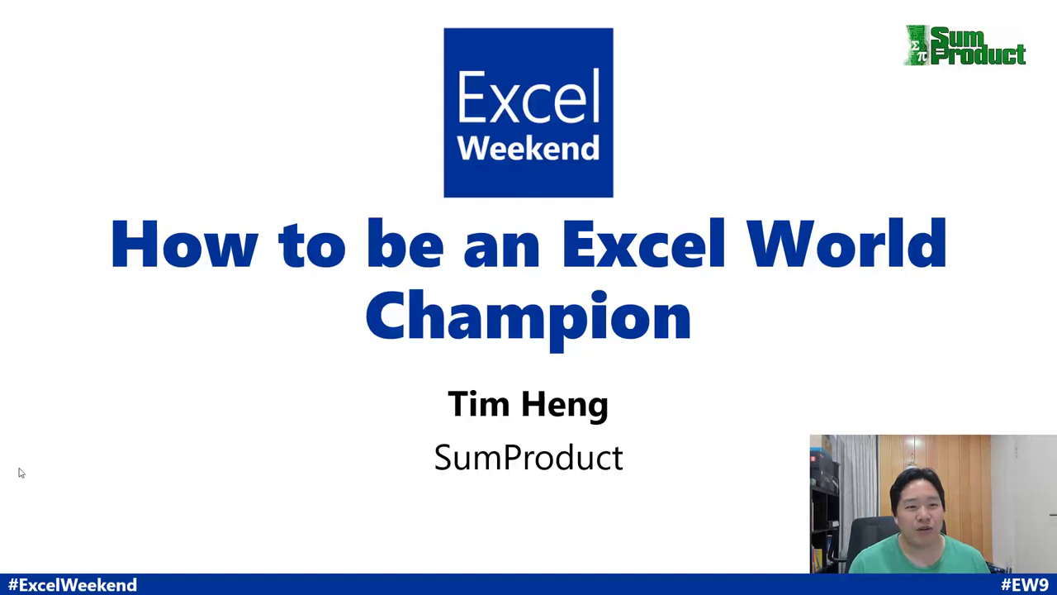
Advance the slideshow from the title slide to the 'Who am I?' slide.
click(122, 465)
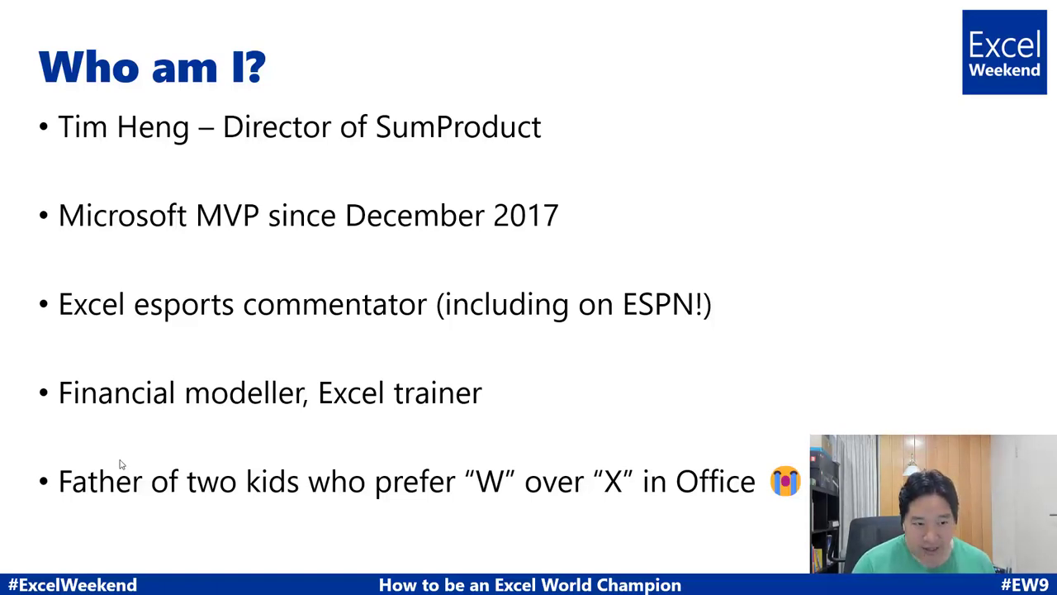
Advance to the 'Topics' slide with its four agenda bullets.
key(Right)
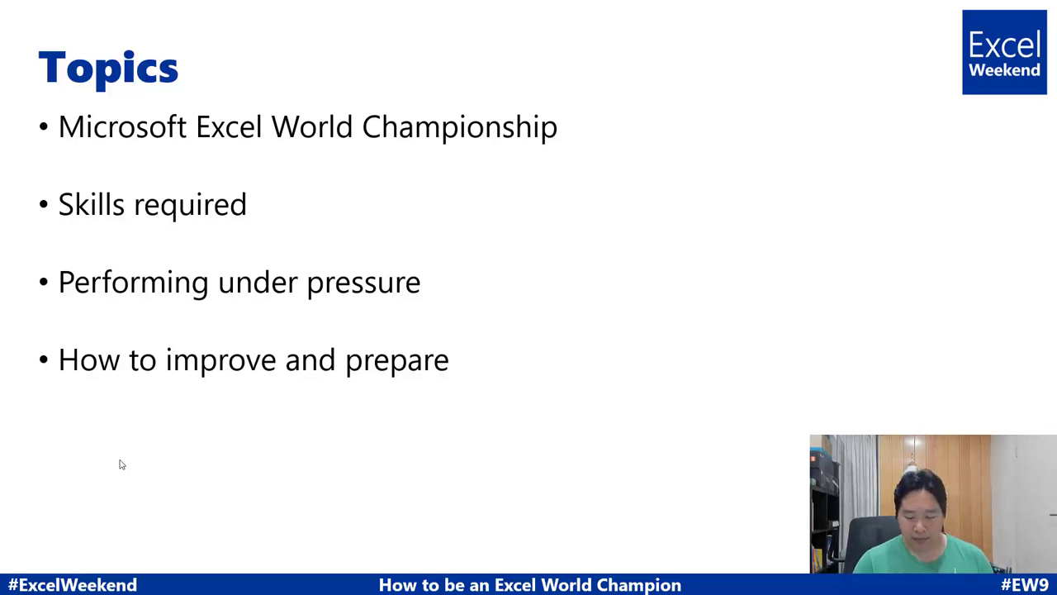
Advance to the 'Microsoft Excel World Championship' slide.
key(Right)
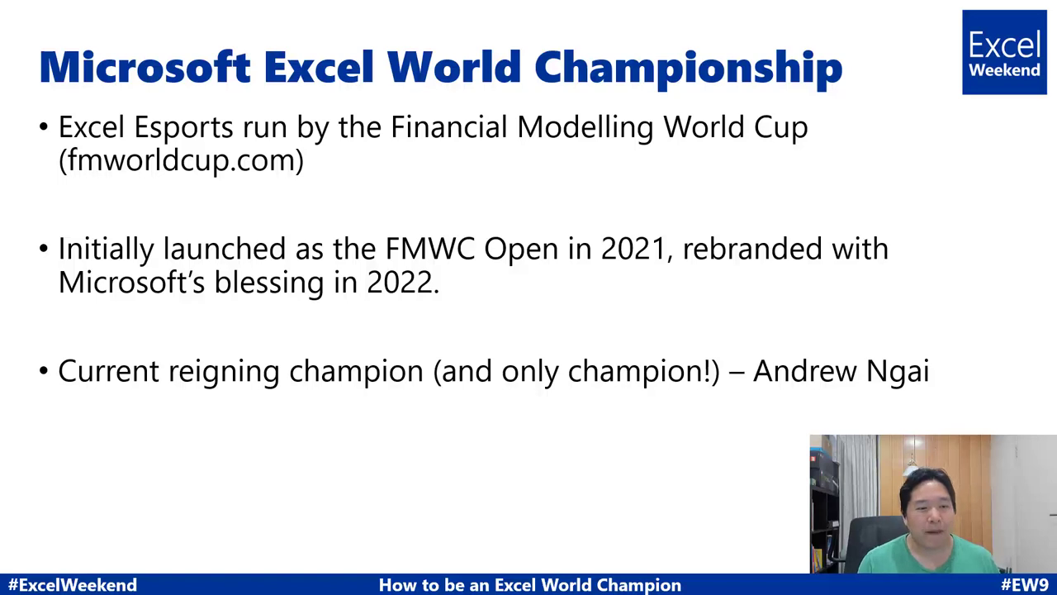
Advance to the 'Skills required' slide.
click(305, 505)
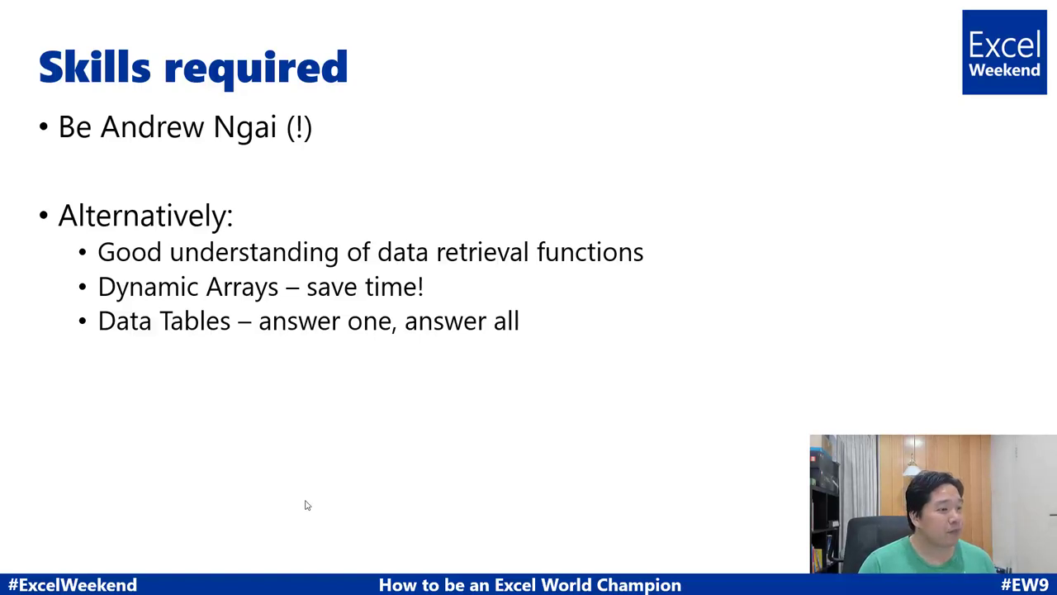
Return to the workbook and highlight LOOKUP, XMATCH and the SUMIF–COUNTIFS aggregation functions.
key(alt+Tab)
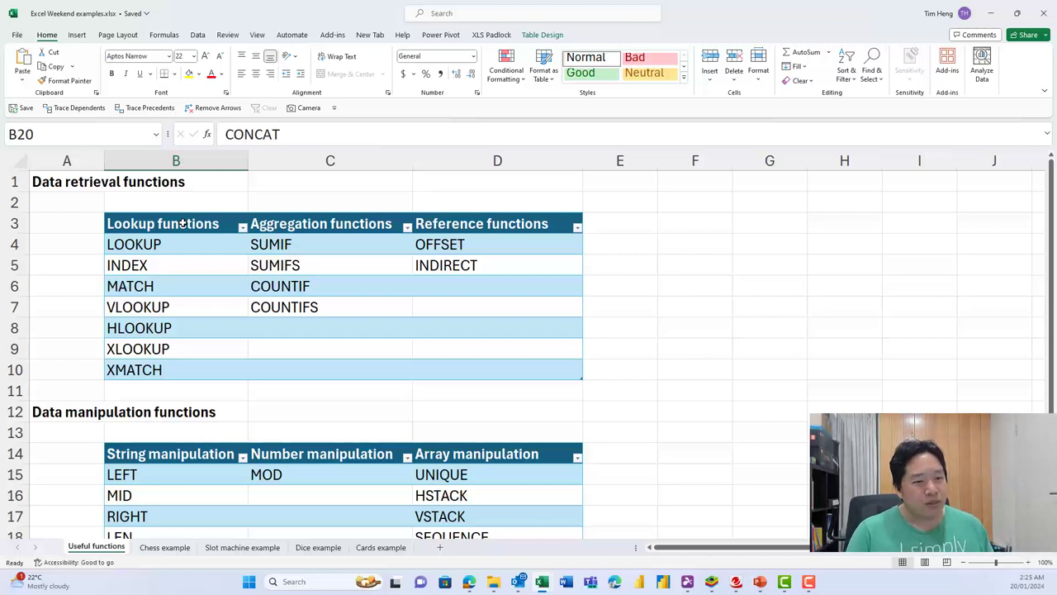
click(170, 250)
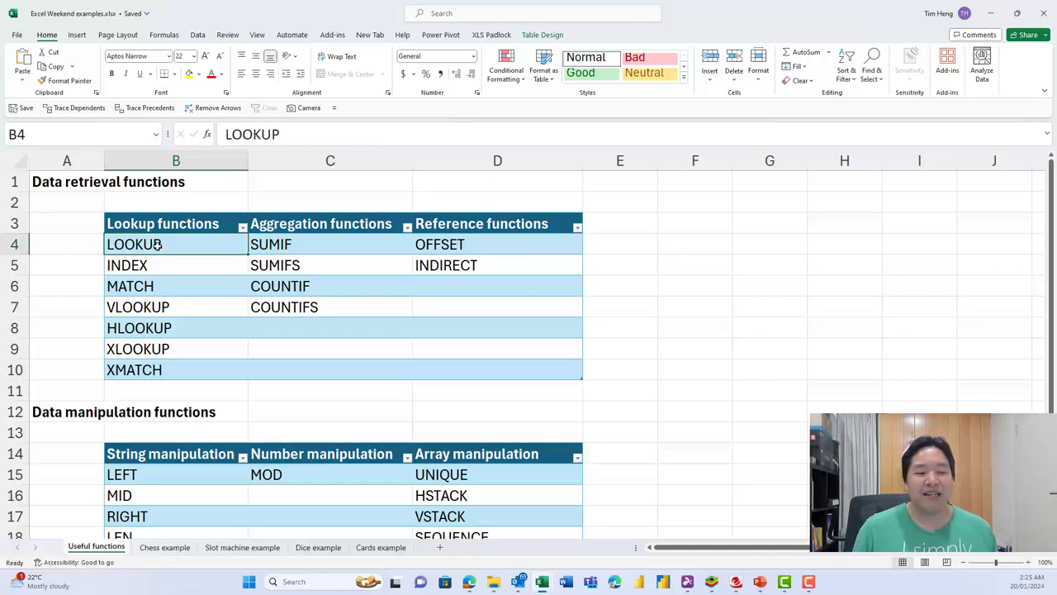
click(203, 372)
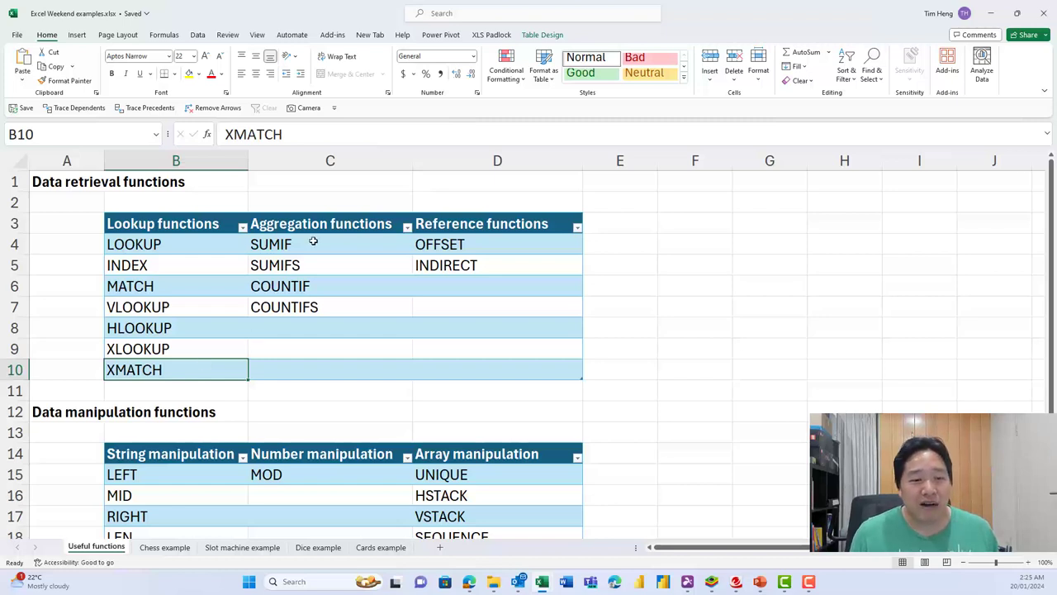
drag(312, 240, 330, 309)
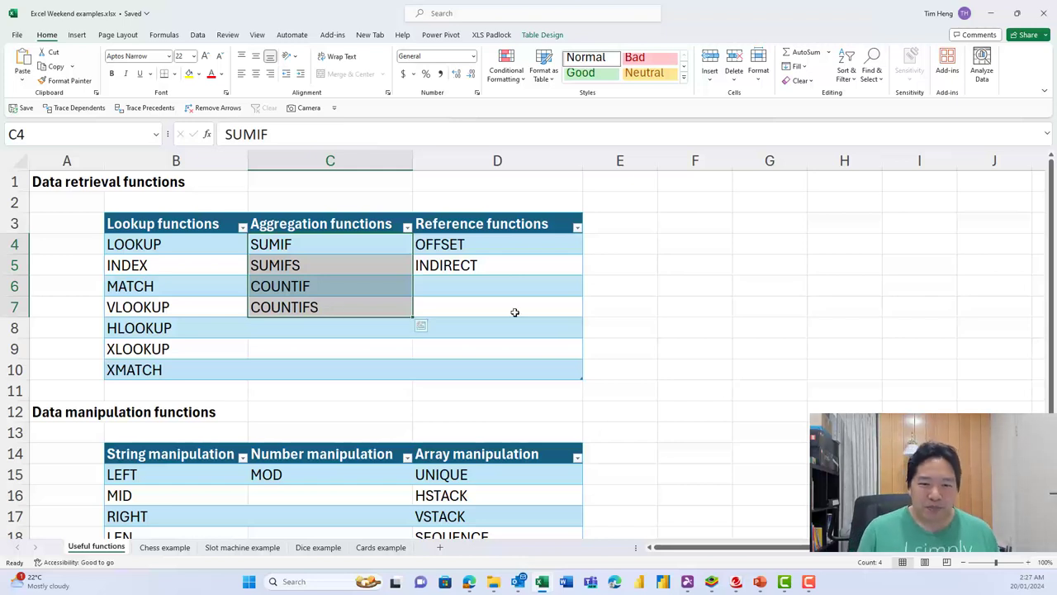
drag(502, 244, 502, 272)
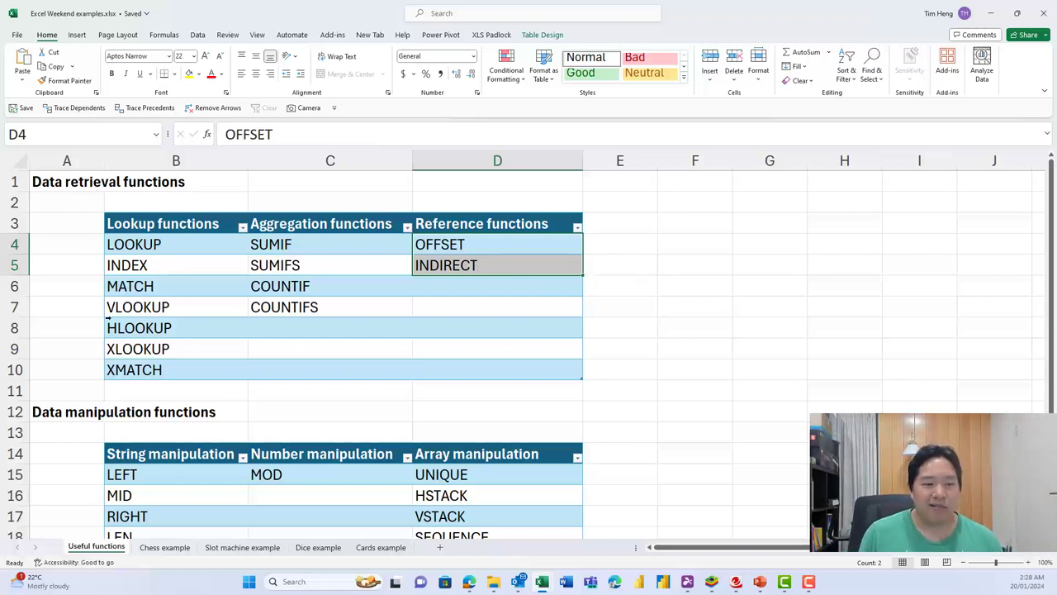
click(126, 307)
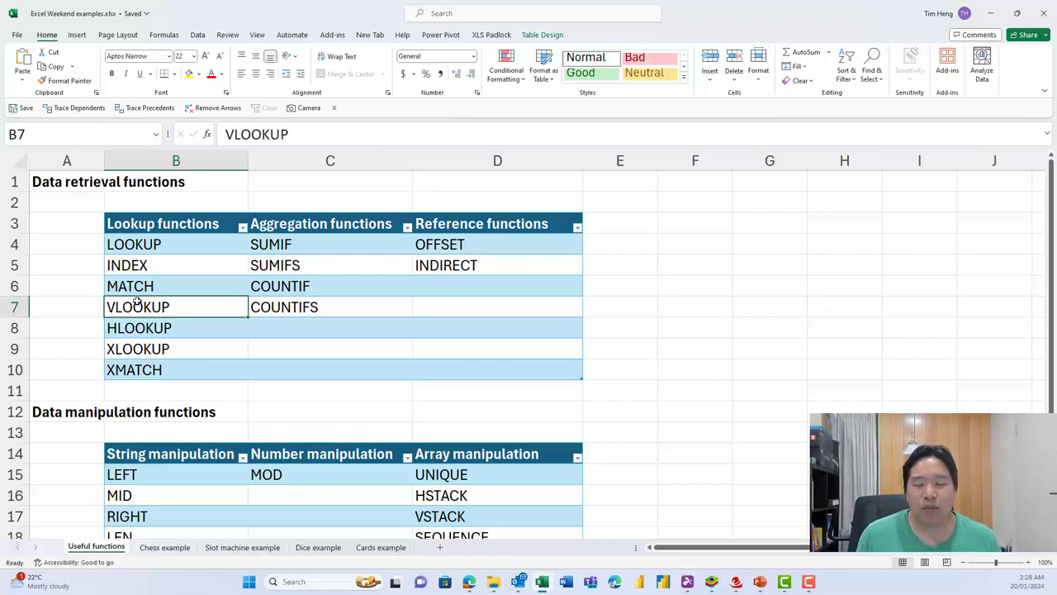
Go to the Slot machine example sheet and select the Item and Base Pts columns G and H.
click(259, 549)
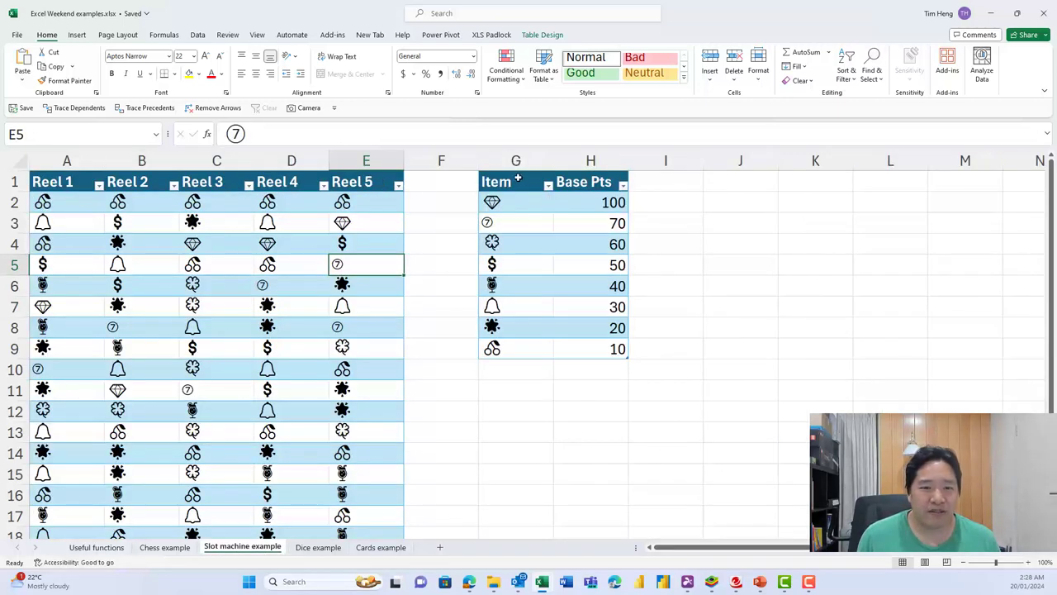
drag(501, 181, 579, 345)
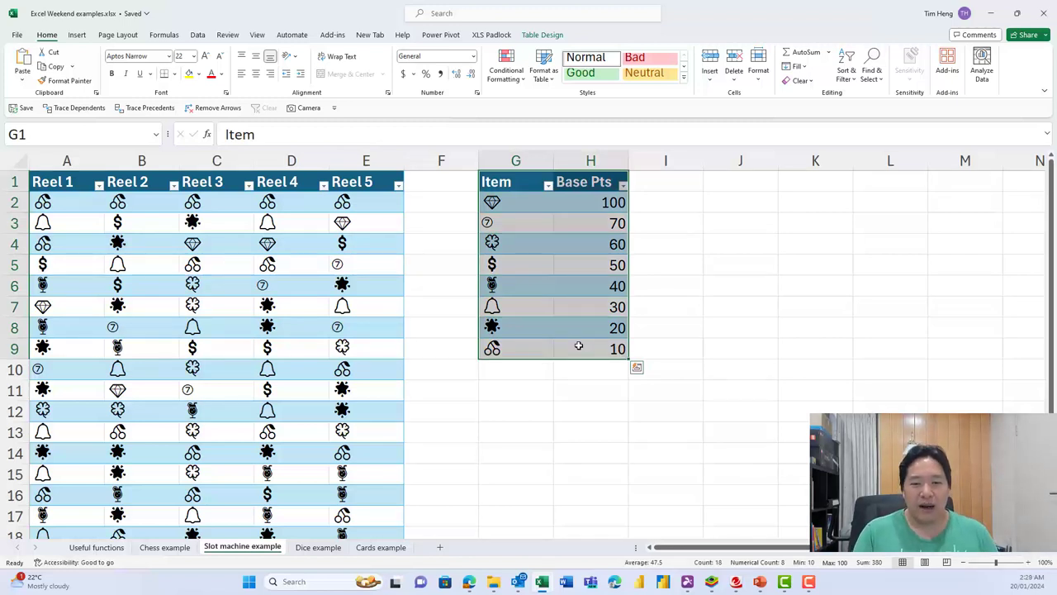
click(515, 160)
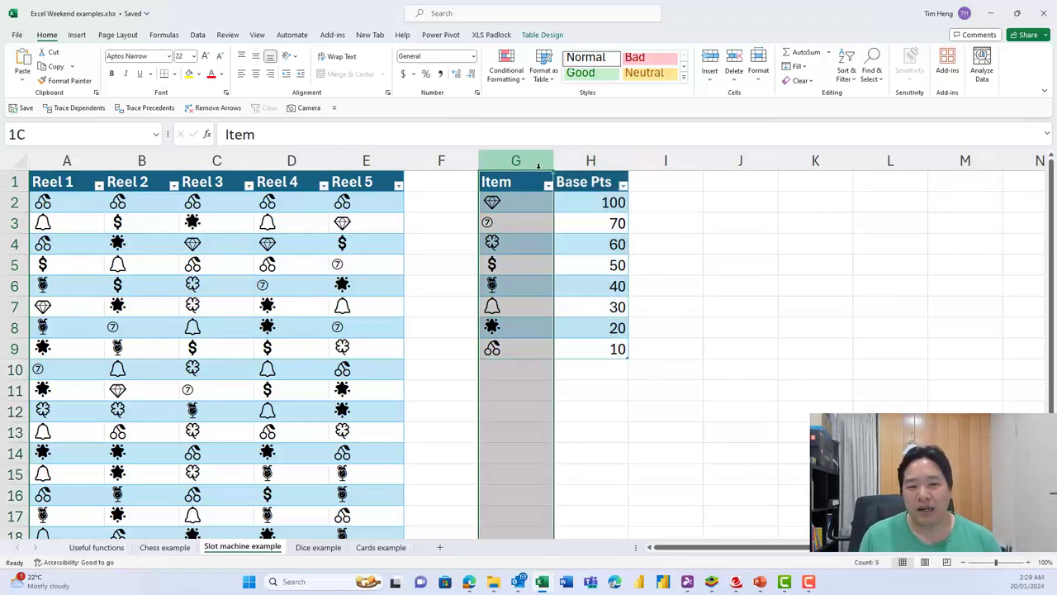
click(587, 159)
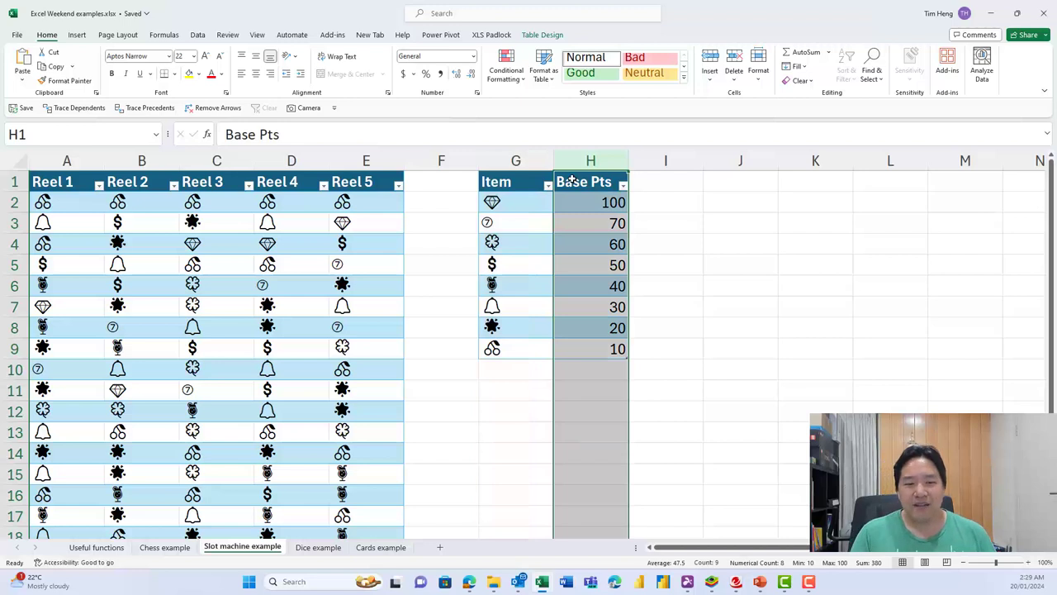
click(538, 161)
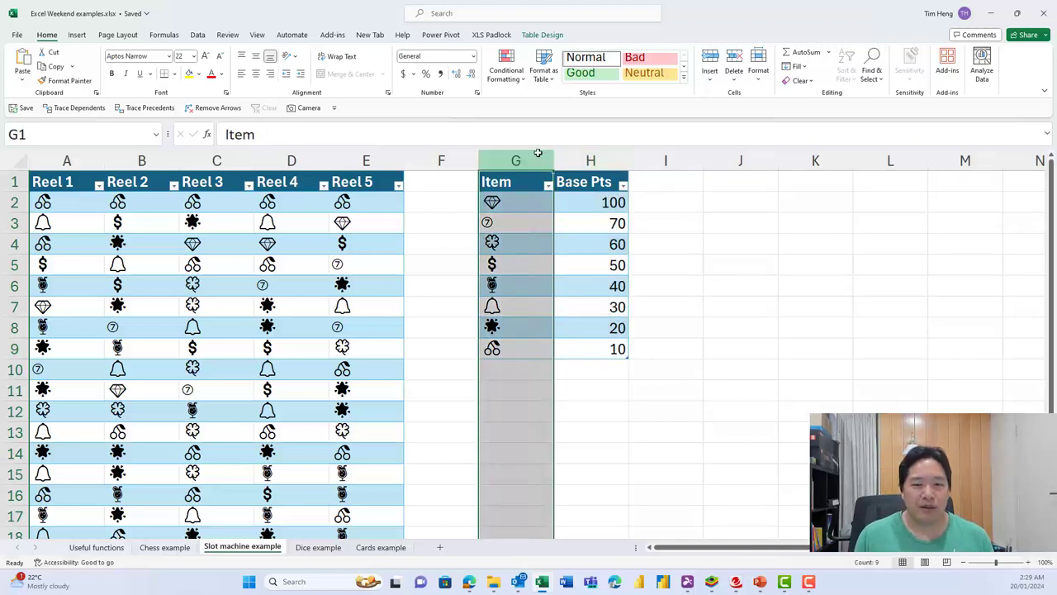
click(545, 224)
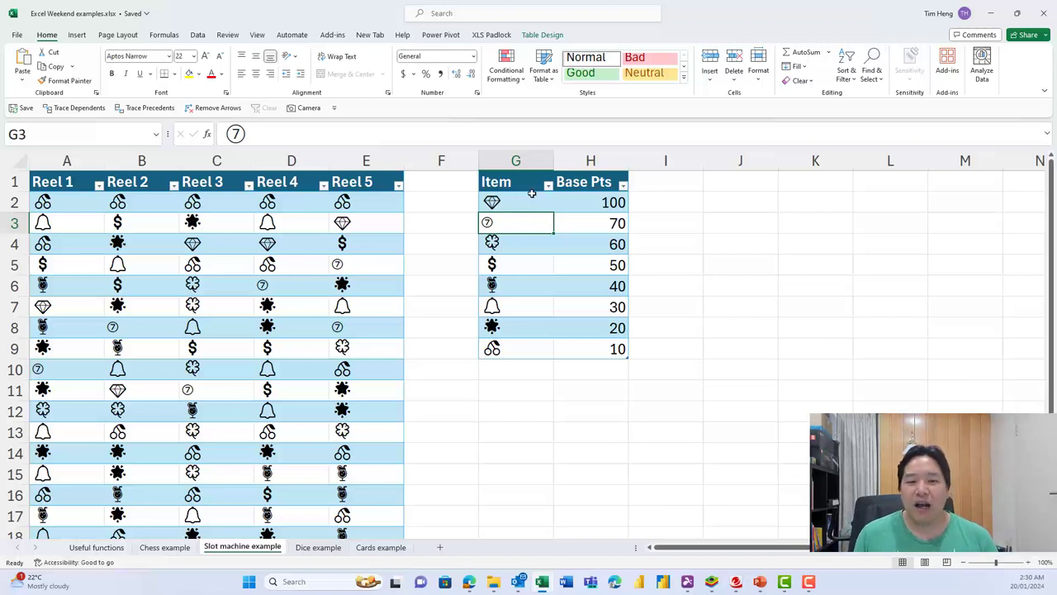
drag(529, 186, 528, 349)
key(ctrl+c)
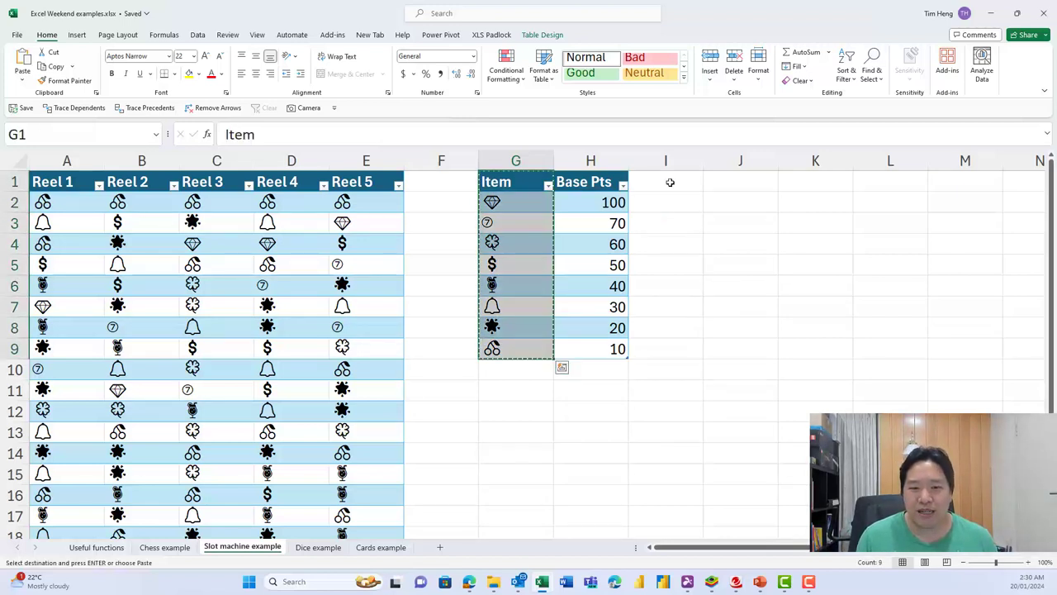
ctrl+click(668, 181)
key(ctrl+v)
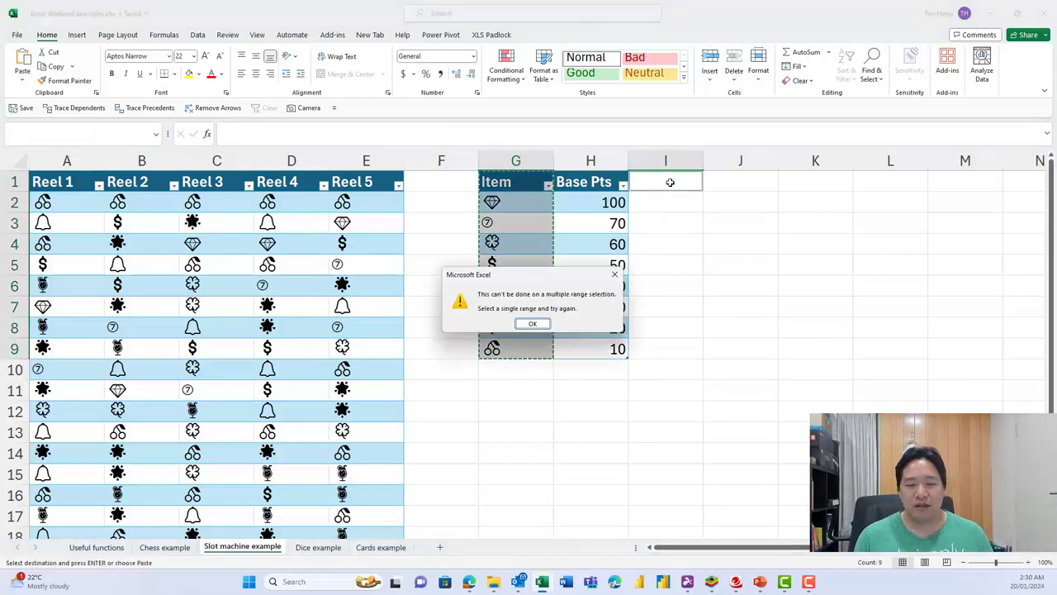
key(Return)
click(633, 241)
drag(521, 182, 526, 361)
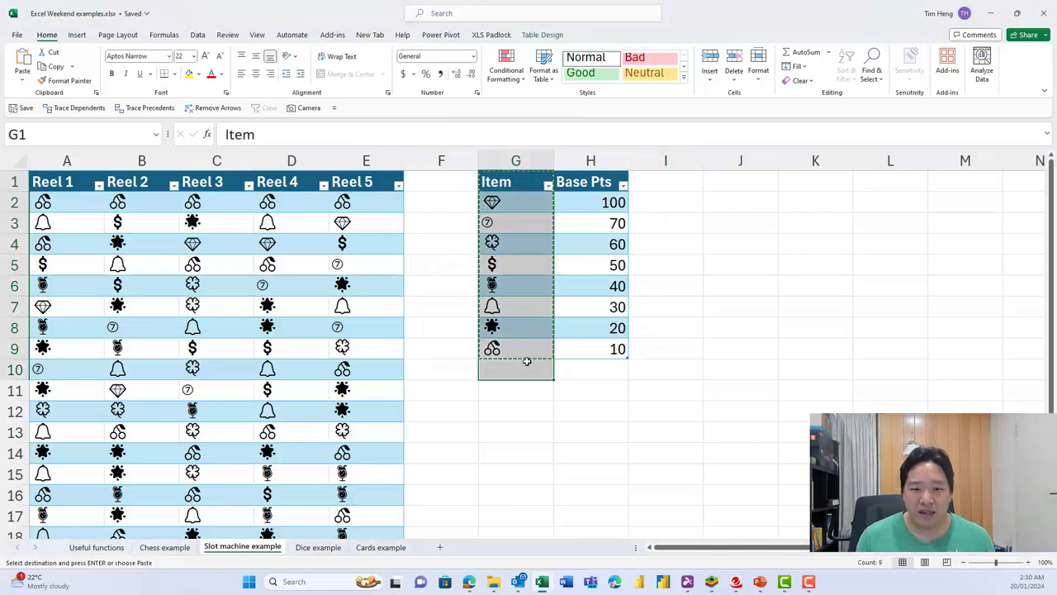
key(ctrl+c)
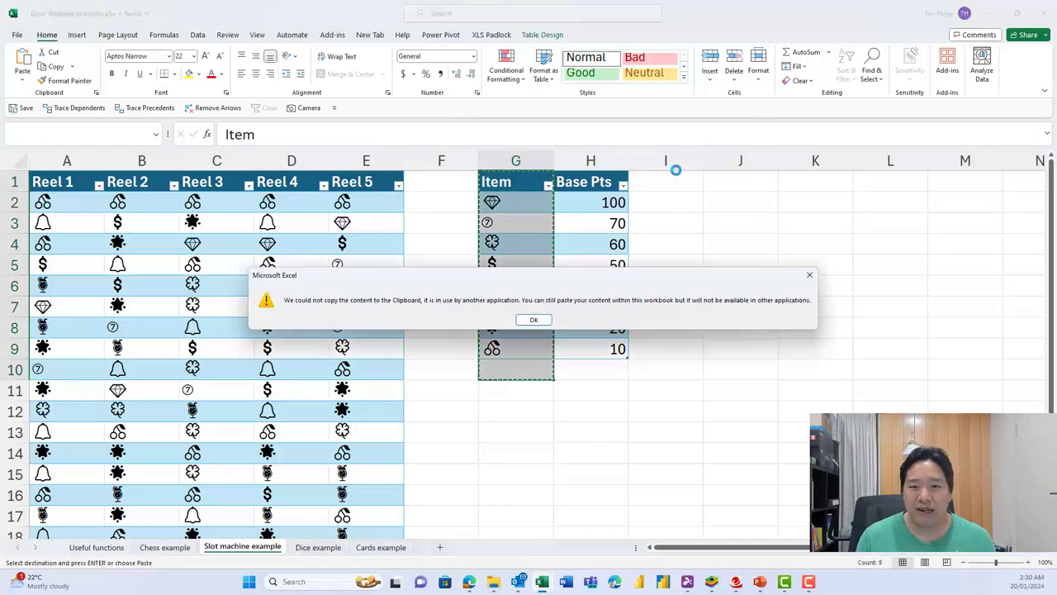
click(534, 320)
click(670, 184)
key(ctrl+v)
click(676, 221)
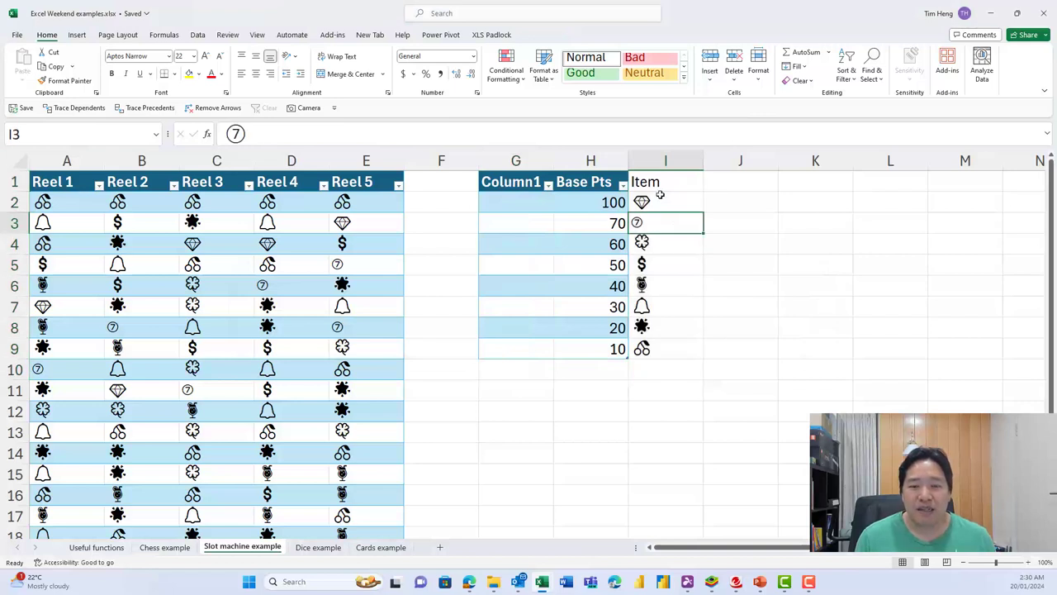
drag(662, 183, 626, 350)
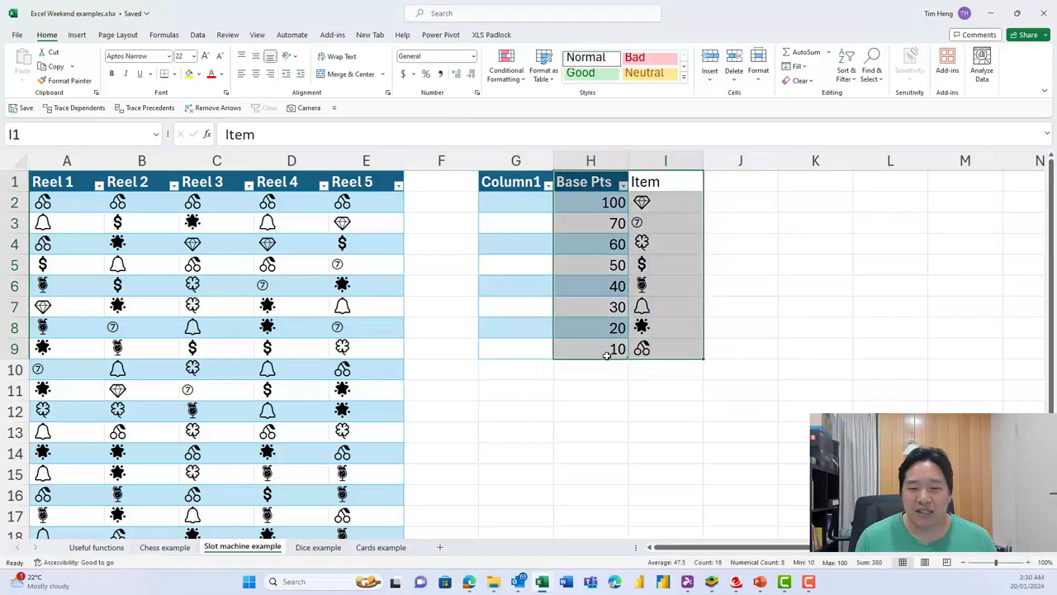
click(666, 328)
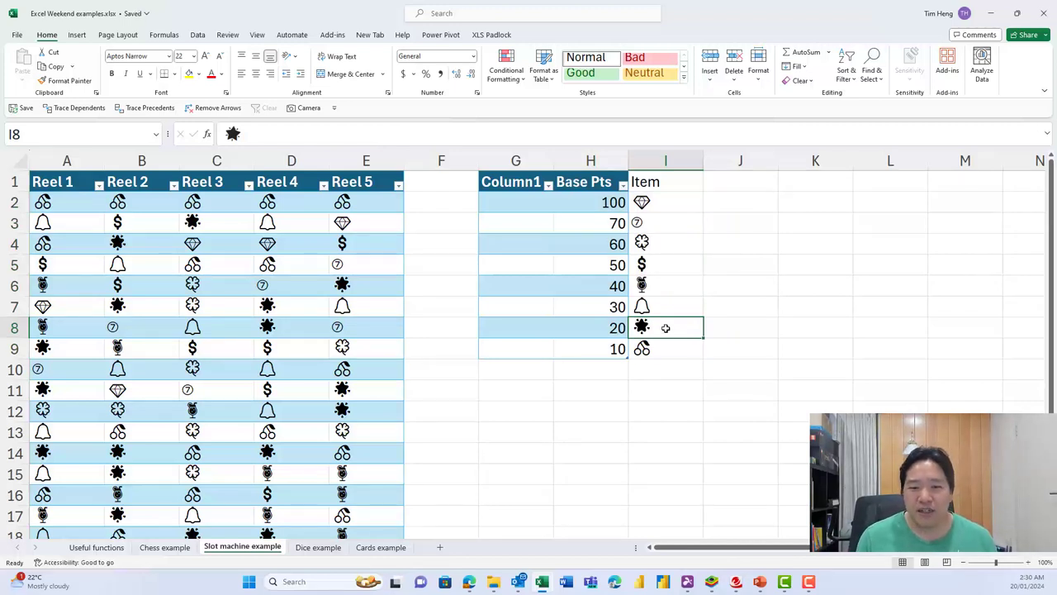
key(ctrl+z)
click(576, 313)
click(517, 186)
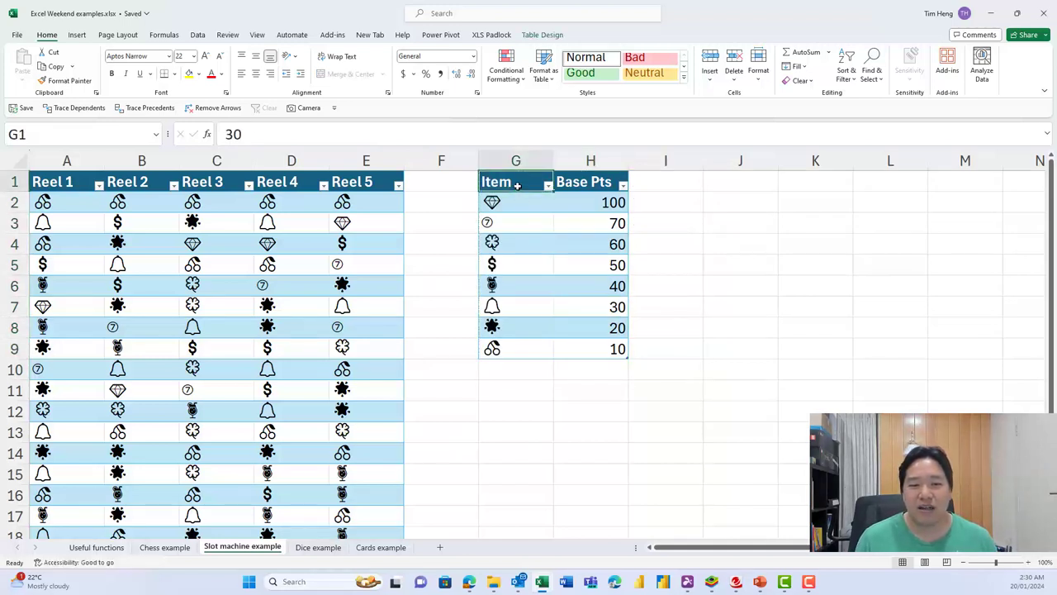
drag(517, 186, 533, 350)
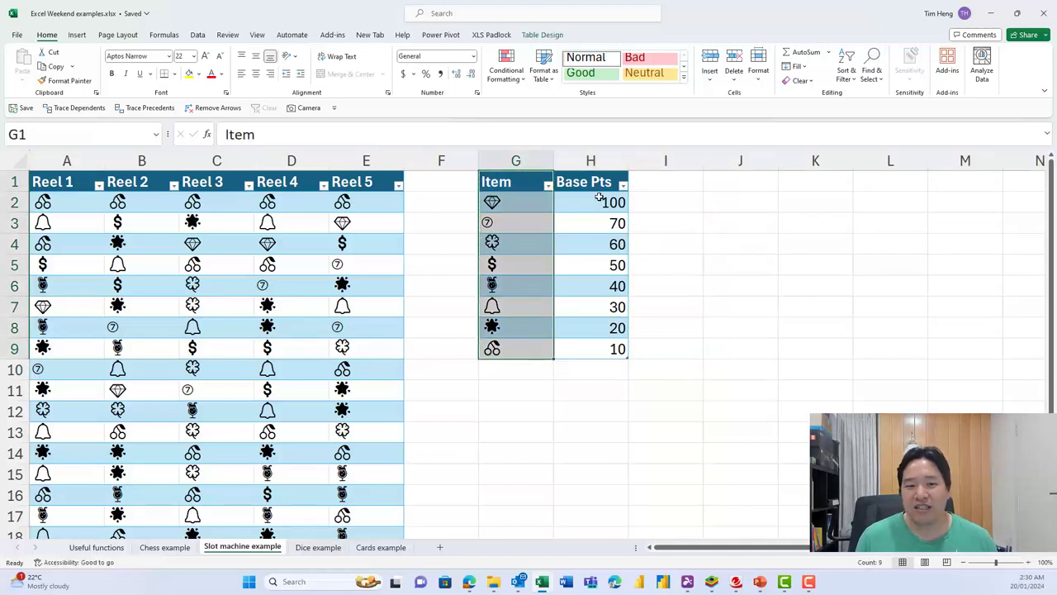
drag(596, 202, 606, 351)
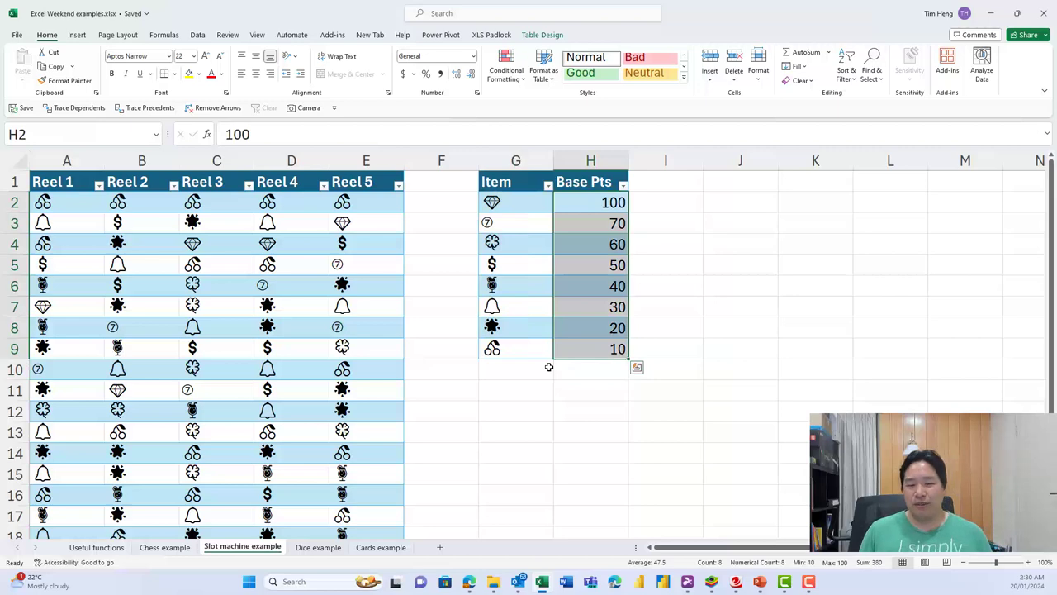
Select VLOOKUP/HLOOKUP and XLOOKUP in Useful functions, then return to Slot machine example.
click(103, 548)
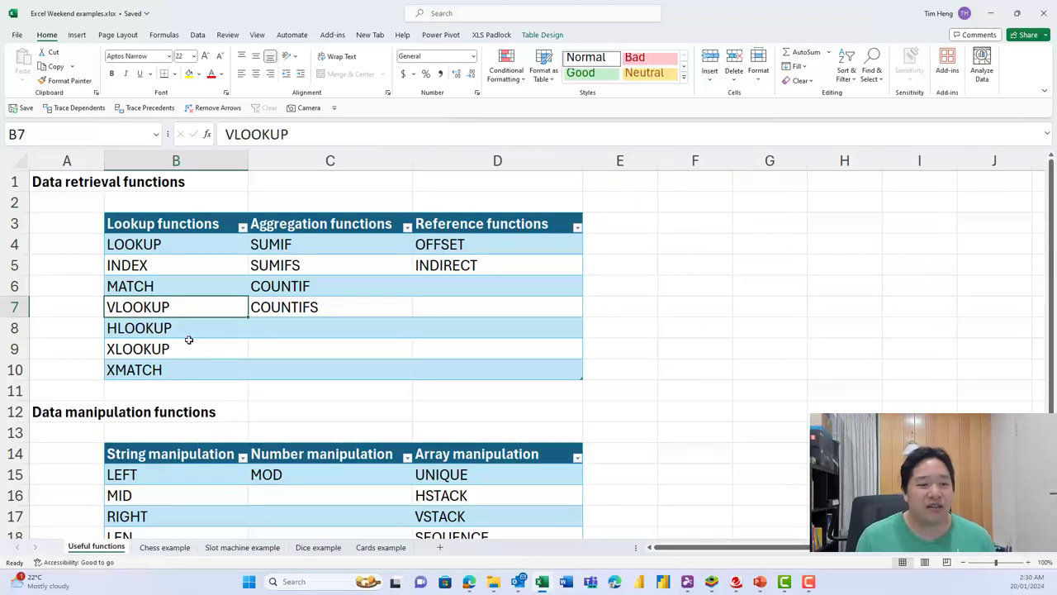
drag(135, 308, 142, 330)
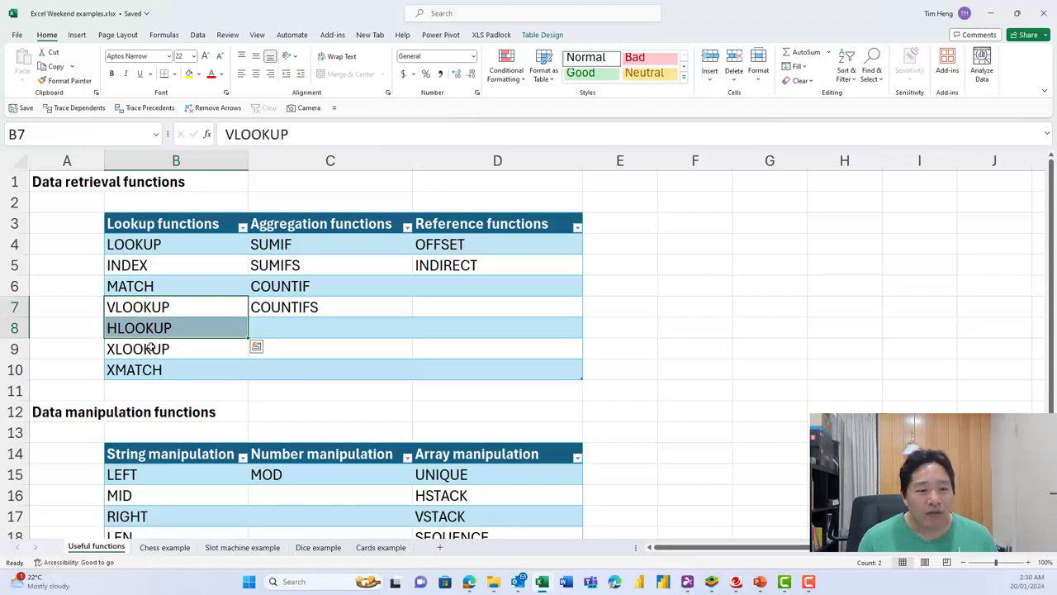
click(151, 348)
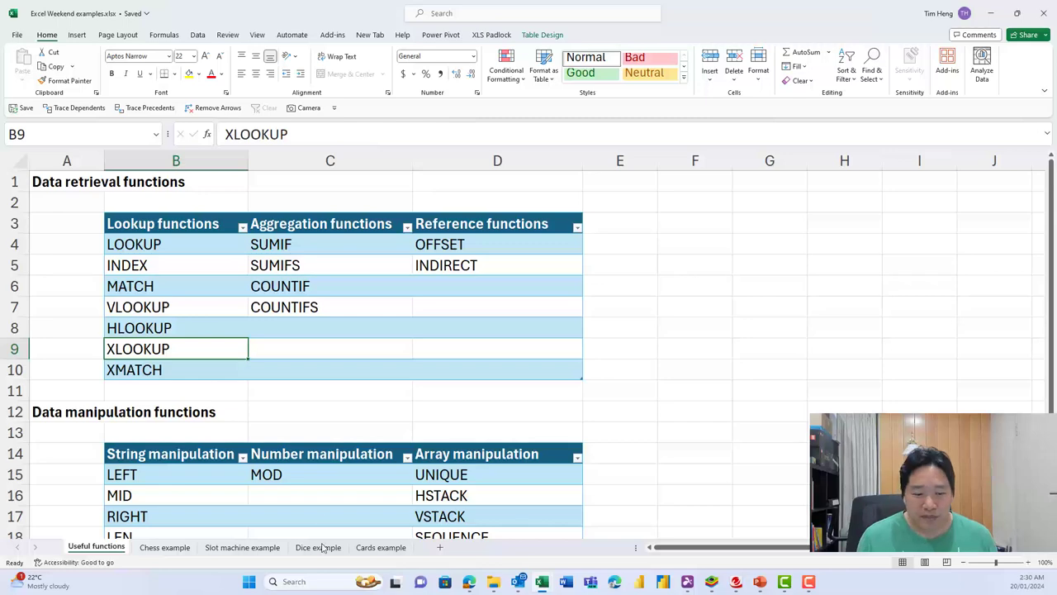
click(254, 549)
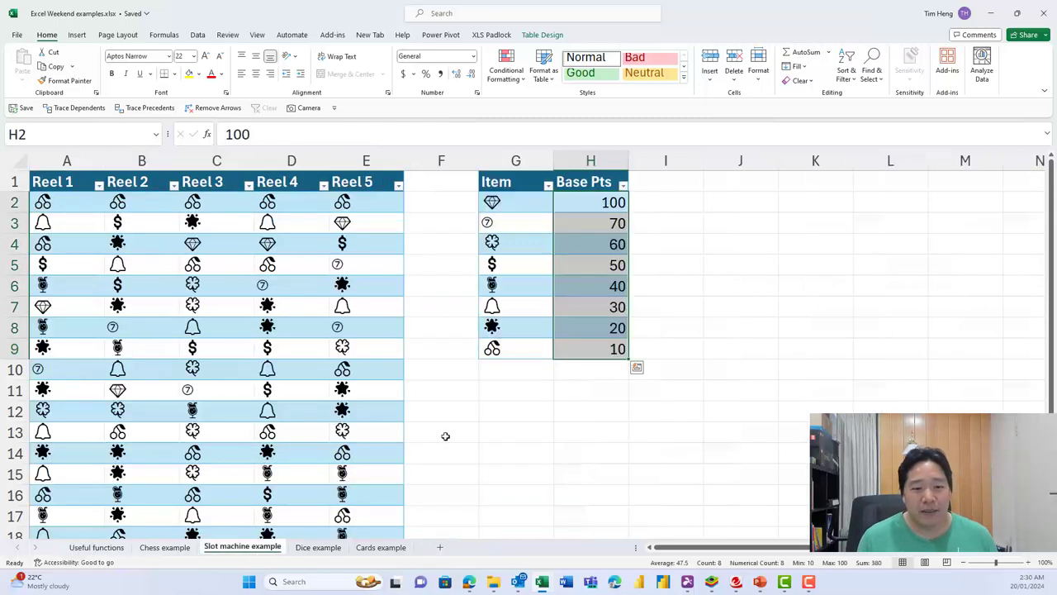
Enter =XLOOKUP(B10, Item column, Base Pts column) in G11, returning 30.
click(130, 368)
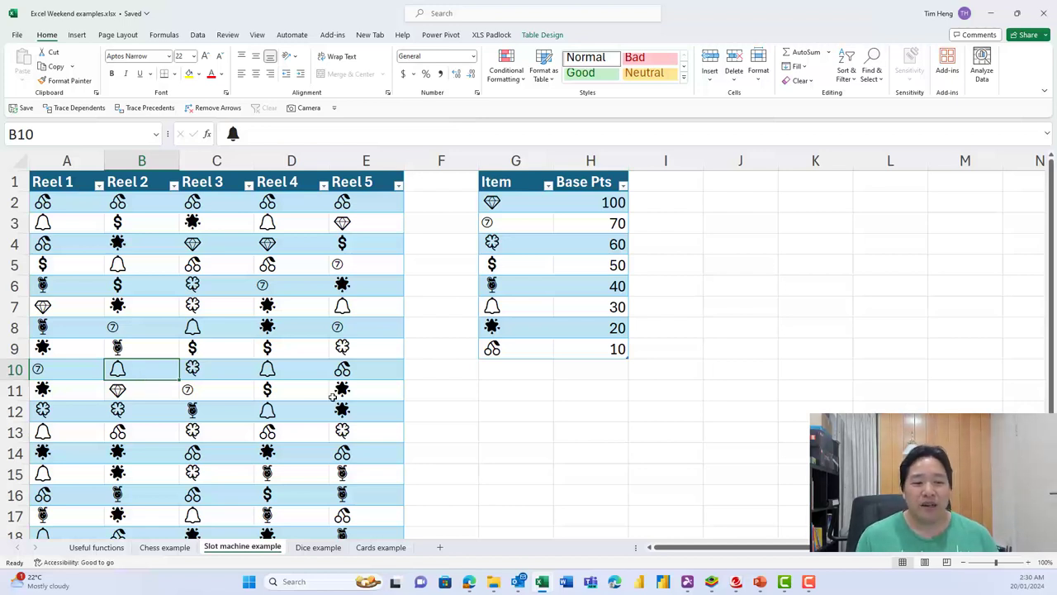
click(512, 388)
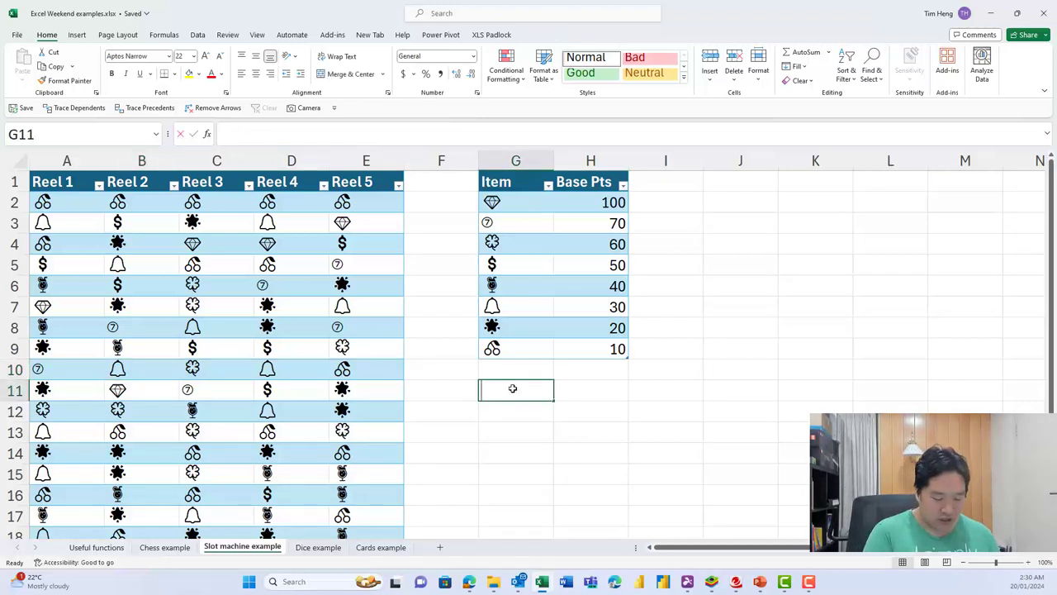
text(=XLOOKUP()
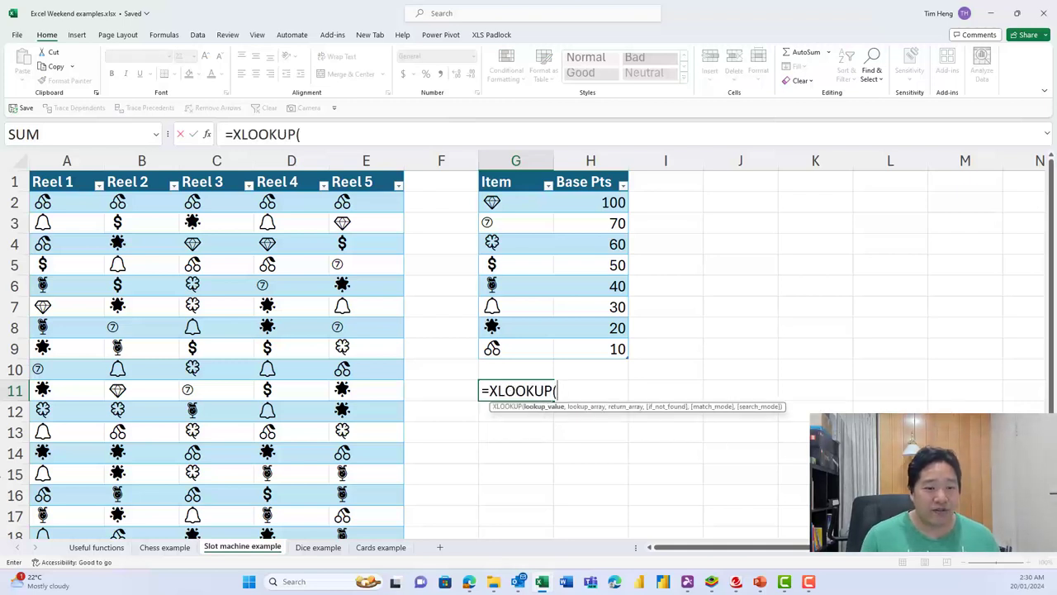
click(132, 373)
text(,)
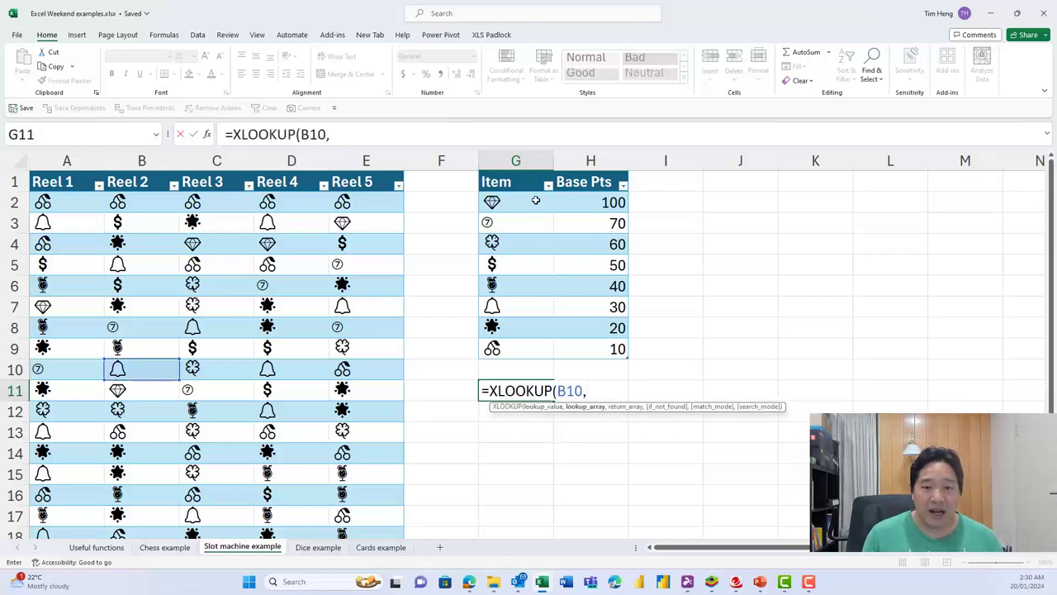
drag(537, 204, 520, 351)
text(,)
drag(615, 202, 607, 349)
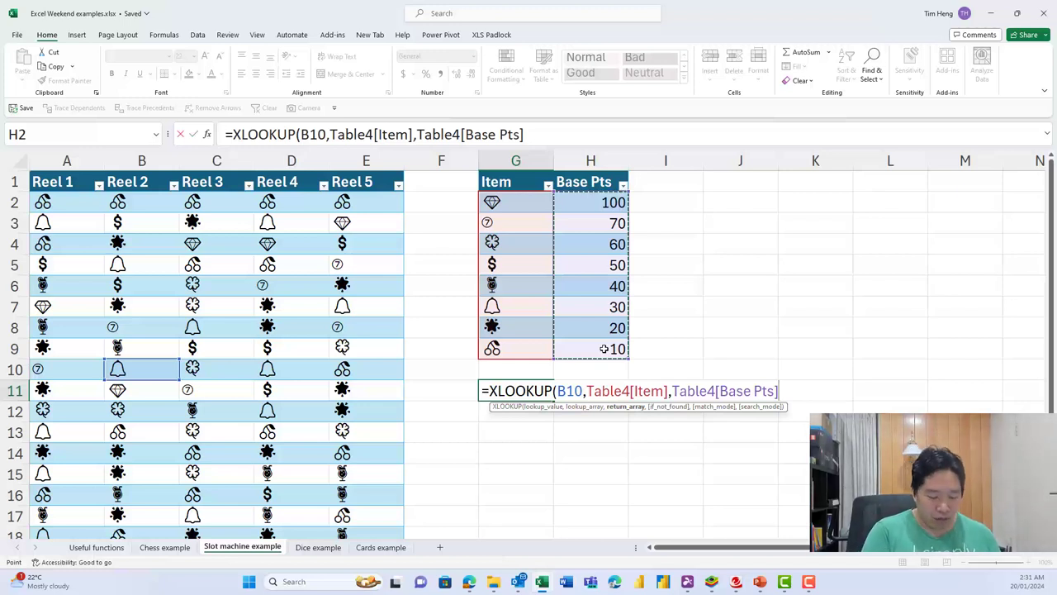
text())
key(Return)
Enter =VLOOKUP(B10,Table4,2,0) in G12, returning 30.
text(=L)
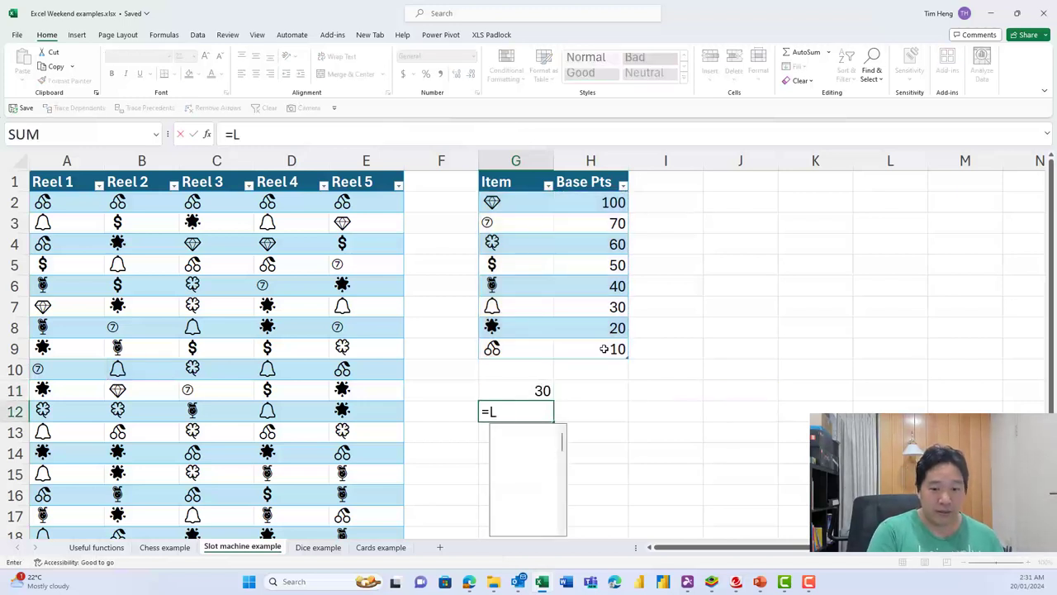
key(BackSpace)
text(VLOOKUP()
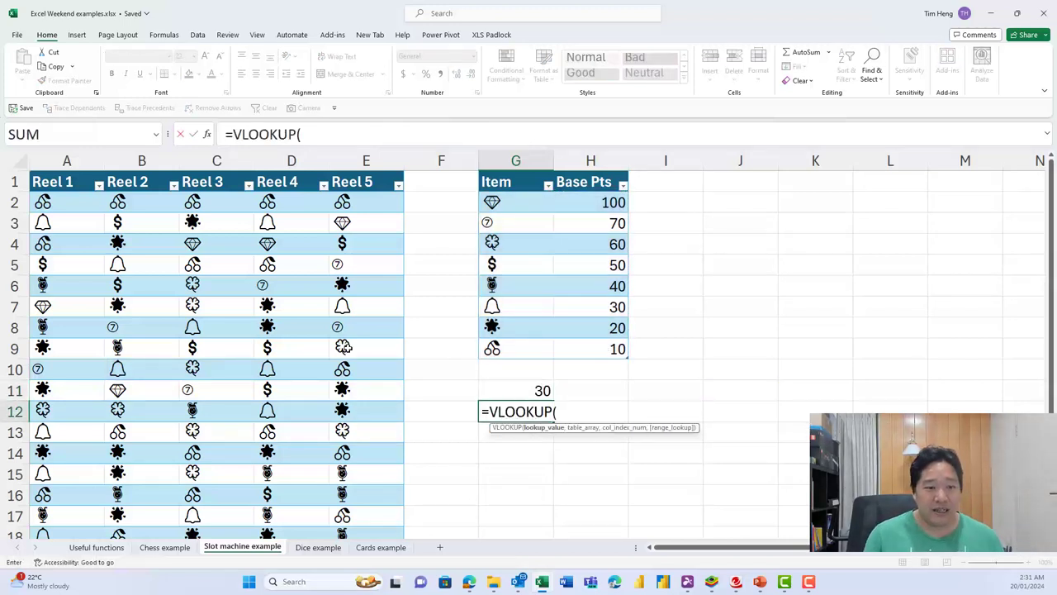
click(127, 367)
text(,)
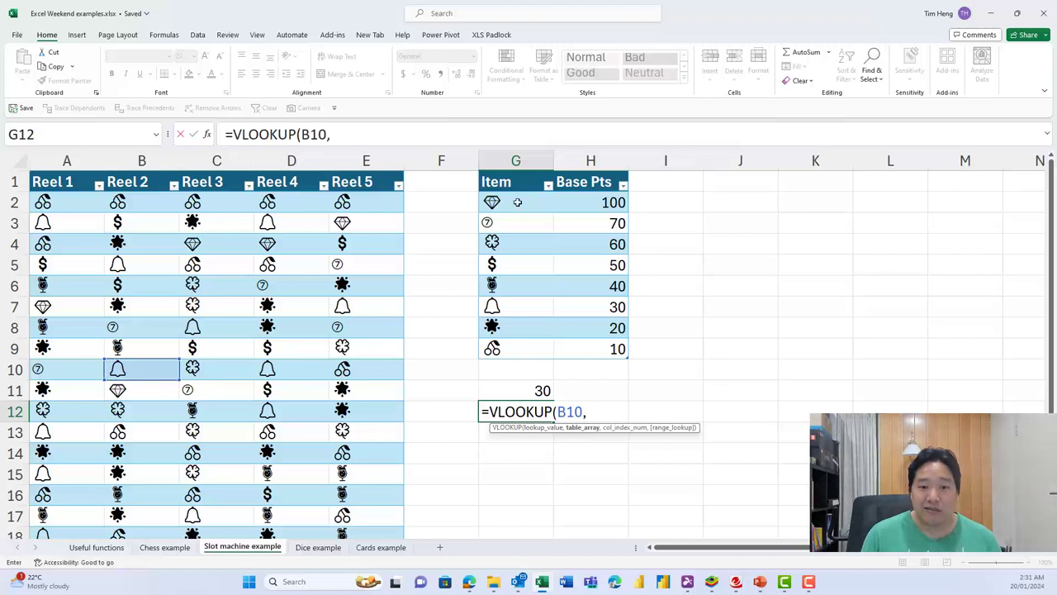
drag(517, 201, 618, 348)
text(,2)
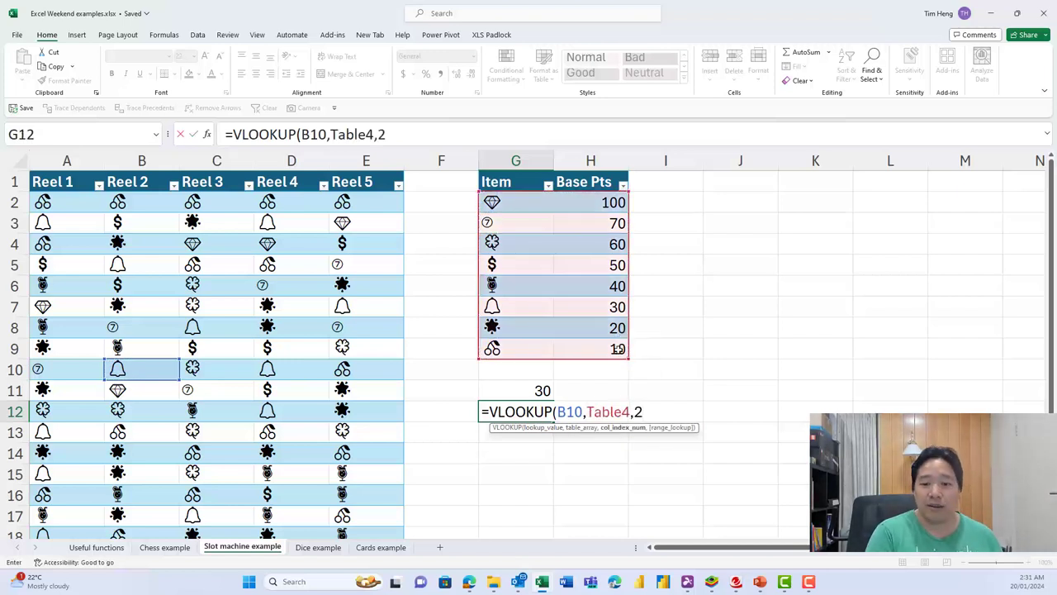
text(,0))
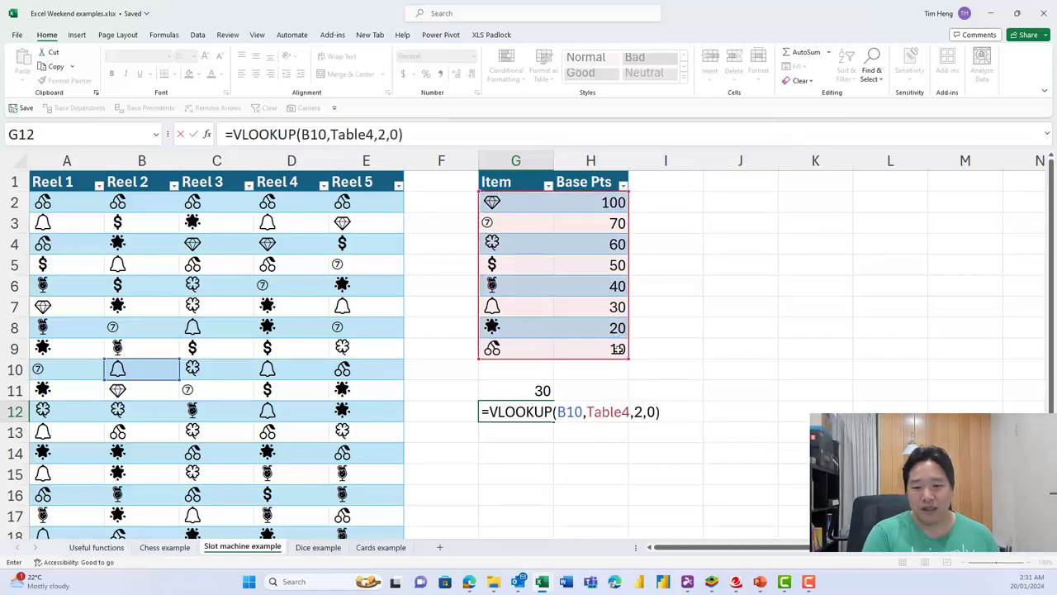
key(Return)
Add FORMULATEXT in H11 and H12 to display both lookup formulas as text.
key(Up)
key(Up)
key(Right)
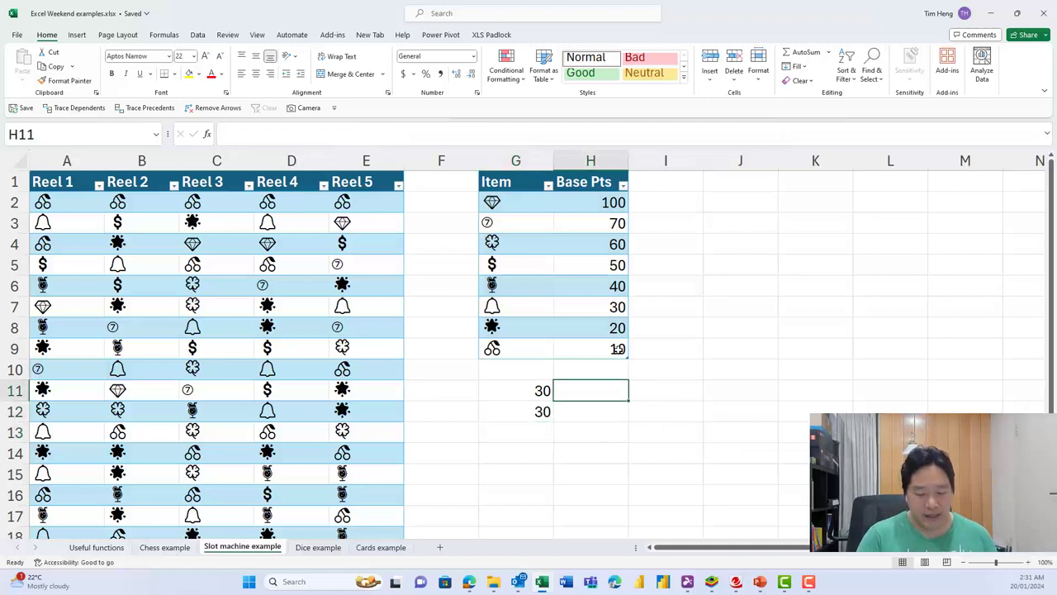
text(=form)
key(Left)
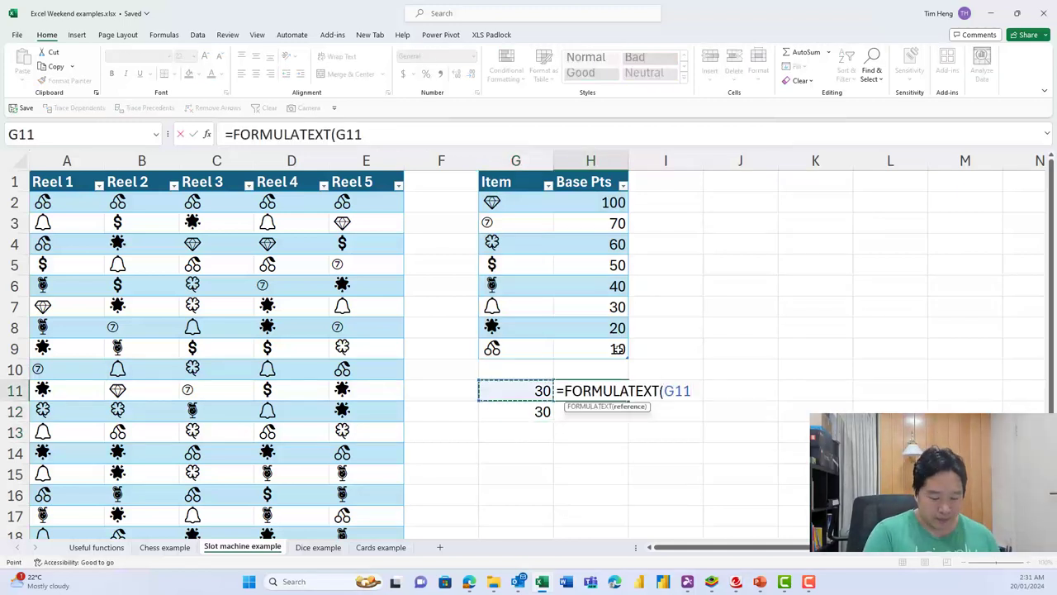
text())
key(Return)
key(ctrl+d)
key(Return)
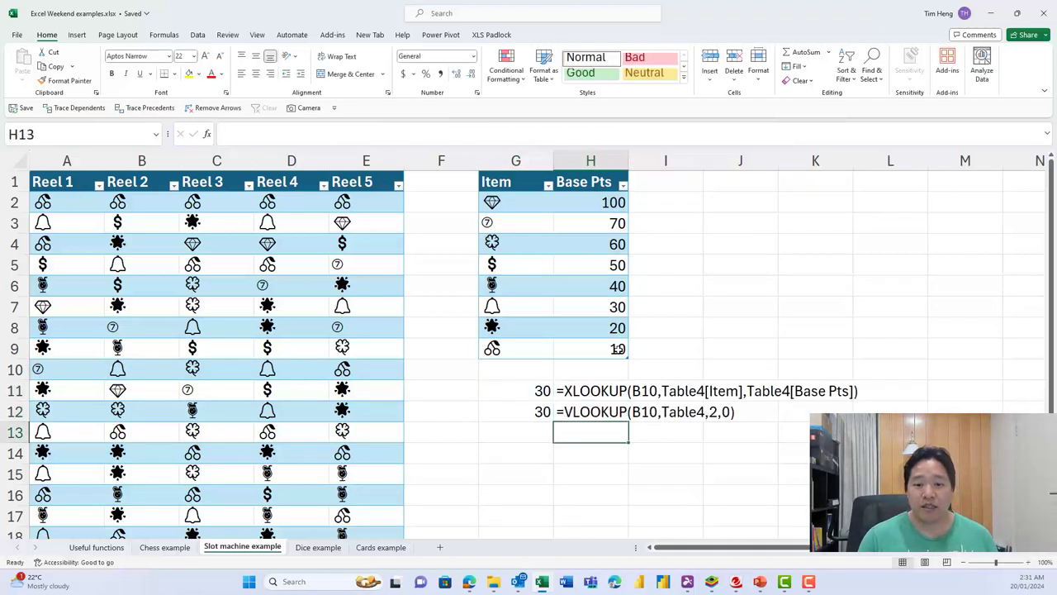
click(604, 404)
click(547, 396)
click(577, 413)
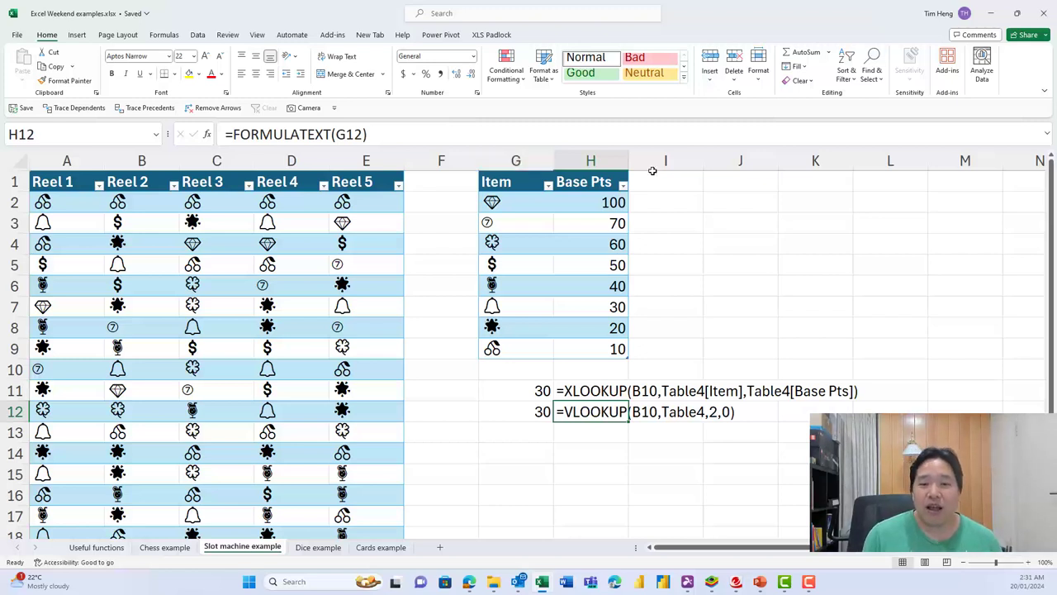
click(621, 160)
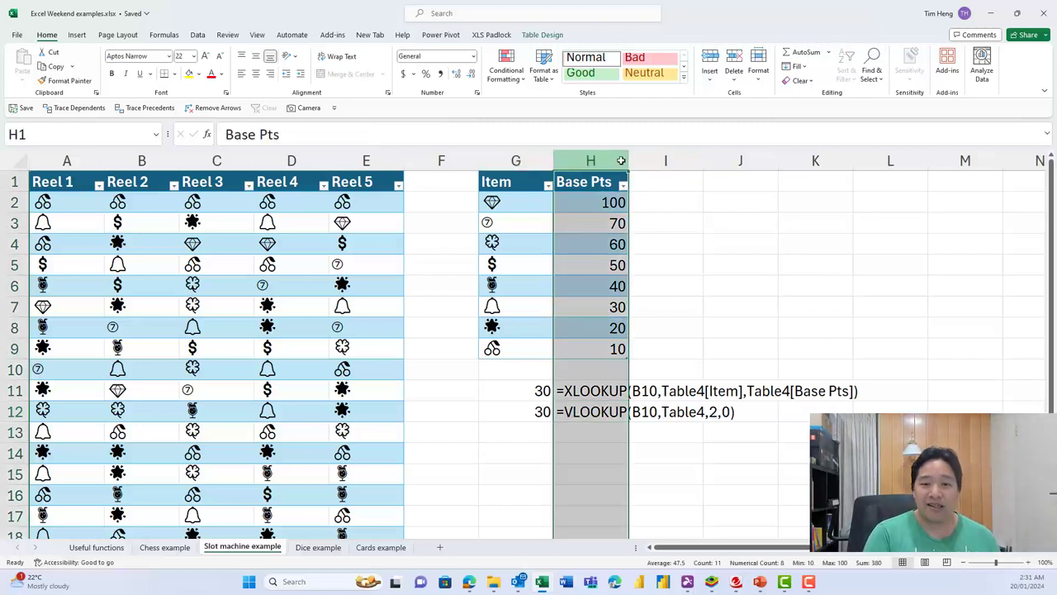
key(ctrl+shift+plus)
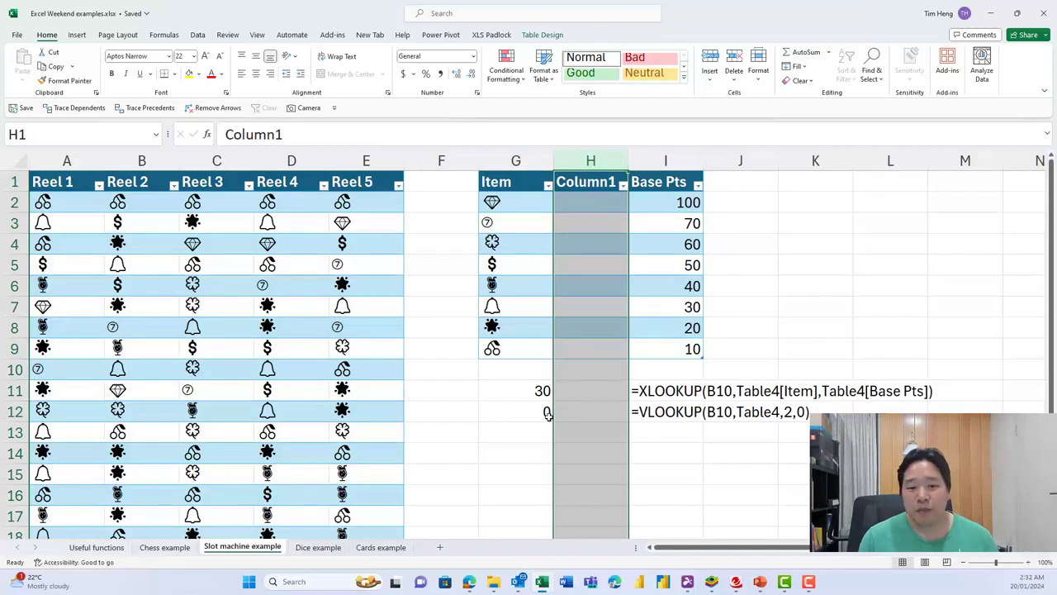
drag(550, 408, 749, 415)
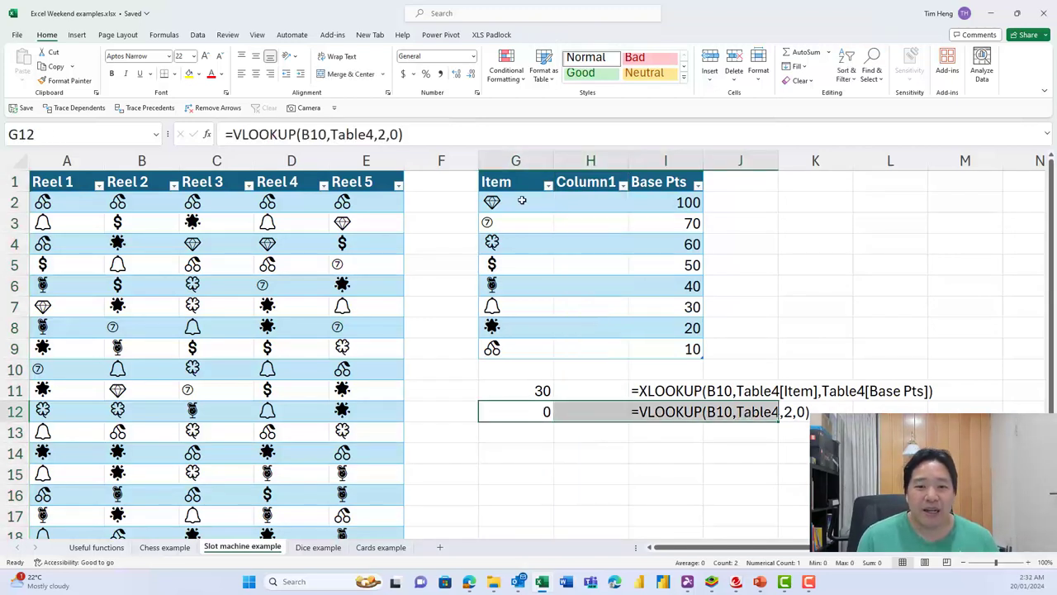
drag(521, 202, 653, 346)
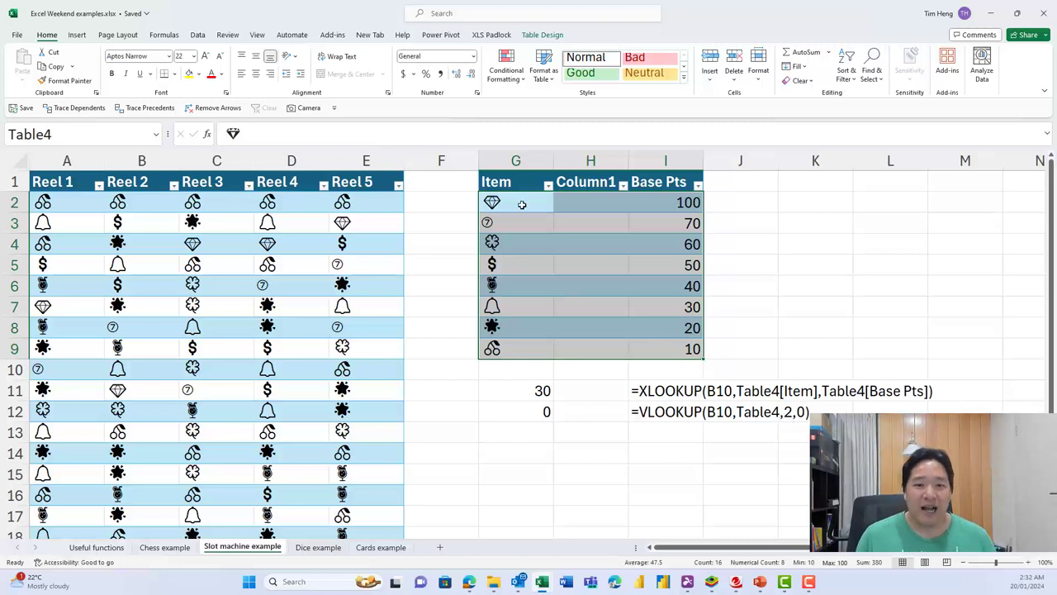
drag(522, 204, 591, 353)
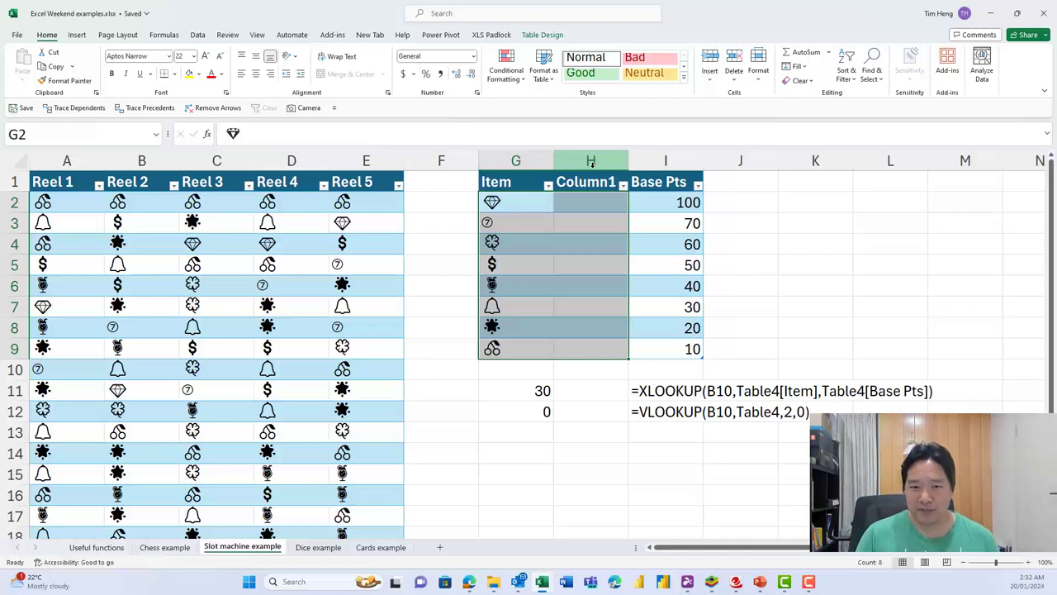
click(591, 163)
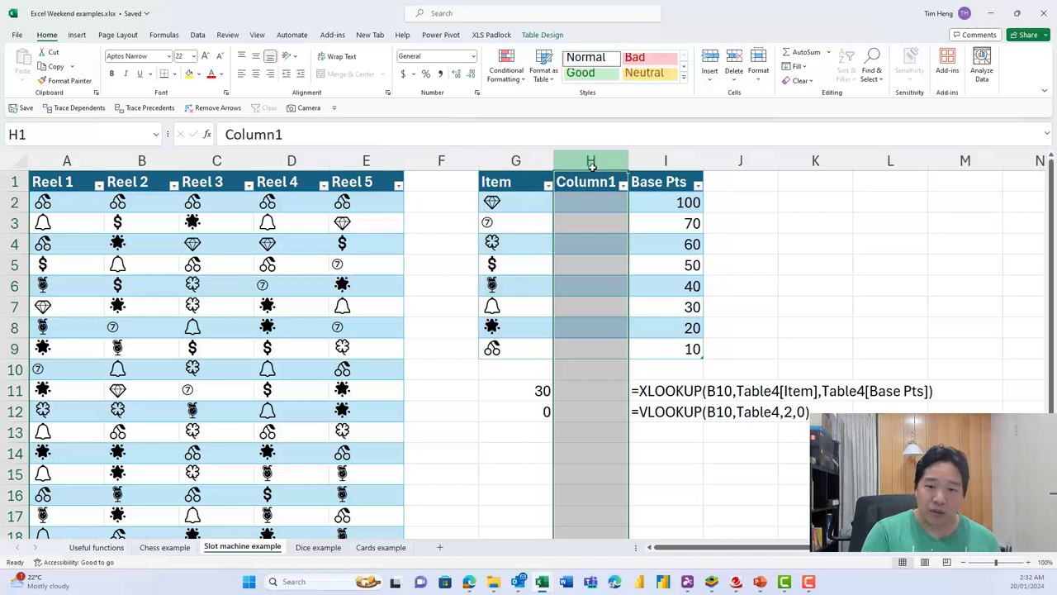
key(ctrl+minus)
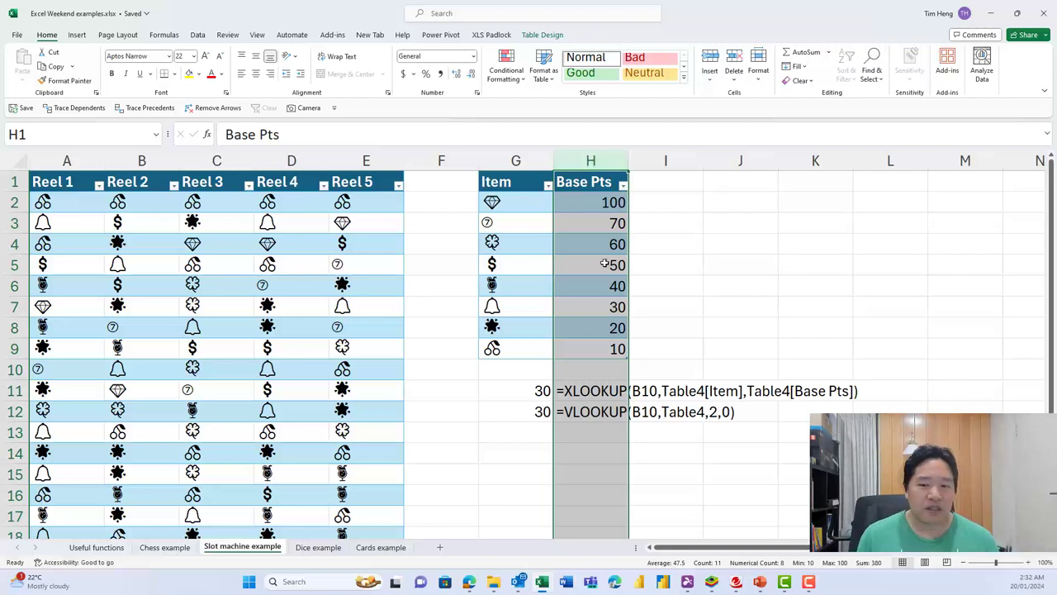
click(564, 395)
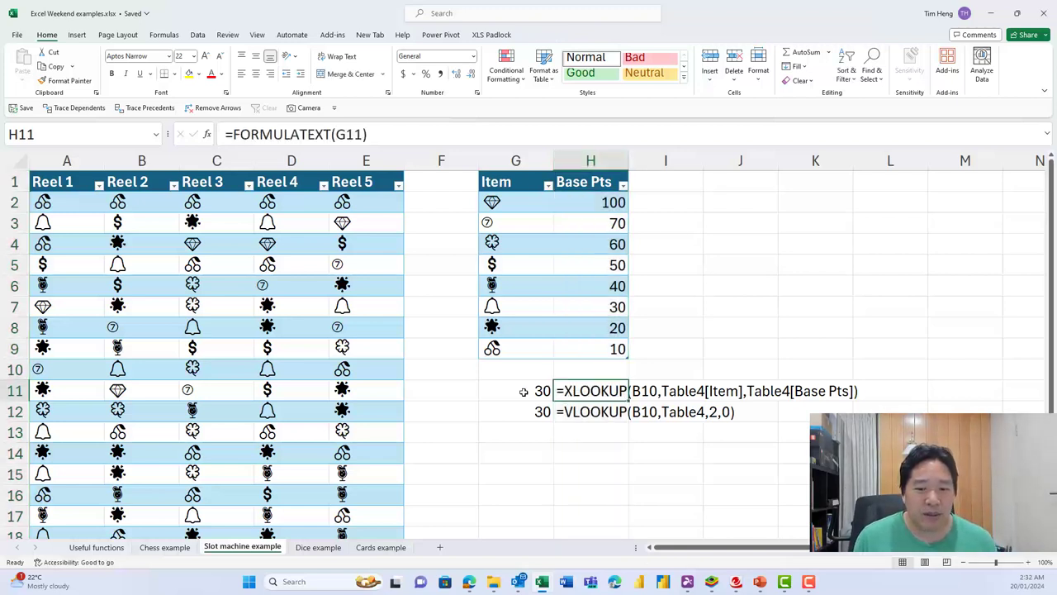
click(523, 392)
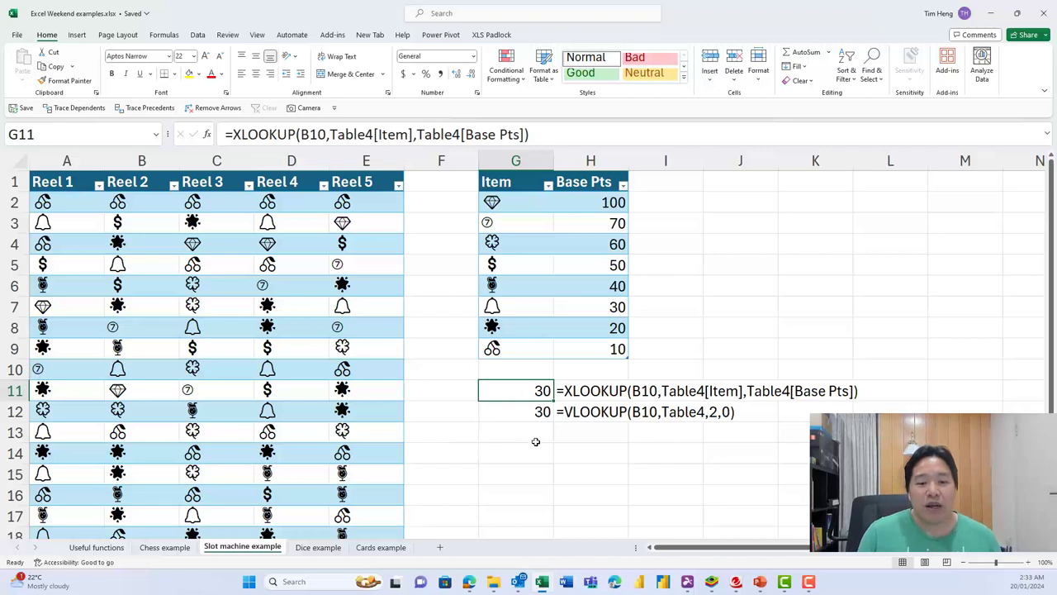
click(535, 453)
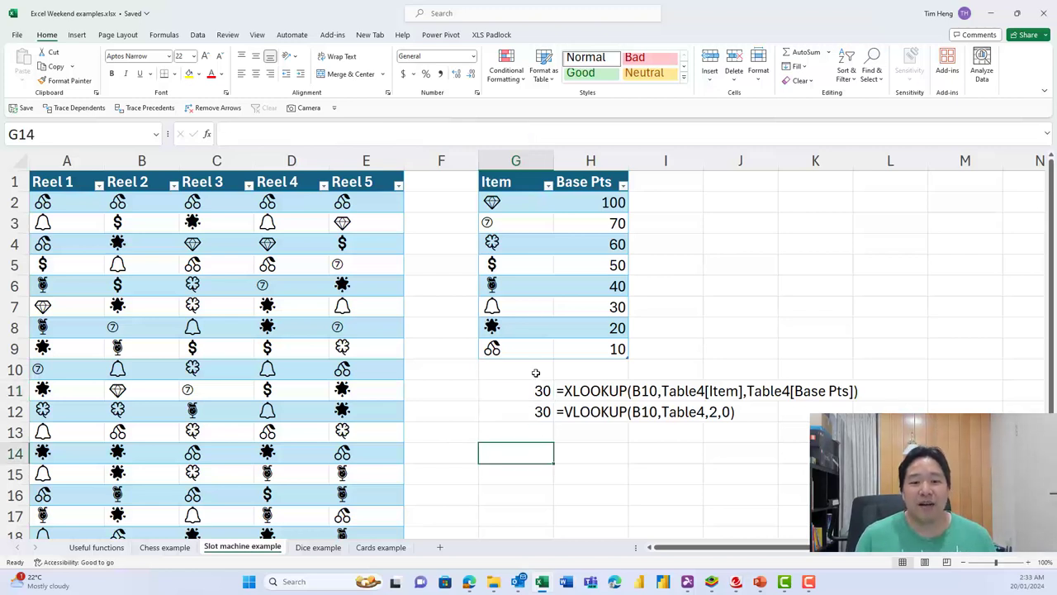
drag(524, 208, 539, 355)
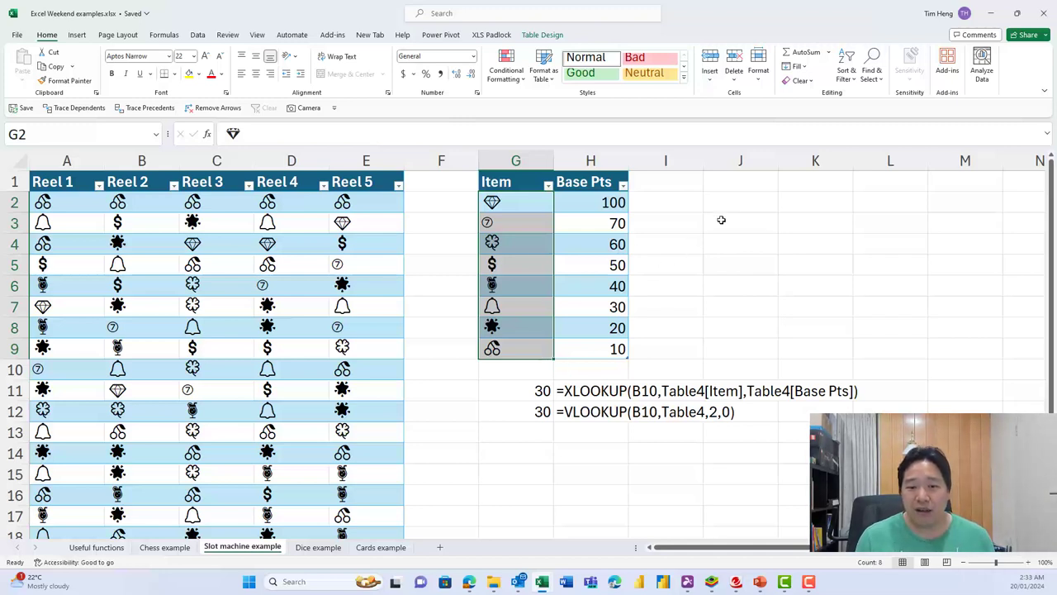
click(678, 202)
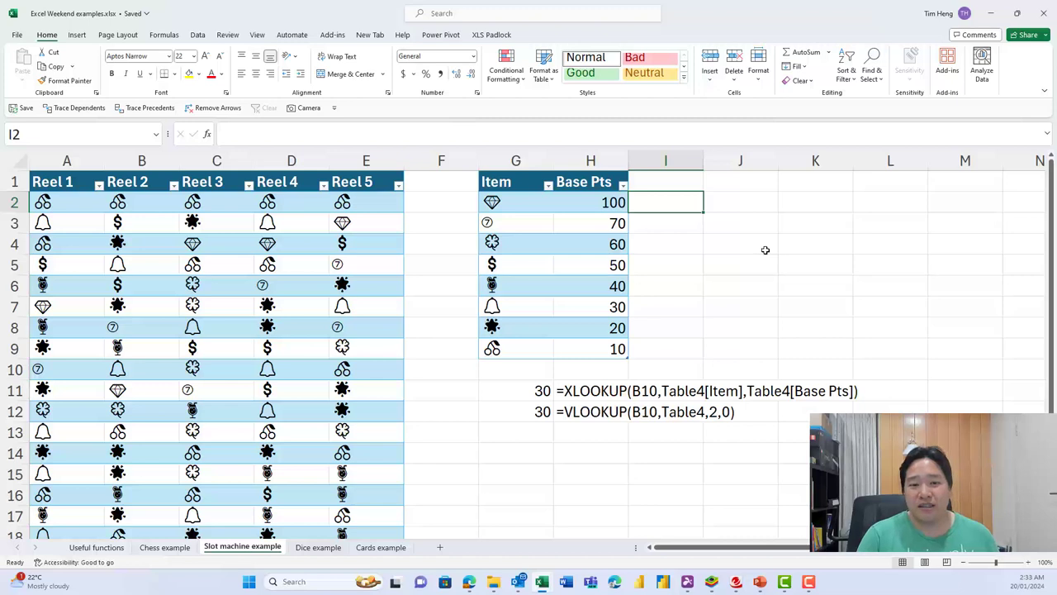
Number the Item table rows 1 to 8 in I2:I9 as a new Column1.
key(Down)
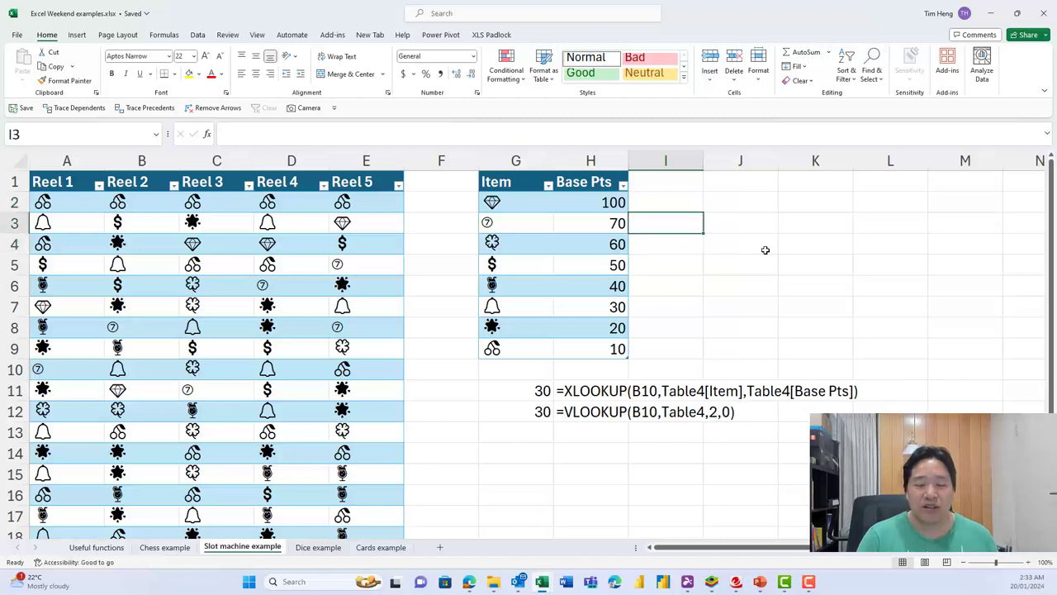
key(Up)
text(1)
key(Return)
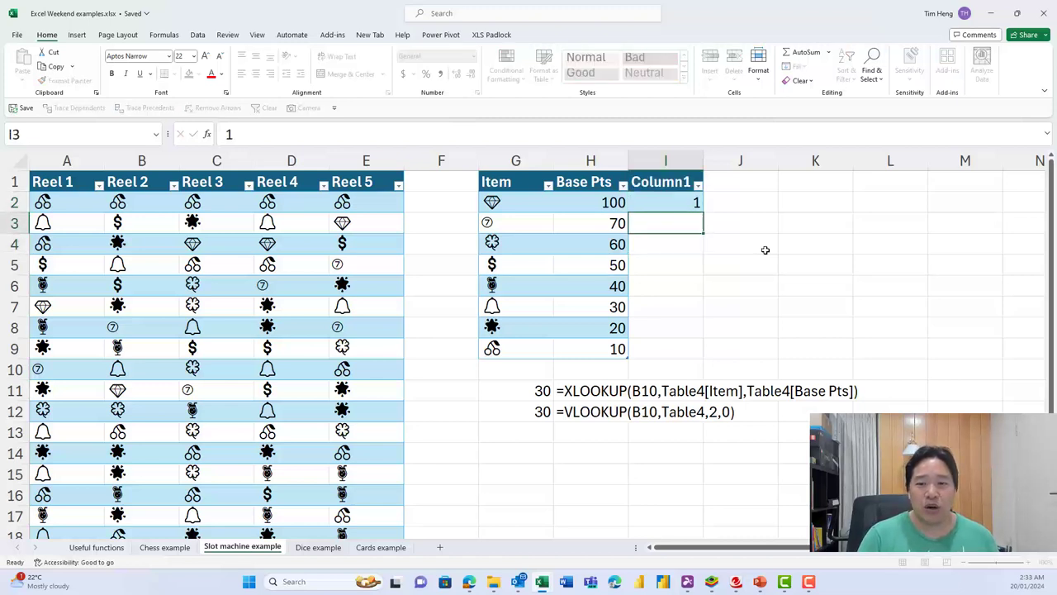
text(2)
key(Return)
text(3)
key(Return)
text(4)
key(Return)
text(5)
key(Return)
text(6)
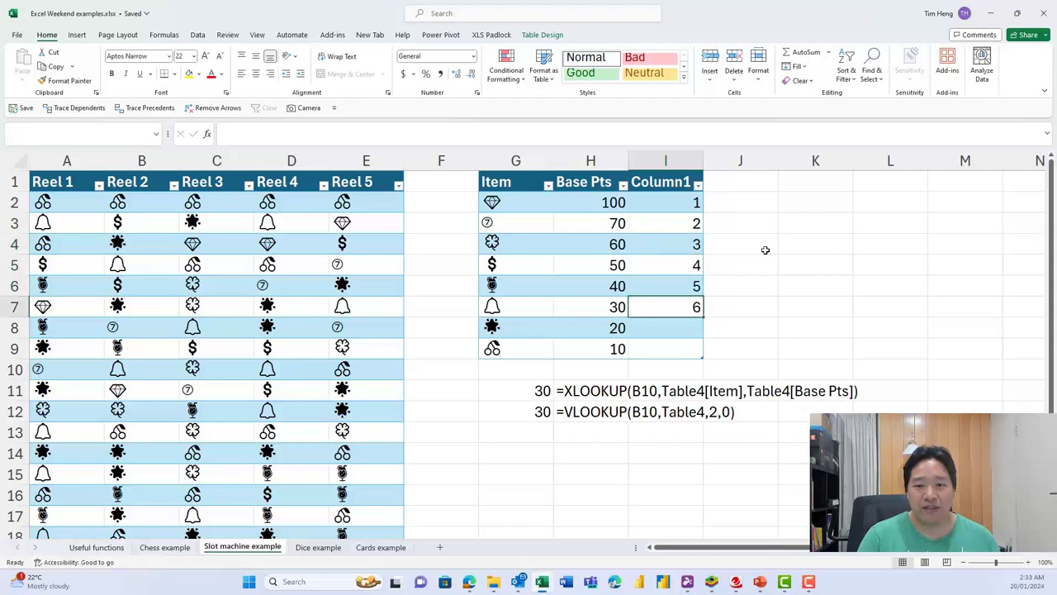
key(Return)
text(7)
key(Return)
text(8)
key(Return)
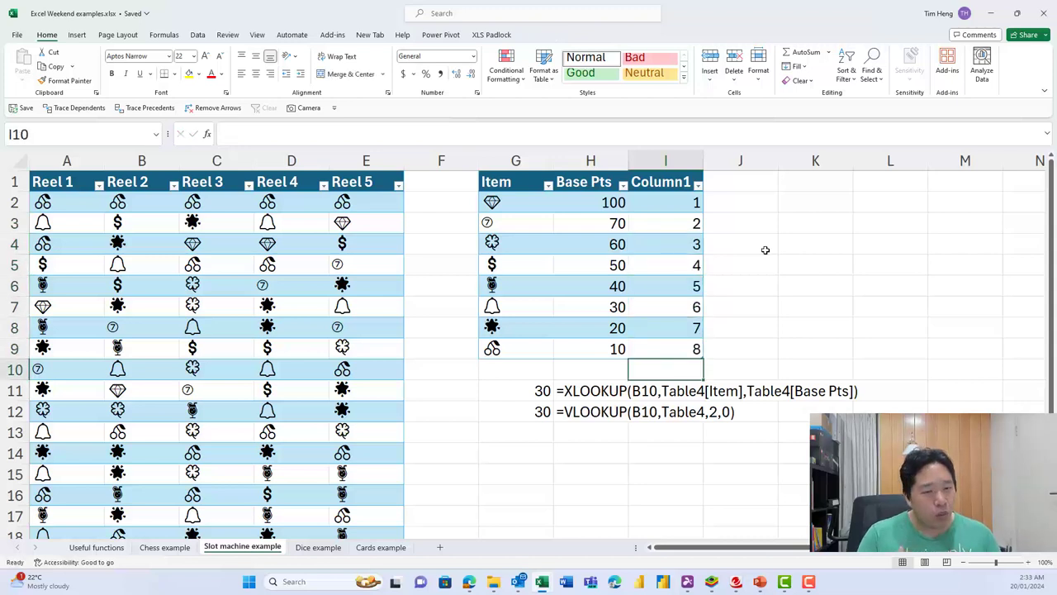
Copy the 1–8 list to G14 downward and begin a formula in H14.
drag(693, 205, 694, 348)
key(ctrl+c)
click(533, 454)
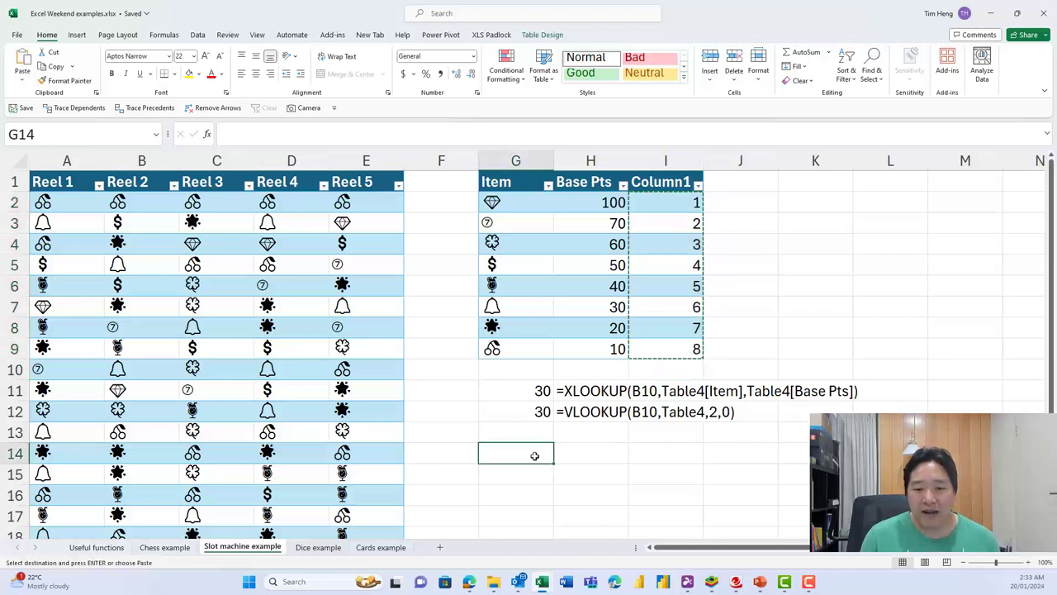
key(ctrl+v)
click(575, 446)
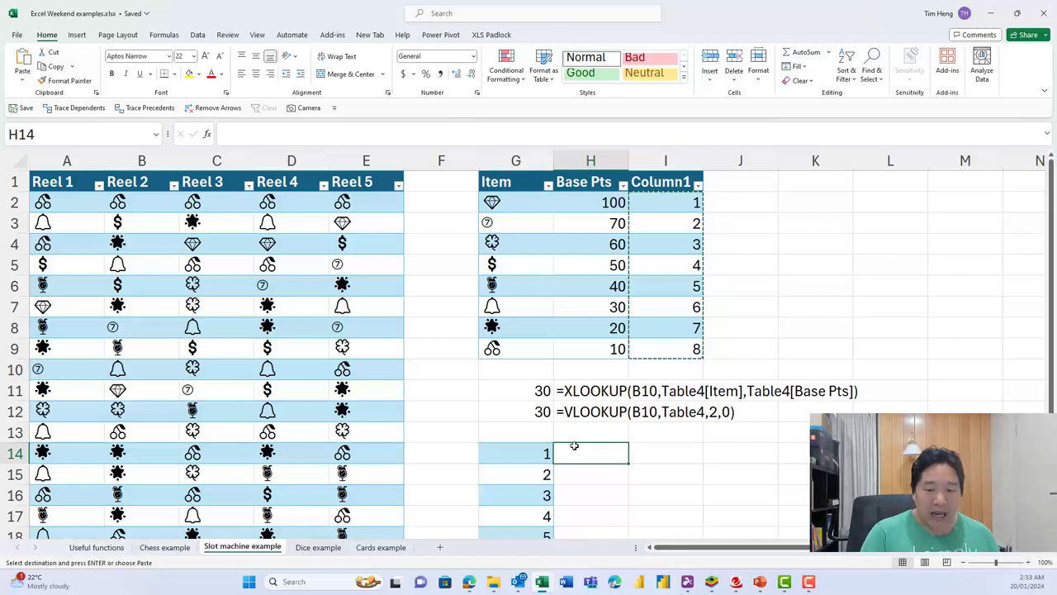
text(=)
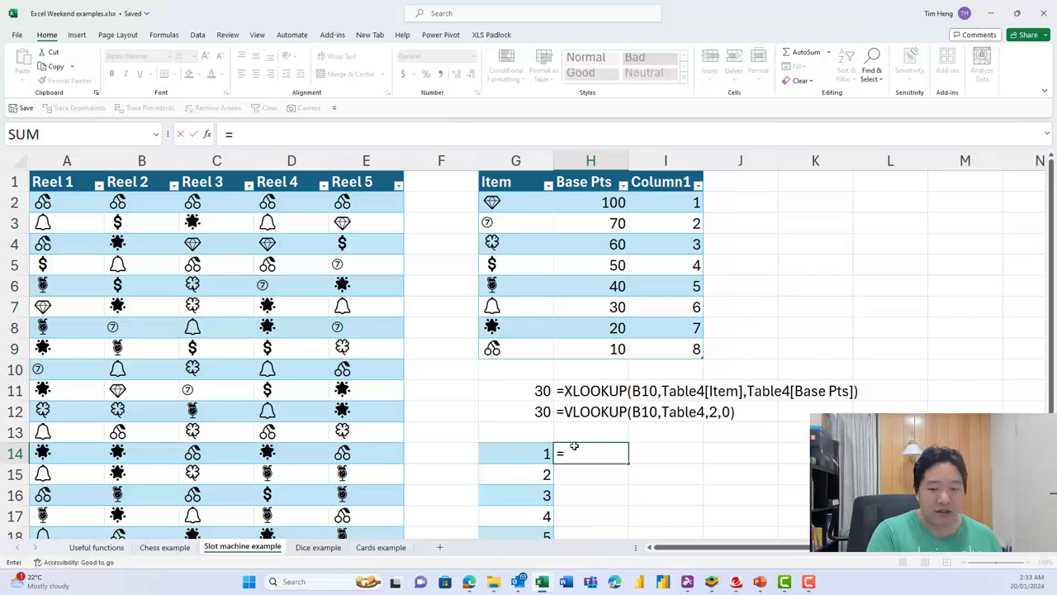
text(INDEWX)
Enter =INDEX(Table4[Base Pts],G14) in H14 so it returns 100 for position 1.
key(BackSpace)
key(BackSpace)
text(X)
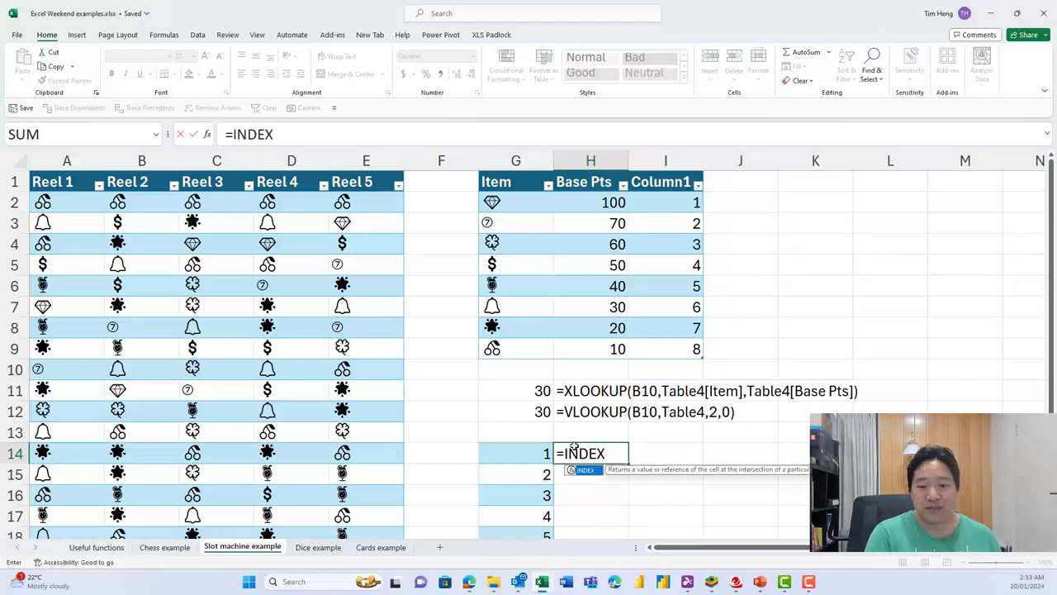
text(()
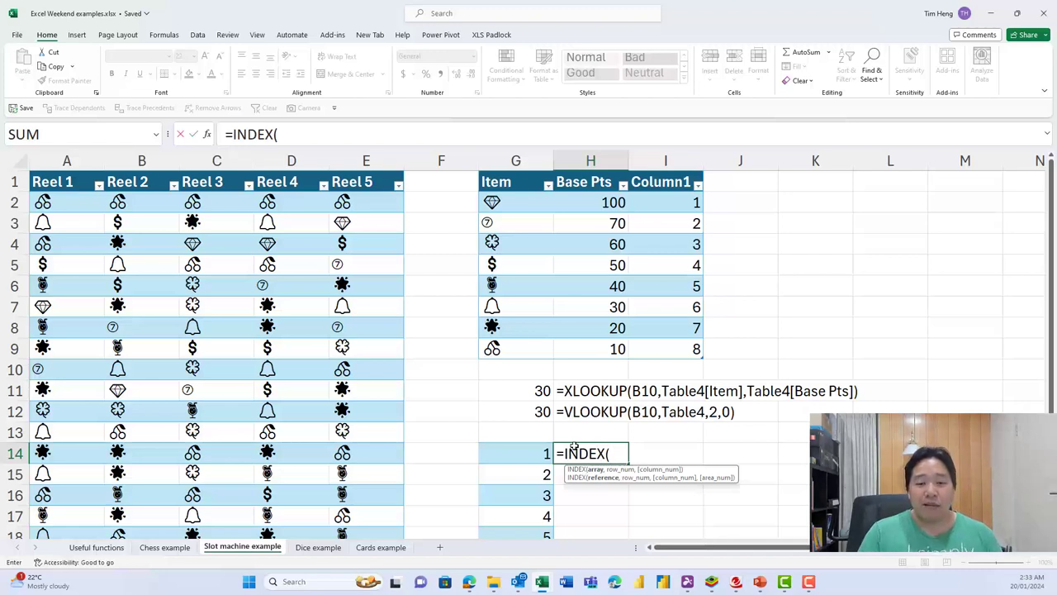
drag(597, 205, 594, 347)
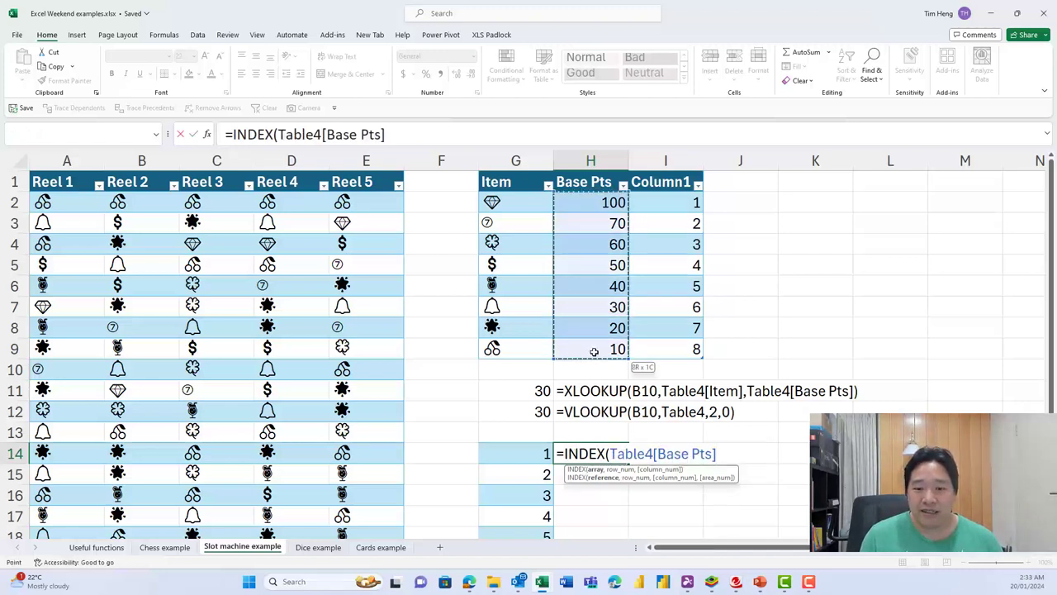
text(,)
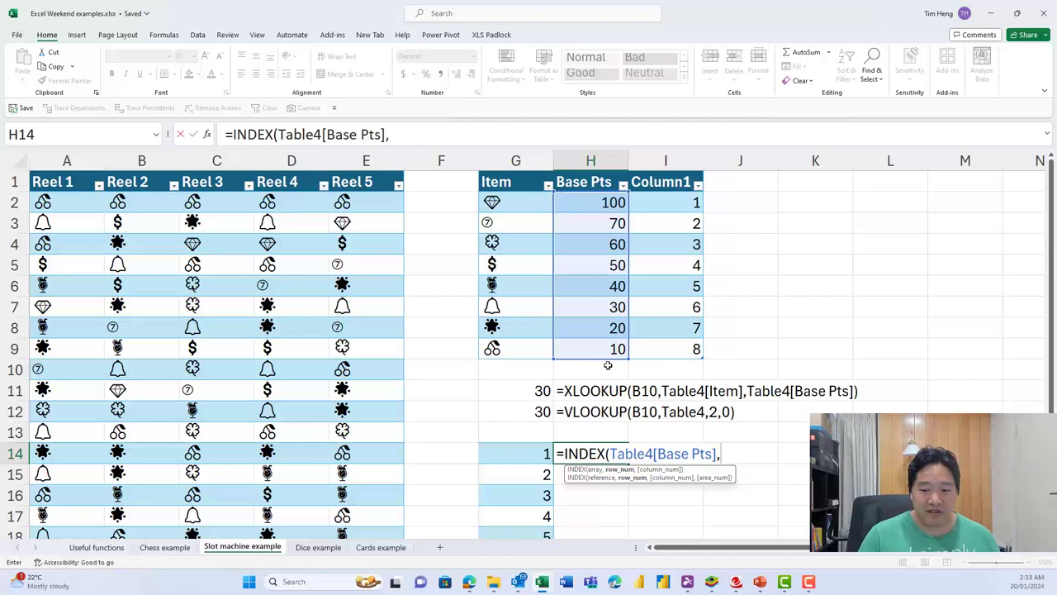
click(531, 452)
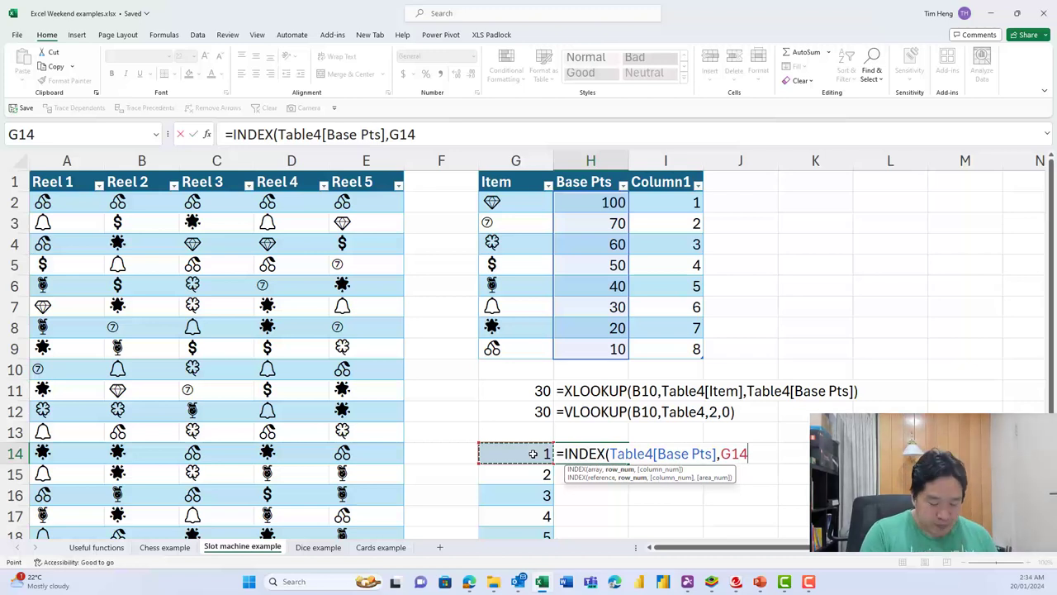
text())
key(ctrl+Return)
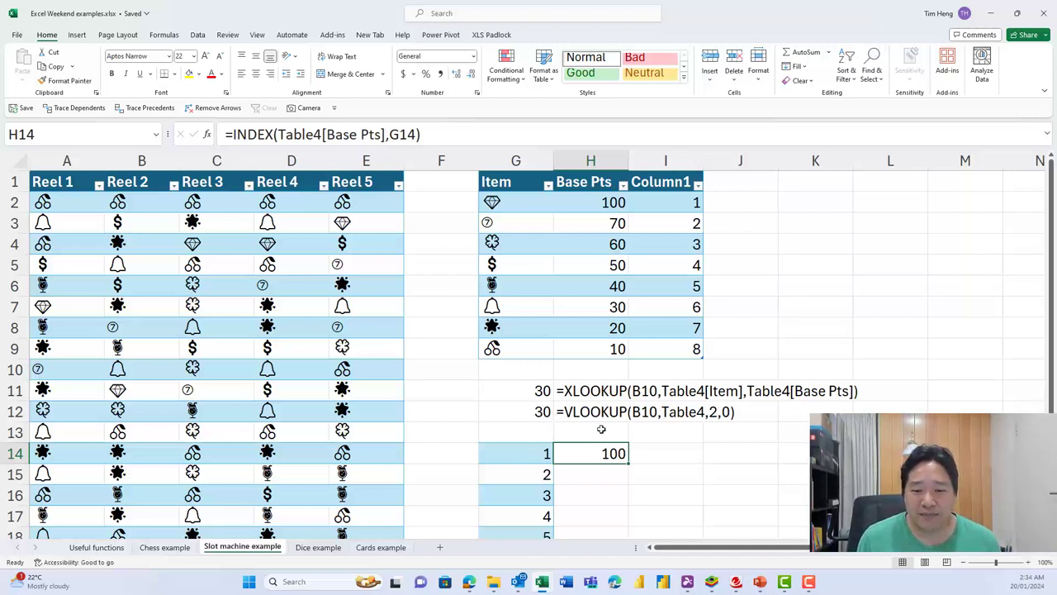
click(527, 446)
click(597, 451)
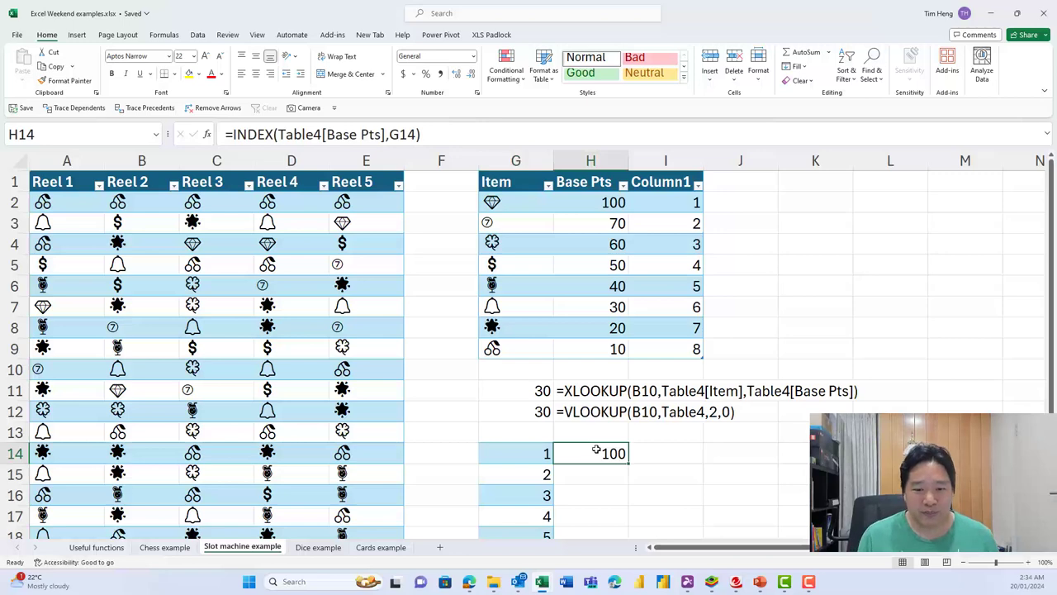
Re-edit H14's INDEX formula, try filling it down to H21, then undo.
scroll(590, 438, down, 2)
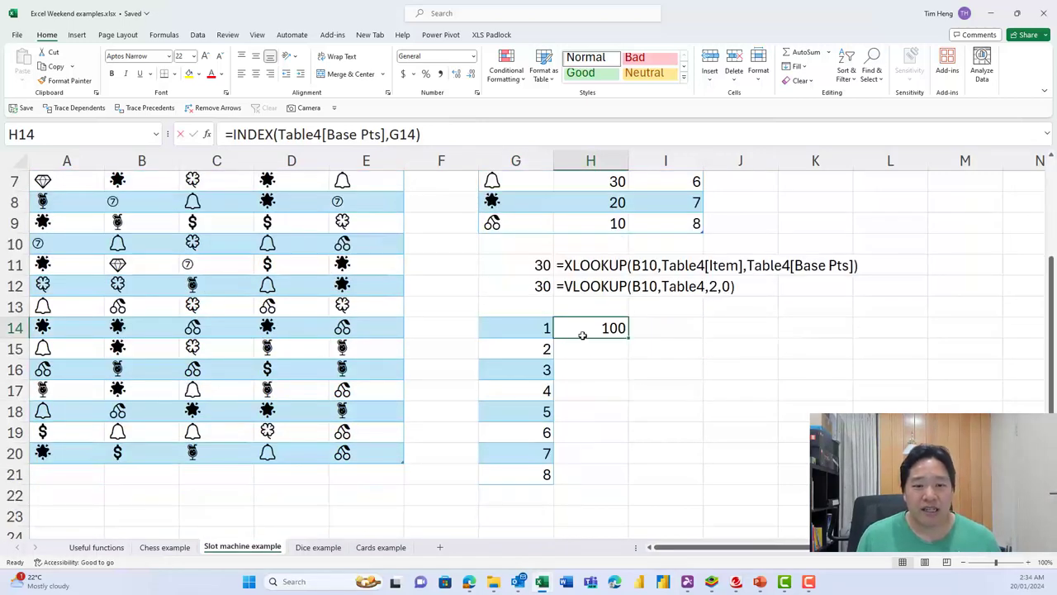
double_click(582, 335)
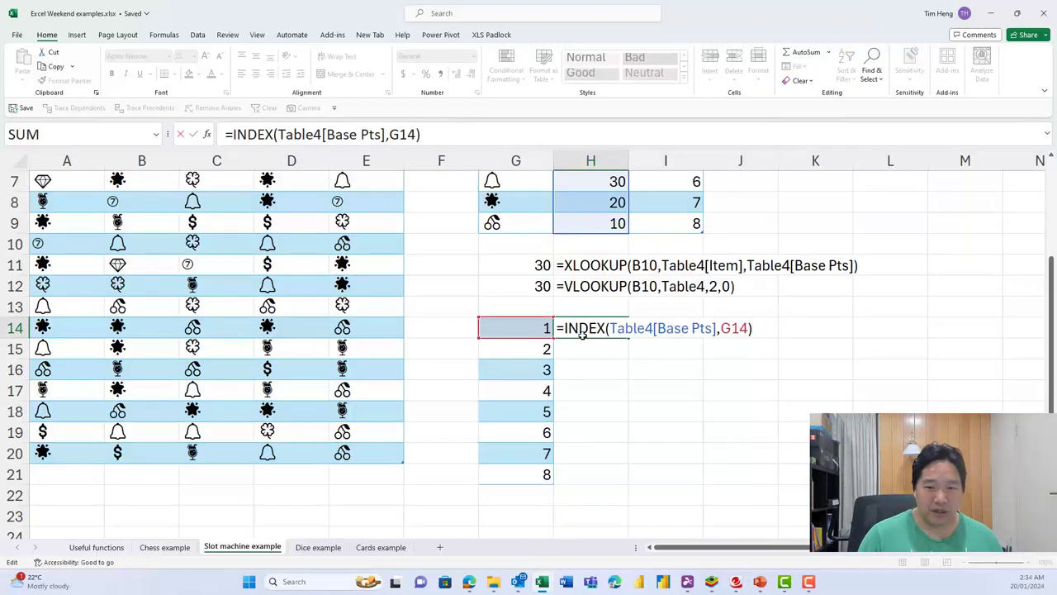
key(ctrl+Return)
shift+click(609, 463)
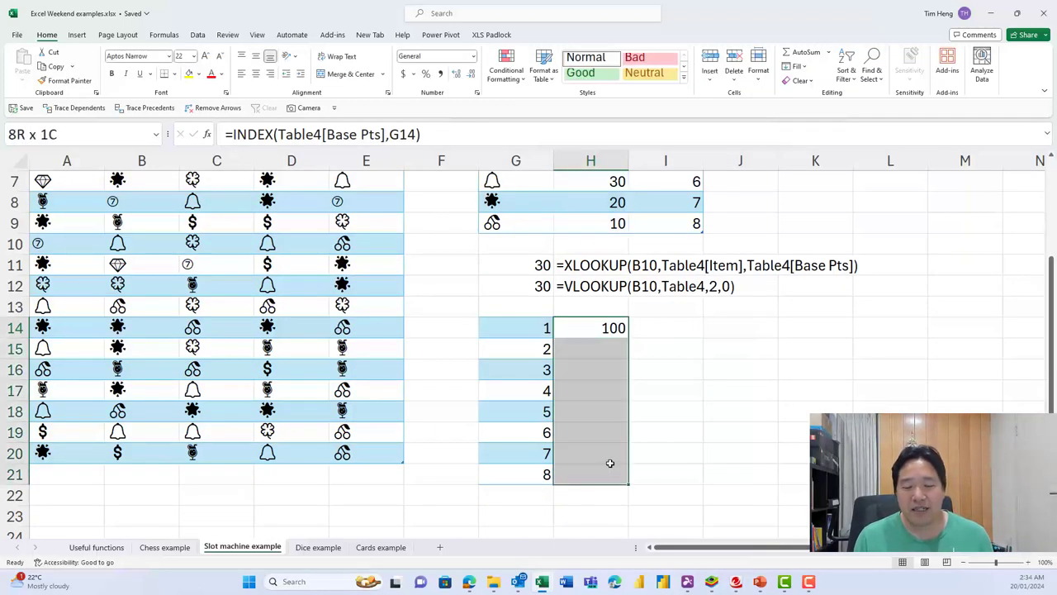
click(612, 327)
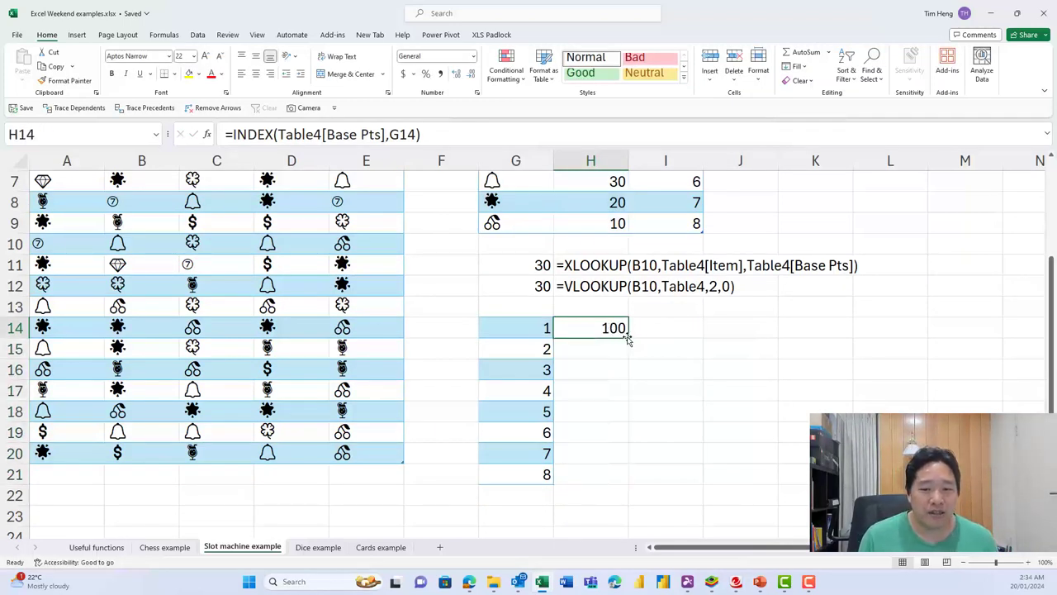
drag(627, 337, 601, 475)
key(ctrl+z)
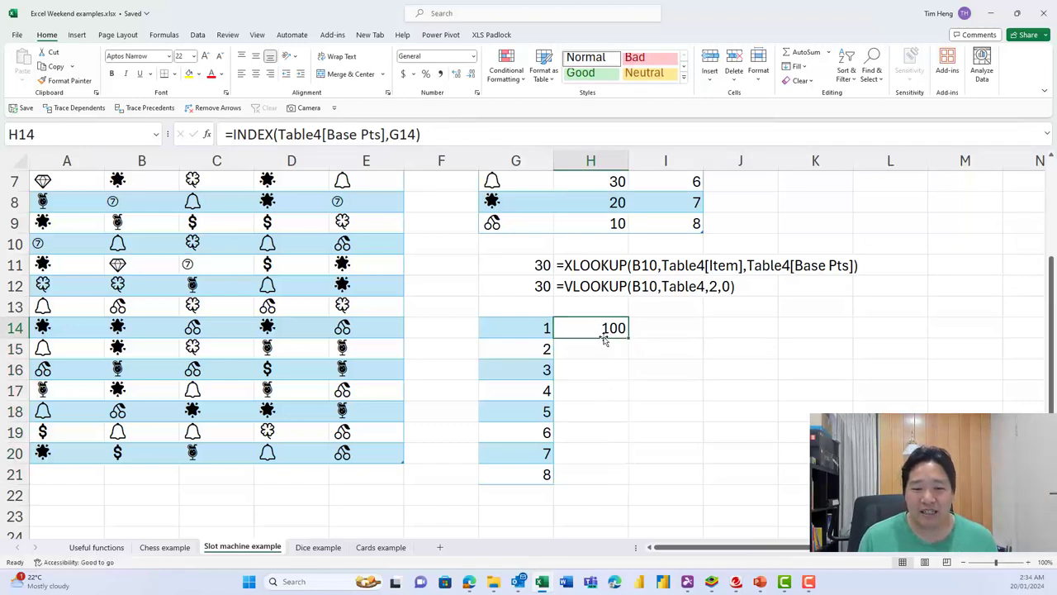
Copy H14's formula into H15:H21, then undo the paste.
key(ctrl+c)
drag(596, 472, 594, 470)
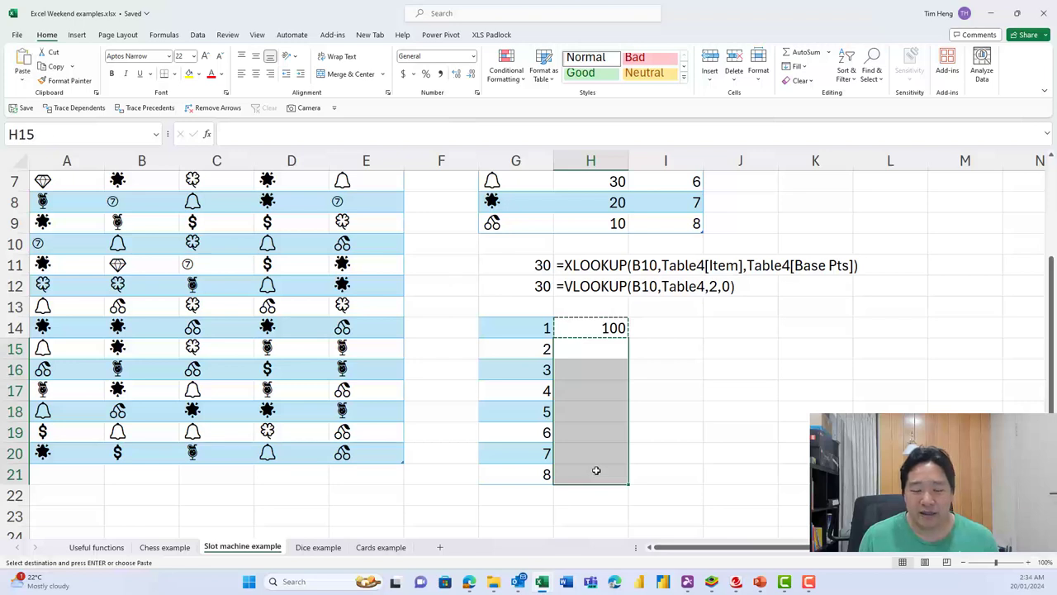
key(ctrl+v)
click(587, 333)
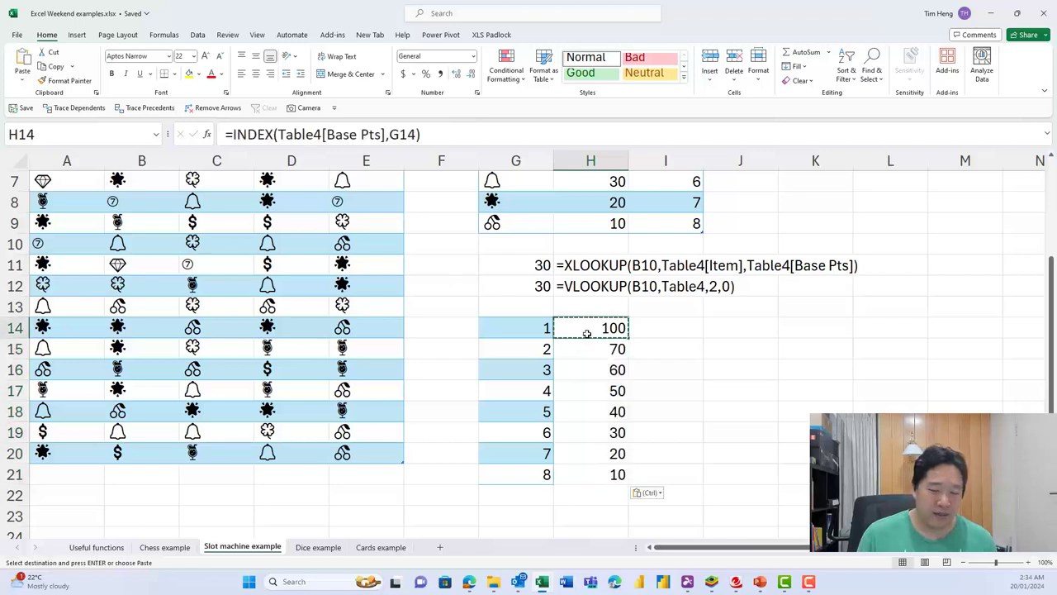
key(ctrl+z)
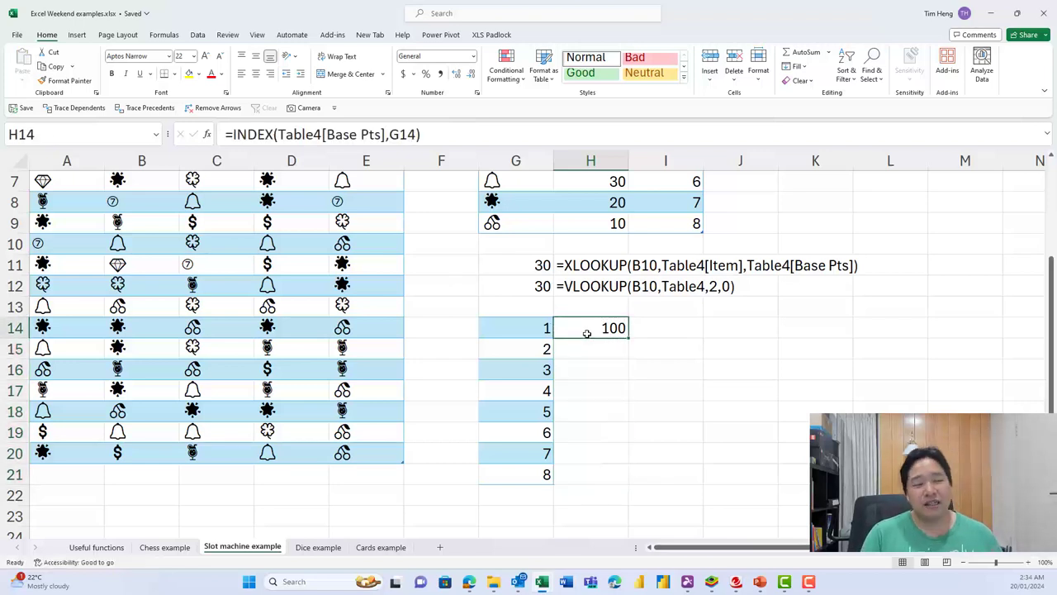
Fill the formula down to H21 with Ctrl+D, then clear it back to H14 only.
key(shift+Down)
key(shift+Down)
key(shift+Down)
key(shift+Down)
key(shift+Down)
key(shift+Down)
key(shift+Down)
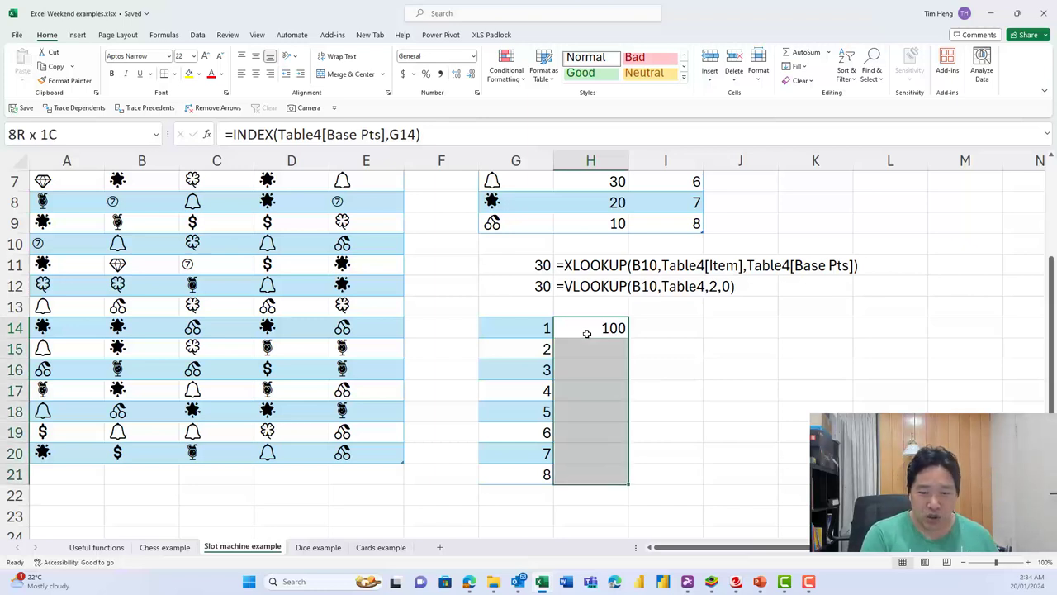
key(ctrl+d)
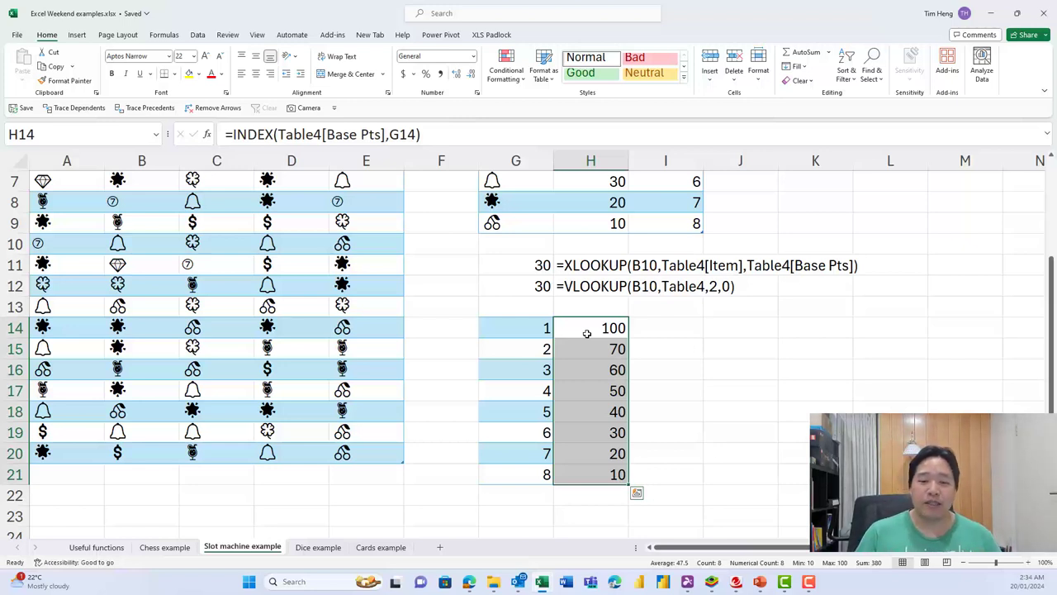
key(Down)
key(ctrl+shift+Down)
key(Delete)
click(586, 333)
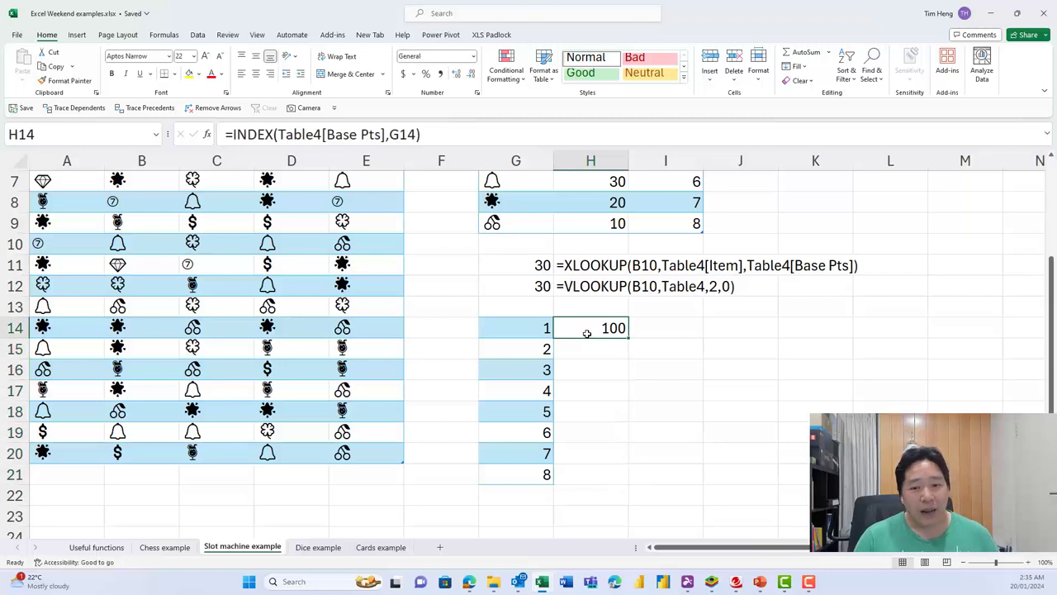
Change H14's INDEX row argument from G14 to G14:G21 so Base Pts spill down.
double_click(586, 333)
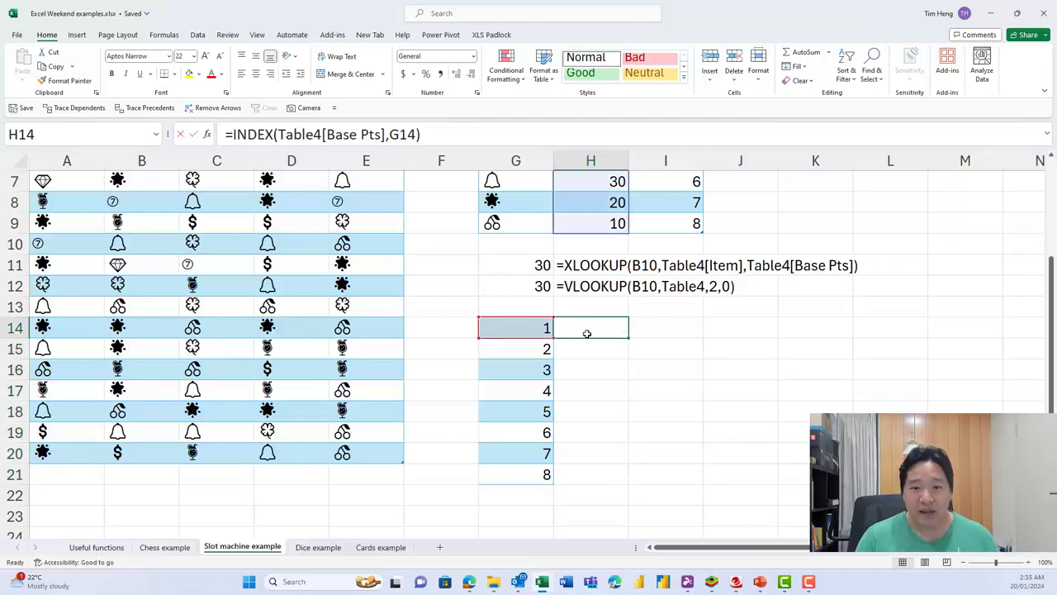
key(BackSpace)
key(BackSpace)
key(BackSpace)
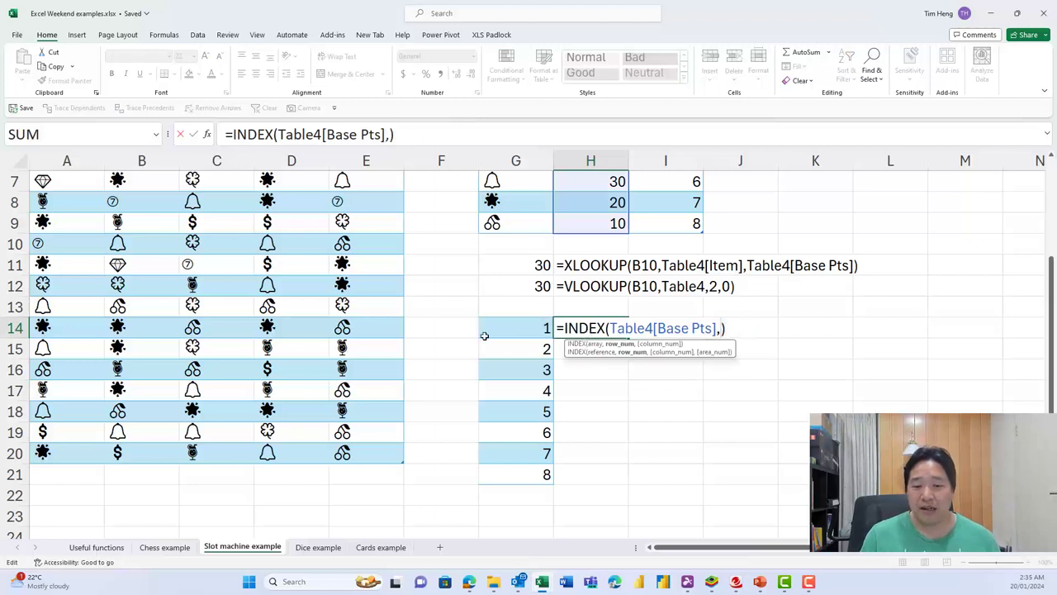
click(542, 327)
drag(542, 328, 532, 469)
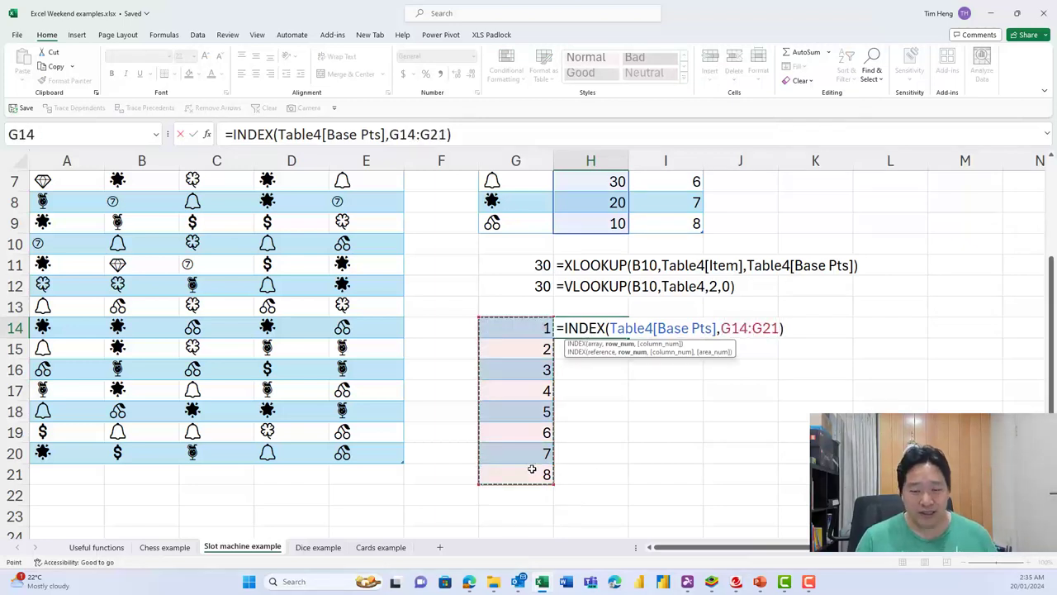
key(Return)
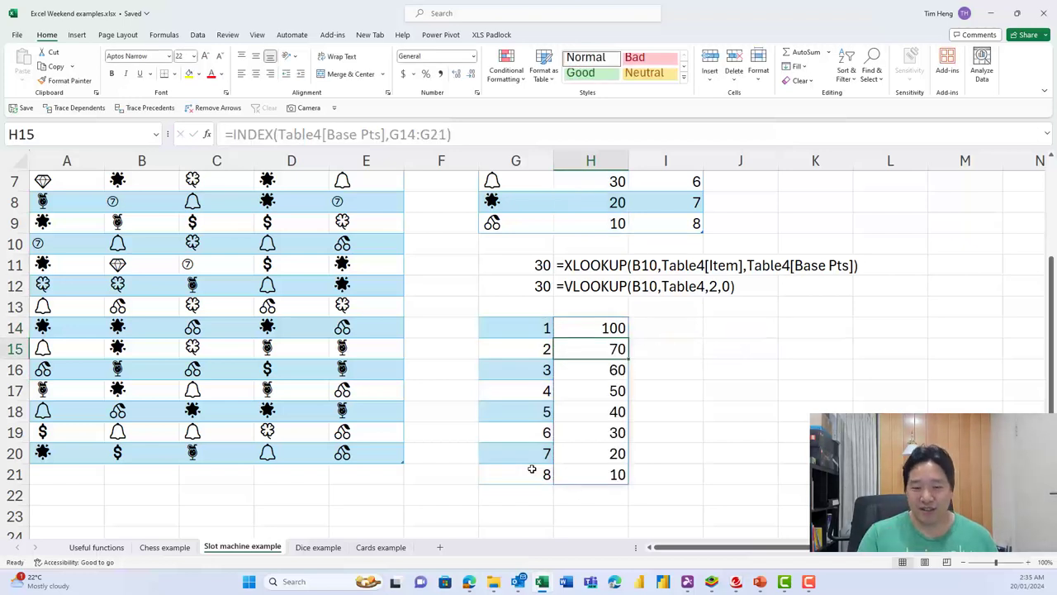
key(Up)
Re-edit H14 and highlight the G14:G21 reference to preview its values {1;…;8}.
key(F2)
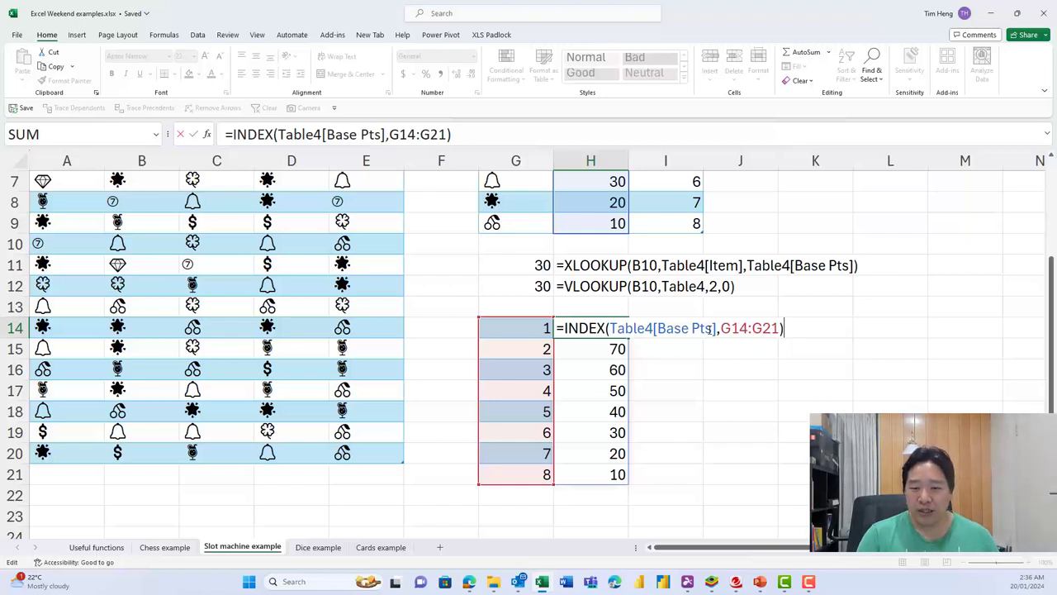
key(Return)
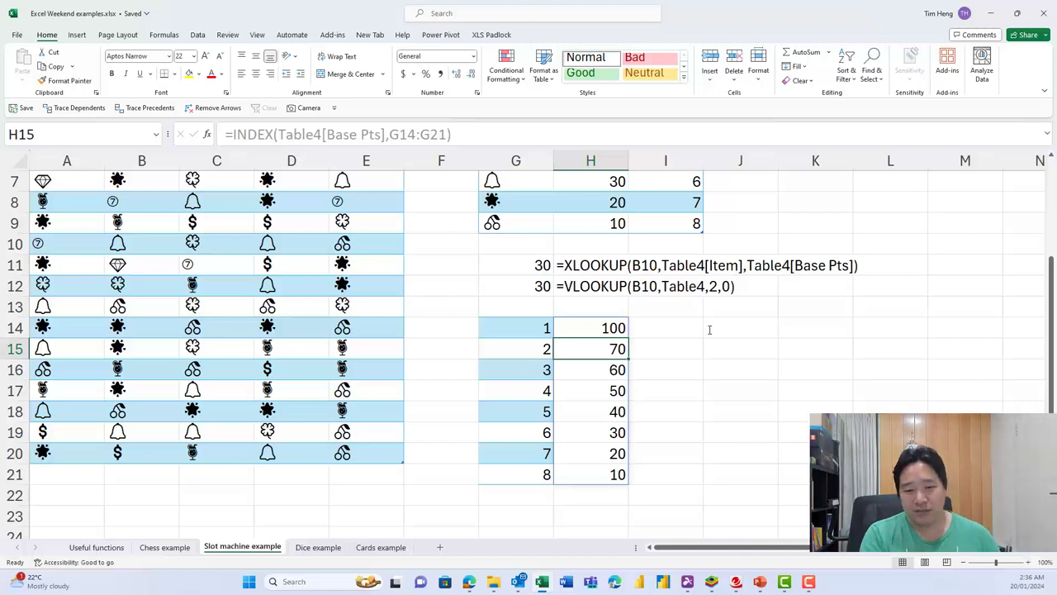
key(Up)
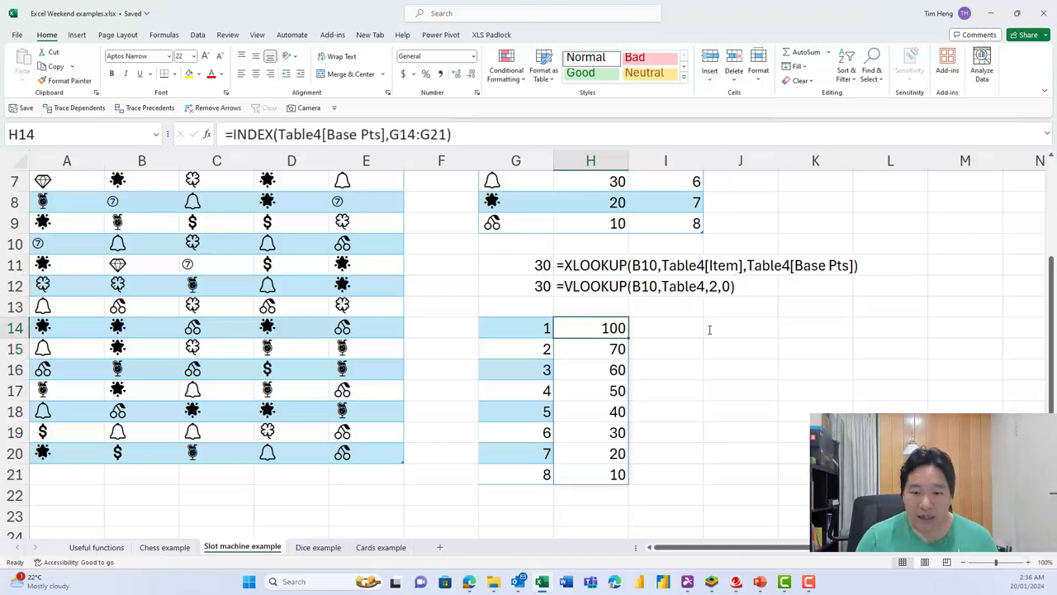
key(F2)
key(ctrl+shift+Left)
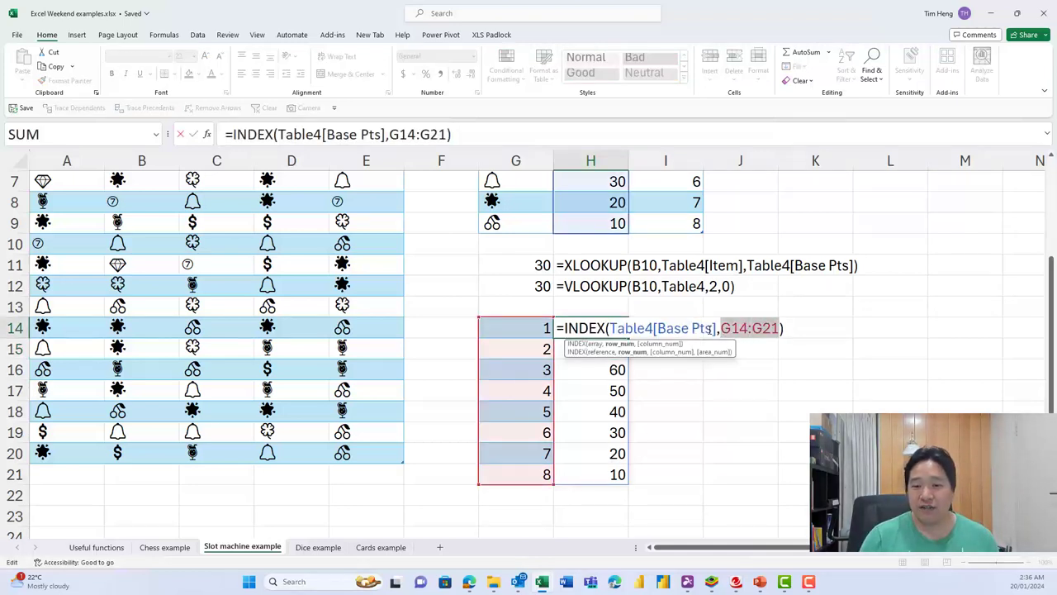
Clear the numbers in G14:G21 and enter =SEQUENCE(8) in G14 to spill 1–8.
key(ctrl+Return)
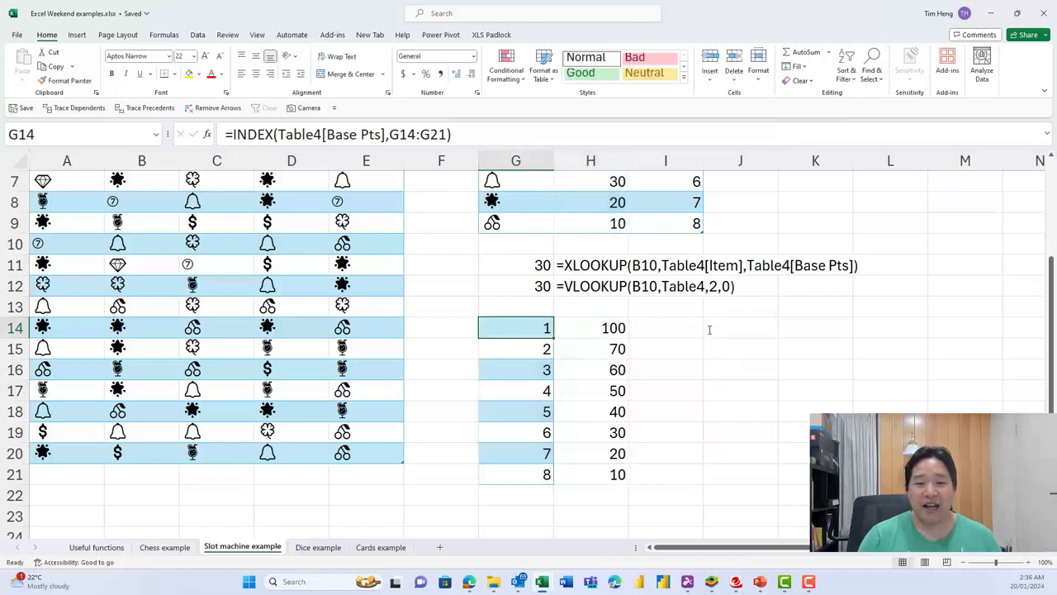
key(Left)
key(ctrl+shift+Down)
key(Delete)
key(shift+BackSpace)
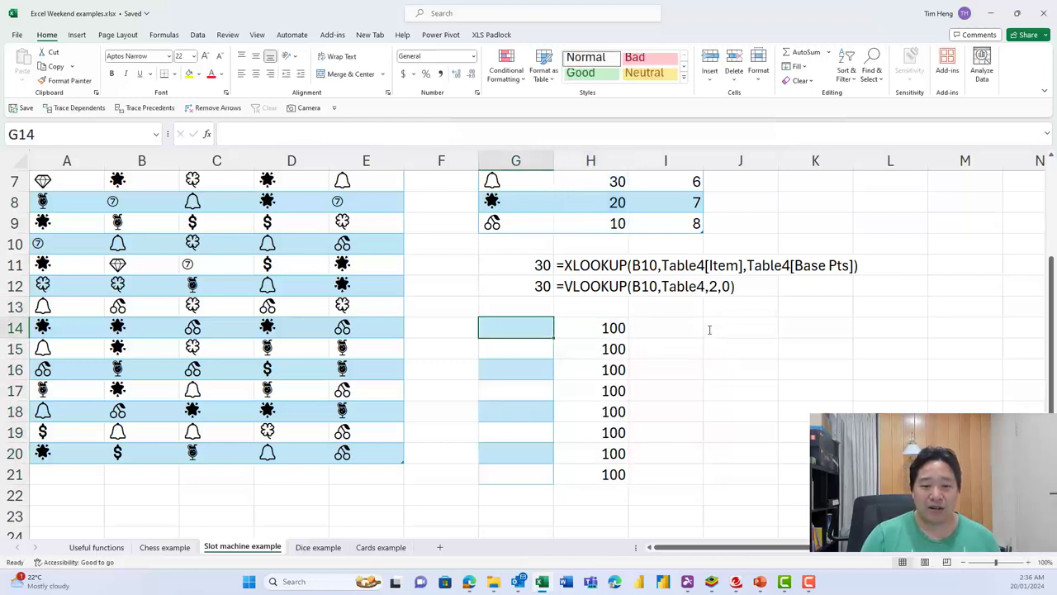
text(=)
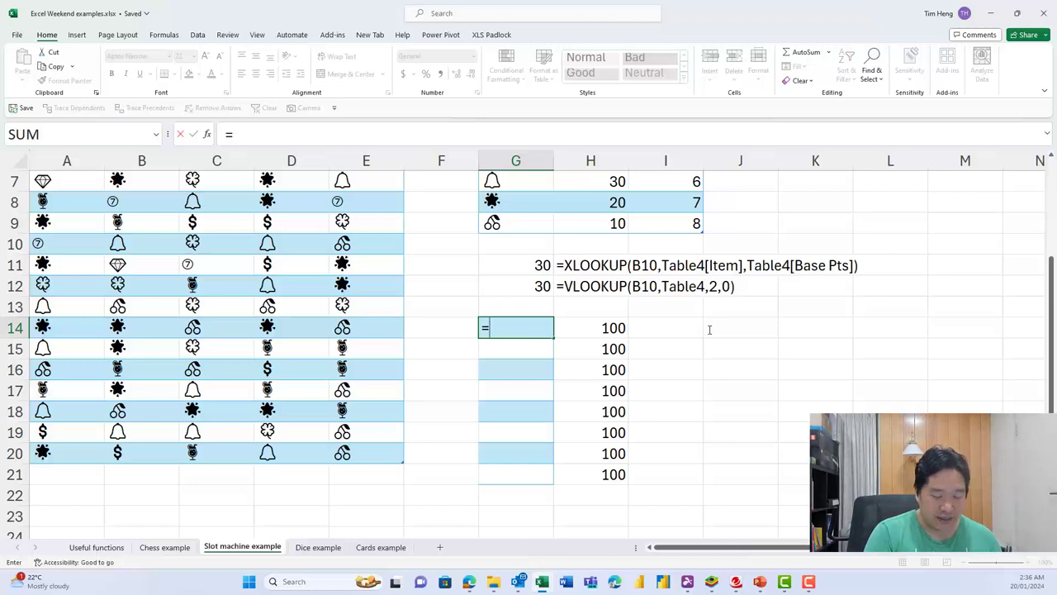
text(SEQUENCE()
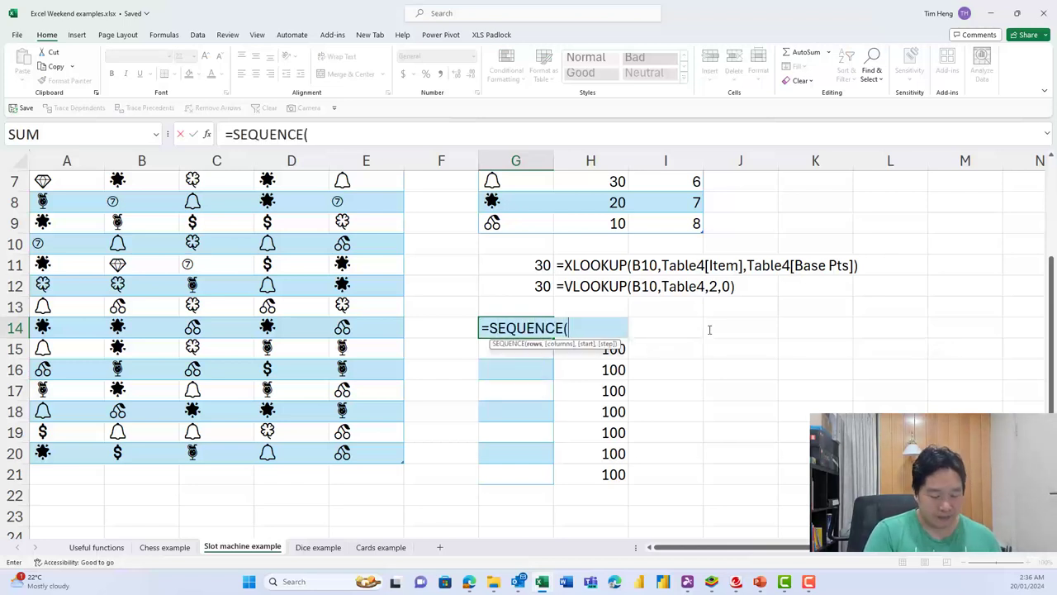
text(8)
key(Return)
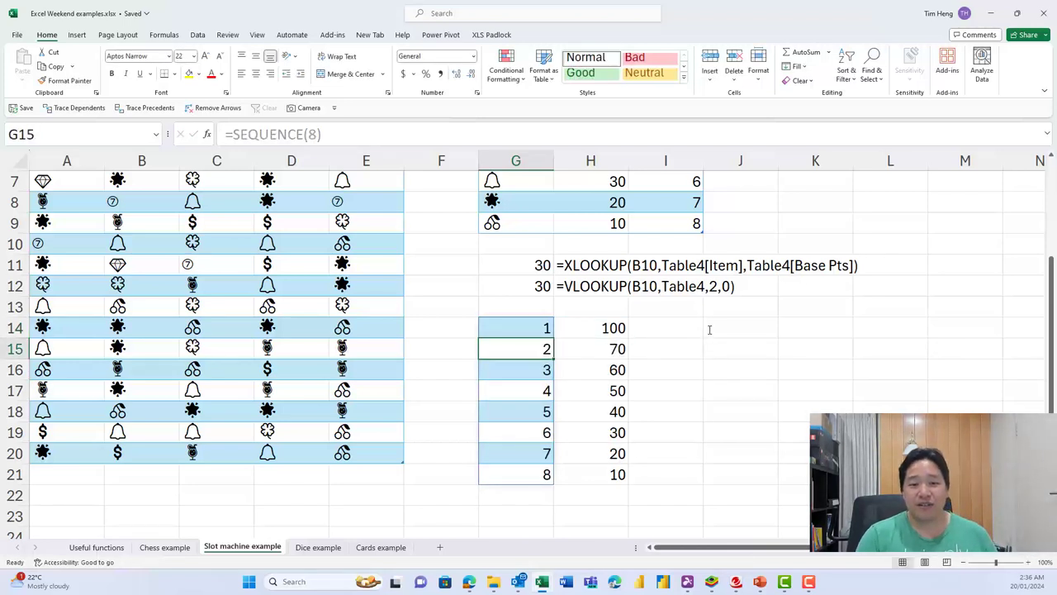
Change H14 to =INDEX(Table4[Base Pts],G14#) and select its spilled results H14#.
key(Up)
key(Right)
key(F2)
key(BackSpace)
key(BackSpace)
key(BackSpace)
key(BackSpace)
key(BackSpace)
key(BackSpace)
key(BackSpace)
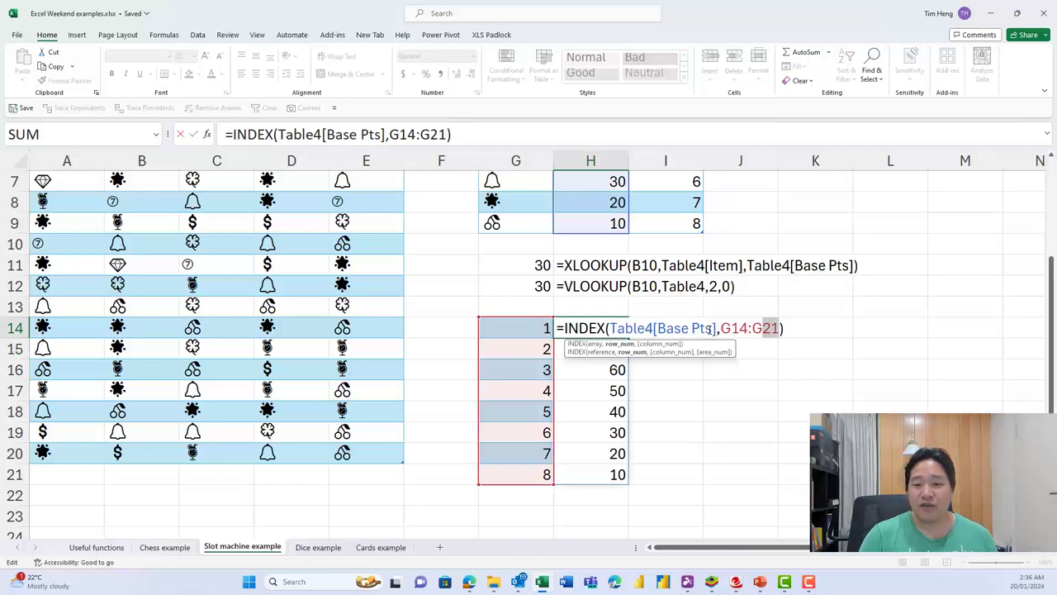
click(535, 328)
text(#)
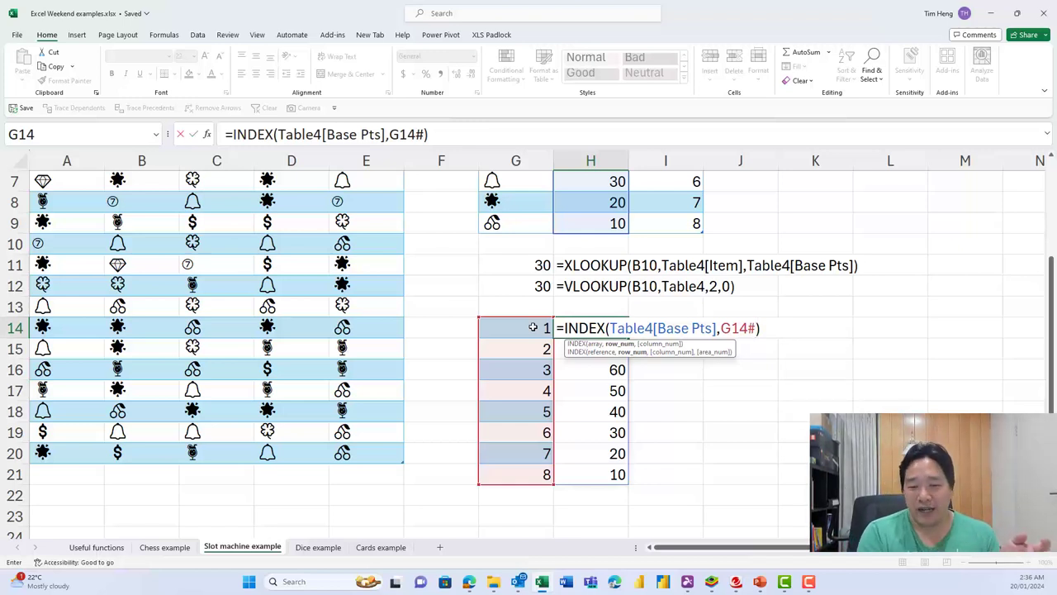
key(ctrl+Return)
key(ctrl+shift+Down)
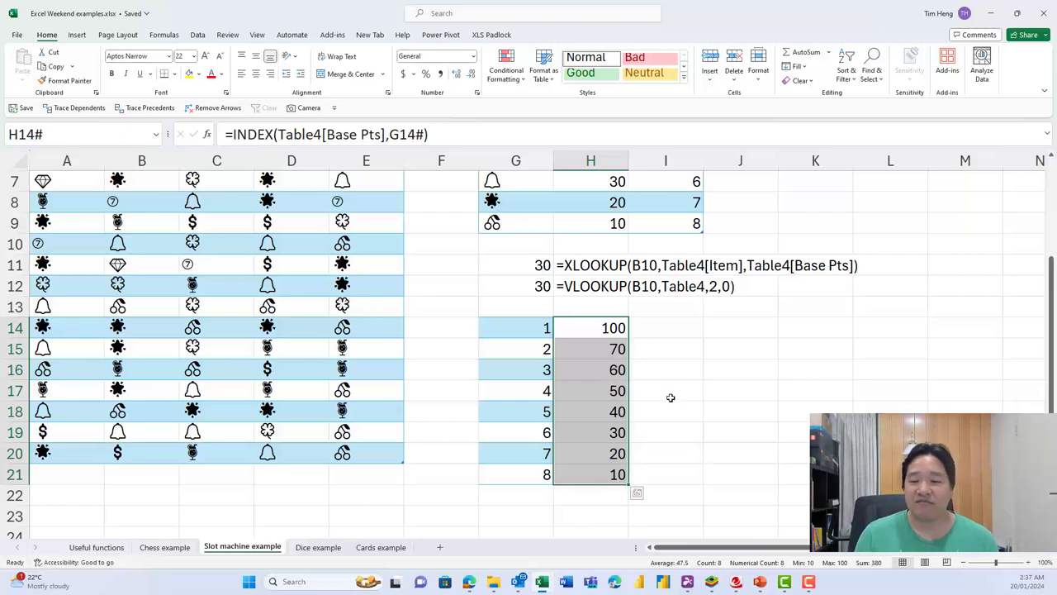
scroll(671, 397, up, 1)
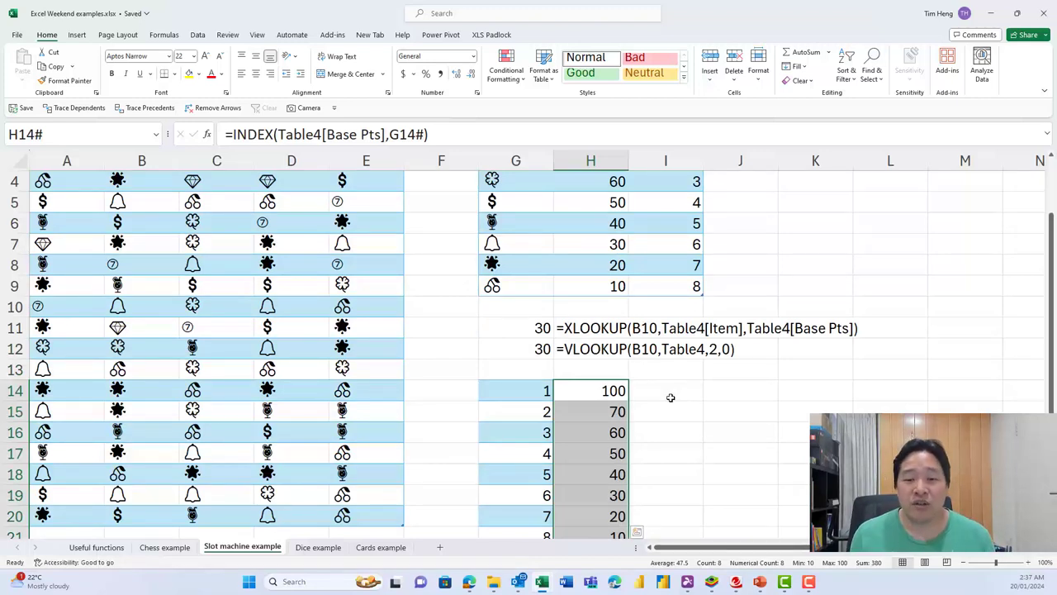
On the Useful functions sheet, highlight the lookup list and SUMIF, COUNTIF, COUNTIFS.
click(96, 549)
drag(180, 246, 177, 368)
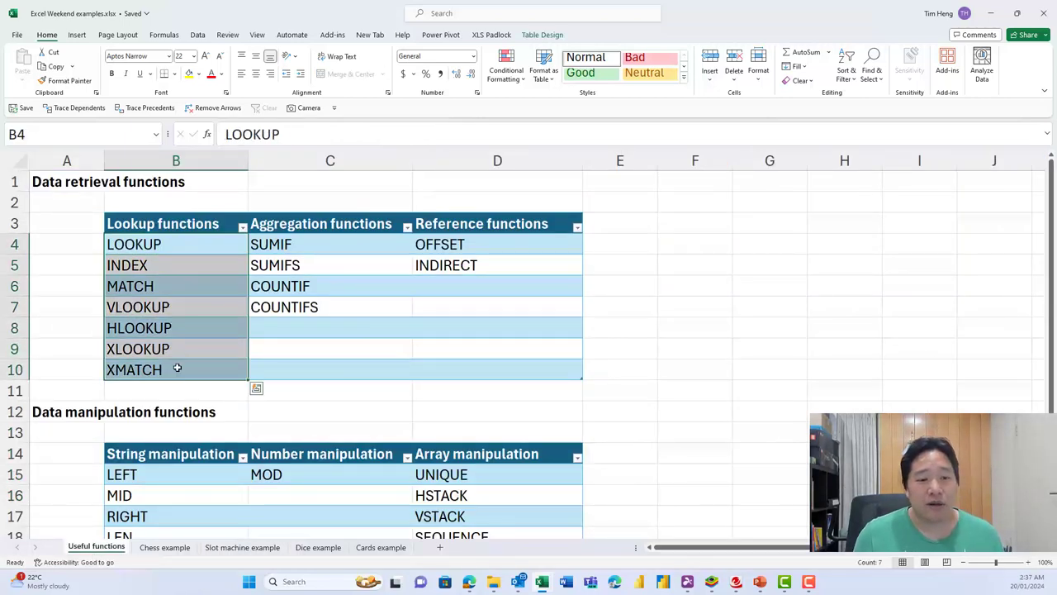
click(321, 243)
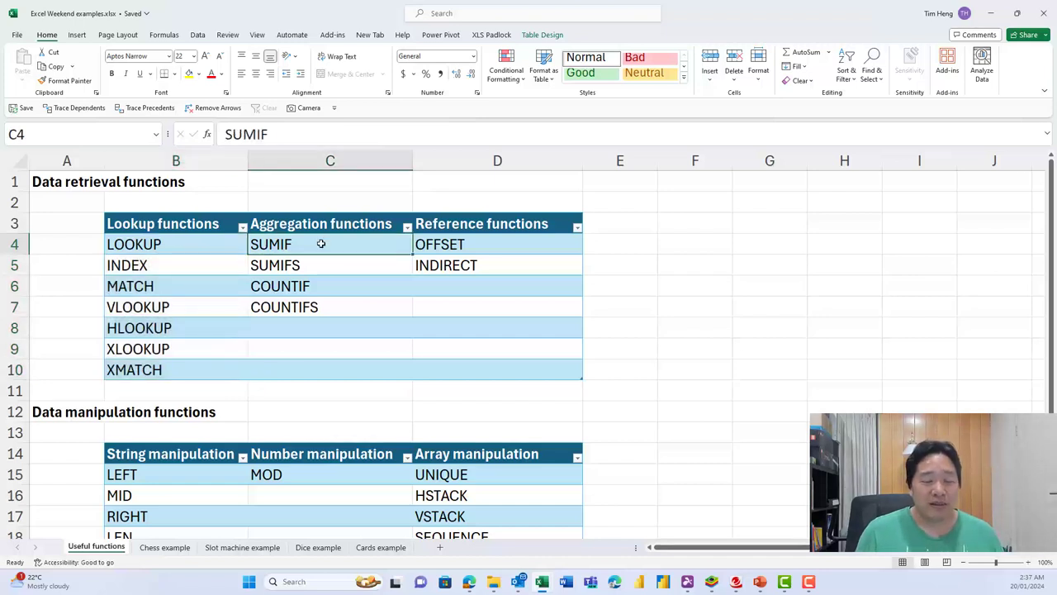
click(313, 285)
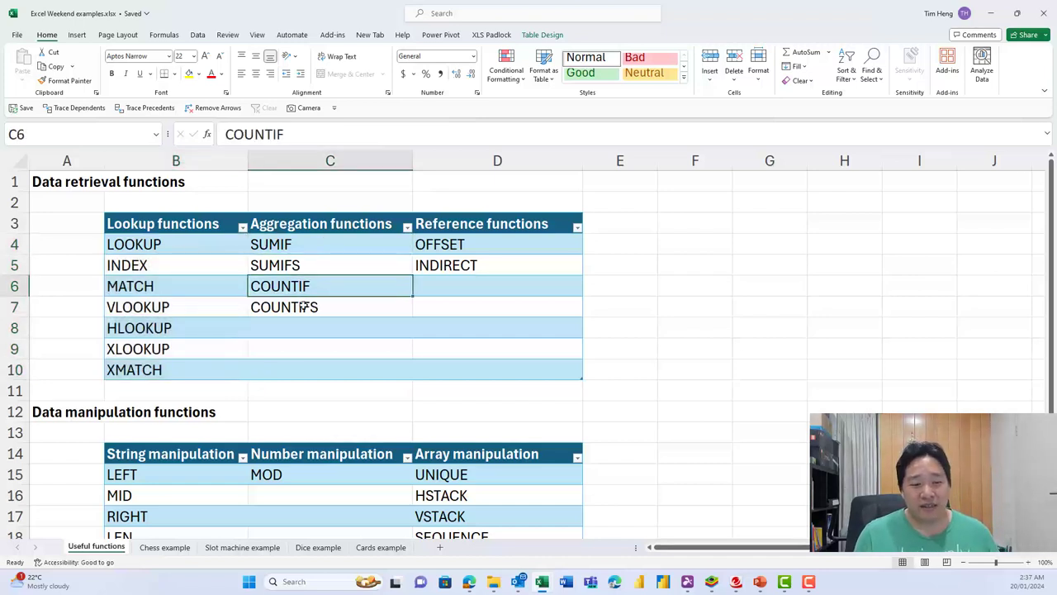
click(304, 306)
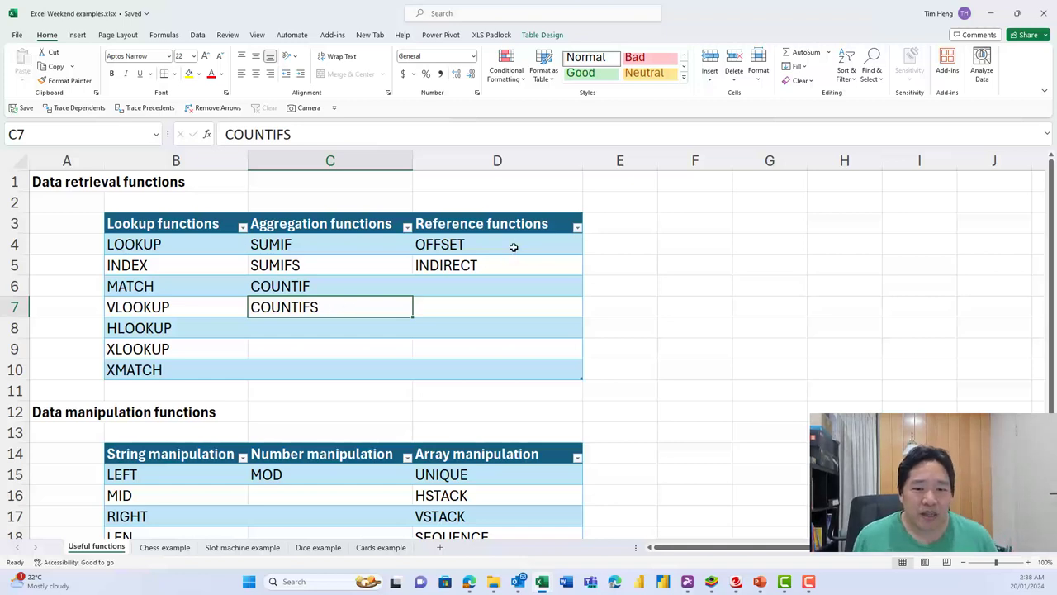
Highlight the reference functions column, pointing out OFFSET and INDIRECT.
drag(512, 247, 521, 374)
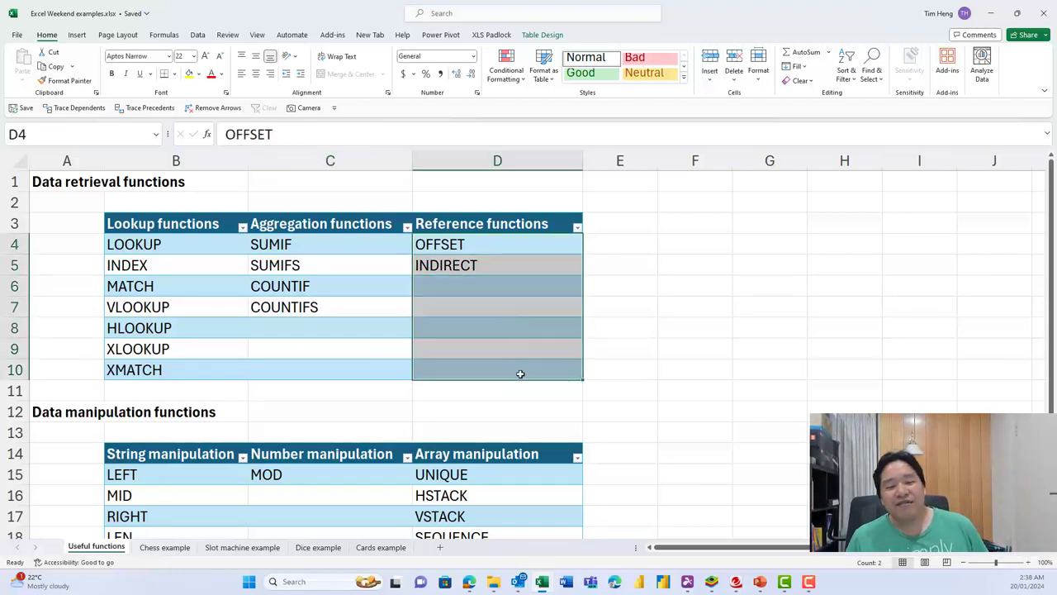
click(475, 241)
click(469, 263)
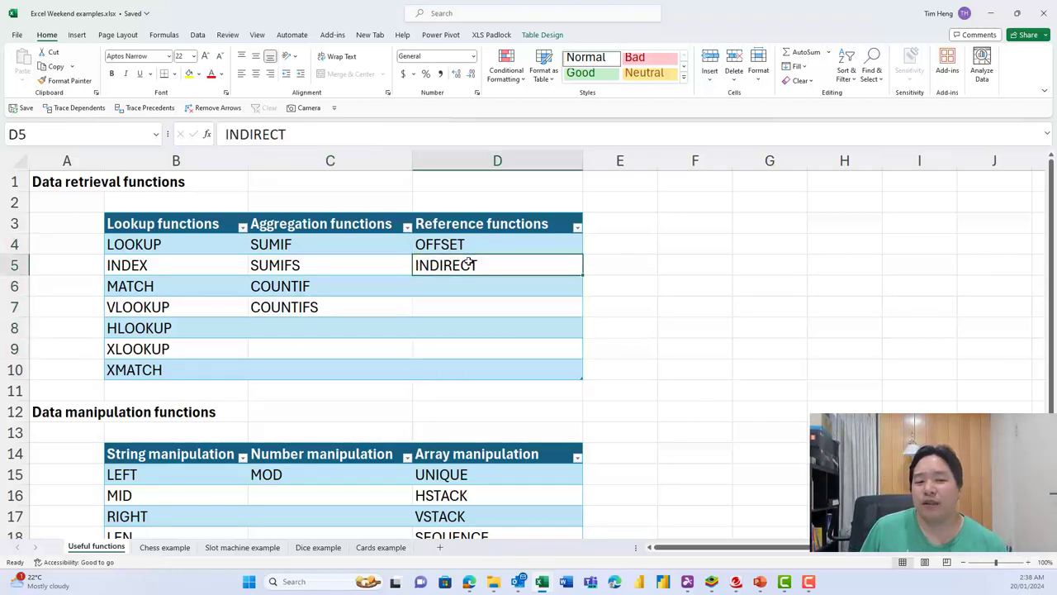
click(480, 242)
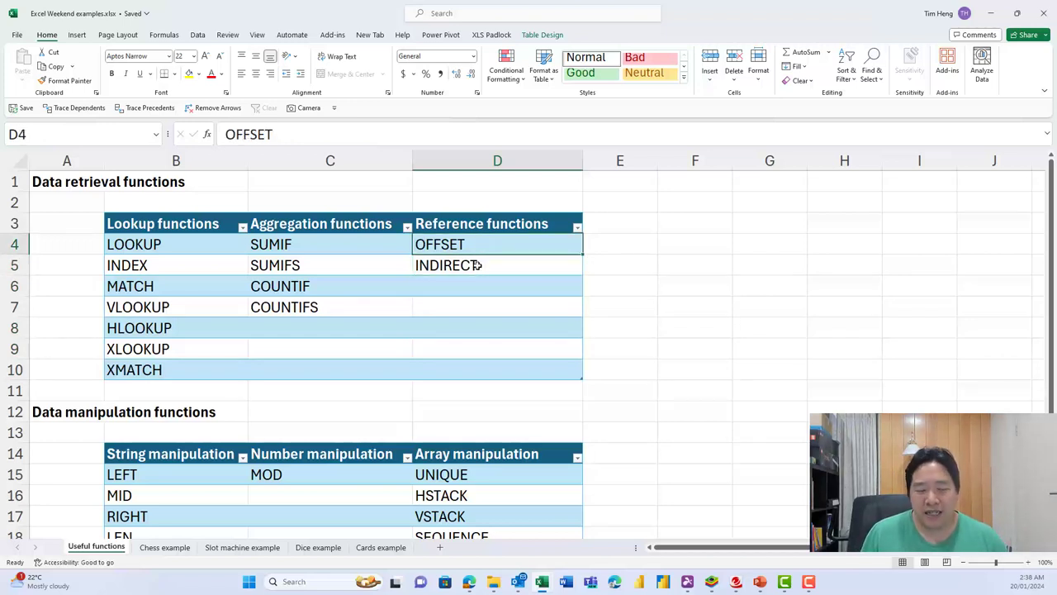
click(477, 265)
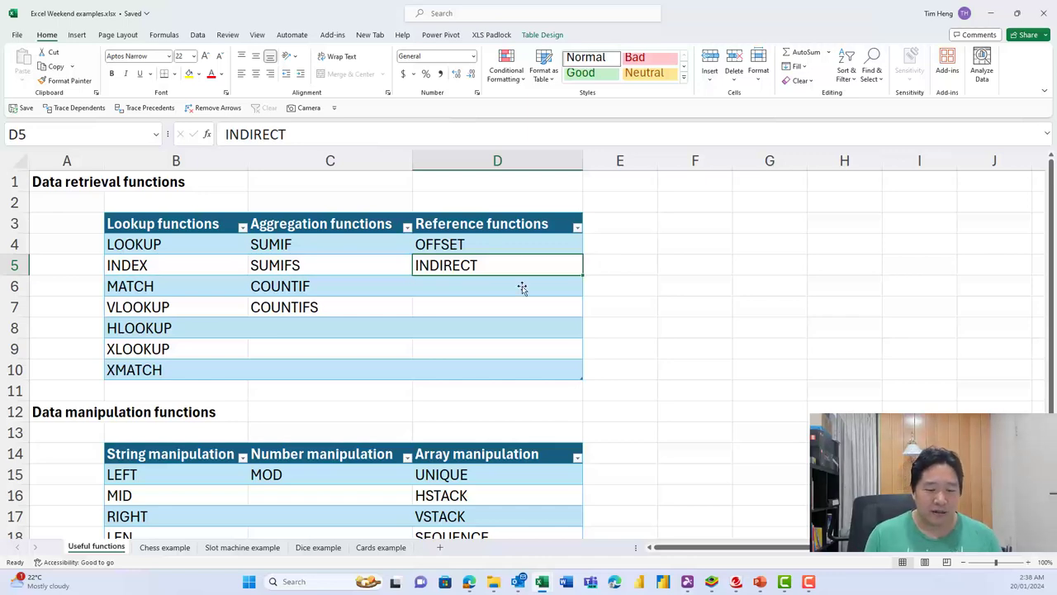
Review the Slot machine reel symbols, then the Chess example's column A starting cells.
click(252, 549)
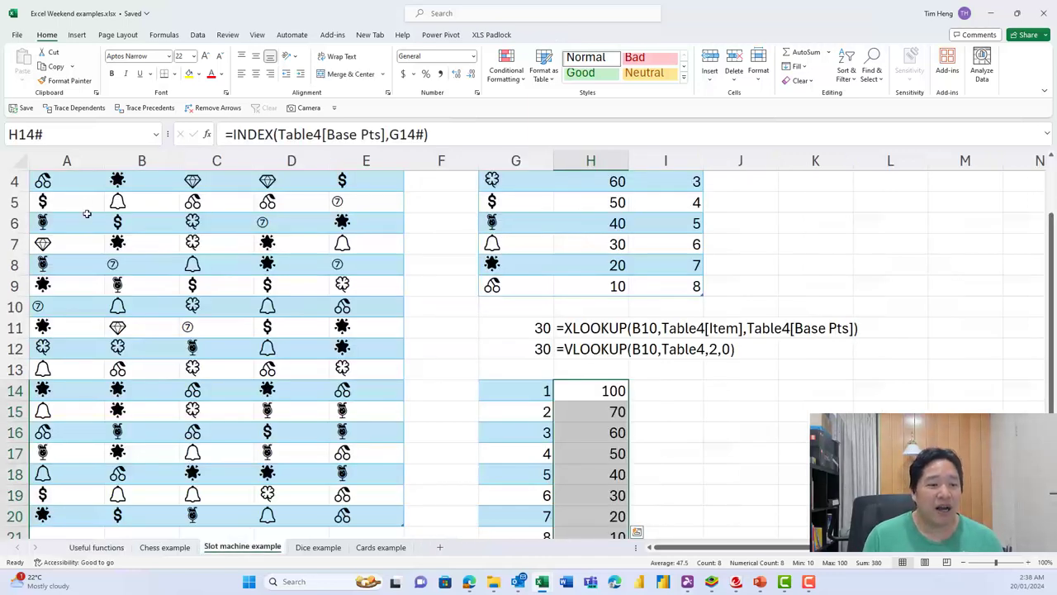
drag(80, 190, 83, 412)
click(208, 335)
scroll(186, 414, up, 1)
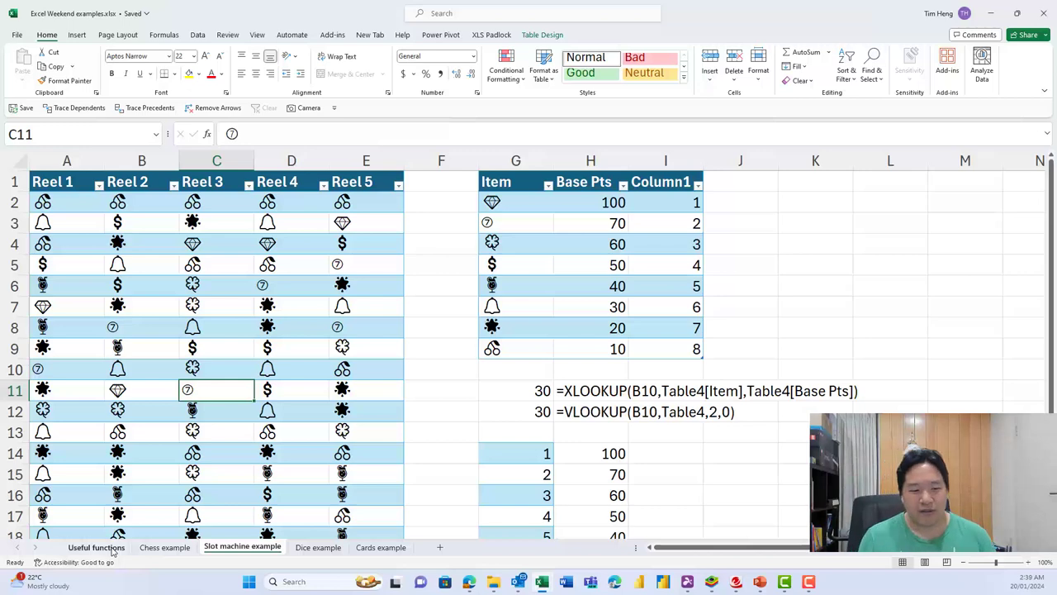
click(154, 549)
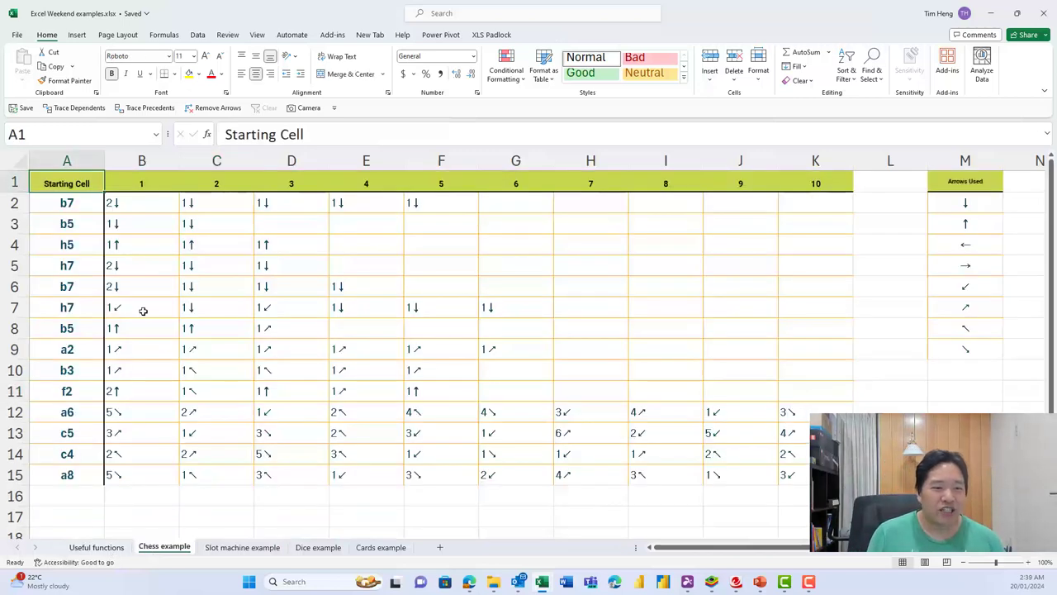
drag(81, 204, 78, 475)
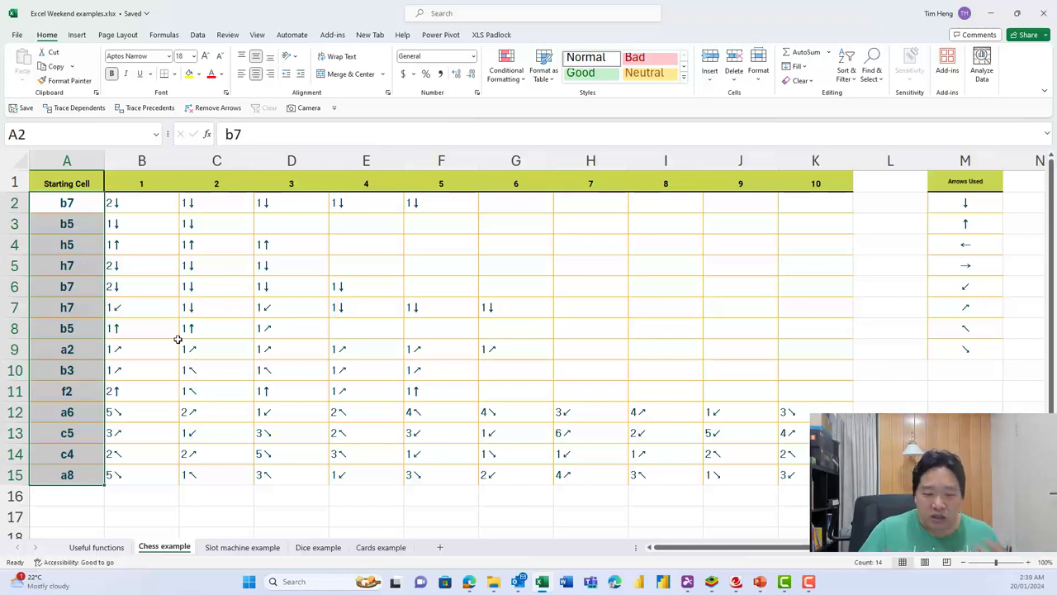
scroll(190, 347, down, 2)
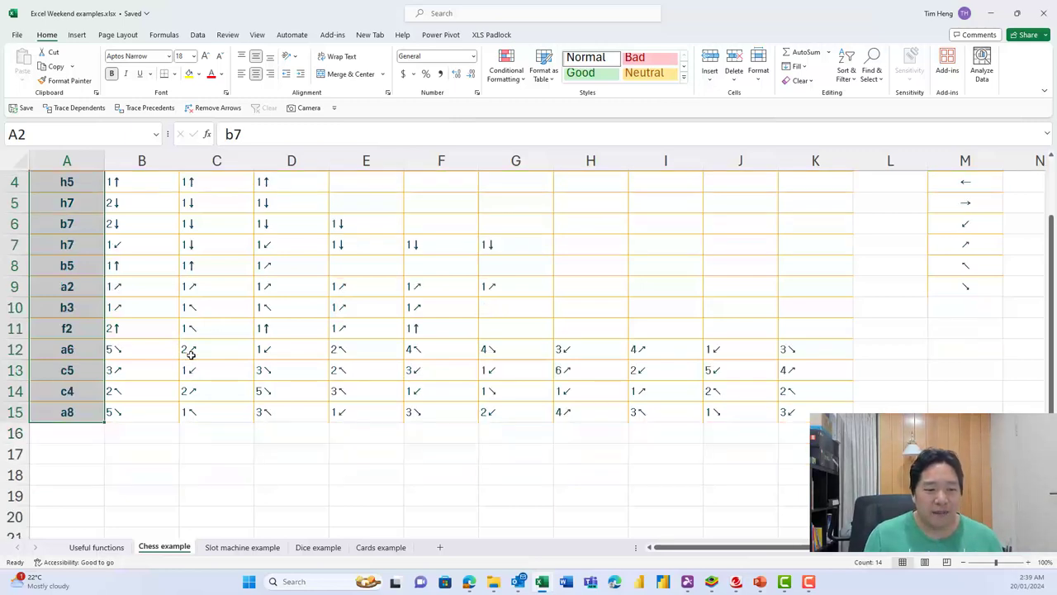
Type b7 in B19, clear it again, and create a new blank workbook.
click(153, 426)
text(b7)
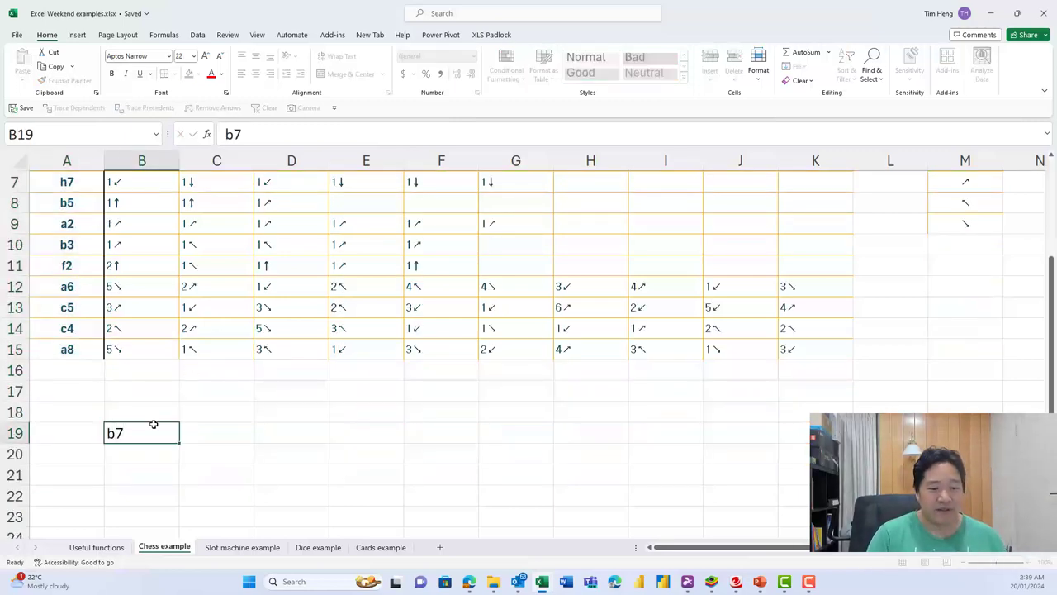
key(Return)
key(Up)
key(Right)
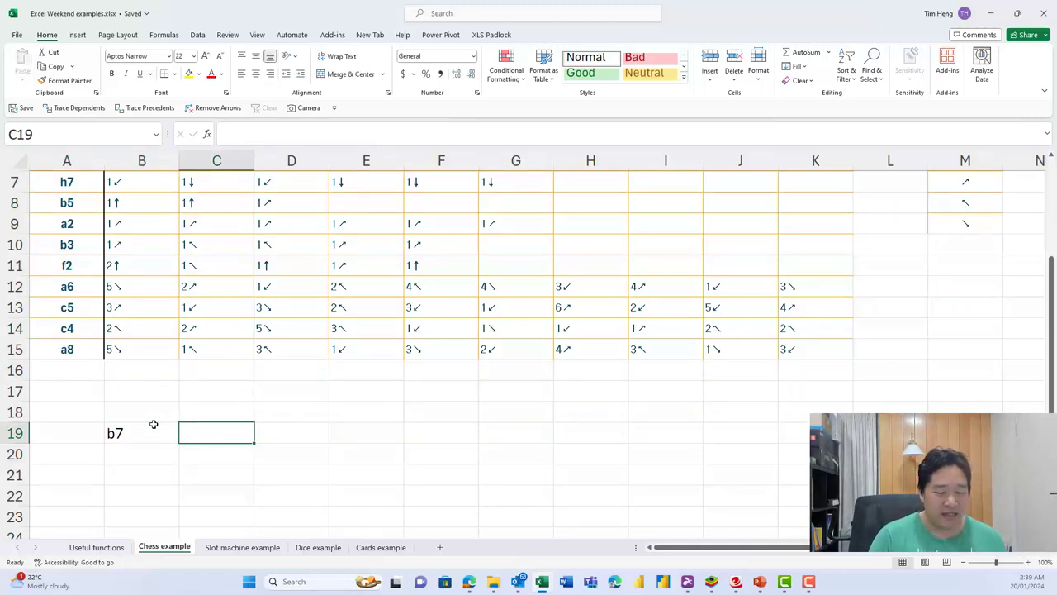
key(Left)
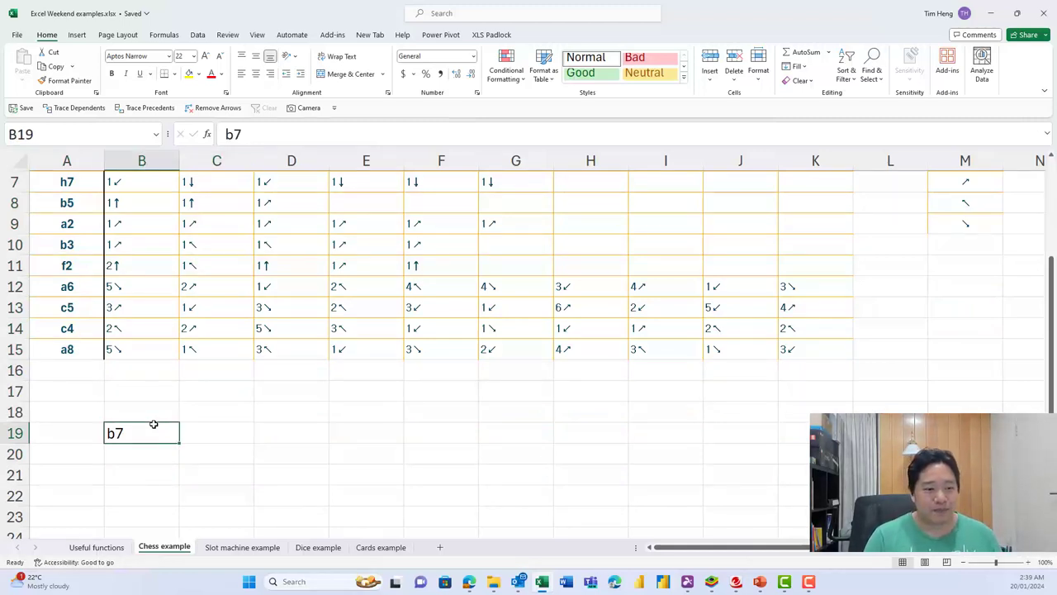
key(Delete)
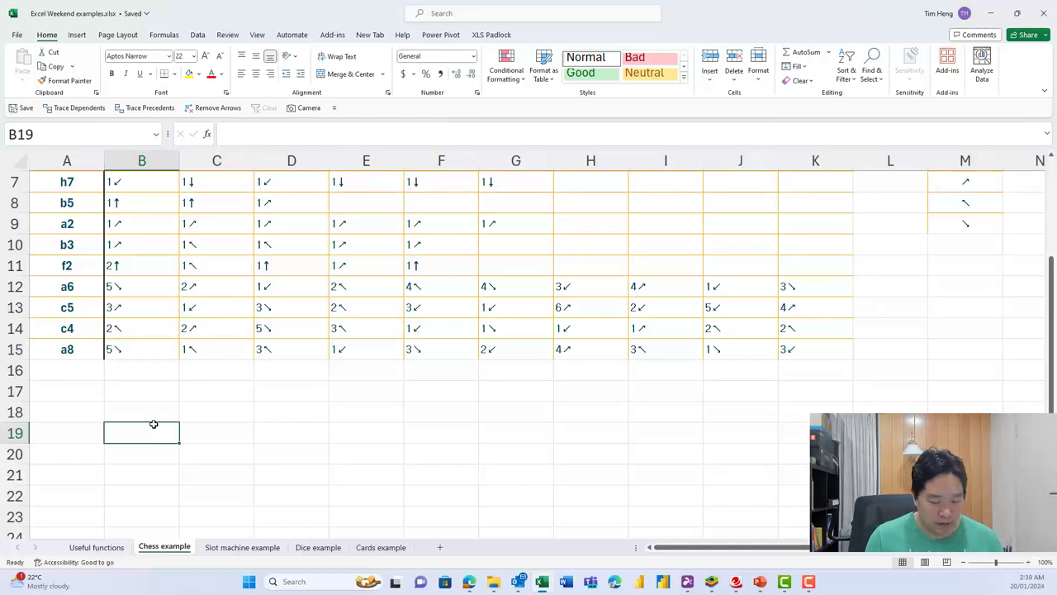
key(ctrl+n)
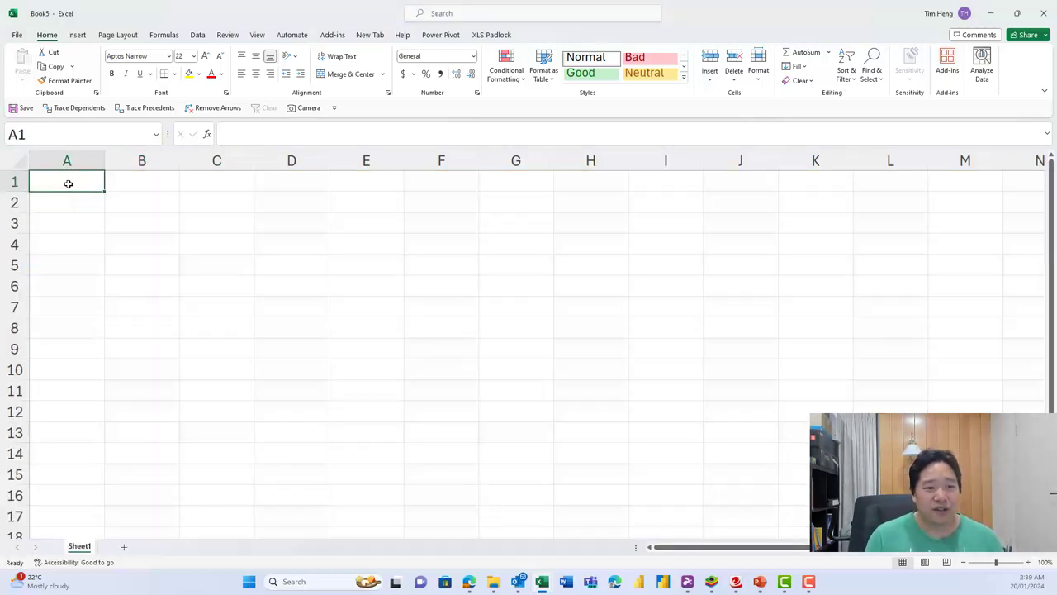
Enter =SEQUENCE(8,8) in A1 to spill the numbers 1–64 across A1:H8.
drag(69, 183, 583, 331)
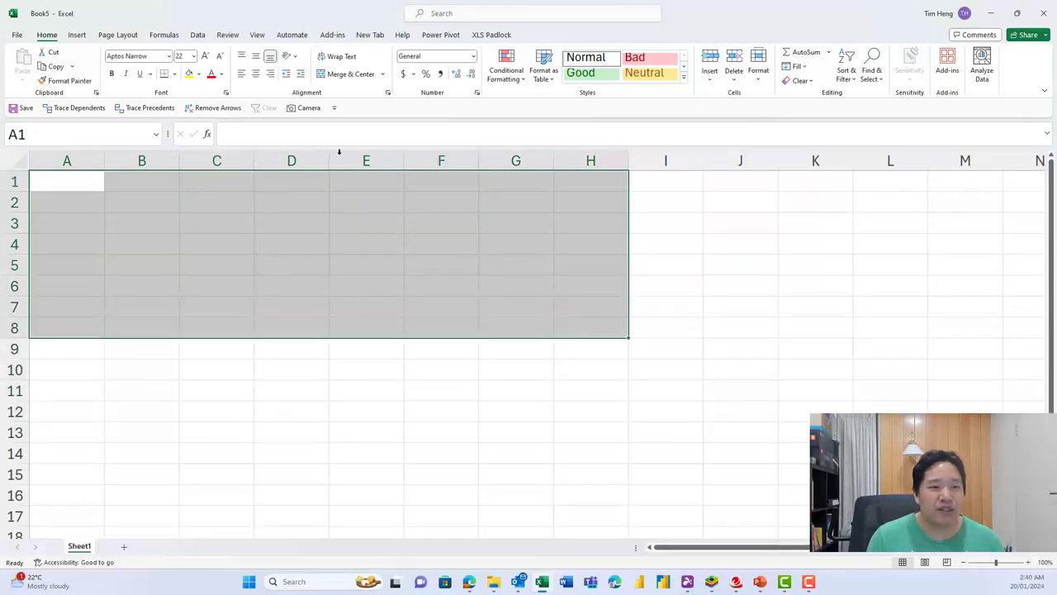
click(86, 186)
text(=sequence)
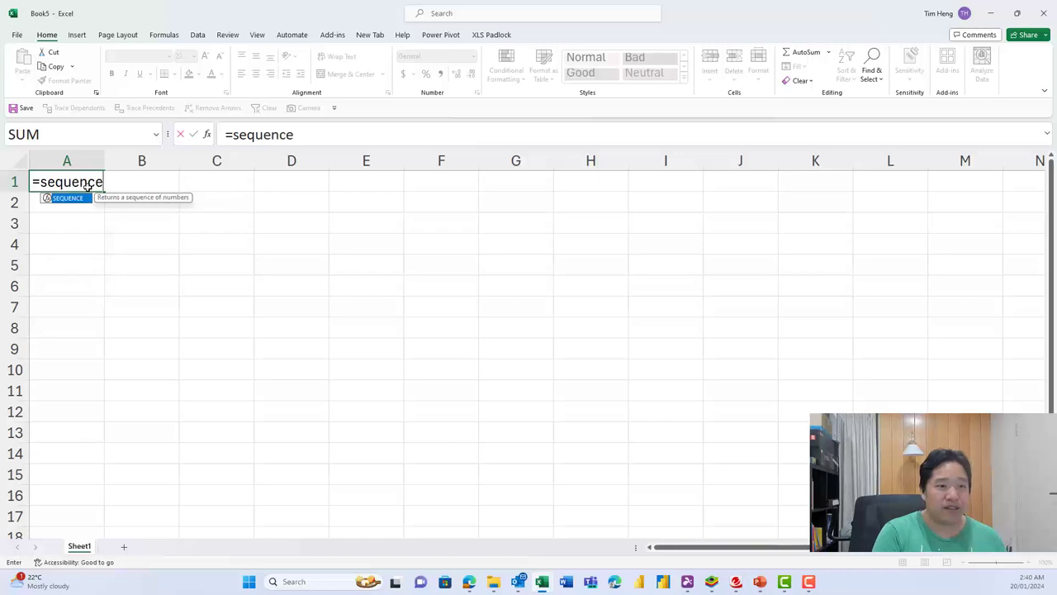
text((8,8))
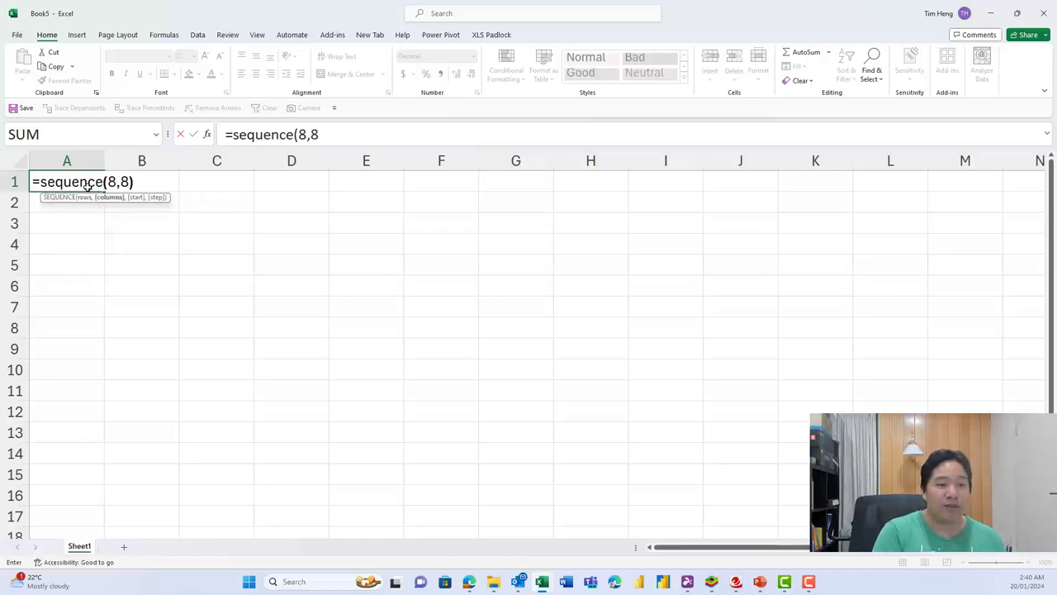
key(Return)
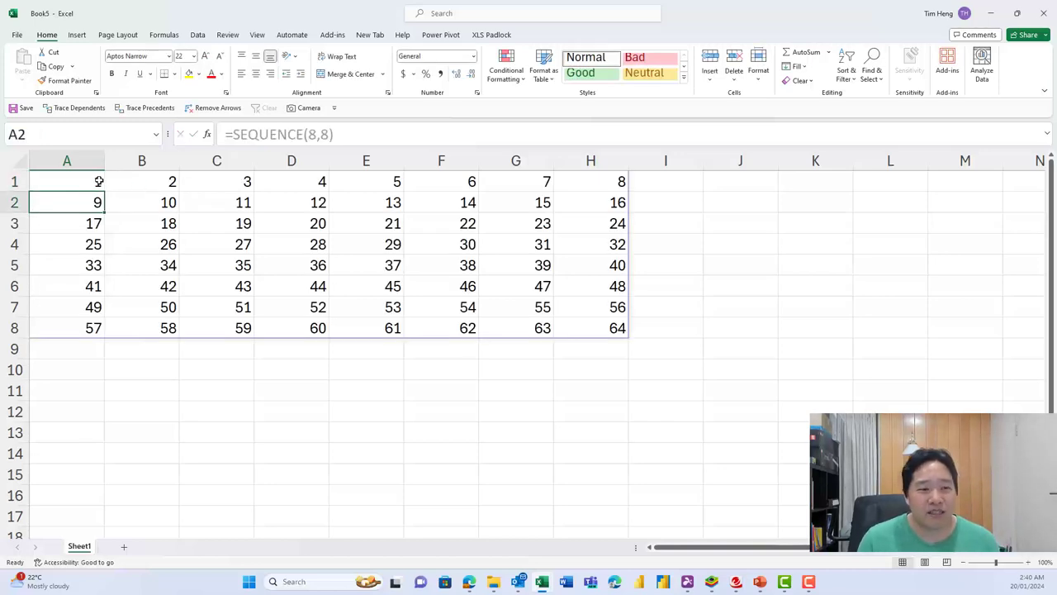
drag(97, 181, 602, 323)
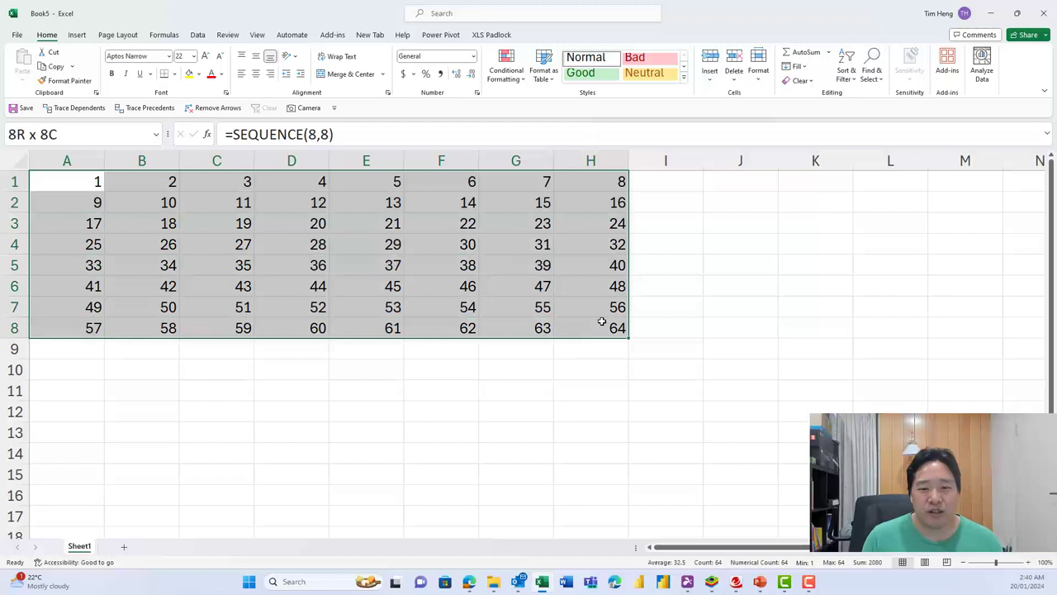
click(161, 405)
Type the label B7 in B10 and =B7 in C10, which returns 50.
click(165, 306)
double_click(153, 371)
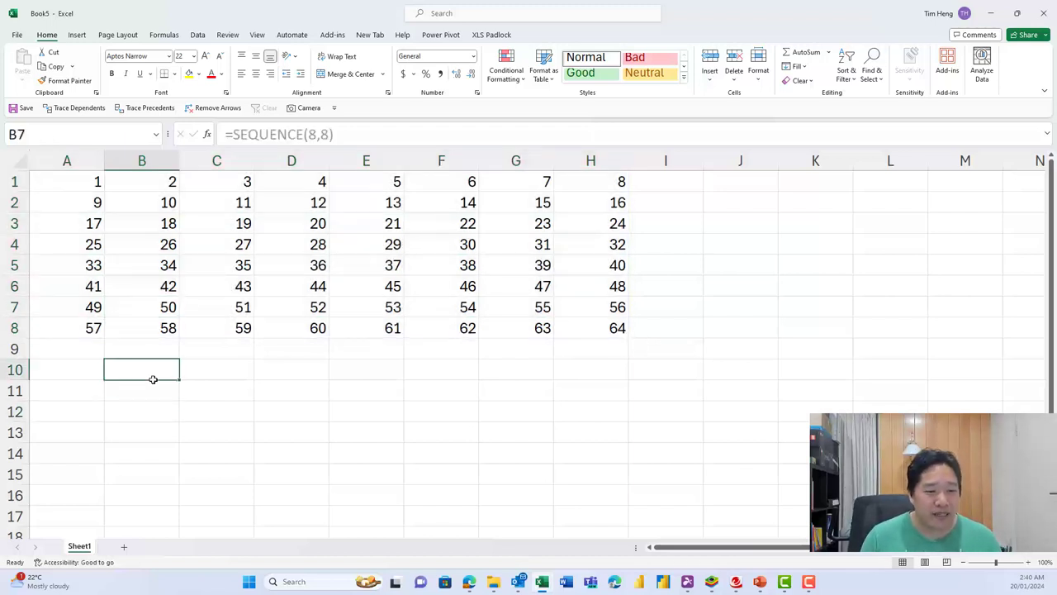
text(B7)
key(Tab)
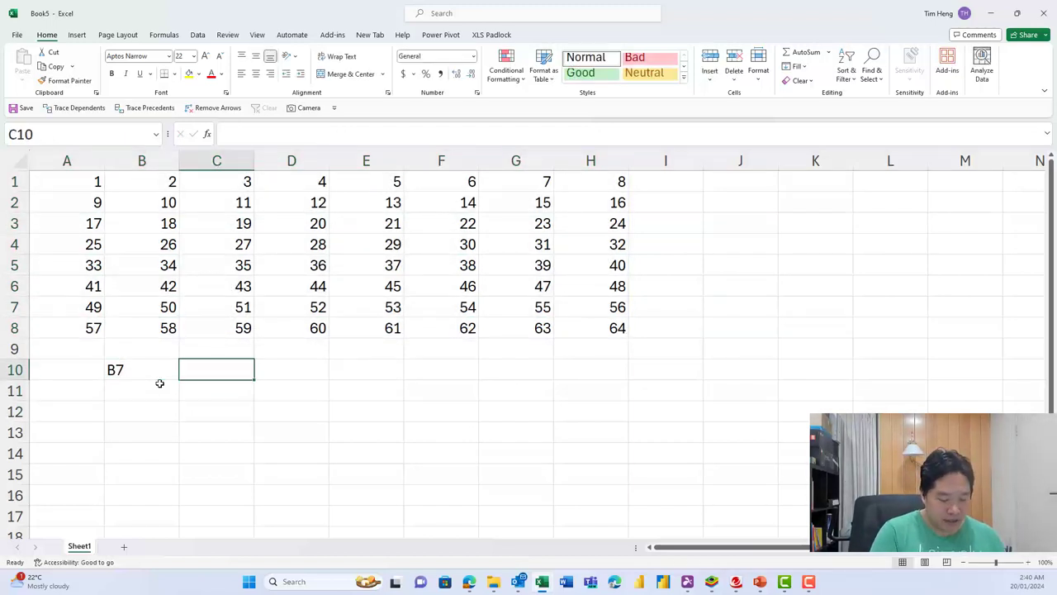
text(=B7)
key(Return)
key(Up)
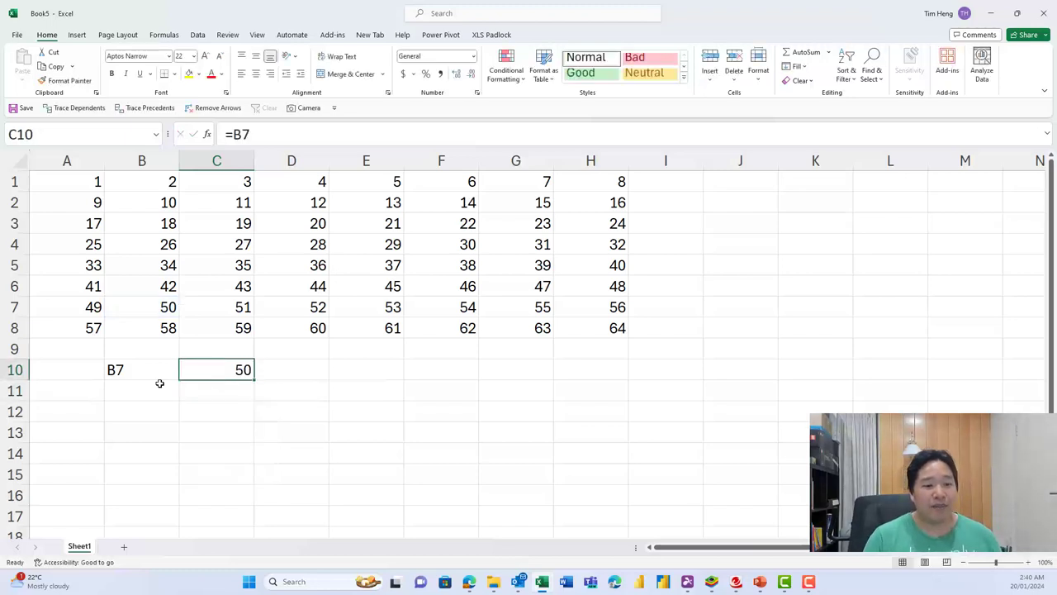
Fill cell B7 yellow, then select B5:B7 and C5 above it.
click(144, 305)
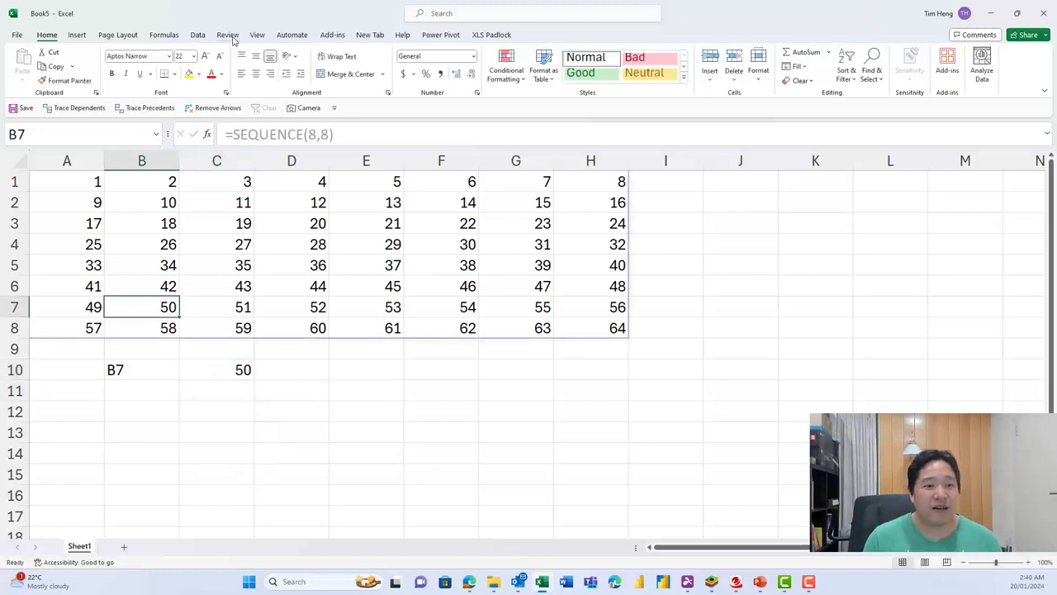
click(189, 74)
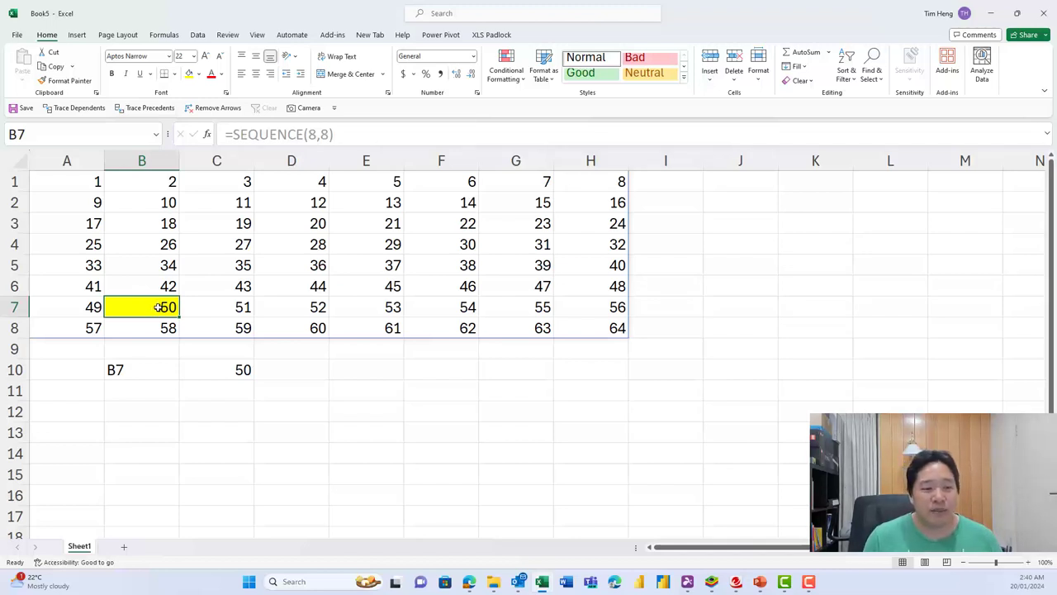
drag(159, 302, 164, 257)
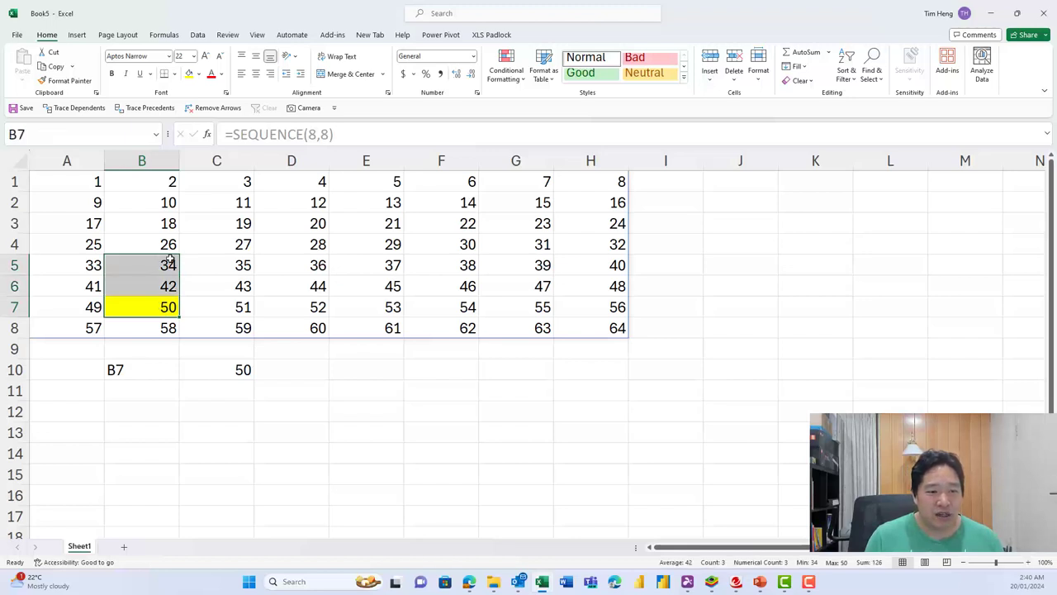
click(168, 263)
drag(169, 300, 167, 264)
ctrl+click(209, 264)
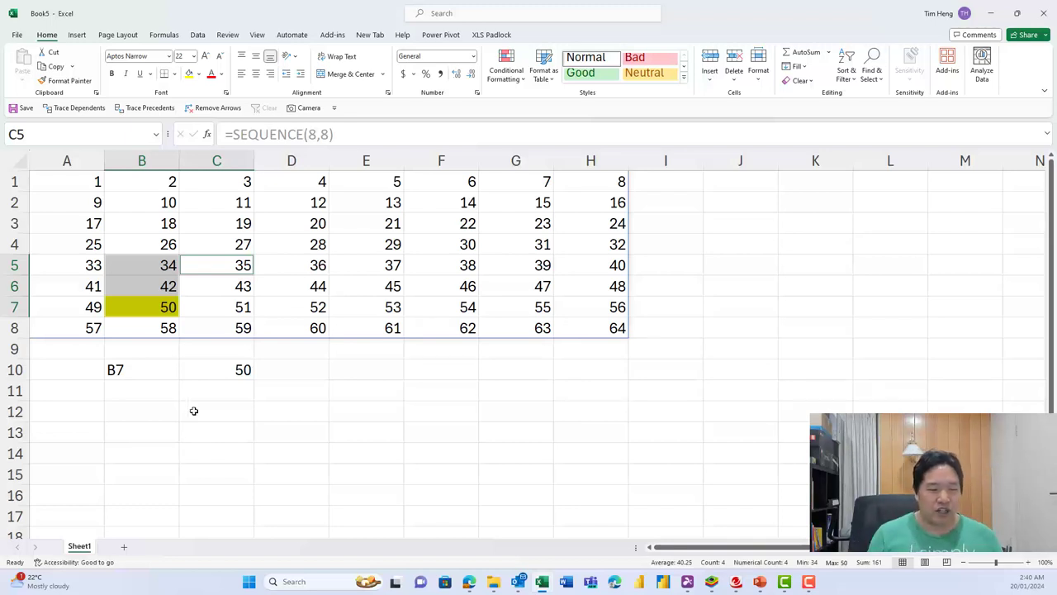
Add labels Columns, Rows and Value in B11:B13, with -2 and 1 beside the first two.
click(144, 390)
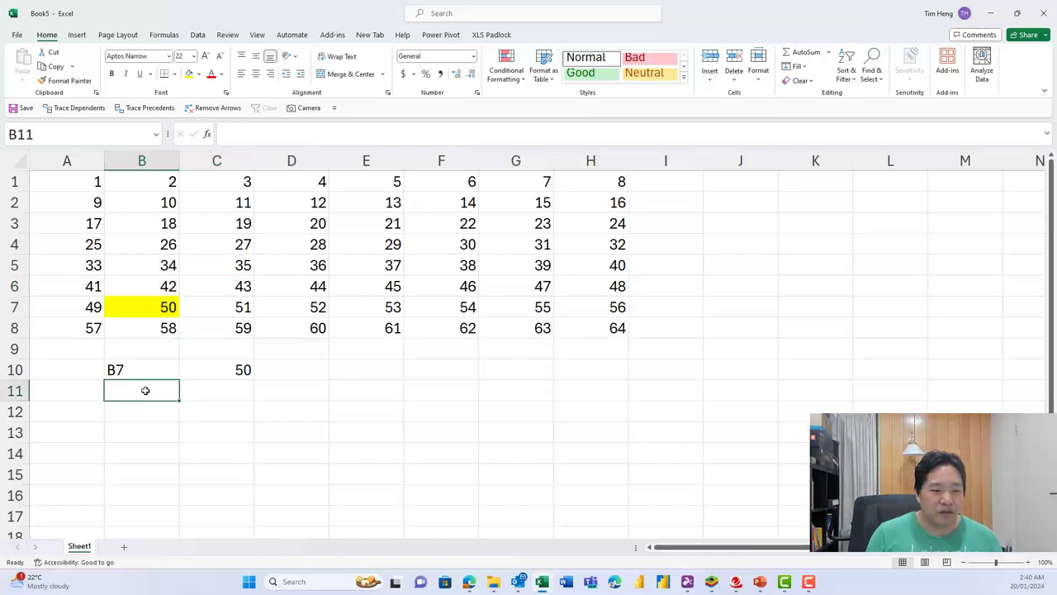
text(Columns)
key(Tab)
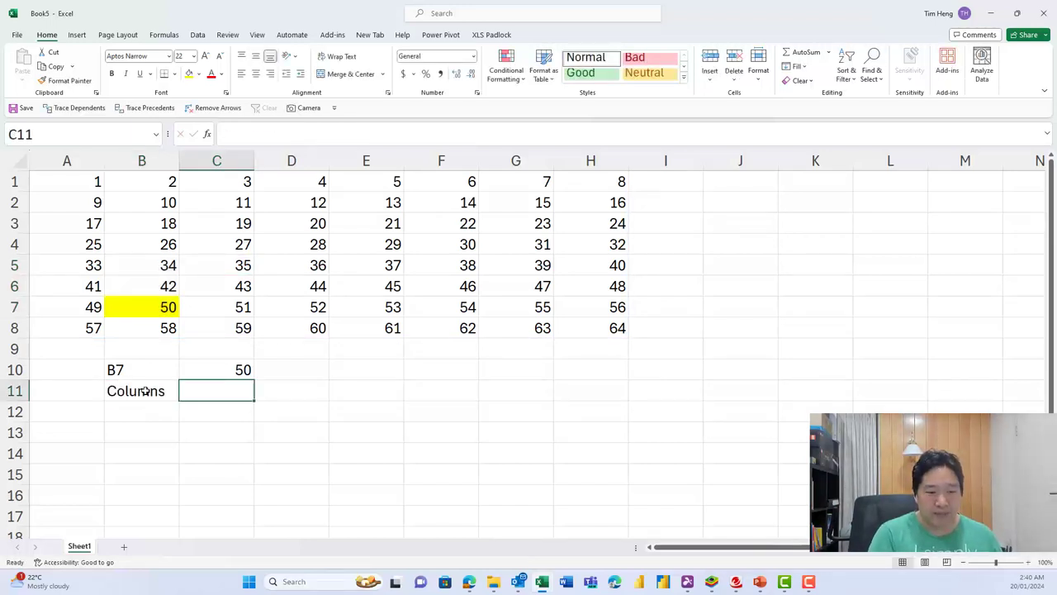
text(-2)
key(Return)
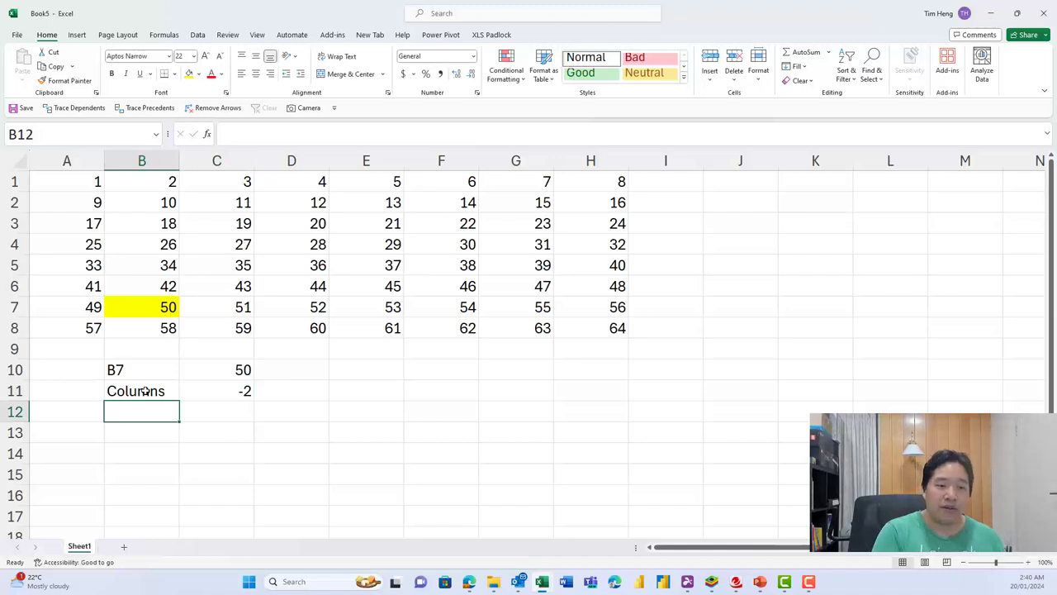
text(Rows)
key(Tab)
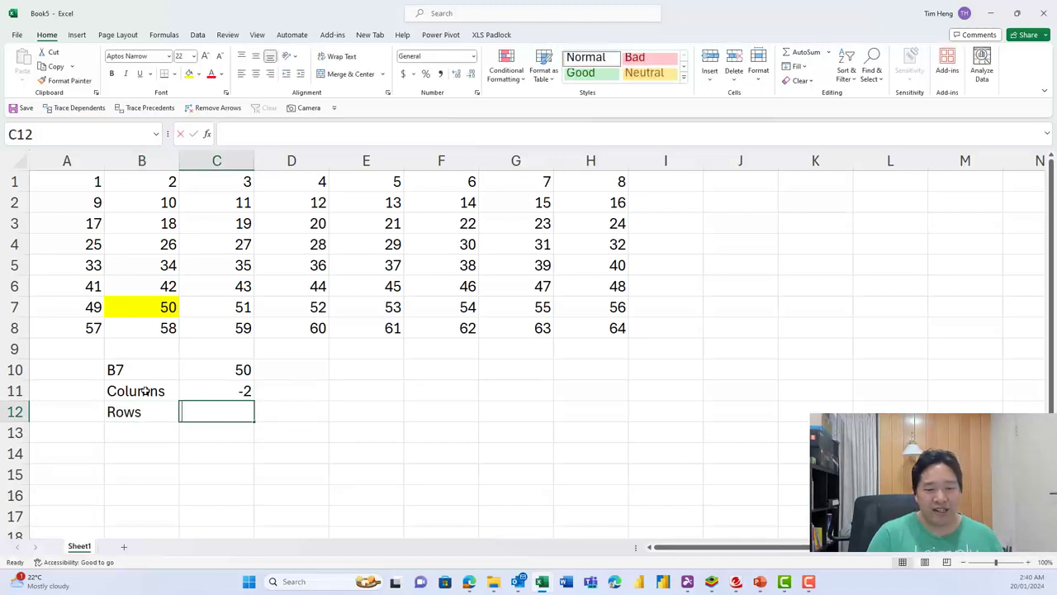
text(1)
key(Return)
text(Value)
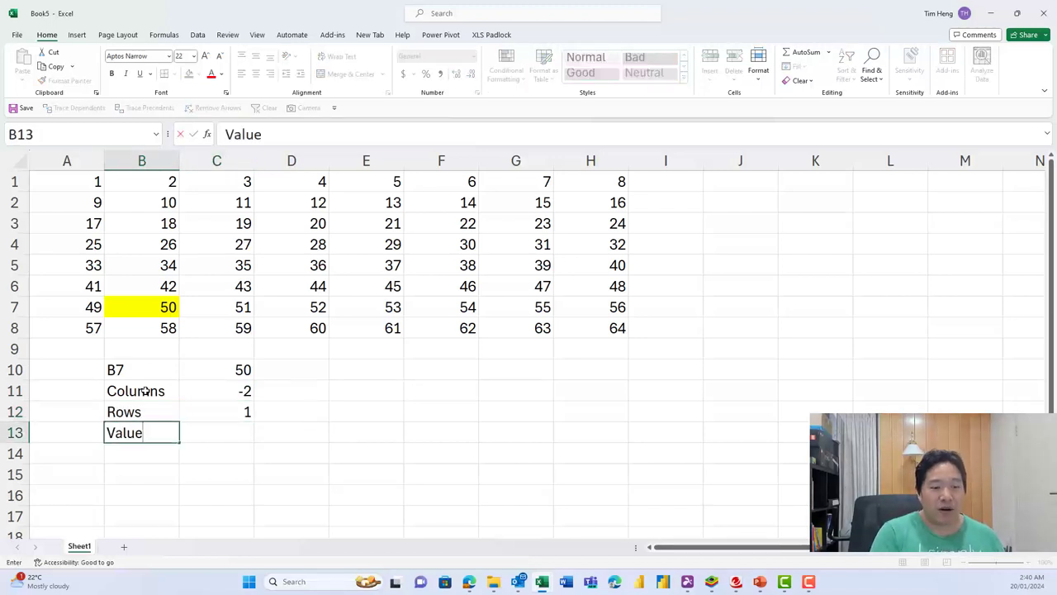
key(Return)
key(Right)
key(Up)
Start an =OFFSET(B7,C12,C11) formula in C13, then abandon it.
text(=)
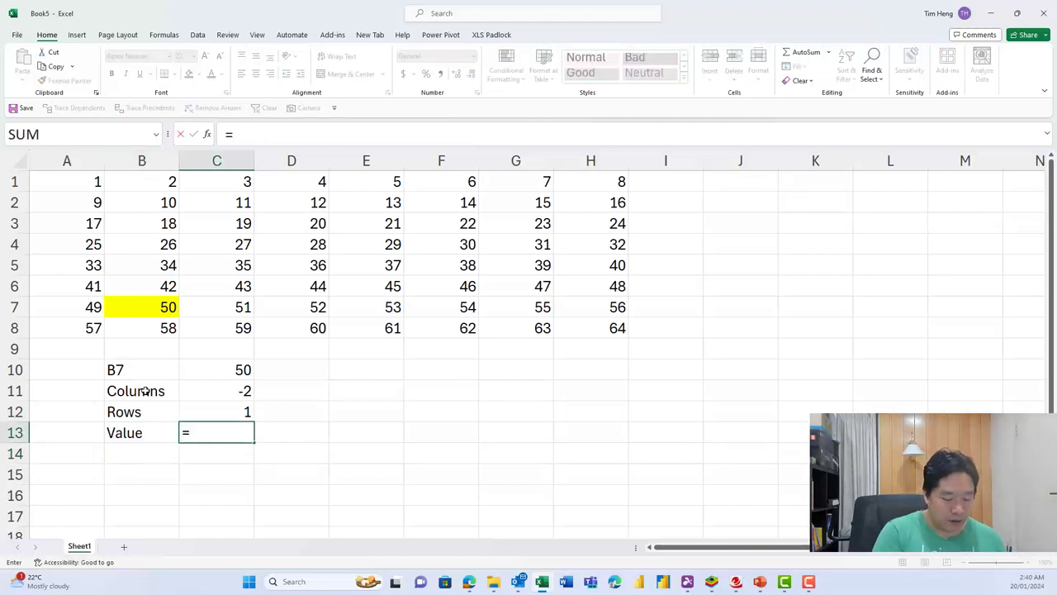
text(OFFSET(B7,)
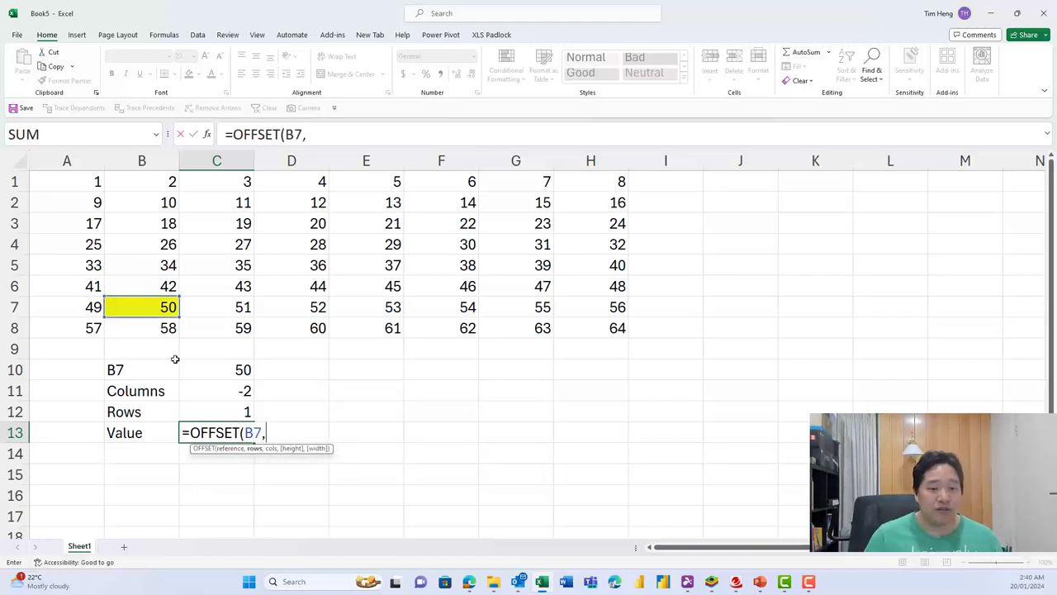
click(211, 411)
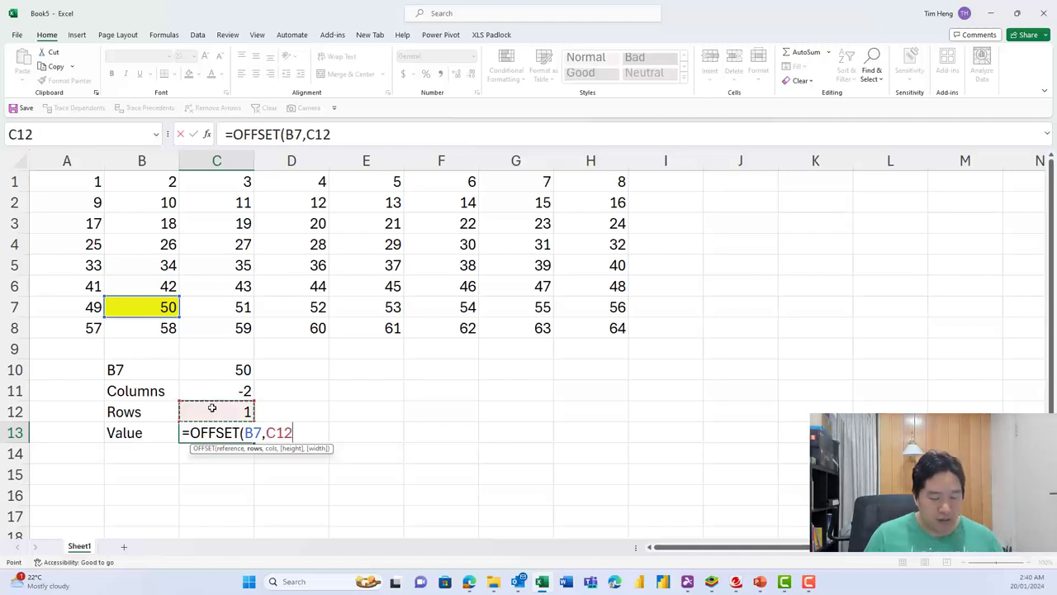
text(,)
click(215, 391)
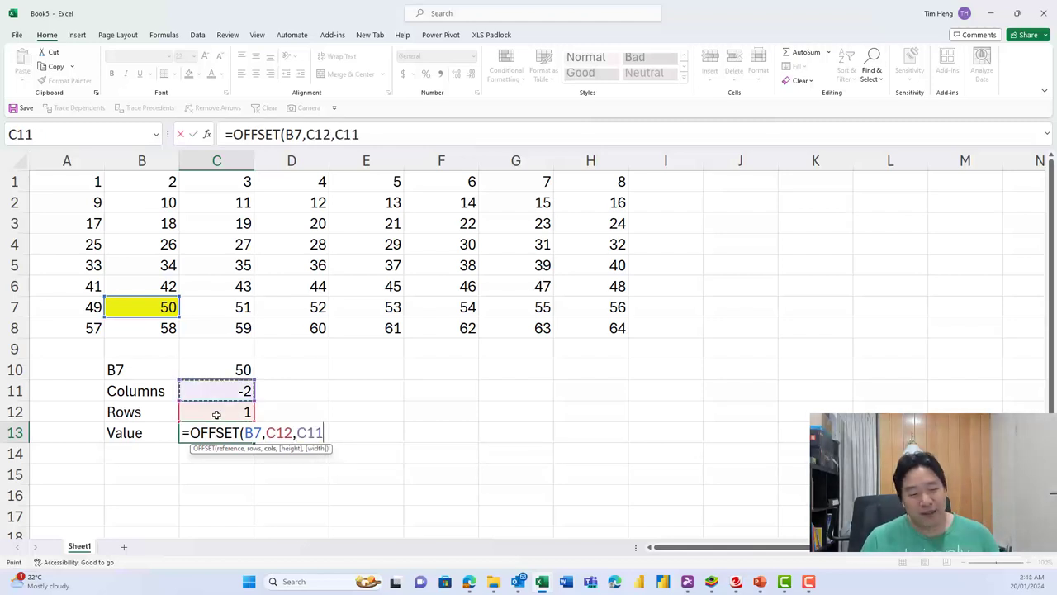
key(Escape)
Set Rows in C12 to -2 and Columns in C11 to 1.
click(220, 415)
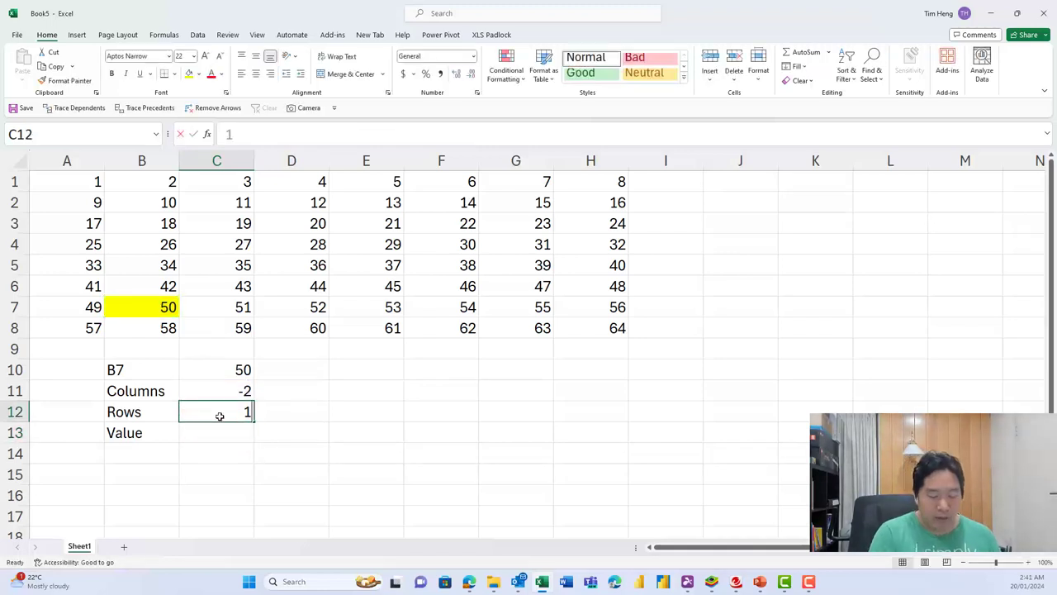
text(-2)
key(Up)
text(1)
key(Down)
key(Down)
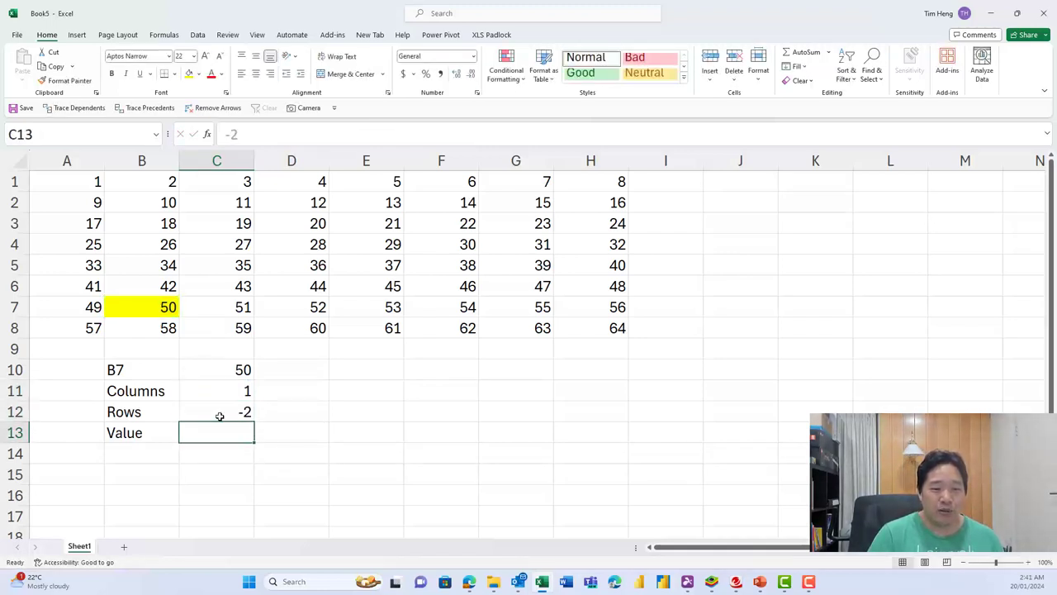
Enter =OFFSET(B7,C12,C11) in C13, returning 35.
text(=OFFSET(B7,)
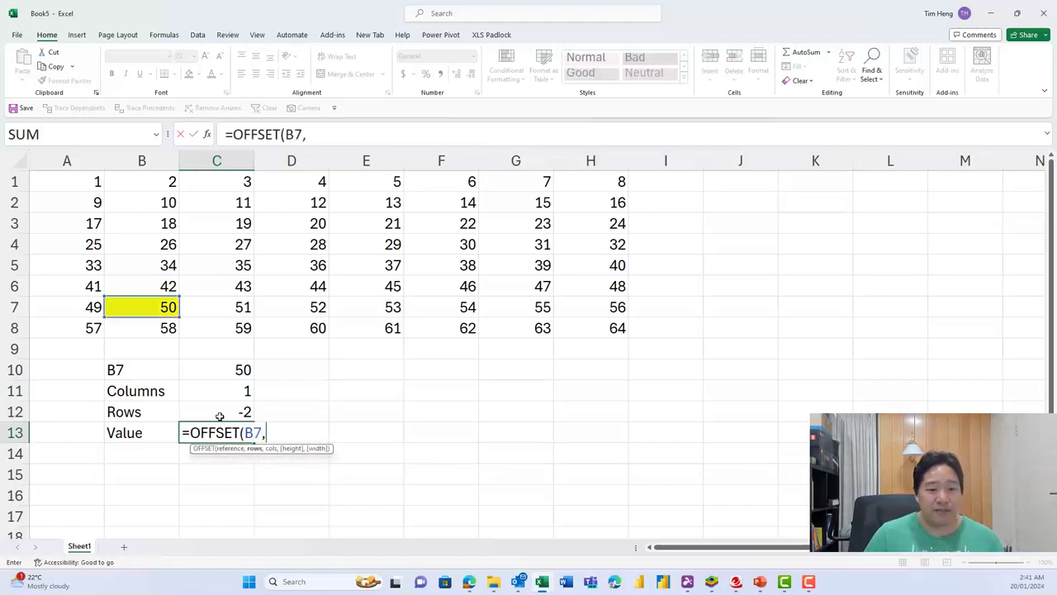
click(218, 413)
text(,)
click(226, 385)
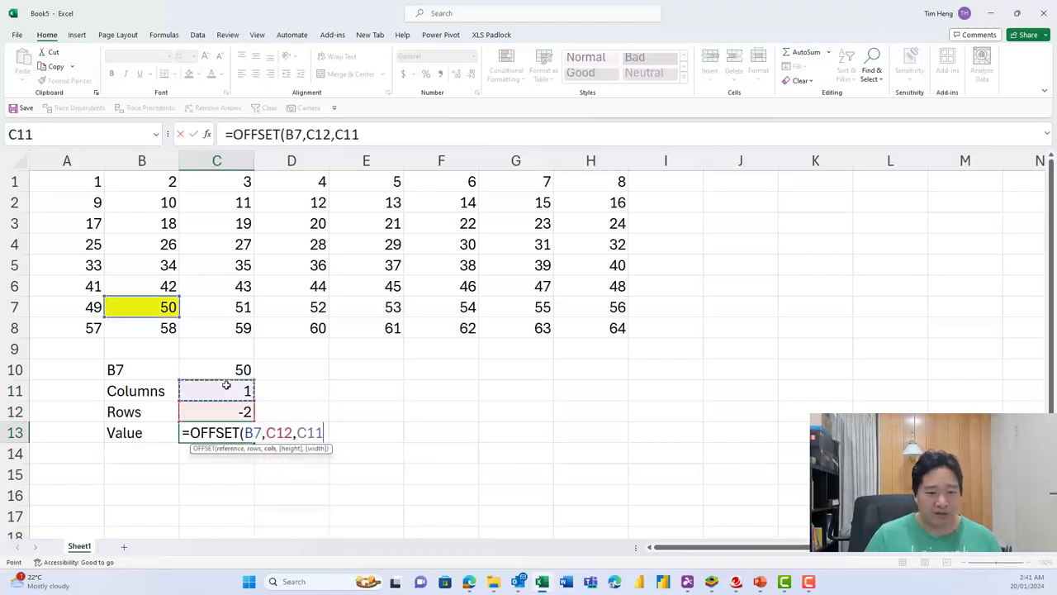
text())
key(Return)
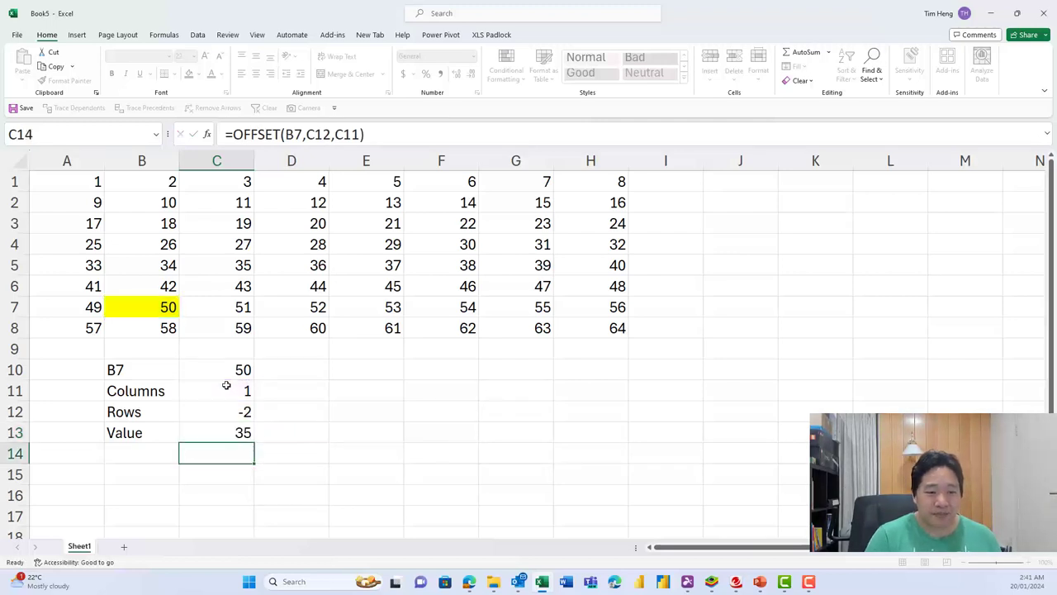
key(Up)
Shade C5, the landing cell holding 35, green.
click(237, 277)
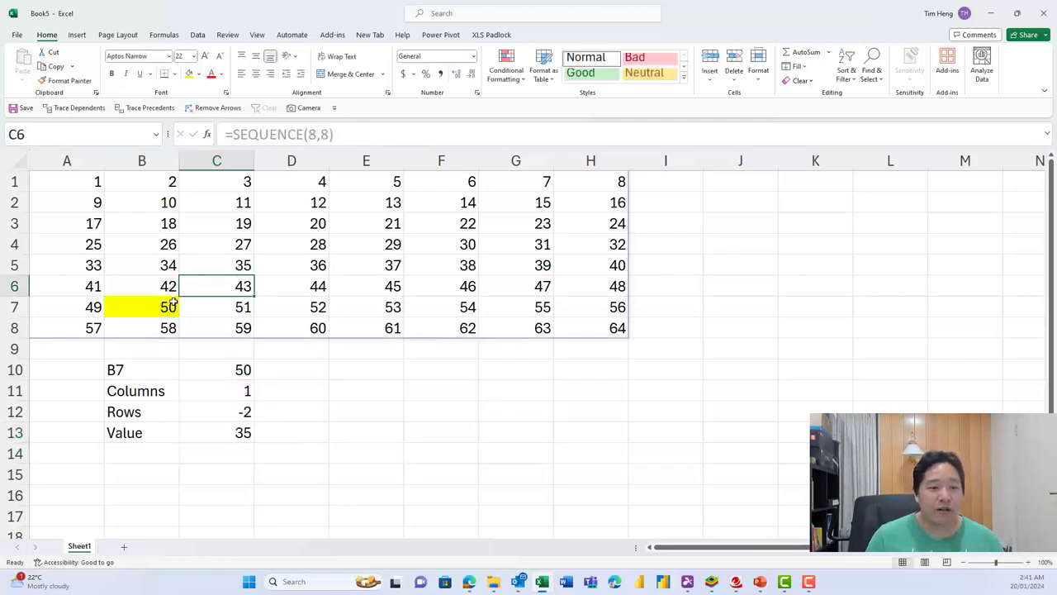
drag(169, 302, 180, 271)
ctrl+click(229, 266)
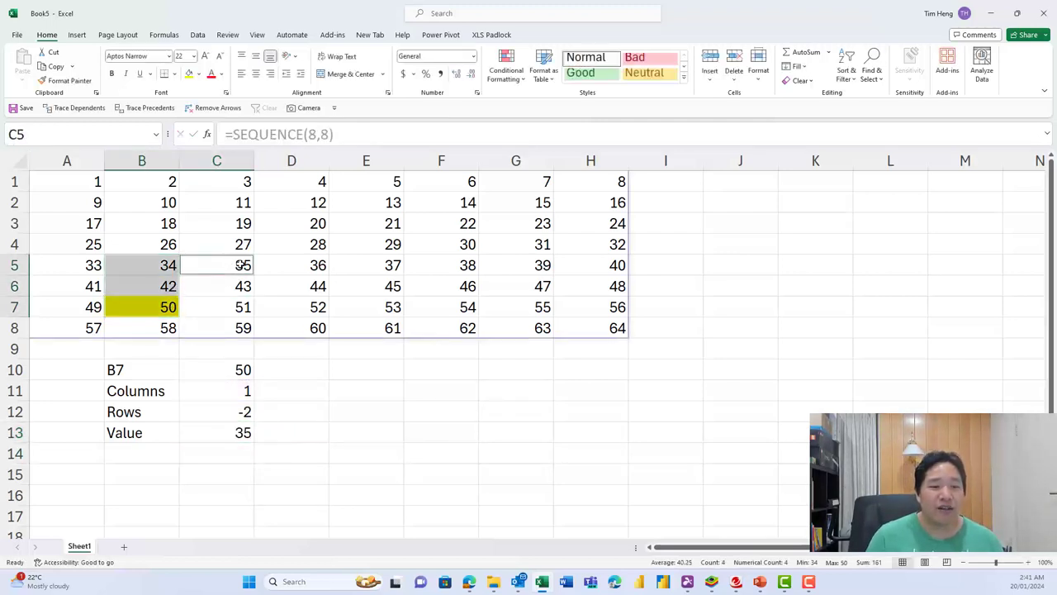
click(242, 264)
click(199, 73)
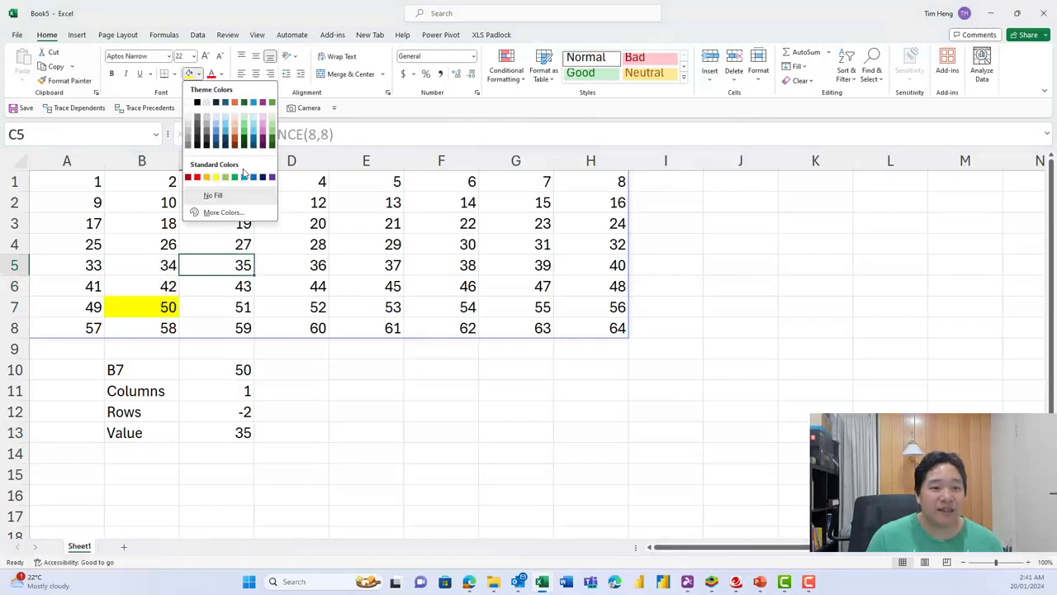
click(227, 179)
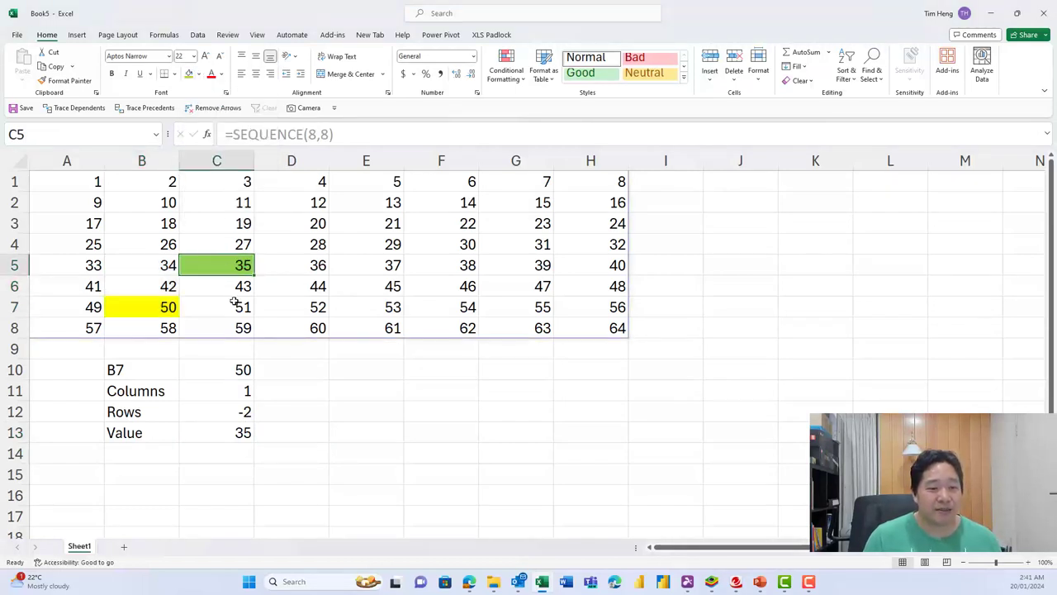
Set Columns to 2 in C11 and Rows to -1 in C12.
click(238, 428)
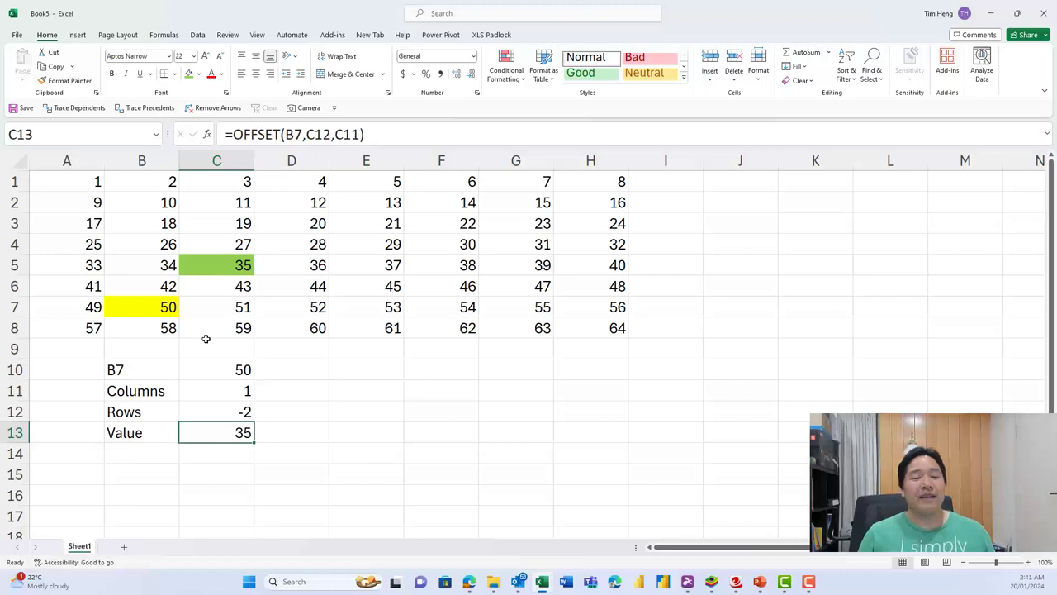
drag(169, 311, 322, 287)
click(239, 391)
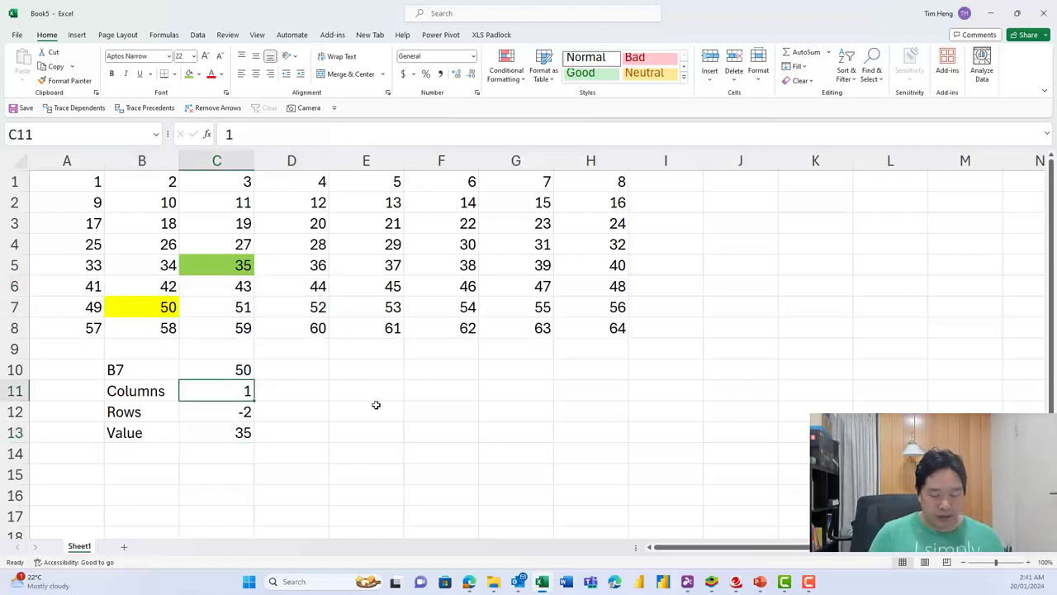
text(2)
key(Return)
text(-1)
key(Return)
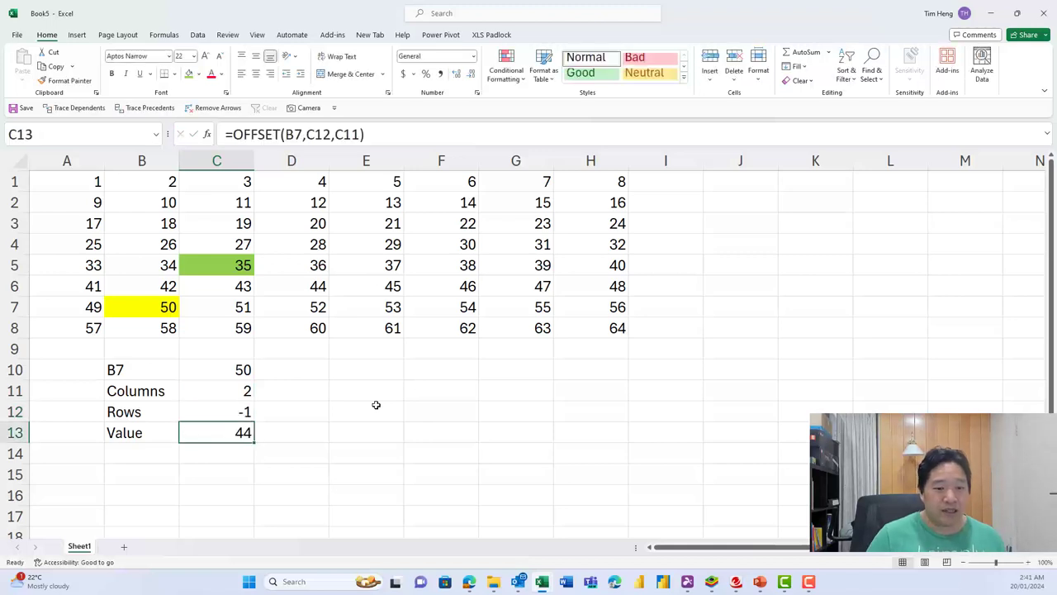
Trace the move from 50 in B7 to 44 and shade D6 green.
click(139, 307)
ctrl+click(225, 306)
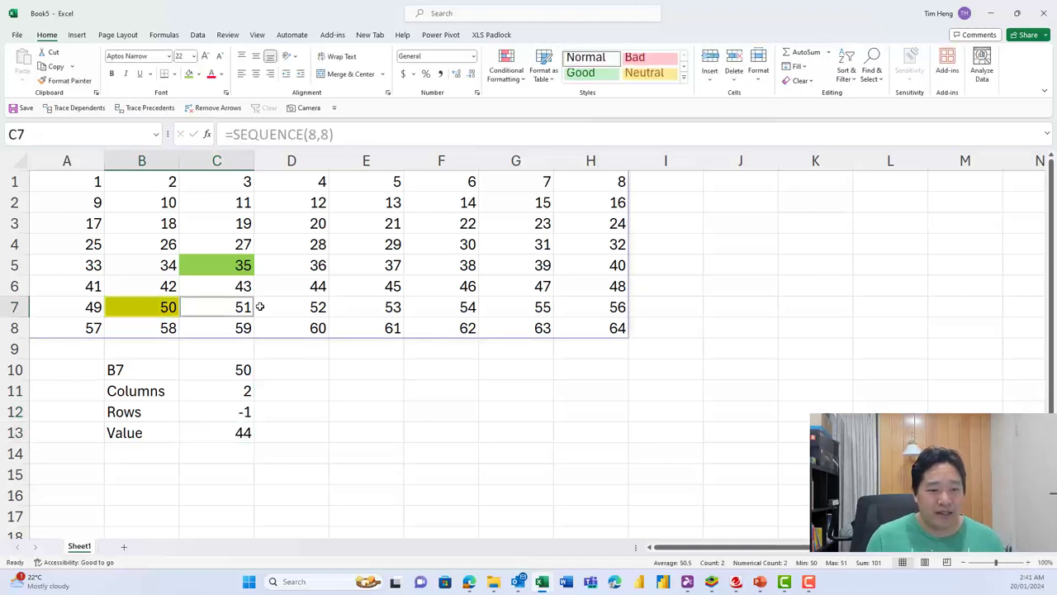
drag(259, 306, 300, 281)
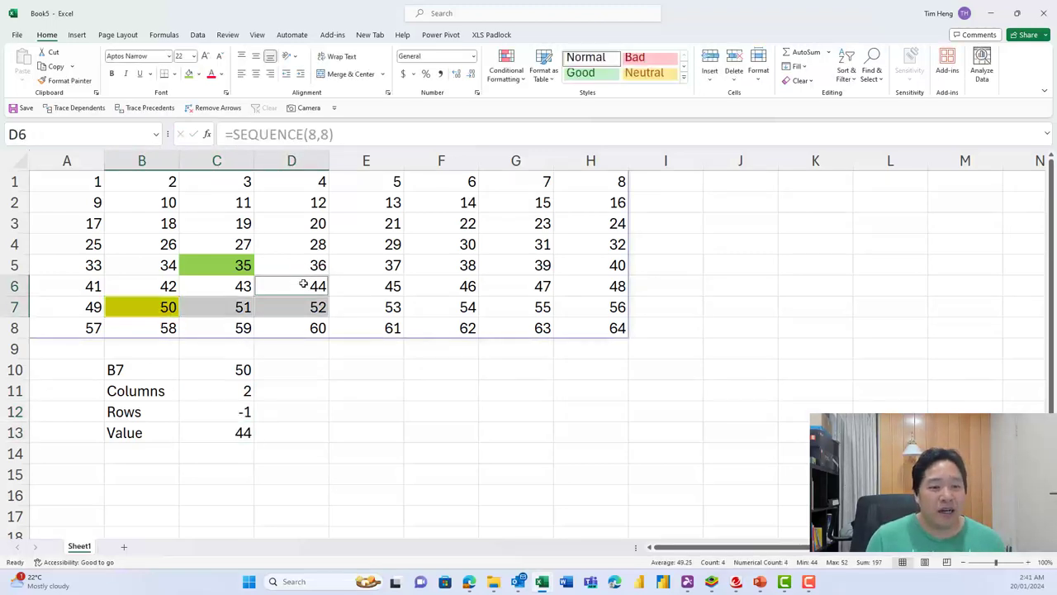
click(303, 283)
click(189, 73)
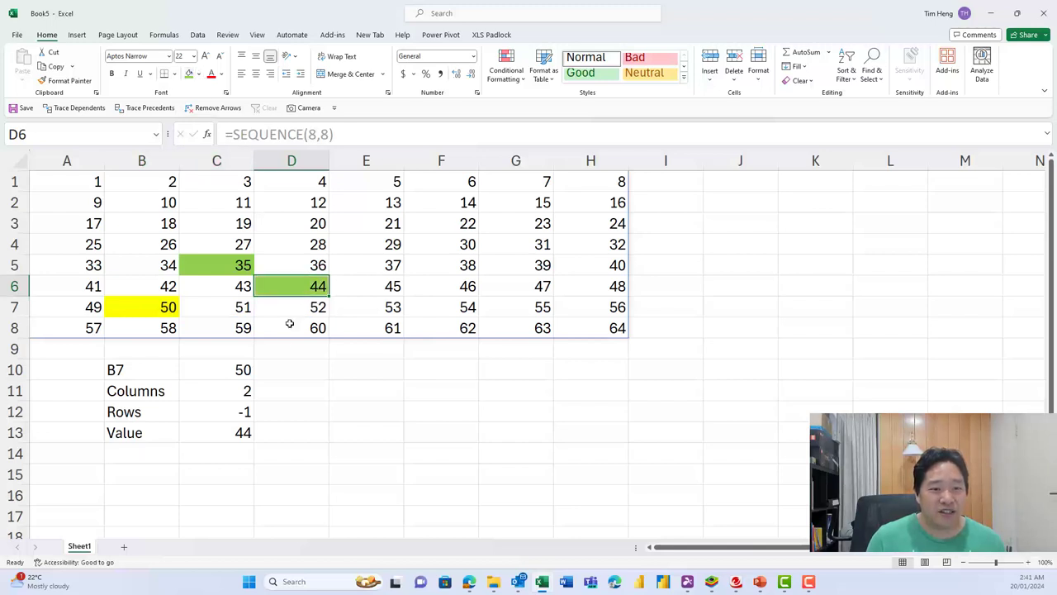
click(273, 428)
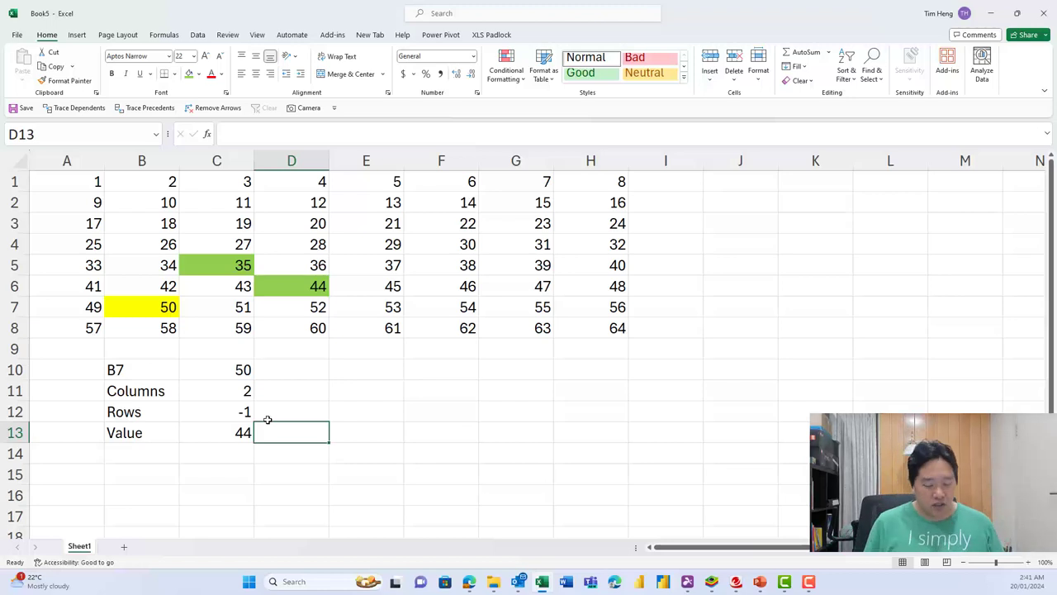
Enter =FORMULATEXT(C13) in D13 to display the OFFSET(B7,C12,C11) formula.
text(=formu)
key(Tab)
key(Left)
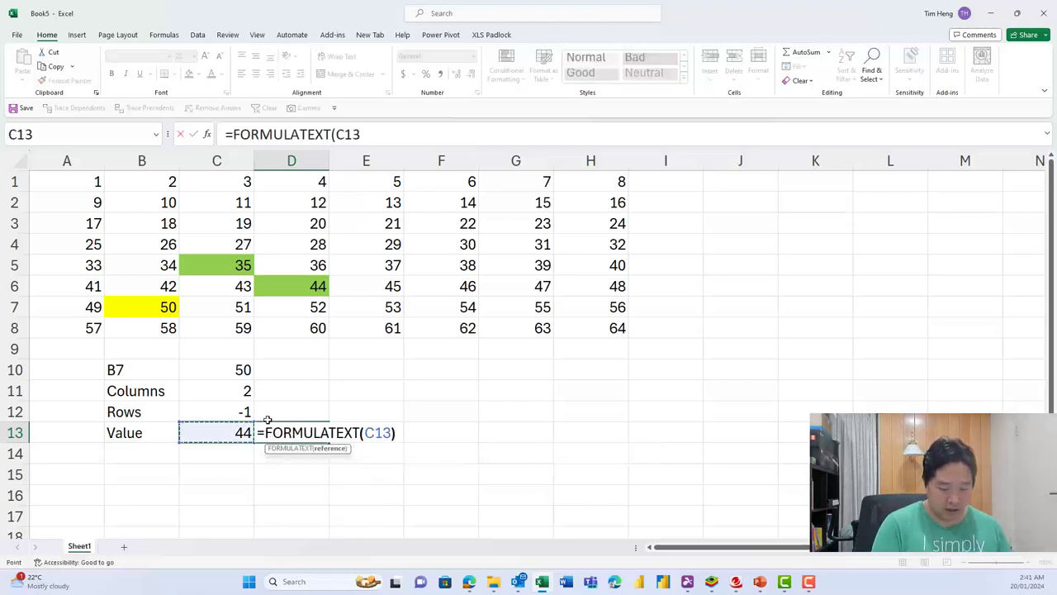
key(Return)
click(208, 439)
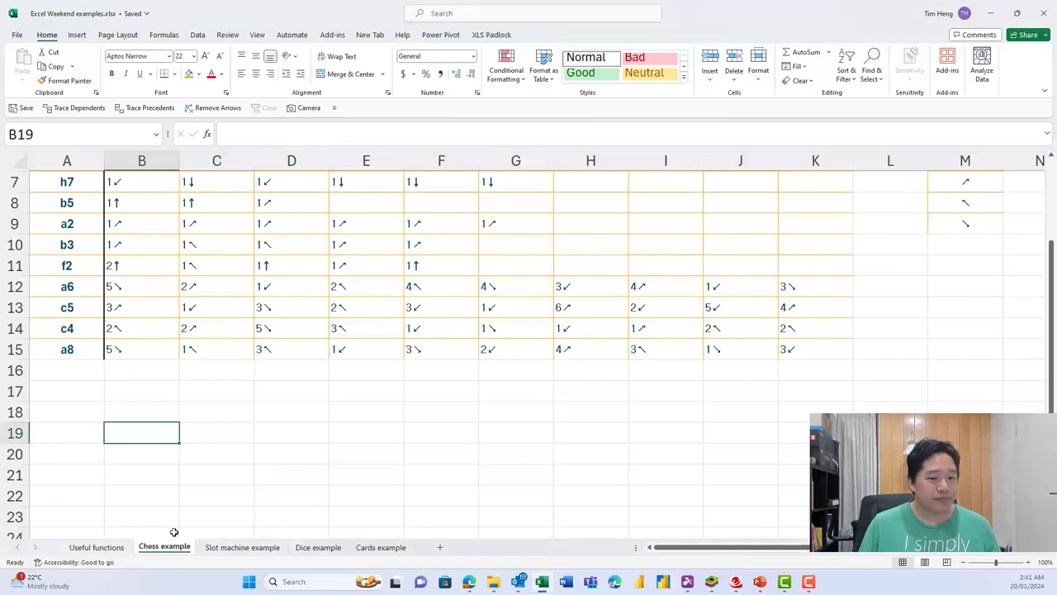
Go to the Useful functions sheet and select LEFT in the string functions list.
click(96, 547)
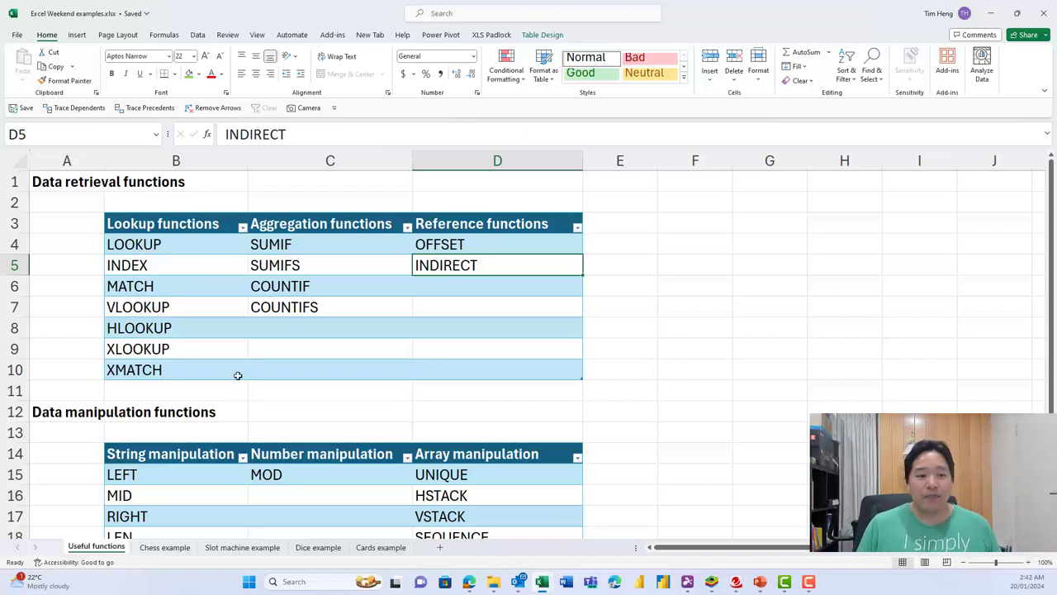
scroll(237, 375, down, 1)
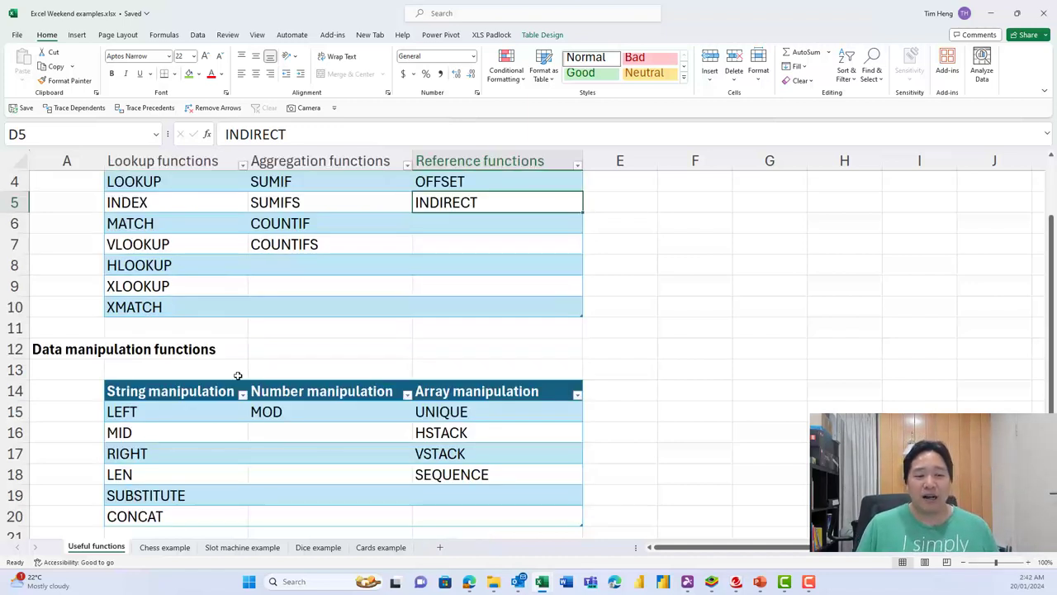
click(172, 406)
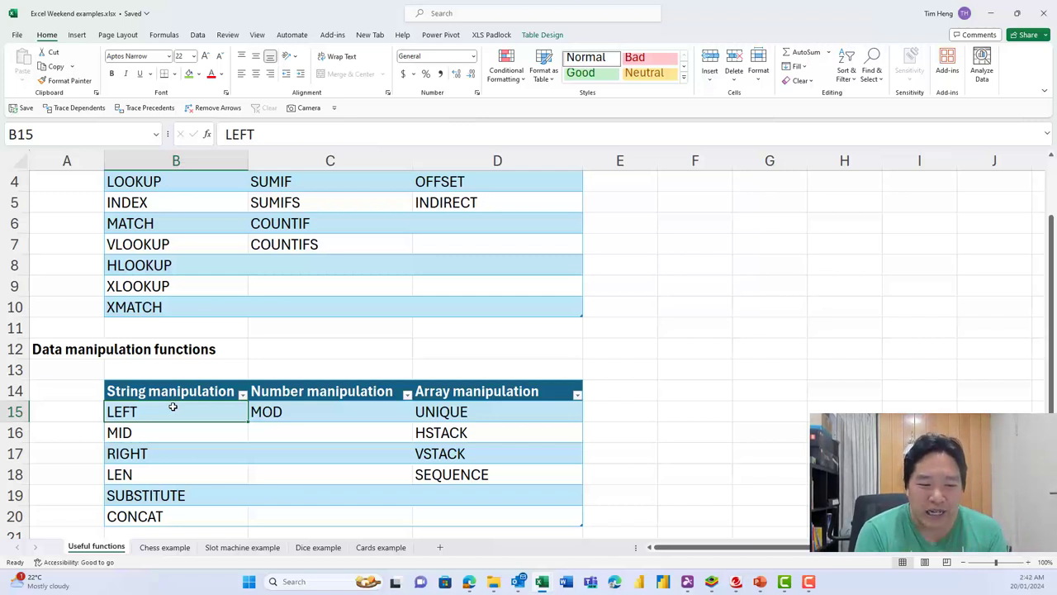
Glance at the Slot machine symbols, then select the Chess arrow table B7:K15.
click(242, 547)
mouse_move(87, 201)
mouse_down()
mouse_move(300, 226)
mouse_move(346, 408)
mouse_up()
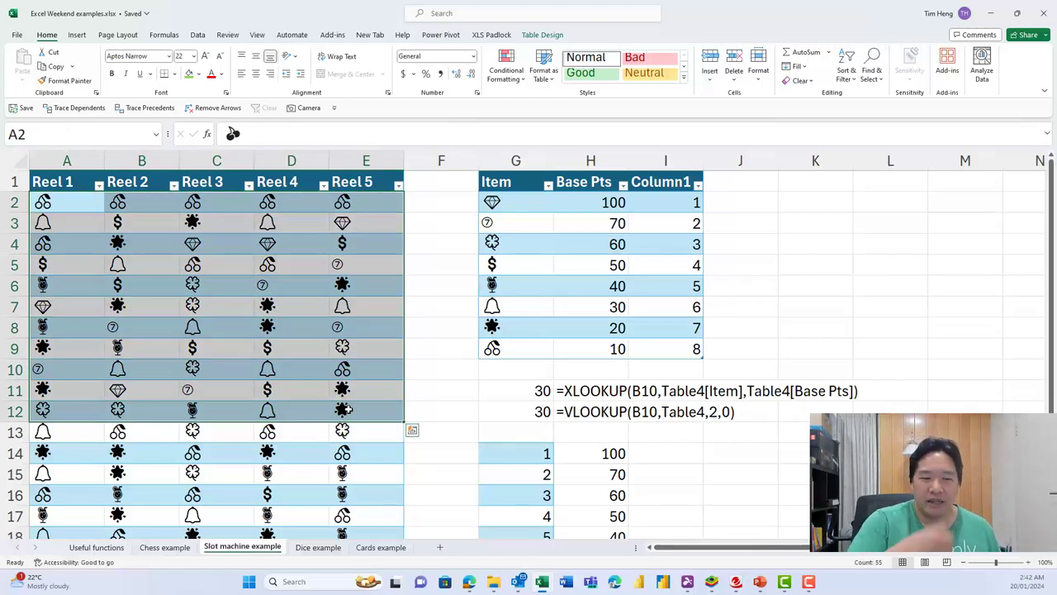
drag(510, 200, 509, 324)
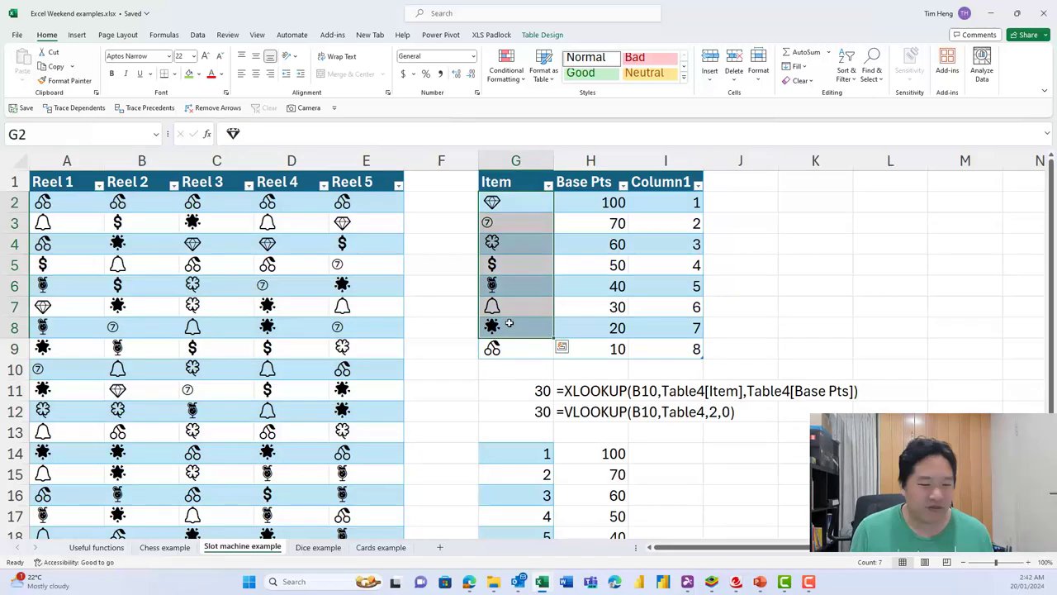
click(164, 548)
drag(142, 185, 827, 355)
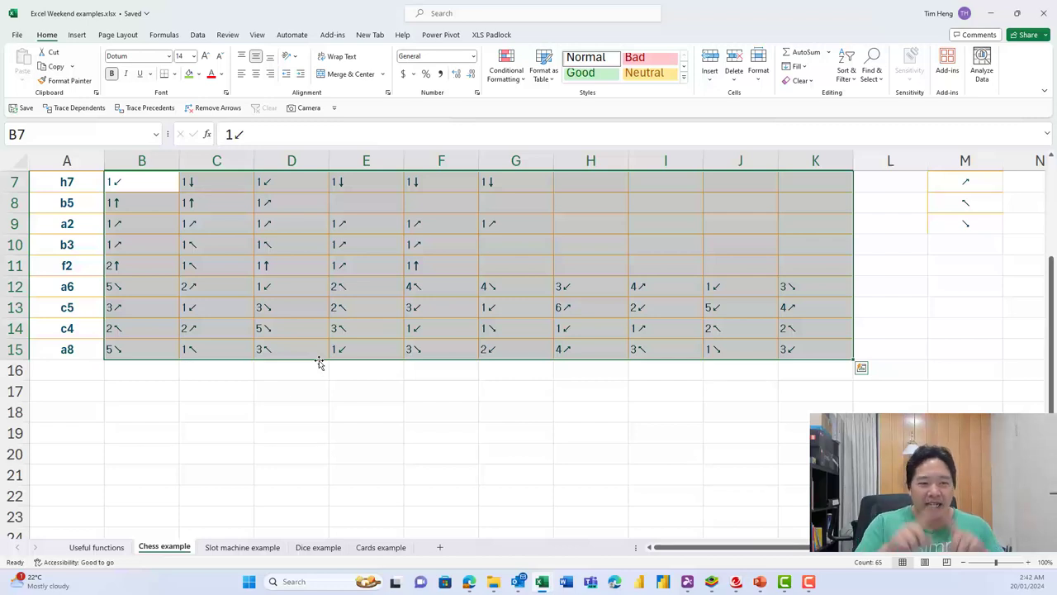
Review the move entries in B2, B10 and B12–E12, then switch to Useful functions.
scroll(320, 364, up, 2)
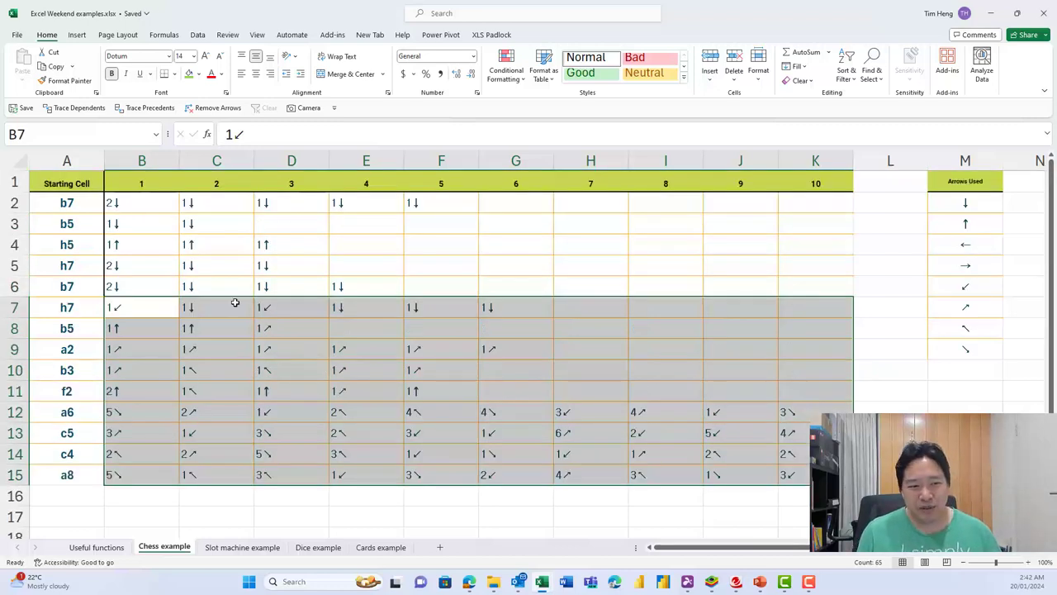
click(129, 210)
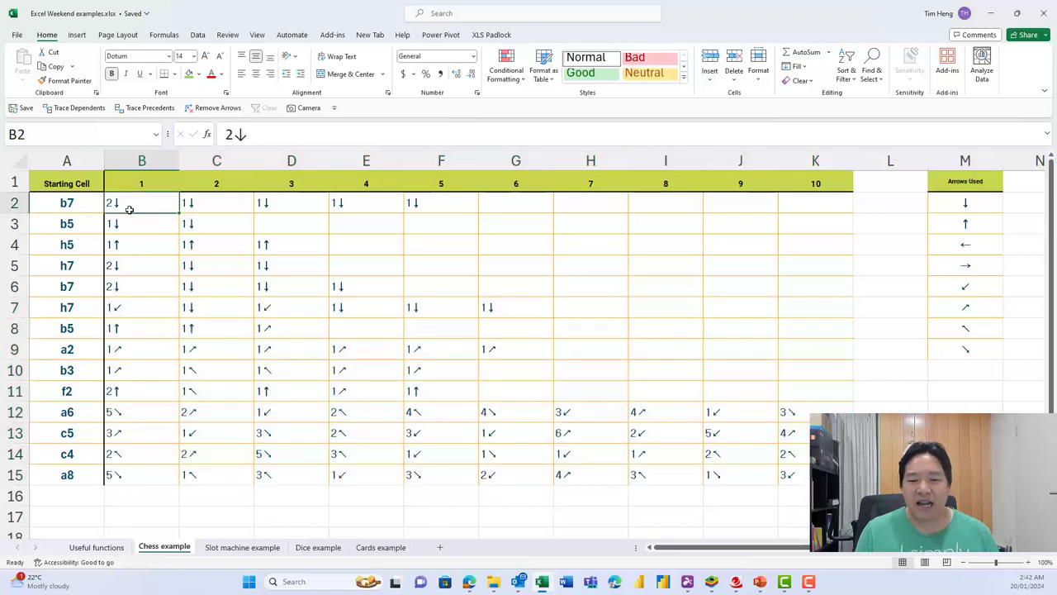
click(123, 372)
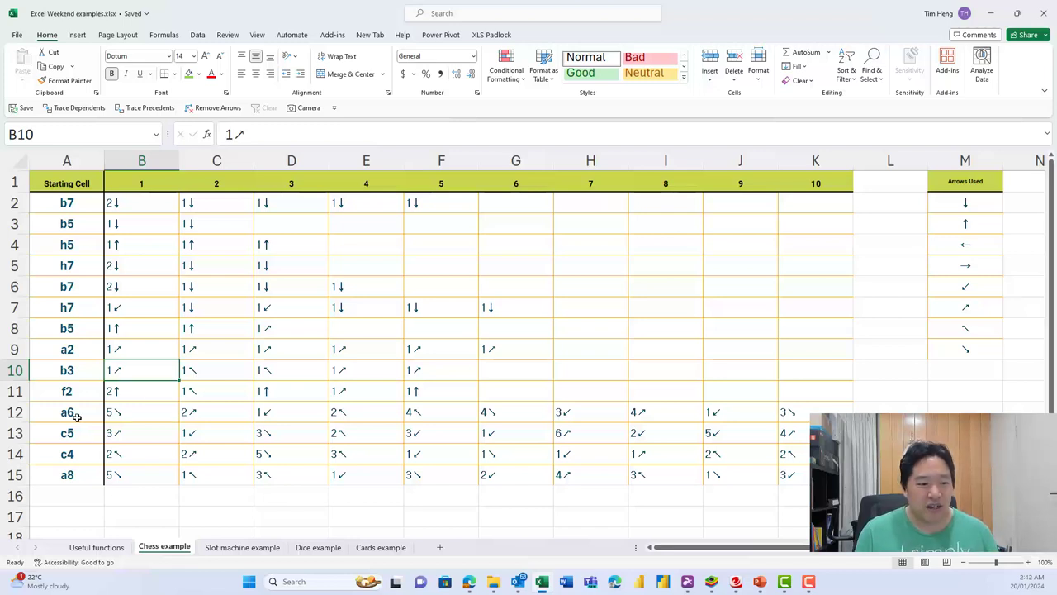
click(18, 412)
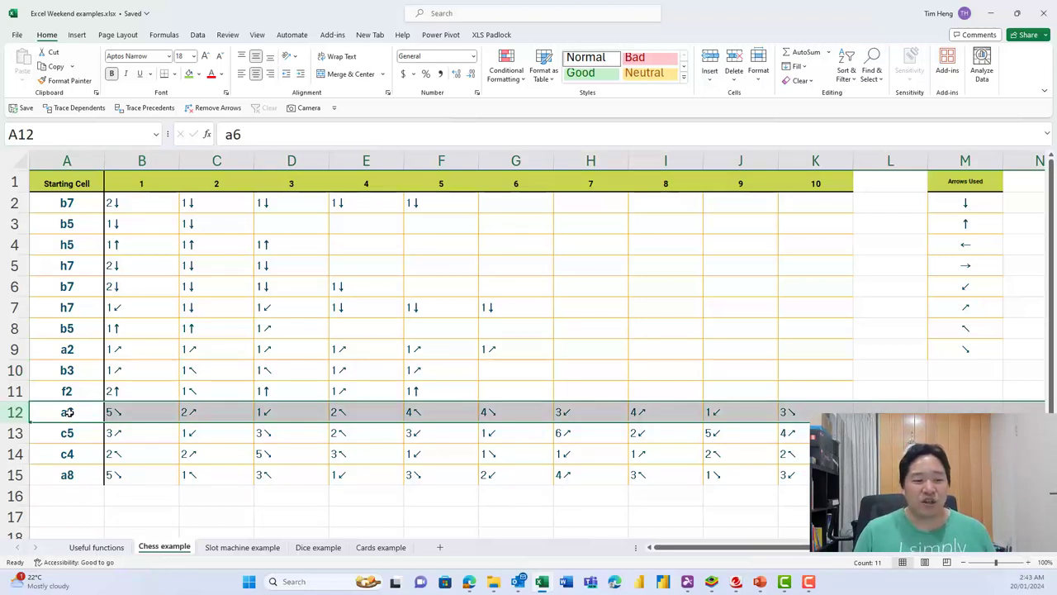
click(122, 412)
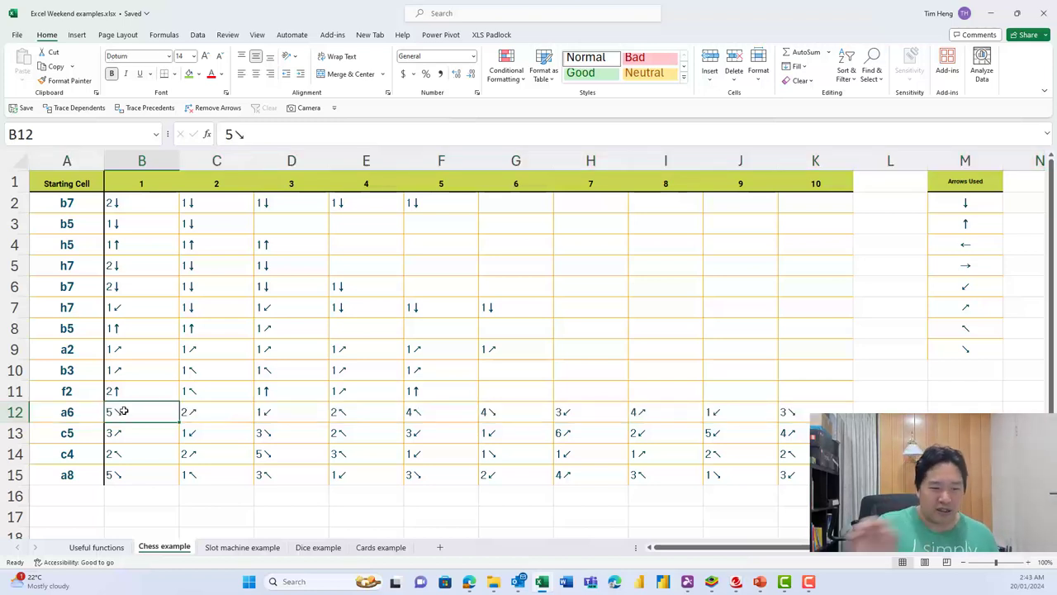
click(234, 413)
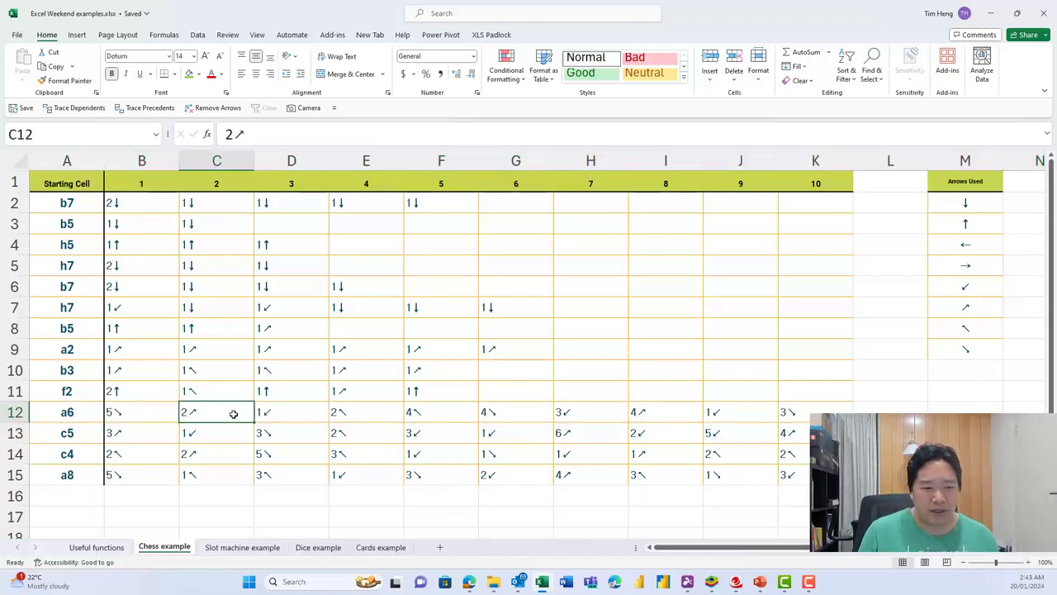
click(304, 416)
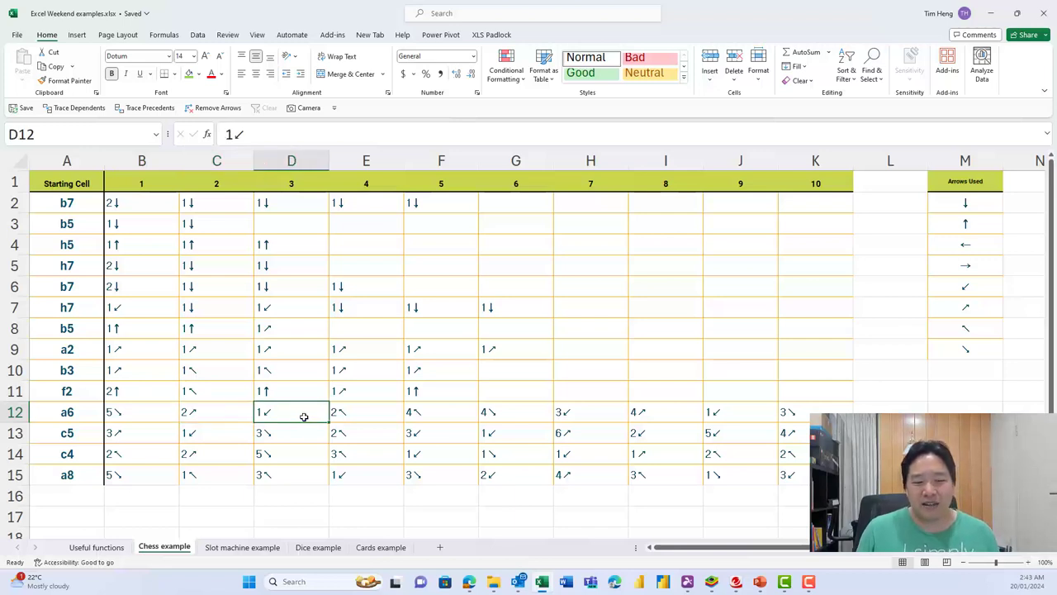
click(368, 416)
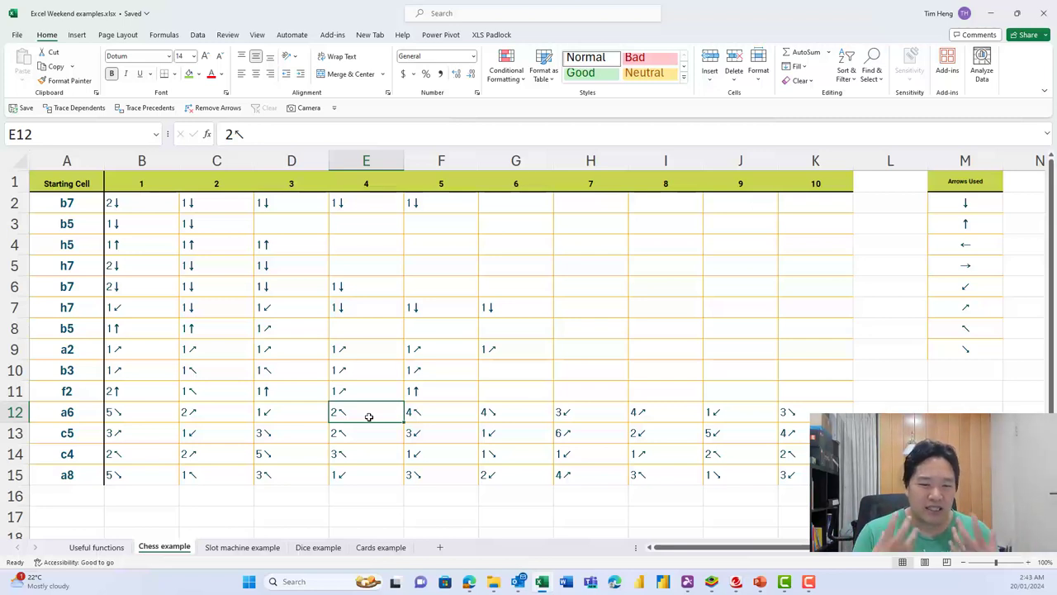
click(103, 548)
Highlight the String manipulation list and its LEFT, MID and RIGHT functions.
drag(163, 395, 161, 535)
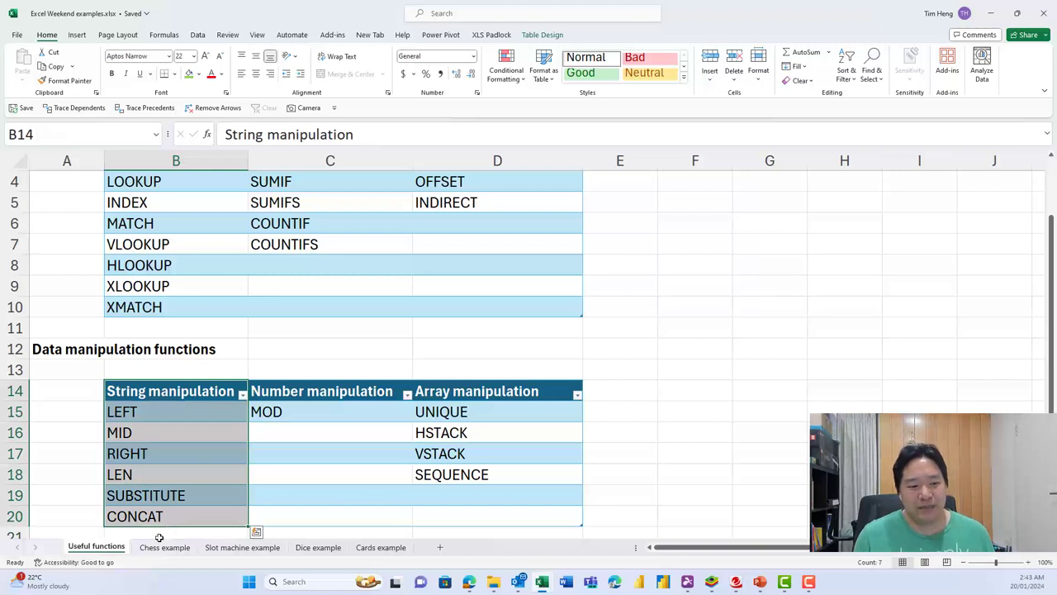
click(139, 412)
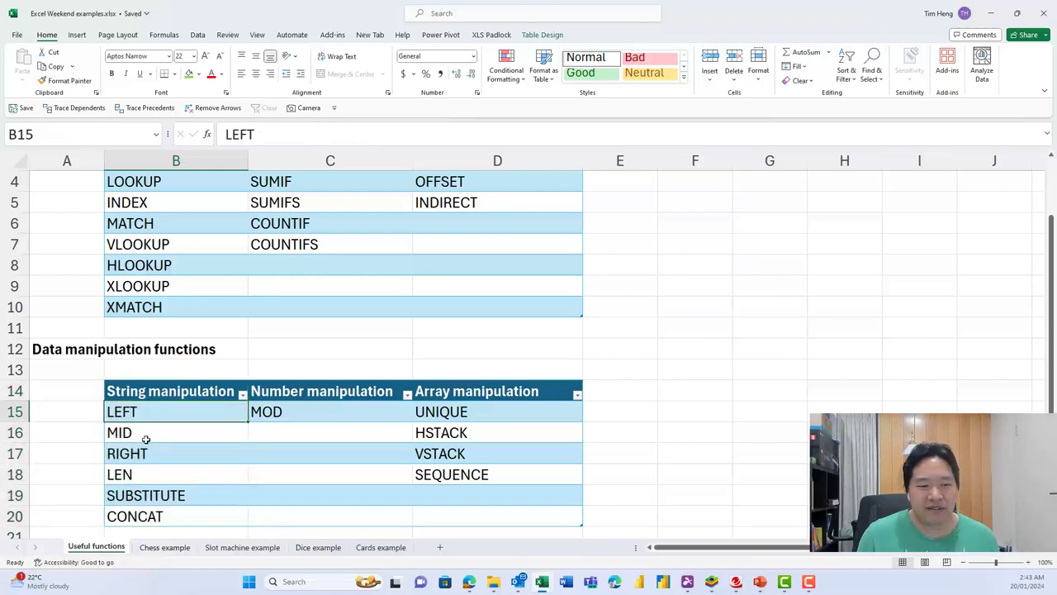
click(142, 434)
click(150, 453)
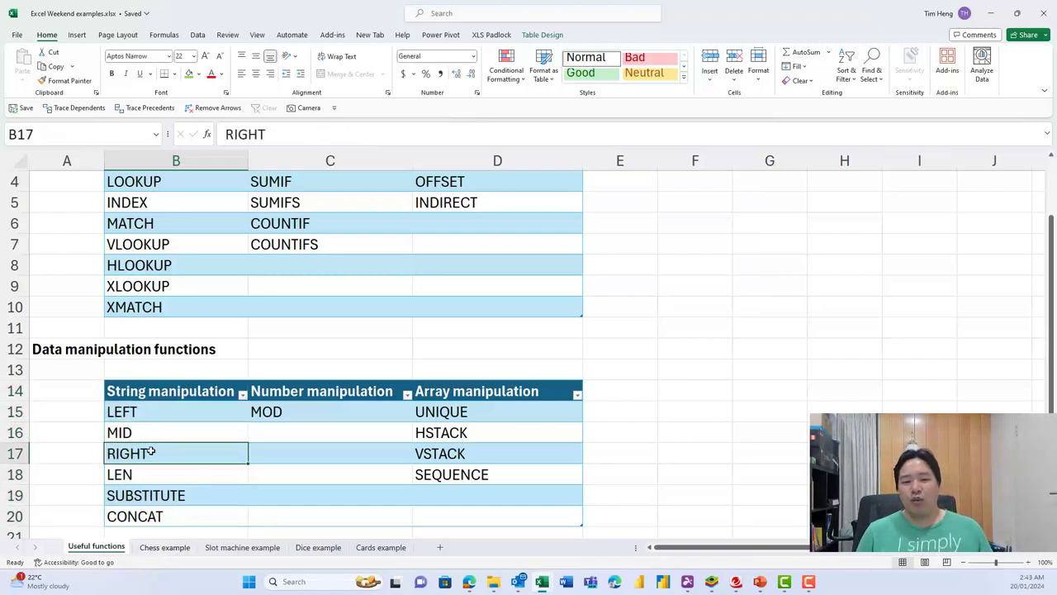
Return to the Chess example sheet and select B17 below the move table.
click(168, 548)
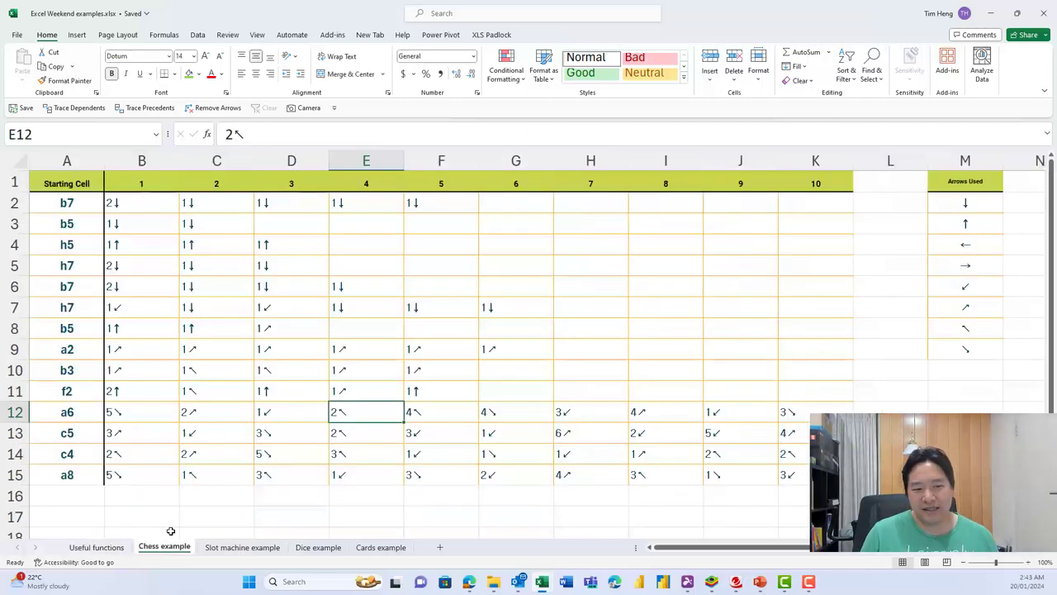
click(152, 420)
scroll(148, 417, down, 1)
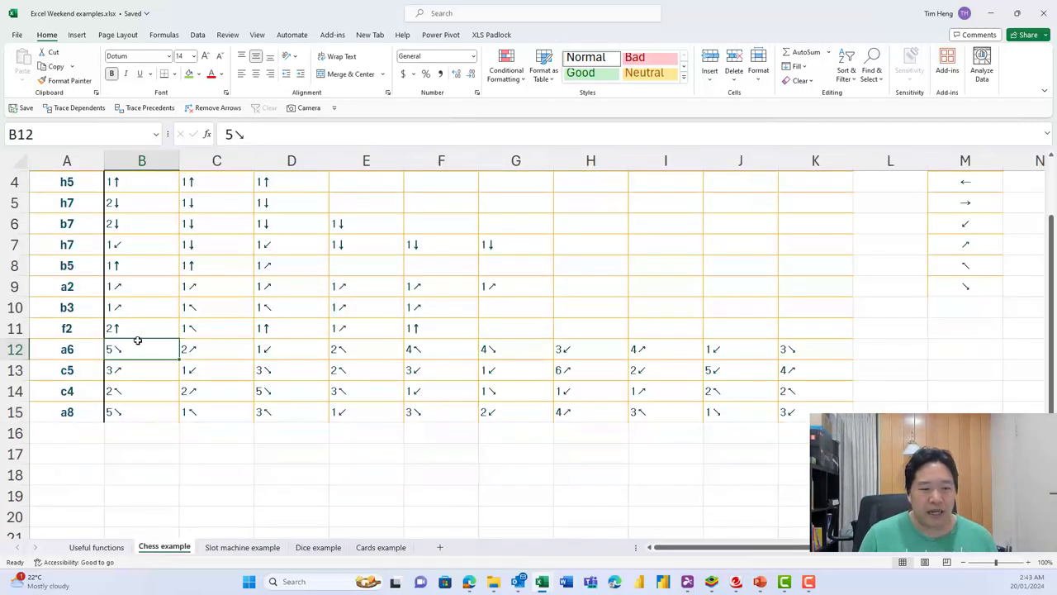
click(138, 452)
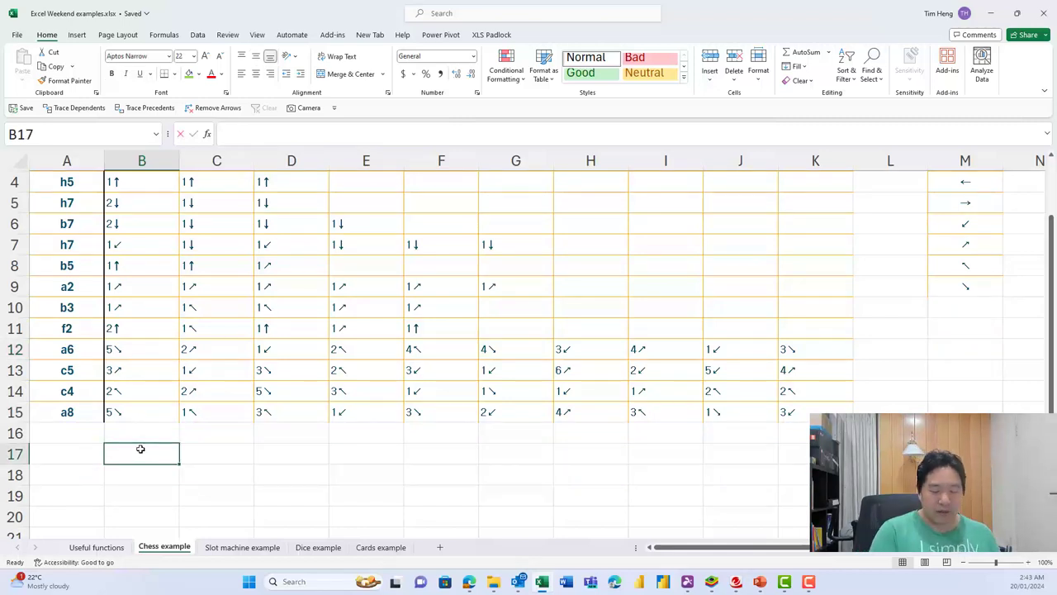
Enter =LEFT(B2,1) in B17.
text(=LEFT()
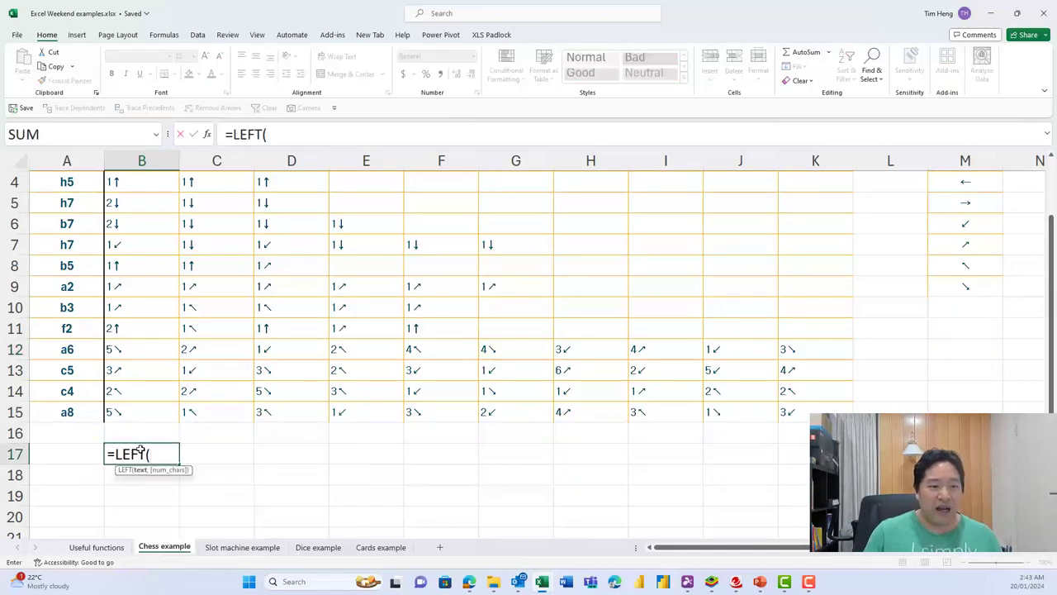
scroll(152, 223, up, 1)
click(153, 198)
text(,1))
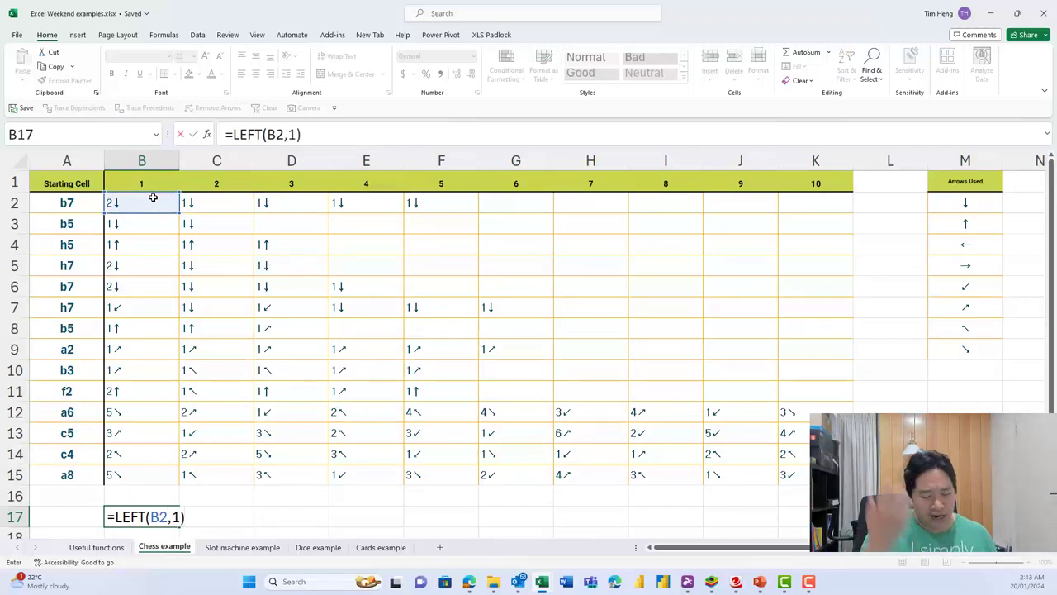
key(Return)
key(Up)
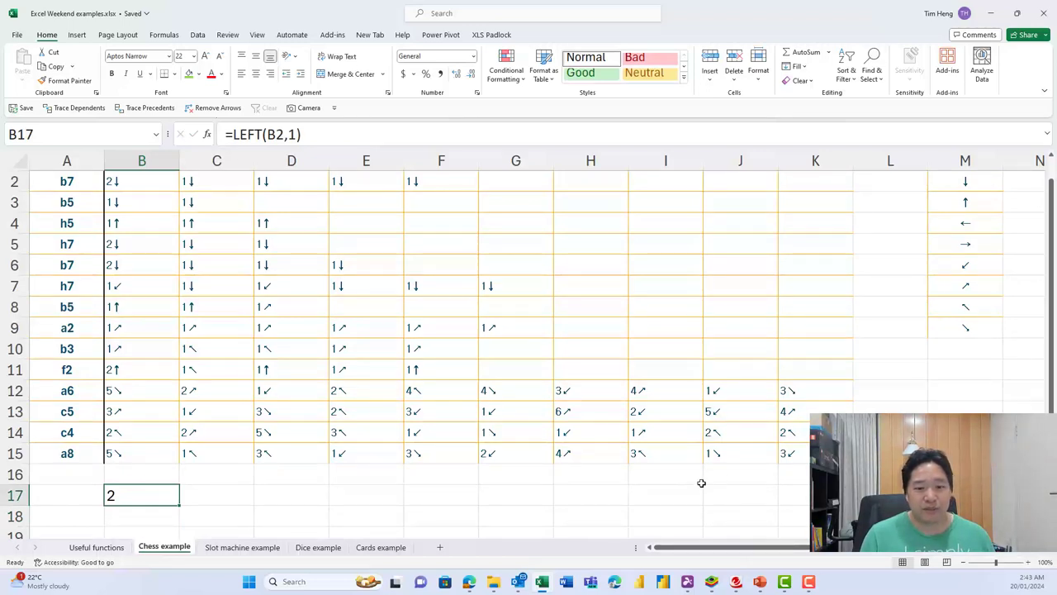
Copy the LEFT formula down to B21 and across to column D.
scroll(146, 510, down, 1)
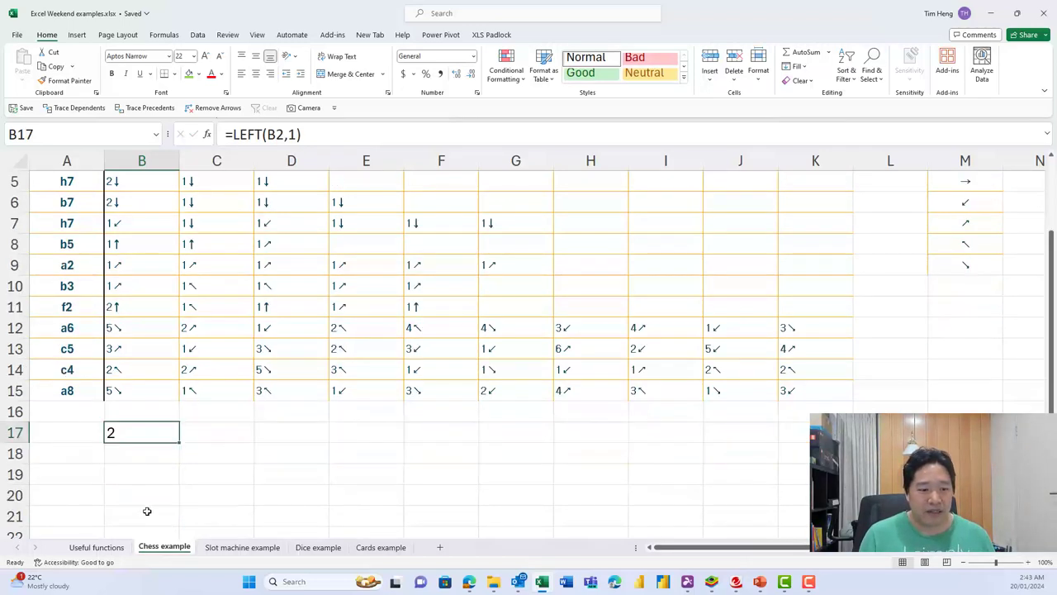
shift+click(146, 508)
key(ctrl+d)
shift+click(314, 512)
key(ctrl+r)
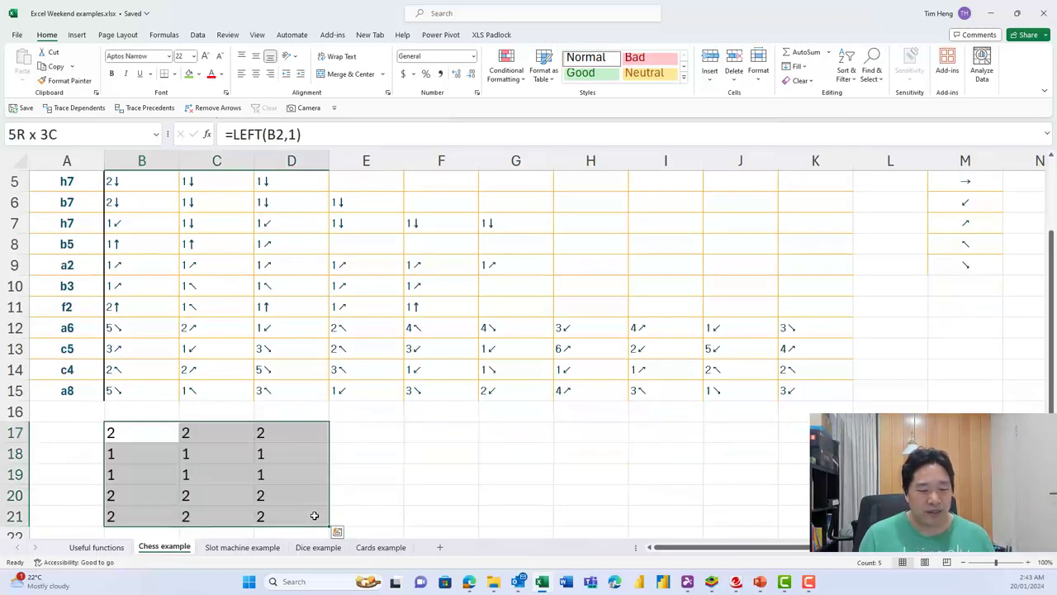
Check the LEFT formulas in B17:D21, then switch to Useful functions.
click(277, 502)
click(148, 434)
click(146, 500)
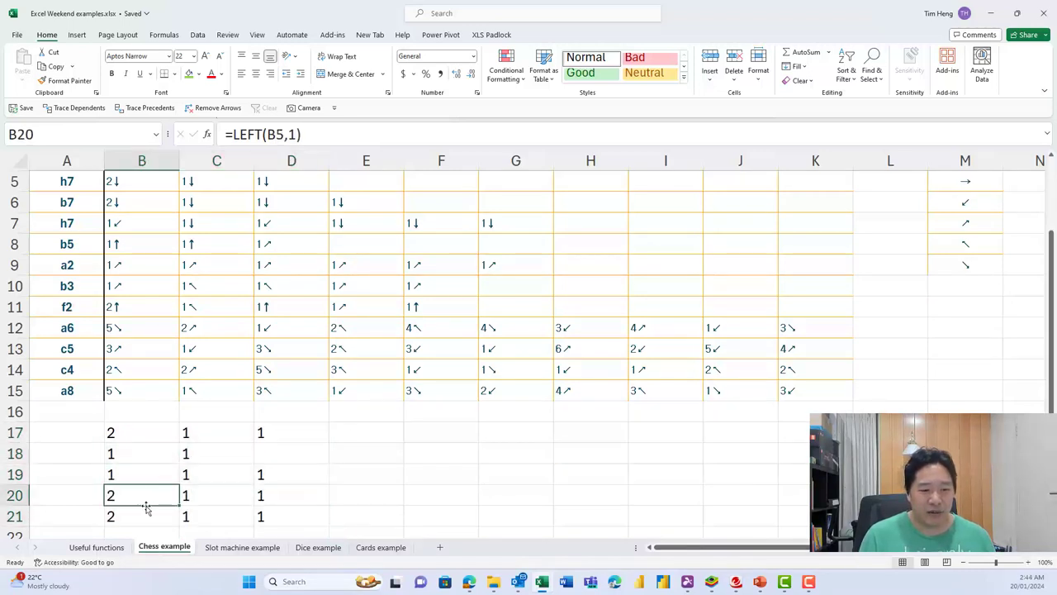
click(272, 514)
click(277, 432)
click(93, 431)
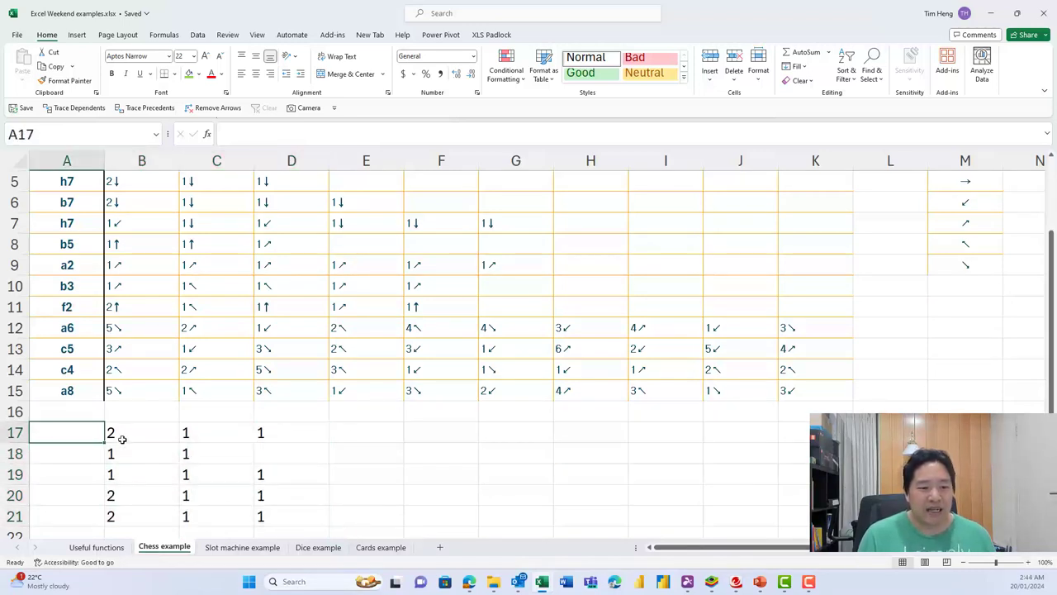
click(123, 436)
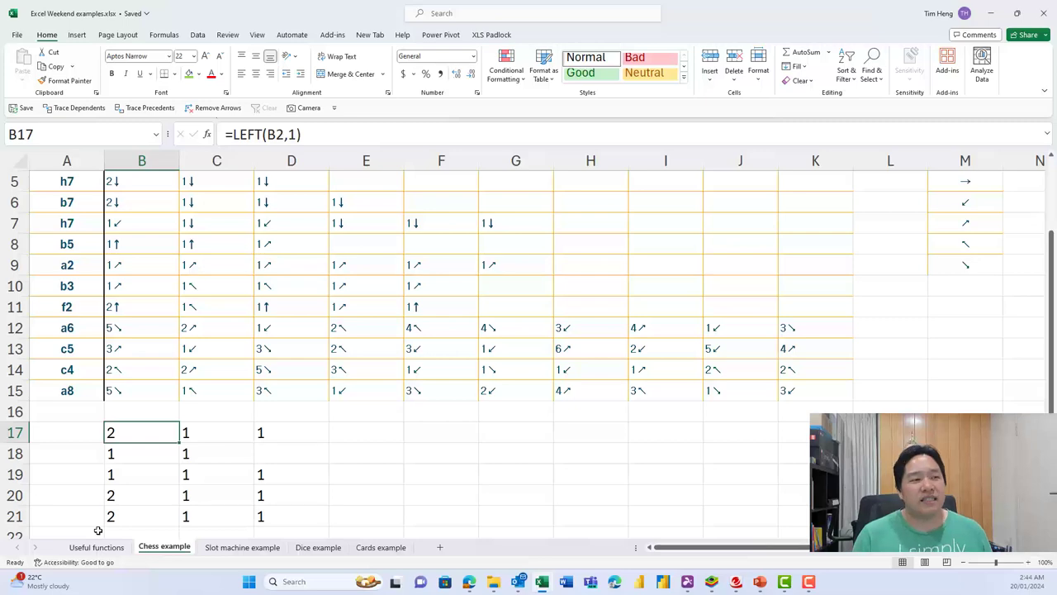
click(97, 547)
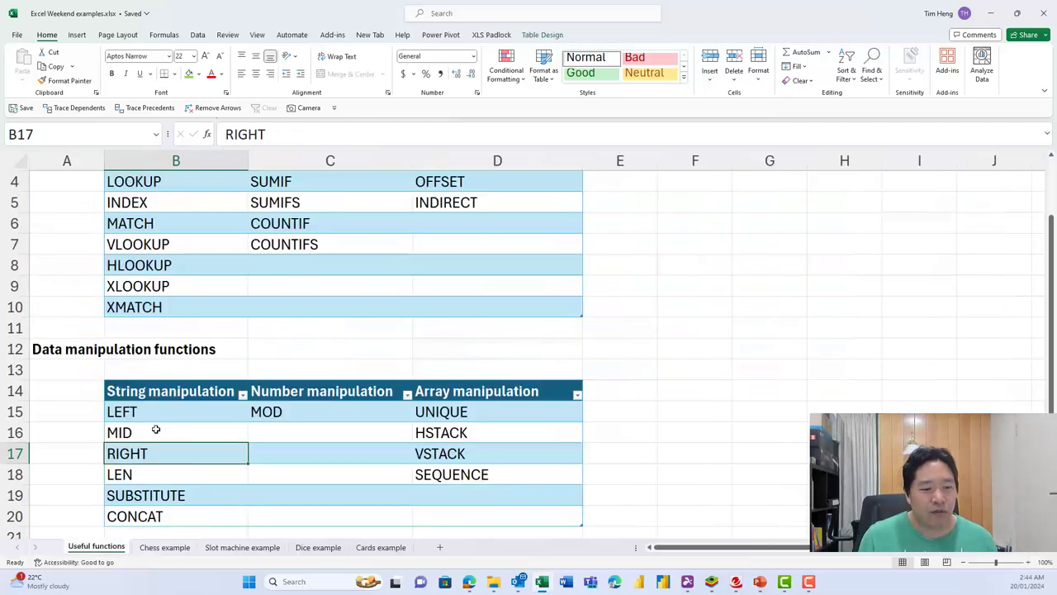
Add VALUE below CONCAT in the string list and return to Chess example.
scroll(158, 417, down, 1)
click(174, 478)
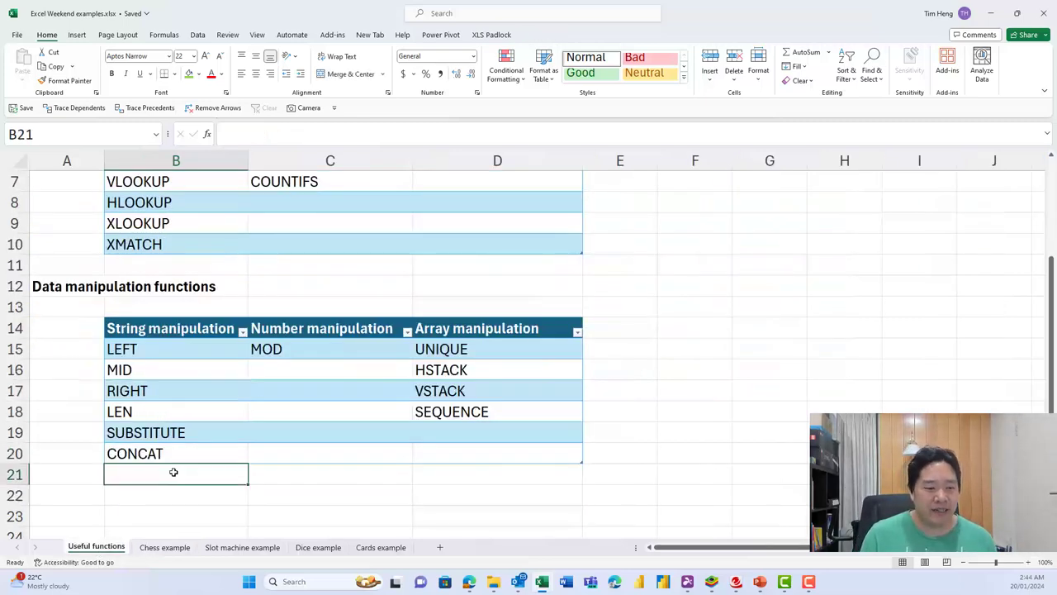
text(VALUE)
key(Return)
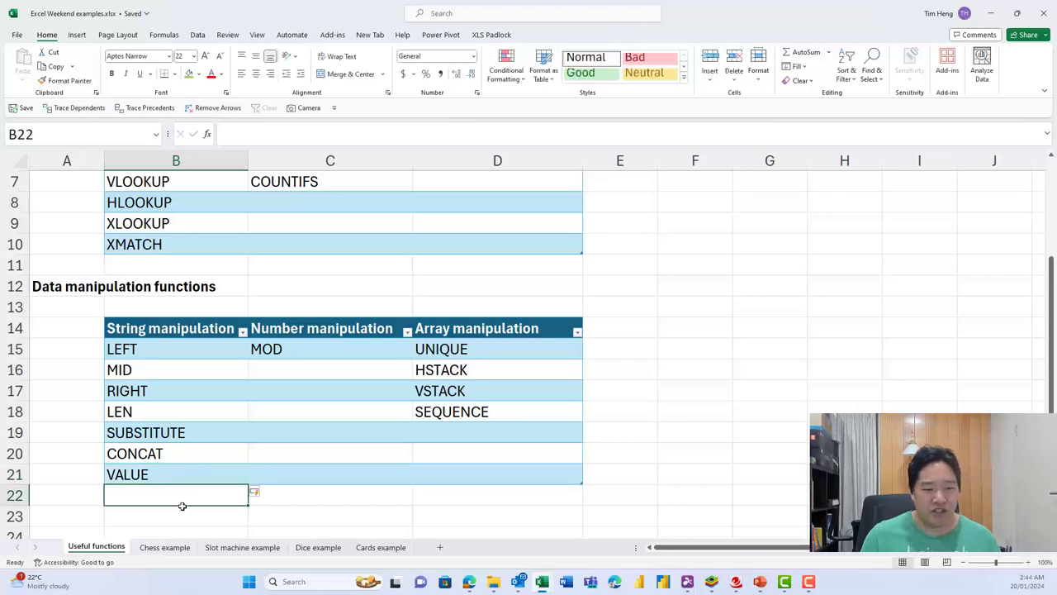
click(164, 547)
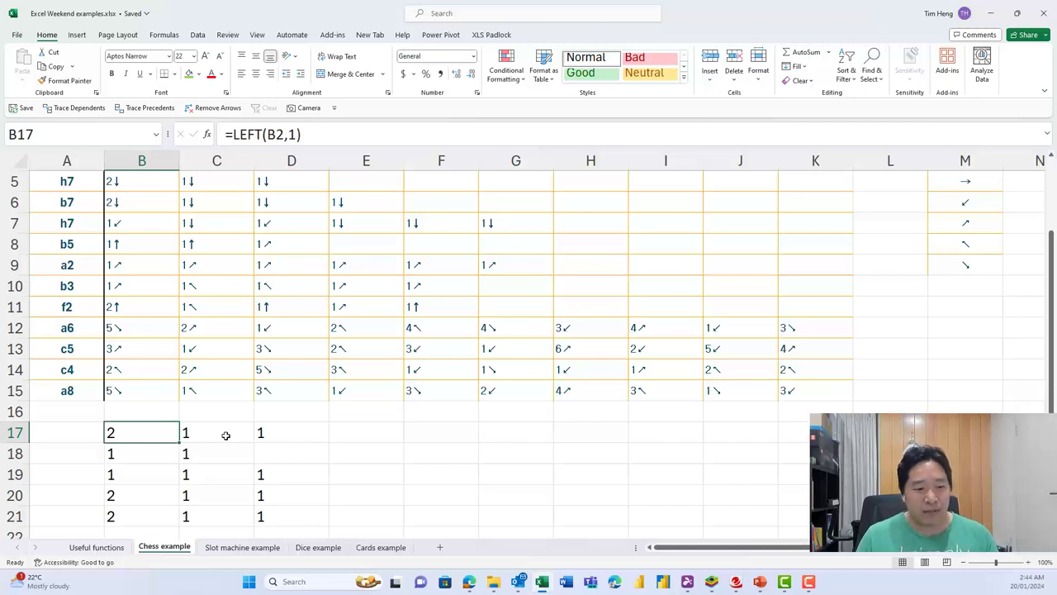
Wrap B17's formula in VALUE to make it =VALUE(LEFT(B2,1)).
click(232, 134)
text(VAL)
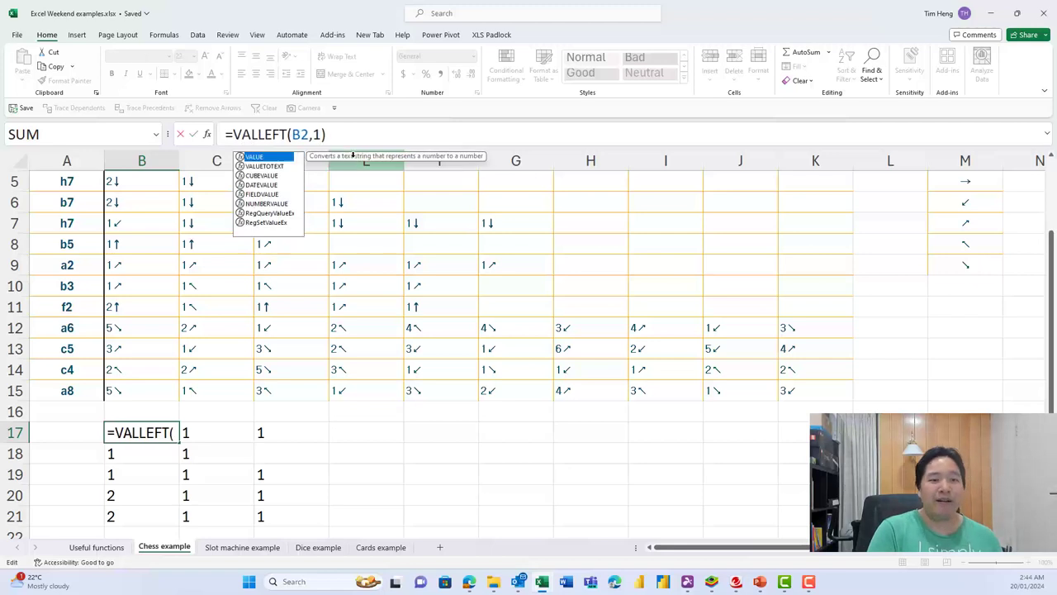
key(Tab)
key(End)
text())
key(Return)
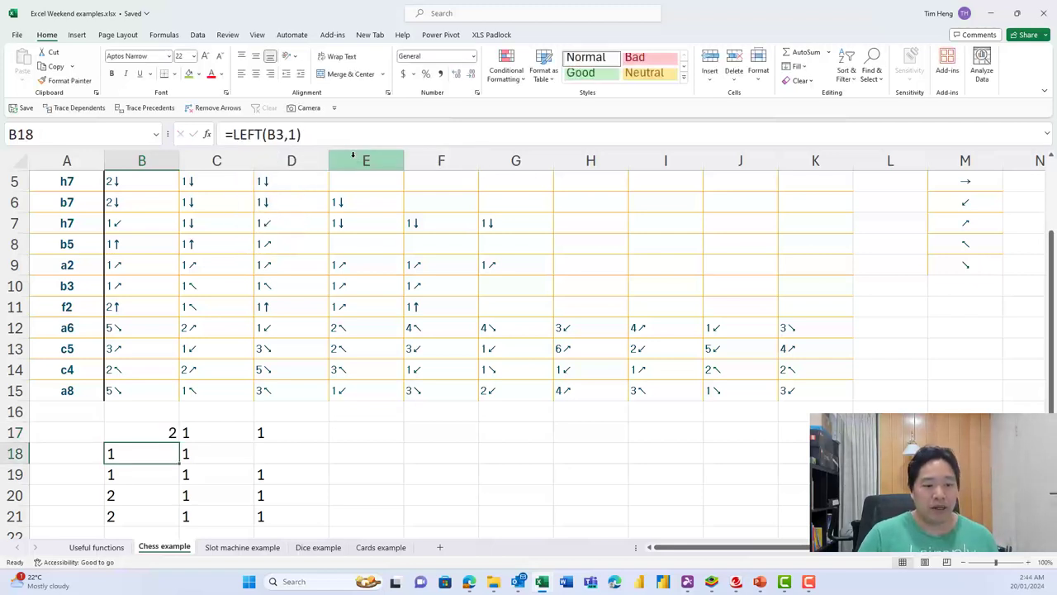
Fill the VALUE formula through B17:D21 and inspect the #VALUE! error in D18.
key(Up)
key(shift+Down)
key(shift+Down)
key(shift+Down)
key(shift+Down)
key(ctrl+d)
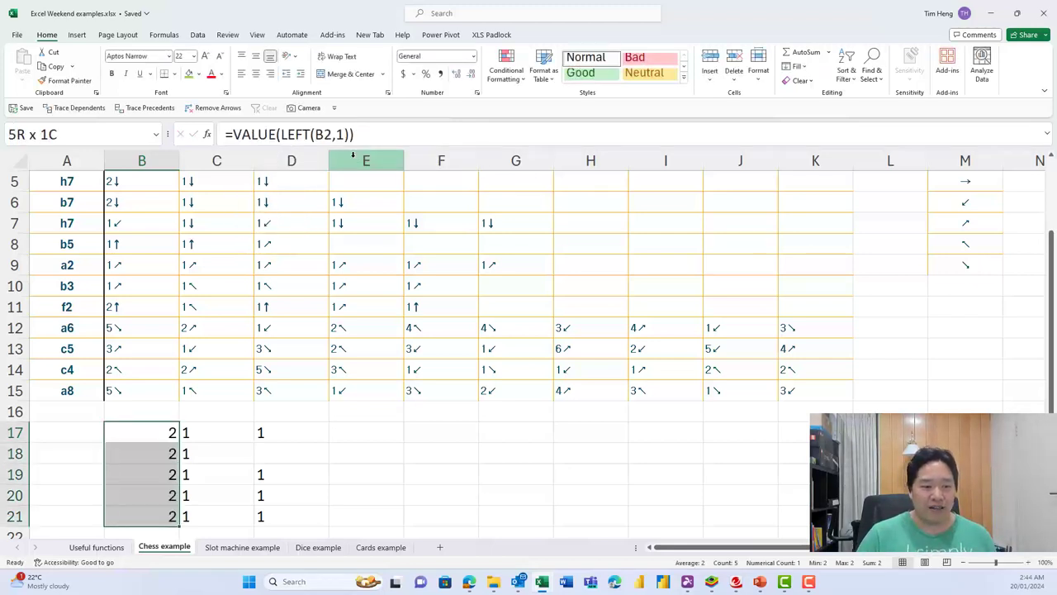
key(shift+Right)
key(shift+Right)
key(ctrl+r)
key(Right)
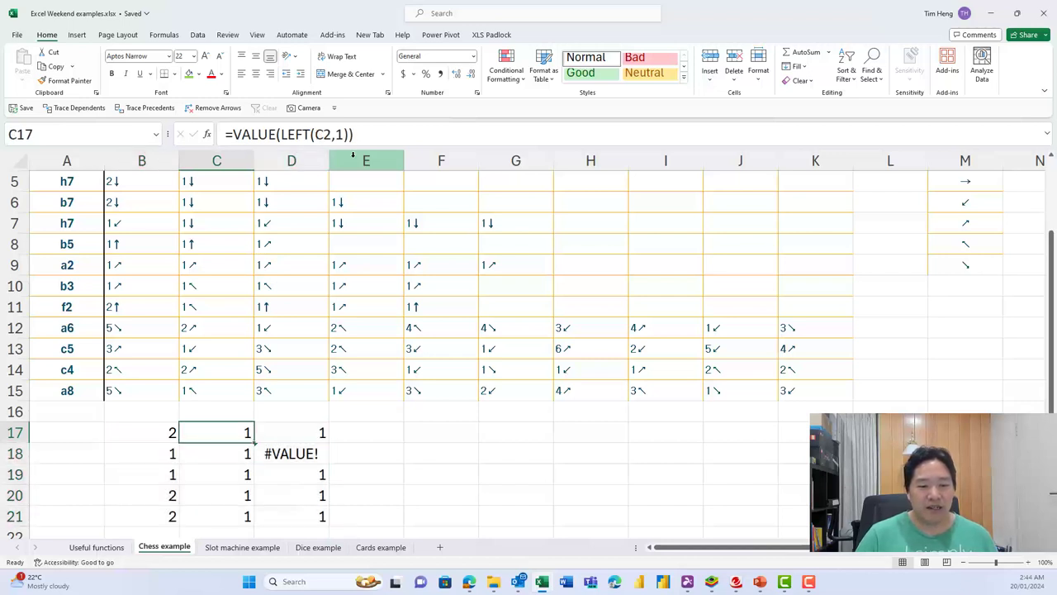
key(Down)
key(Right)
key(Up)
key(Left)
key(Left)
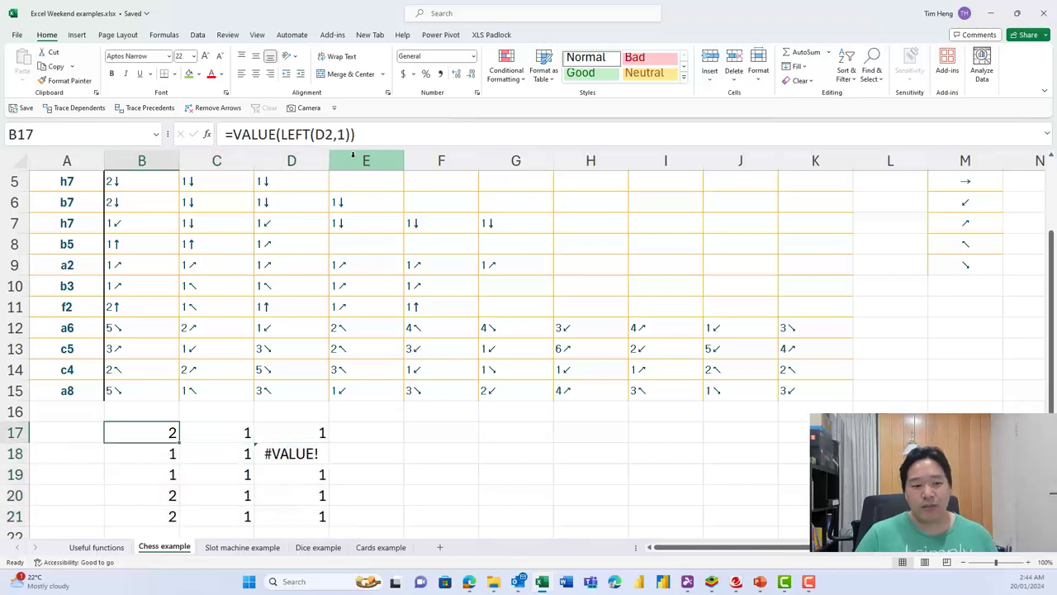
Wrap B17 in IFERROR to give =IFERROR(VALUE(LEFT(B2,1)),0).
key(F2)
key(Home)
key(Right)
text(IFERROR()
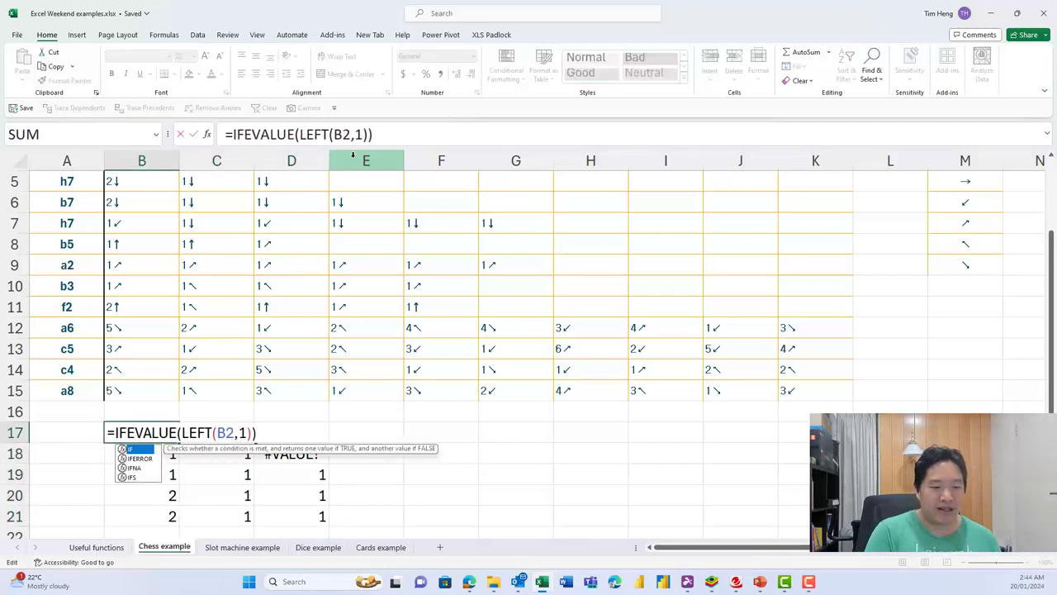
key(End)
text(,0))
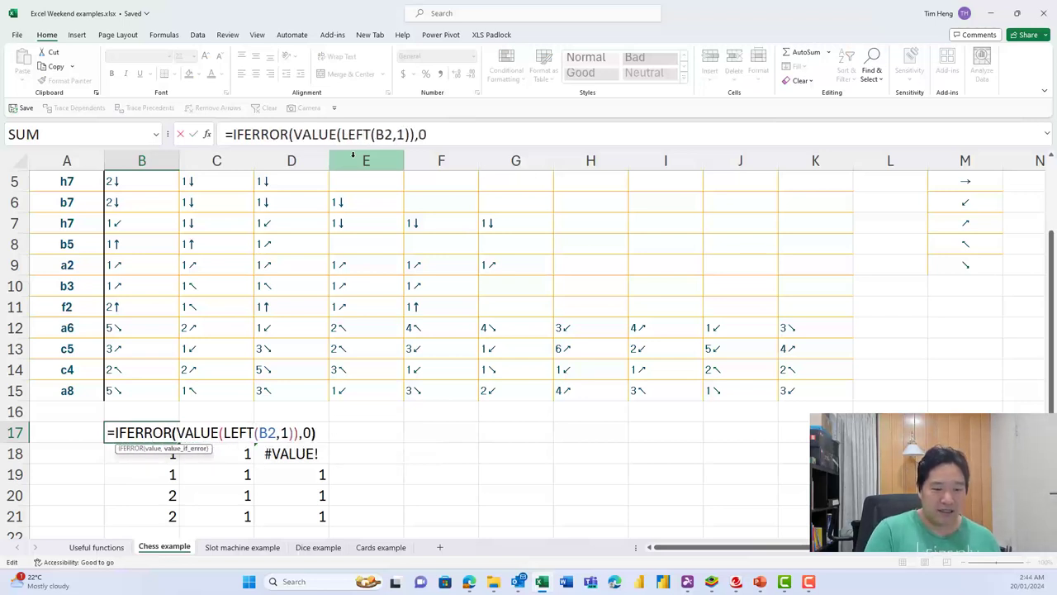
key(Return)
Fill the IFERROR formula through B17:D21 and reopen B17 for editing.
key(Up)
key(ctrl+shift+Down)
key(ctrl+d)
key(Right)
key(Right)
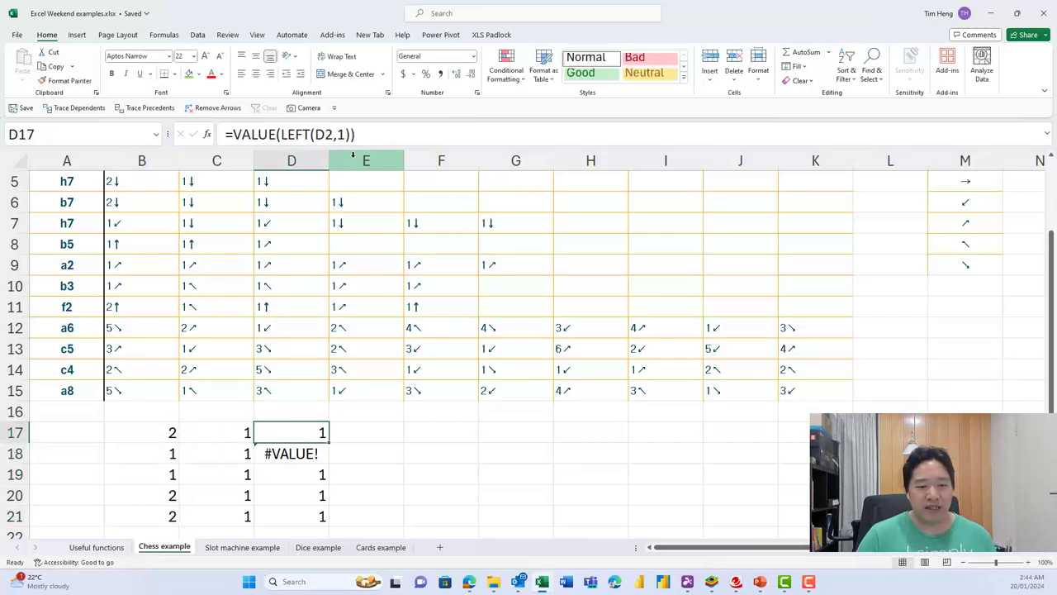
key(Left)
key(Left)
key(ctrl+shift+Down)
key(shift+Right)
key(shift+Right)
key(ctrl+r)
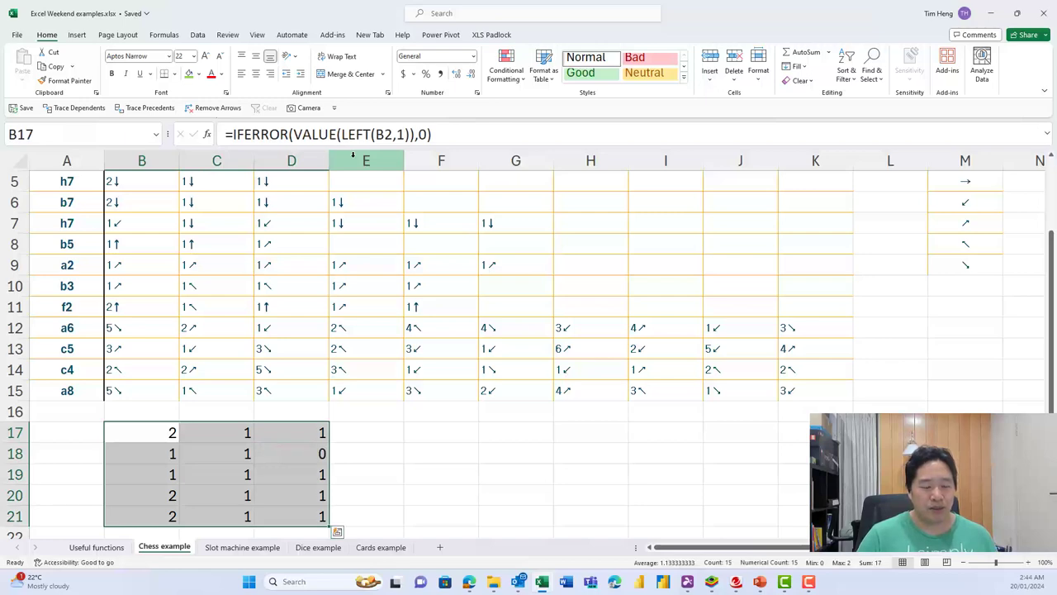
key(Down)
key(Up)
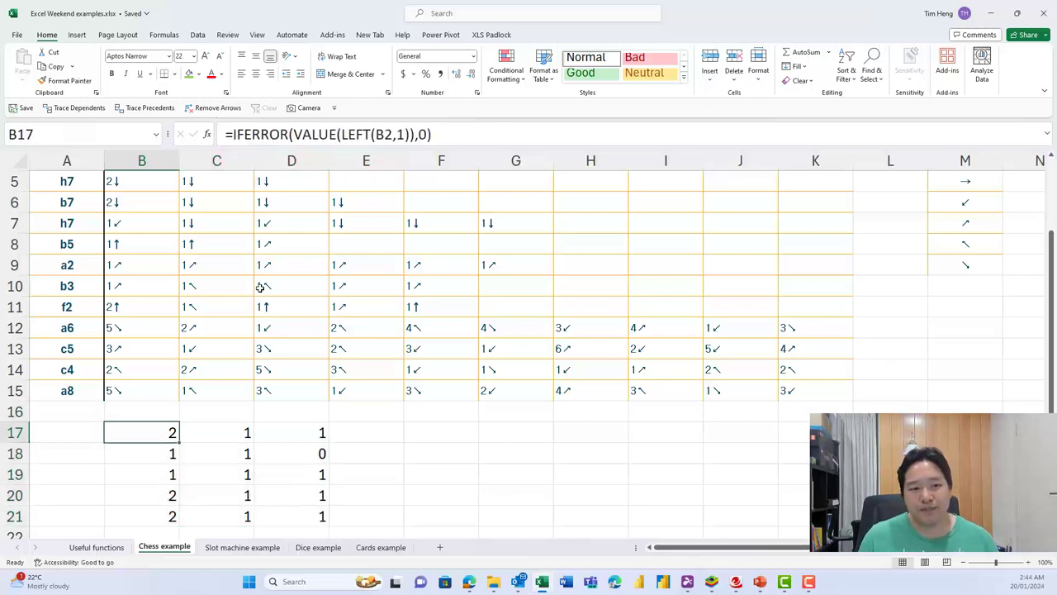
scroll(258, 293, up, 2)
key(F2)
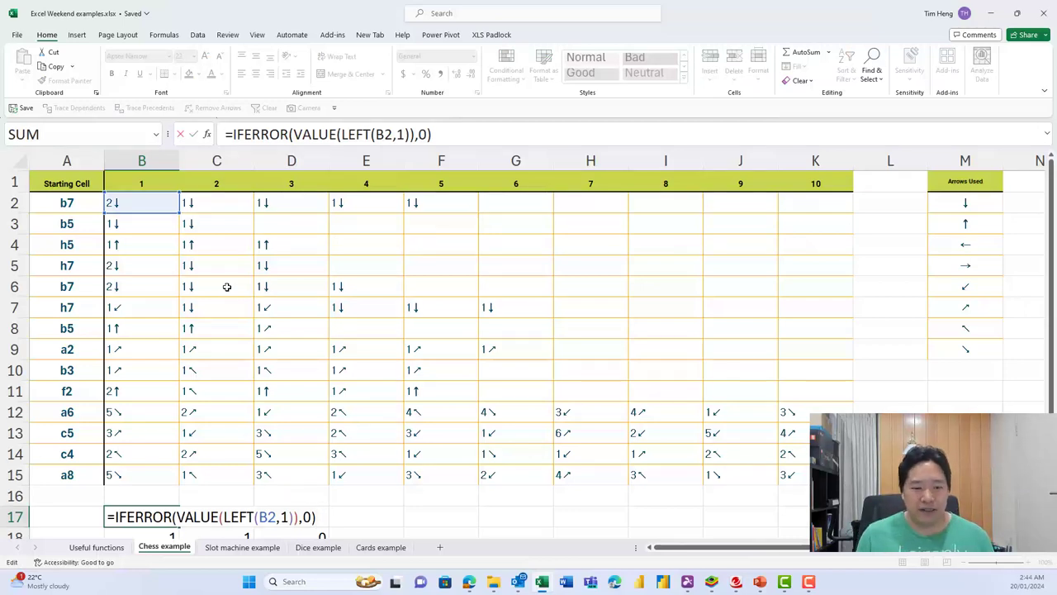
Clear the copied formulas in C17:D22 and below B17.
key(ctrl+Return)
scroll(245, 339, down, 1)
scroll(244, 340, down, 2)
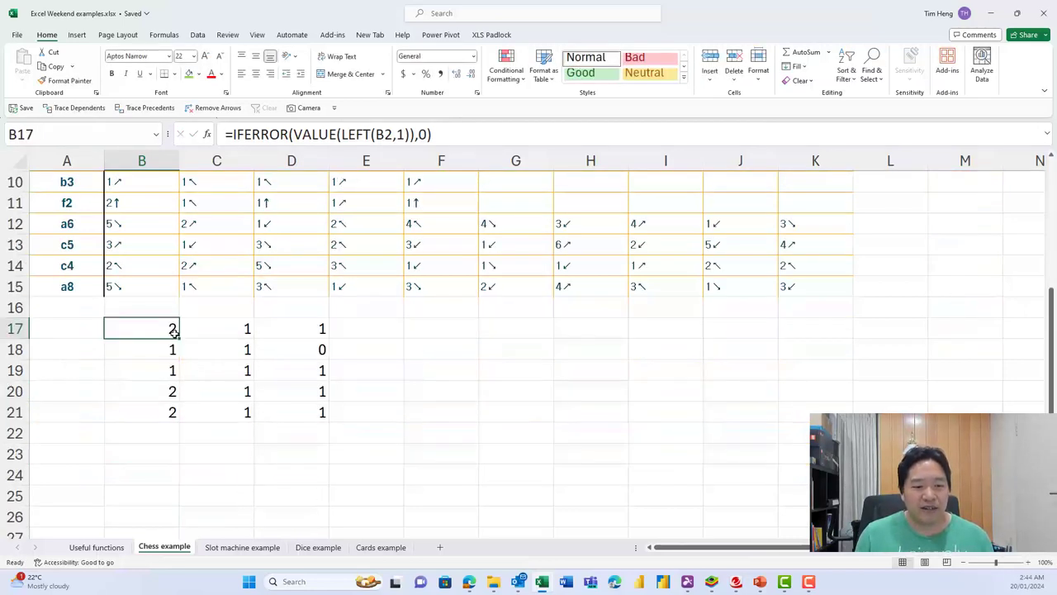
drag(172, 330, 165, 469)
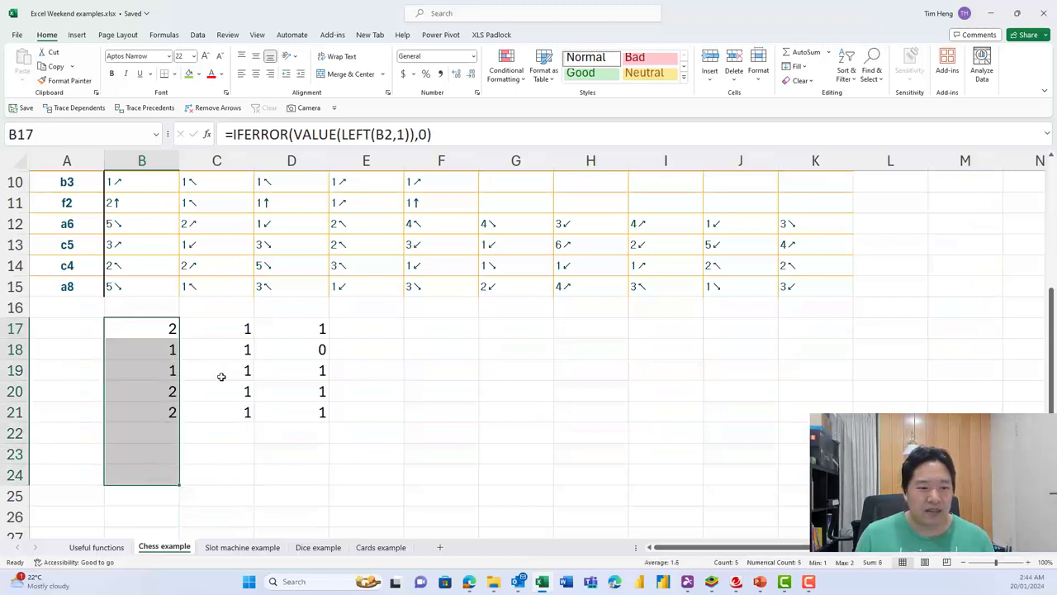
shift+click(597, 473)
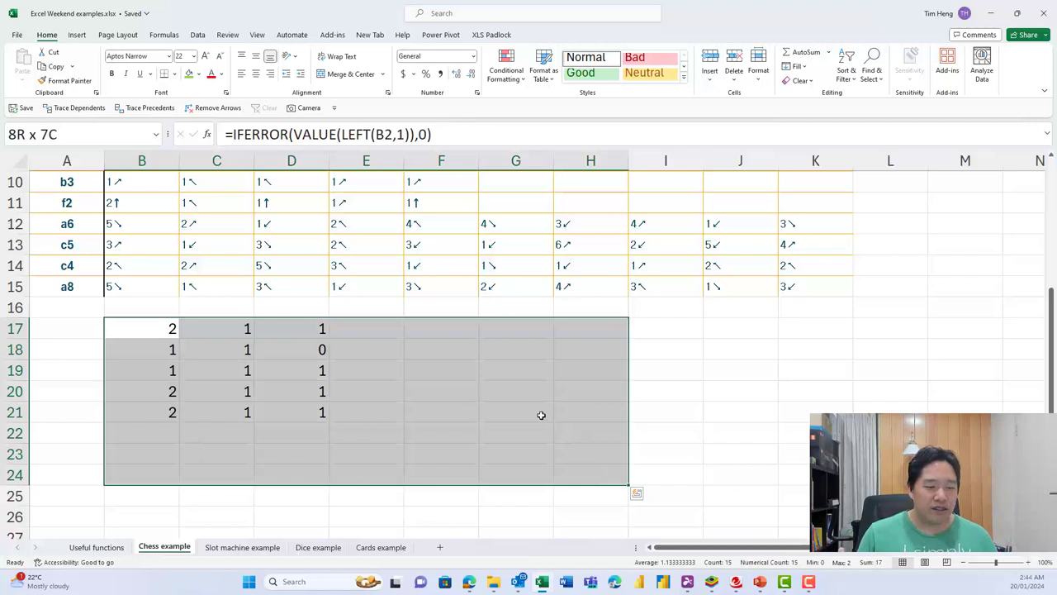
drag(246, 330, 308, 440)
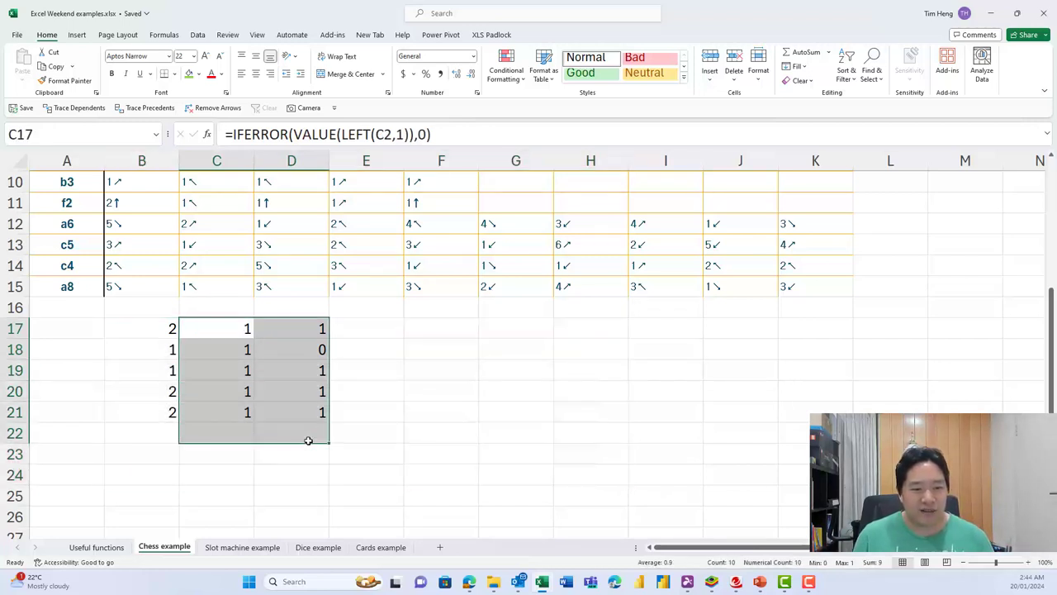
key(Delete)
drag(170, 347, 163, 436)
key(Delete)
Change B17's reference to B2:K15 so the formula spills across B17:K30.
click(161, 331)
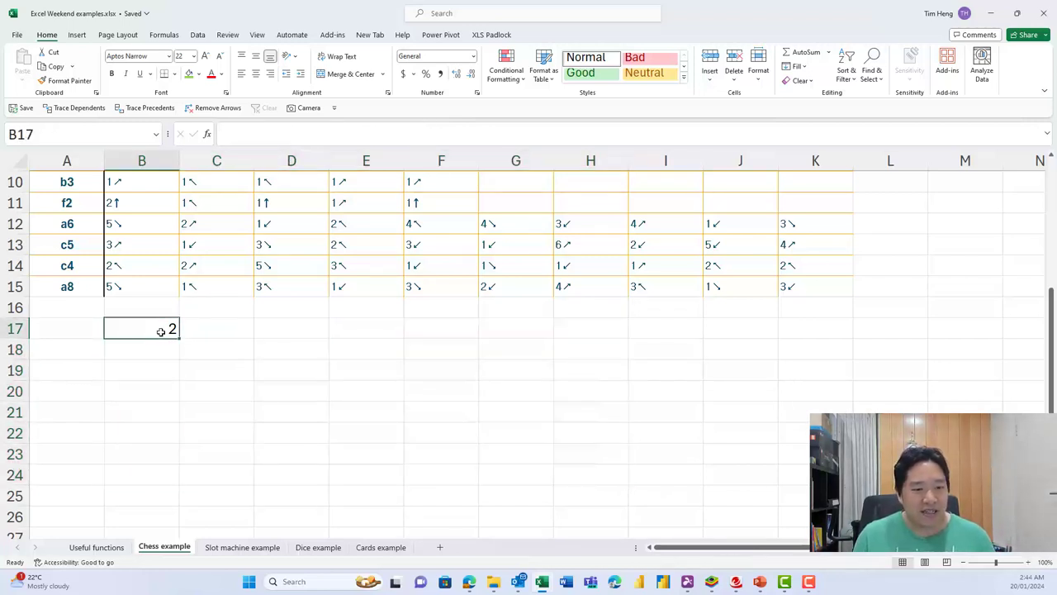
double_click(161, 331)
scroll(163, 343, up, 3)
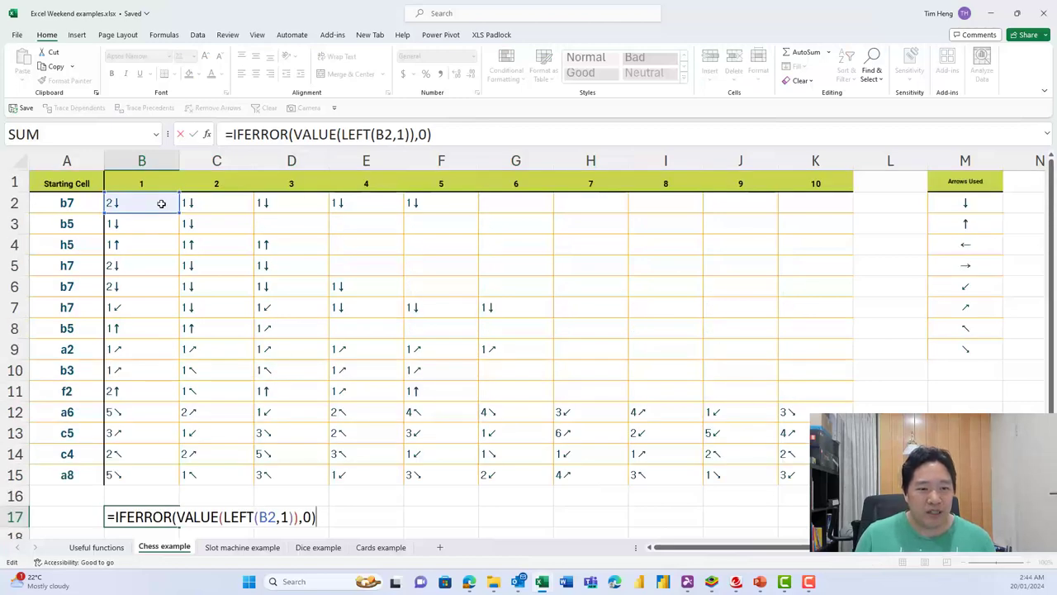
drag(180, 212, 836, 479)
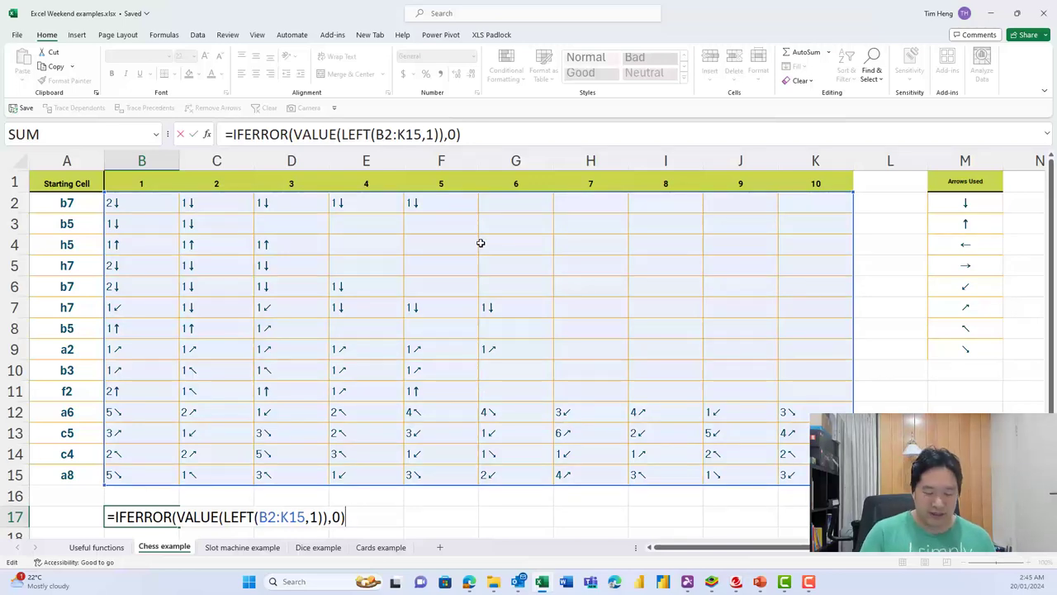
key(Return)
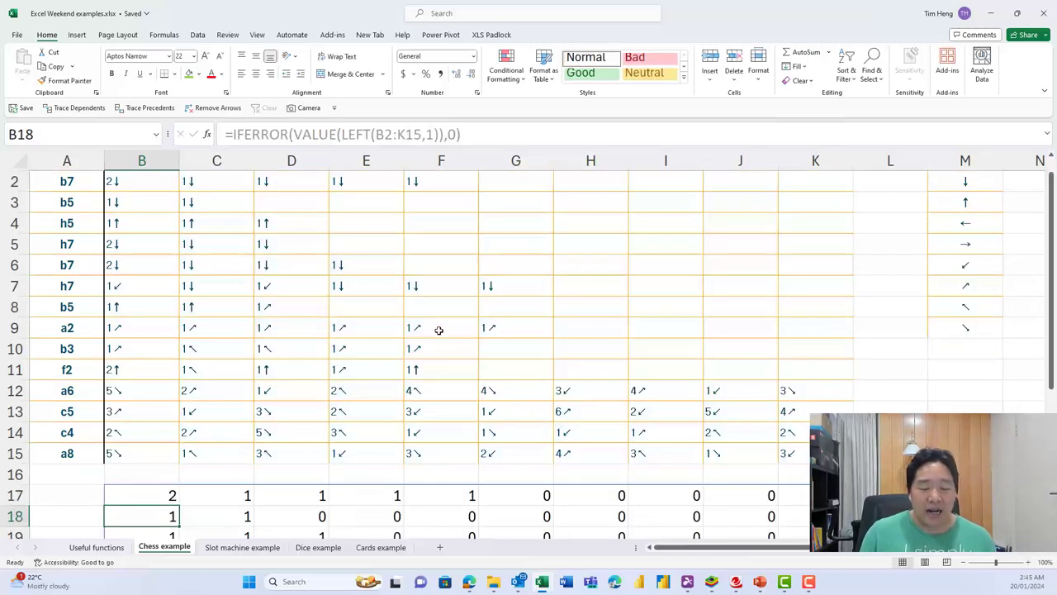
scroll(303, 441, down, 1)
scroll(286, 448, down, 3)
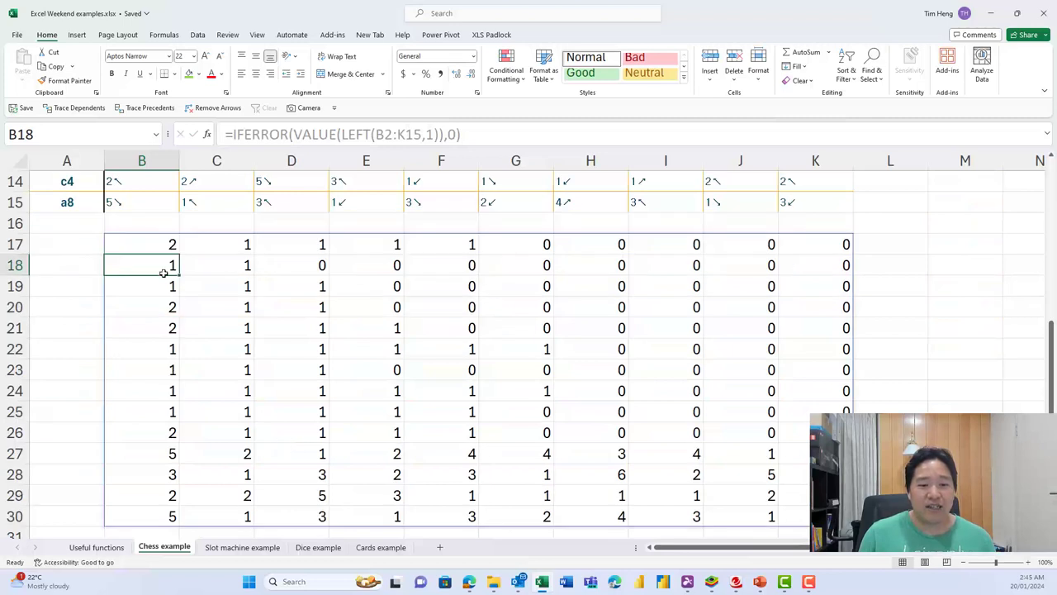
drag(154, 240, 822, 516)
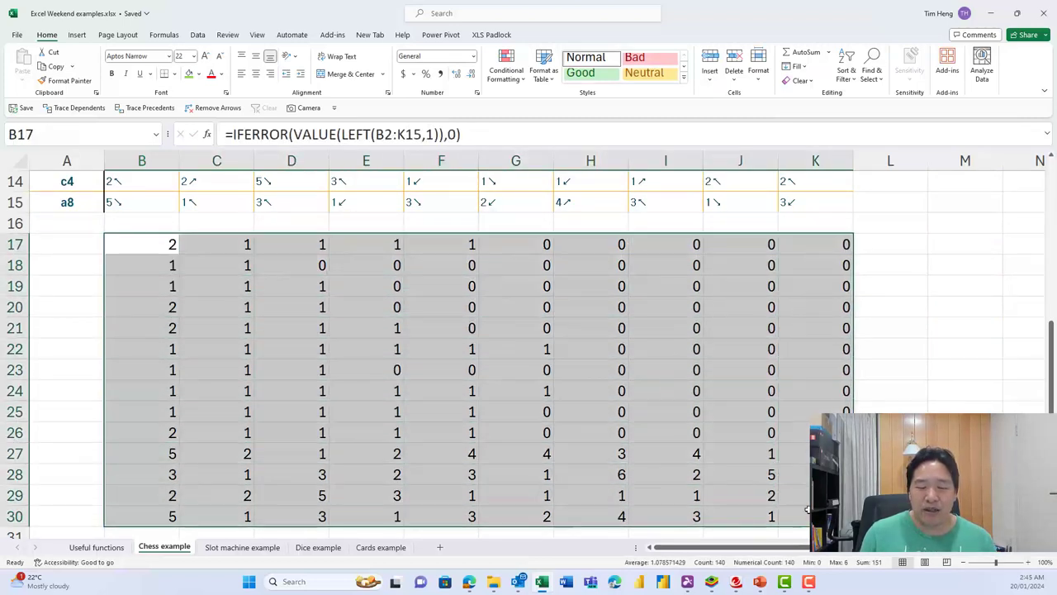
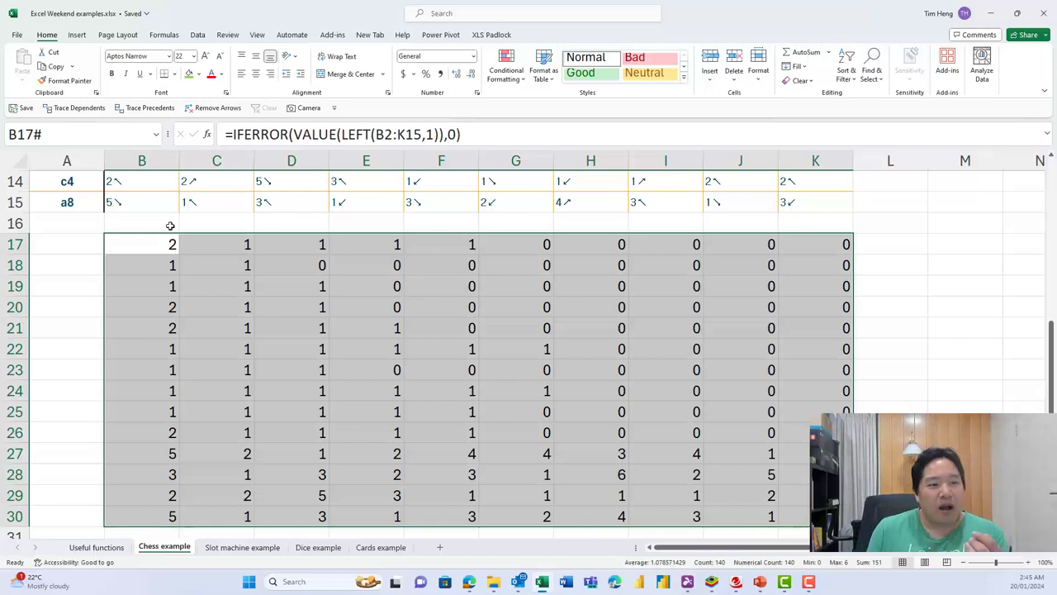
Review the starting cells and the B2:K15 reference in the B17 step-count formula, leaving it unchanged.
scroll(114, 221, up, 5)
click(71, 206)
drag(72, 225, 91, 483)
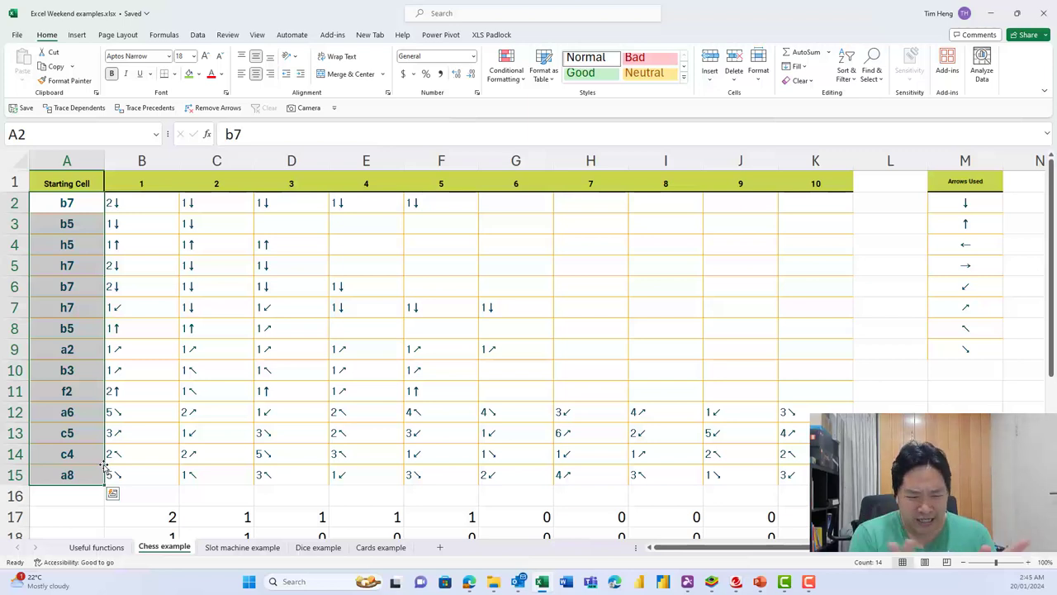
click(150, 516)
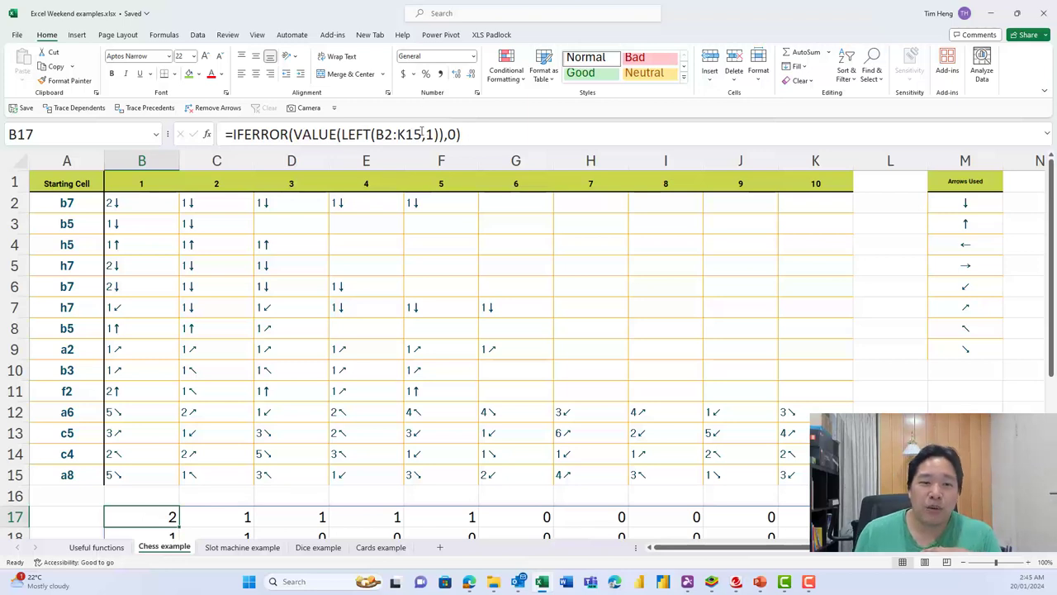
drag(423, 134, 379, 125)
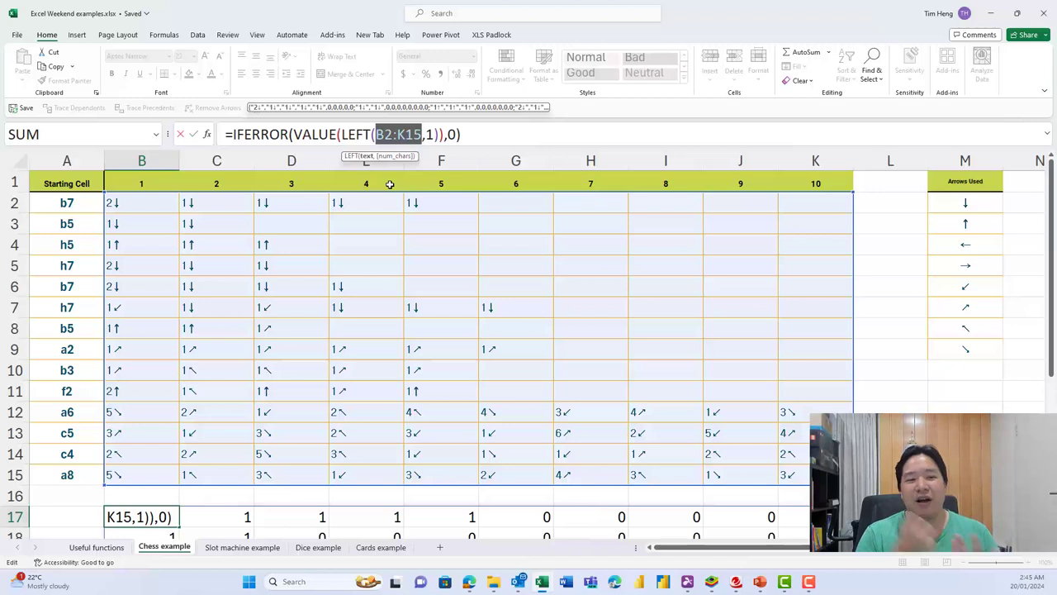
key(Escape)
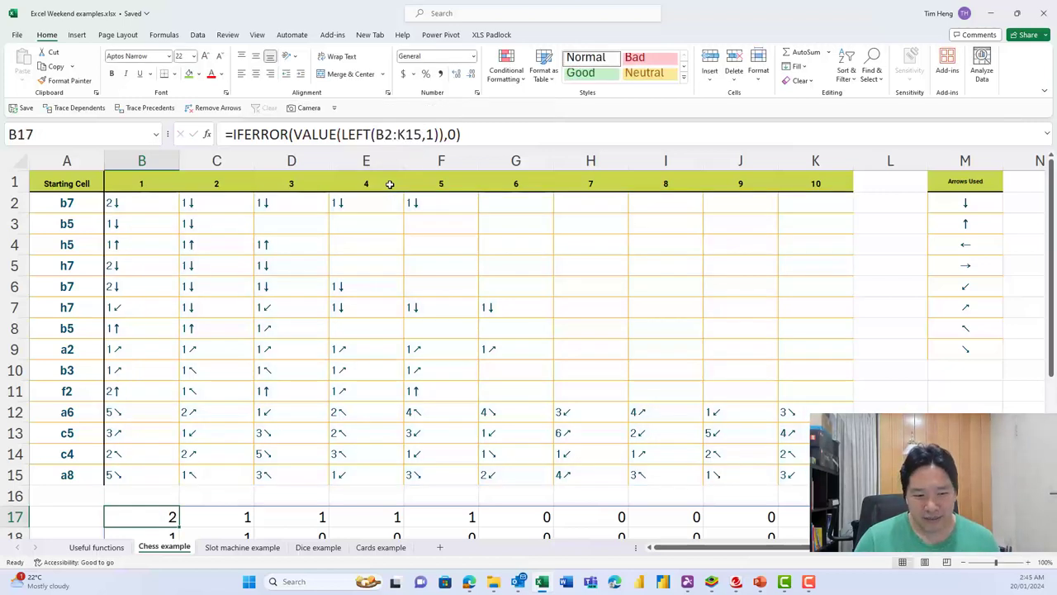
Enter =RIGHT(B2:K15,1) in M17 to spill each move's direction arrow.
key(Right)
key(Right)
key(Right)
key(Right)
key(Right)
key(Right)
key(Right)
key(Right)
key(Right)
key(Right)
key(Right)
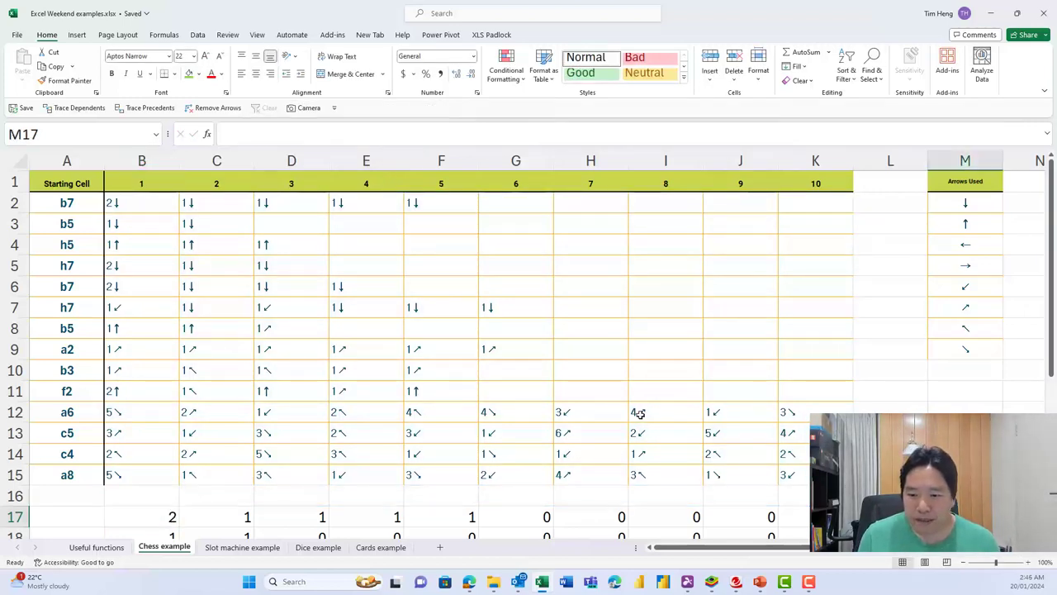
text(=RIGHT()
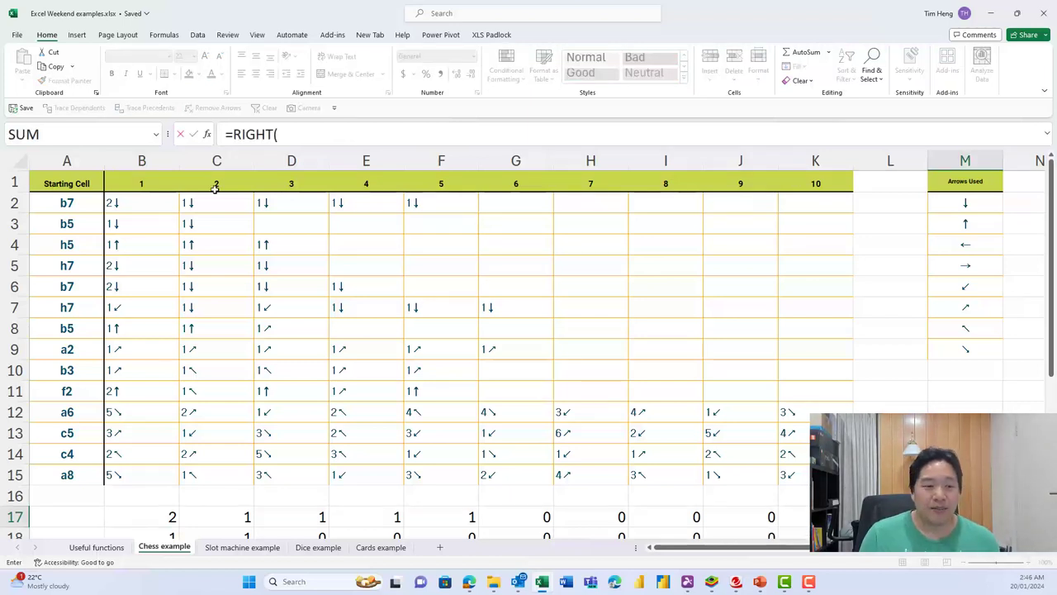
drag(144, 207, 815, 475)
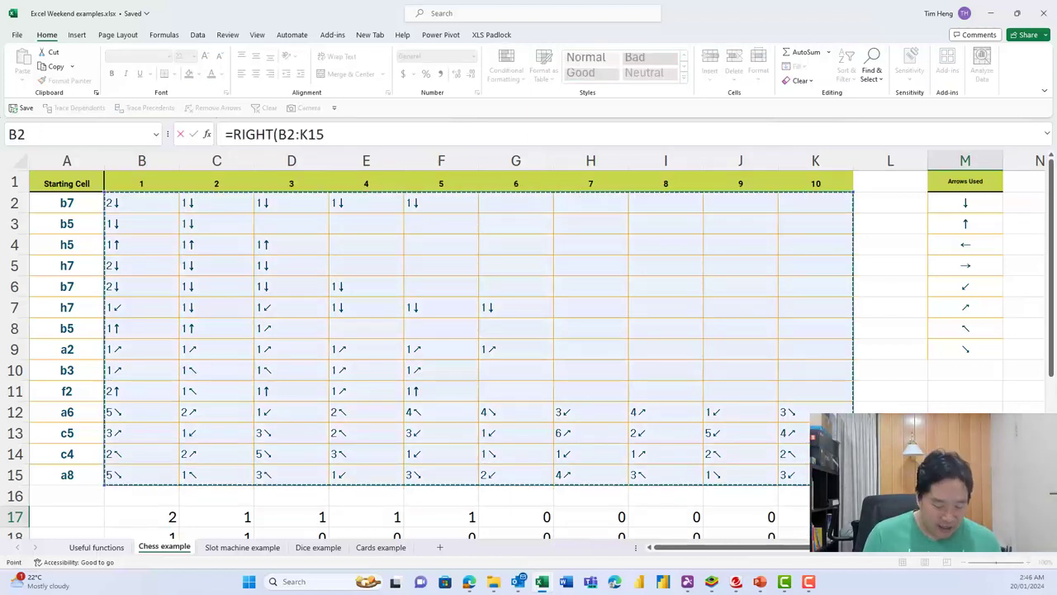
text(,1)
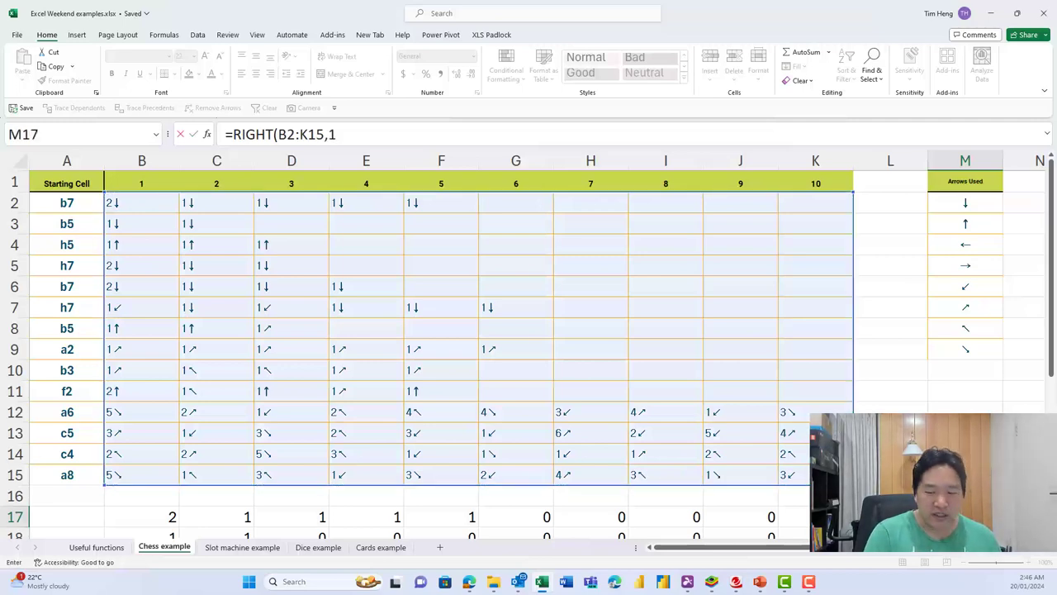
text())
key(Return)
Move through the spilled arrow grid down to its last row and first column.
key(Up)
key(Right)
key(Right)
key(Right)
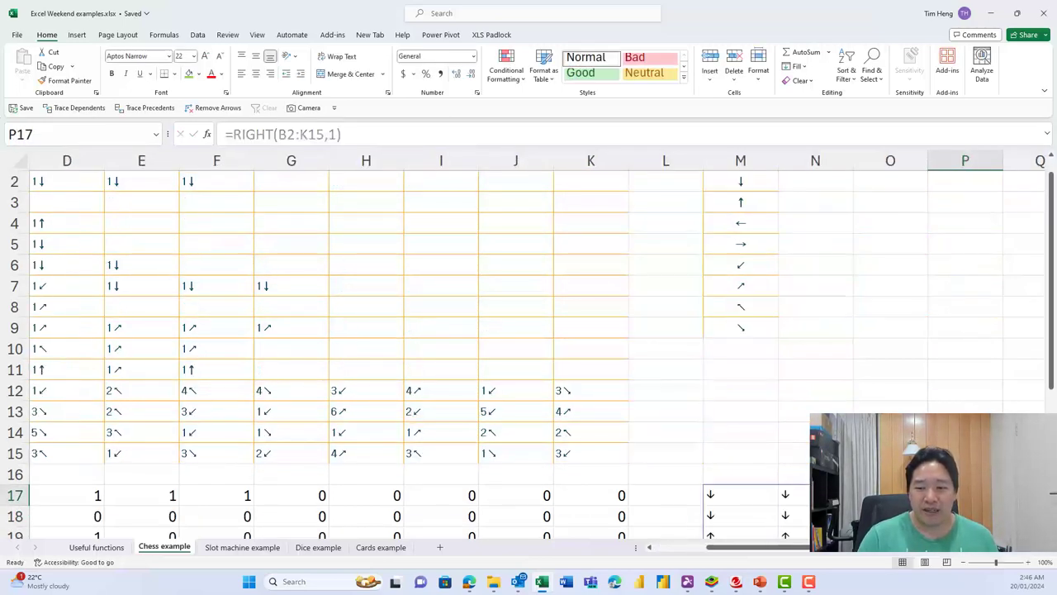
key(Right)
key(Right)
key(Down)
key(Left)
key(Down)
key(Left)
key(Left)
key(Down)
key(Down)
key(Down)
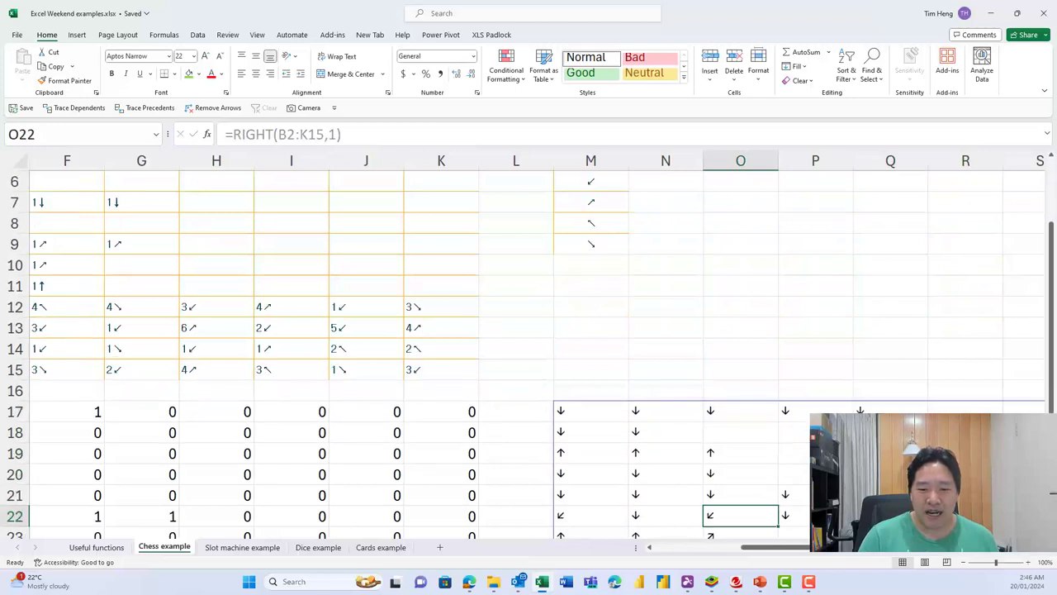
key(Down)
key(Down)
key(Down)
key(Down)
key(Down)
key(Down)
key(Down)
key(Down)
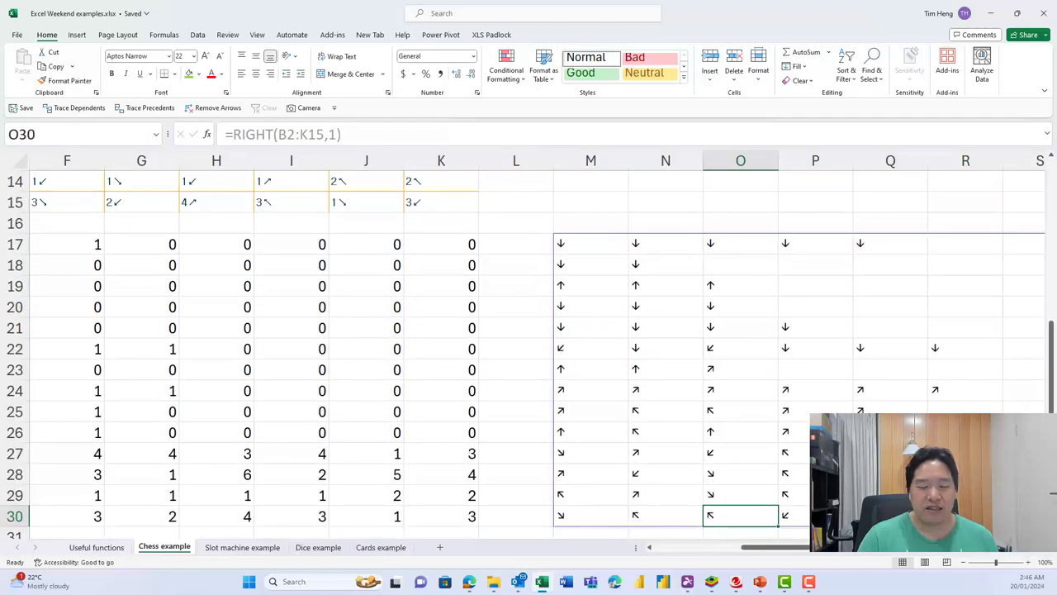
key(Left)
key(Left)
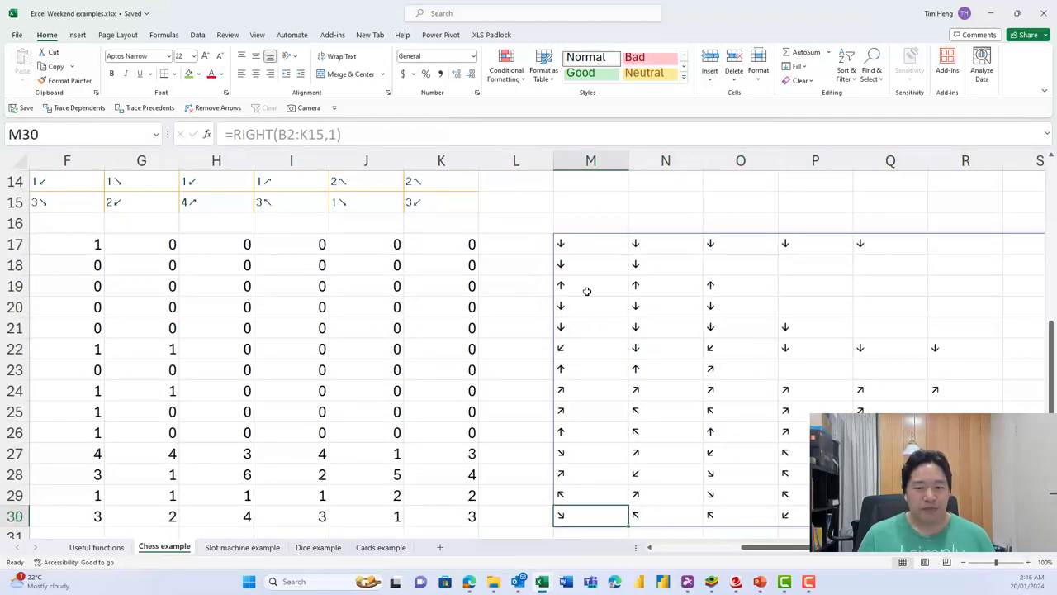
Compare the arrow grid with the matching rows of step counts in B17:K30.
click(429, 240)
key(ctrl+Left)
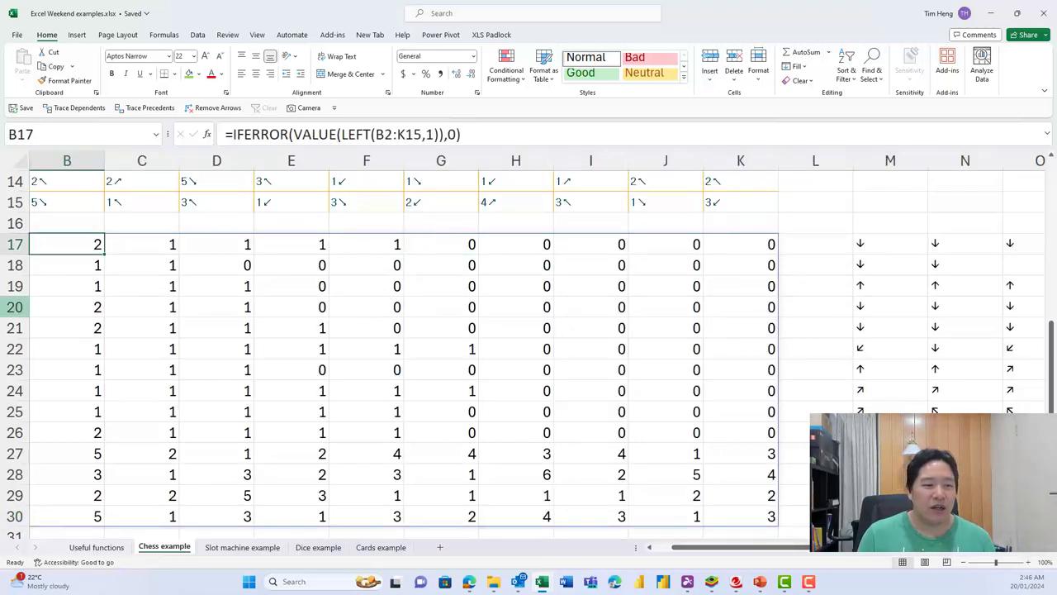
click(63, 195)
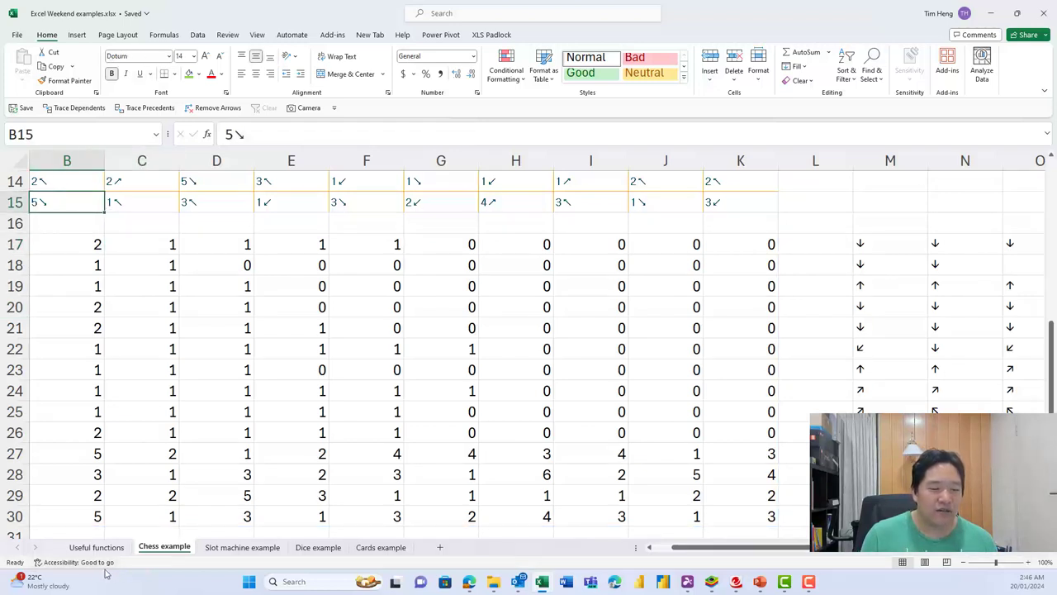
click(91, 518)
key(ctrl+Right)
key(ctrl+Right)
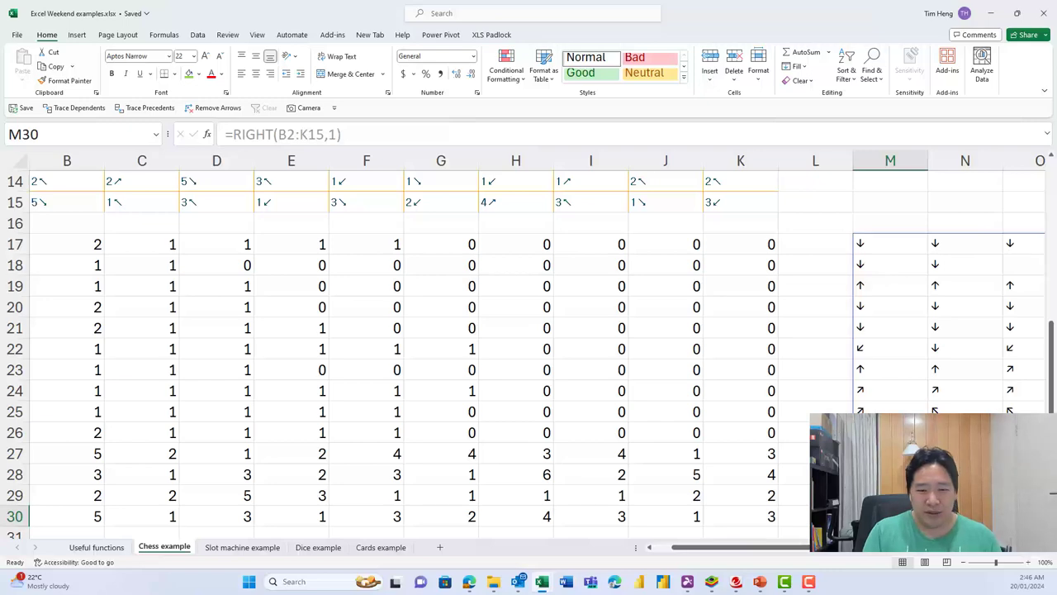
Select the eight arrows in Arrows Used and move to heading cell N1 beside them.
scroll(891, 341, up, 5)
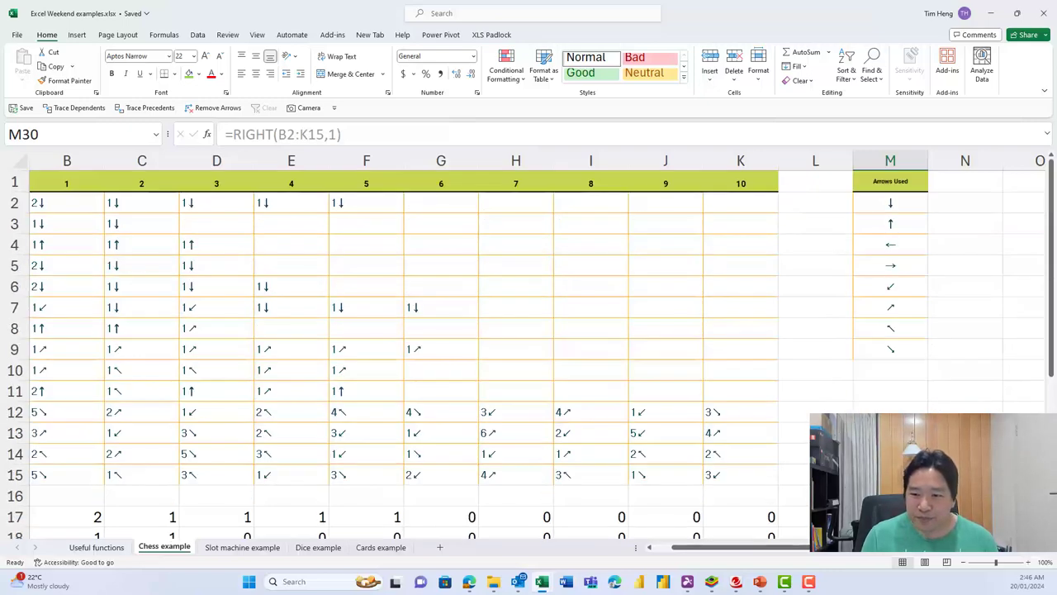
click(913, 206)
drag(914, 207, 908, 345)
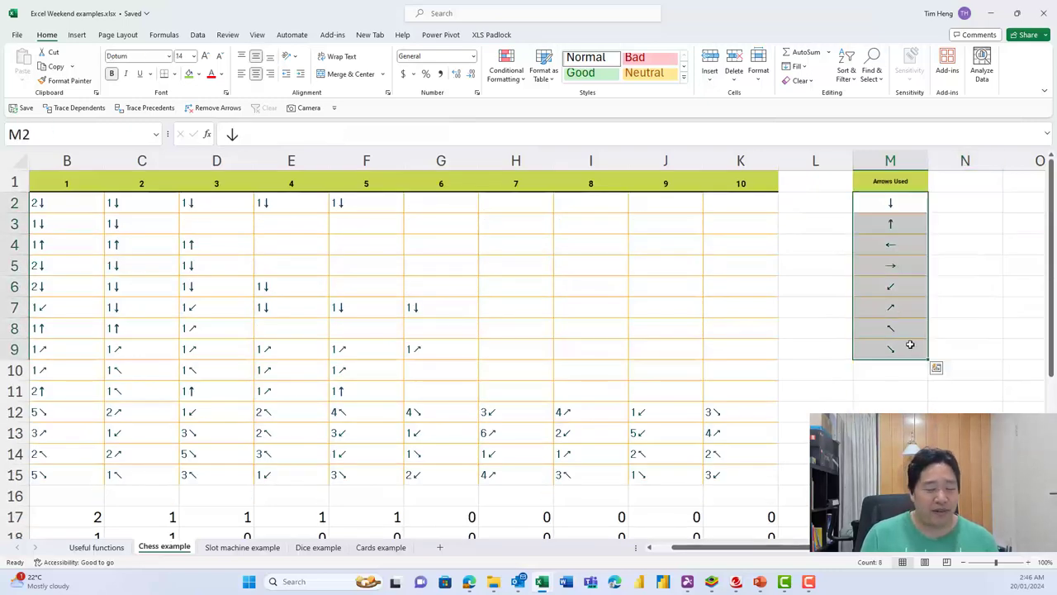
key(Right)
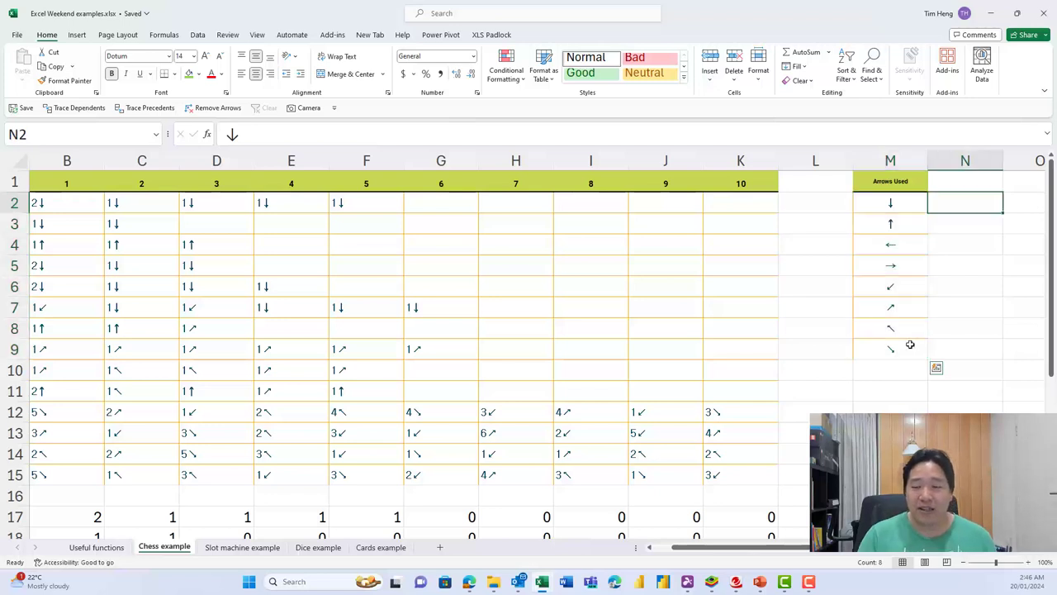
key(Right)
scroll(910, 345, right, 2)
key(Up)
key(Left)
Add the headings Rows in N1 and Columns in O1.
text(Rows)
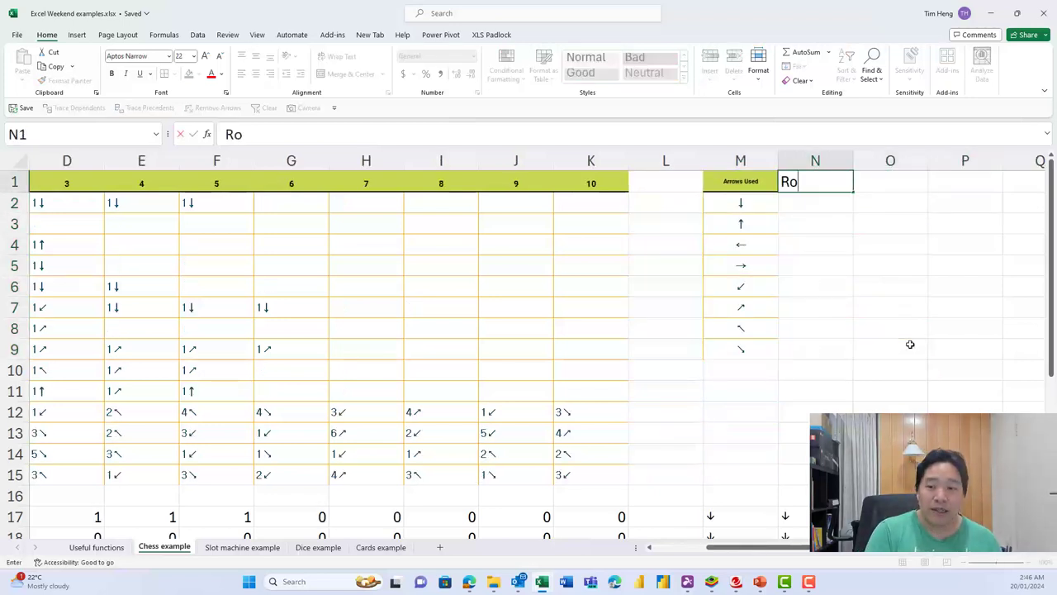
key(Return)
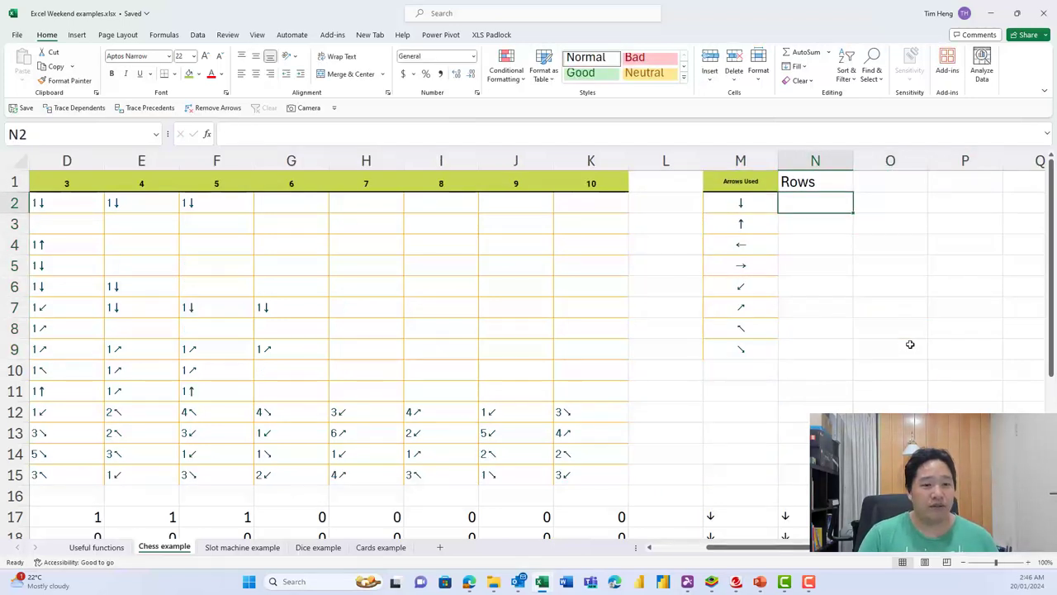
key(Right)
key(Up)
text(Columns)
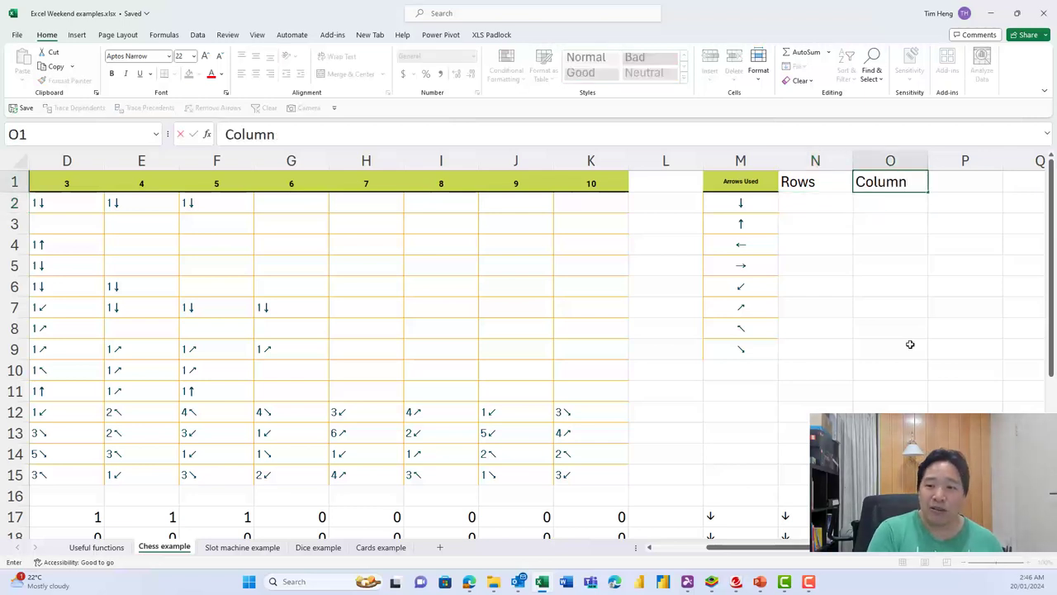
key(Return)
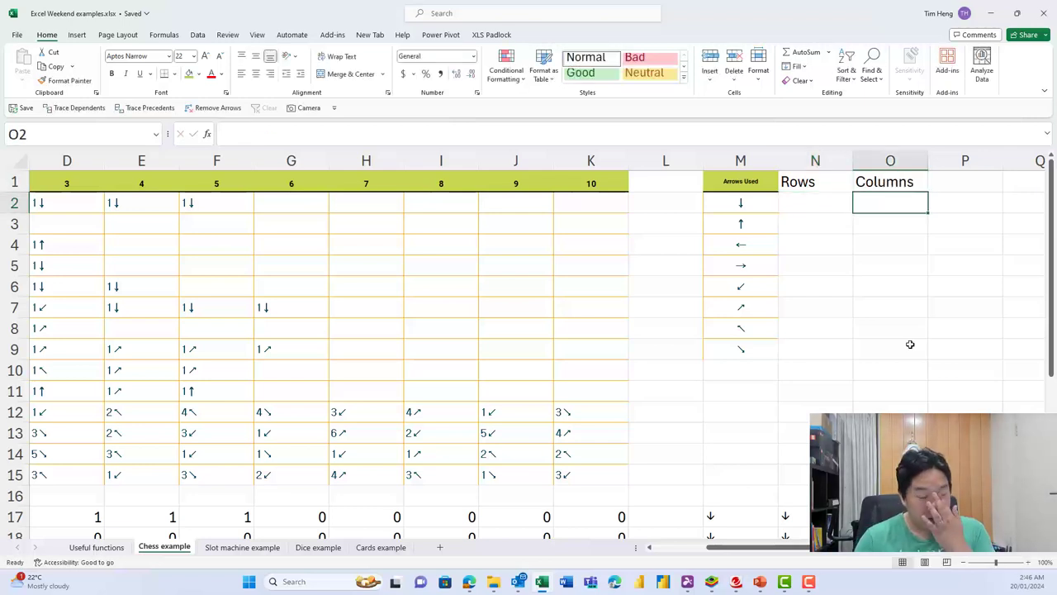
Enter offsets 1, 0 for the down arrow and -1, 0 for the up arrow.
key(Left)
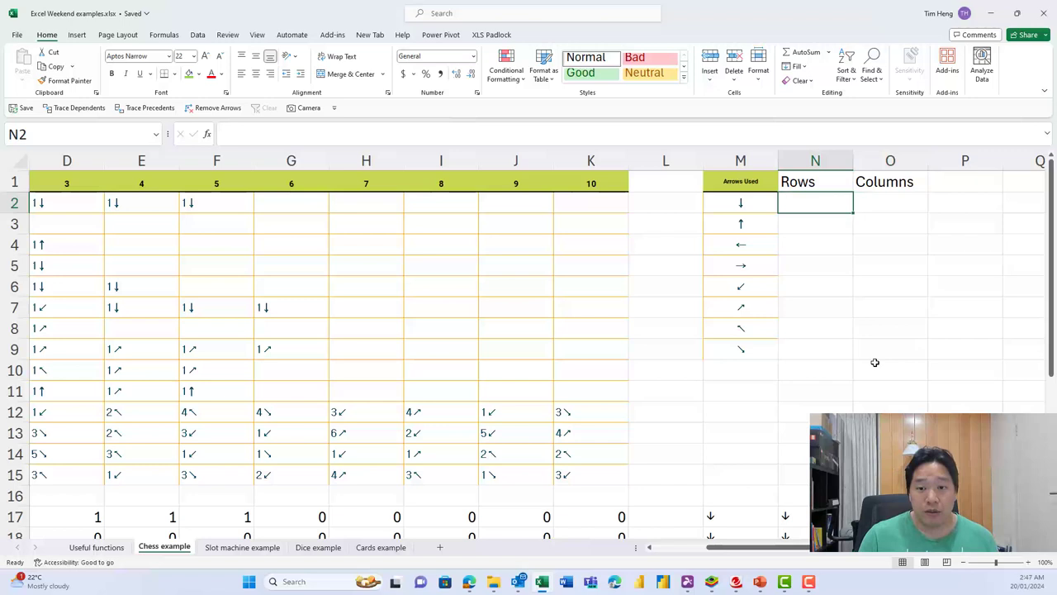
click(757, 204)
click(796, 202)
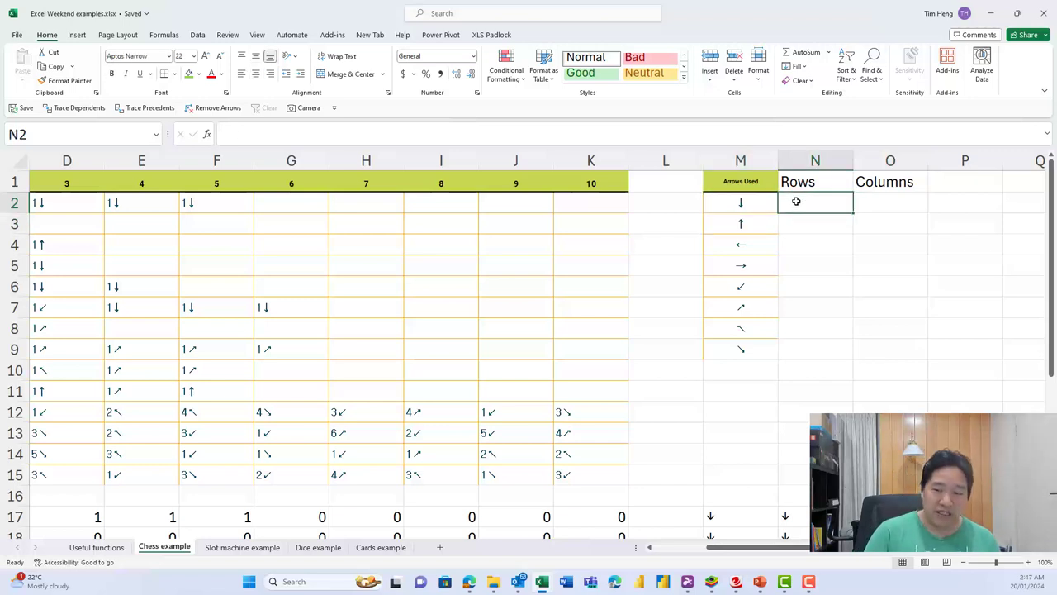
text(1)
key(Right)
text(0)
key(Down)
key(Left)
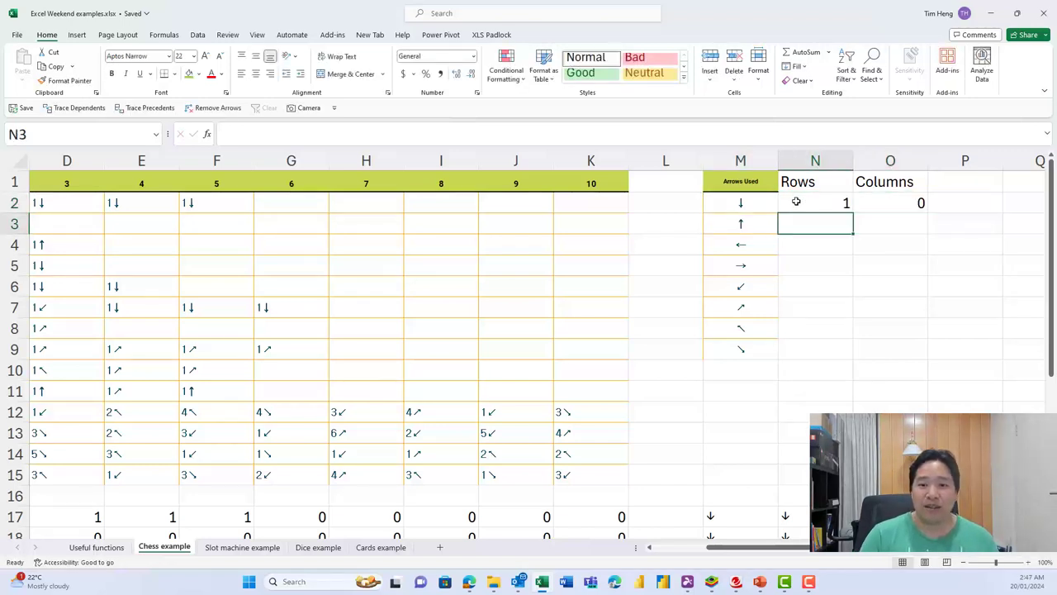
text(-1)
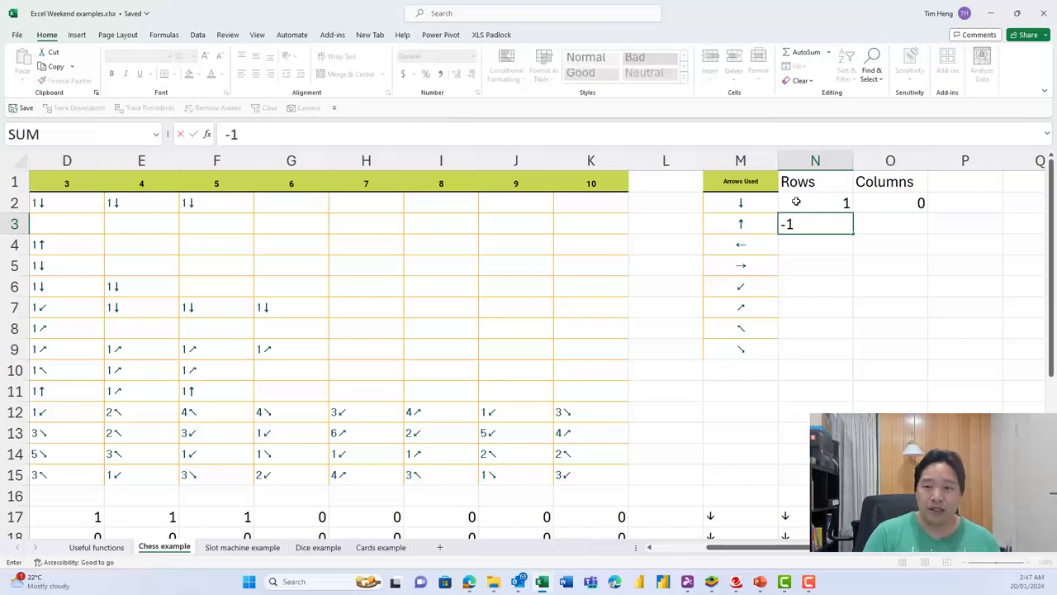
key(Right)
text(0)
key(Down)
Enter offsets 0, -1 for the left arrow and 0, 1 for the right arrow.
key(Left)
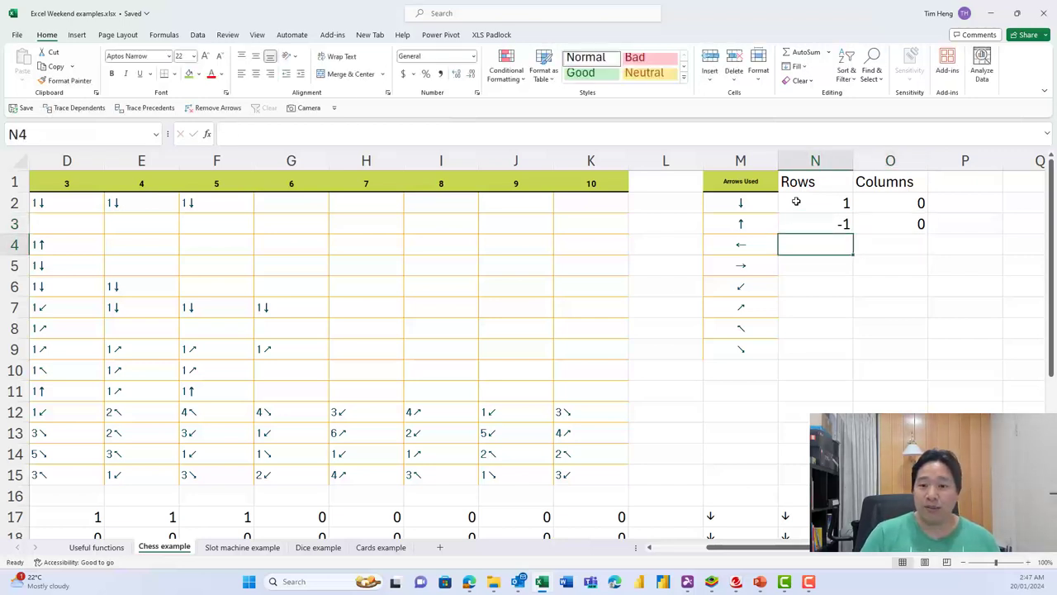
text(0)
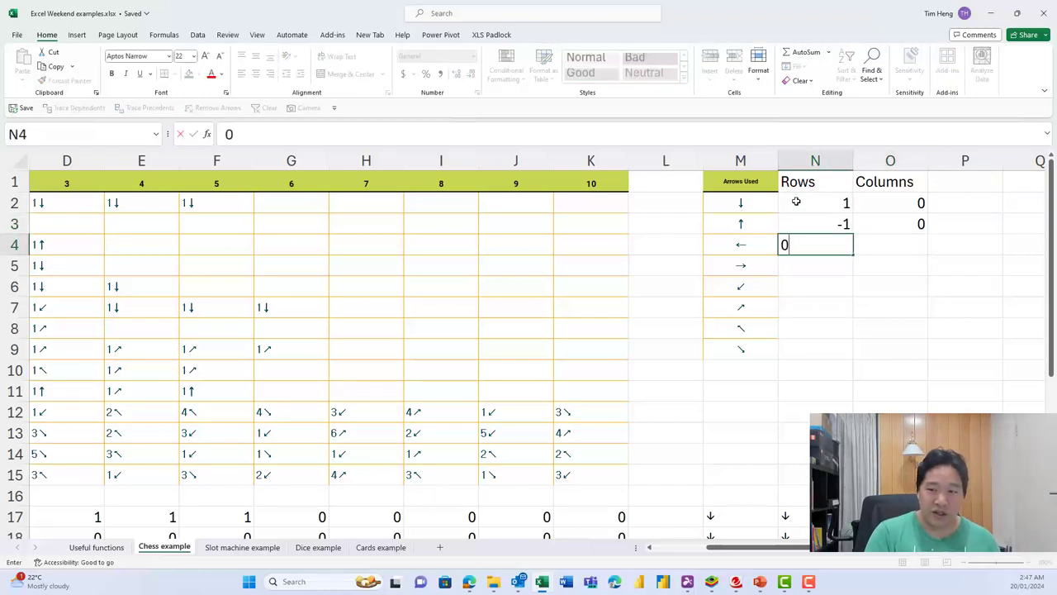
key(Right)
text(-1)
key(Down)
key(Left)
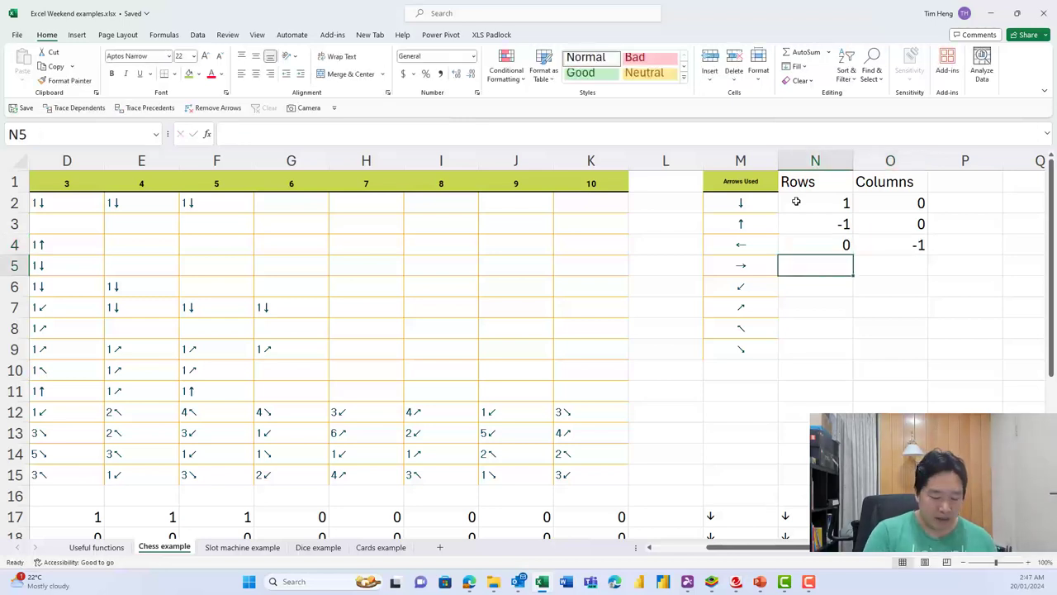
text(0)
key(Right)
text(1)
key(Down)
key(Left)
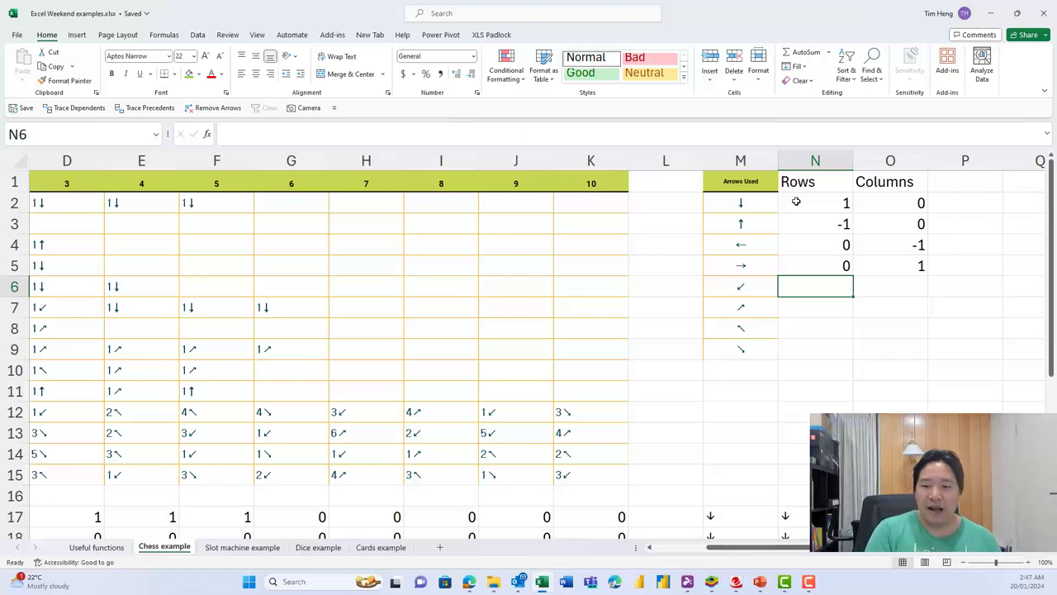
Enter offsets 1, -1 for the down-left arrow and -1, 1 for the next arrow.
text(1)
key(Right)
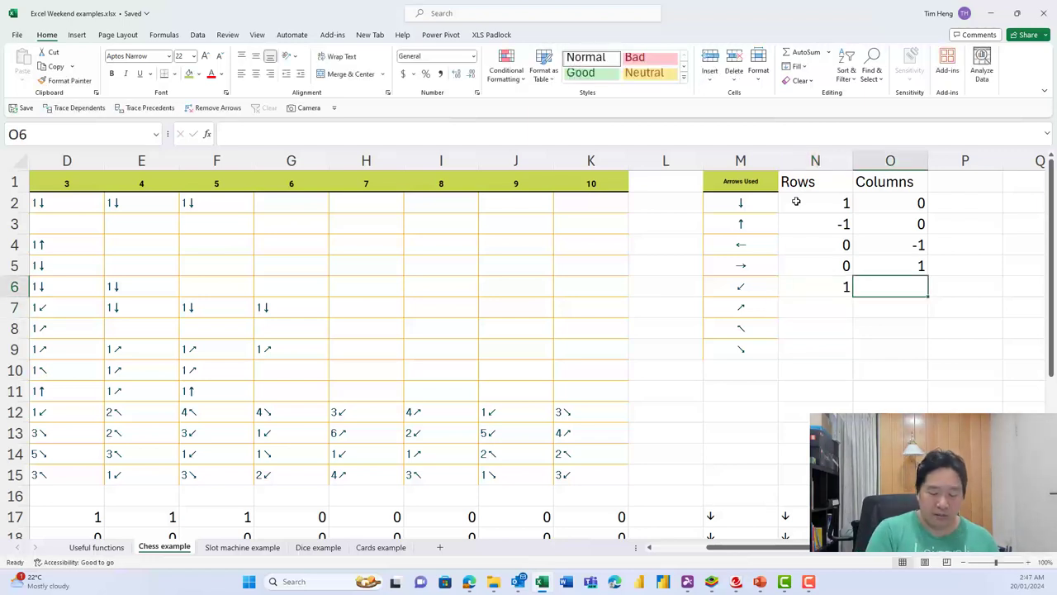
text(-1)
key(Down)
key(Up)
key(Left)
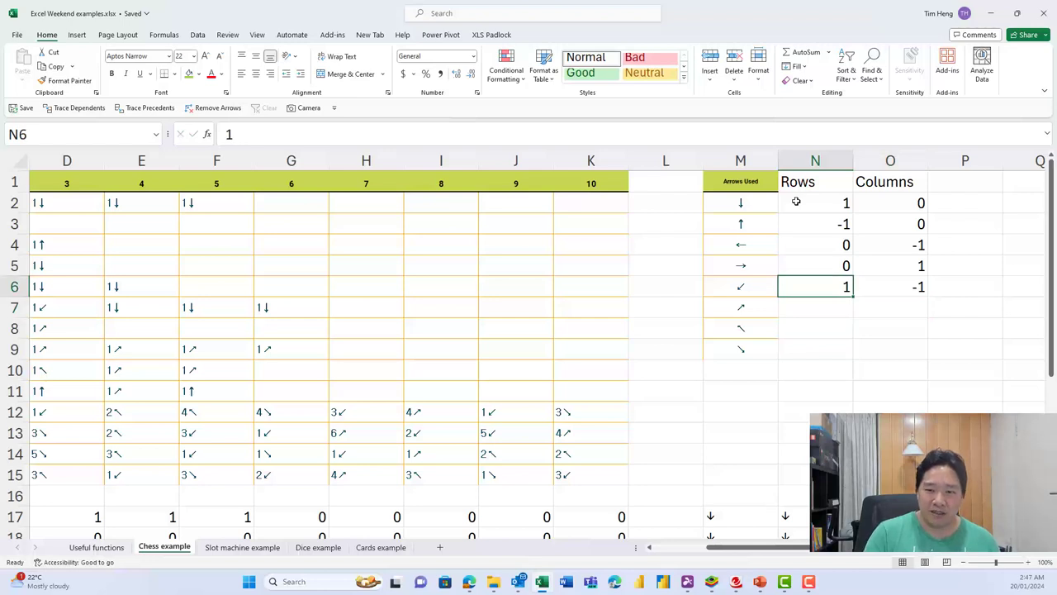
key(Down)
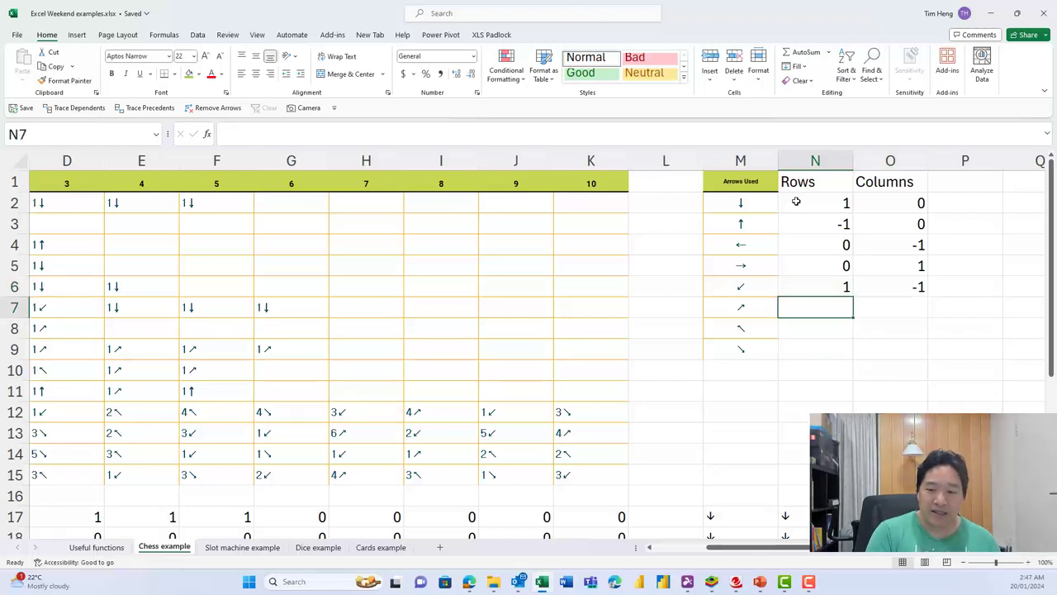
text(-1)
key(Down)
key(Right)
key(Up)
text(1)
key(Down)
key(Left)
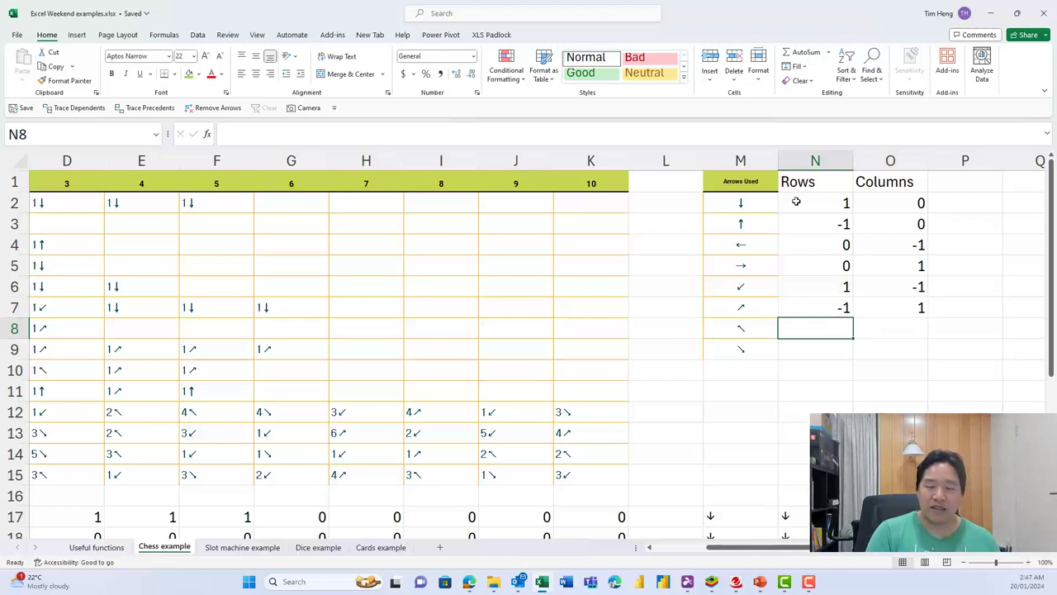
Enter offsets -1, -1 for the next arrow and row offset 1 for the last arrow.
text(-1)
key(Right)
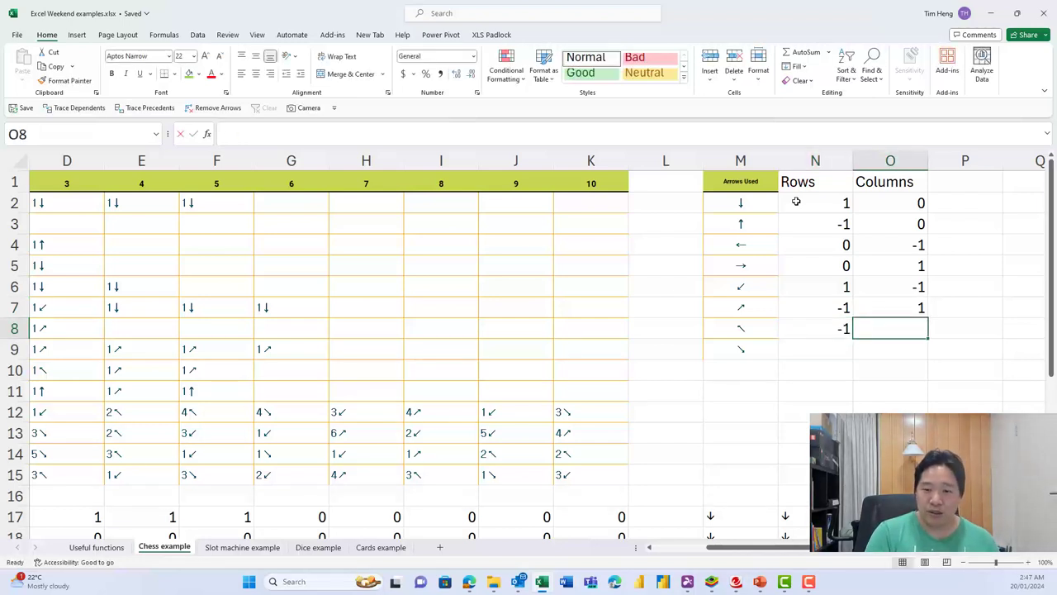
text(-1)
key(Return)
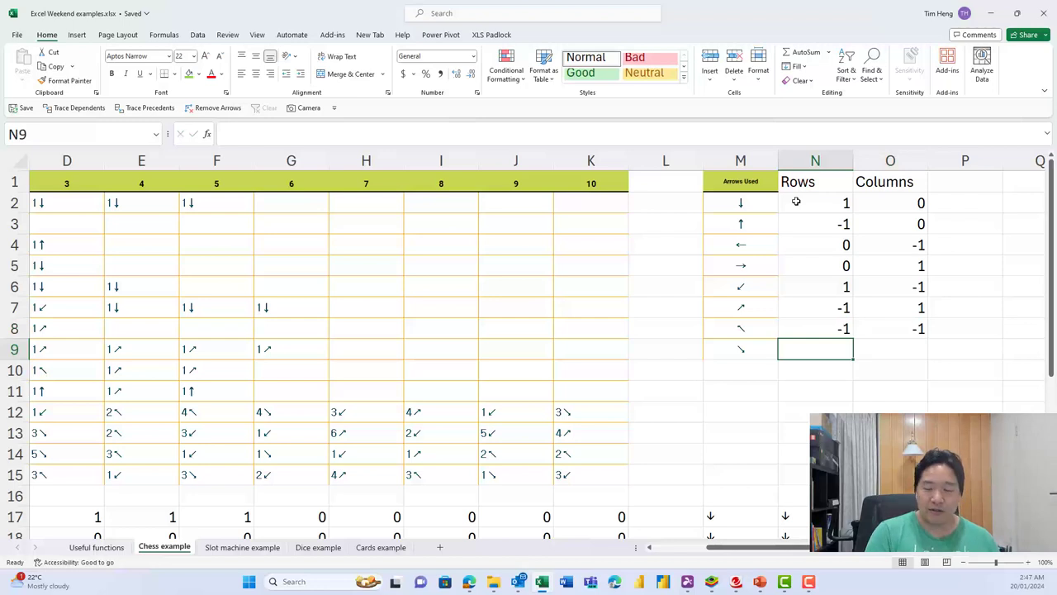
text(1)
key(Right)
text(1)
key(Right)
key(Down)
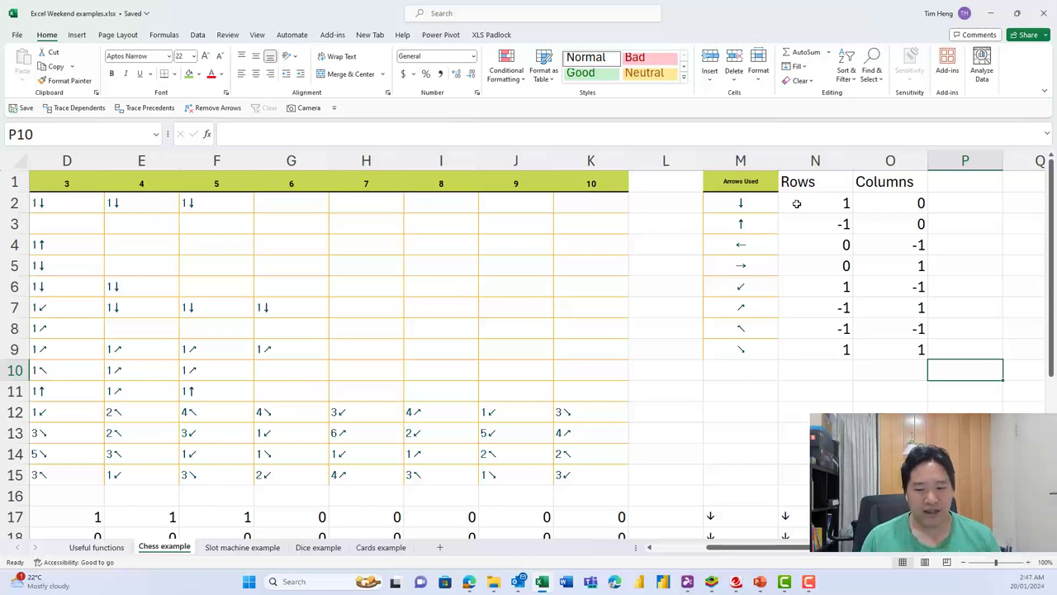
click(712, 514)
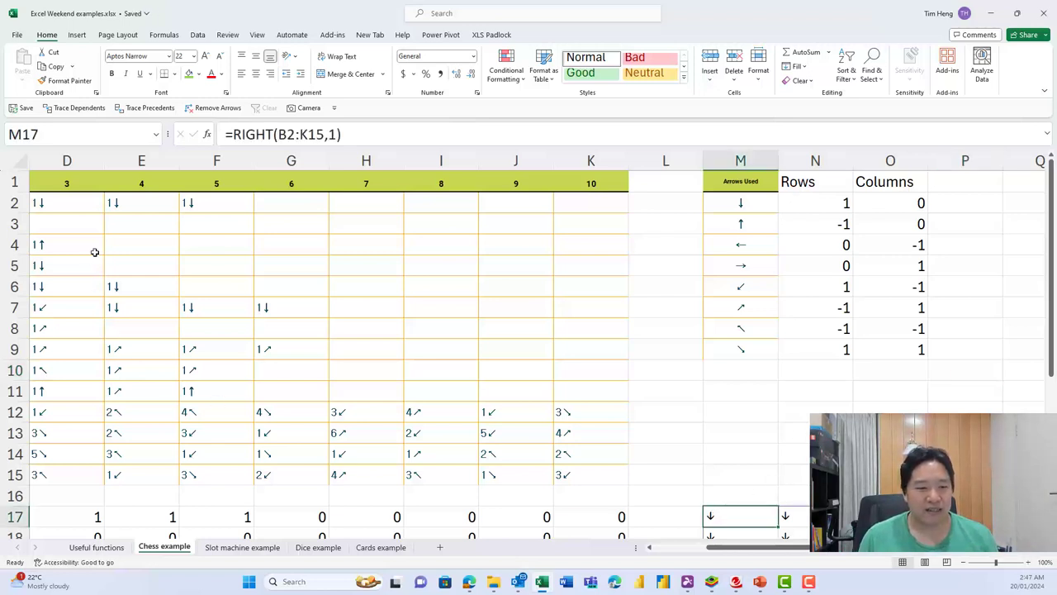
drag(66, 207, 603, 471)
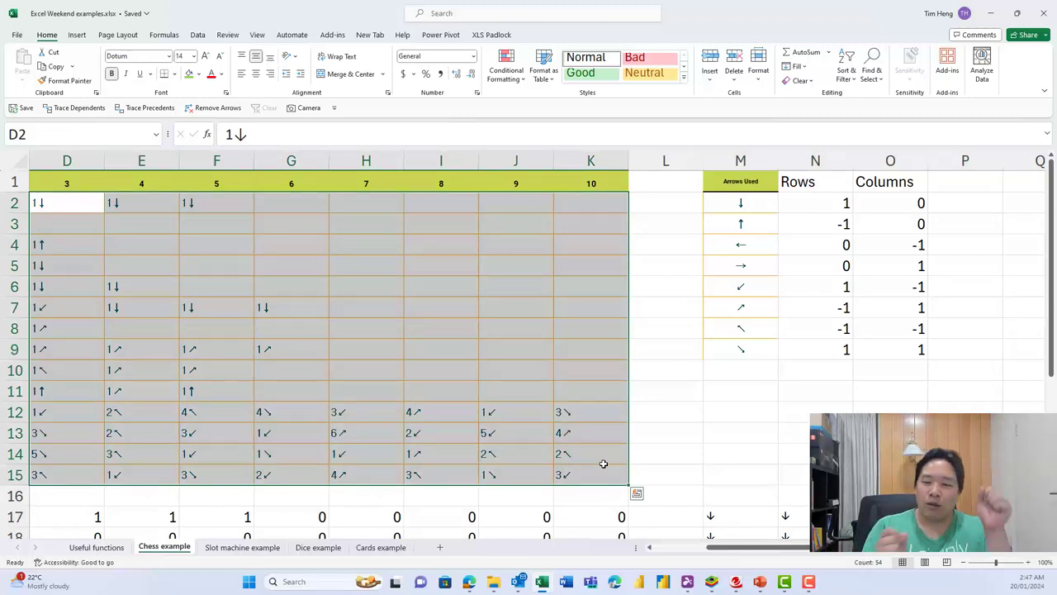
click(709, 515)
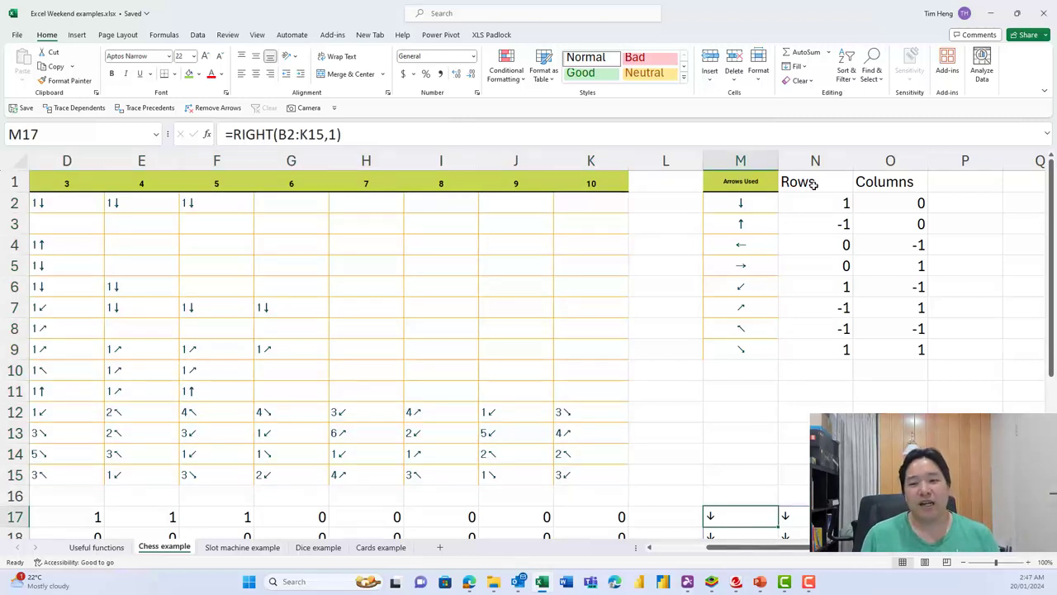
drag(740, 181, 900, 354)
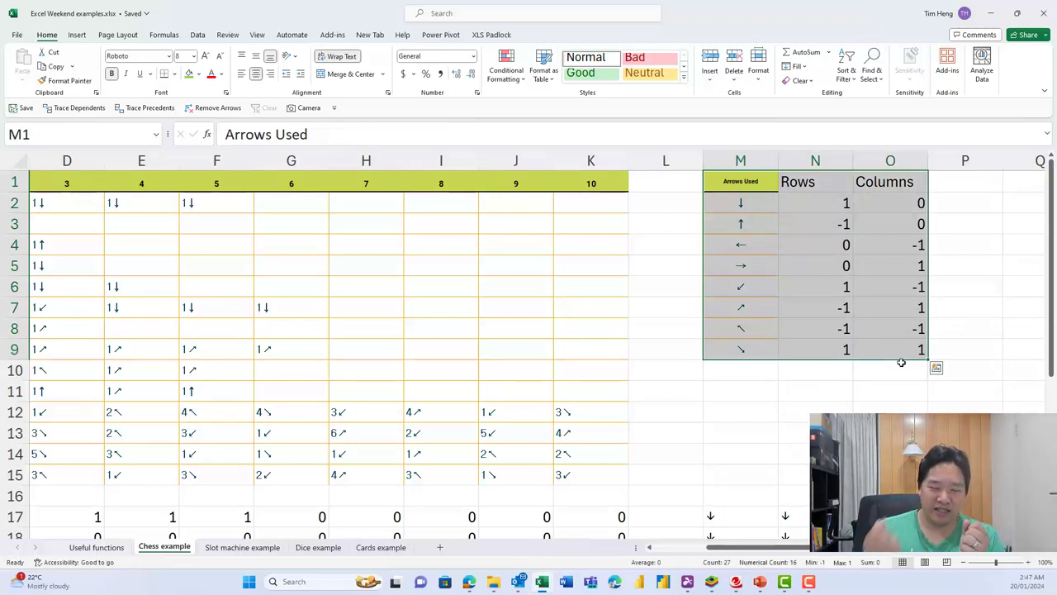
click(747, 516)
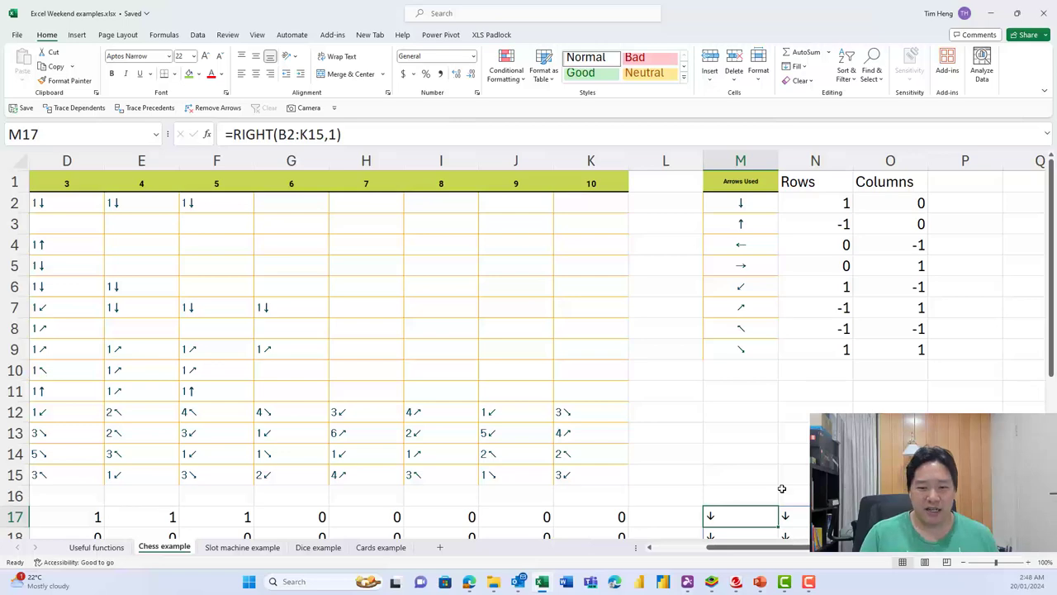
Label M32 as Rows below the arrow grid and prepare M33 for the lookup formula.
key(ctrl+Down)
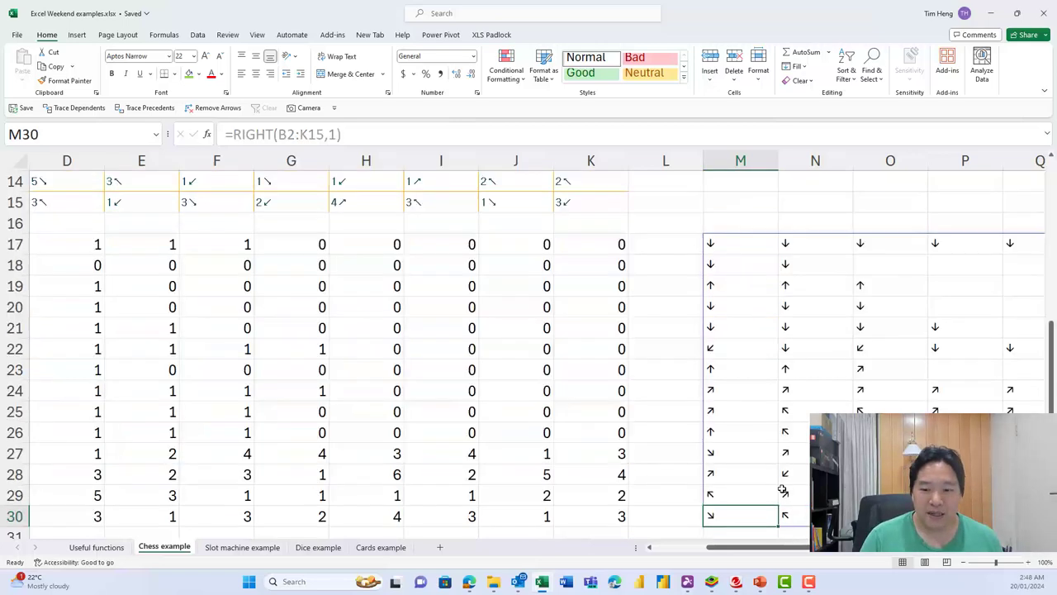
key(Down)
key(Down)
text(Rows)
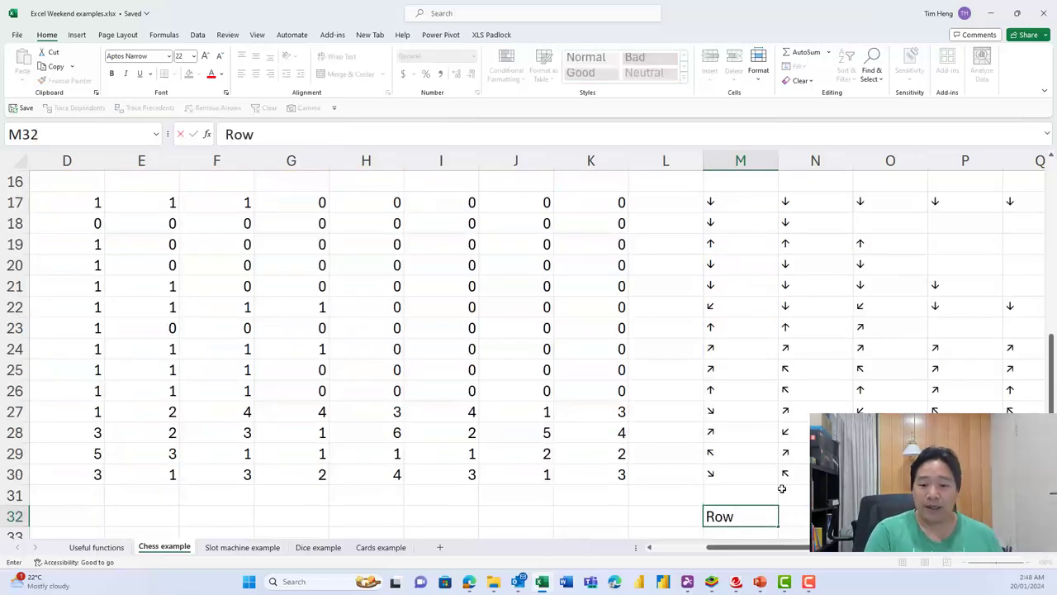
key(Return)
text(=)
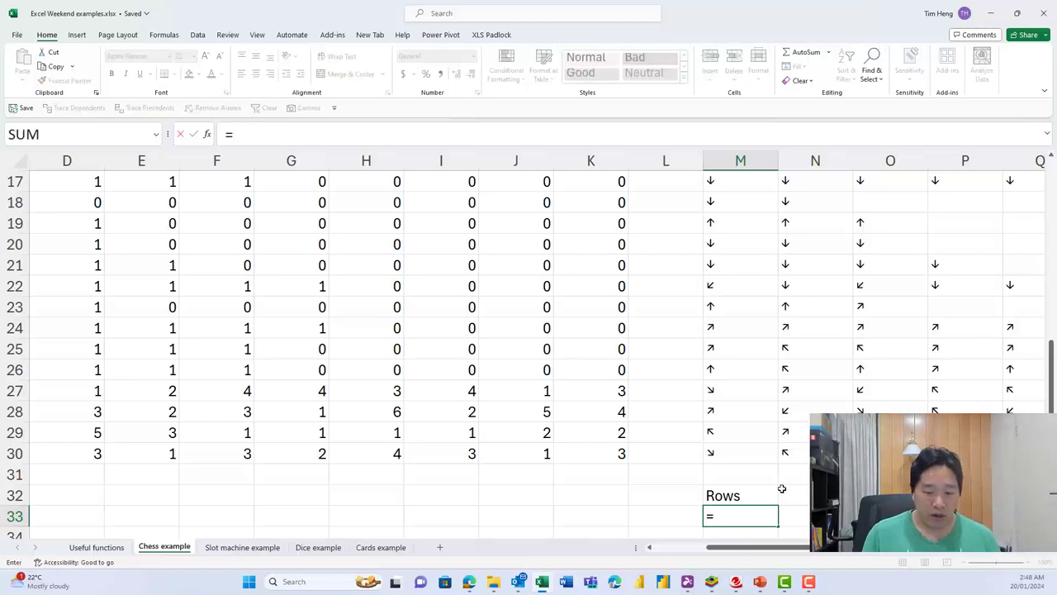
text(XLOOKUP)
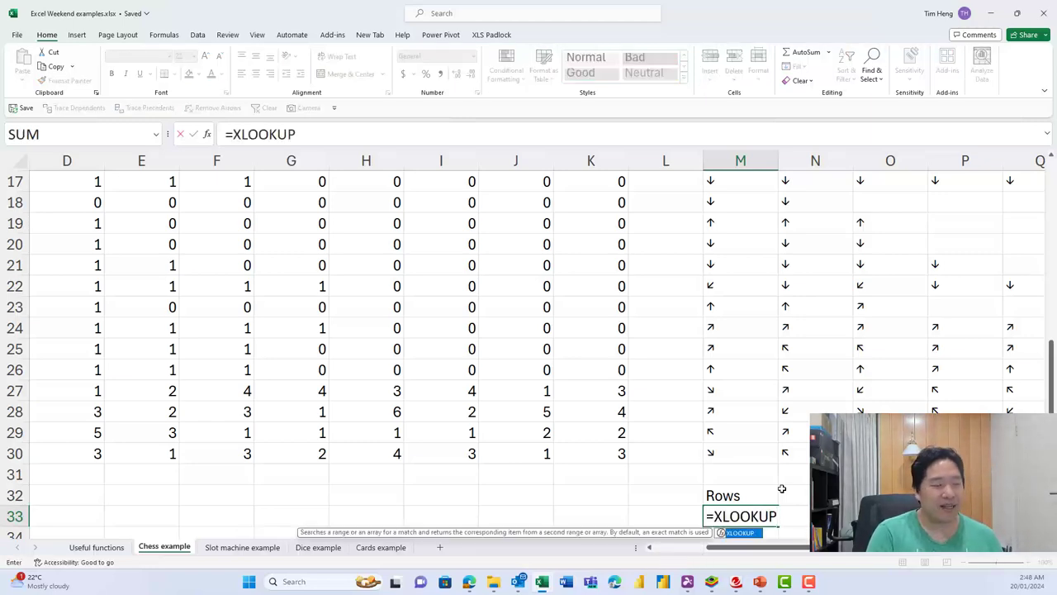
scroll(755, 460, up, 4)
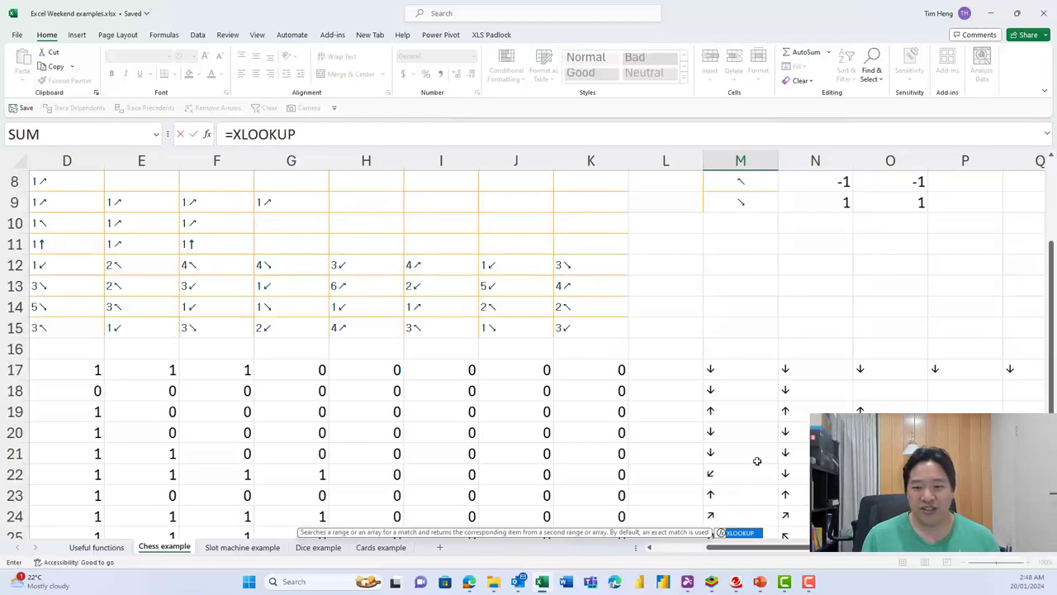
key(Escape)
click(737, 432)
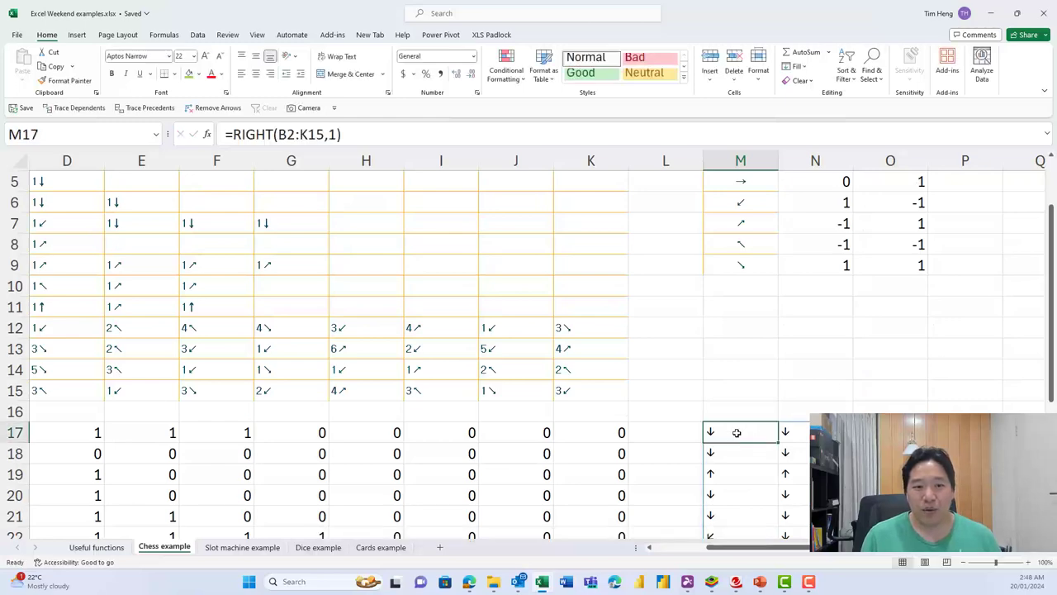
scroll(737, 432, down, 6)
click(750, 387)
double_click(750, 389)
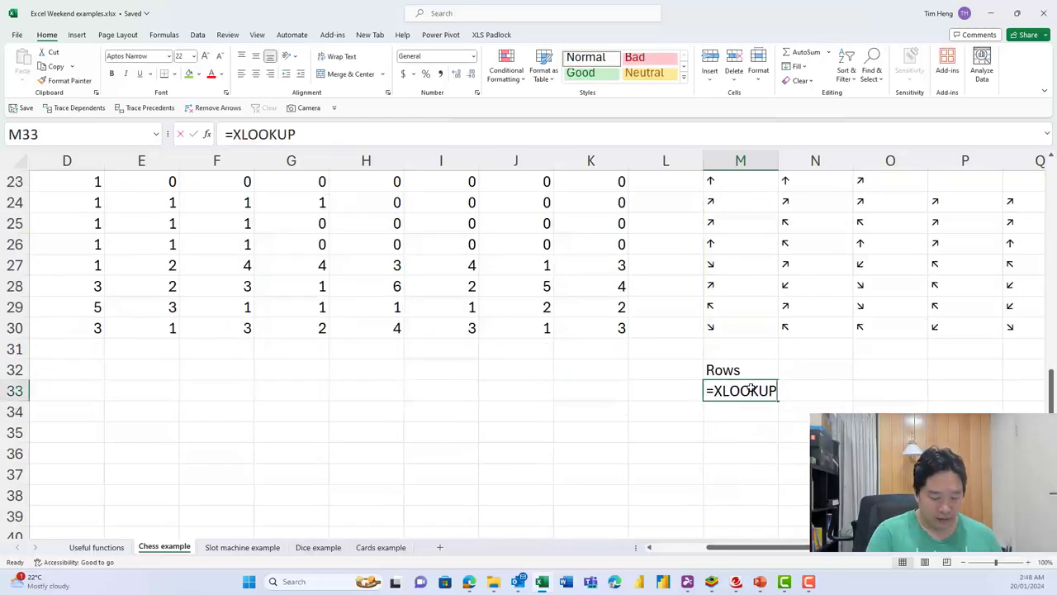
Start =XLOOKUP(M17# in M33, using the spilled arrow grid as lookup value.
text(=XLOOKUP()
scroll(750, 369, up, 5)
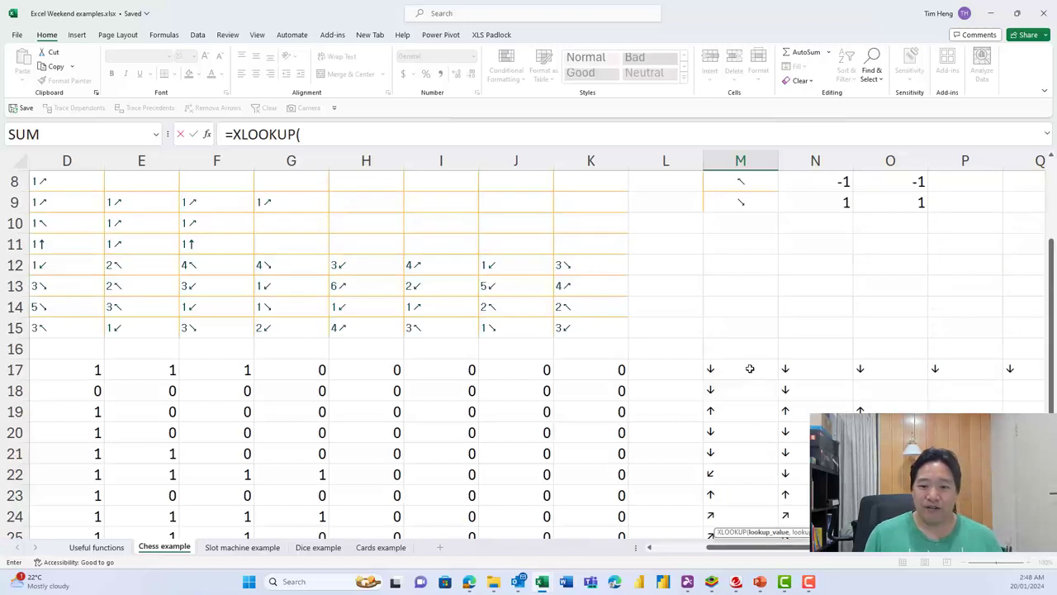
click(750, 369)
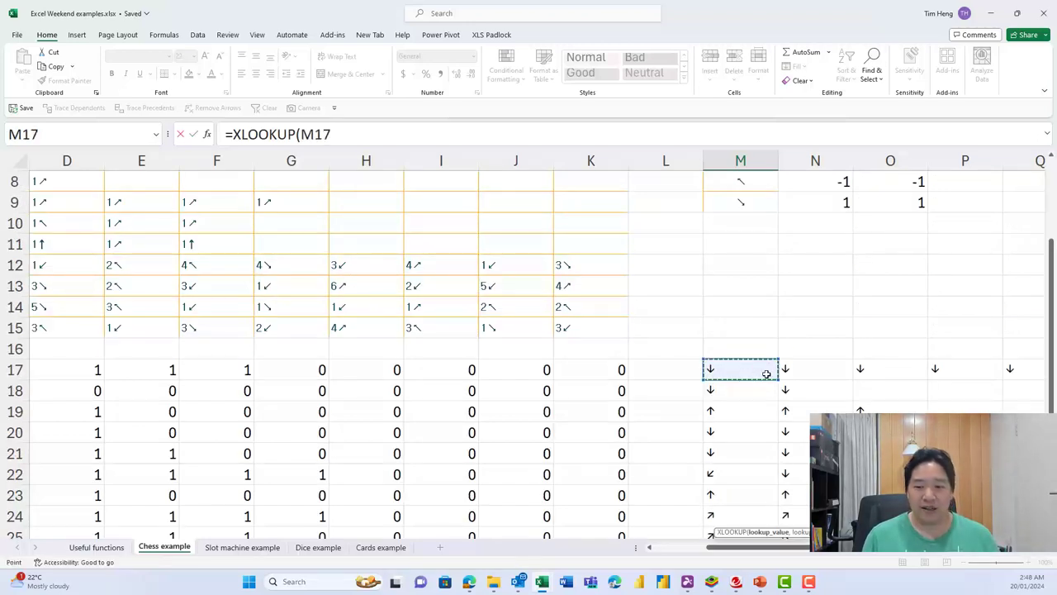
text(#)
scroll(766, 376, up, 3)
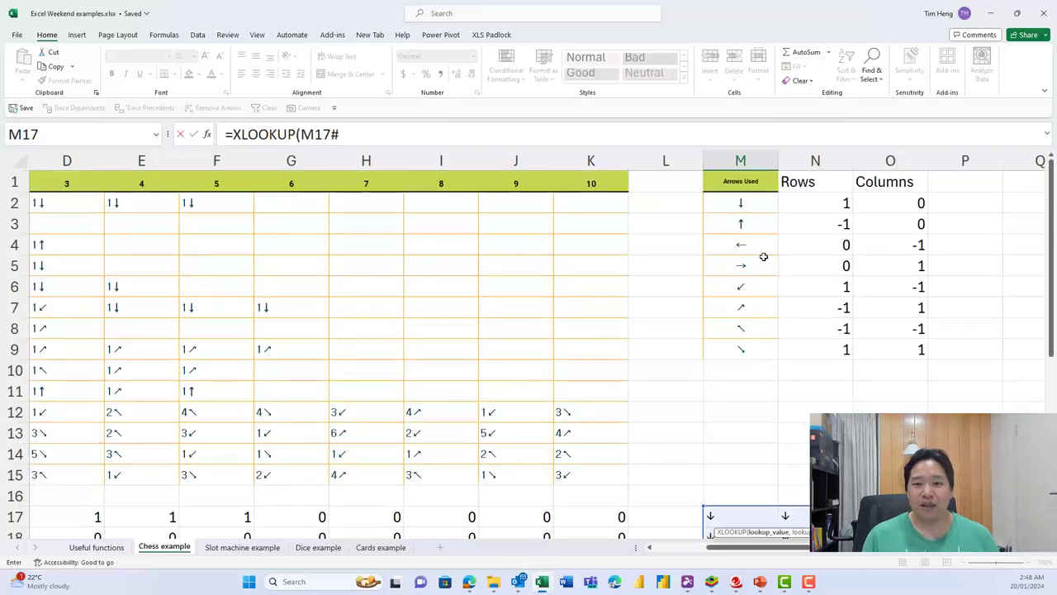
click(755, 203)
click(539, 323)
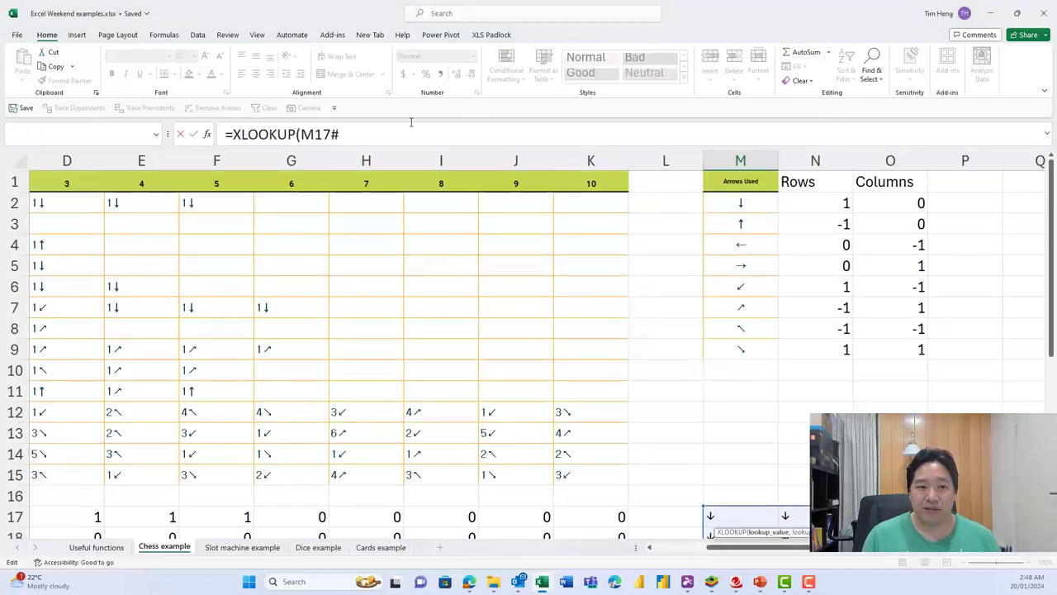
Complete the XLOOKUP with lookup range $M$2:$M$9 and return range N2:N9.
text(,)
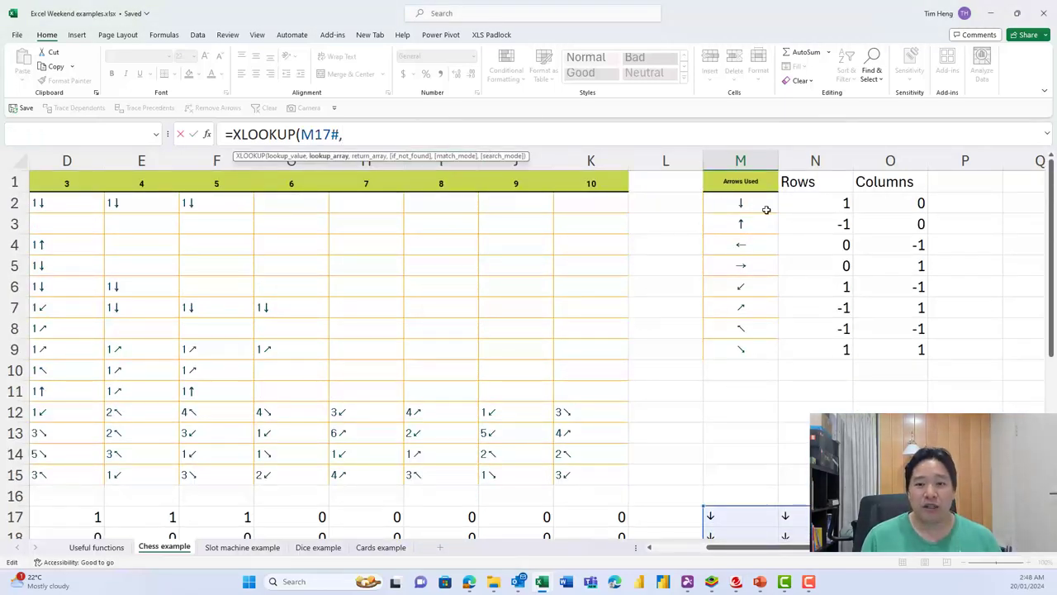
drag(763, 205, 770, 352)
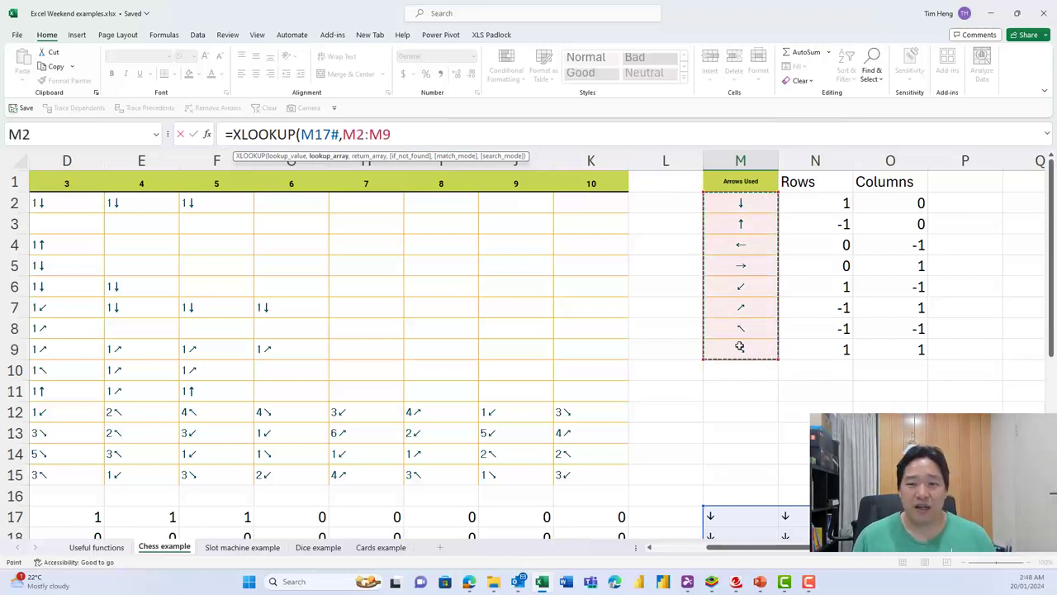
key(F4)
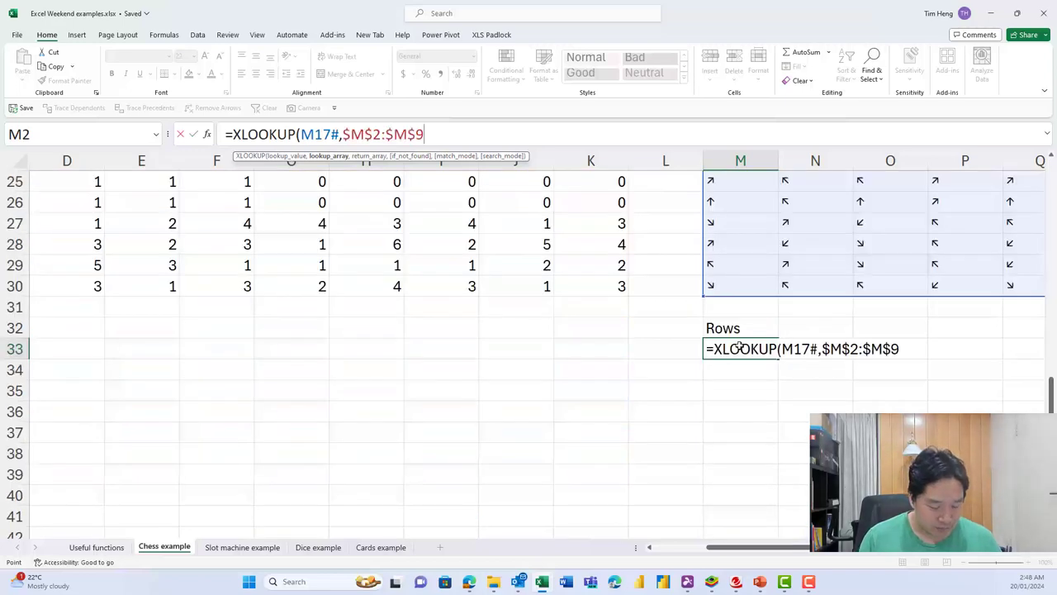
text(,)
scroll(884, 281, up, 8)
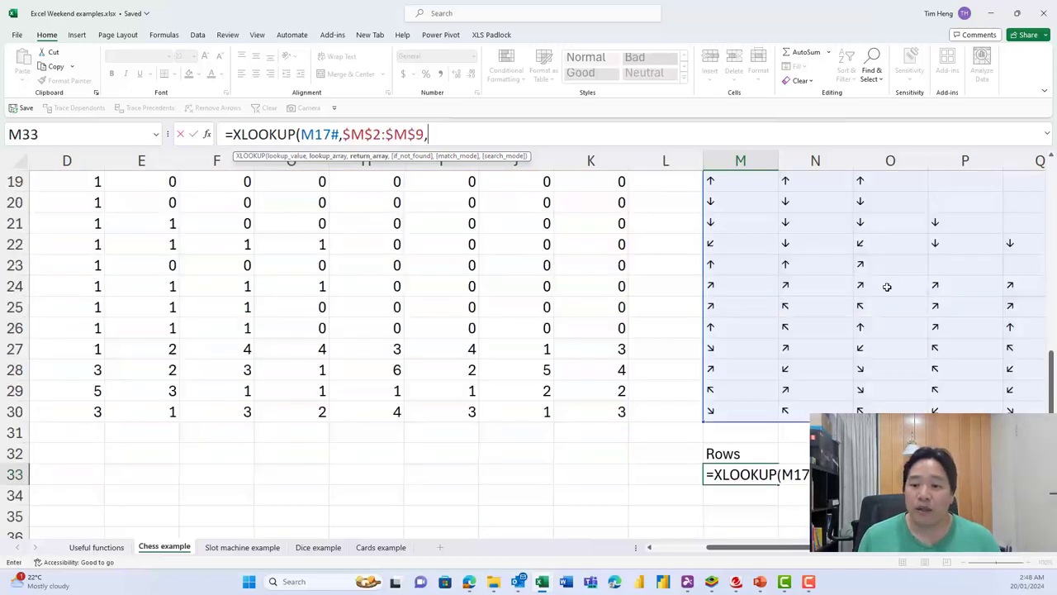
drag(826, 203, 823, 343)
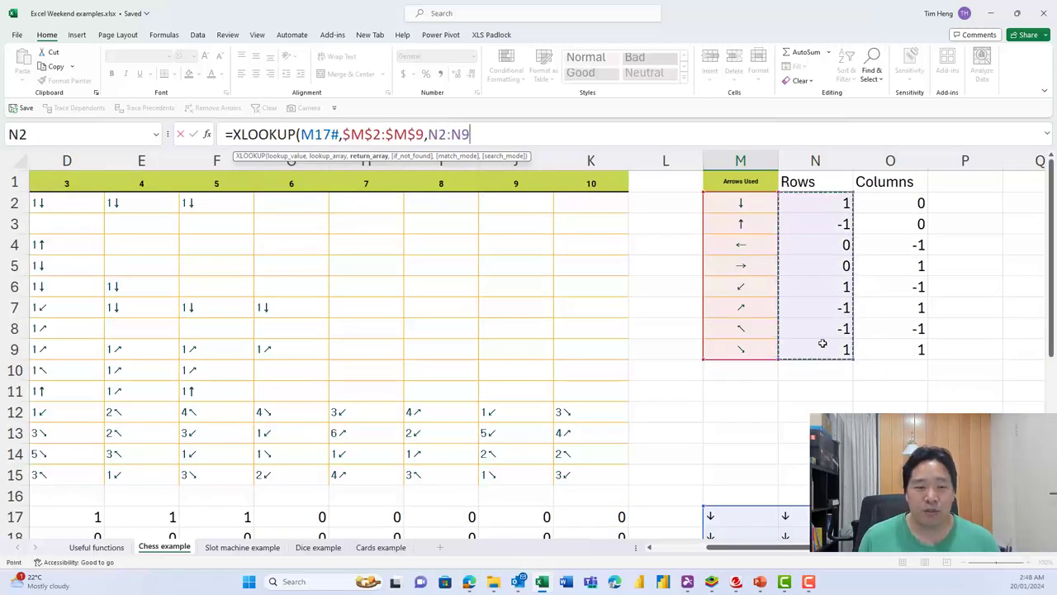
text())
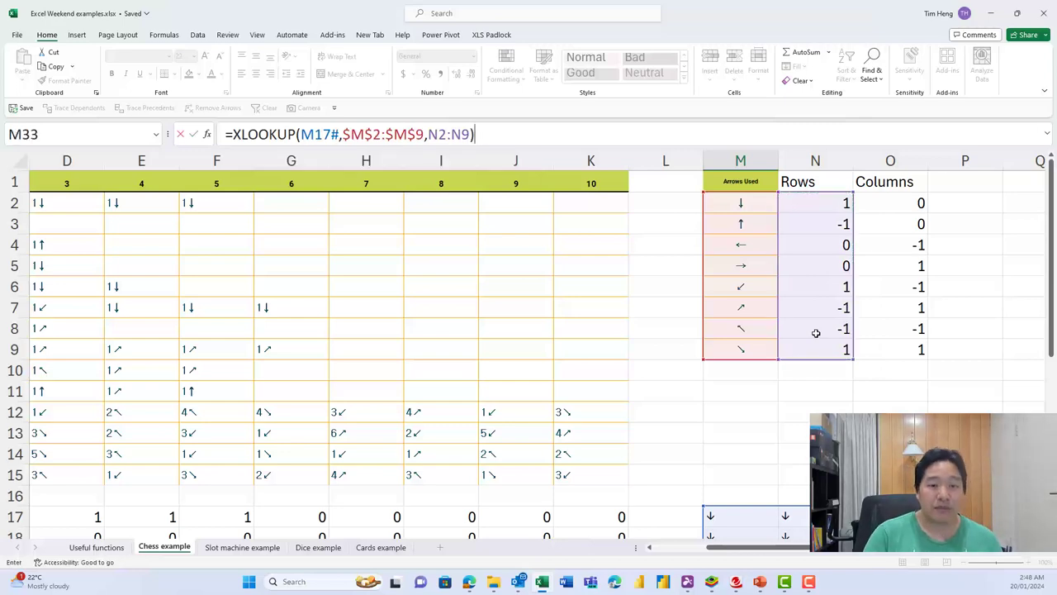
key(Return)
After spotting #N/A results, add a 0 fallback to make =XLOOKUP(M17#,$M$2:$M$9,N2:N9,0).
key(Up)
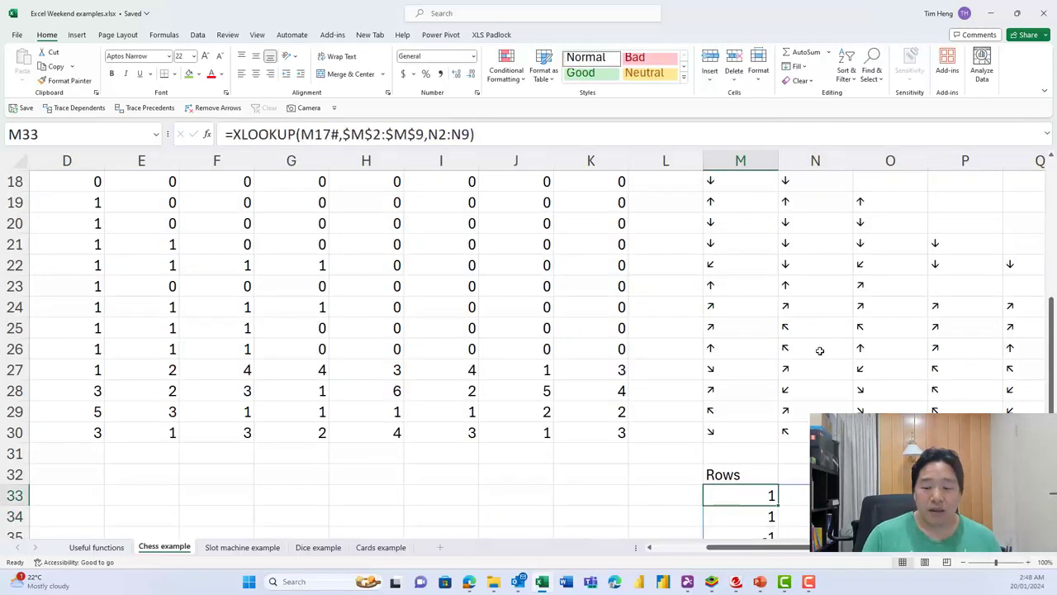
scroll(816, 364, down, 2)
click(893, 396)
click(958, 408)
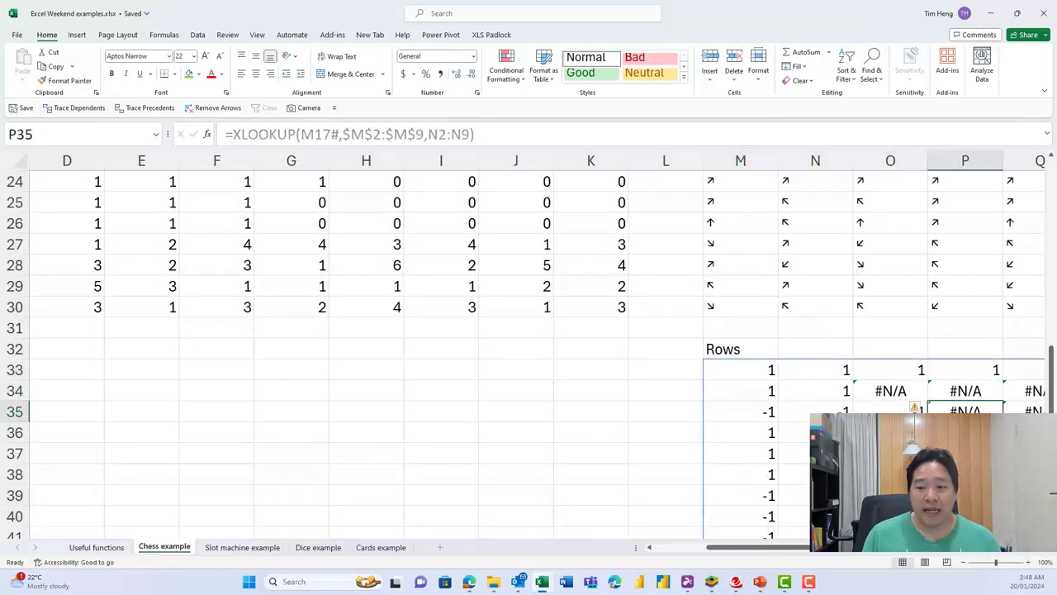
click(965, 432)
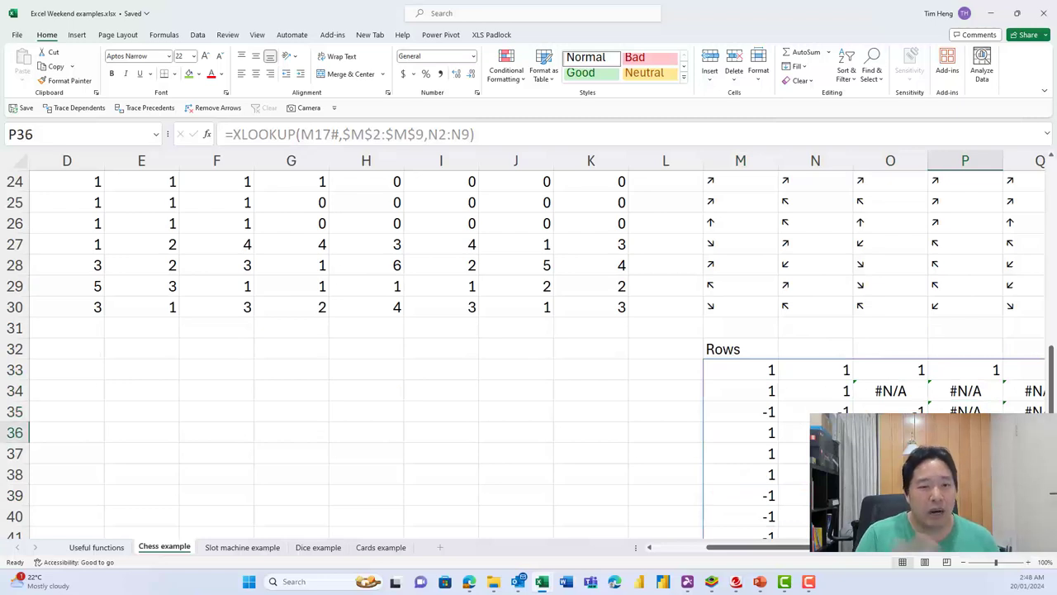
click(769, 432)
click(768, 369)
key(F2)
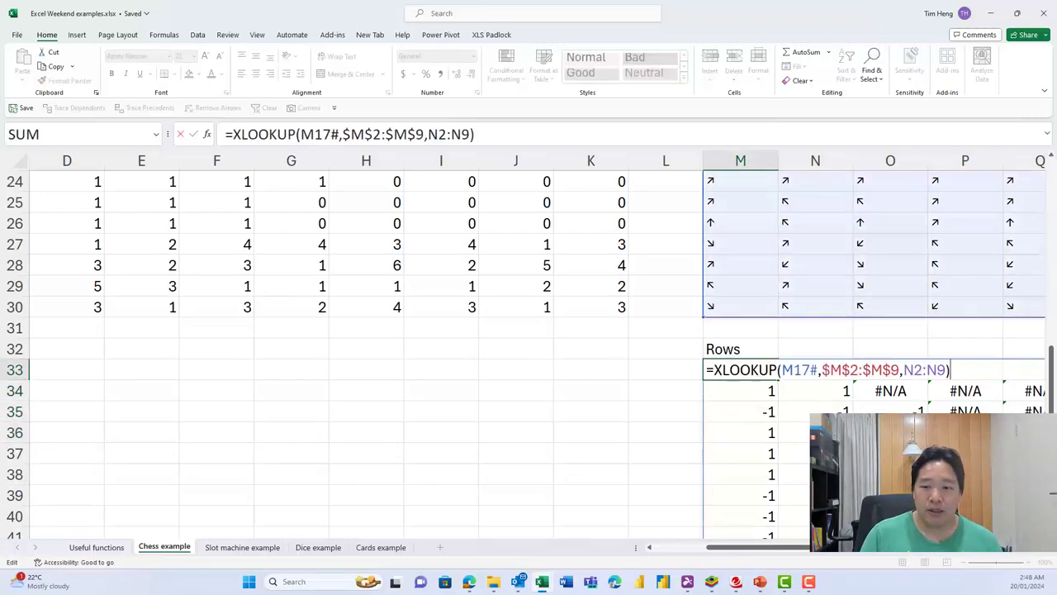
text(,)
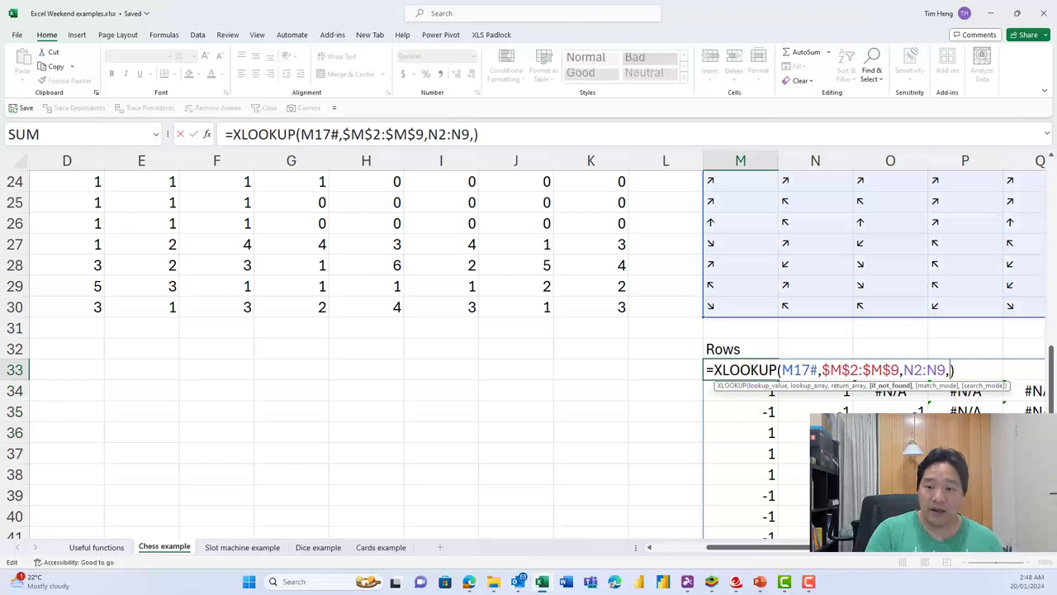
text(0)
key(Return)
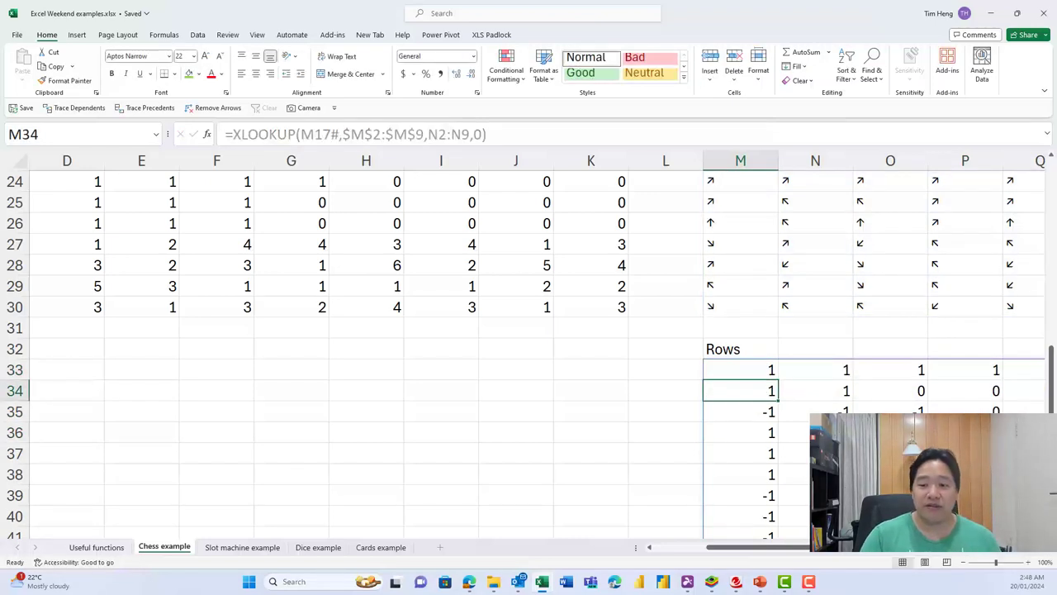
Check the Rows results against the arrow grid down to row 46.
key(Up)
key(Right)
key(Right)
key(Right)
key(Right)
key(Right)
key(Right)
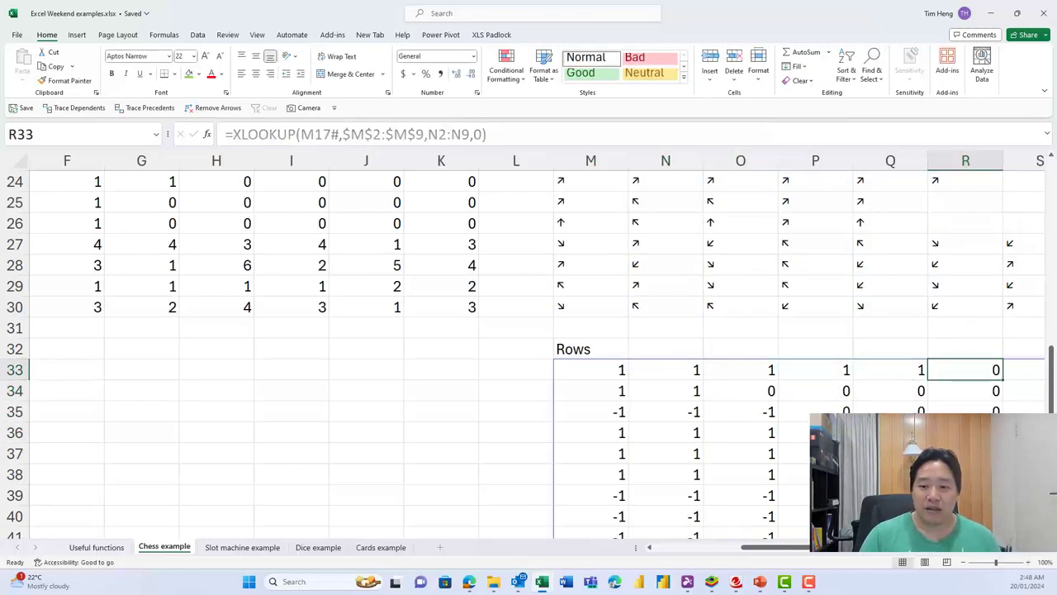
key(ctrl+Left)
scroll(518, 366, down, 1)
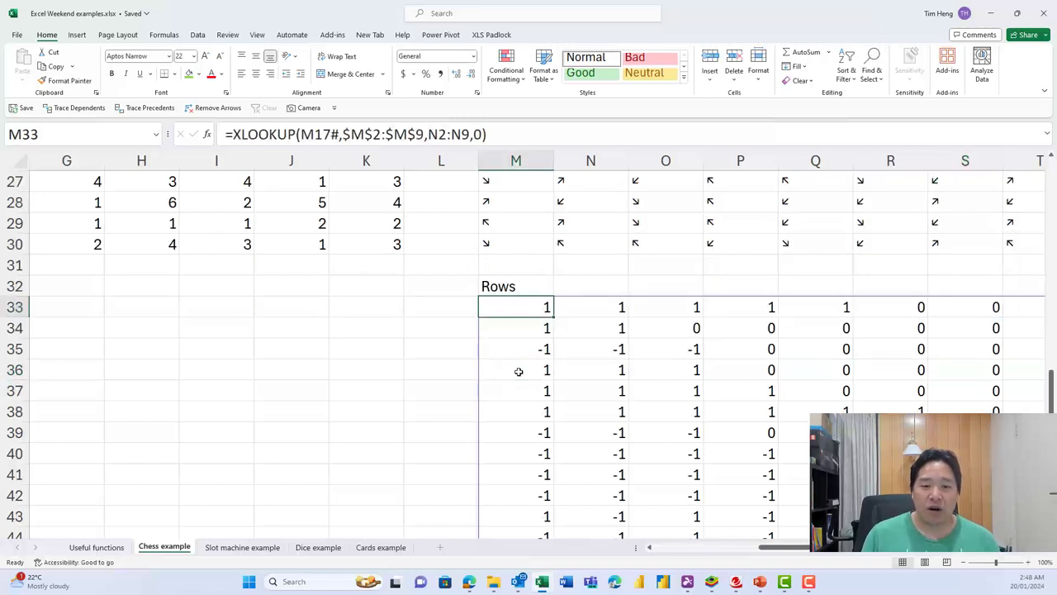
click(496, 237)
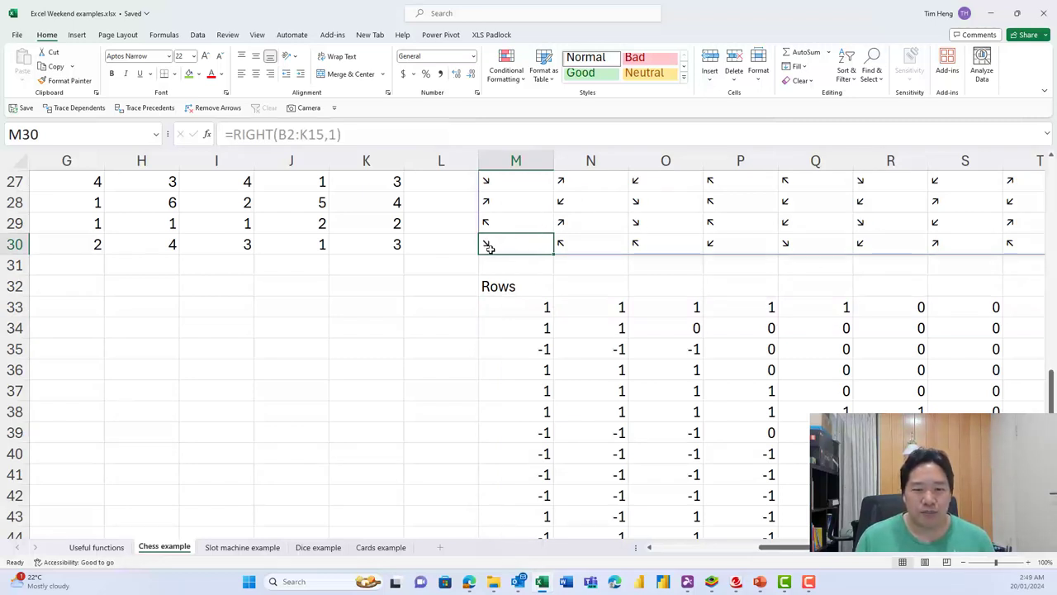
click(591, 245)
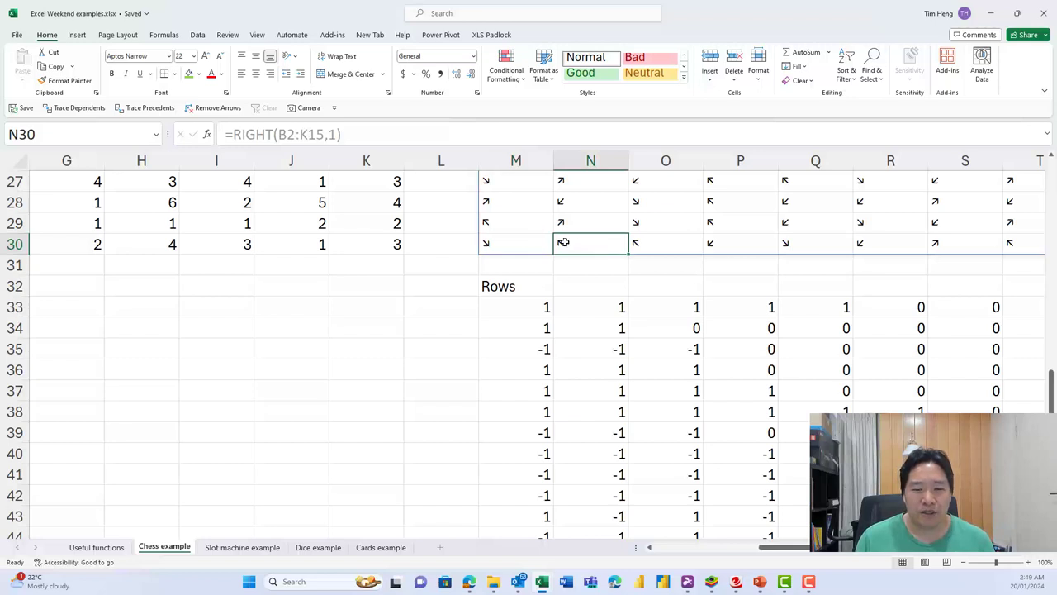
click(496, 240)
scroll(528, 286, down, 1)
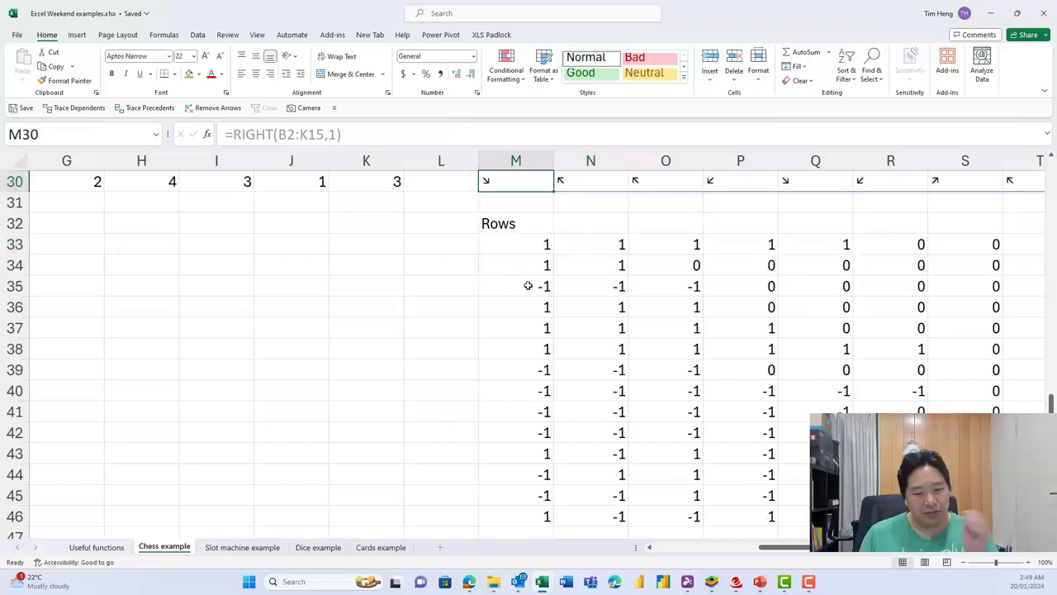
click(537, 512)
click(623, 515)
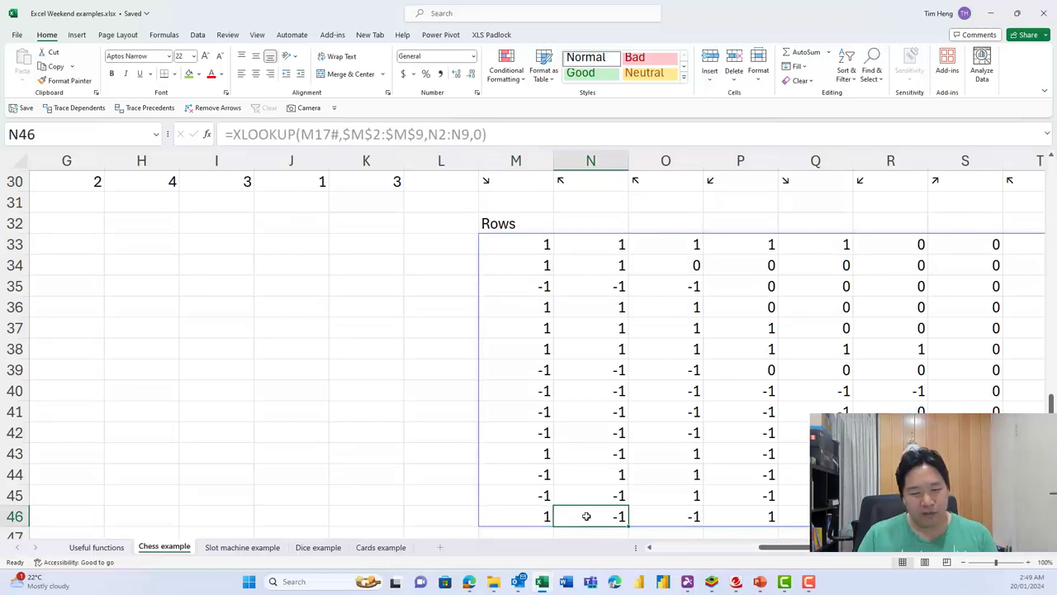
click(521, 225)
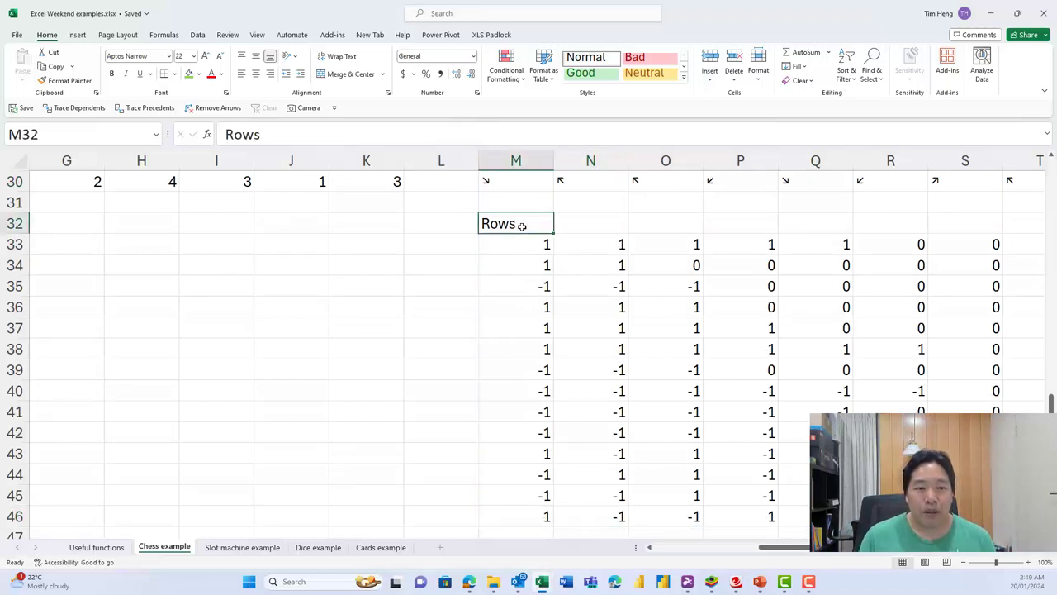
scroll(519, 477, down, 1)
Label M48 'Columns' and start M49's XLOOKUP using the M17# arrow spill as lookup value.
click(549, 496)
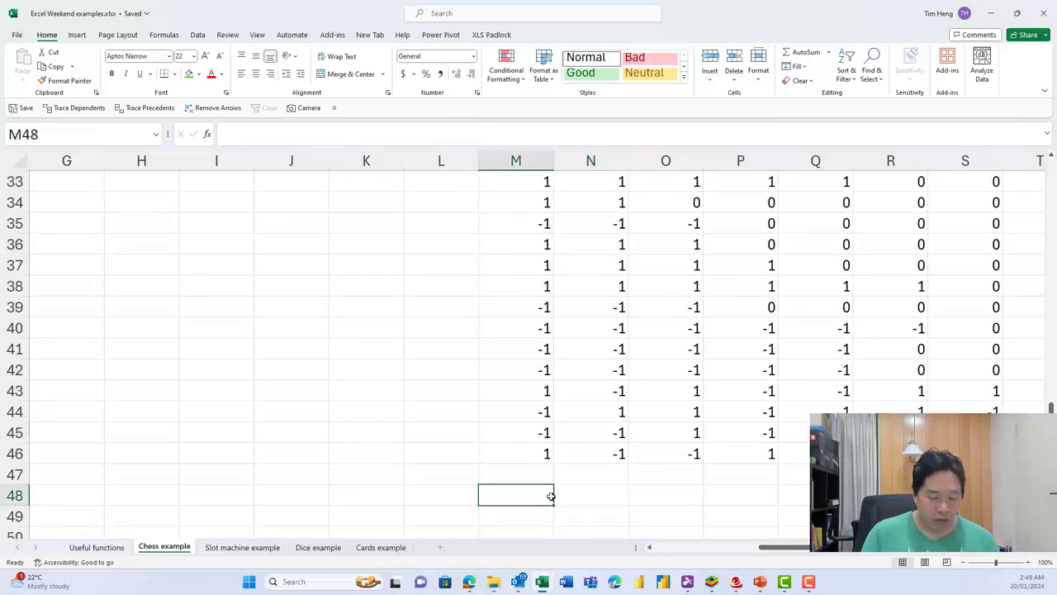
text(Columns)
key(Return)
text(=)
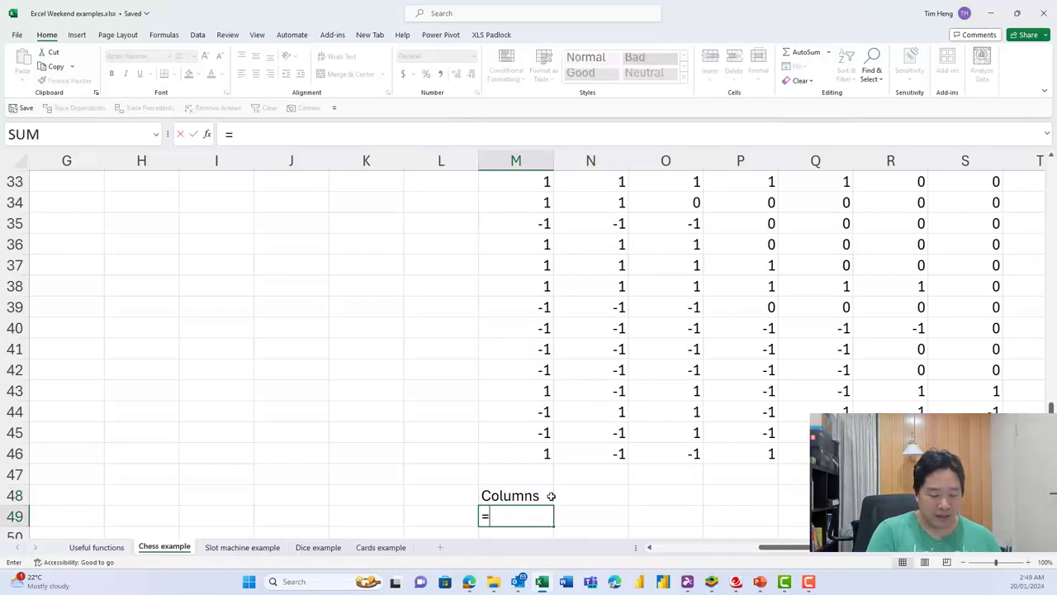
text(XLOOKUP()
scroll(541, 419, up, 9)
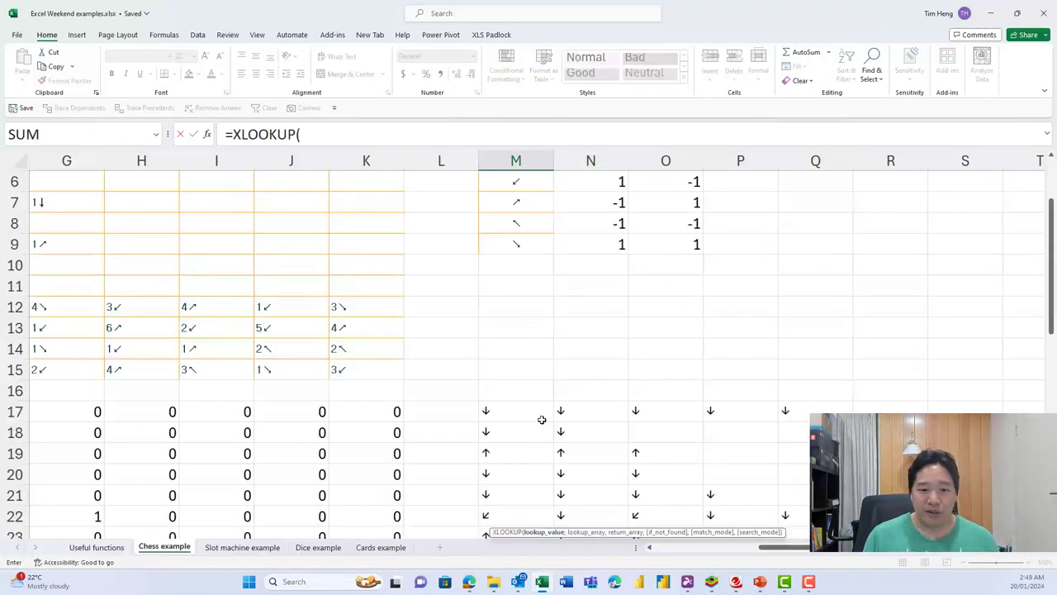
click(541, 418)
text(#,)
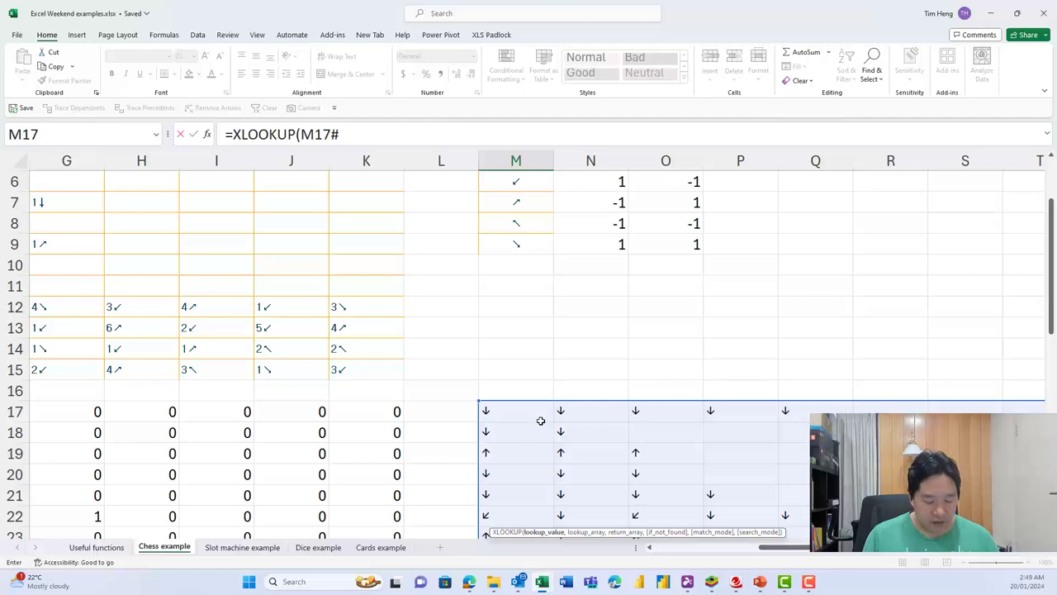
Finish the lookup against $M$2:$M$9, returning $O$2:$O$9 with 0 as the fallback.
scroll(540, 413, up, 2)
drag(515, 204, 516, 347)
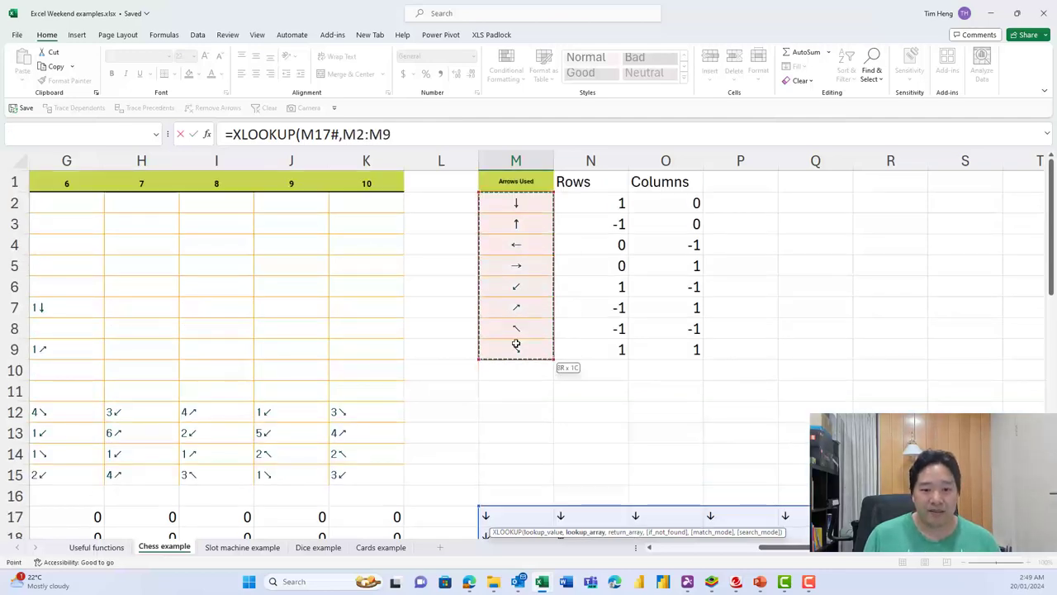
key(F4)
text(,)
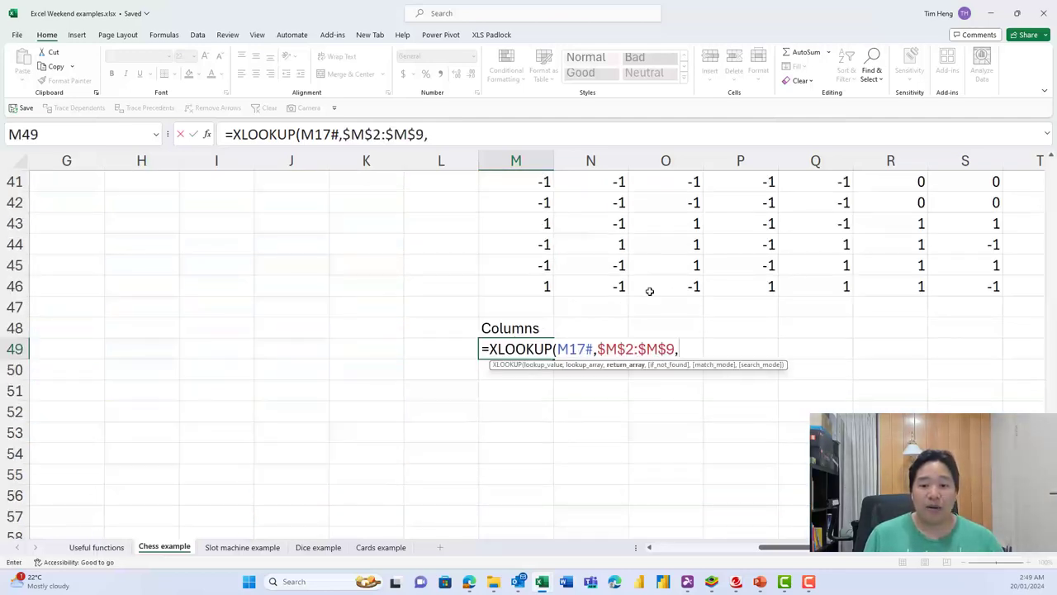
scroll(649, 289, up, 13)
drag(696, 204, 689, 354)
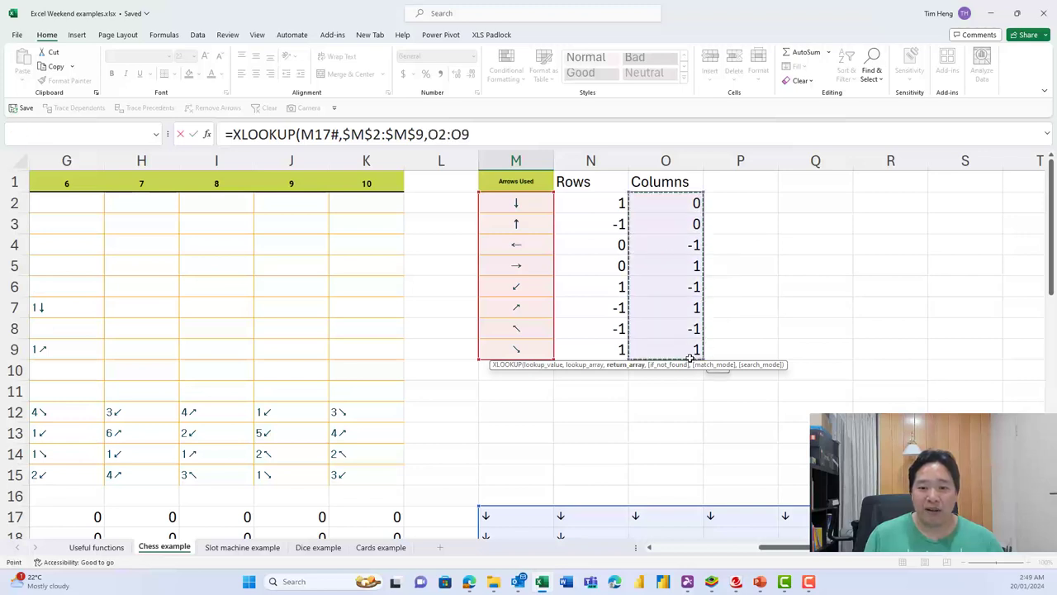
key(F4)
text(,)
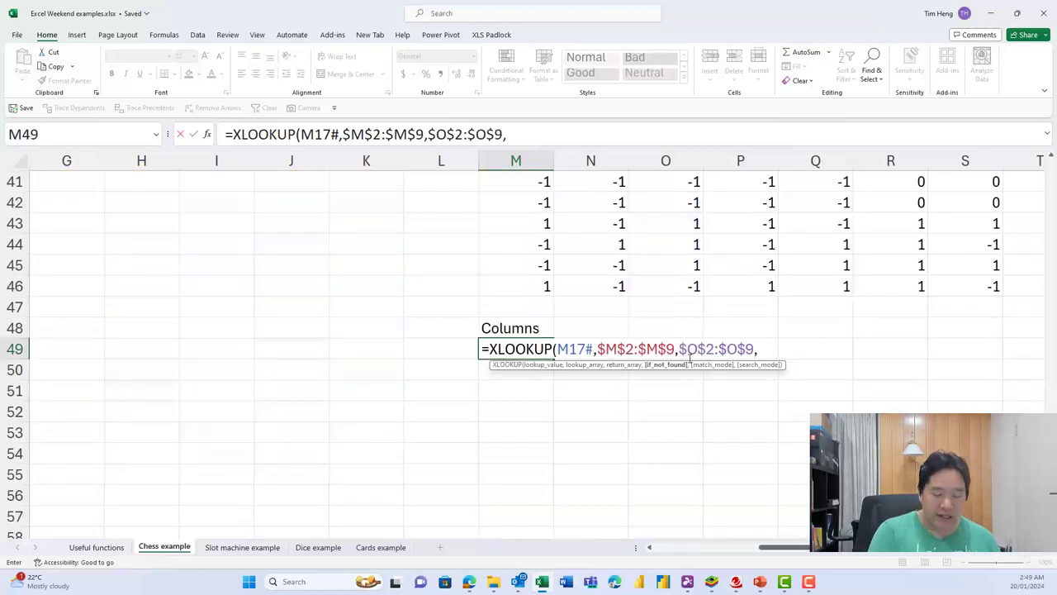
text(0))
key(Return)
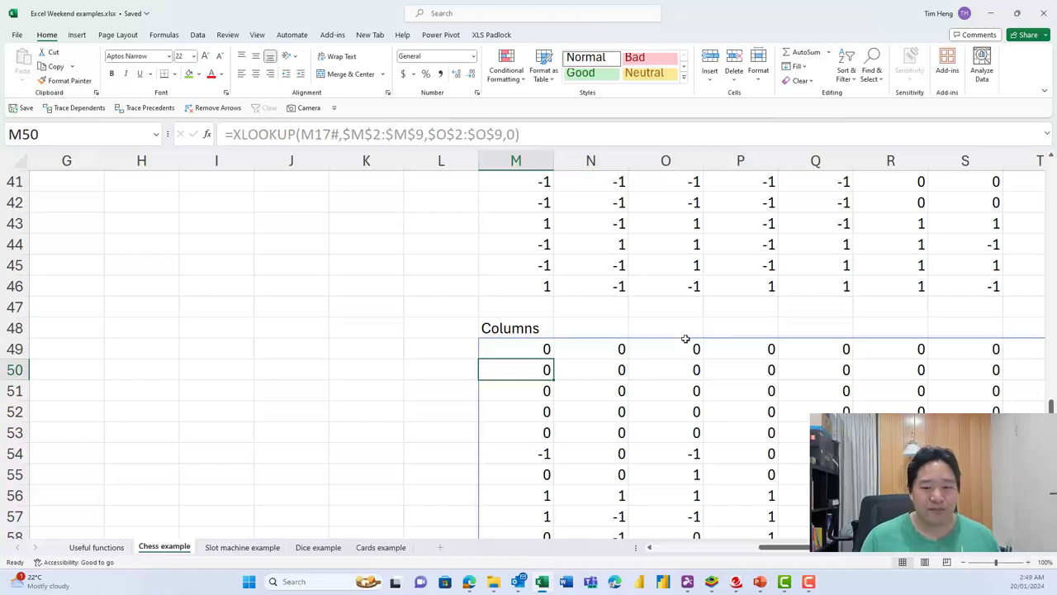
Compare the Columns lookup in M49 with the Rows lookup in M33.
scroll(595, 358, up, 5)
click(536, 330)
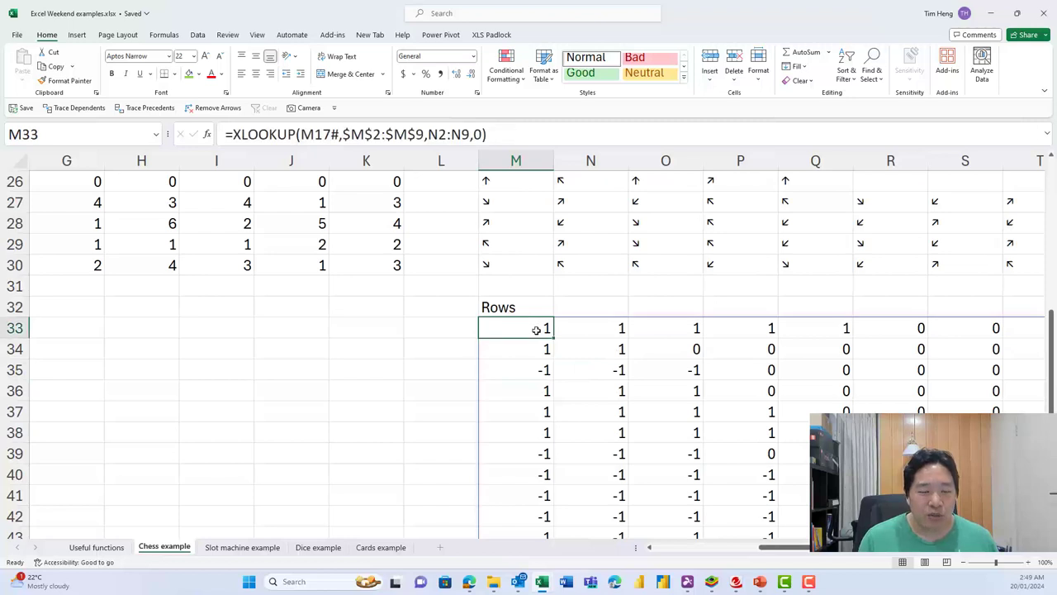
scroll(536, 330, down, 3)
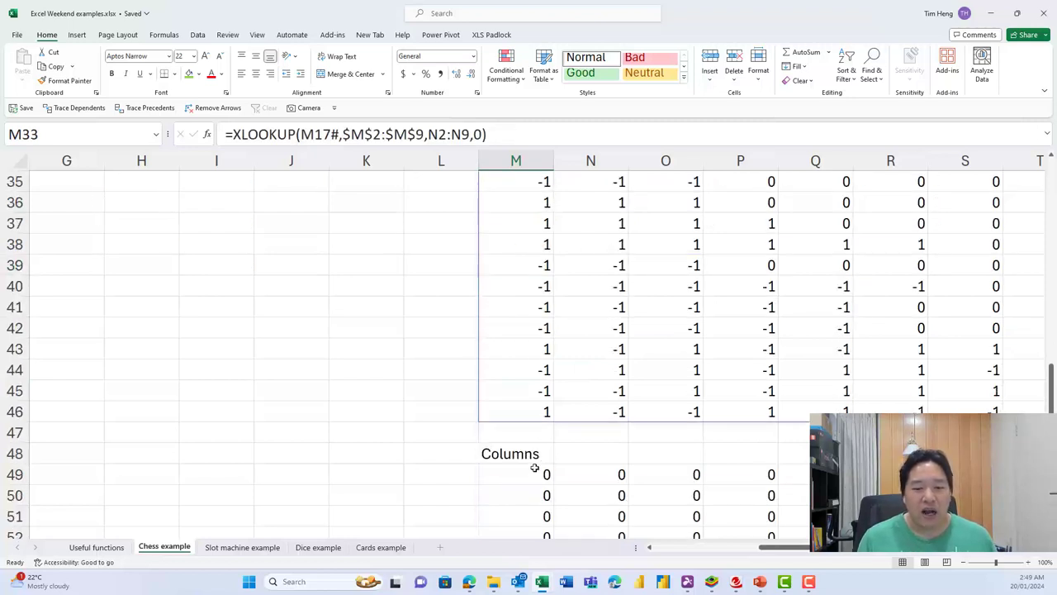
click(537, 472)
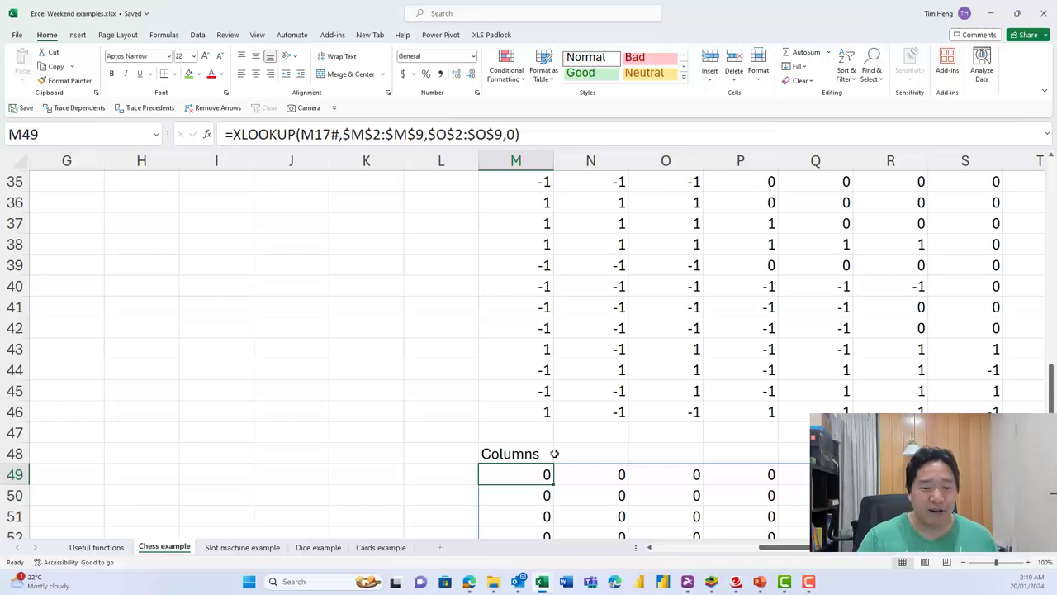
scroll(554, 454, up, 2)
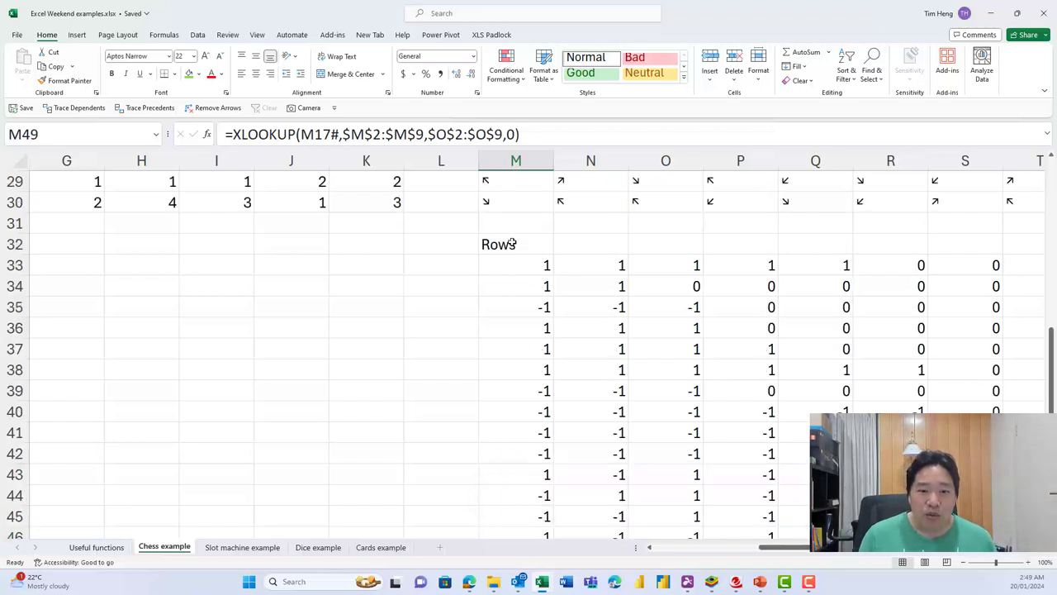
click(522, 281)
Add the 'Row steps' heading in column A of row 32.
scroll(372, 280, up, 2)
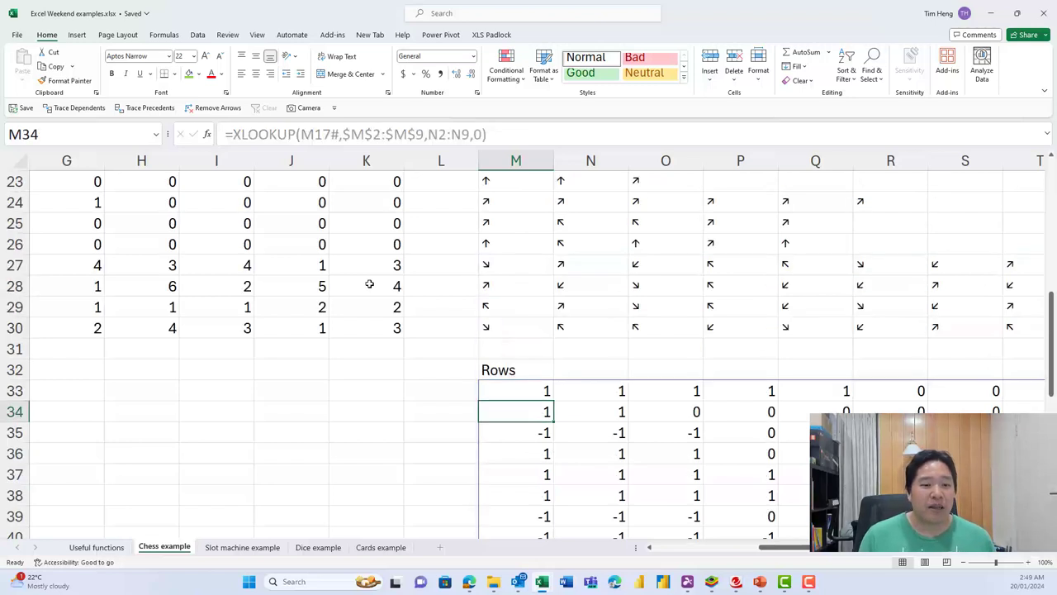
click(390, 272)
click(522, 371)
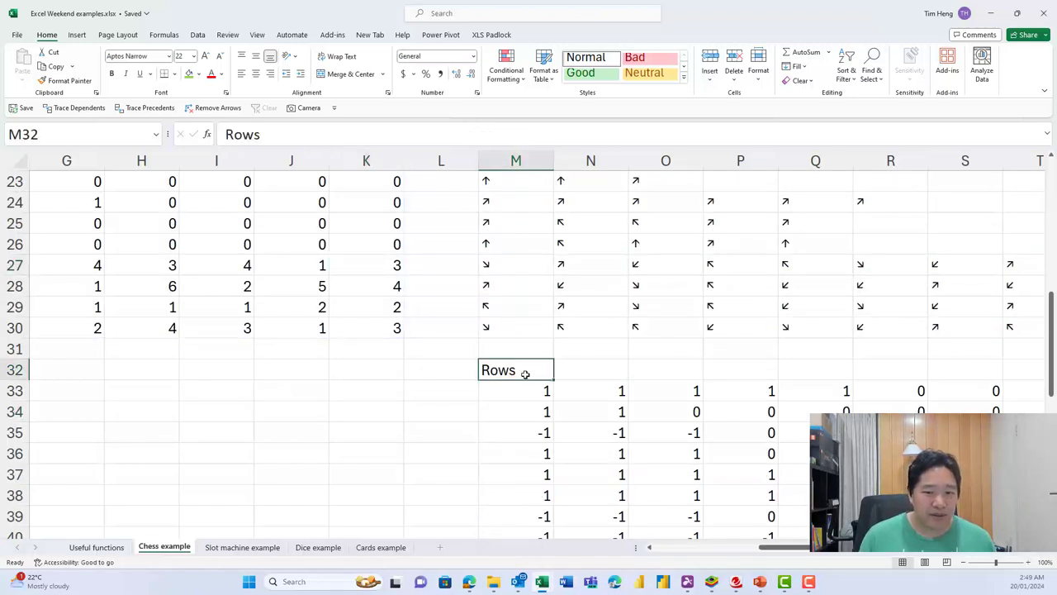
key(Home)
text(R)
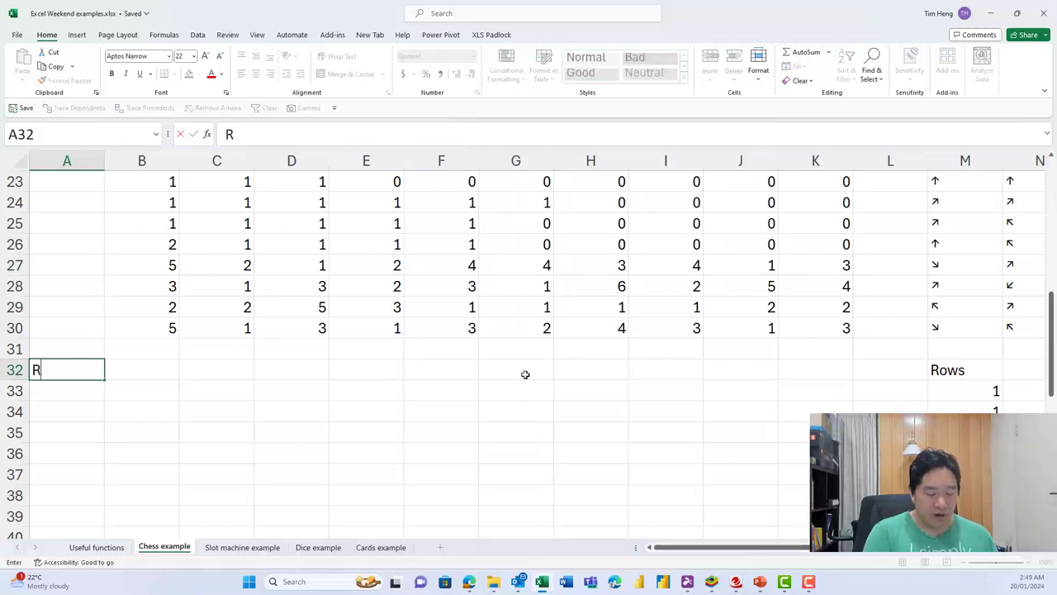
text(ow steps)
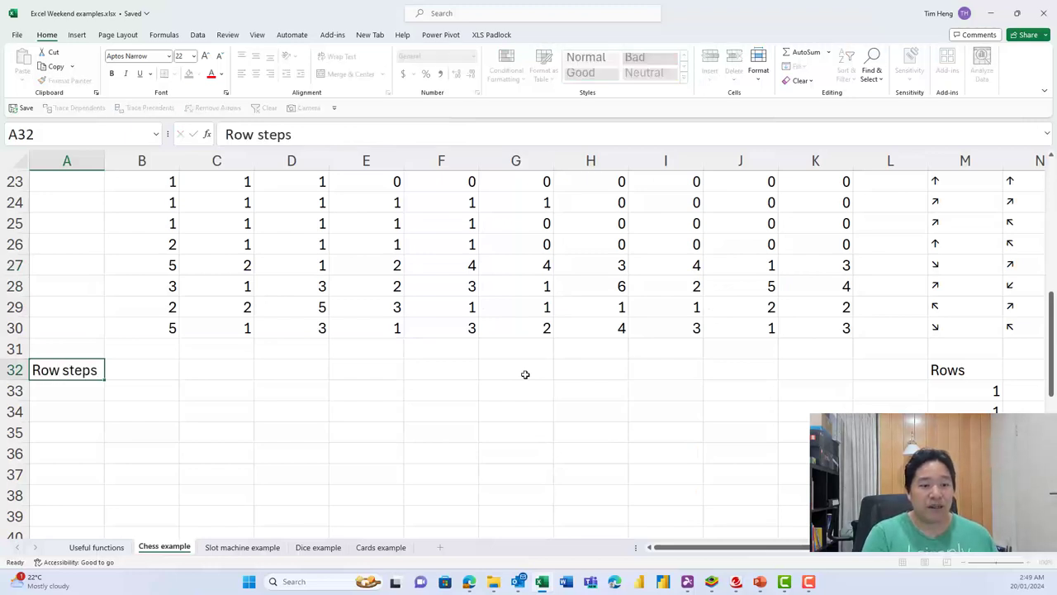
key(Return)
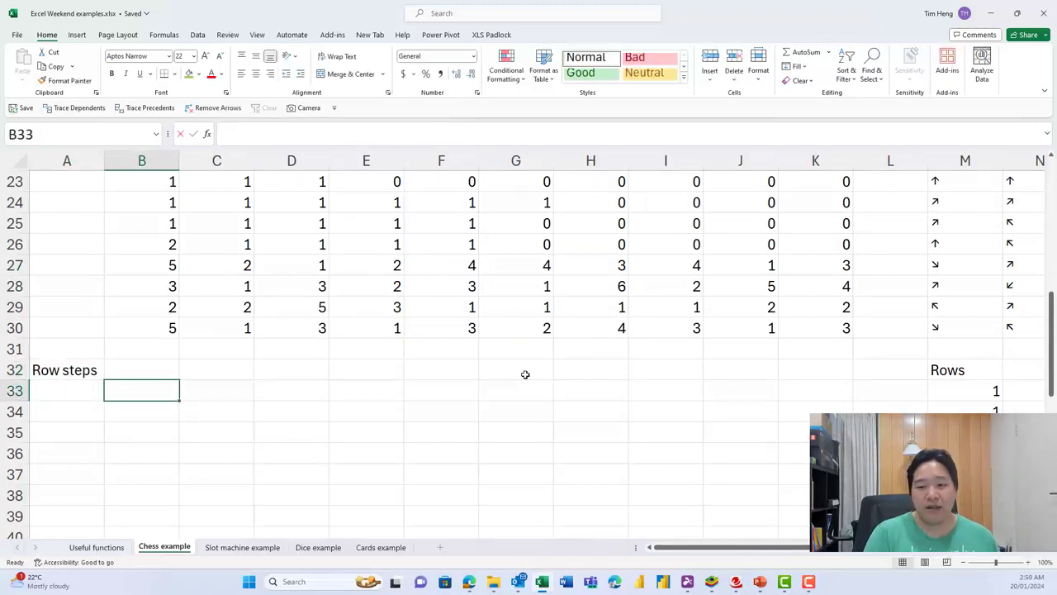
Enter =M33#*B17# in B33 to spill the signed row steps.
text(=)
click(968, 386)
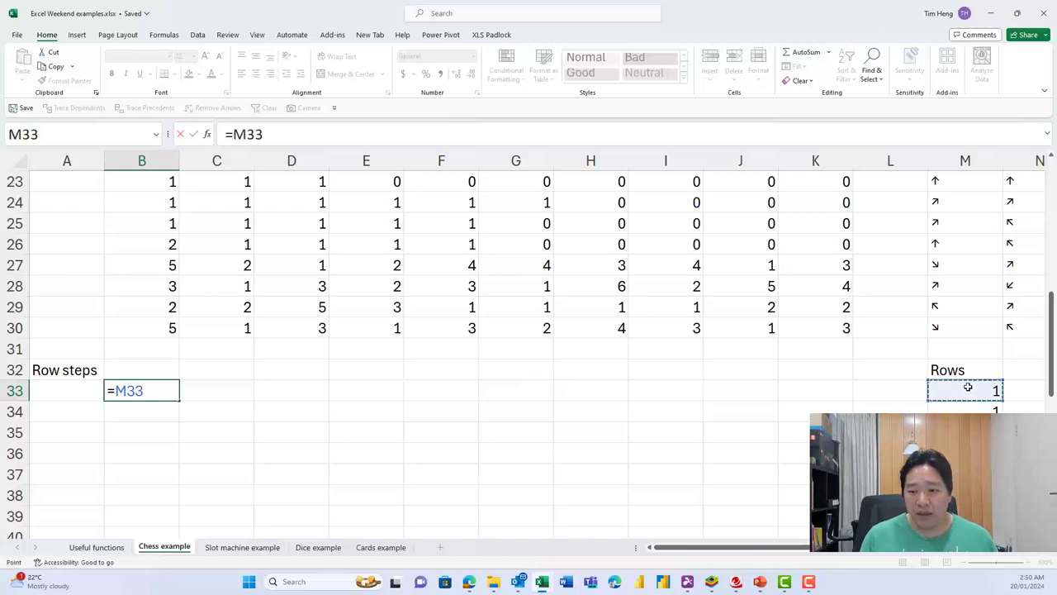
text(#)
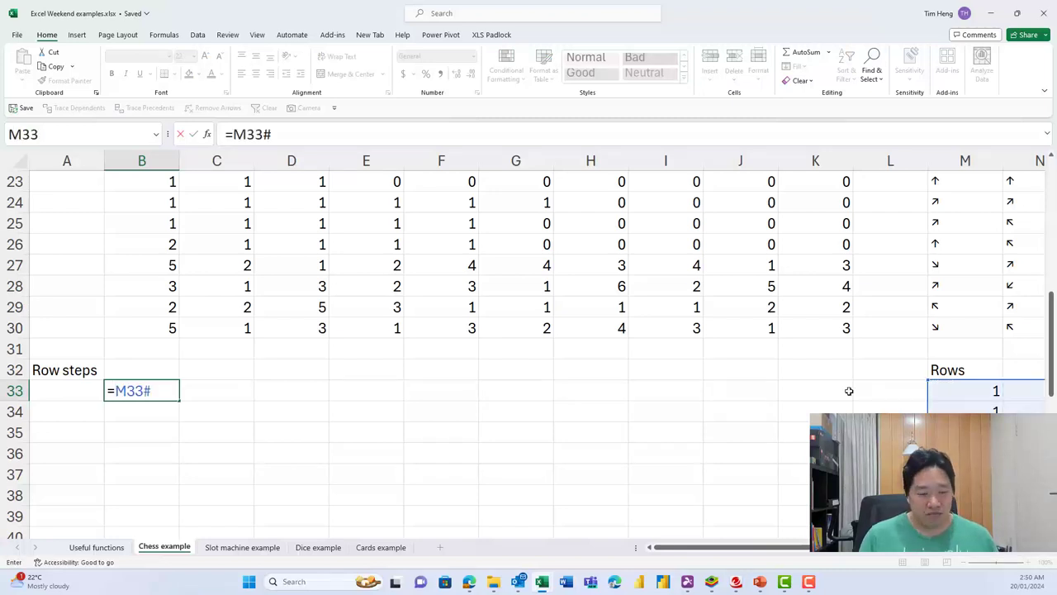
text(*)
scroll(273, 283, up, 4)
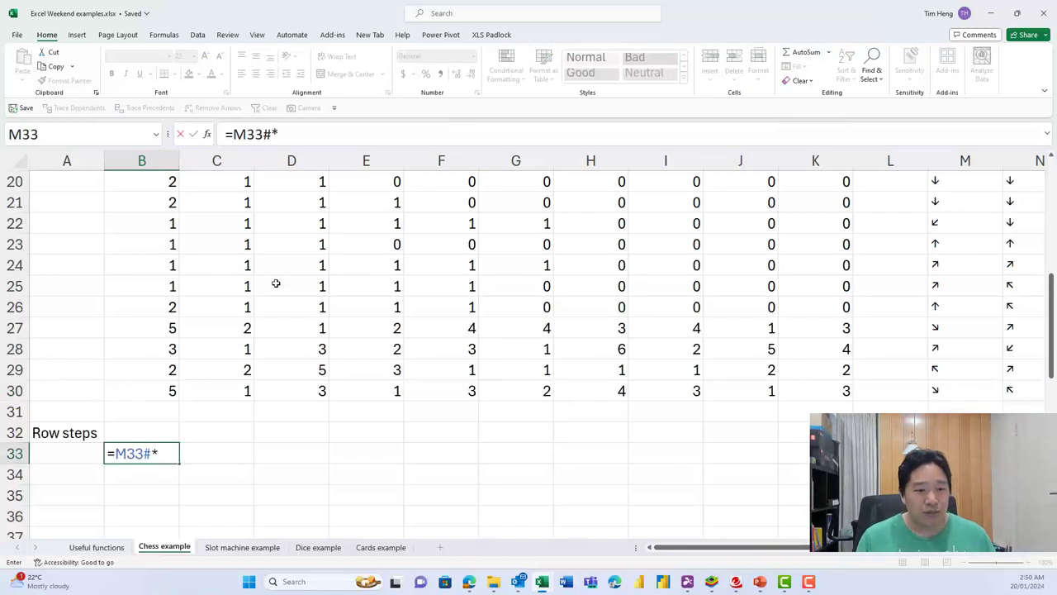
click(160, 306)
text(#)
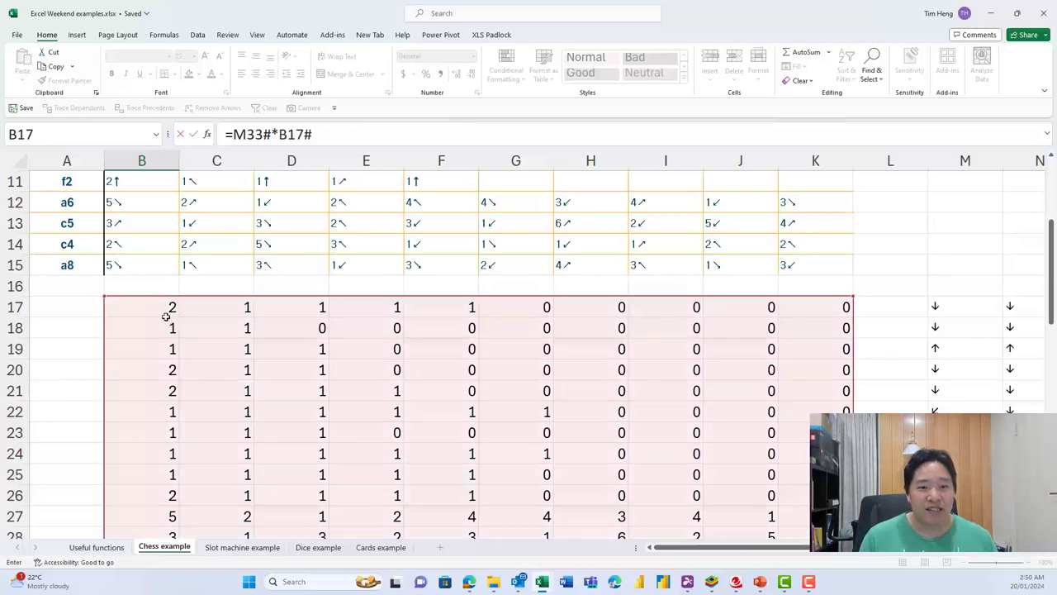
scroll(165, 314, down, 3)
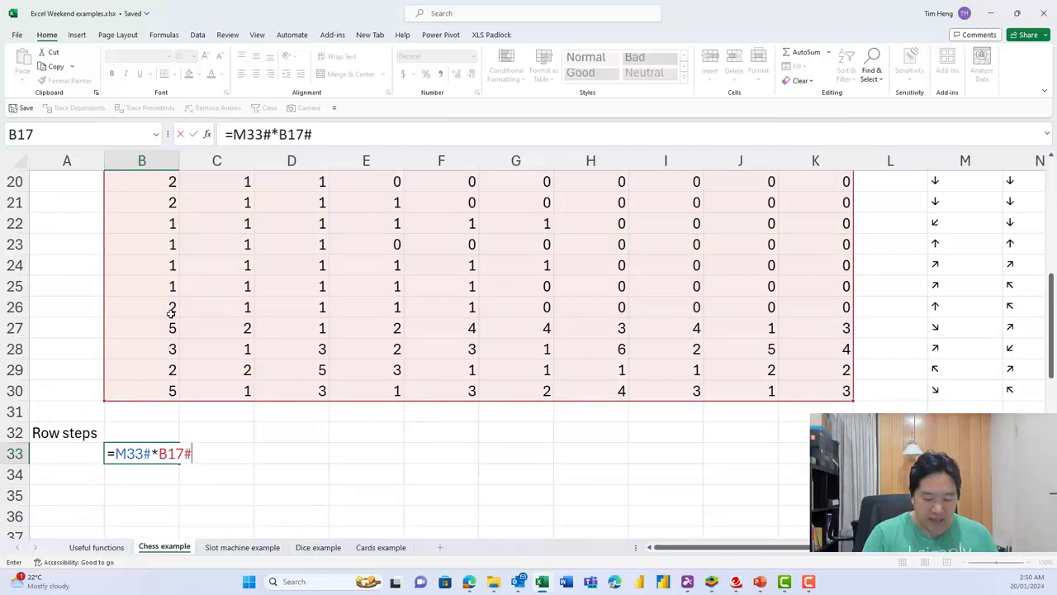
key(Return)
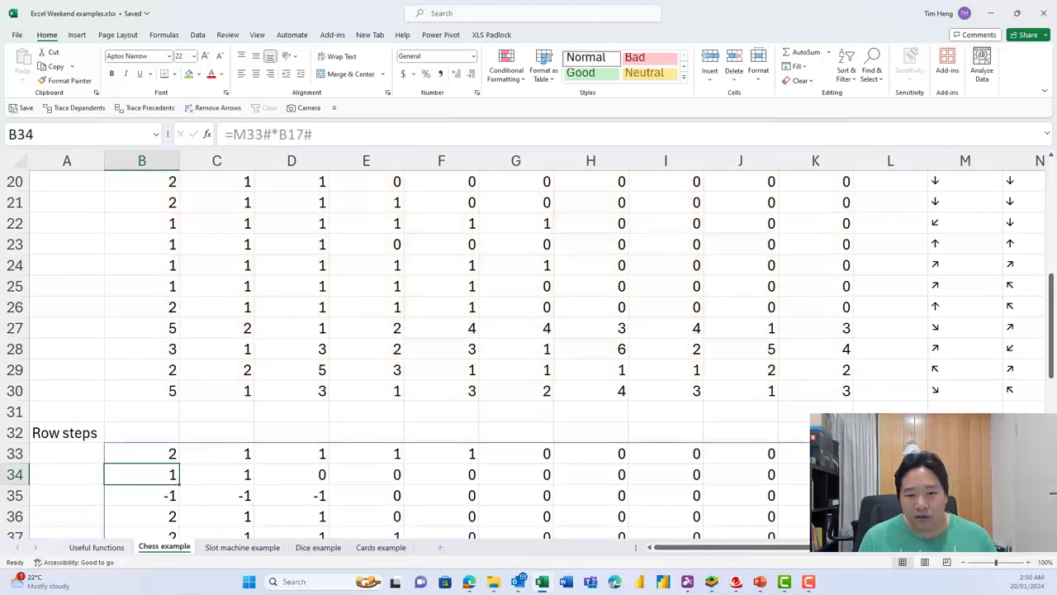
scroll(297, 493, up, 7)
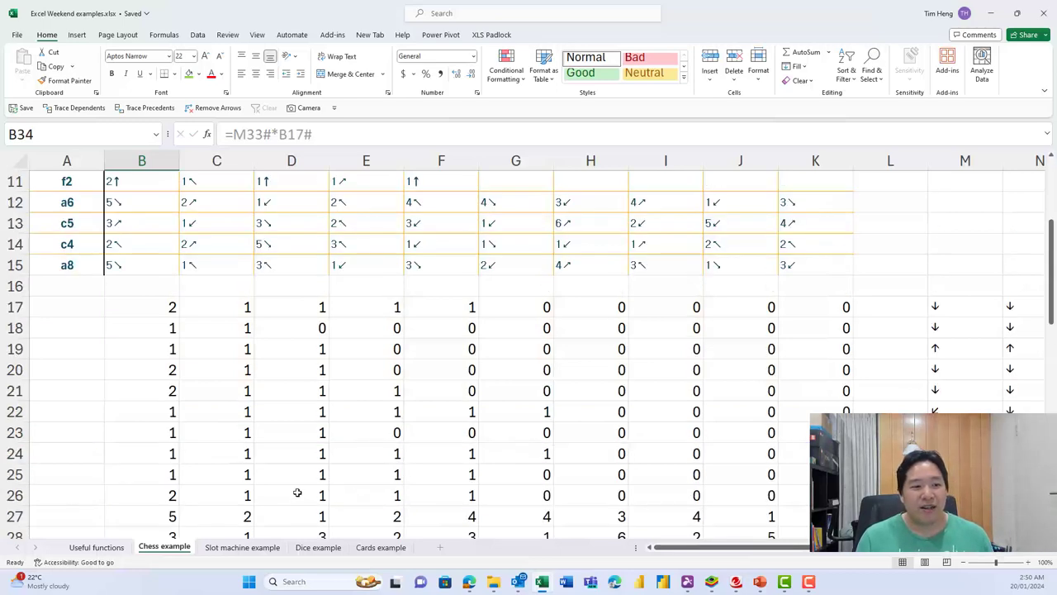
click(136, 203)
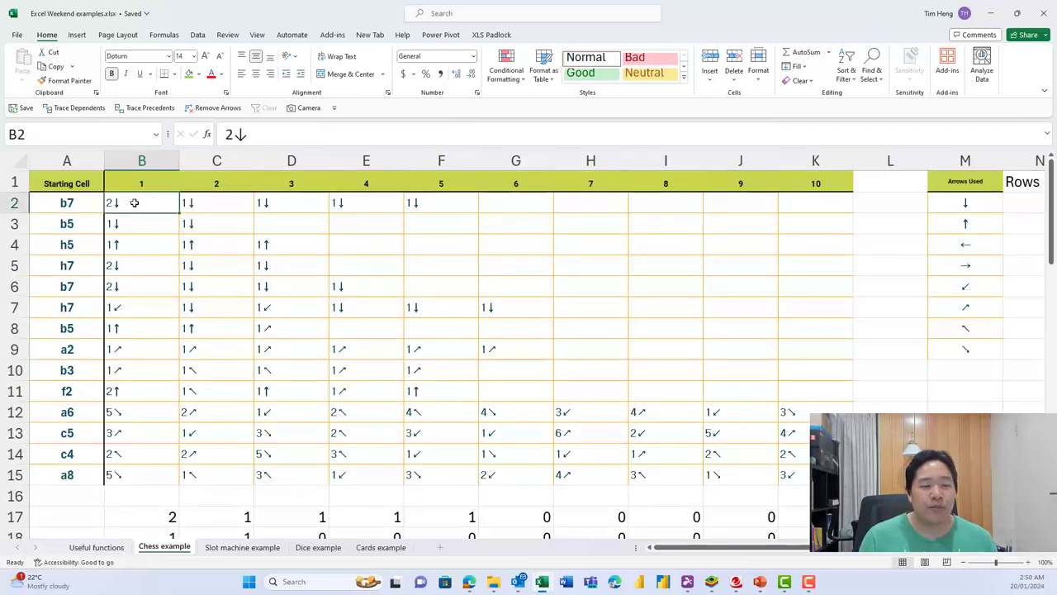
click(213, 203)
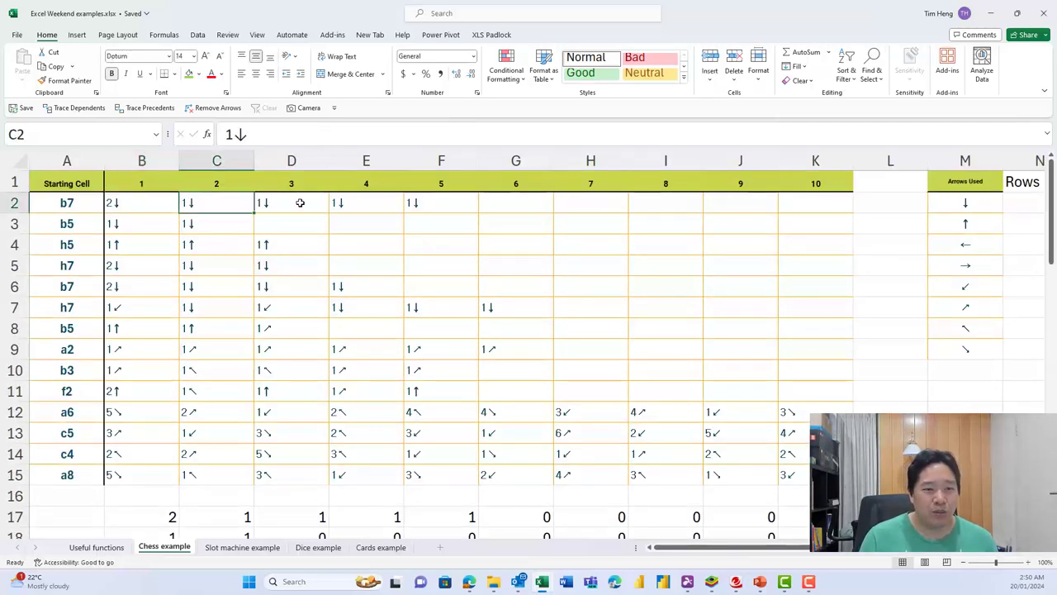
click(300, 201)
click(355, 206)
click(413, 205)
scroll(366, 264, down, 8)
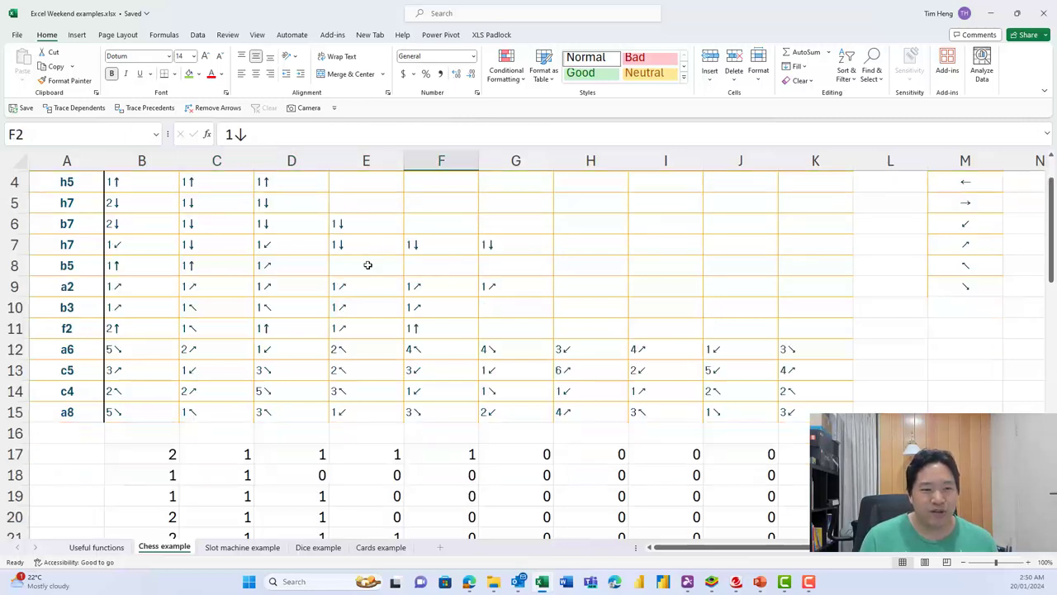
click(162, 347)
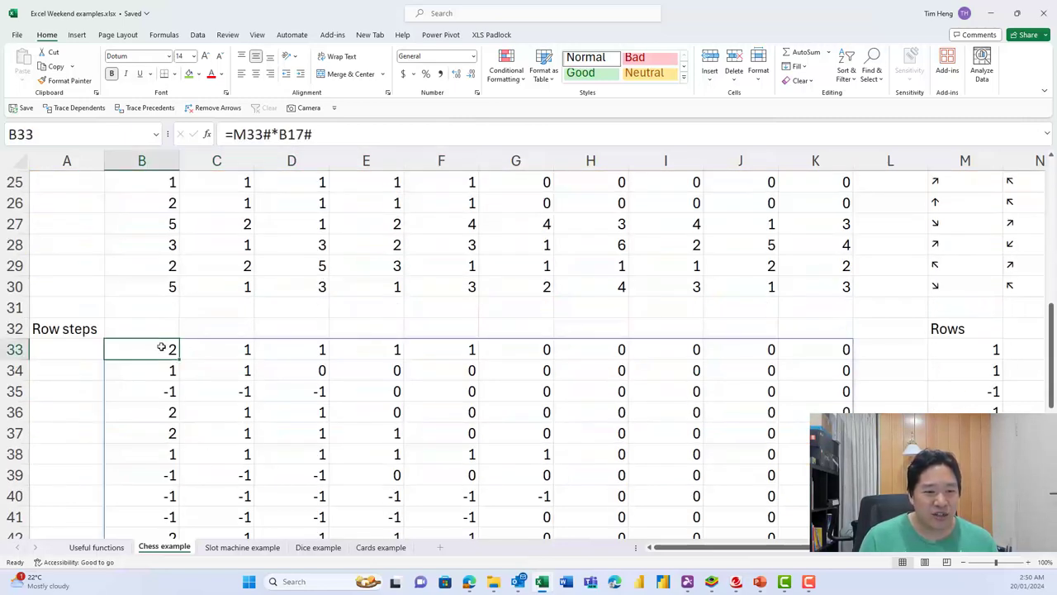
click(231, 348)
click(301, 348)
click(384, 348)
click(446, 350)
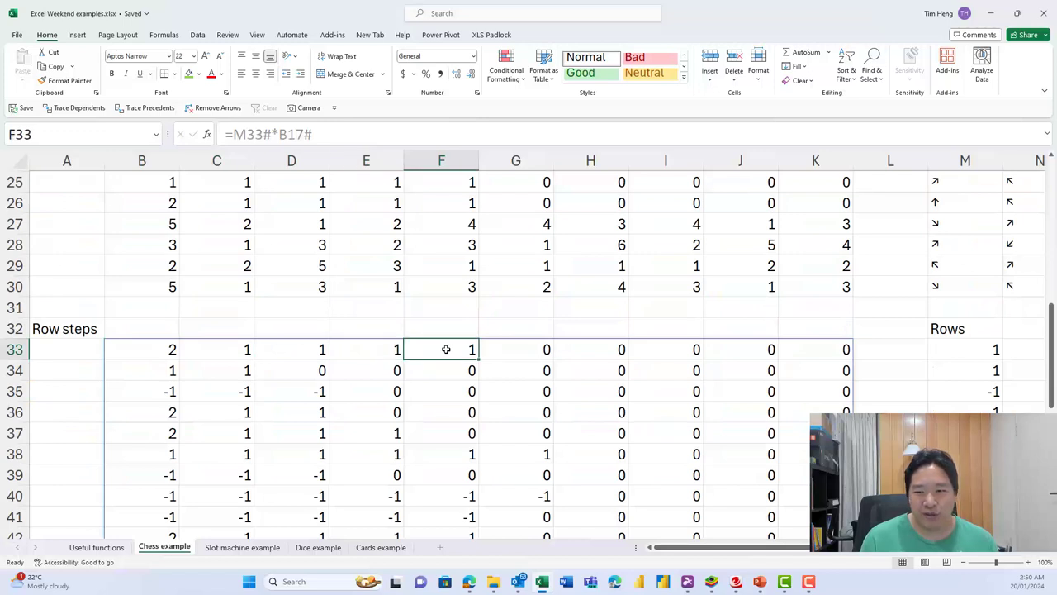
click(973, 331)
click(982, 350)
key(shift+Right)
key(shift+Right)
key(shift+Right)
key(shift+Right)
key(shift+Right)
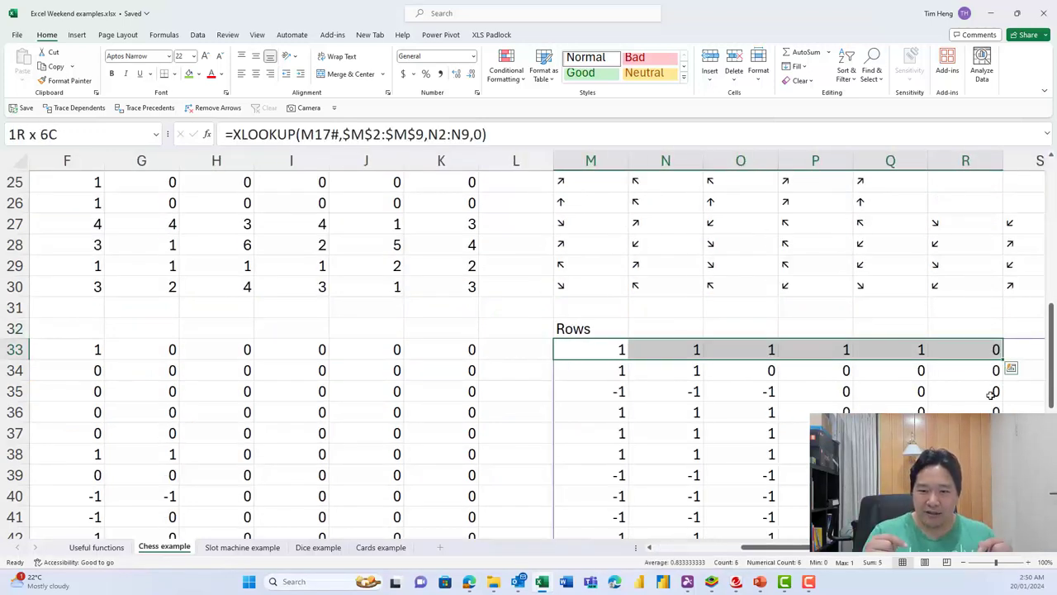
key(ctrl+Left)
key(ctrl+Left)
key(ctrl+Left)
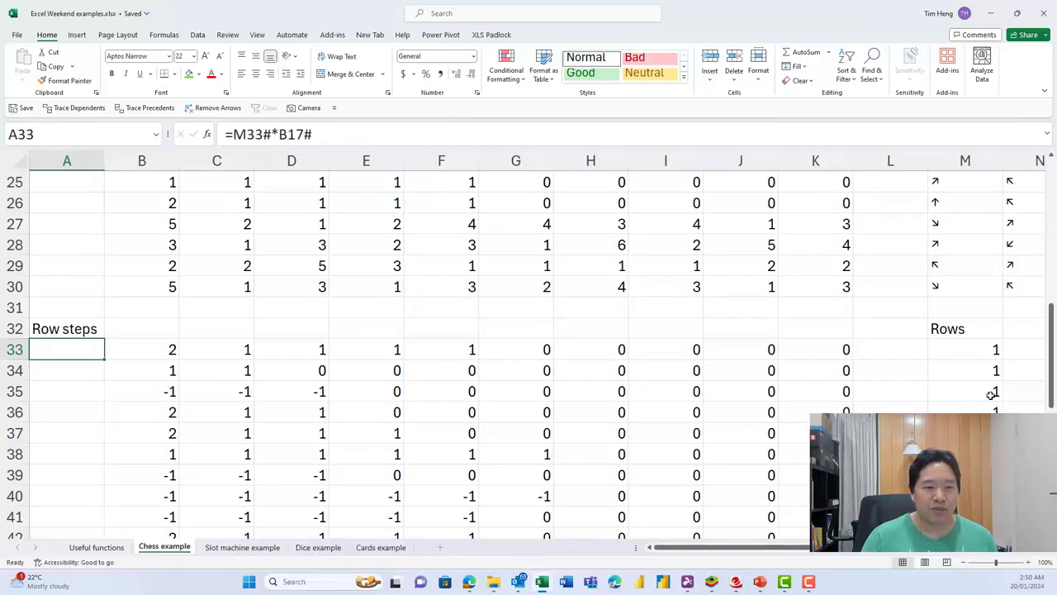
key(Right)
key(ctrl+Up)
key(ctrl+Up)
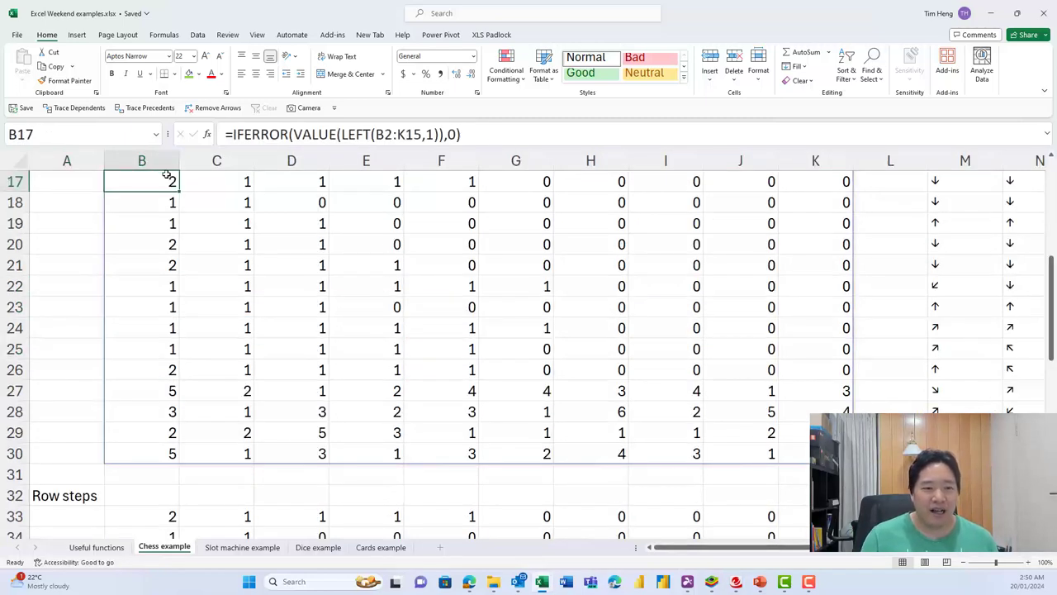
drag(168, 175, 442, 177)
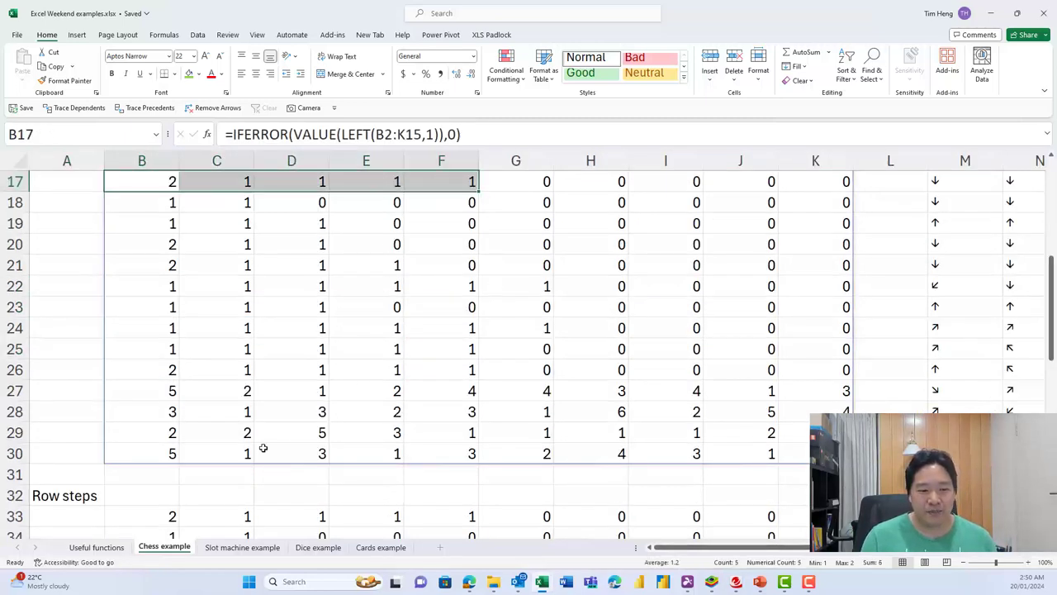
scroll(262, 448, down, 2)
click(173, 391)
scroll(149, 389, down, 2)
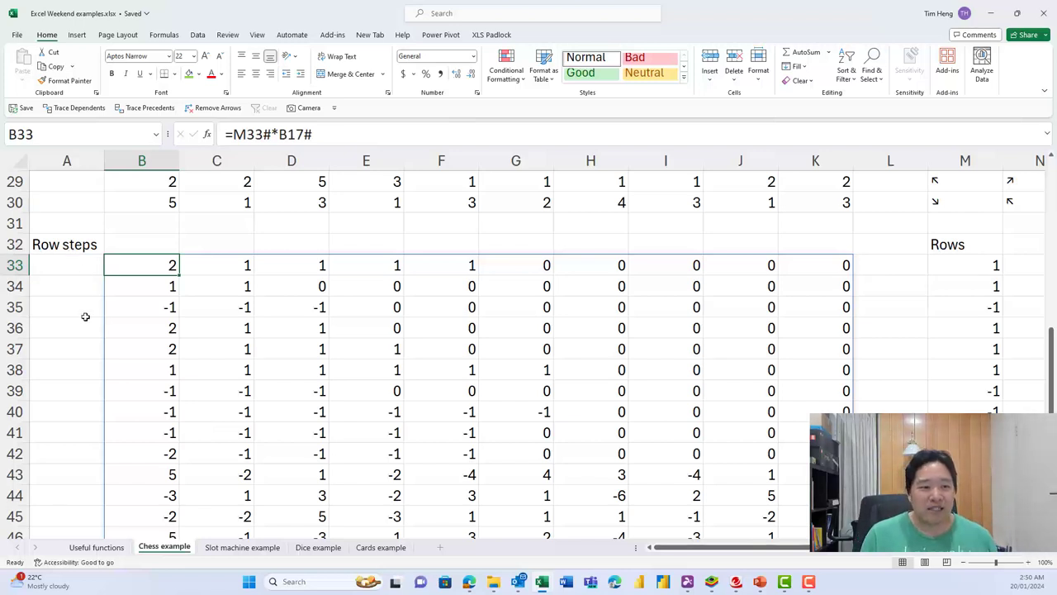
Add the 'Column steps' heading in A48.
scroll(91, 453, down, 1)
click(72, 509)
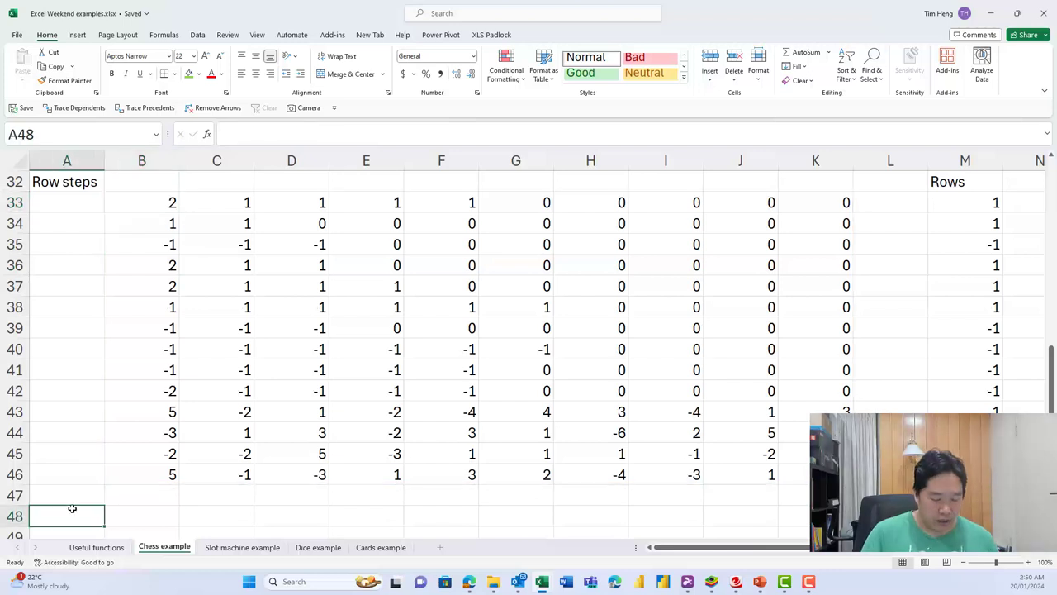
text(Column steps)
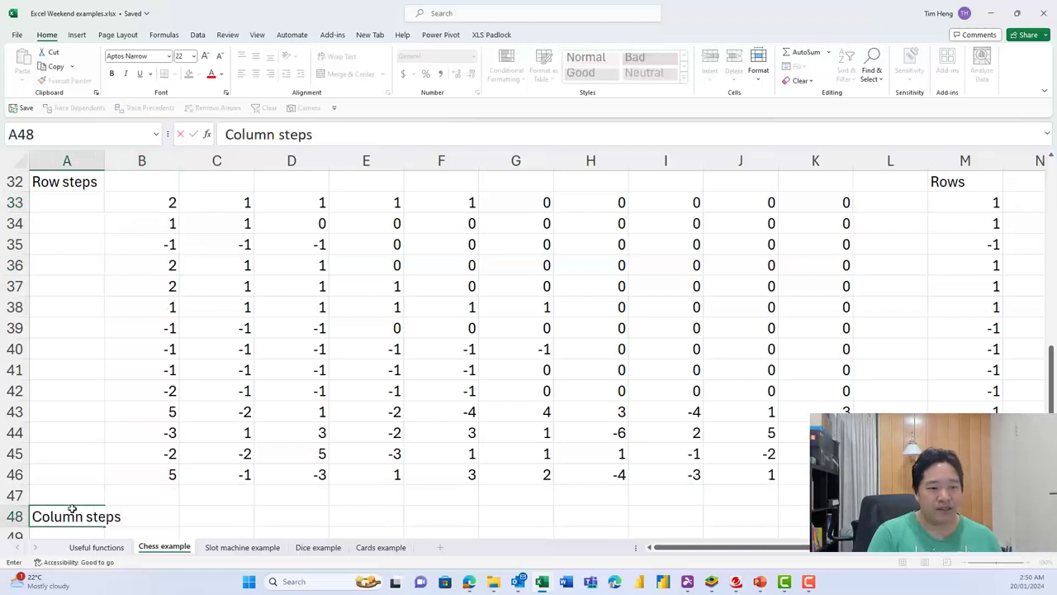
key(Return)
Enter =M49#*B17# in B49 to spill the signed column steps.
key(Right)
text(=)
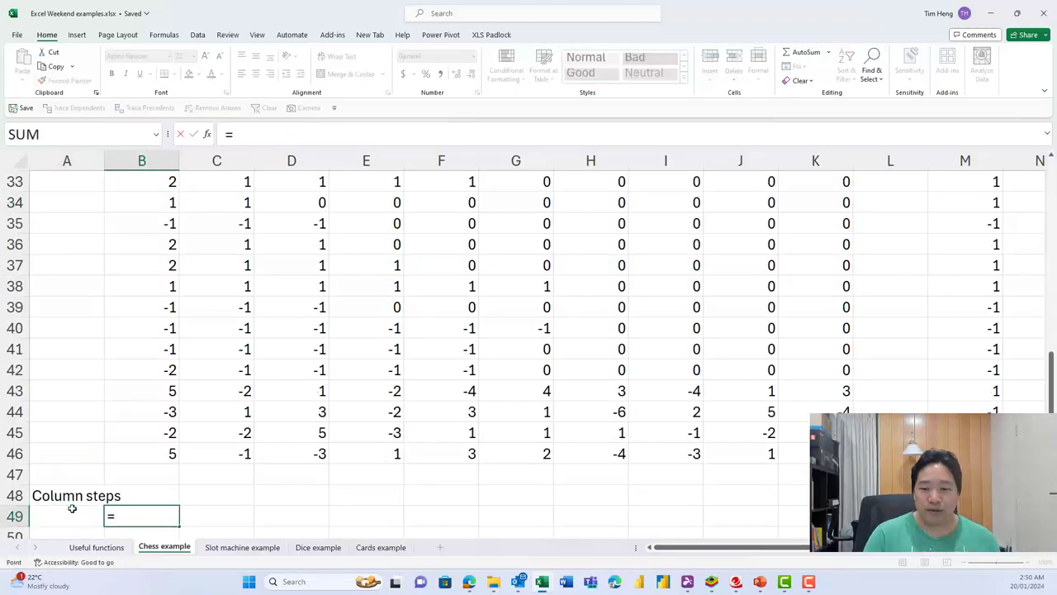
text(M49#*)
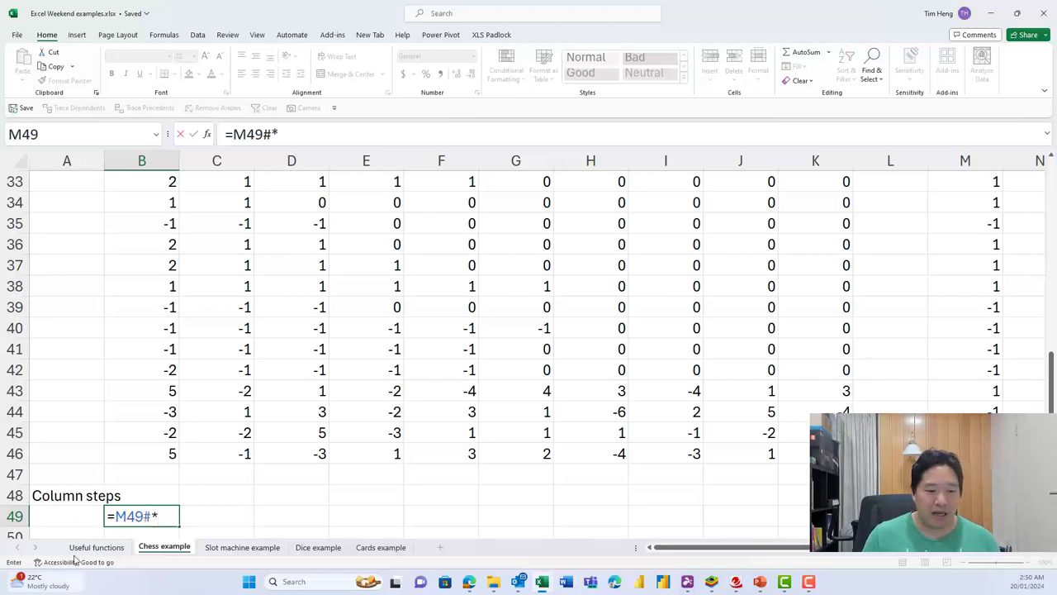
scroll(146, 339, up, 6)
scroll(165, 244, up, 1)
click(156, 286)
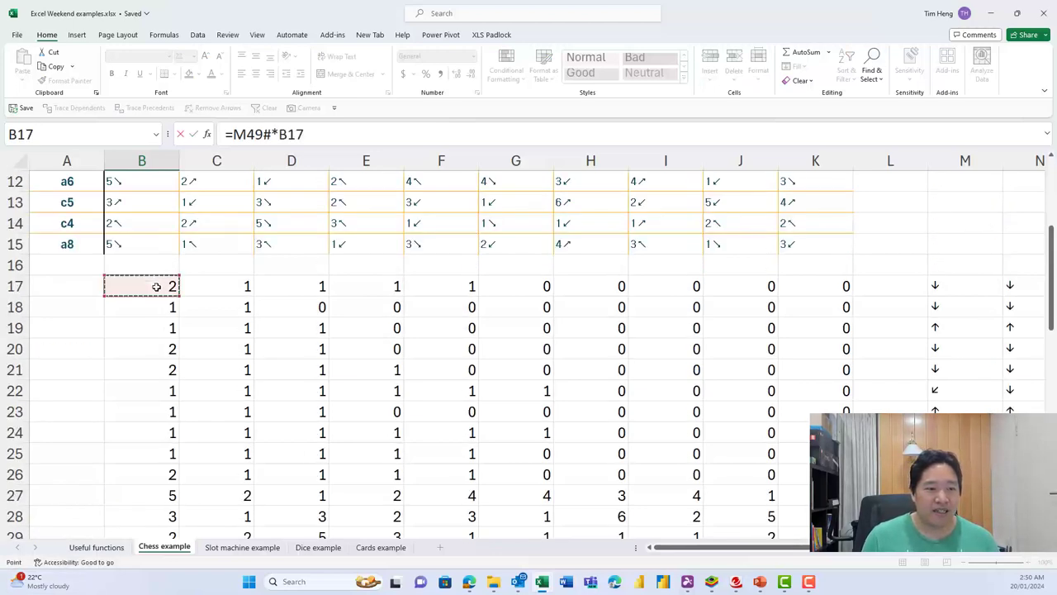
text(#)
key(Return)
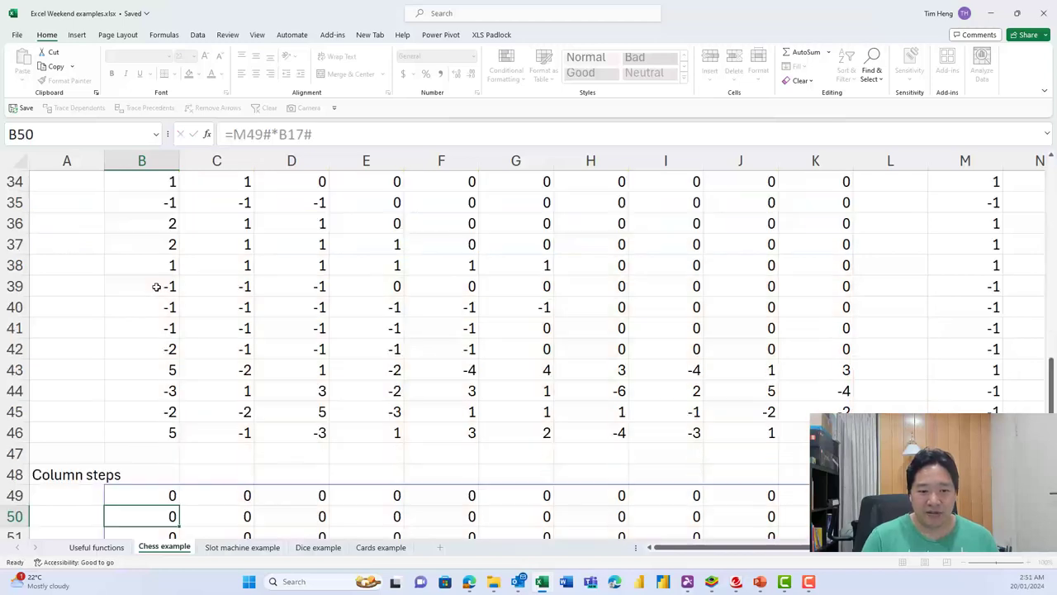
Check values in the Column steps grid, such as E60, and B49's formula.
scroll(196, 436, down, 3)
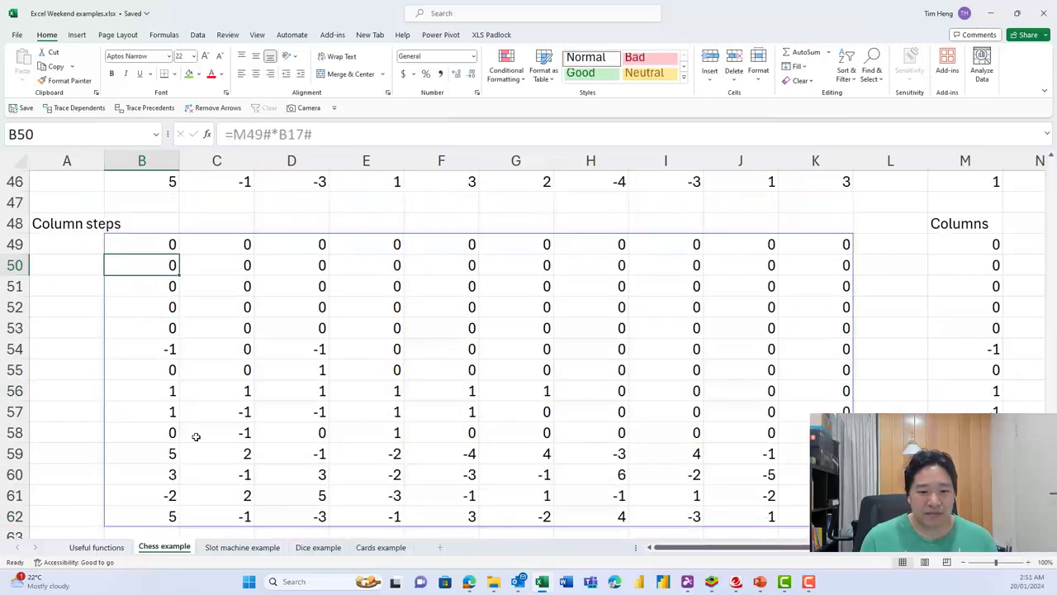
click(166, 460)
click(336, 478)
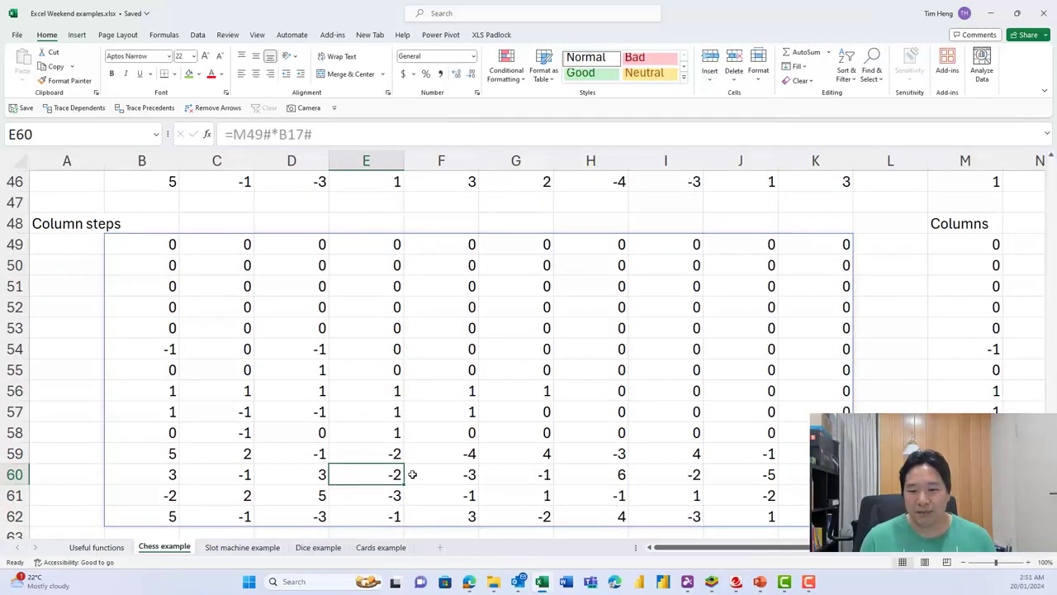
scroll(413, 475, up, 1)
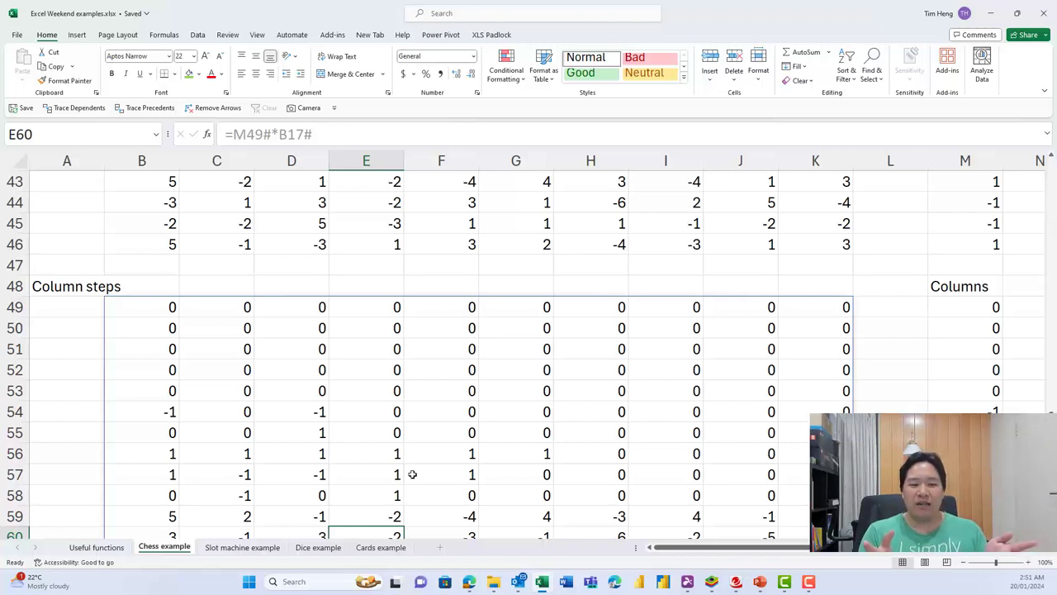
click(170, 303)
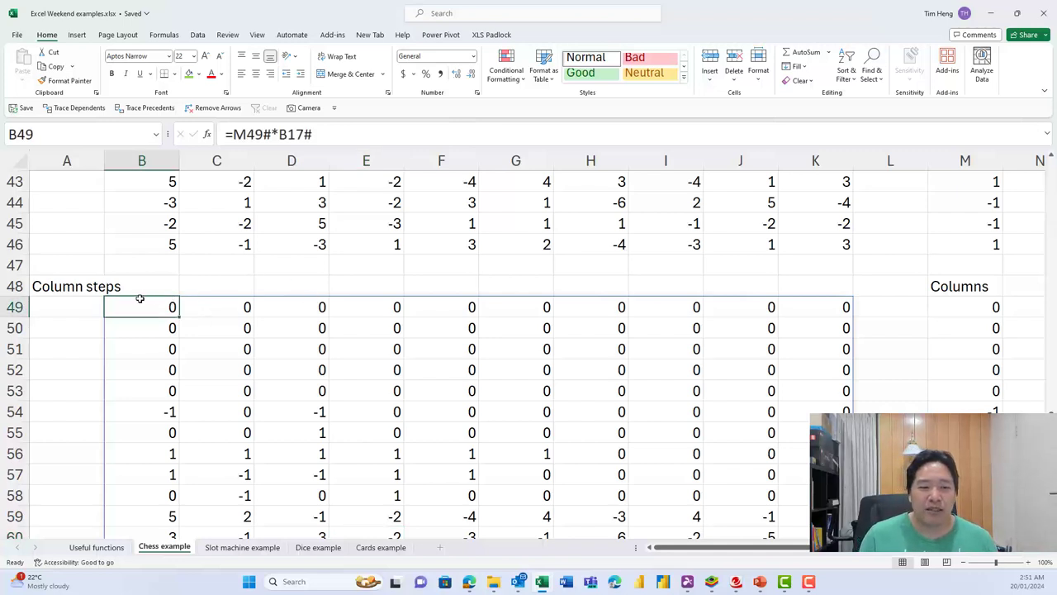
key(F2)
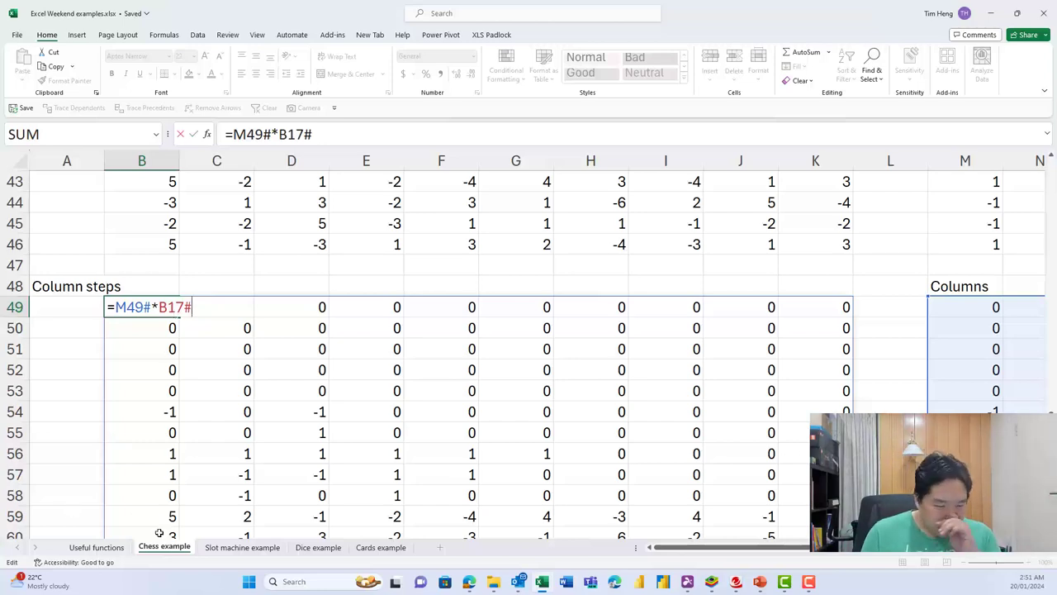
key(ctrl+Return)
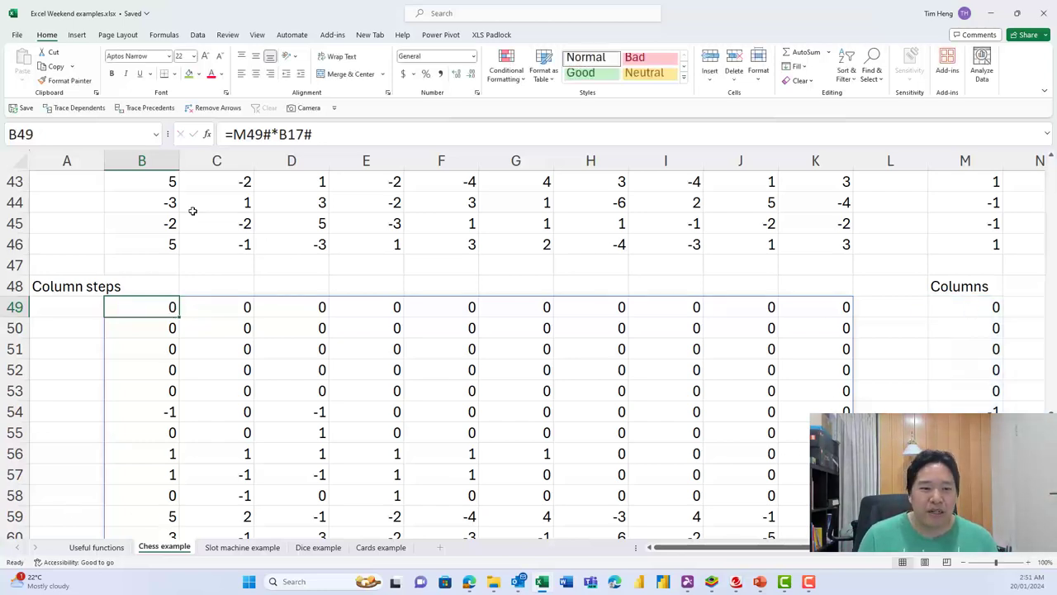
scroll(192, 210, up, 4)
scroll(168, 299, up, 8)
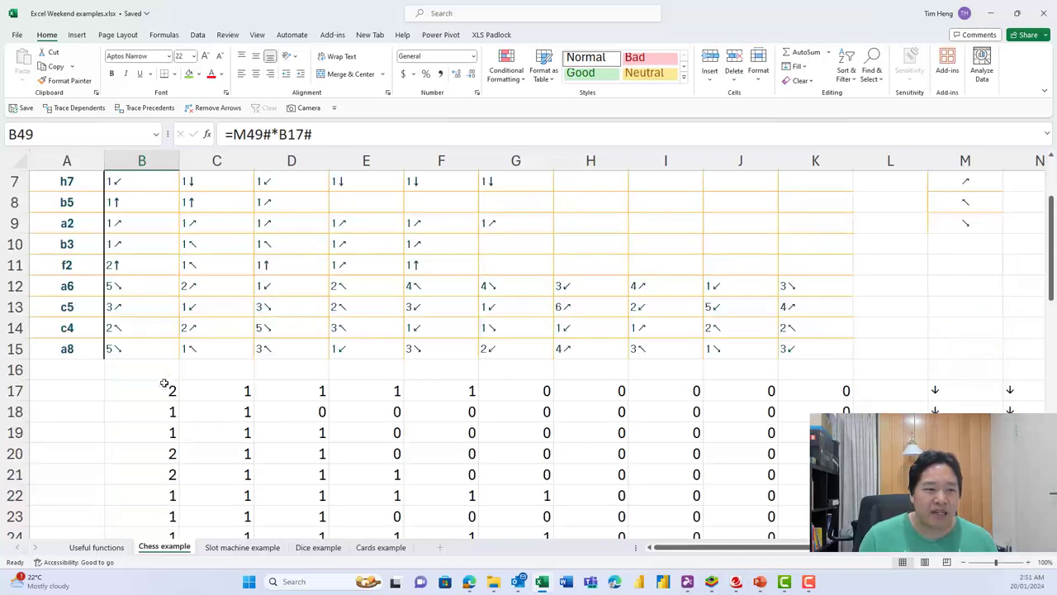
click(165, 385)
click(960, 388)
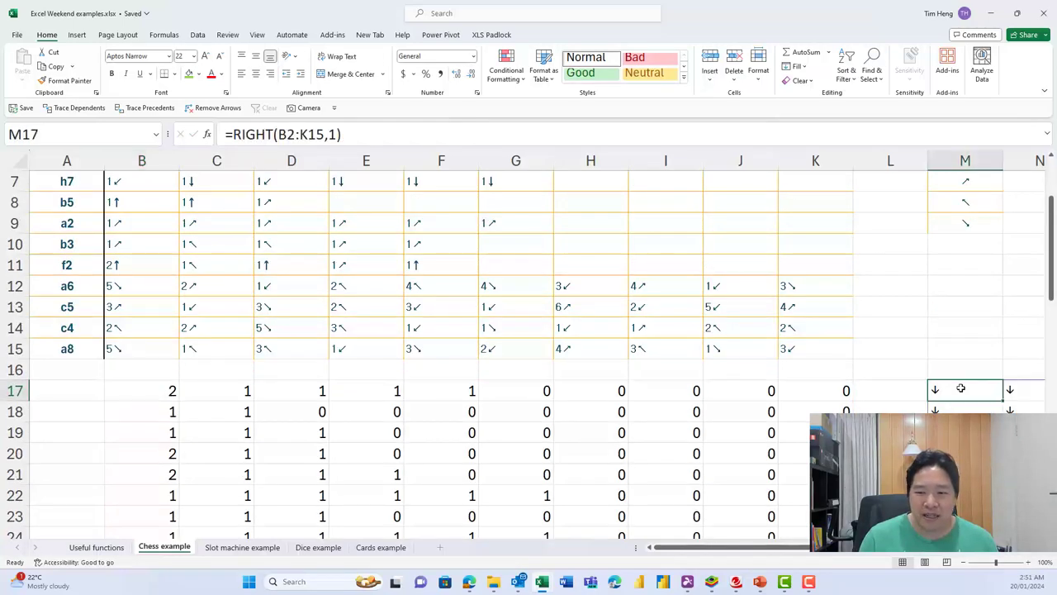
scroll(961, 388, up, 2)
drag(974, 205, 918, 350)
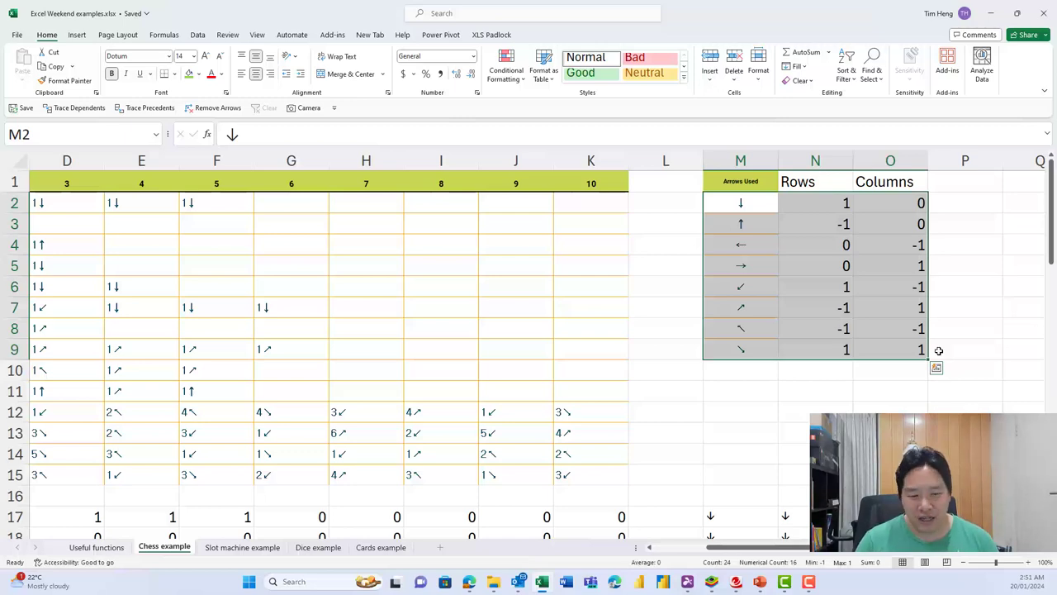
key(ctrl+Home)
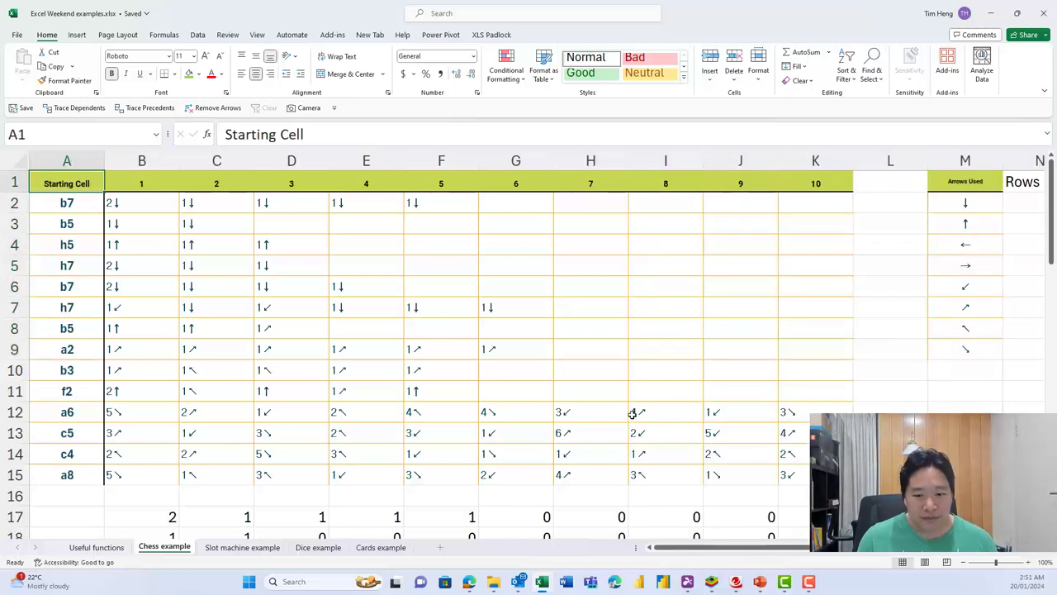
scroll(611, 422, down, 5)
scroll(609, 424, down, 1)
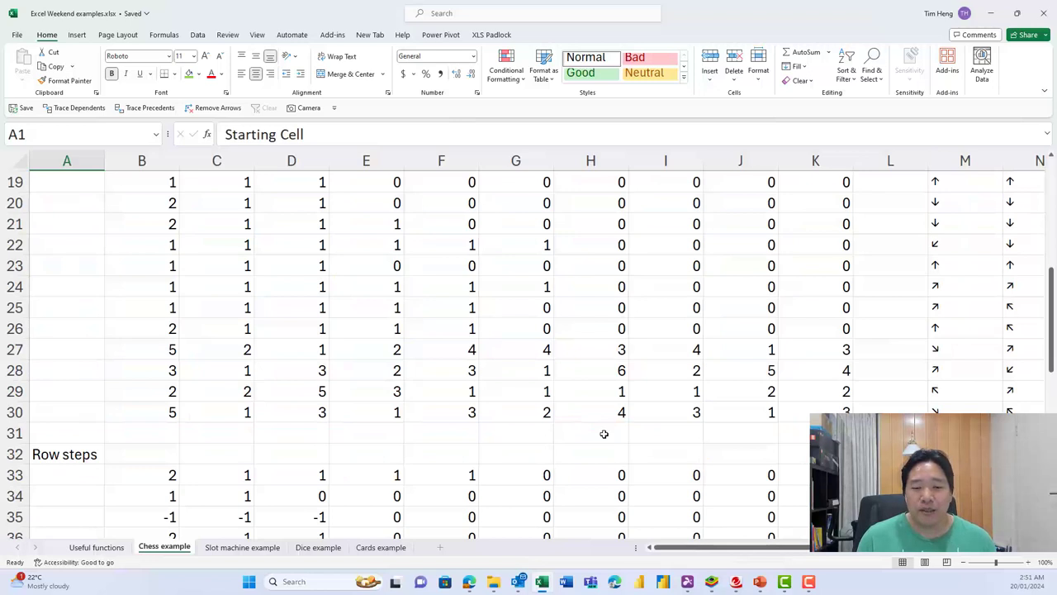
scroll(604, 433, down, 3)
Total each Row steps row with a SUM across row 33 in A33, filled down to A46.
click(900, 266)
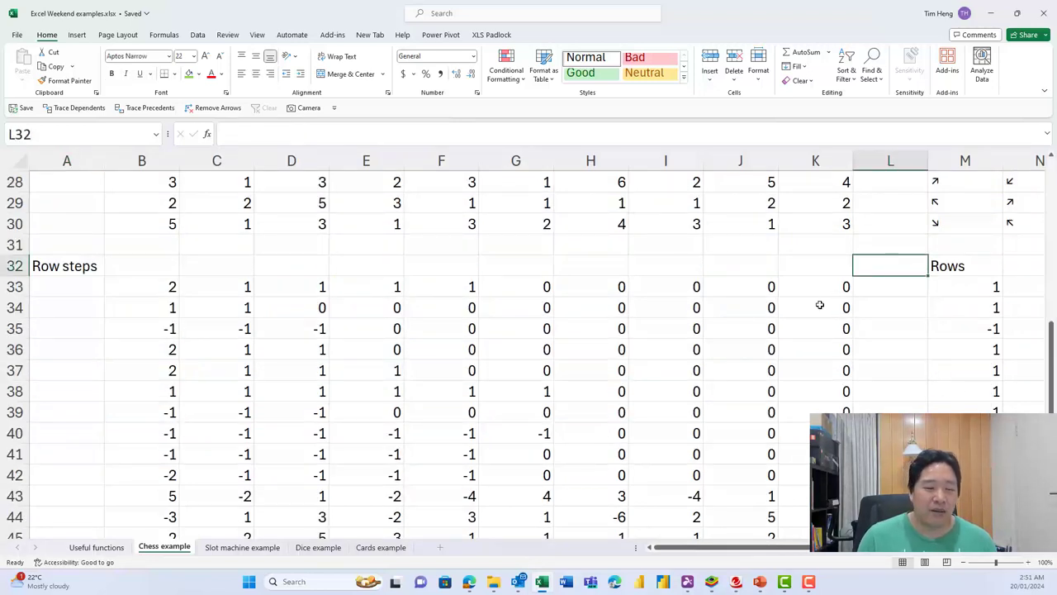
click(67, 285)
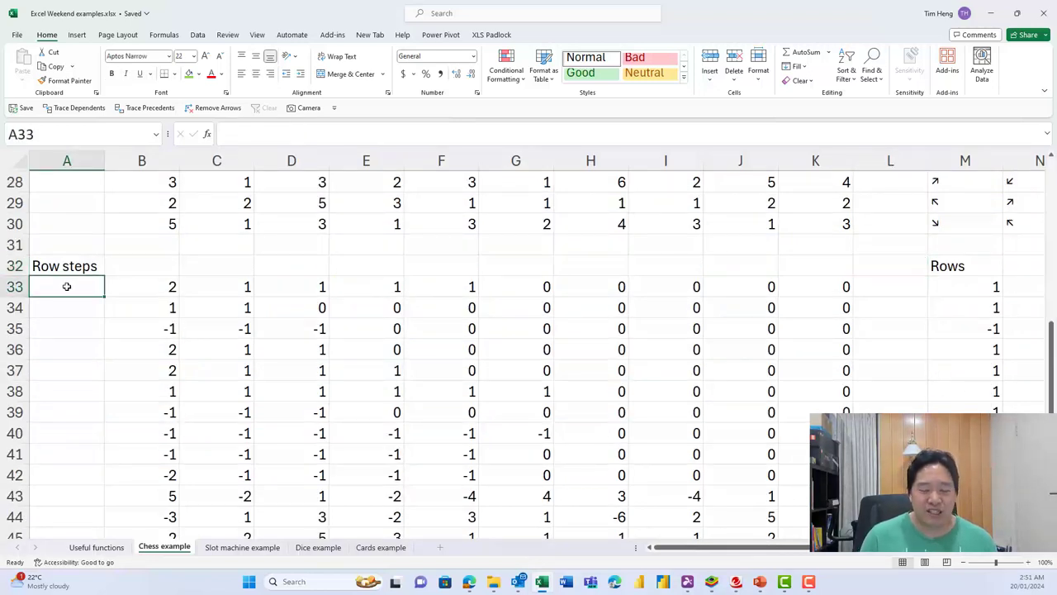
text(=SUM()
key(Right)
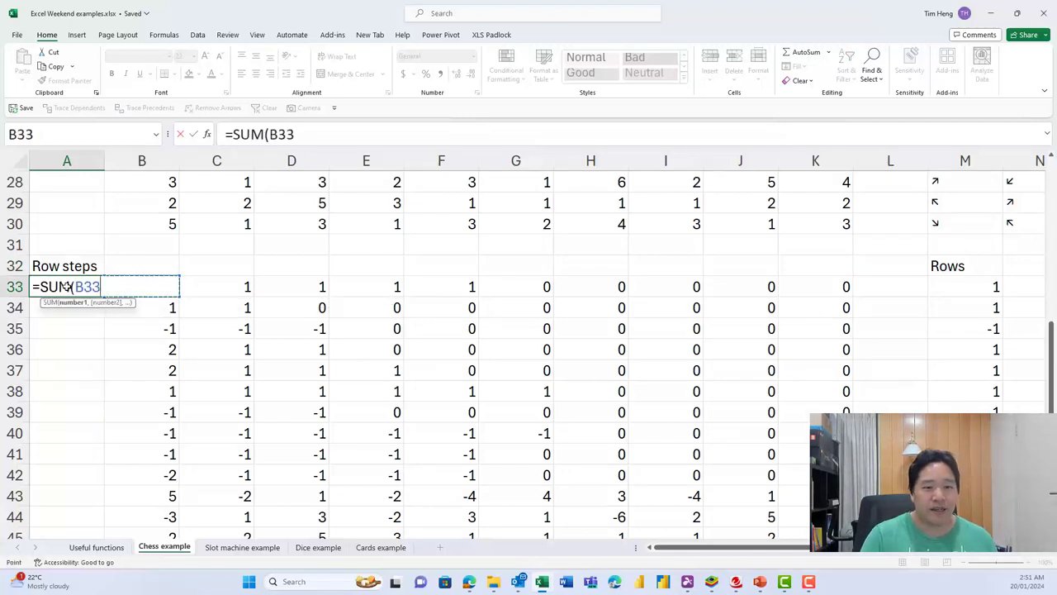
key(ctrl+shift+Right)
text())
key(ctrl+Return)
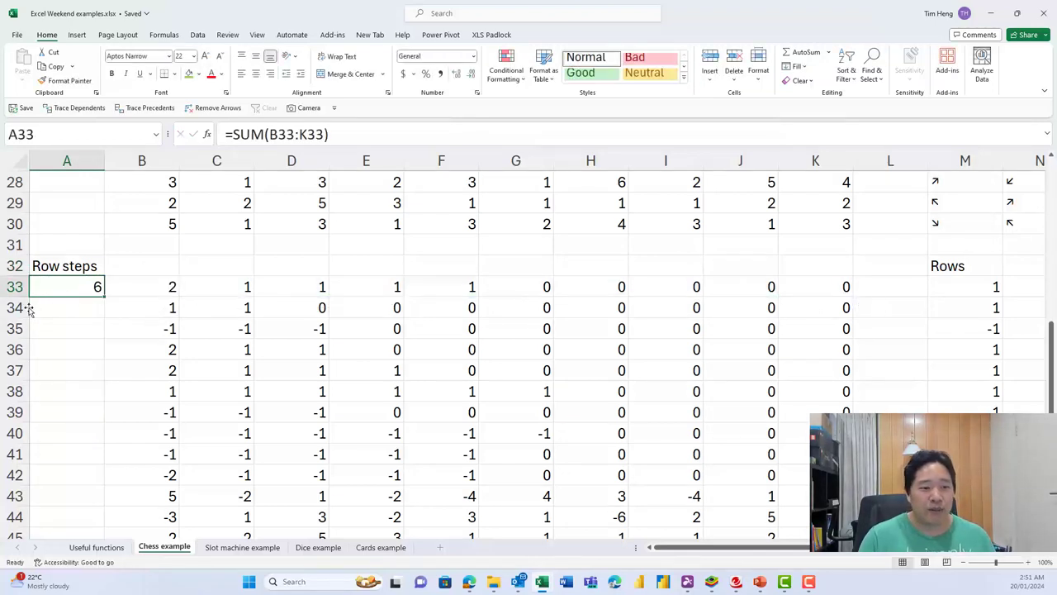
scroll(87, 338, down, 1)
shift+click(82, 494)
key(ctrl+d)
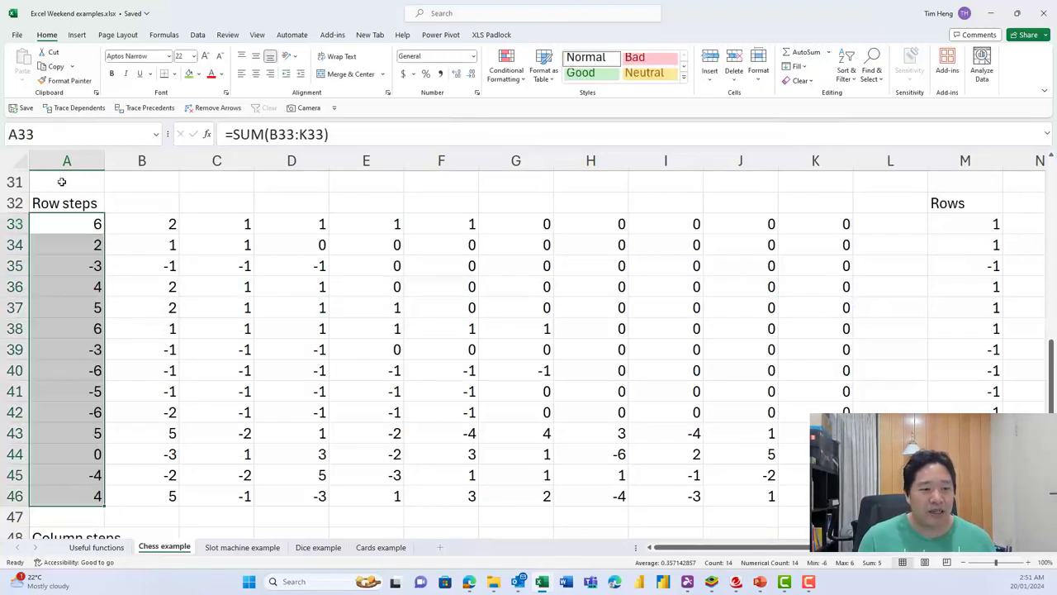
Total each Column steps row with =SUM(B49:K49) in A49, filled down to A62.
scroll(83, 504, down, 2)
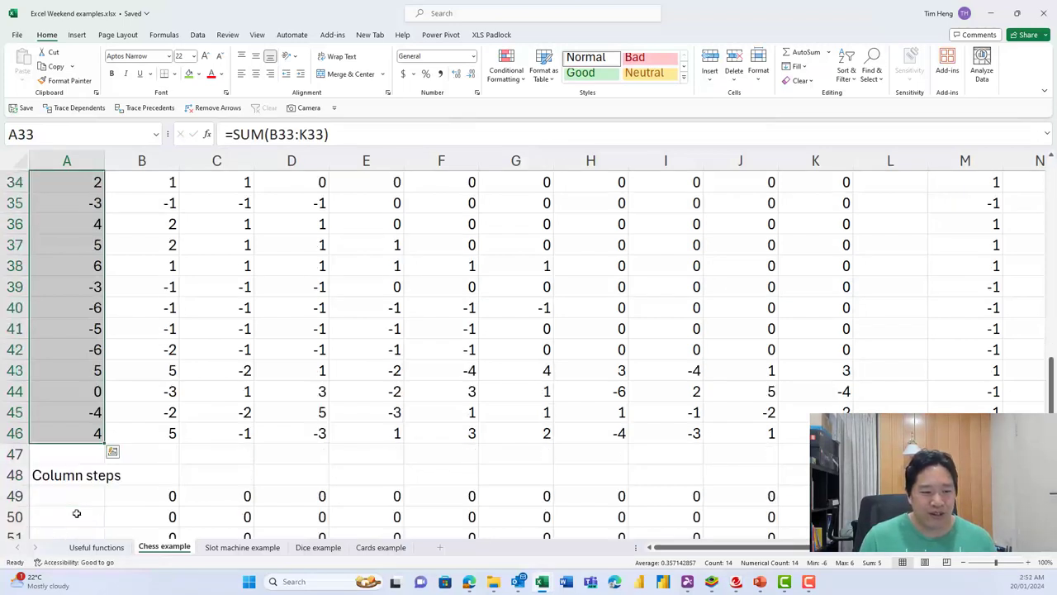
click(77, 433)
text(=SUM()
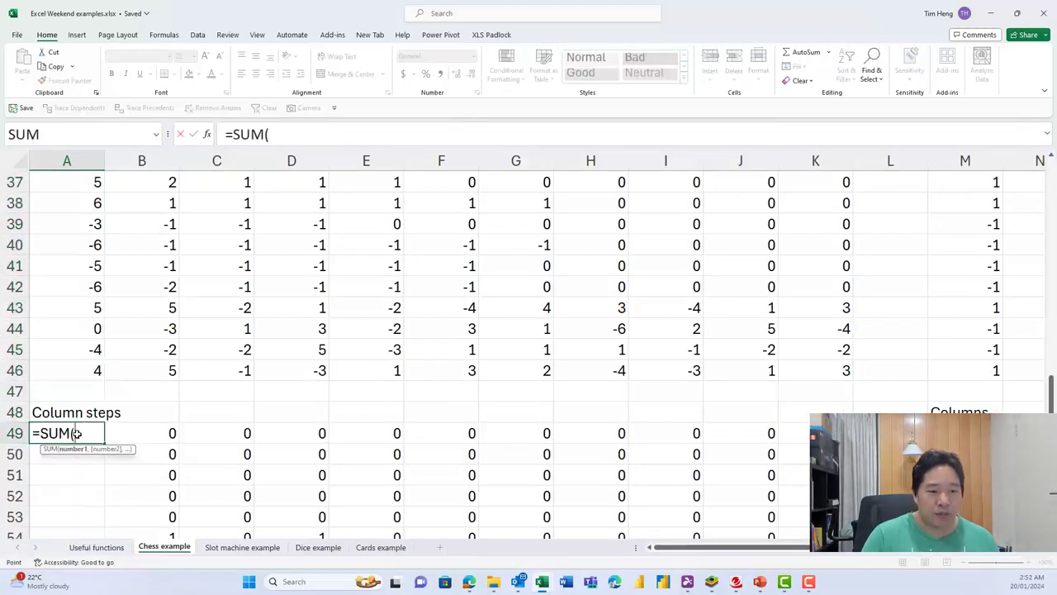
key(Right)
key(ctrl+shift+Right)
text())
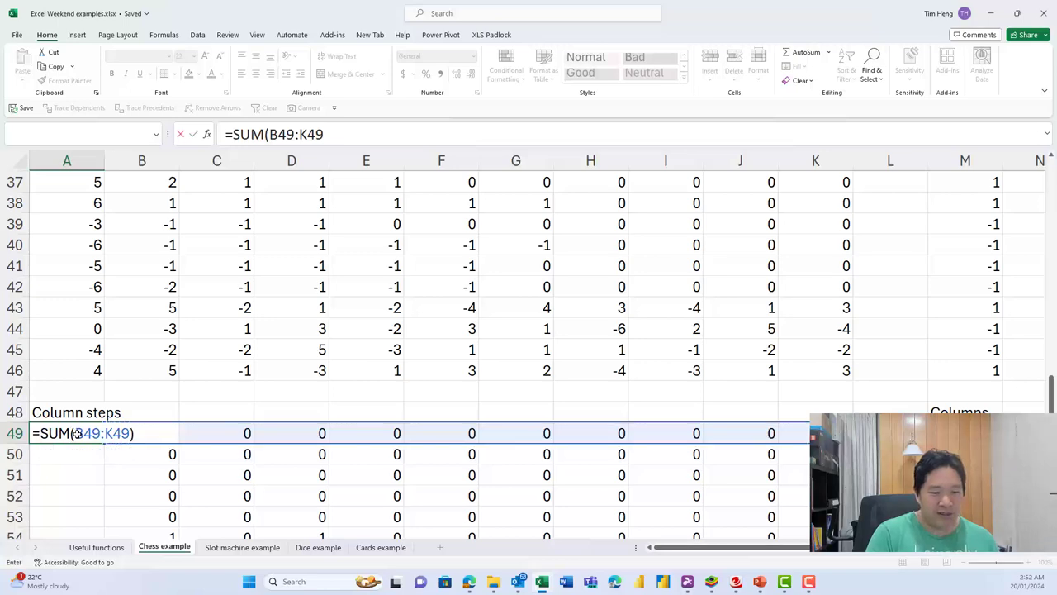
key(ctrl+Return)
scroll(80, 438, down, 3)
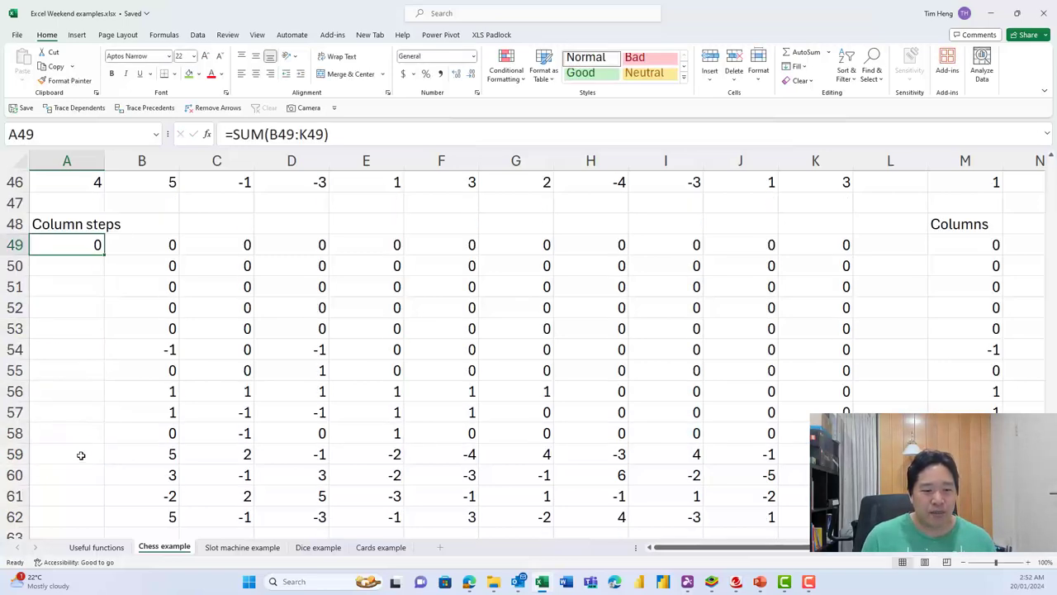
shift+click(68, 517)
key(ctrl+d)
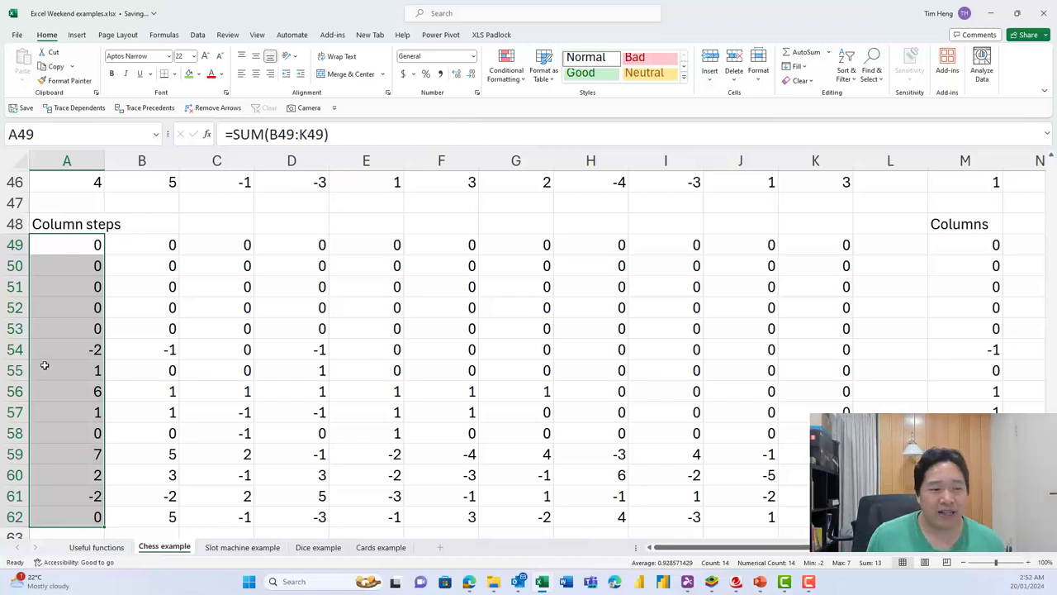
Clear the row totals in A33:A46.
scroll(45, 364, up, 5)
drag(77, 224, 75, 501)
key(Delete)
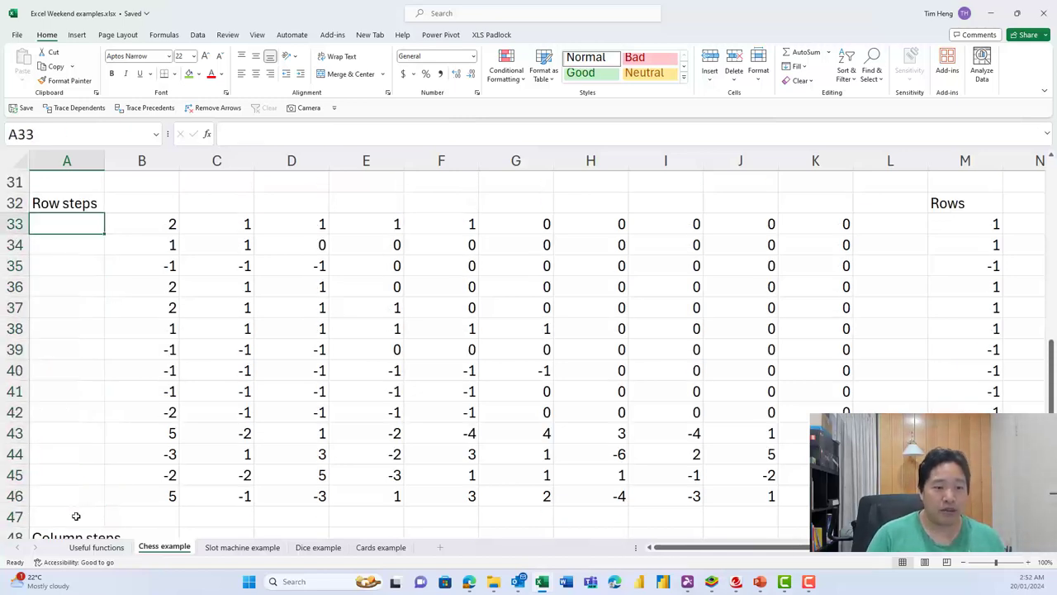
Enter =BYROW(B33#,LAMBDA(a,SUM(a))) in A33 to spill each row's total.
text(=)
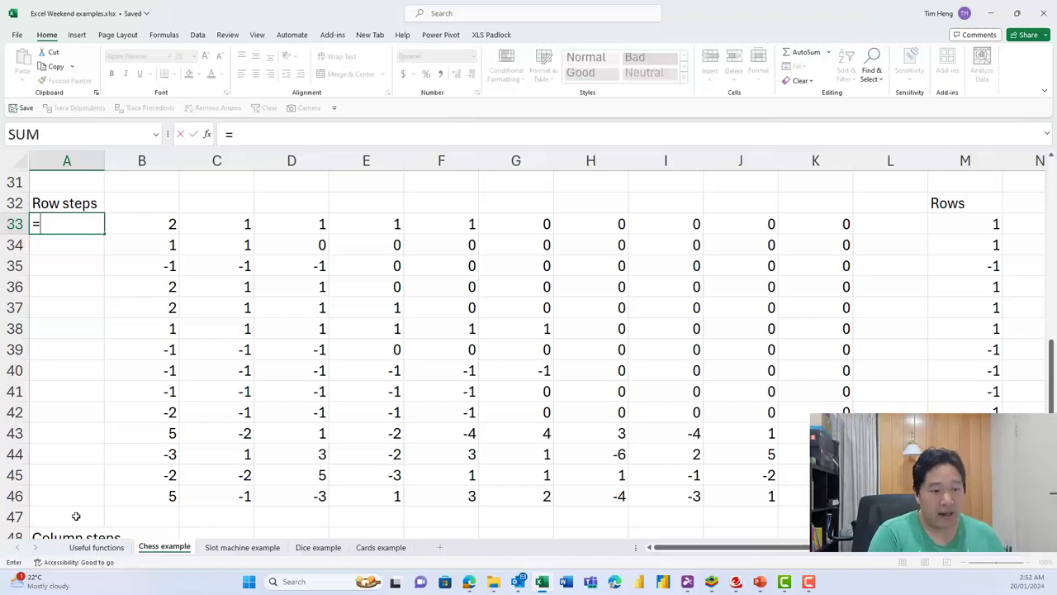
text(BYROW)
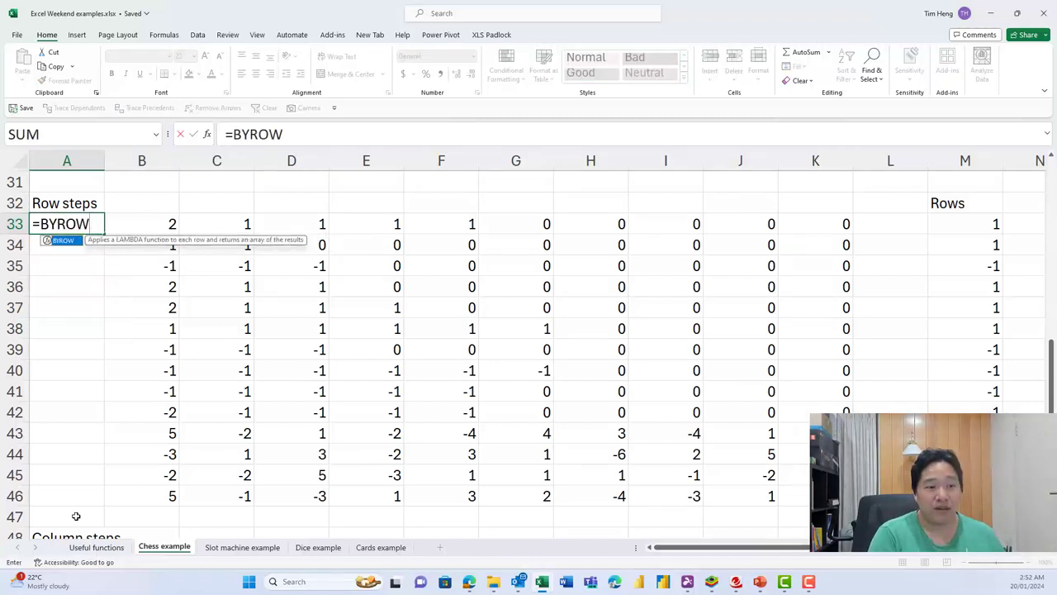
text(()
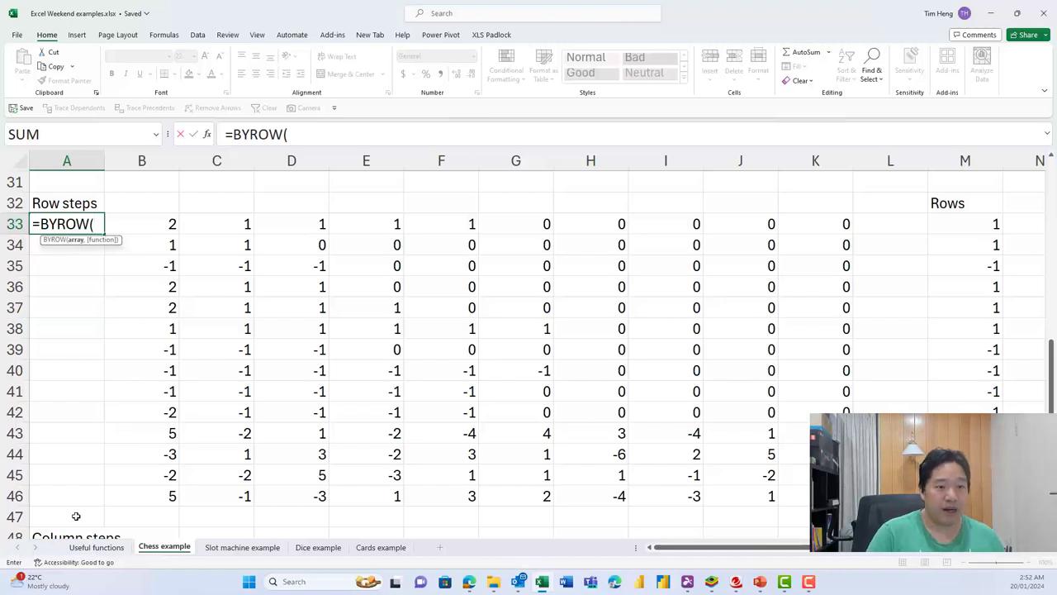
key(Right)
text(#)
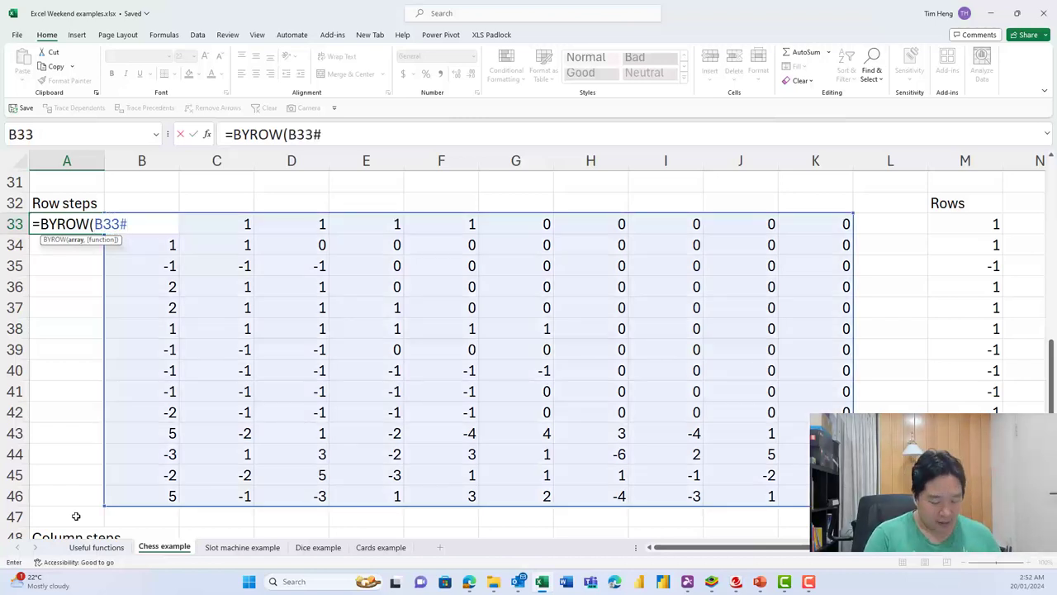
text(,)
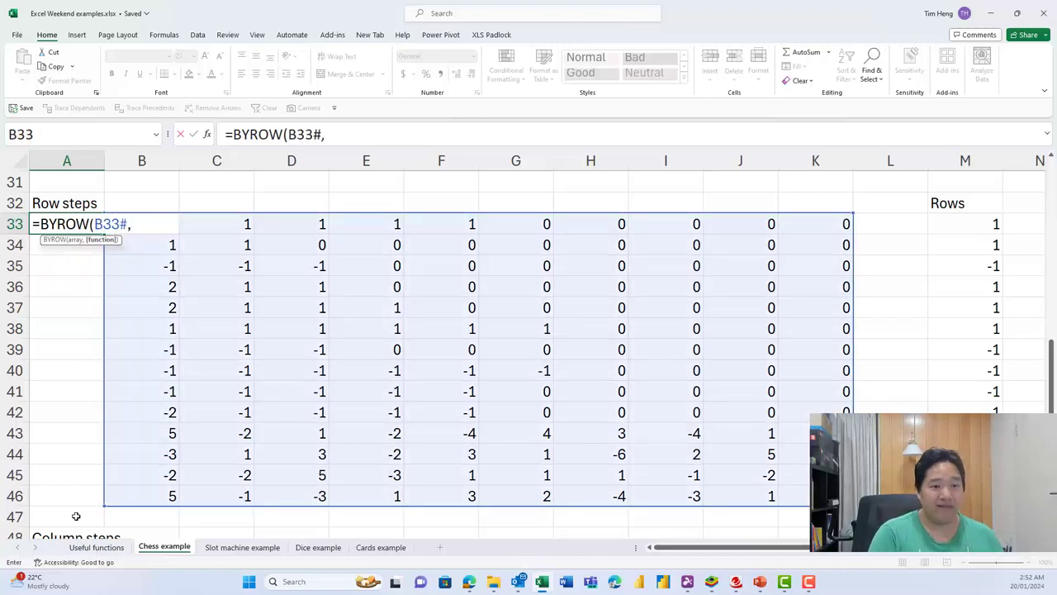
text(LAMBDA(a,)
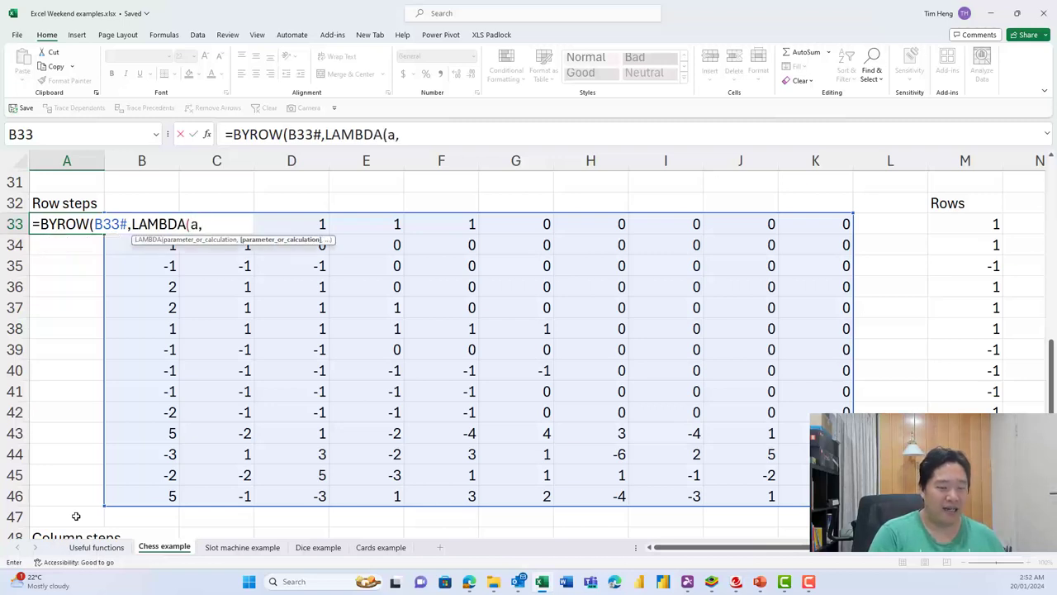
text(SUM(a)))
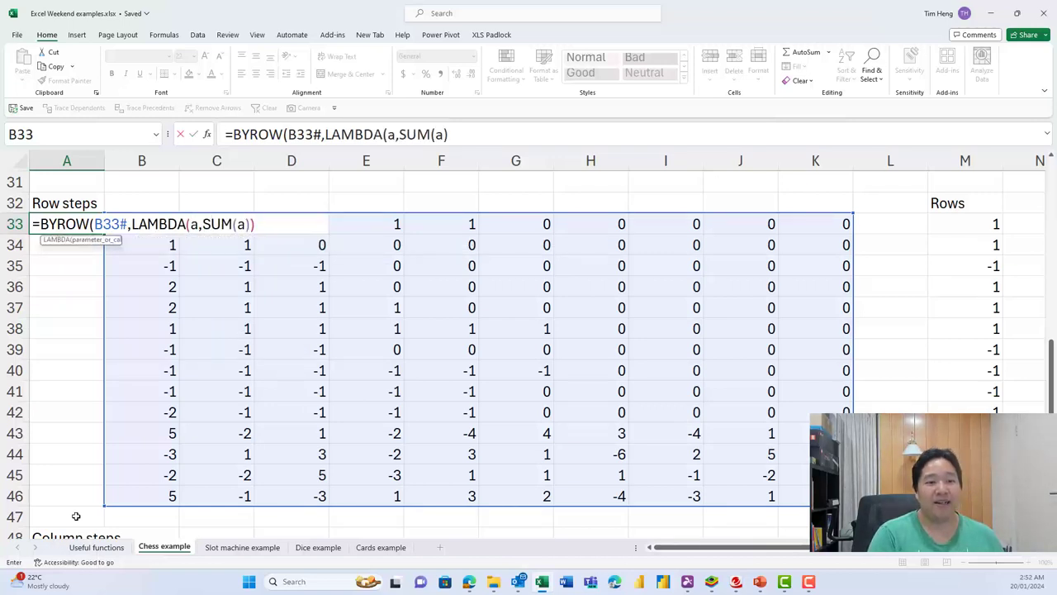
text())
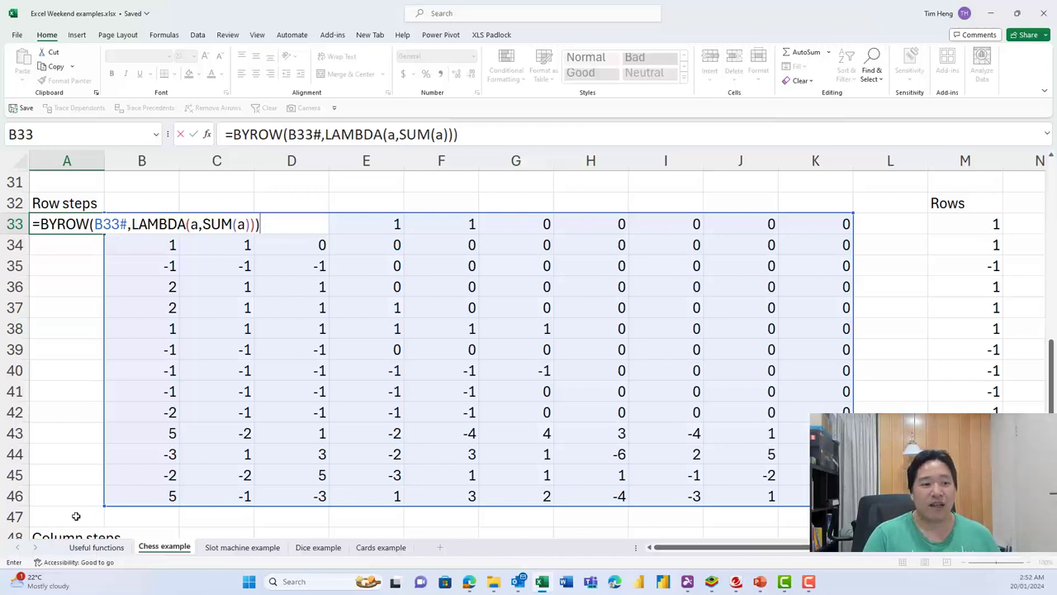
key(Return)
Verify the spilled totals against the B33:K46 grid, such as row 45, then copy A33.
drag(93, 227, 86, 493)
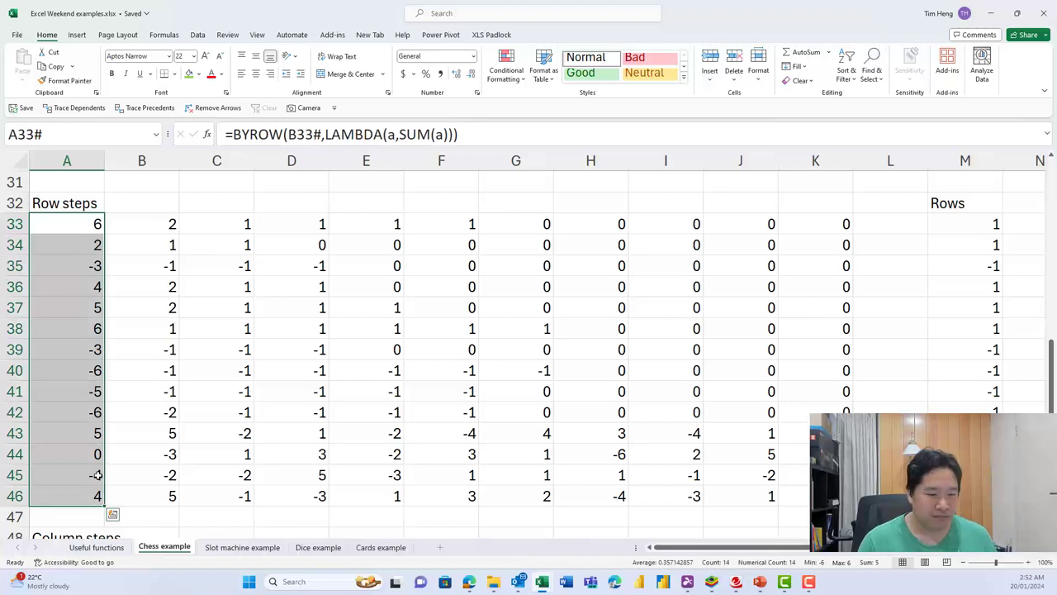
click(143, 222)
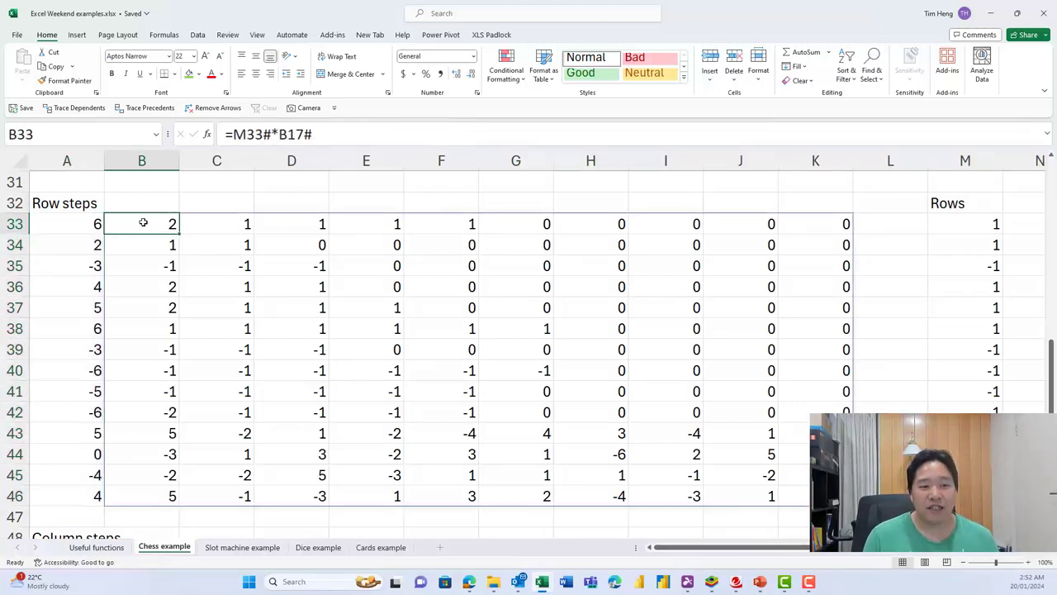
drag(143, 222, 826, 496)
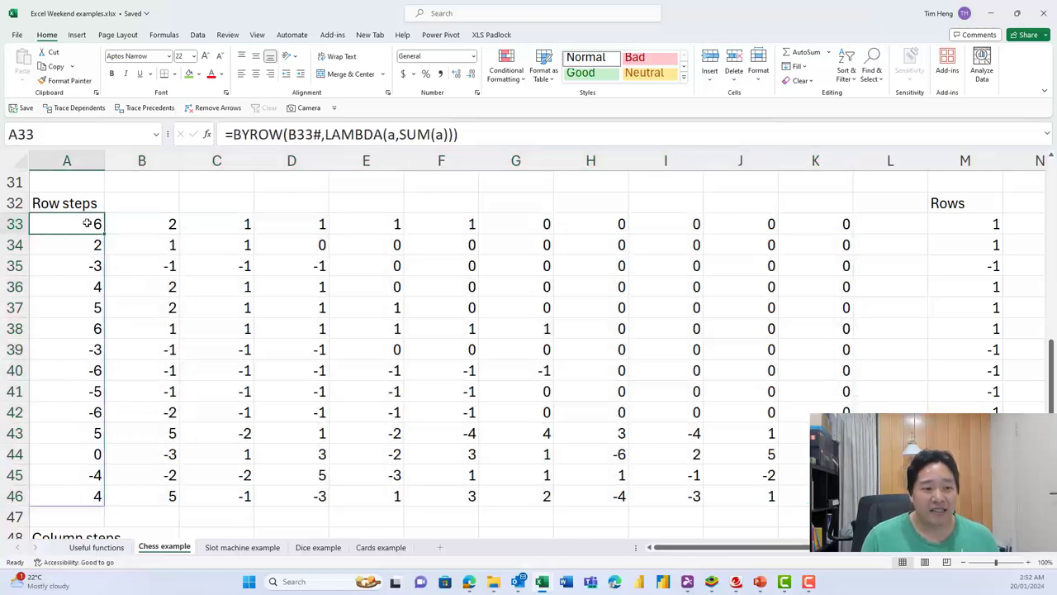
drag(87, 223, 90, 504)
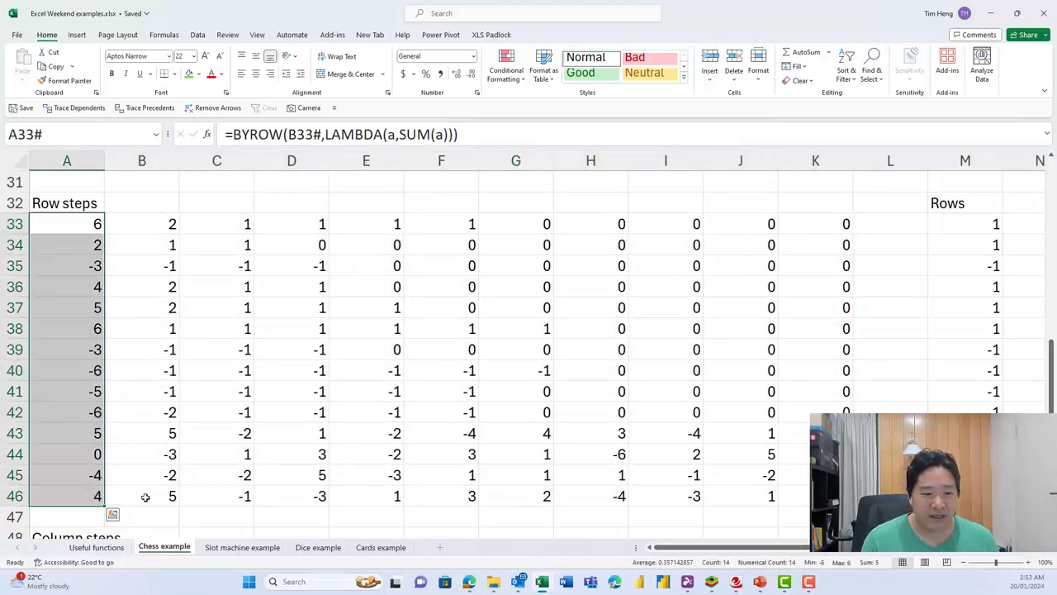
drag(145, 475, 794, 477)
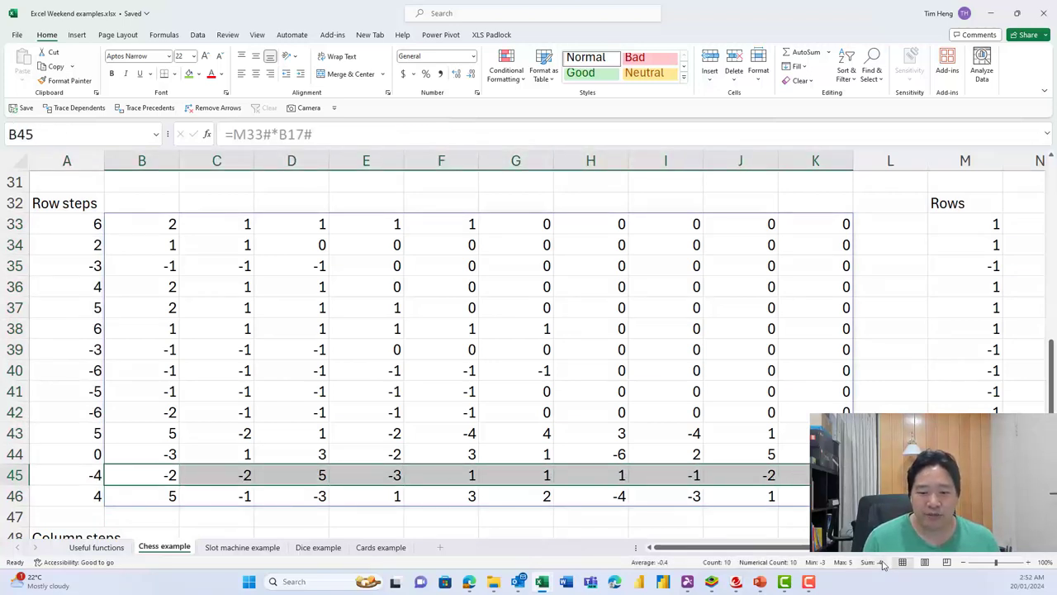
click(78, 479)
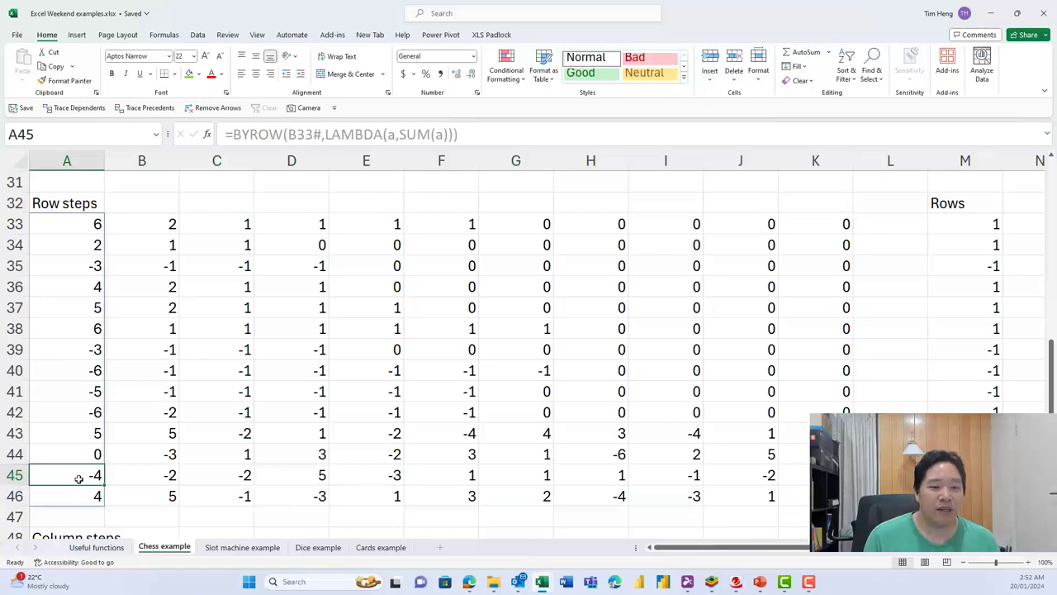
click(76, 225)
key(ctrl+c)
Clear the old SUM totals in A49:A62.
scroll(83, 410, down, 2)
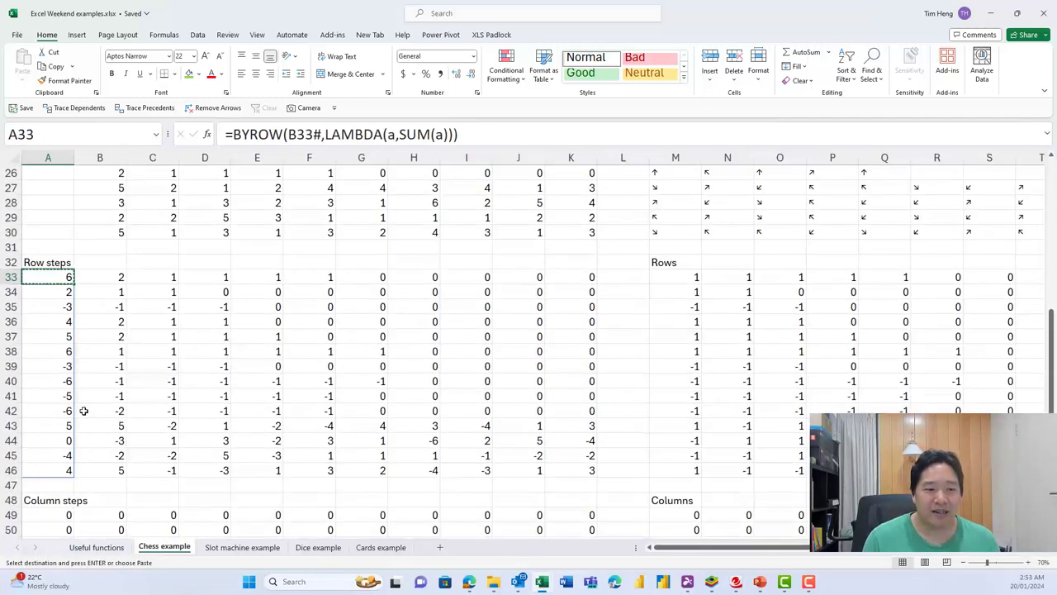
scroll(84, 411, down, 1)
drag(85, 480, 57, 467)
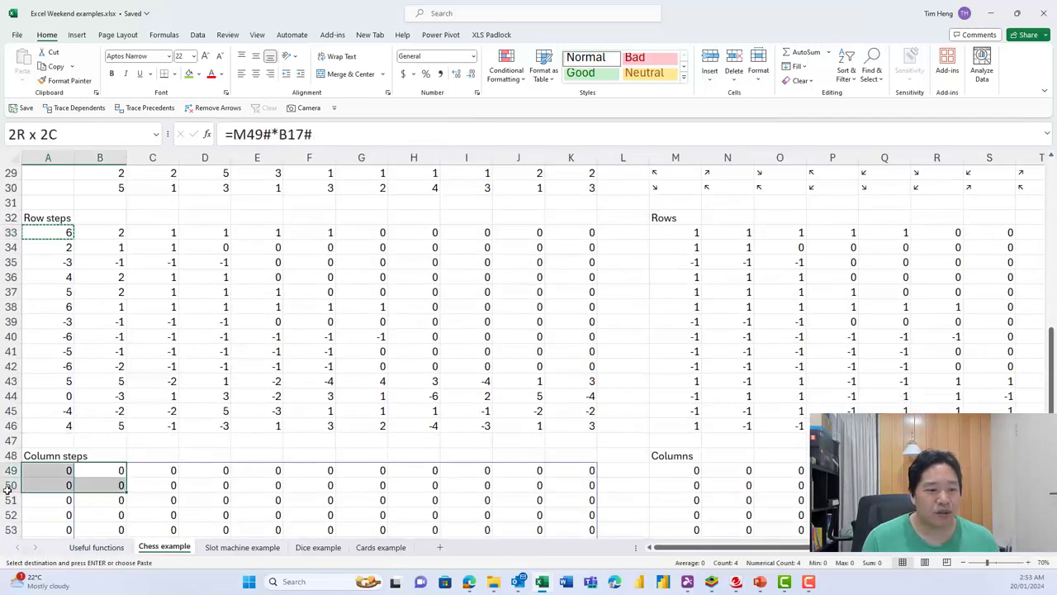
click(72, 469)
key(ctrl+shift+Down)
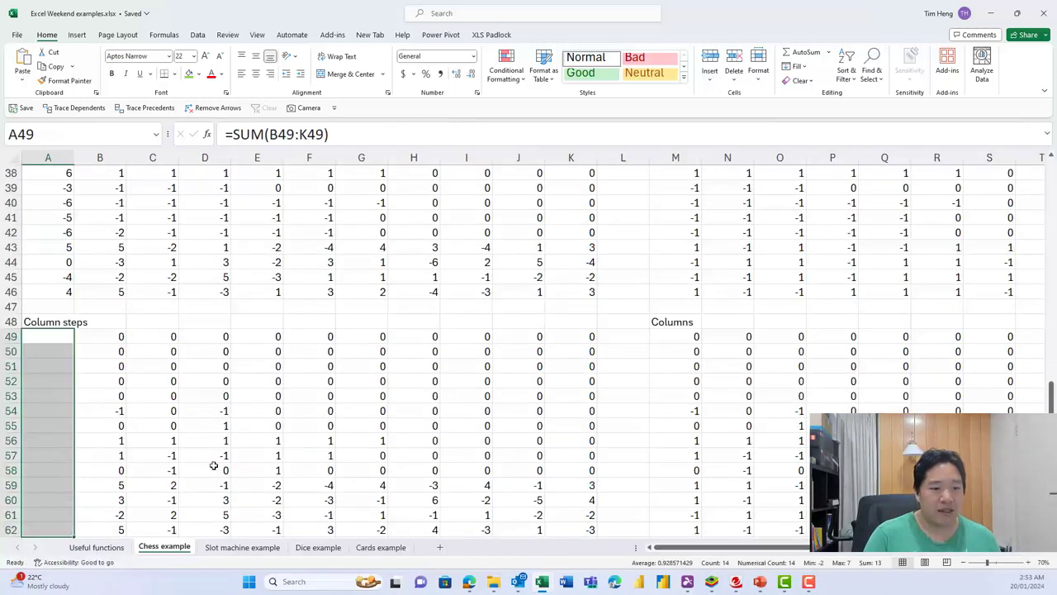
key(Delete)
Copy the BYROW formula from A33 and paste it into A49.
key(Up)
key(Up)
key(Up)
key(ctrl+Up)
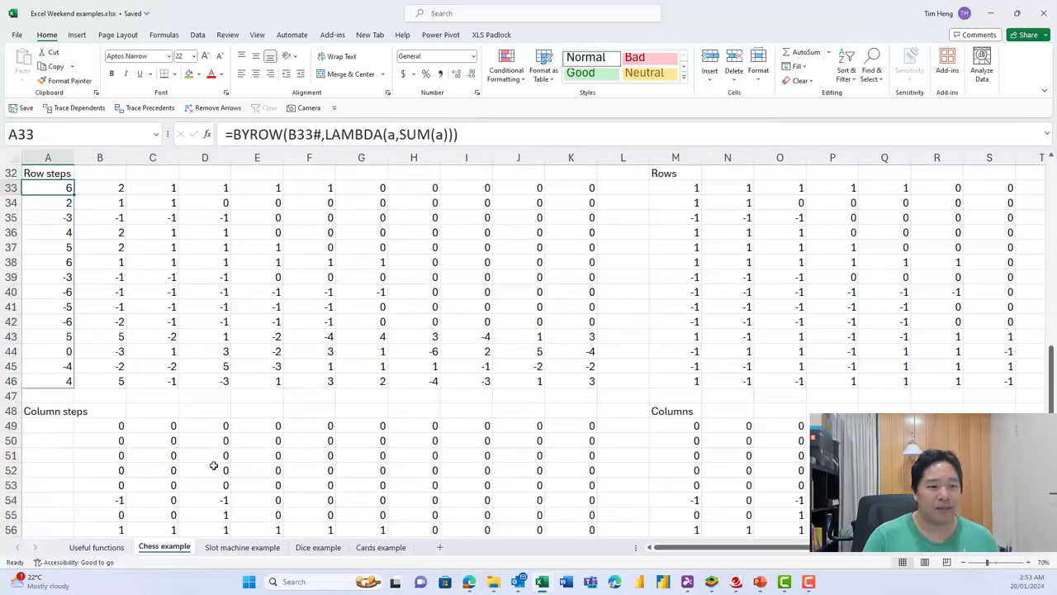
key(ctrl+c)
click(69, 425)
key(ctrl+v)
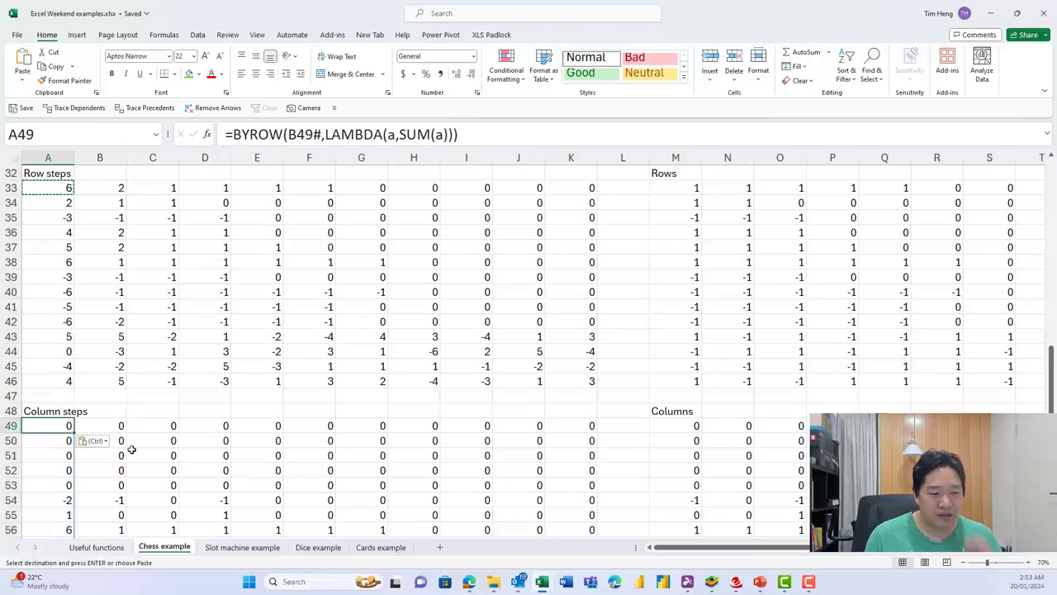
Check the pasted BYROW formula in A49 against the one in A33.
scroll(66, 423, down, 3)
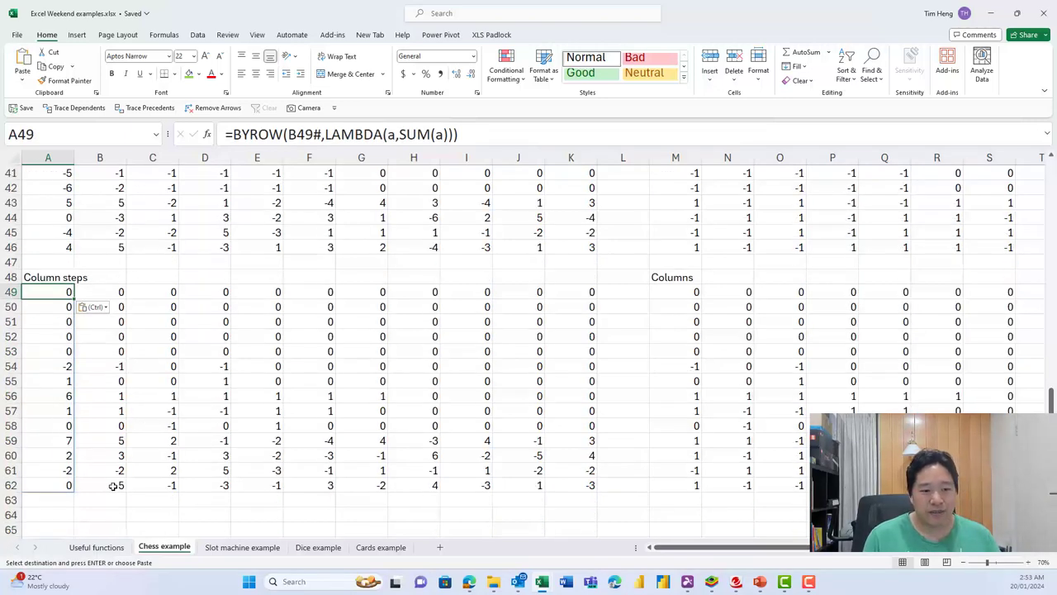
drag(113, 486, 594, 485)
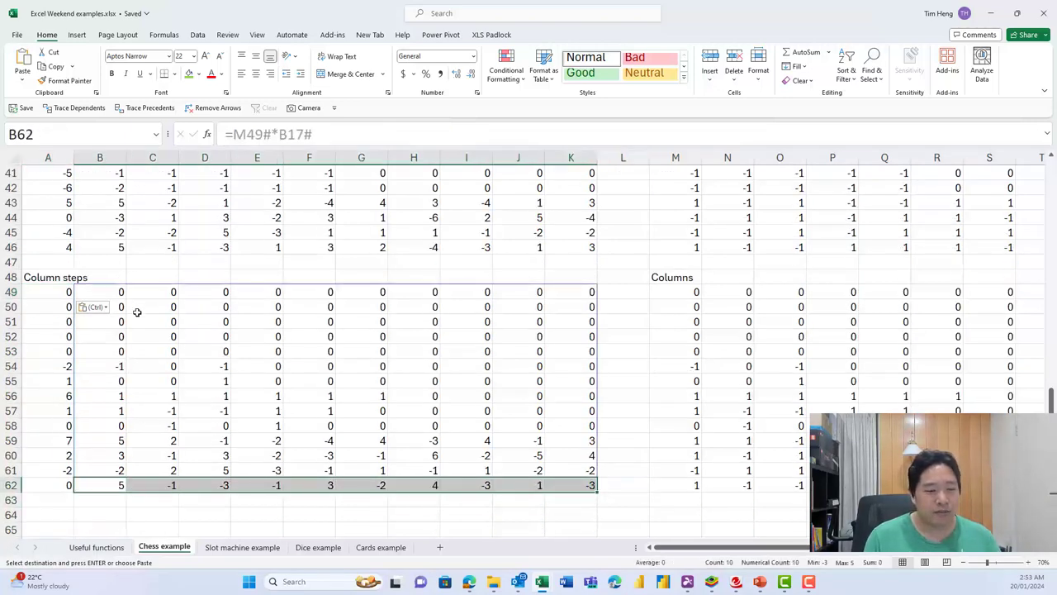
click(63, 291)
scroll(64, 289, up, 5)
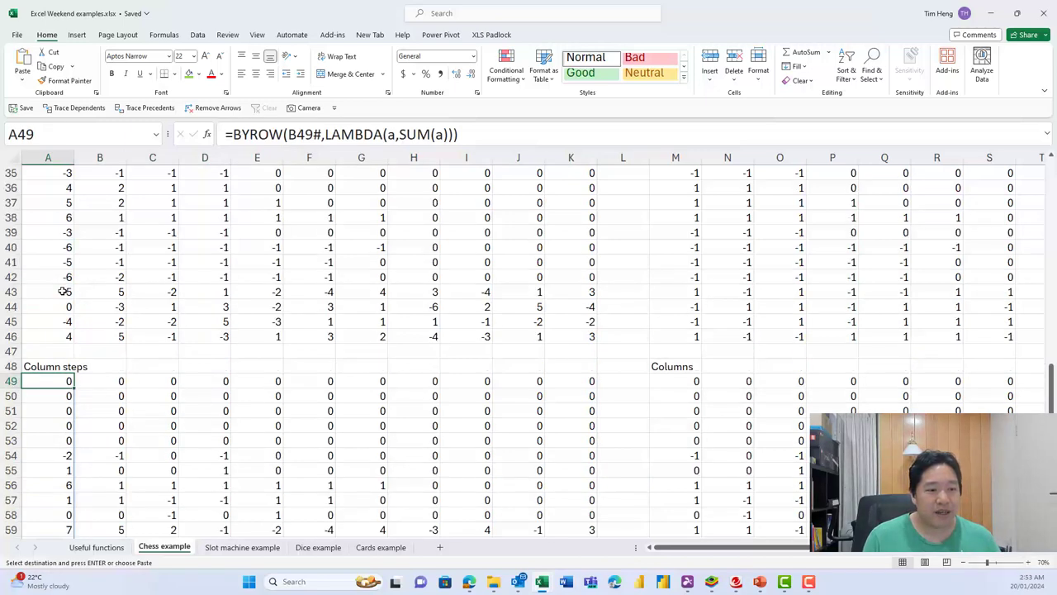
click(65, 279)
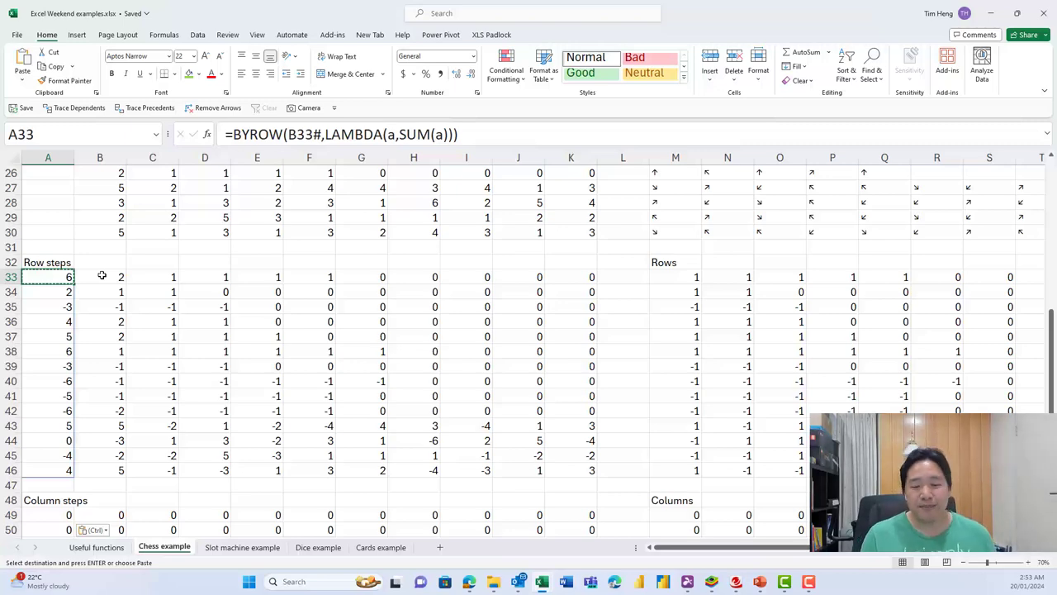
Browse LEFT, MID, RIGHT and LEN on Useful functions, then go to the Cards example sheet.
click(96, 546)
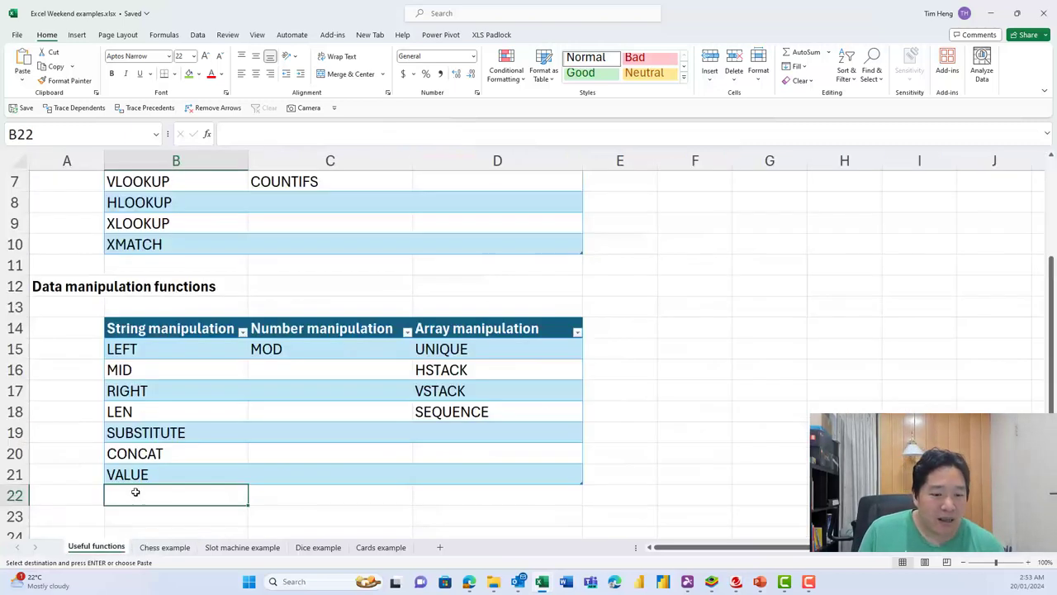
drag(156, 349, 157, 391)
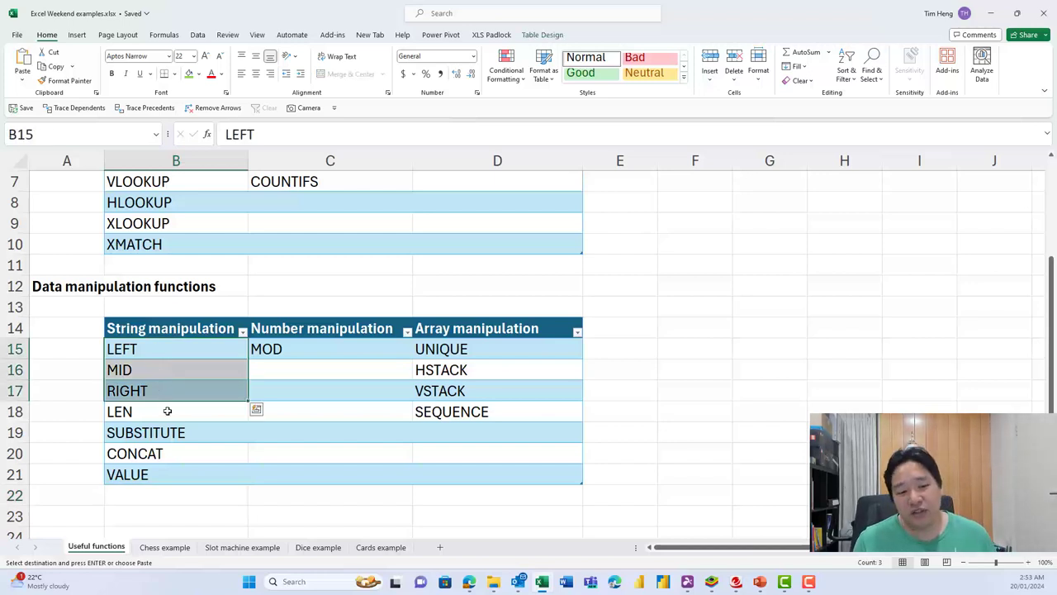
click(186, 475)
click(156, 413)
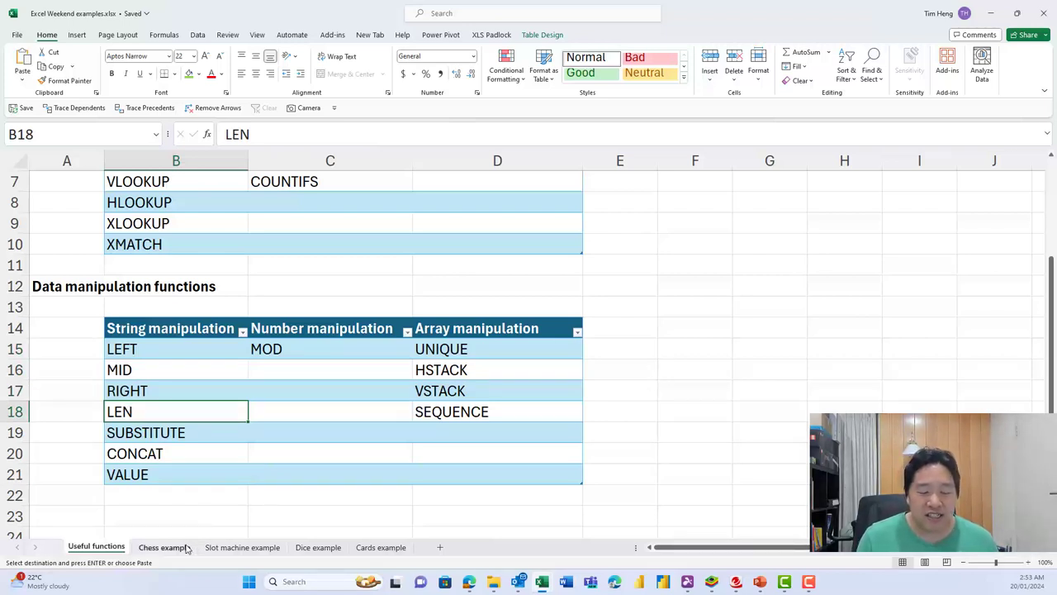
click(372, 548)
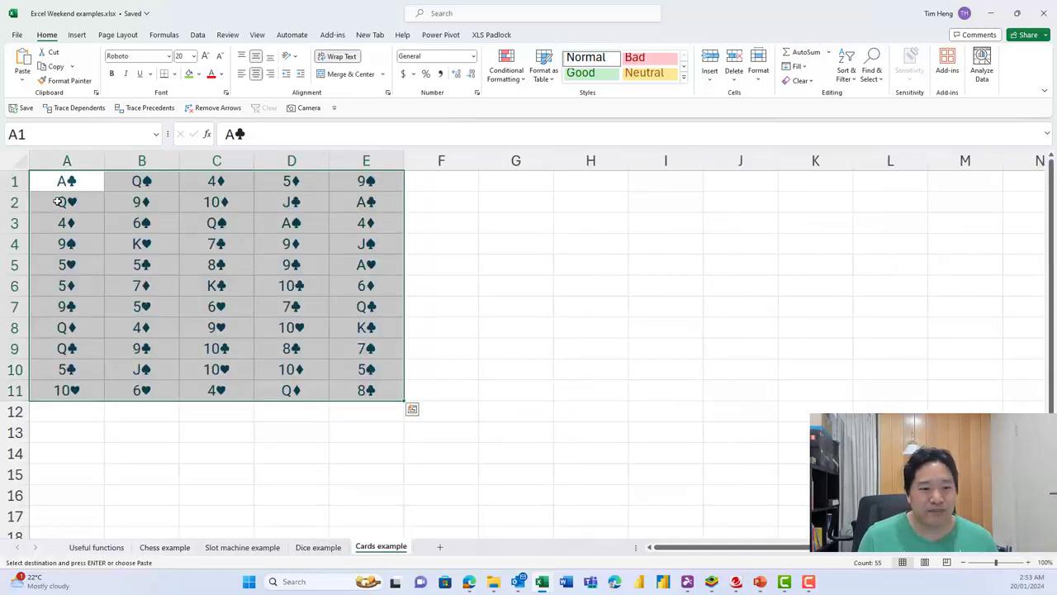
Enter =LEFT(A1:A11,1) in A13 to extract the first character of column A's cards.
click(189, 201)
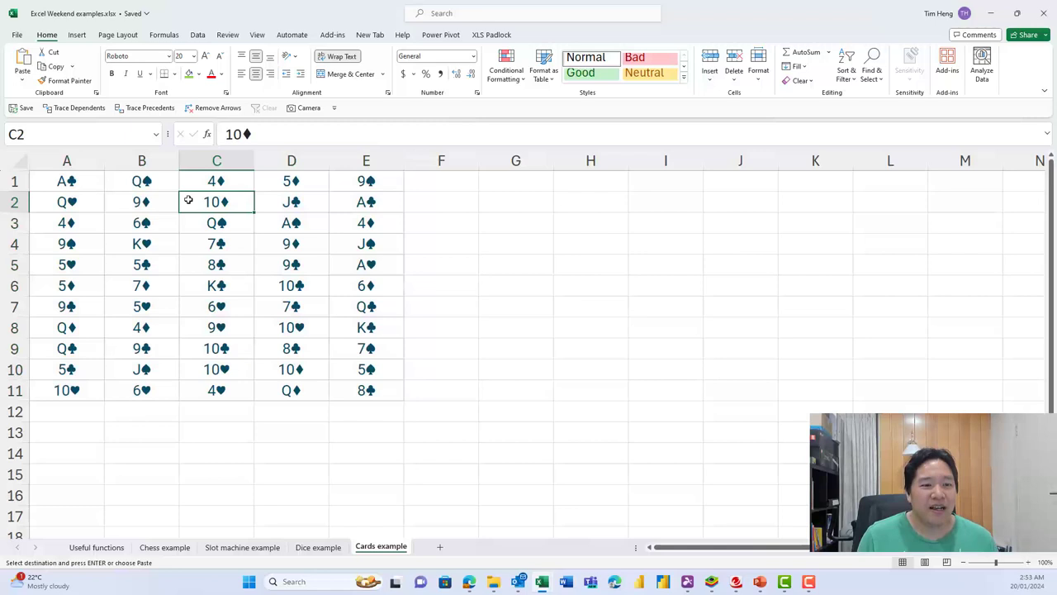
click(89, 430)
drag(74, 180, 88, 382)
click(95, 431)
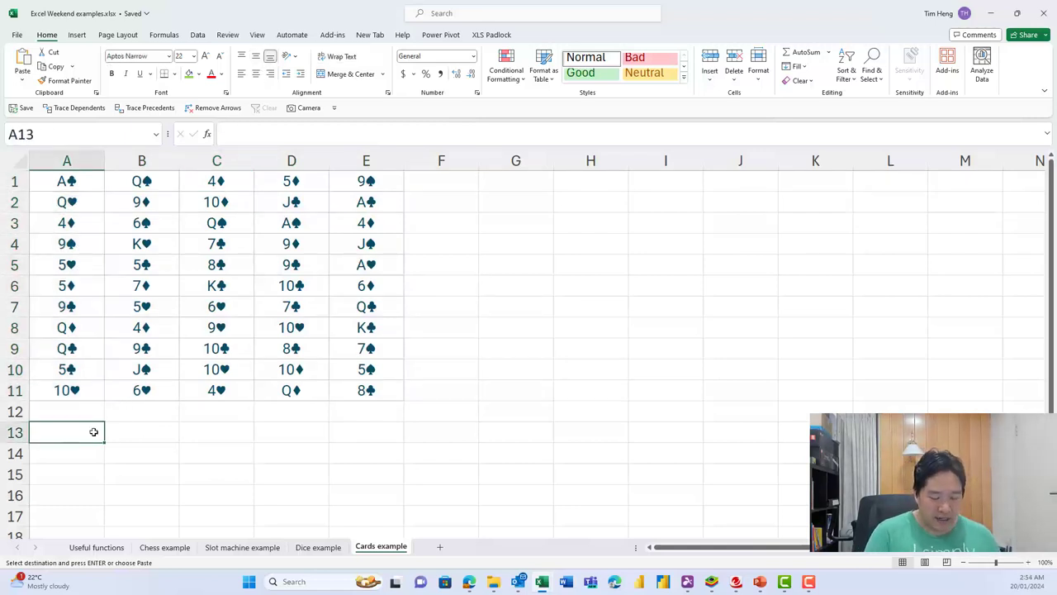
text(=LEFT)
key(BackSpace)
key(BackSpace)
text(T)
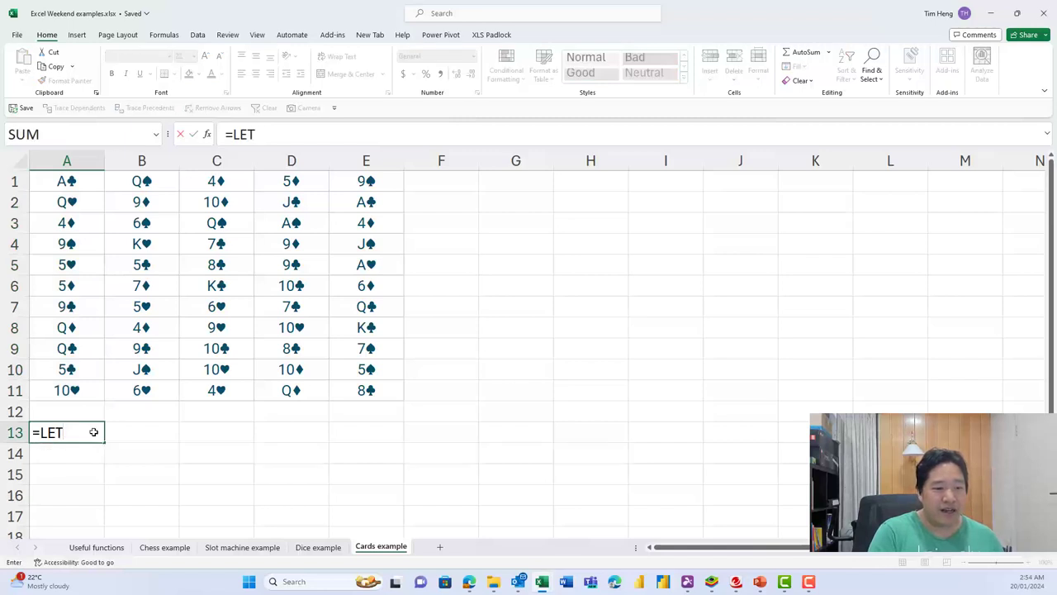
key(BackSpace)
text(FT(1)
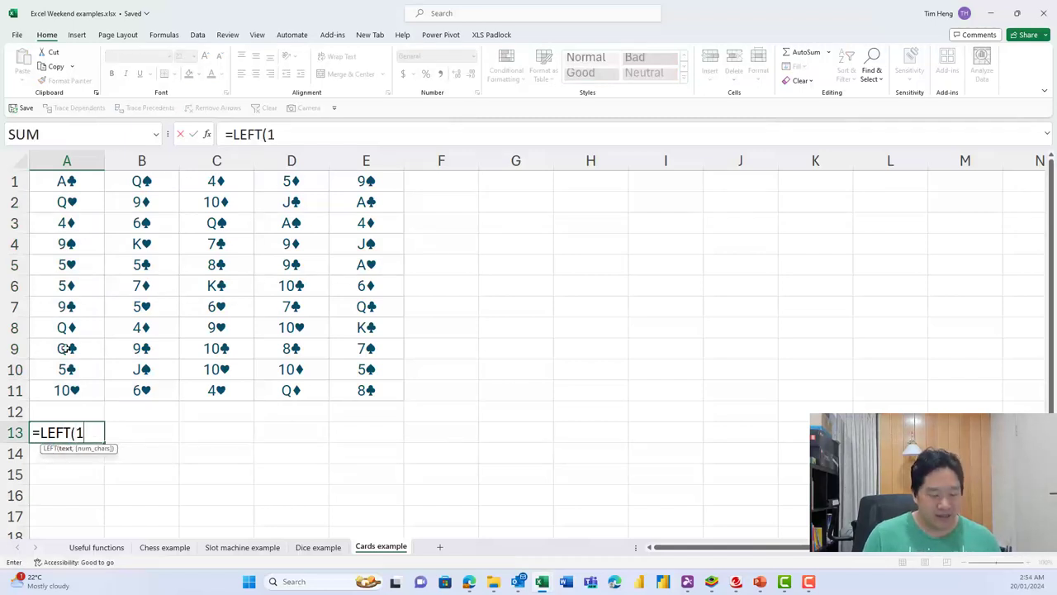
key(BackSpace)
drag(70, 181, 73, 392)
text(,1))
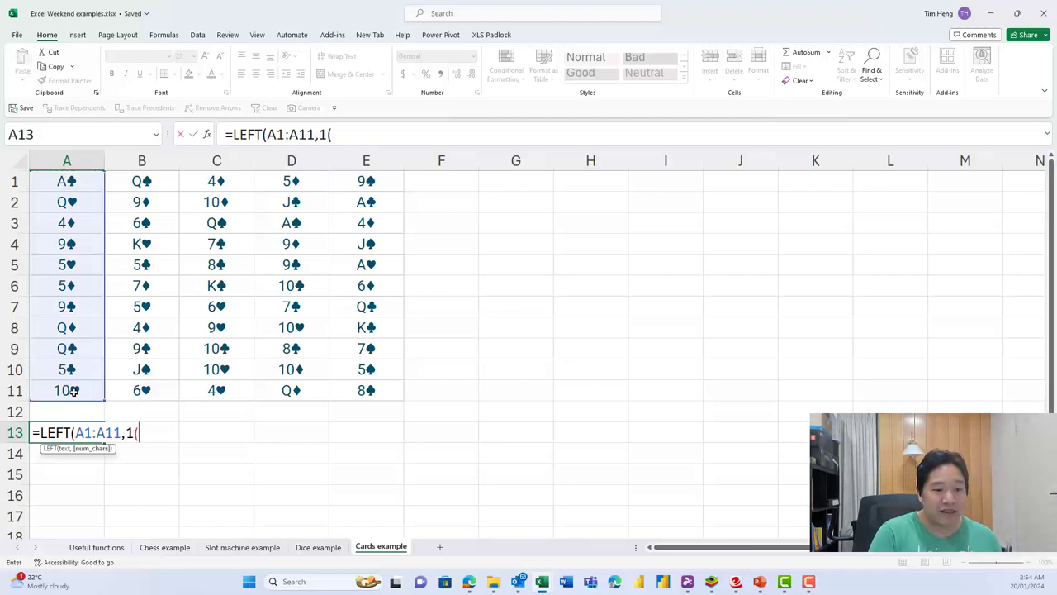
key(Return)
Review the spilled ranks in A15:A18, noting the 10 card shows only 1.
scroll(73, 392, down, 1)
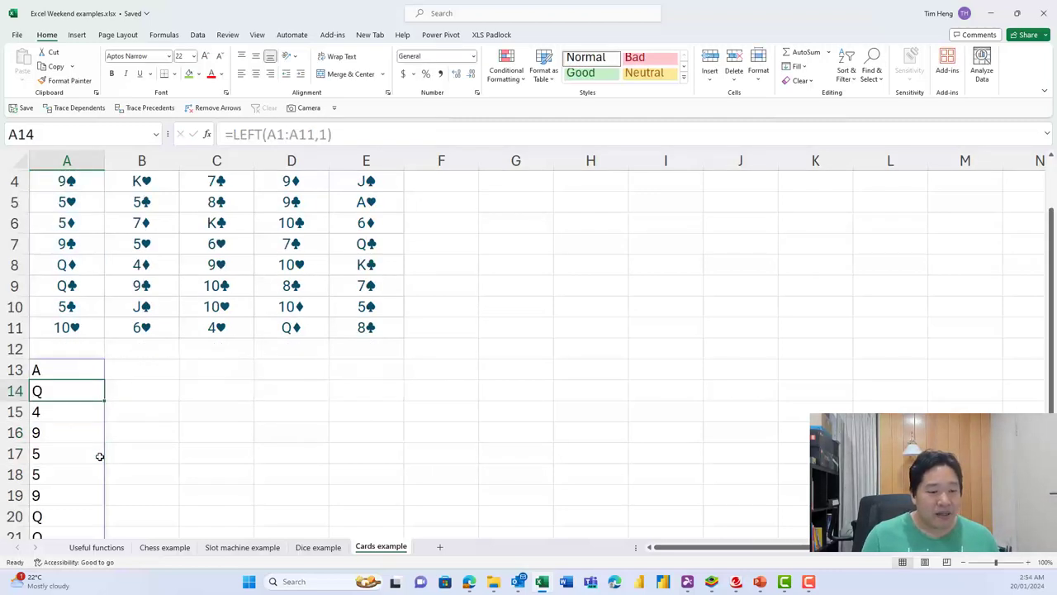
click(46, 413)
click(47, 435)
click(48, 456)
click(51, 477)
scroll(51, 477, down, 2)
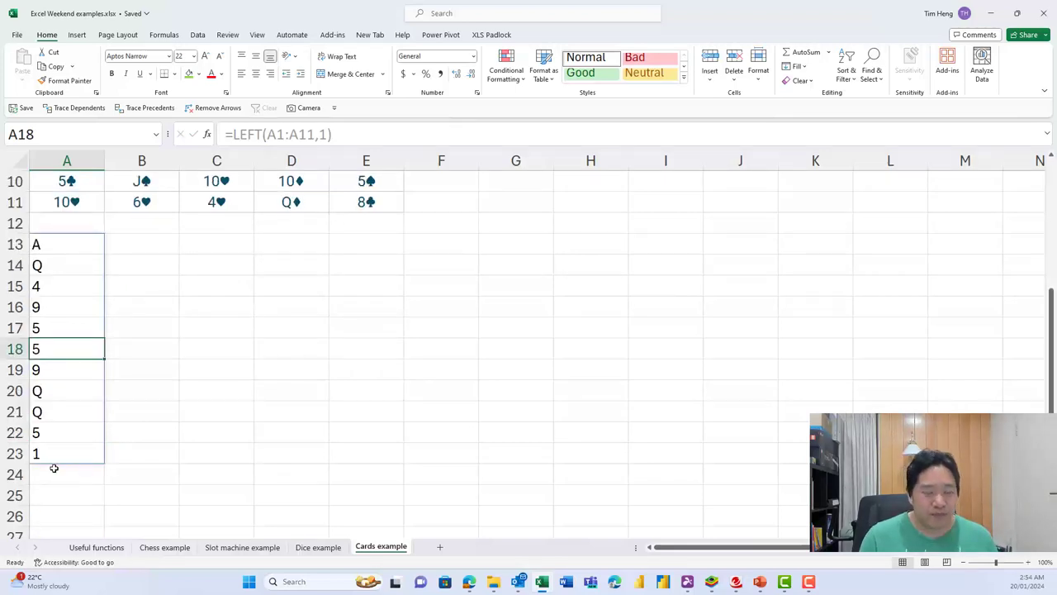
click(52, 450)
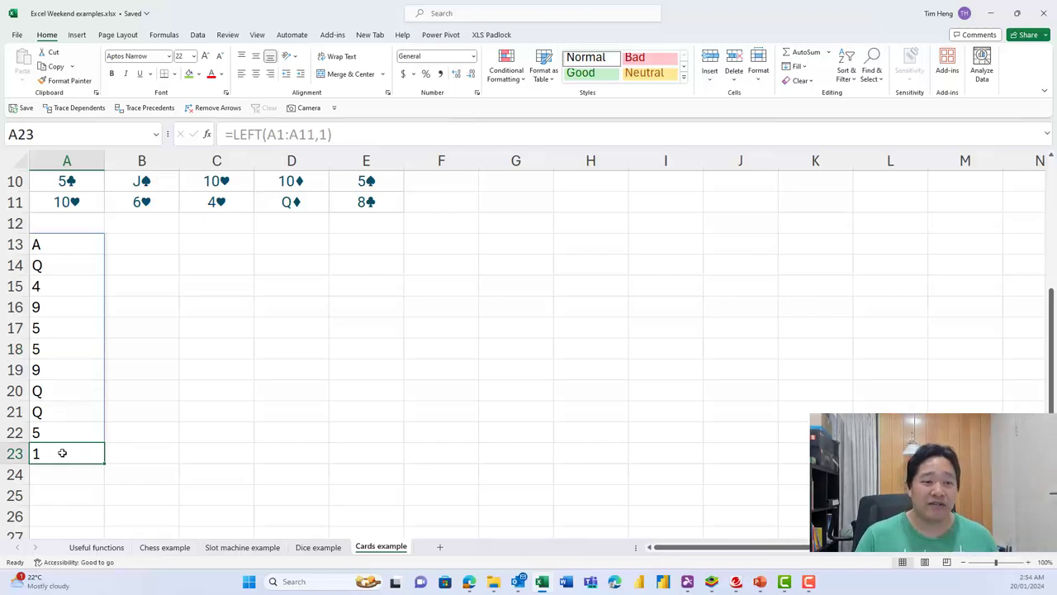
Widen A13's formula to =LEFT(A1:E11,1) so ranks spill for the whole card grid.
click(54, 239)
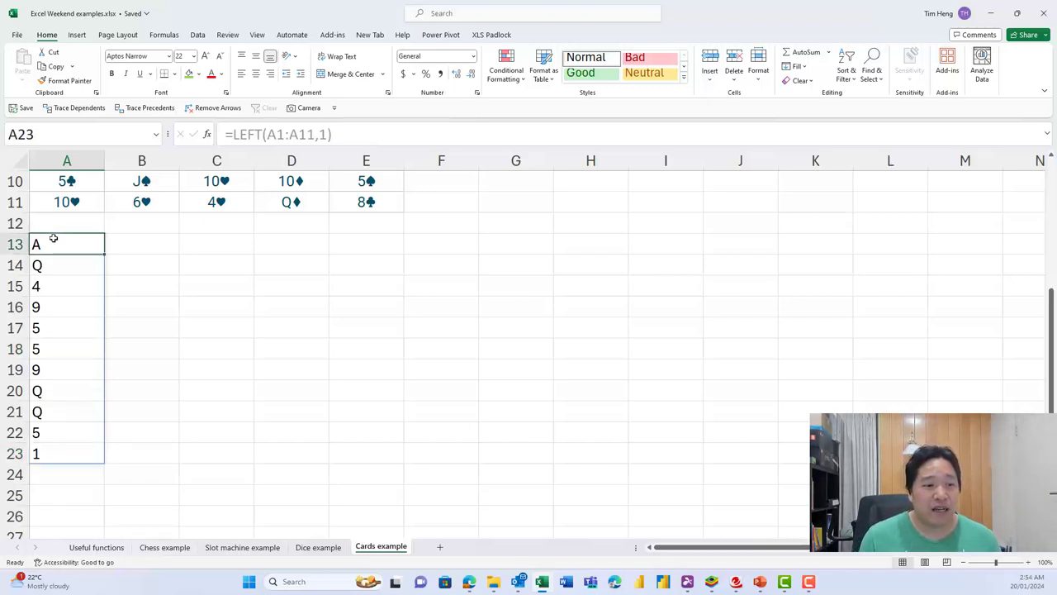
click(309, 133)
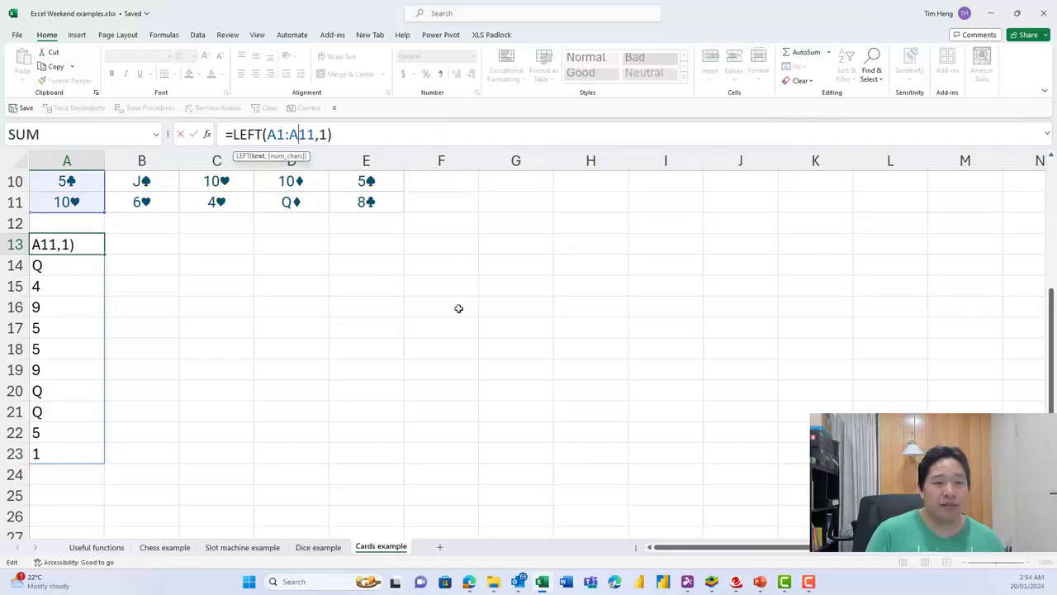
key(BackSpace)
text(E)
key(Return)
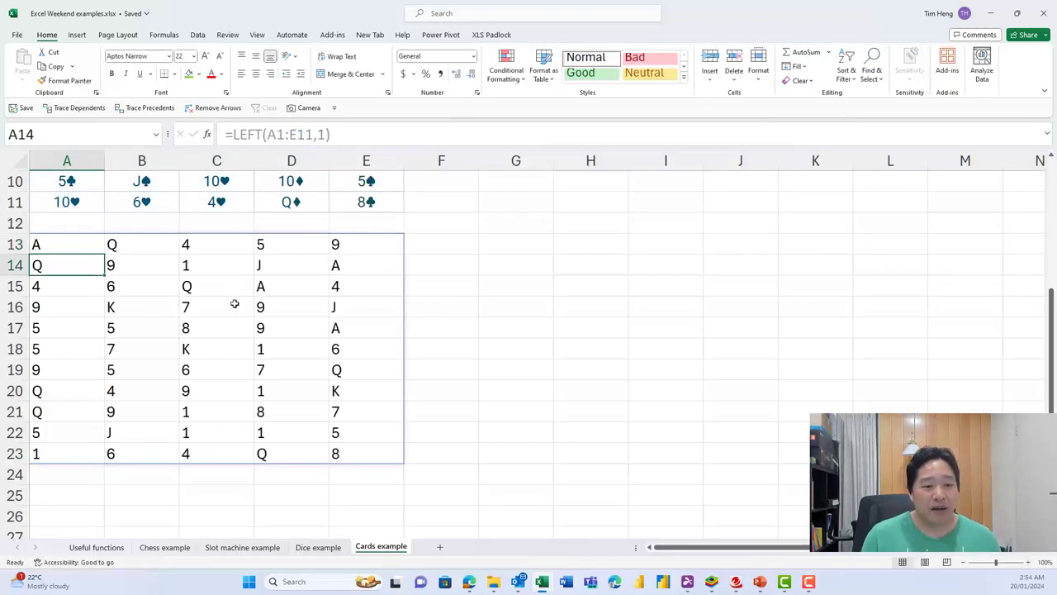
Inspect the new rank grid, including the truncated 10 ranks in C14, D18 and D20.
click(234, 307)
drag(198, 405, 207, 427)
click(270, 347)
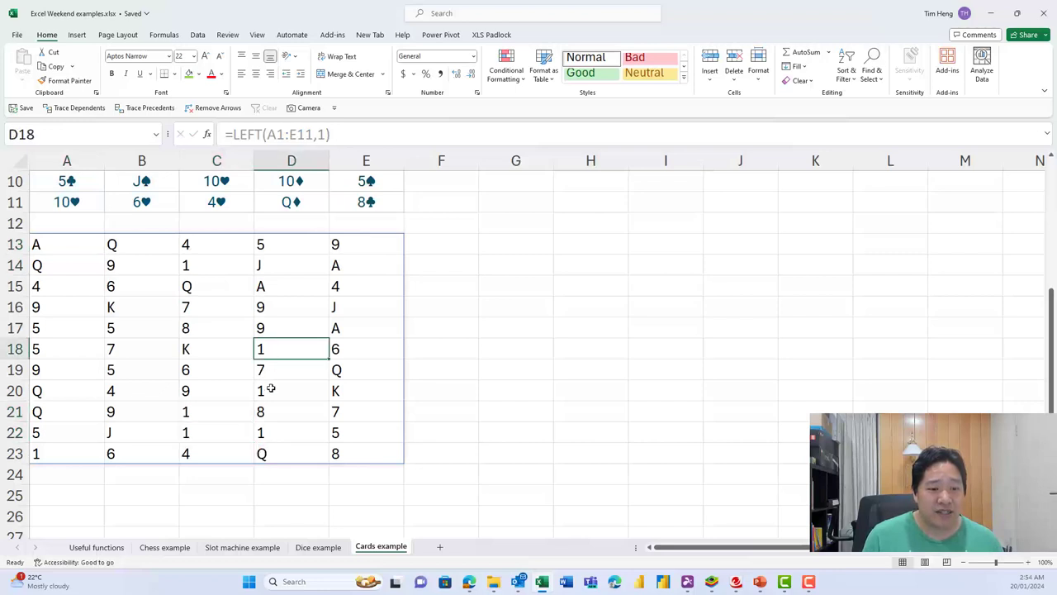
click(272, 390)
click(278, 433)
click(200, 261)
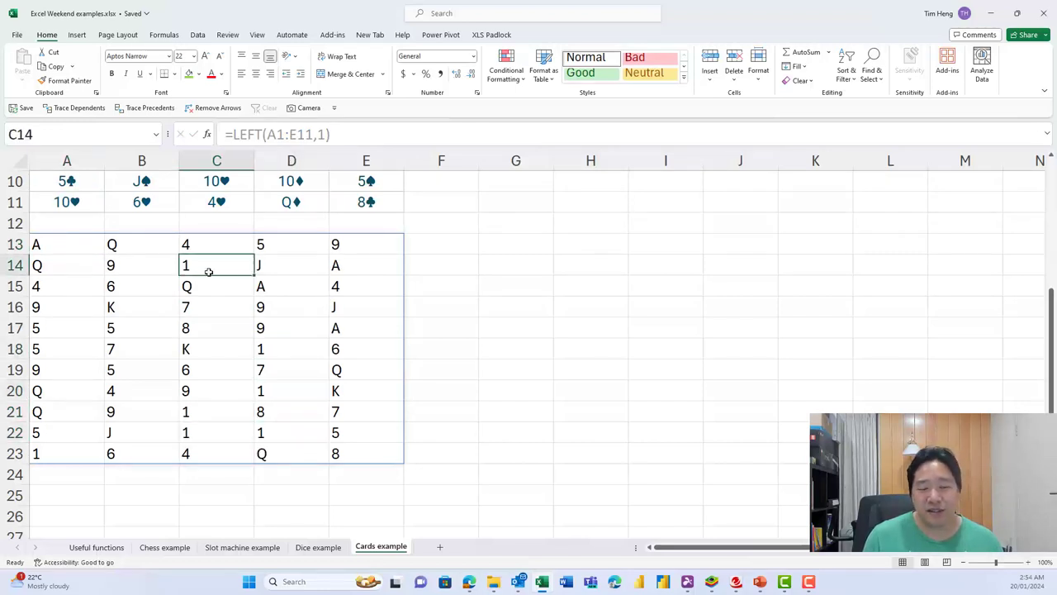
click(43, 236)
scroll(191, 317, up, 1)
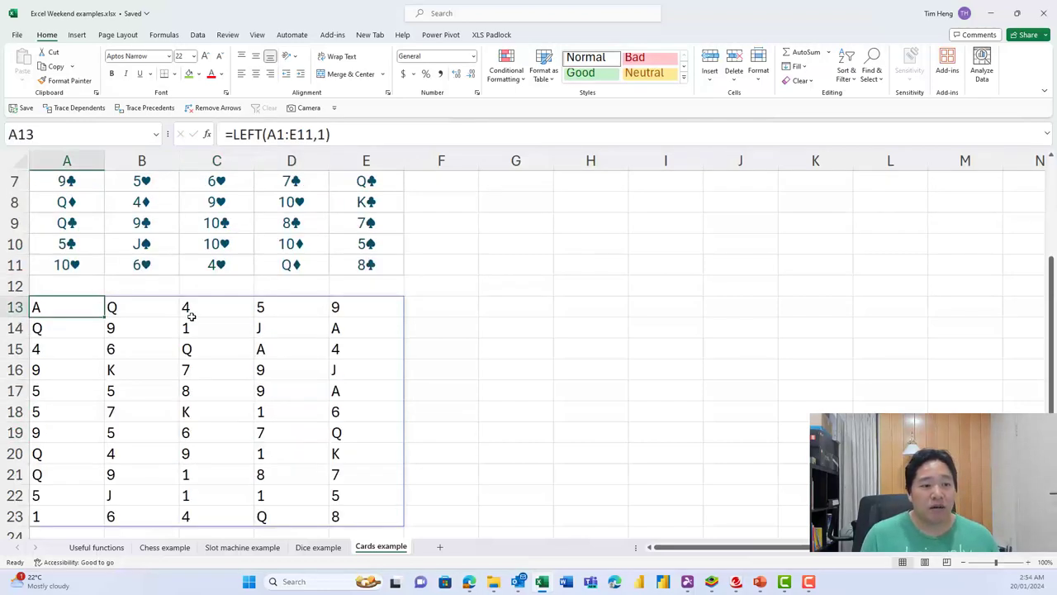
scroll(197, 310, up, 1)
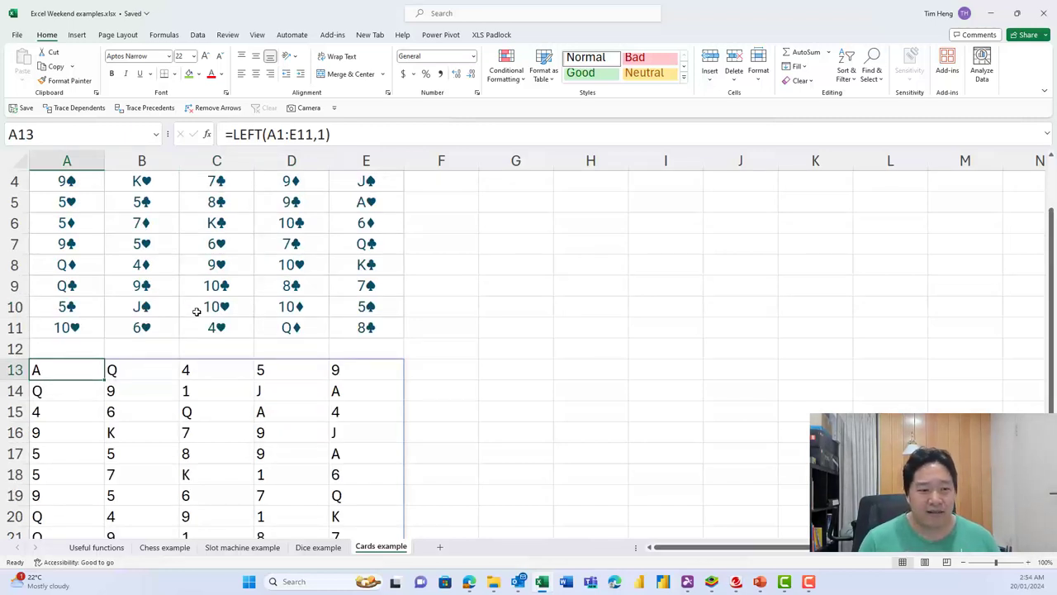
scroll(420, 286, up, 1)
click(499, 187)
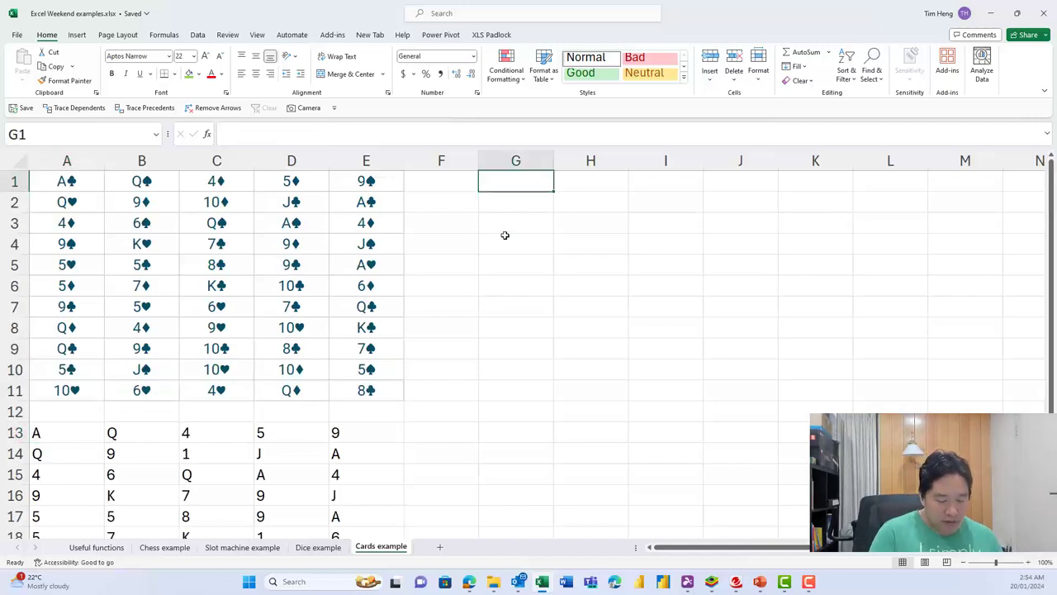
text(=LEN()
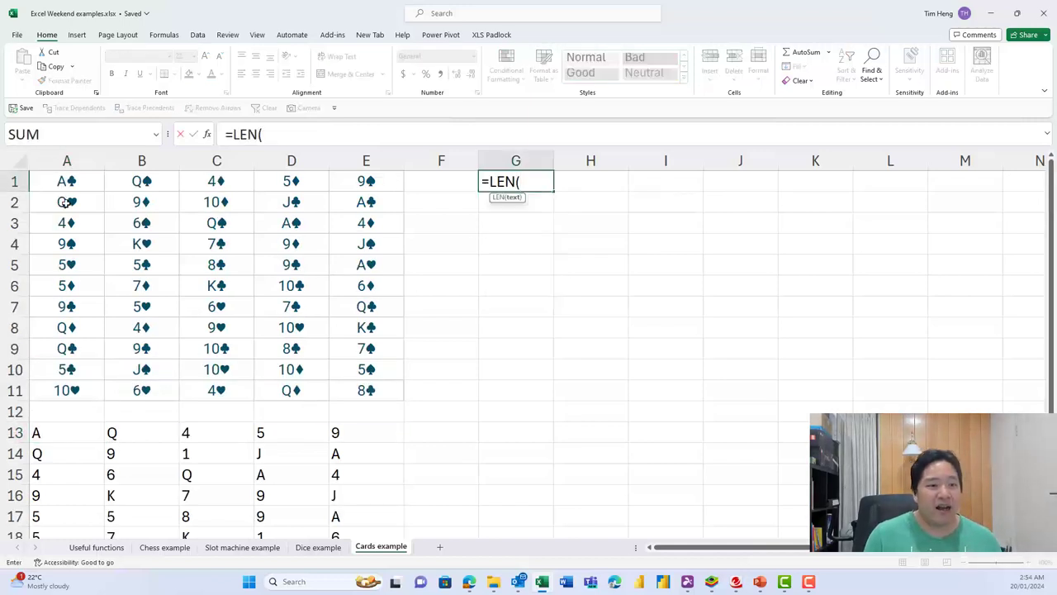
click(66, 182)
key(Return)
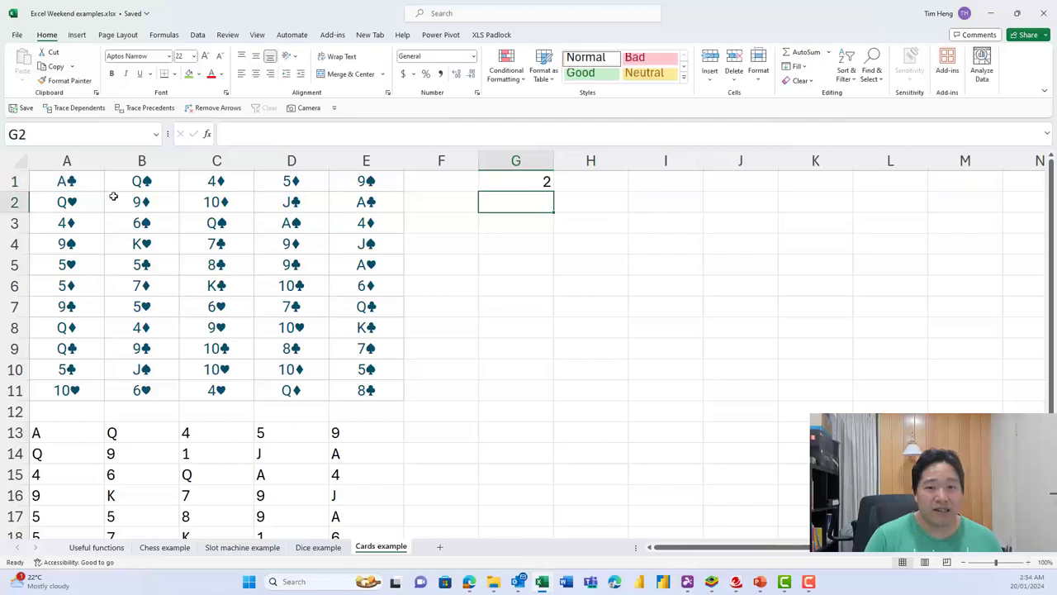
key(Up)
click(71, 182)
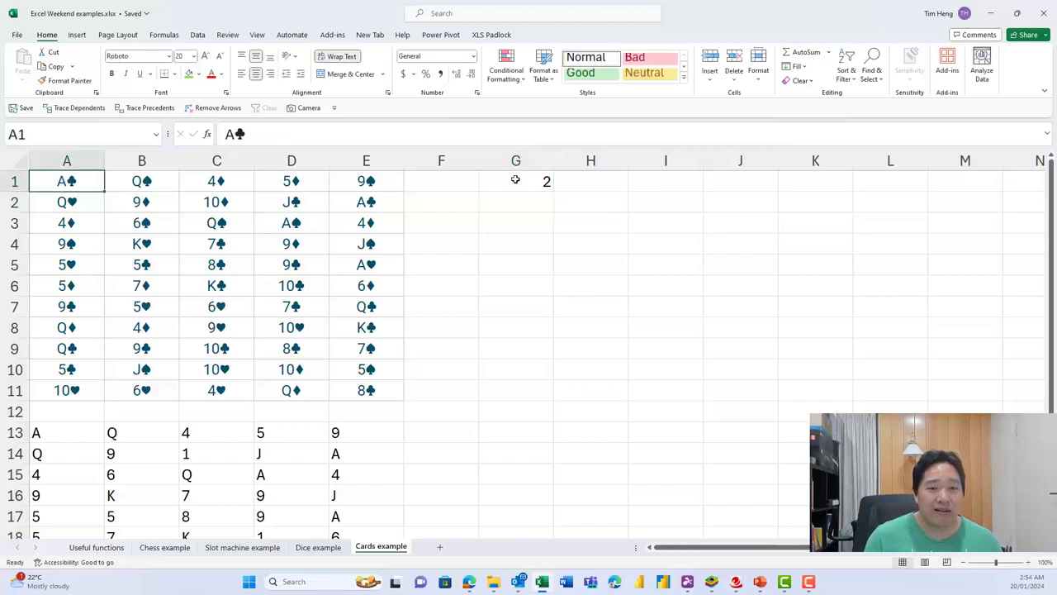
drag(516, 181, 543, 389)
key(ctrl+d)
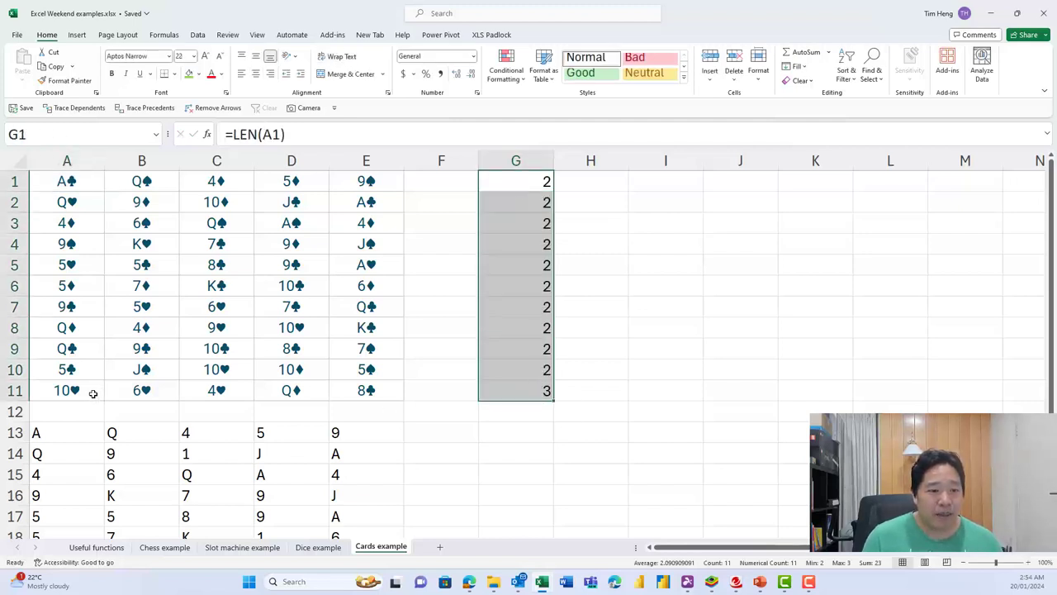
click(85, 393)
click(526, 402)
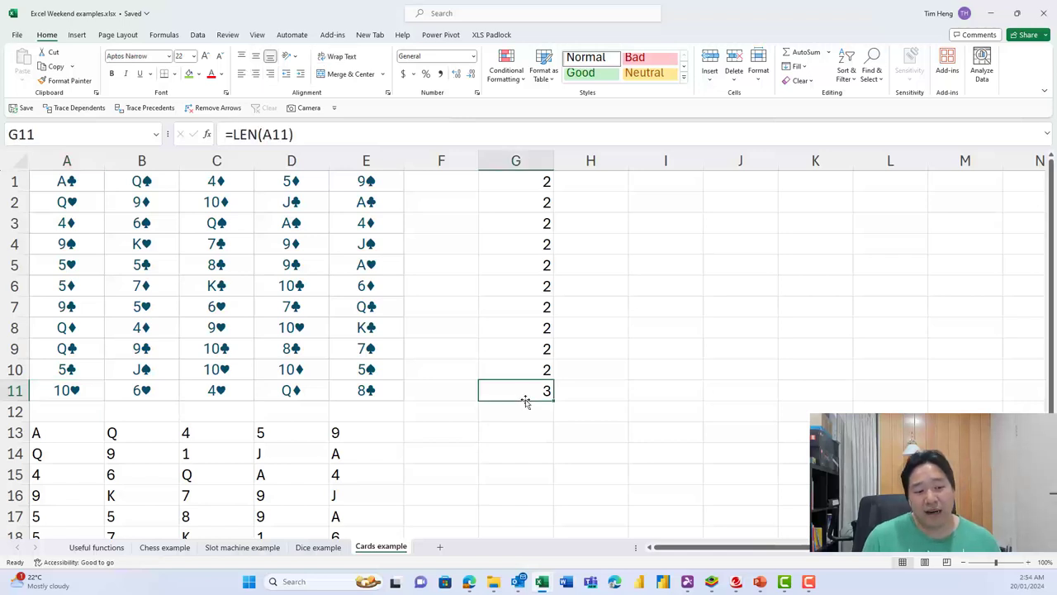
key(ctrl+shift+Up)
key(Delete)
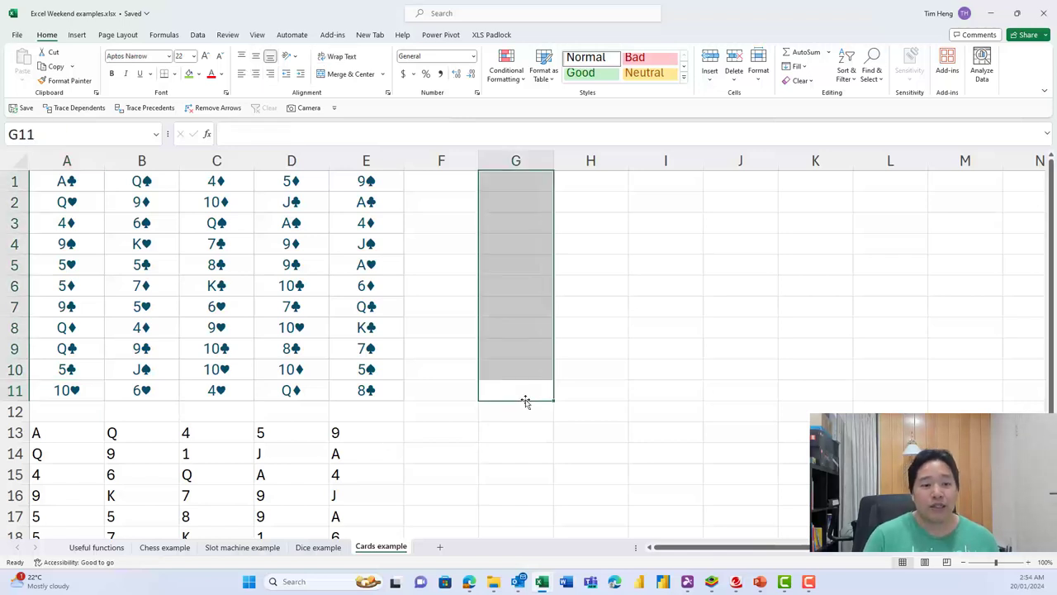
click(58, 424)
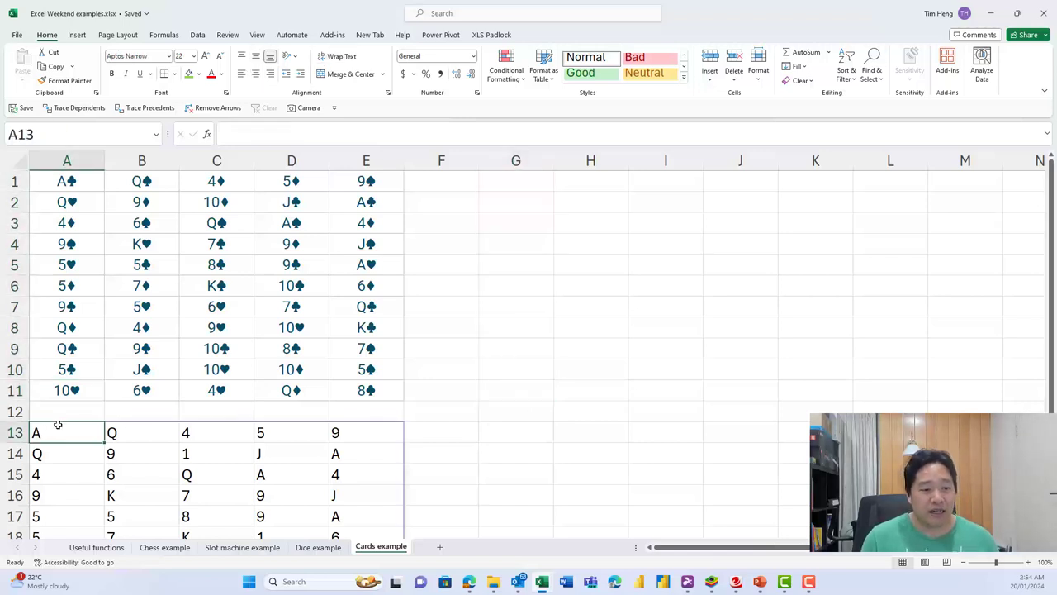
Wrap A13's formula in IF(LEN(A1:E11)=2, so two-character cards are tested first.
click(235, 136)
text(IF(LE)
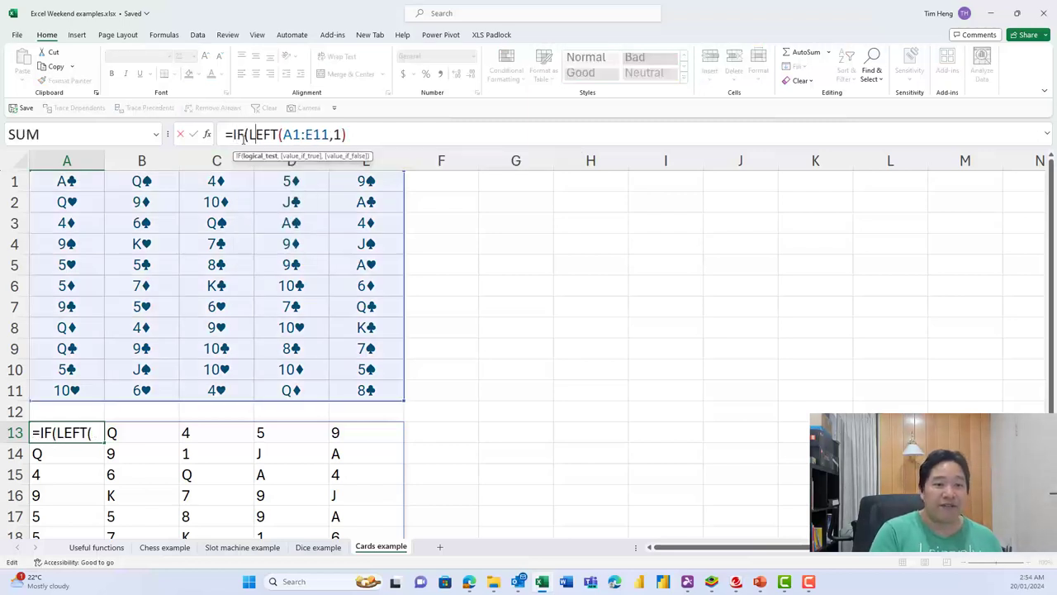
text(N()
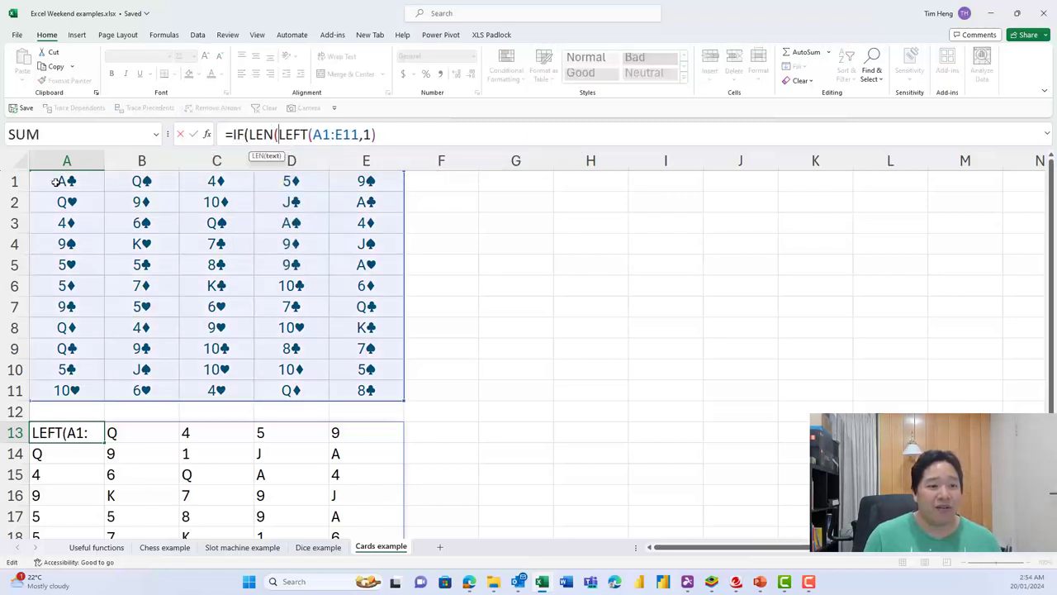
drag(45, 181, 354, 376)
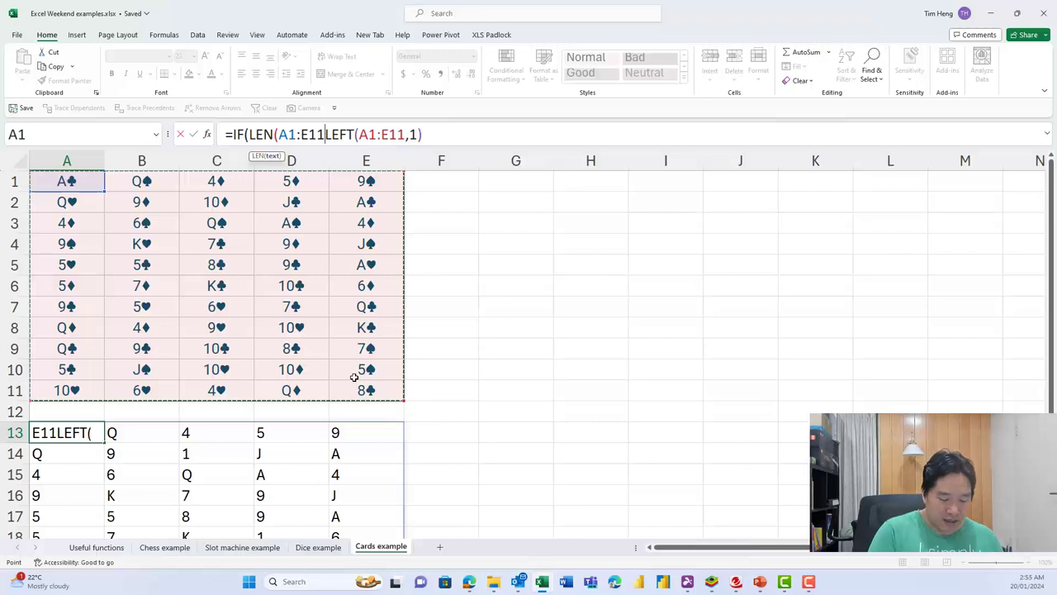
text()=)
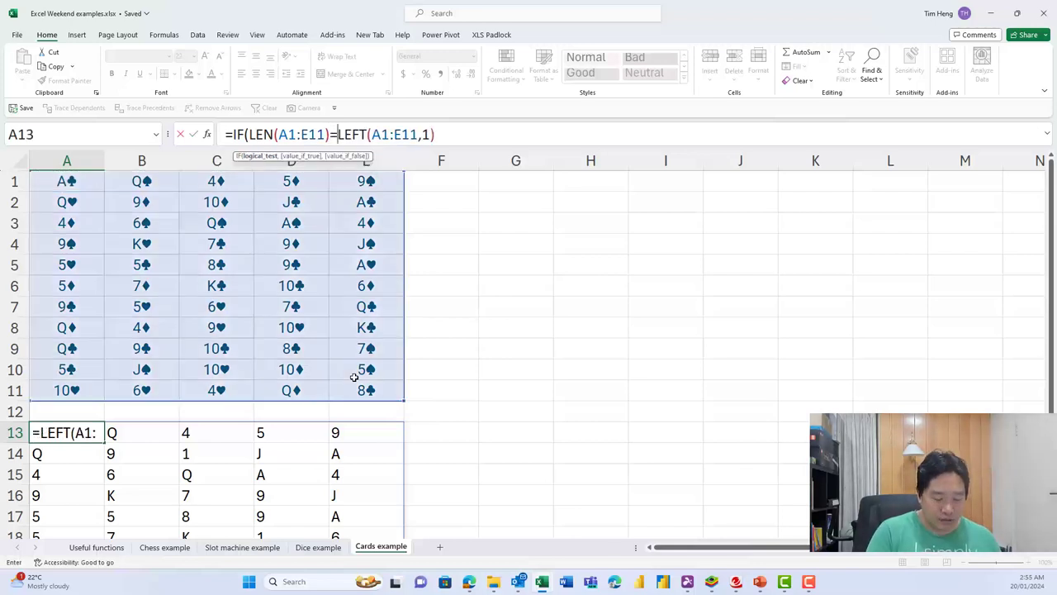
text(2,)
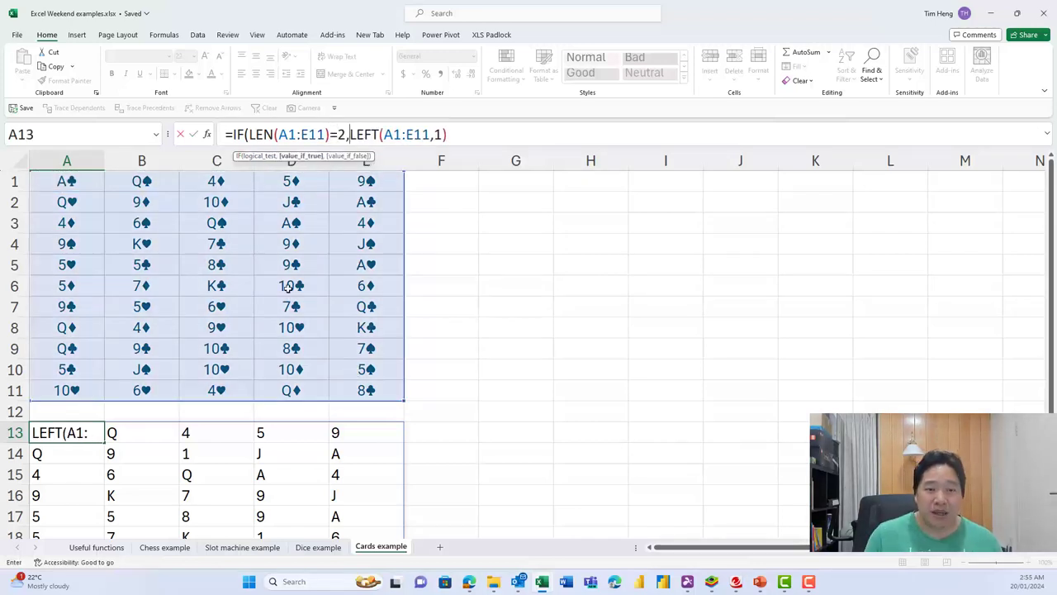
Finish the formula as =IF(LEN(A1:E11)=2,LEFT(A1:E11,1),LEFT(A1:E11,2)).
drag(351, 133, 446, 134)
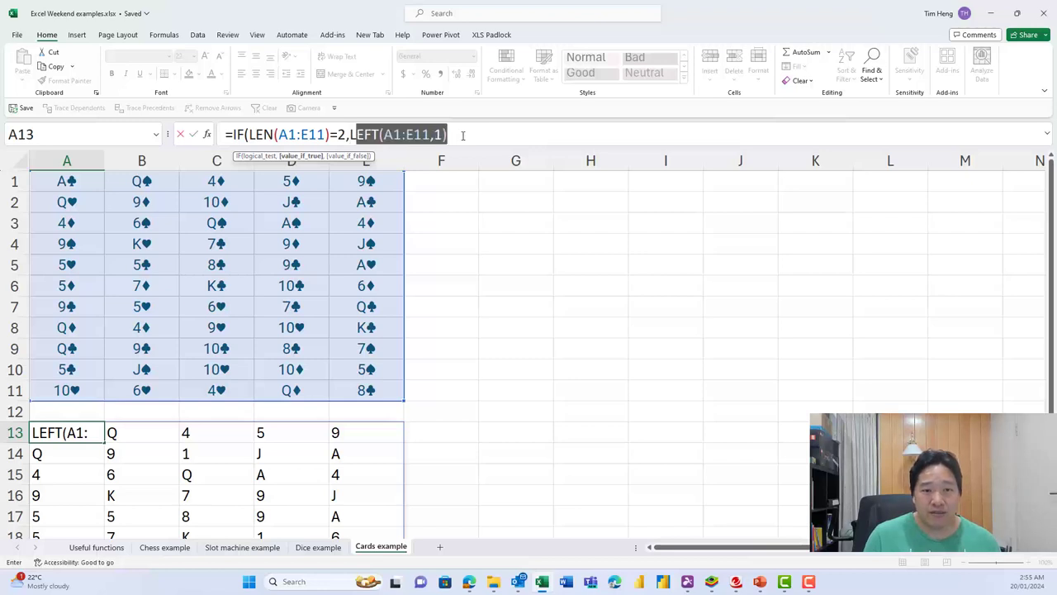
click(435, 133)
drag(351, 134, 447, 134)
key(ctrl+c)
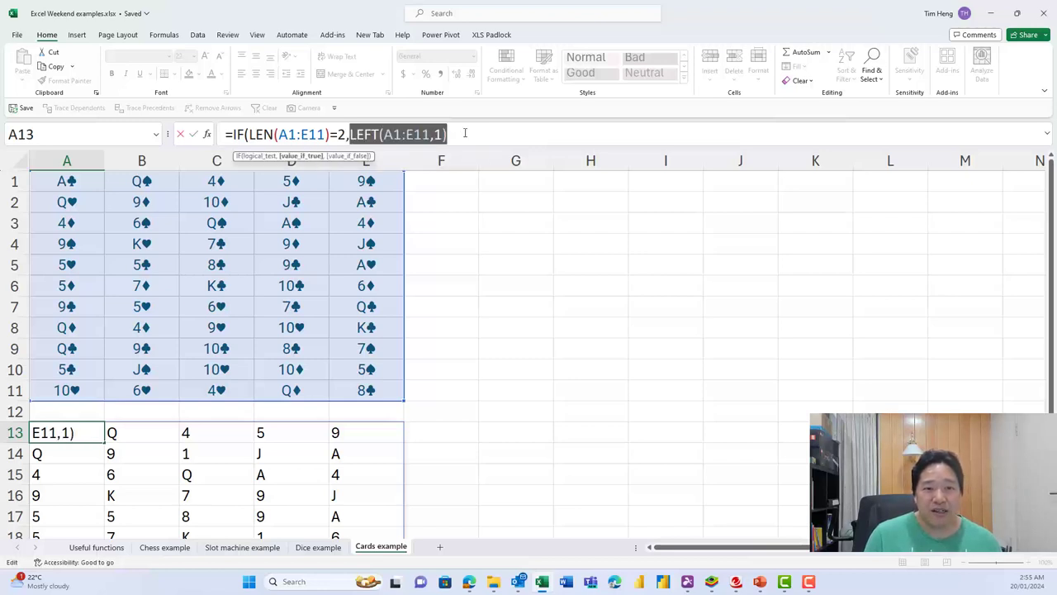
click(447, 134)
text(,)
key(ctrl+v)
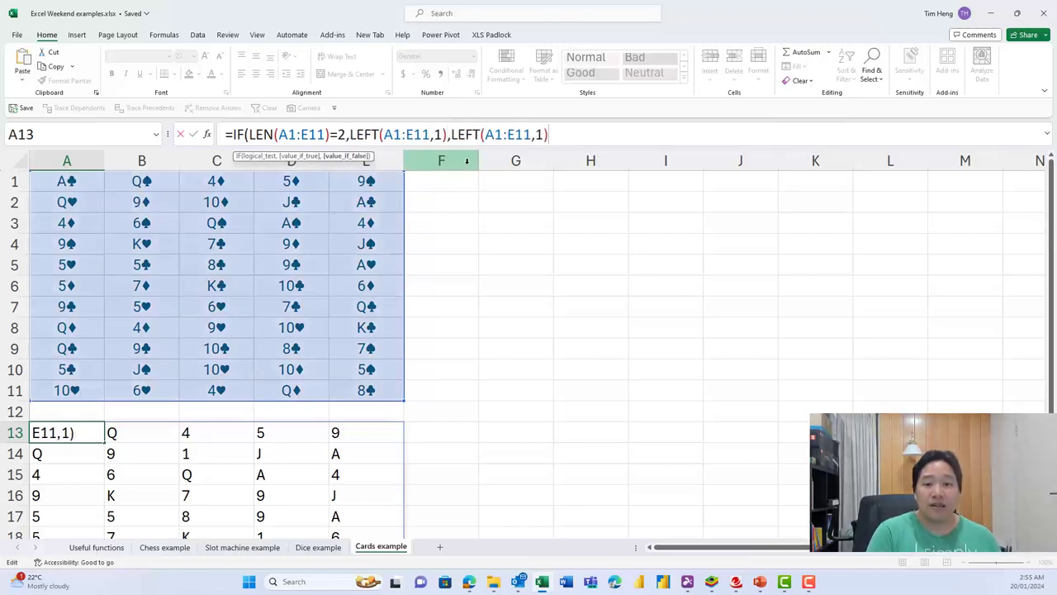
key(BackSpace)
key(BackSpace)
text(2))
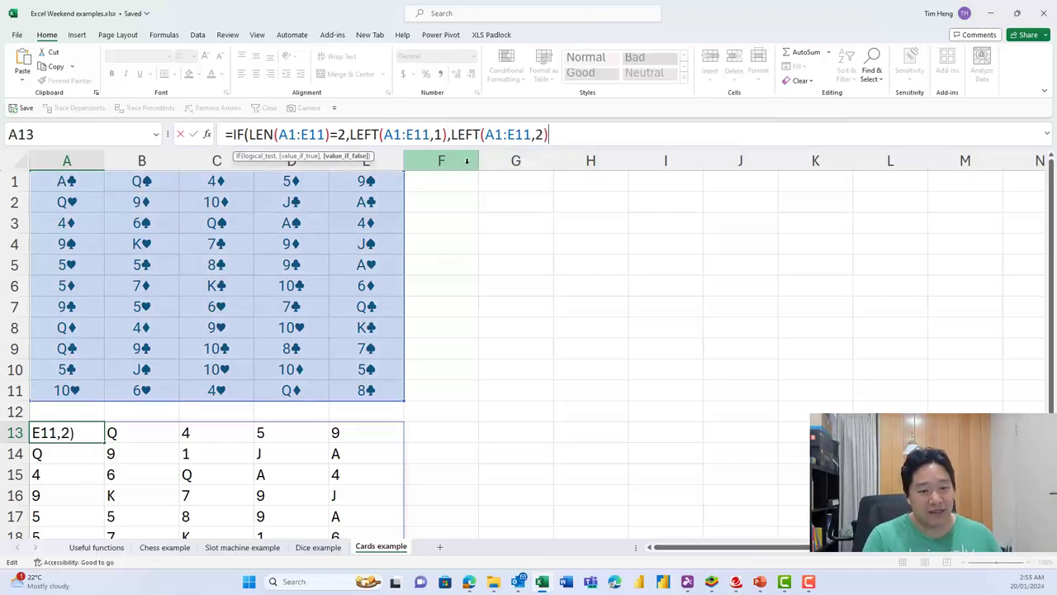
text())
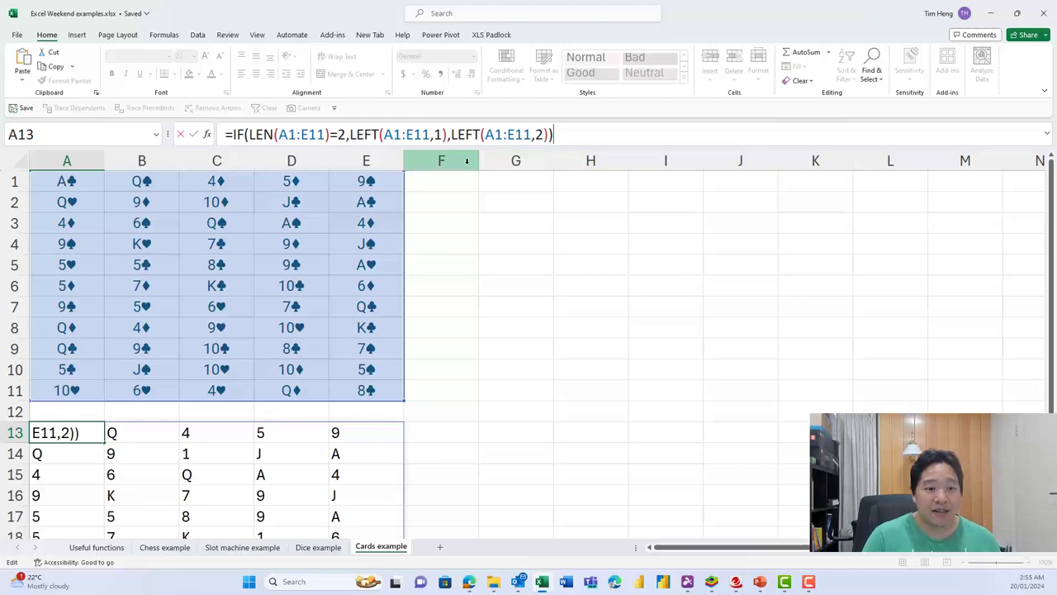
key(Return)
Verify the ten cards in the rank grid, such as C14 and D18, now show 10.
scroll(243, 366, down, 2)
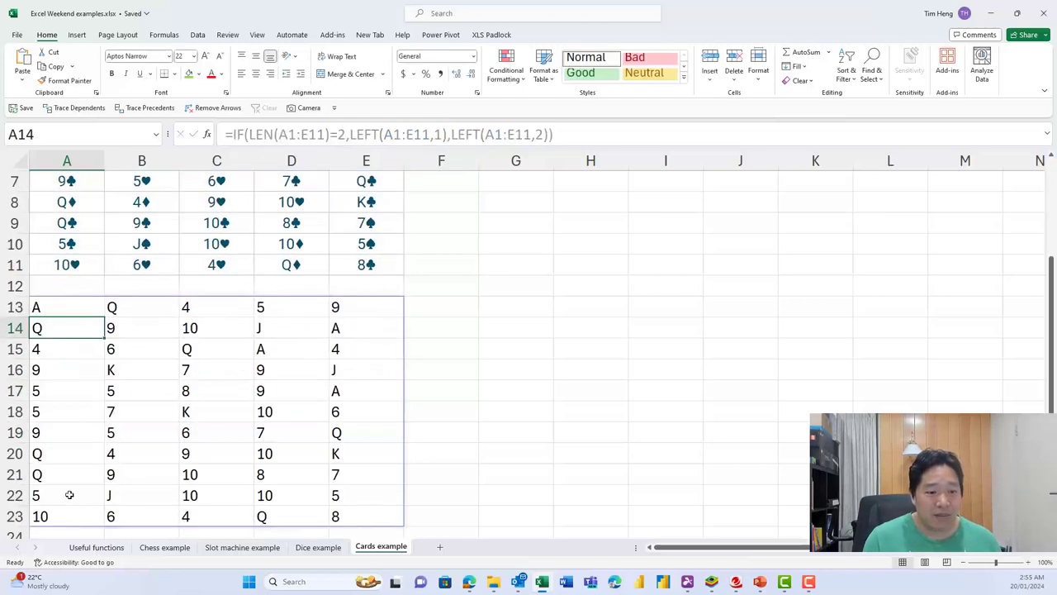
click(71, 515)
click(192, 329)
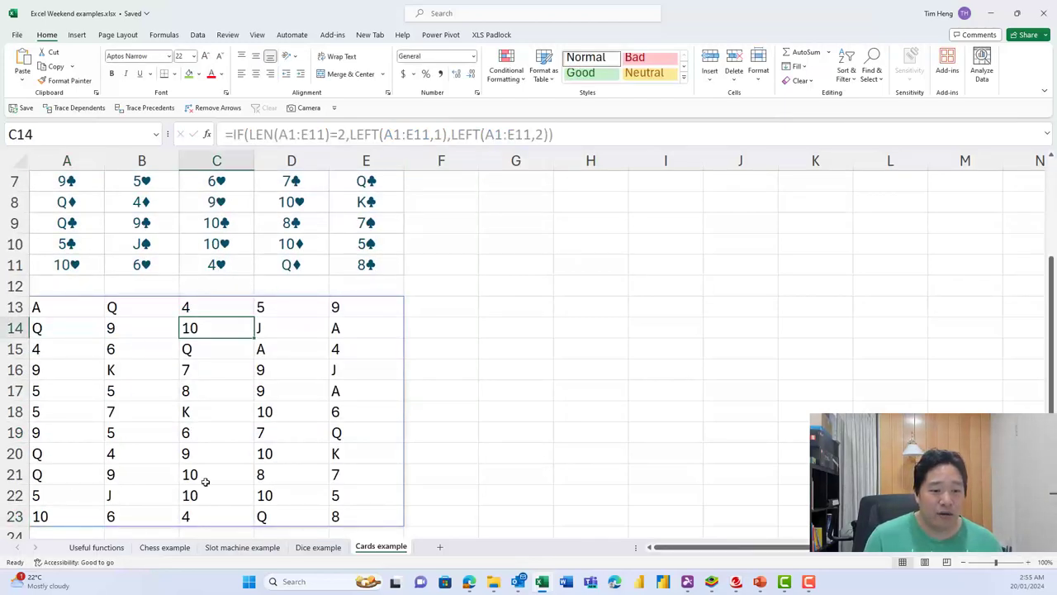
click(272, 495)
click(280, 454)
click(284, 412)
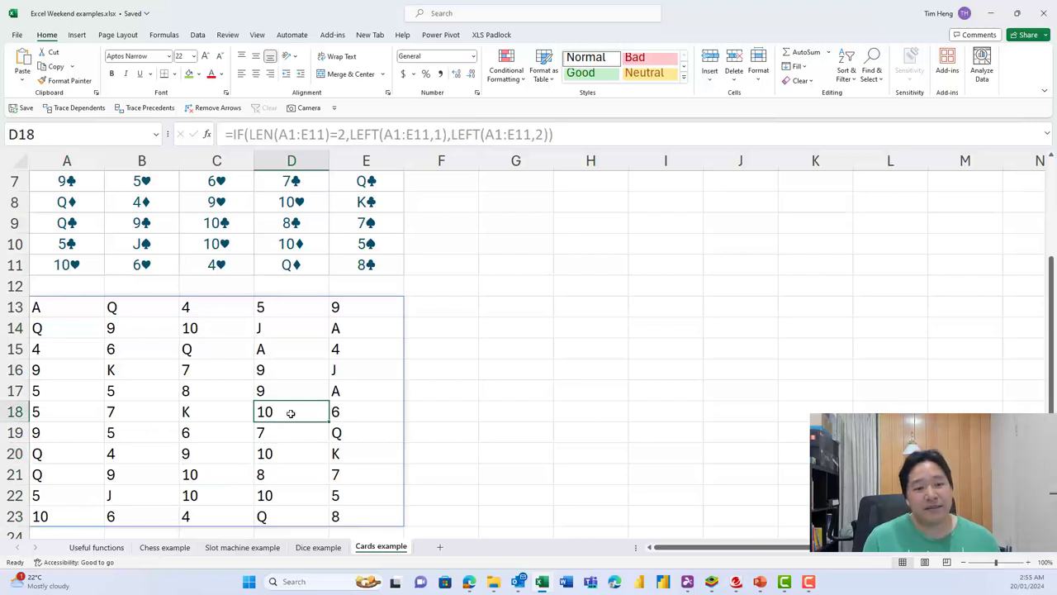
Enter =RIGHT(A1:E11,1) in G13 so each card's suit symbol spills beside the ranks.
click(517, 305)
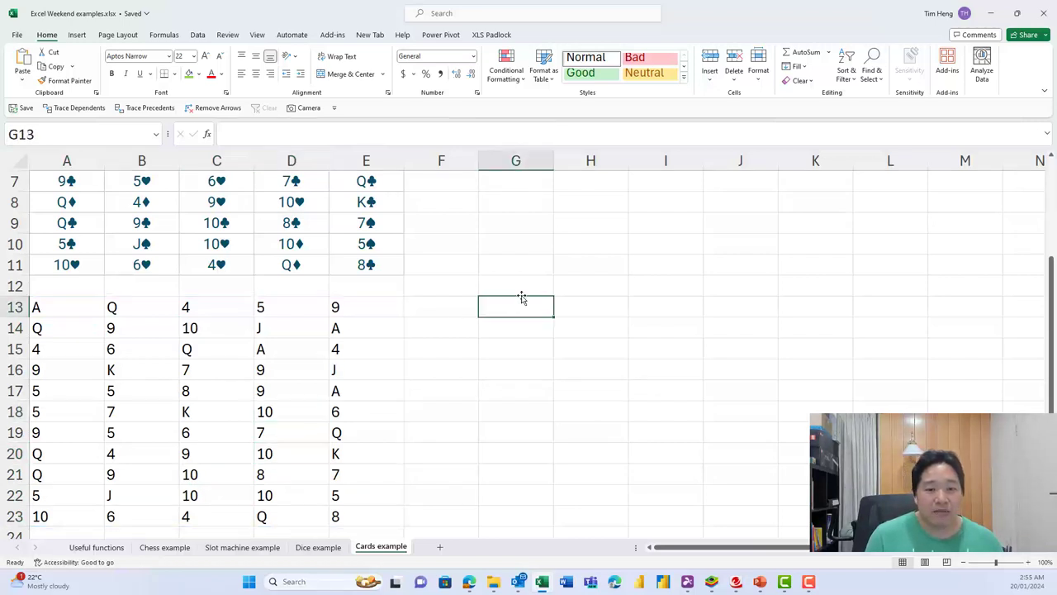
text(=RIGHT()
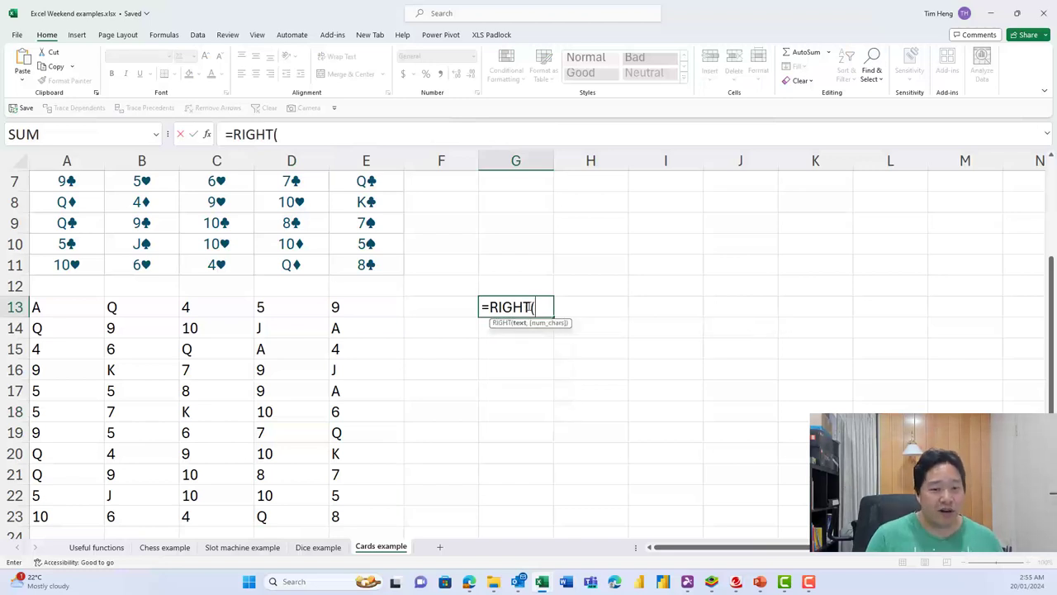
scroll(232, 275, up, 2)
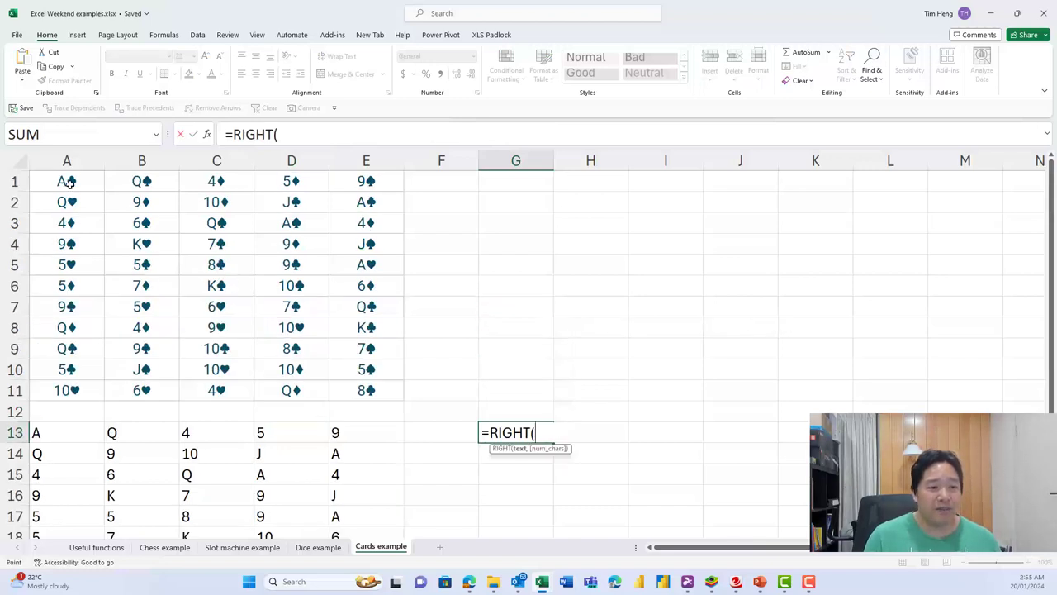
drag(66, 181, 366, 381)
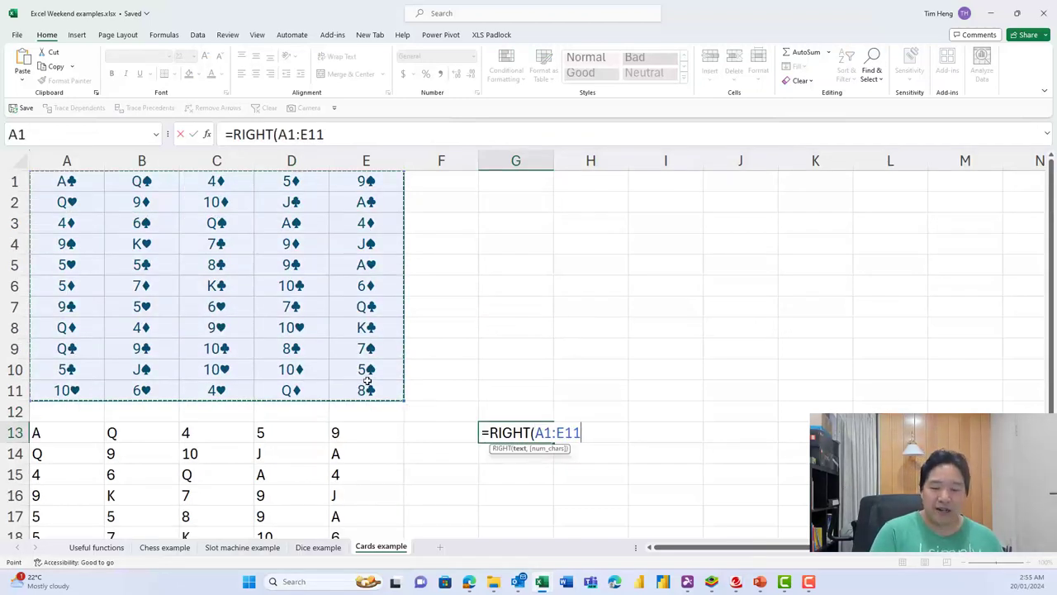
text(,1))
key(Return)
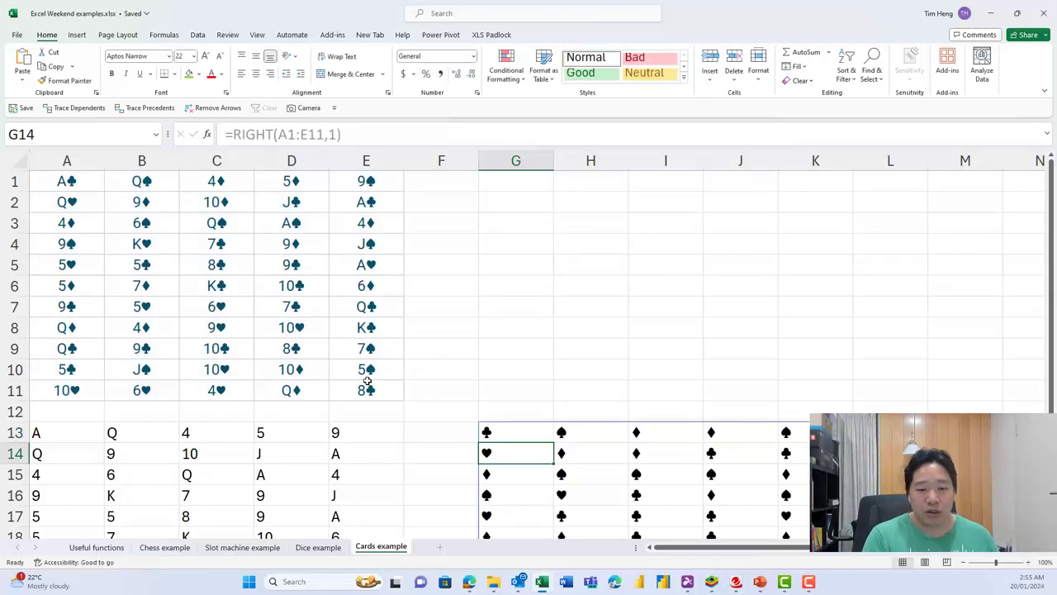
click(539, 433)
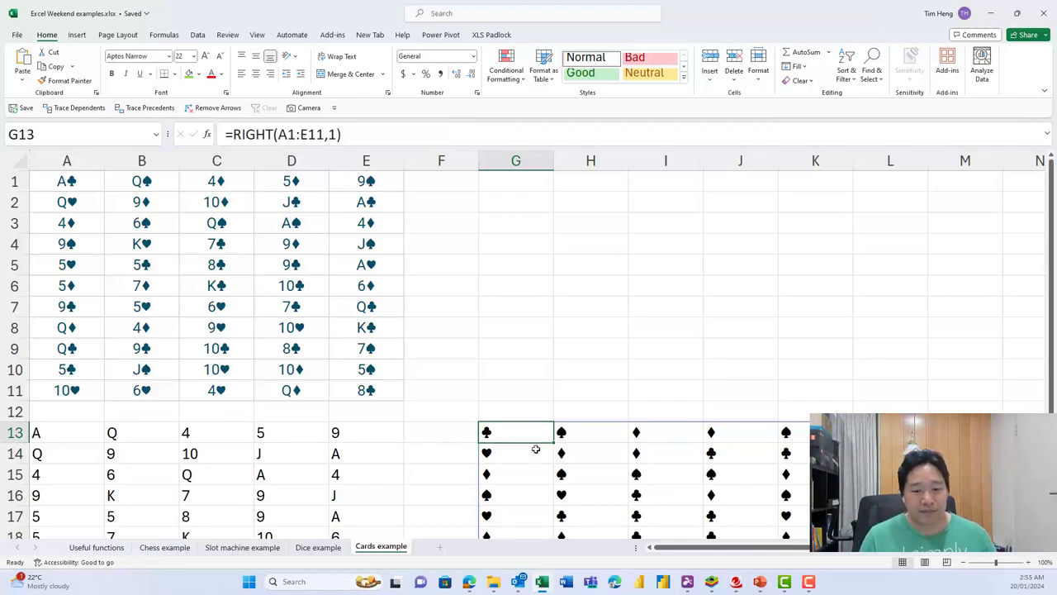
click(71, 433)
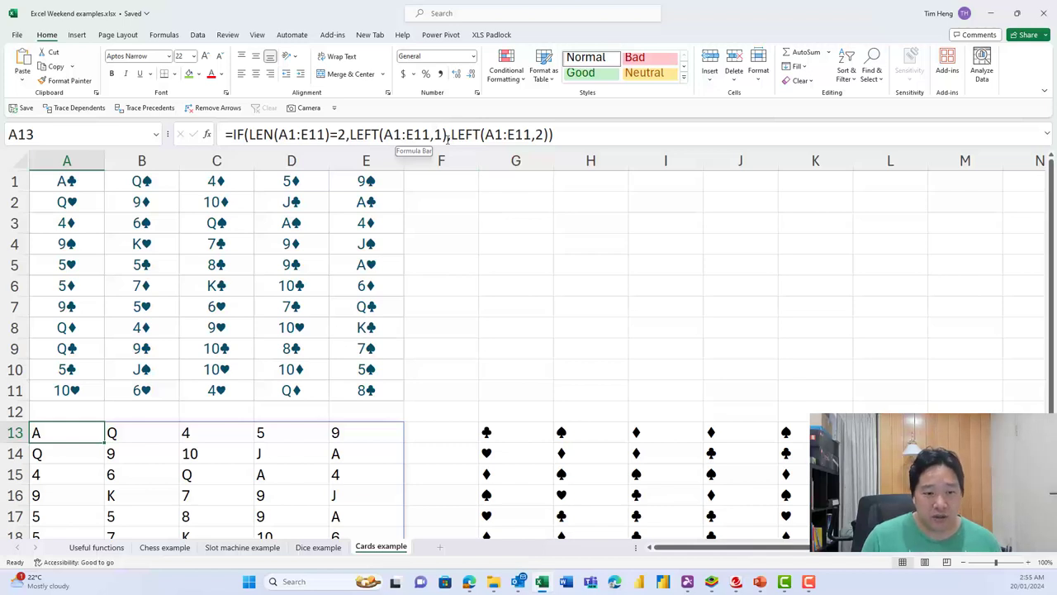
List the ranks 8, 9, 10, J, Q, C, A down G2:G8.
click(446, 239)
click(538, 199)
click(92, 218)
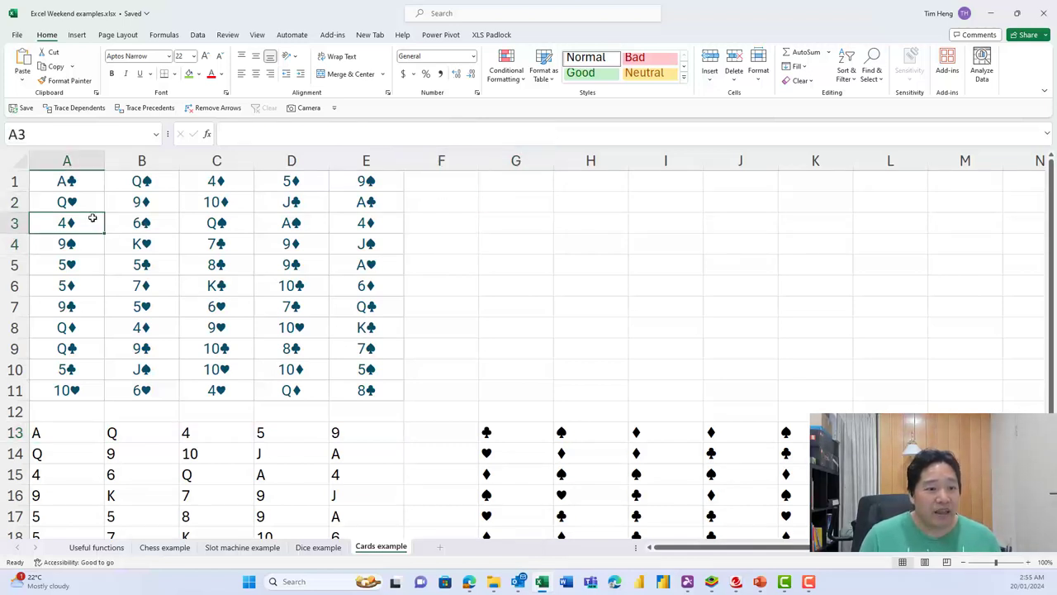
click(76, 199)
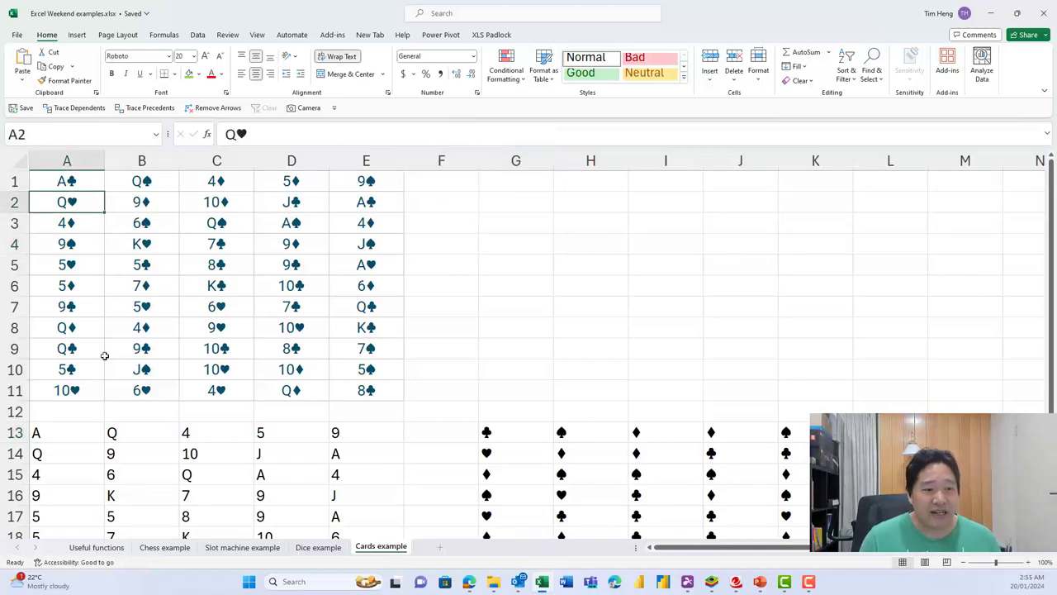
click(524, 206)
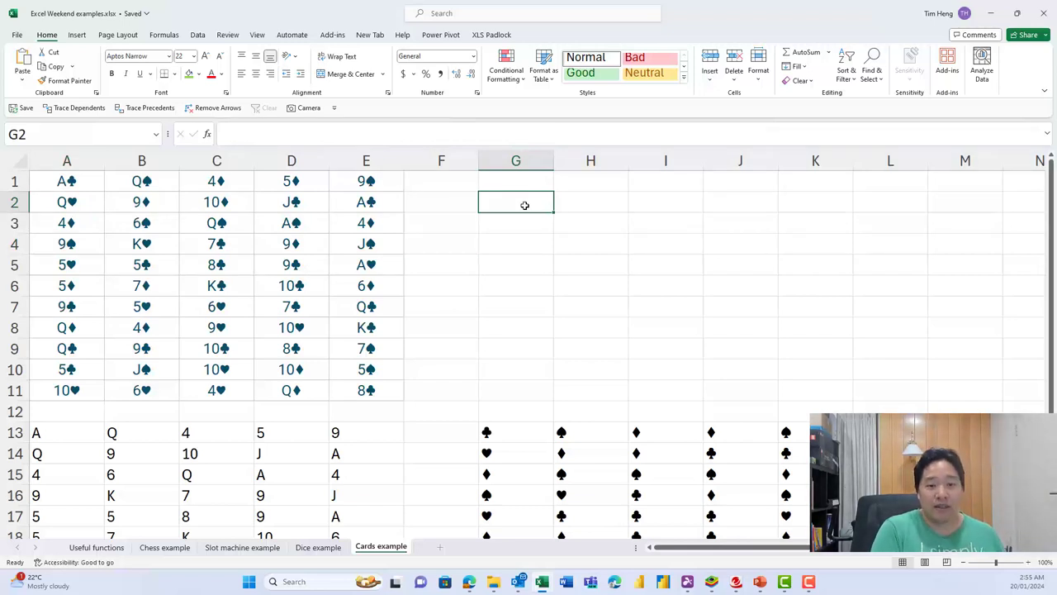
text(8)
key(Return)
text(9)
key(Return)
text(10)
key(Return)
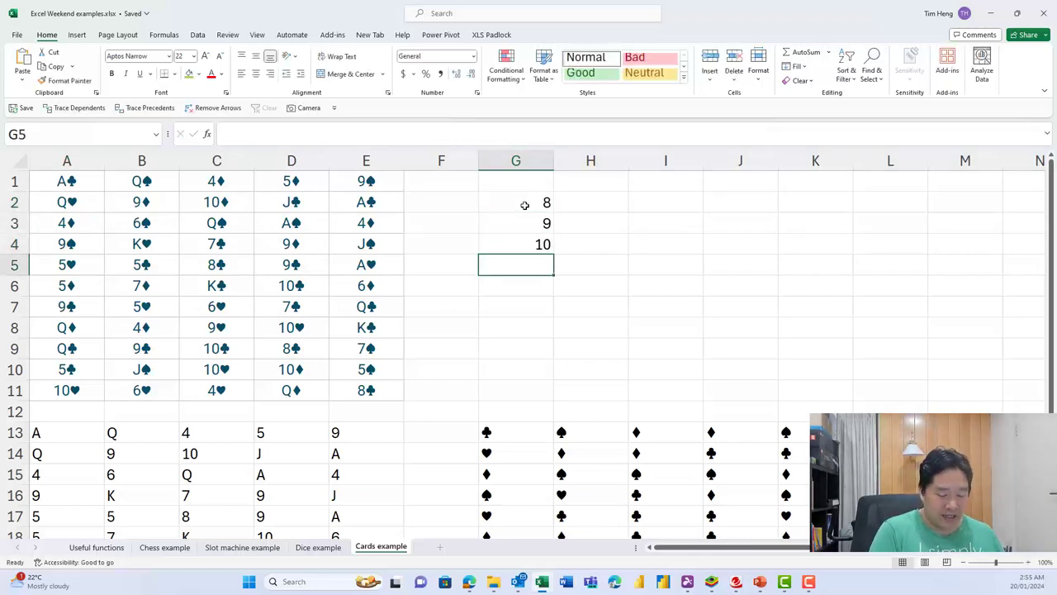
text(J)
key(Return)
text(Q)
key(Return)
text(C)
key(Return)
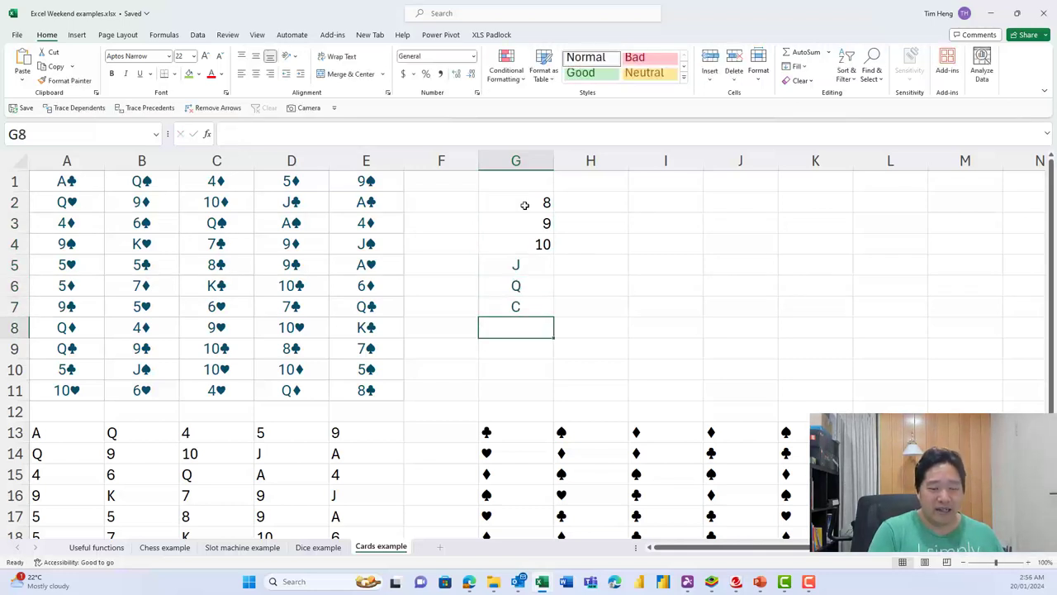
text(A)
key(Return)
key(Up)
Centre the rank list in G2:G8.
click(524, 206)
key(ctrl+shift+Down)
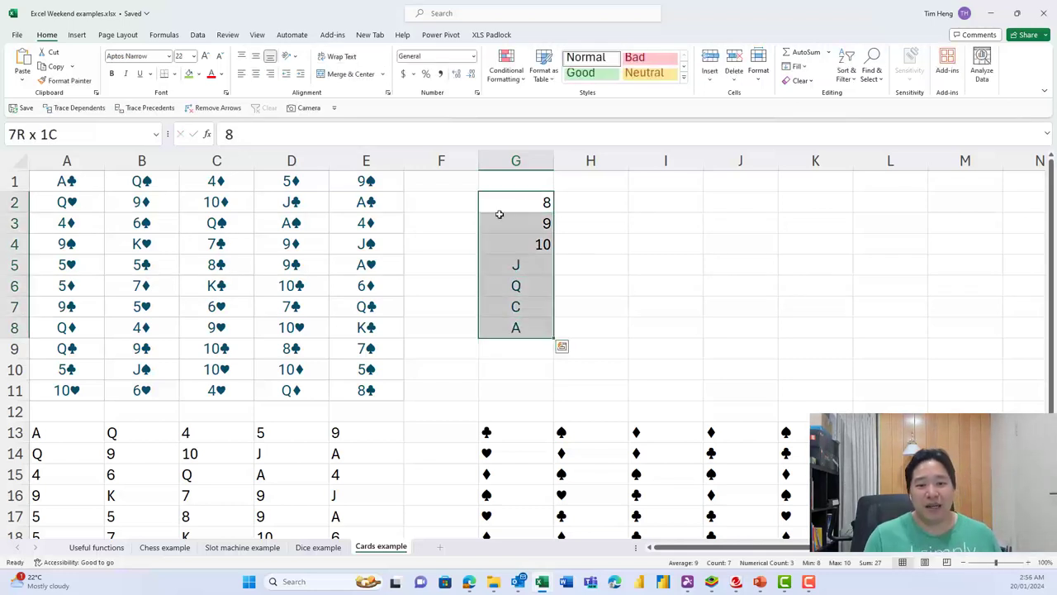
click(256, 75)
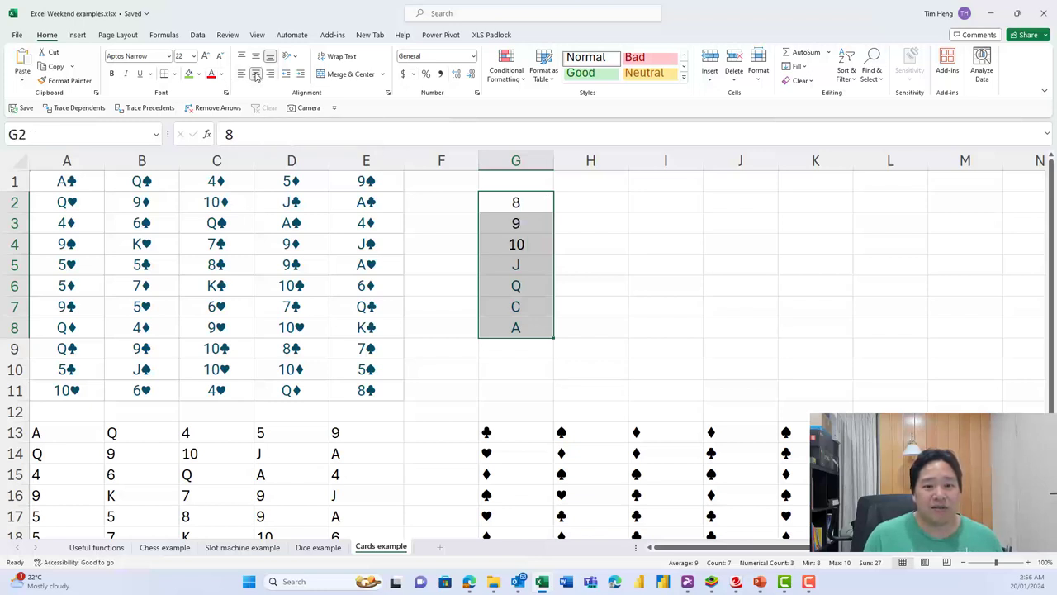
click(565, 230)
click(569, 195)
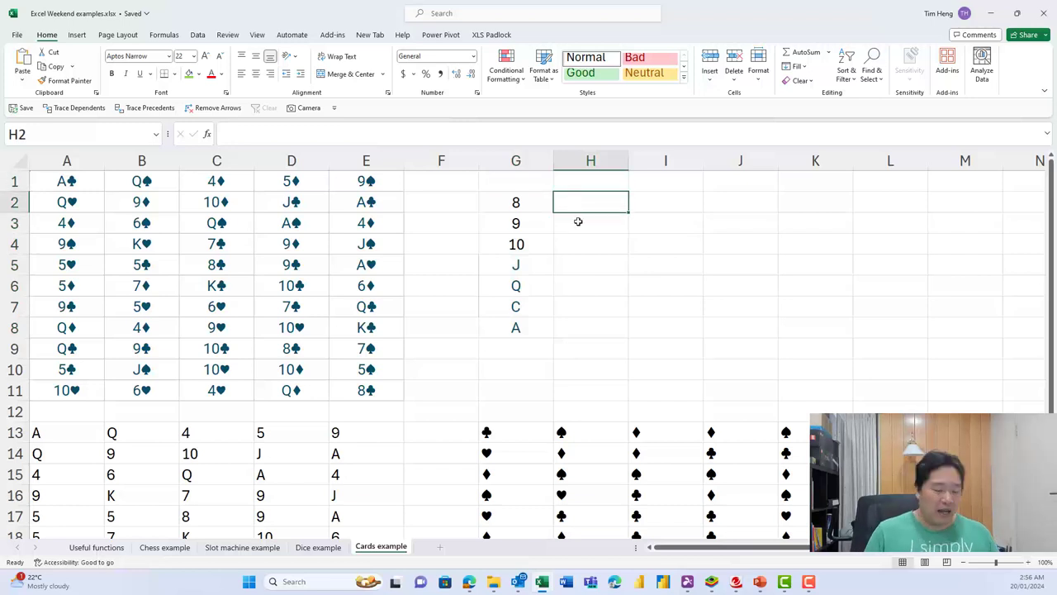
text(10 20 30 40 )
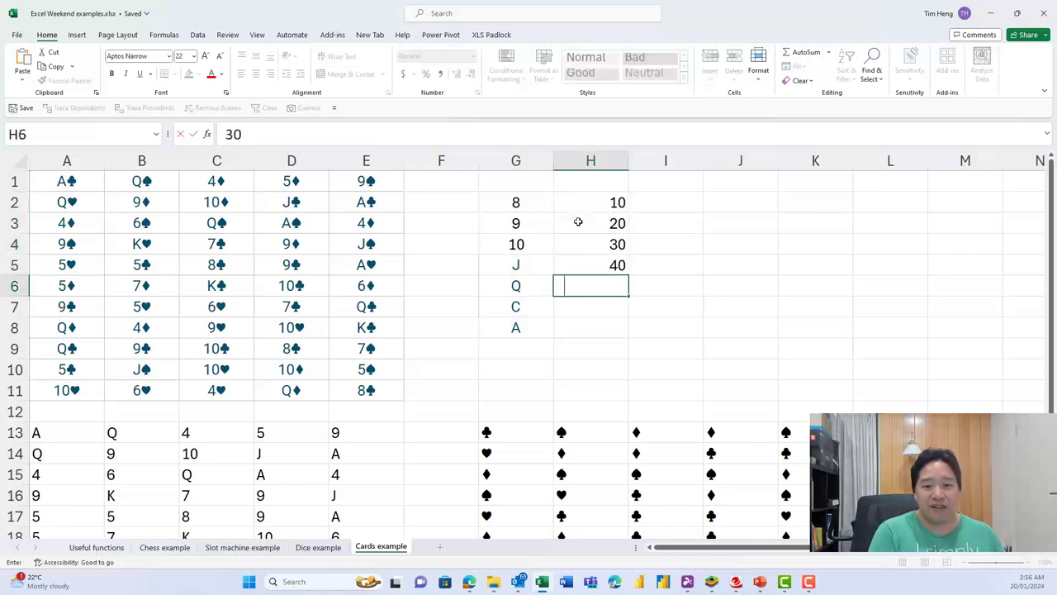
text(50 60 )
text(70)
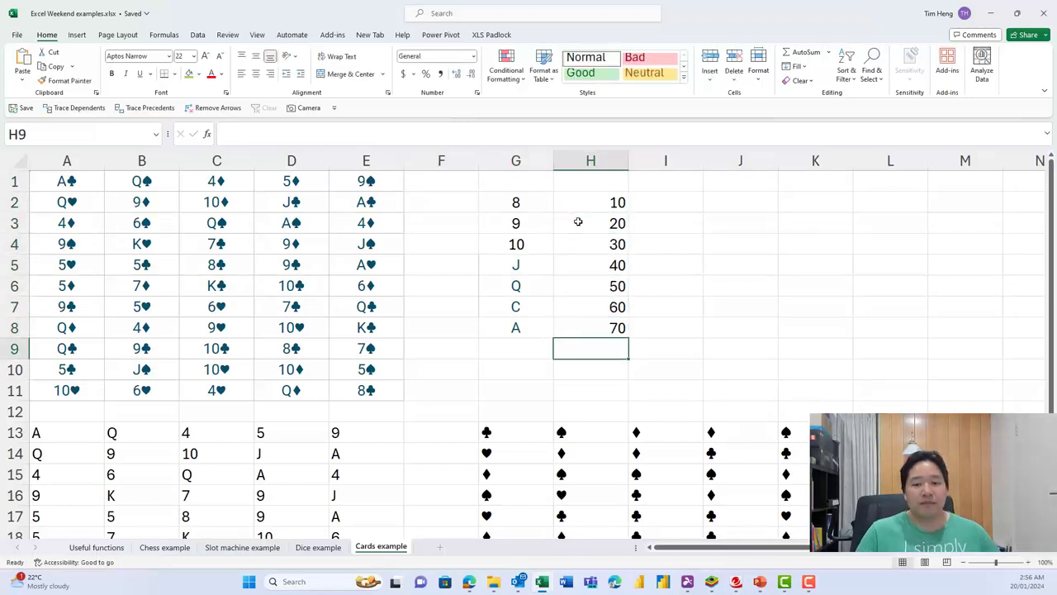
Review the rank grid, the points table G2:H8 and the suit grid.
click(61, 434)
drag(149, 434, 361, 492)
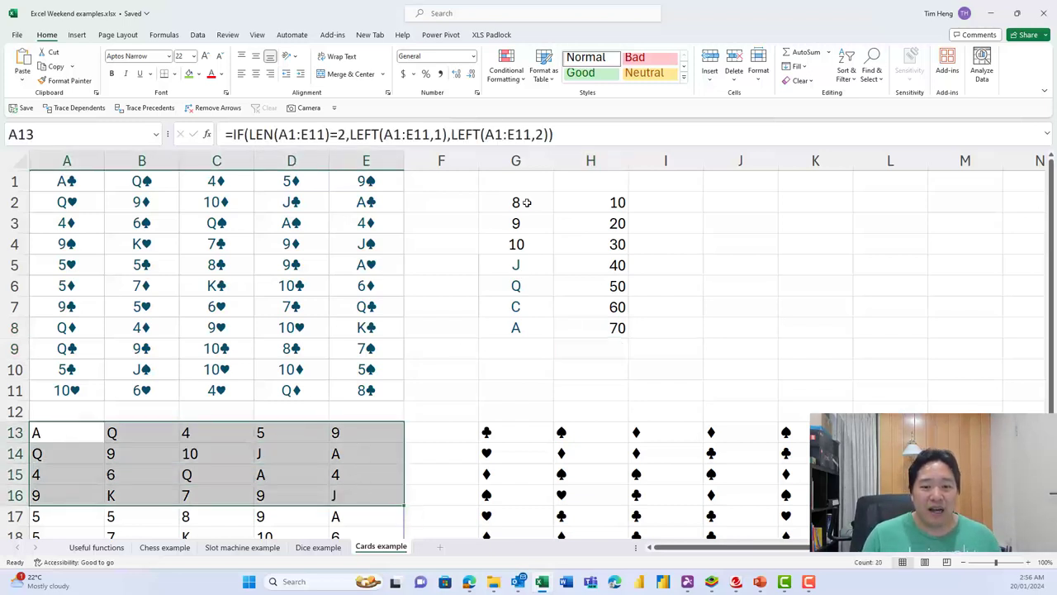
drag(531, 203, 619, 328)
click(481, 436)
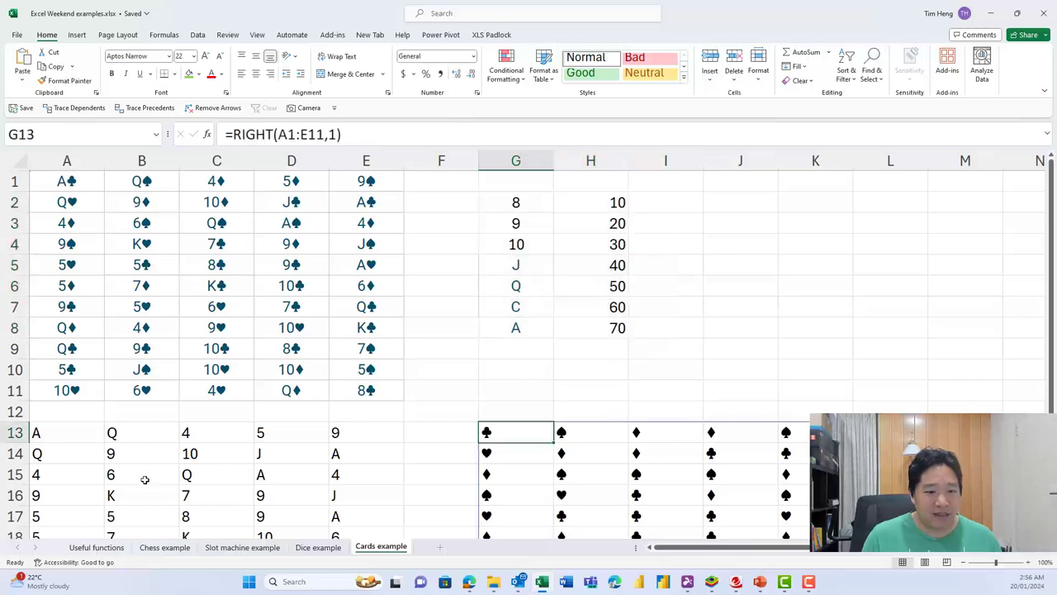
scroll(132, 475, down, 3)
Start =XLOOKUP in A25 using the rank grid as lookup values and absolute $G$2:$G$8.
click(103, 490)
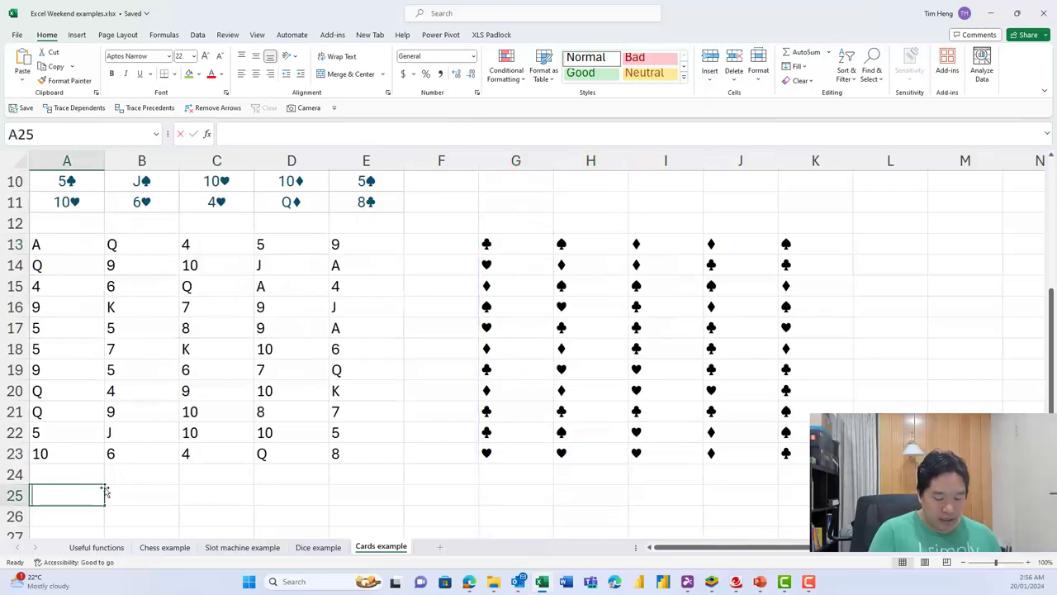
text(=XLOOKUP()
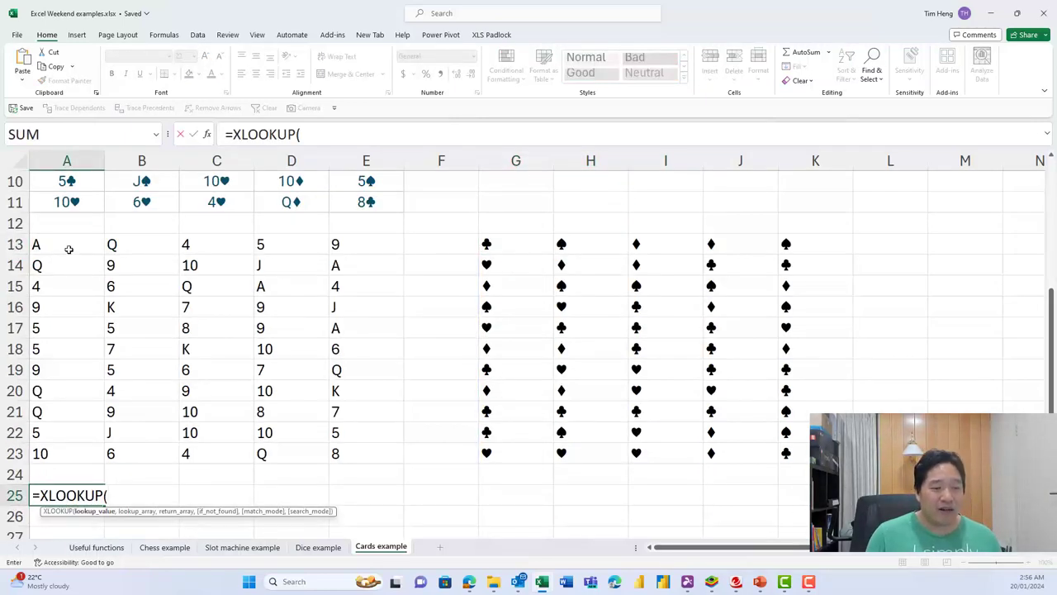
drag(68, 250, 350, 452)
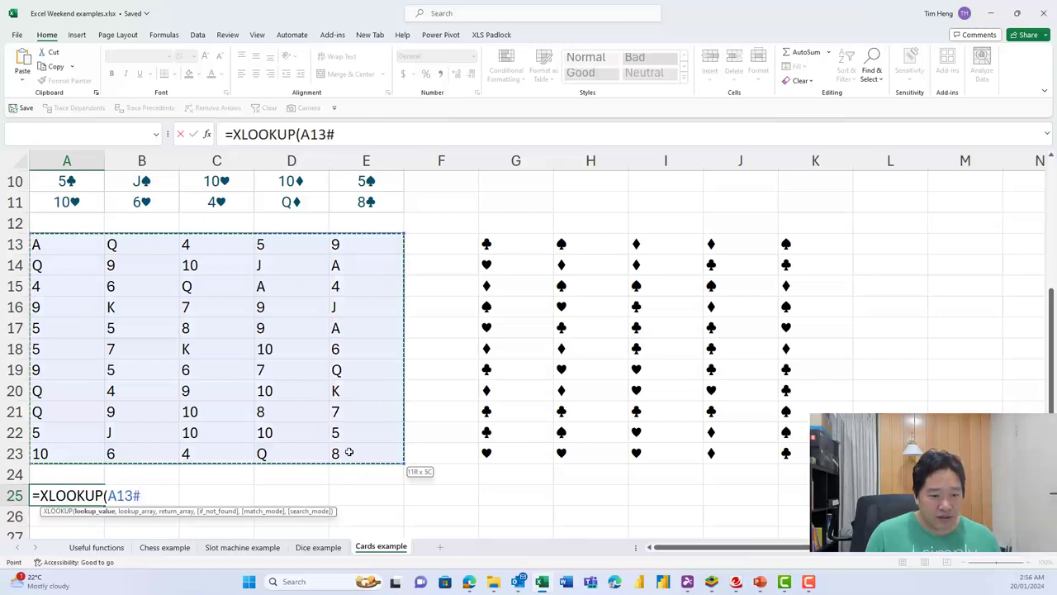
text(,)
scroll(413, 402, up, 3)
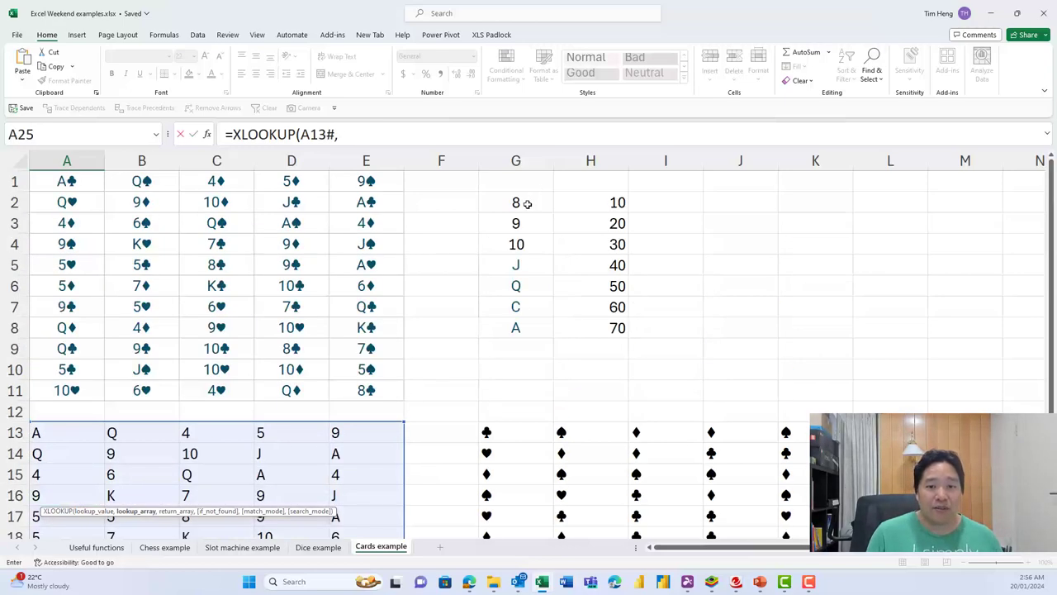
drag(527, 203, 534, 334)
key(F4)
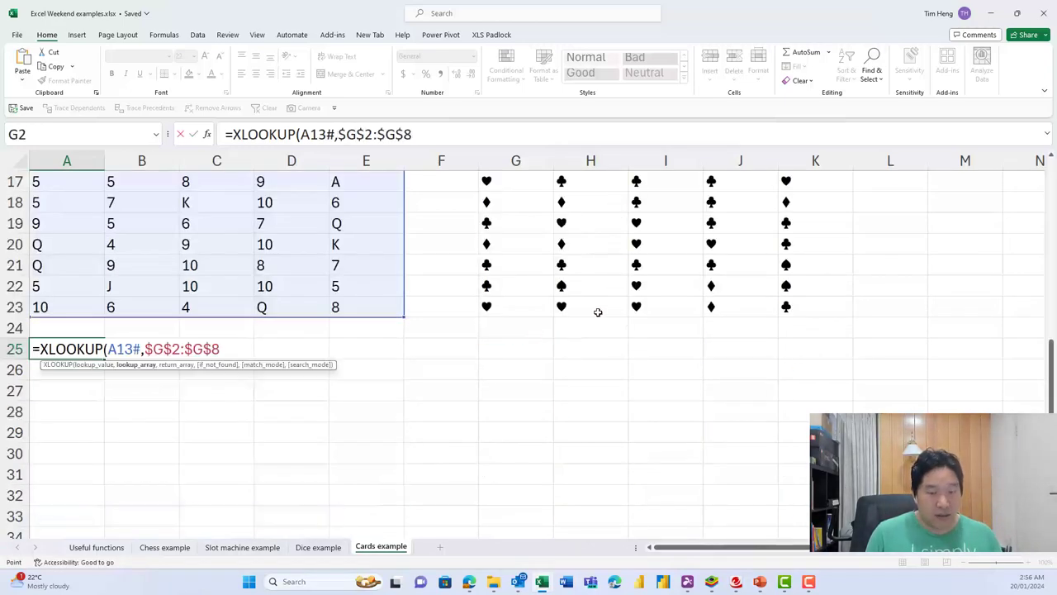
Add the absolute return range $H$2:$H$8 and default 0 to complete the XLOOKUP.
text(,)
scroll(598, 312, up, 5)
drag(619, 203, 625, 331)
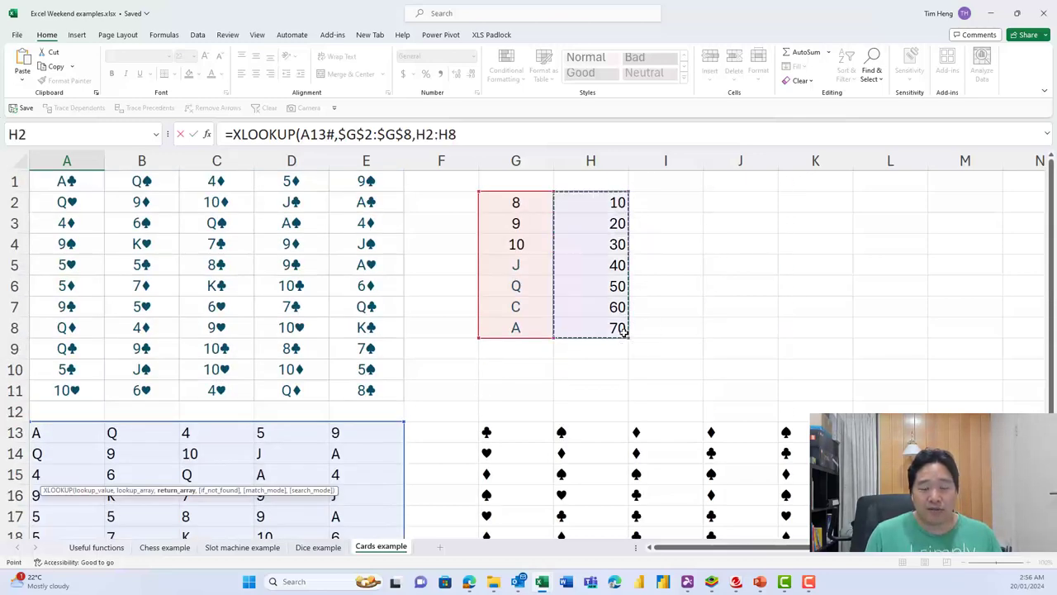
key(F4)
text(,0)
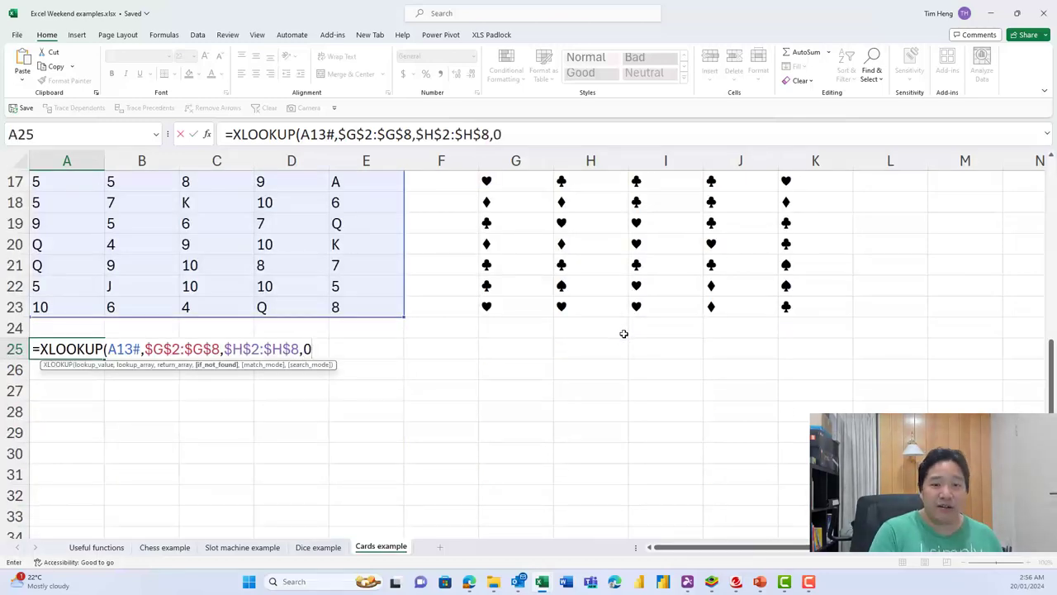
text())
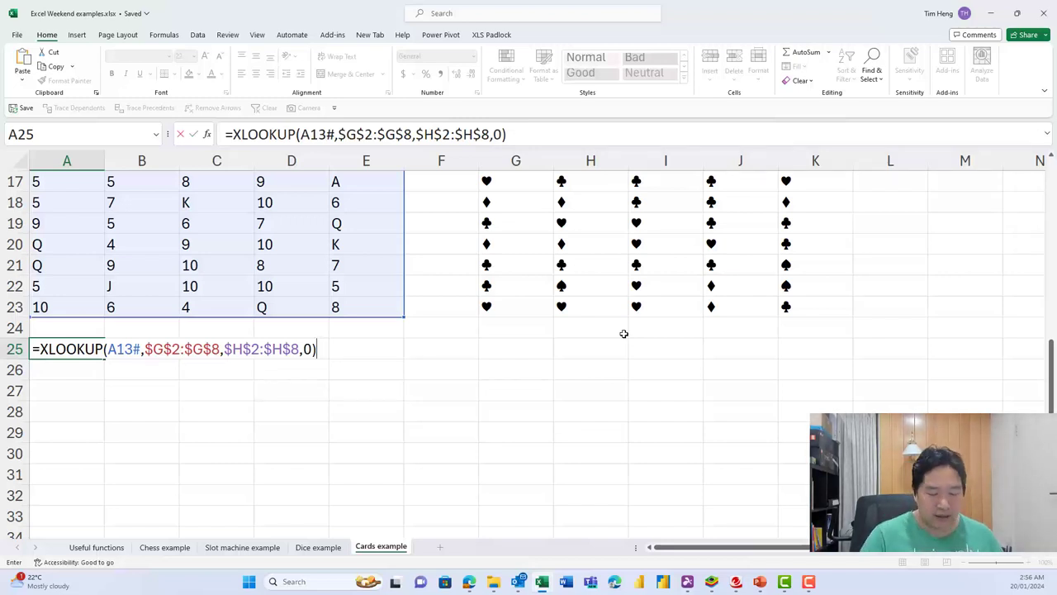
key(Return)
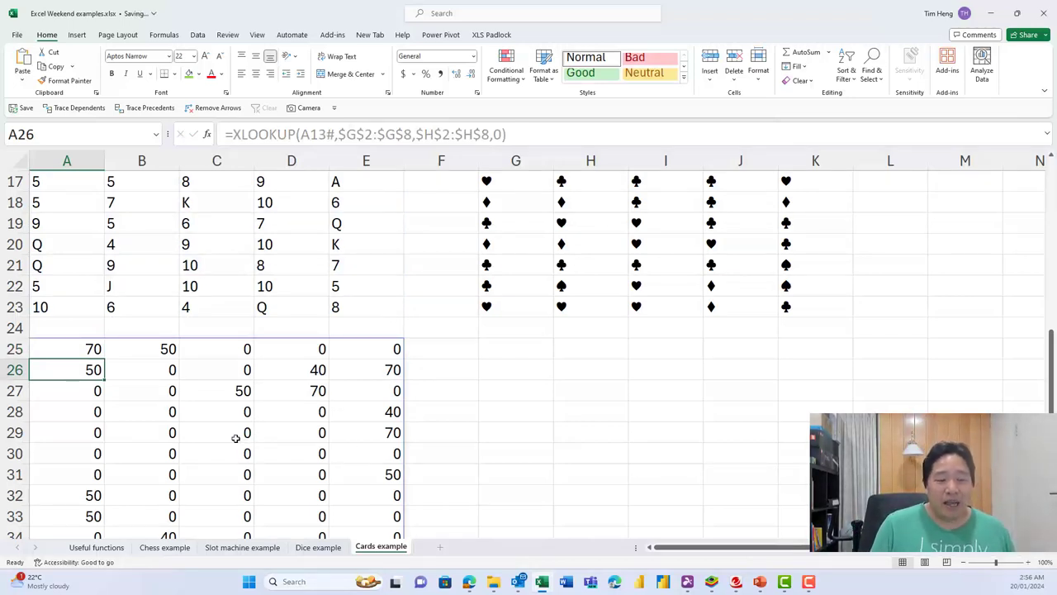
scroll(236, 438, up, 2)
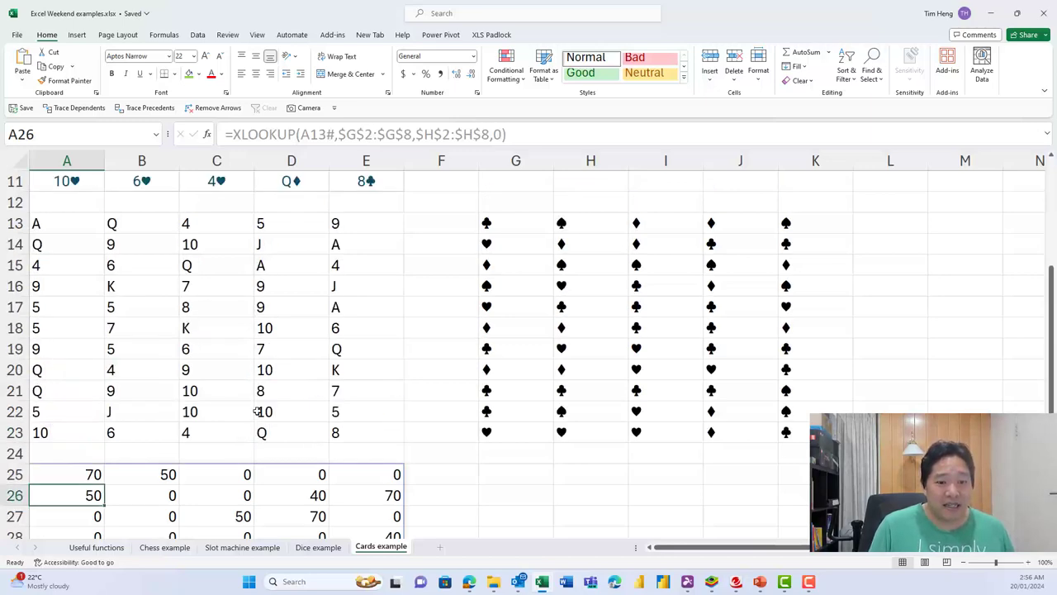
click(385, 228)
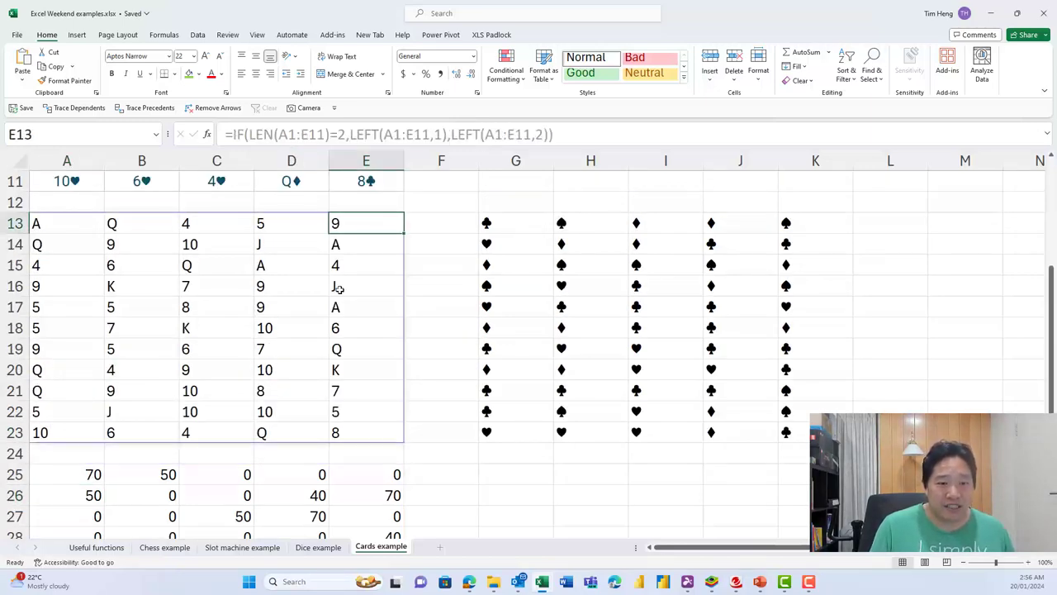
scroll(556, 324, up, 4)
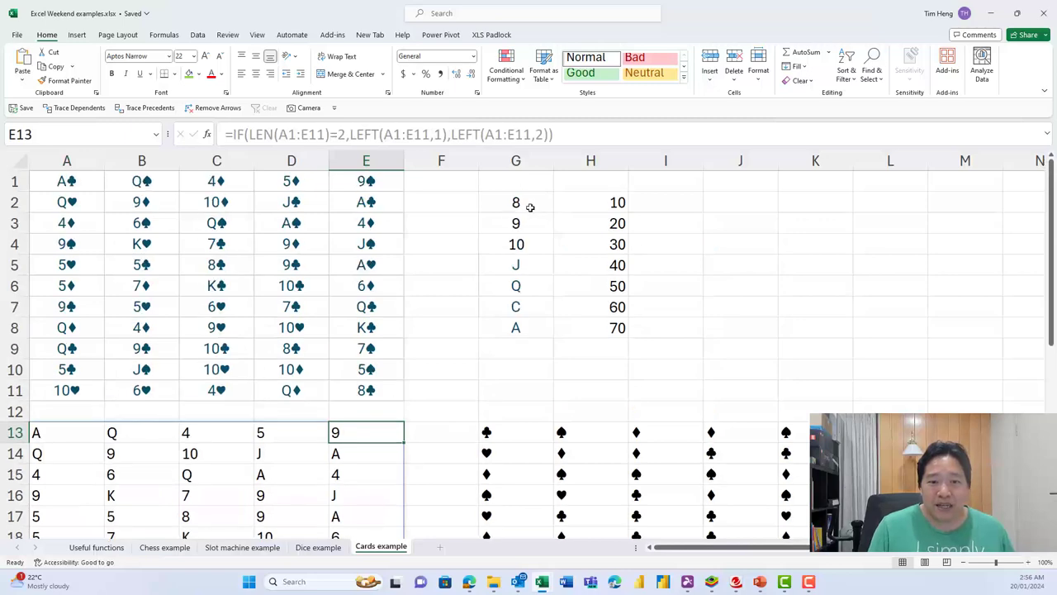
drag(528, 208, 544, 322)
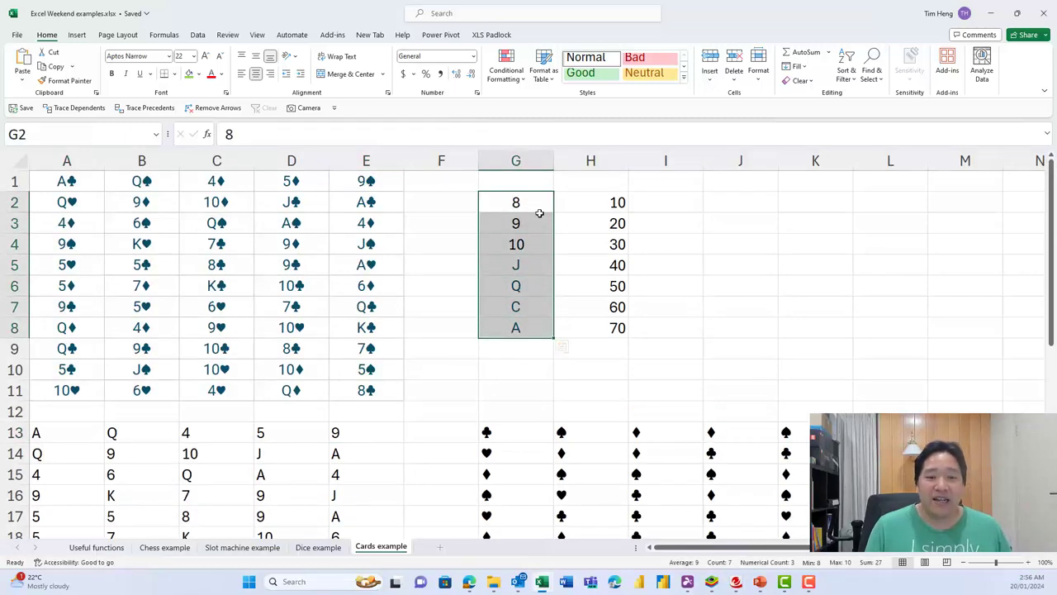
drag(525, 223, 591, 228)
scroll(357, 478, down, 3)
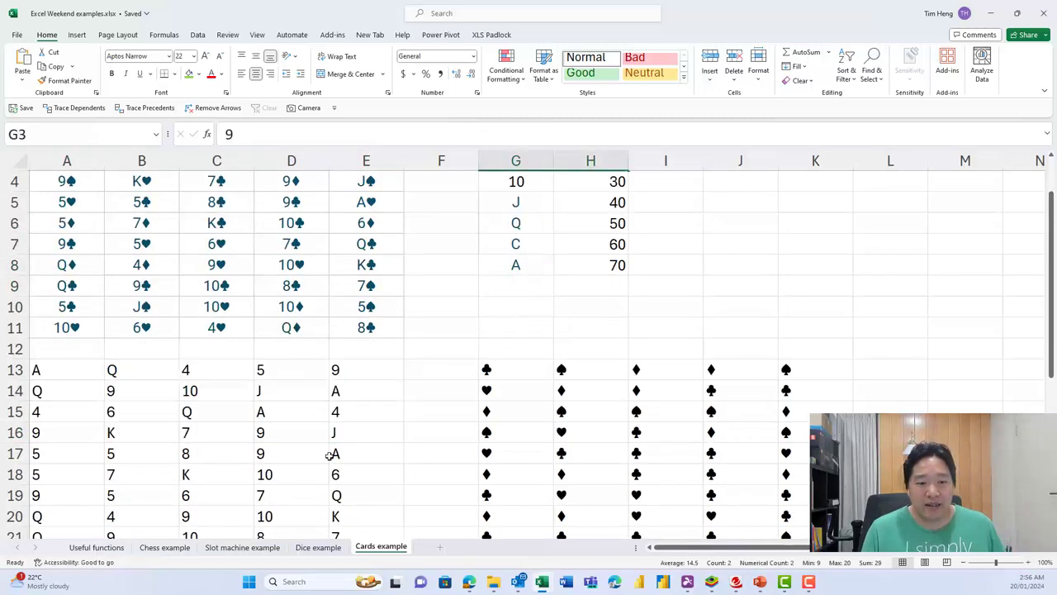
click(356, 489)
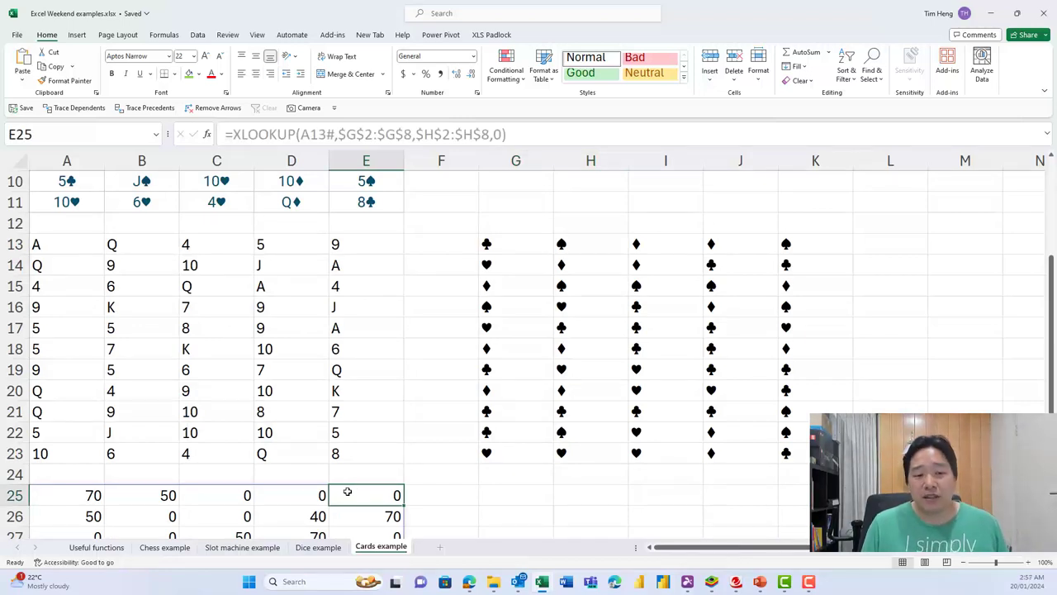
click(378, 243)
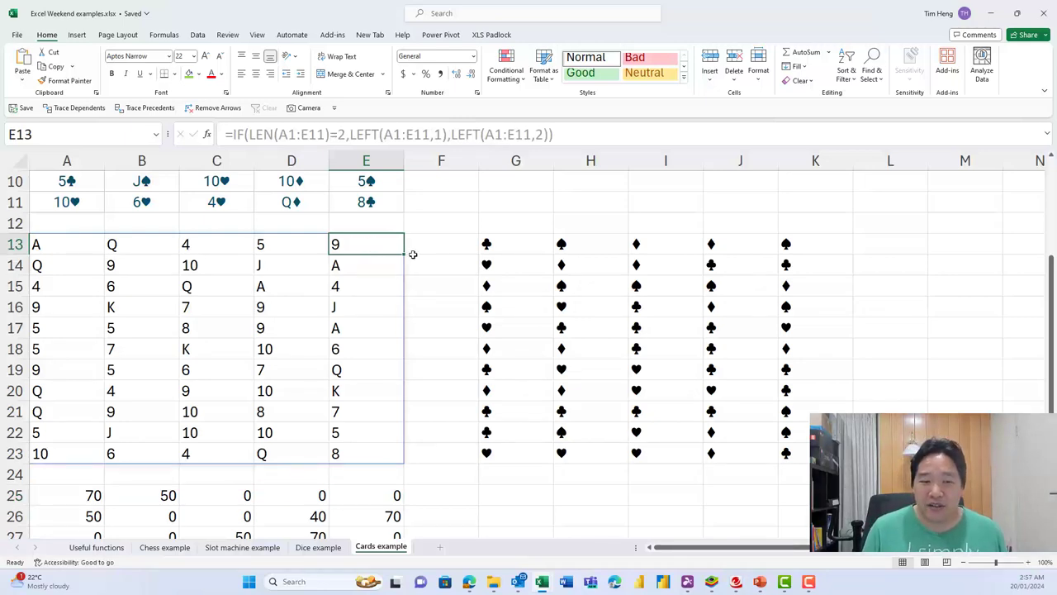
scroll(413, 253, up, 3)
drag(516, 205, 523, 327)
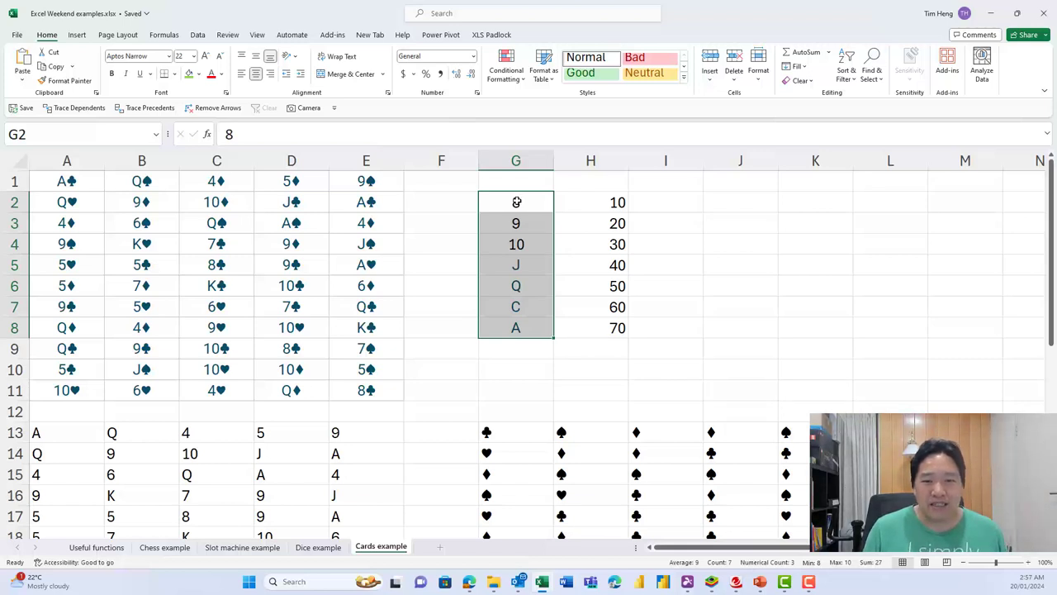
drag(517, 202, 534, 328)
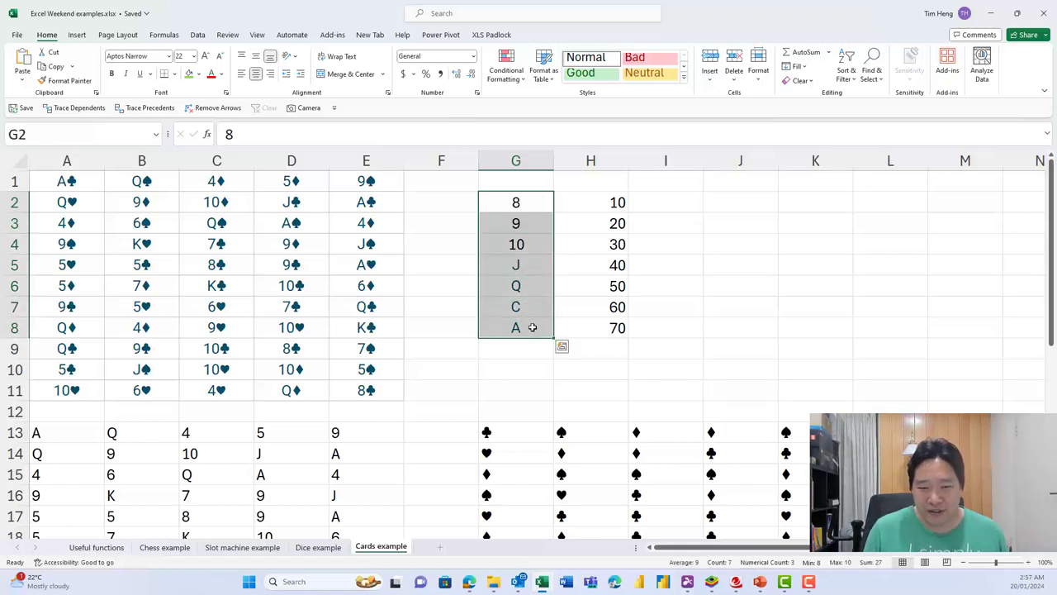
click(532, 327)
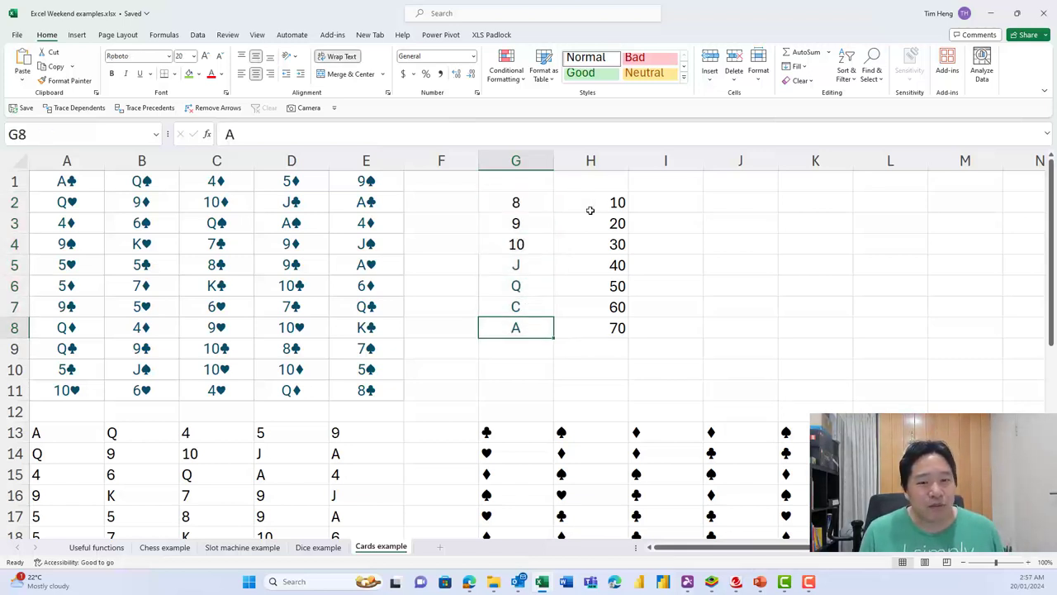
click(668, 210)
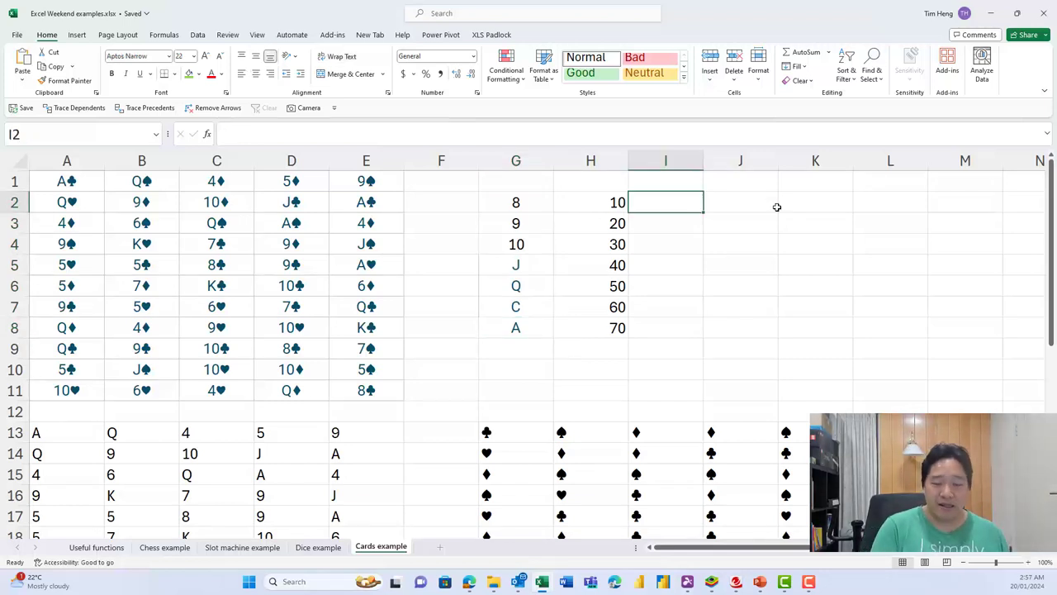
text(=TEXT()
key(Left)
key(Left)
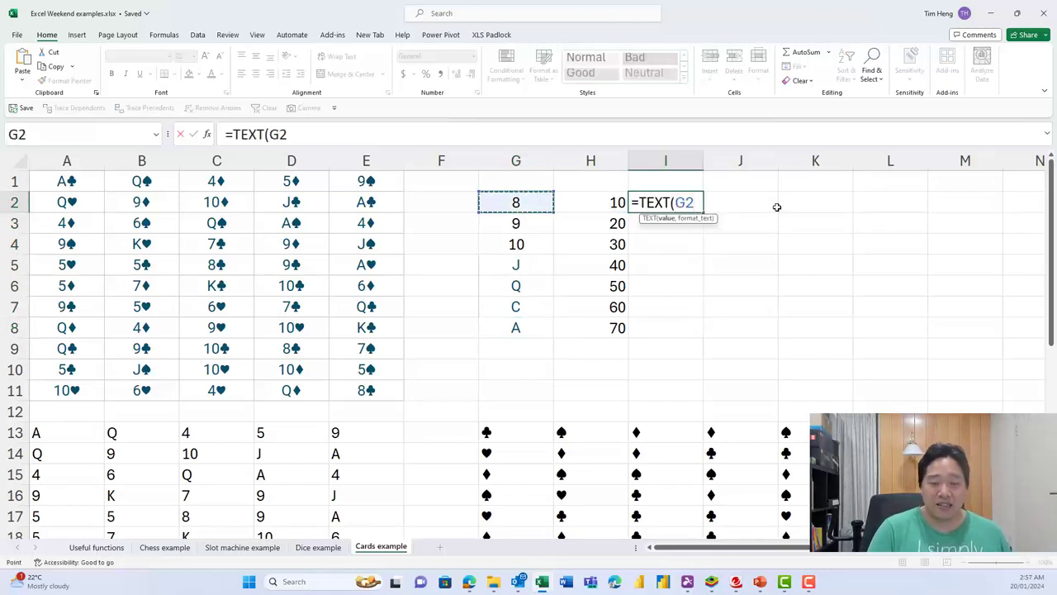
text(,)
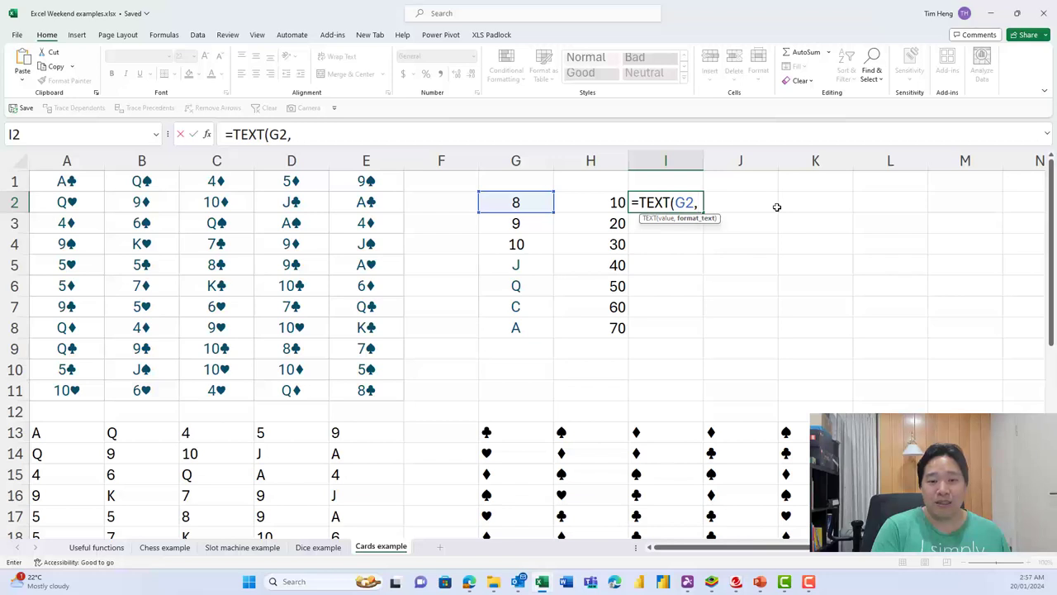
text(0))
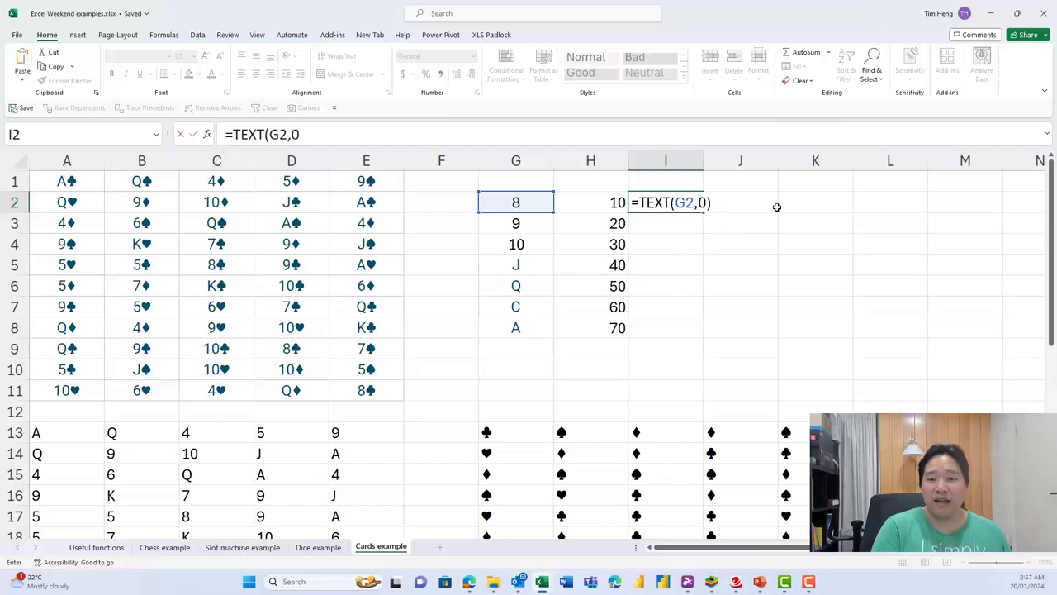
key(BackSpace)
key(BackSpace)
text("0)
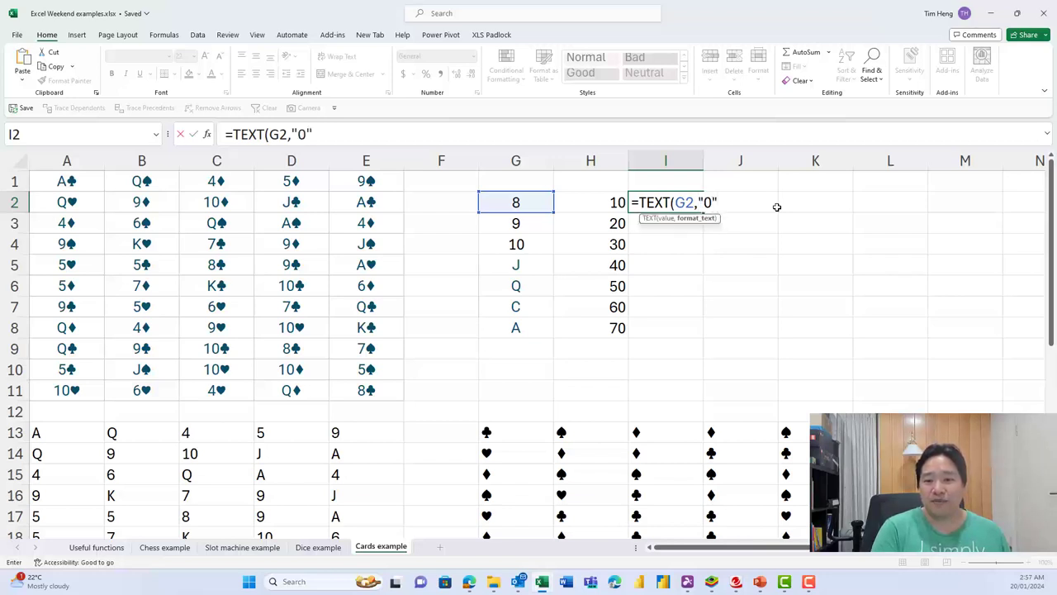
key(ctrl+Return)
key(shift+Down)
key(shift+Down)
key(shift+Down)
key(shift+Down)
key(shift+Down)
key(shift+Down)
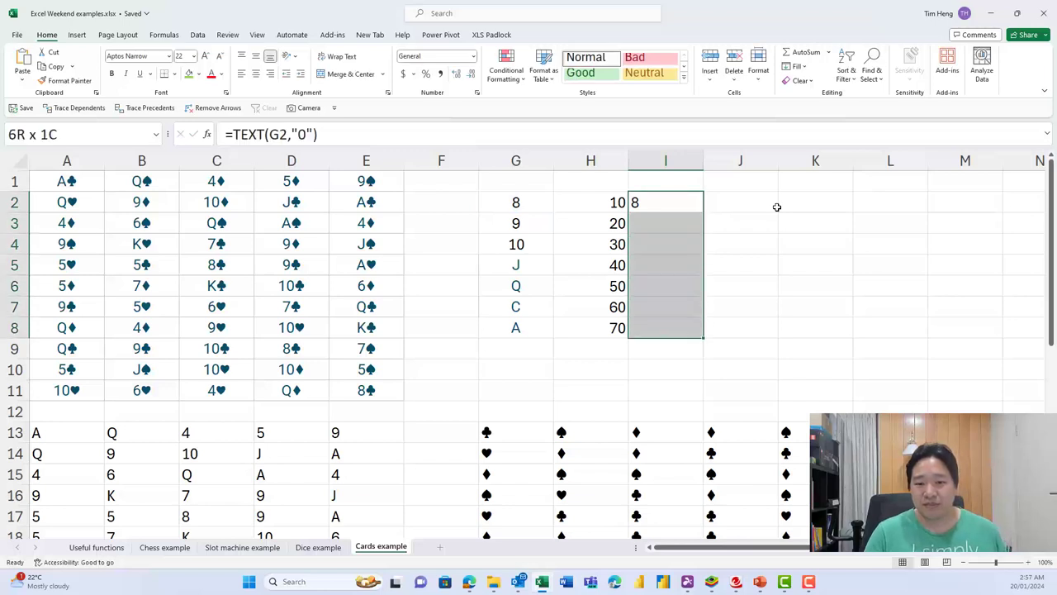
key(ctrl+d)
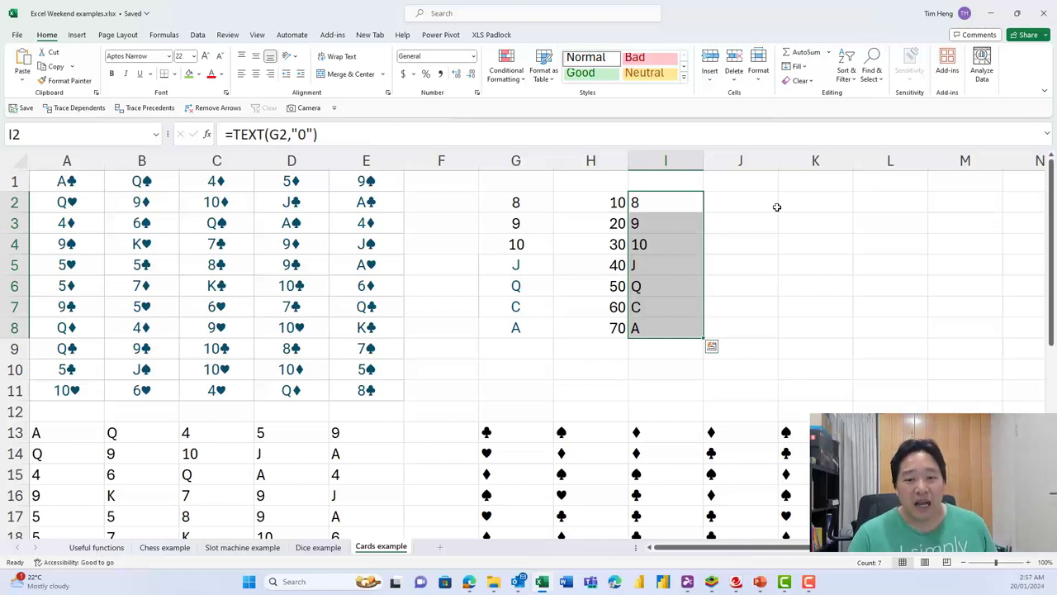
key(Delete)
key(Left)
key(Left)
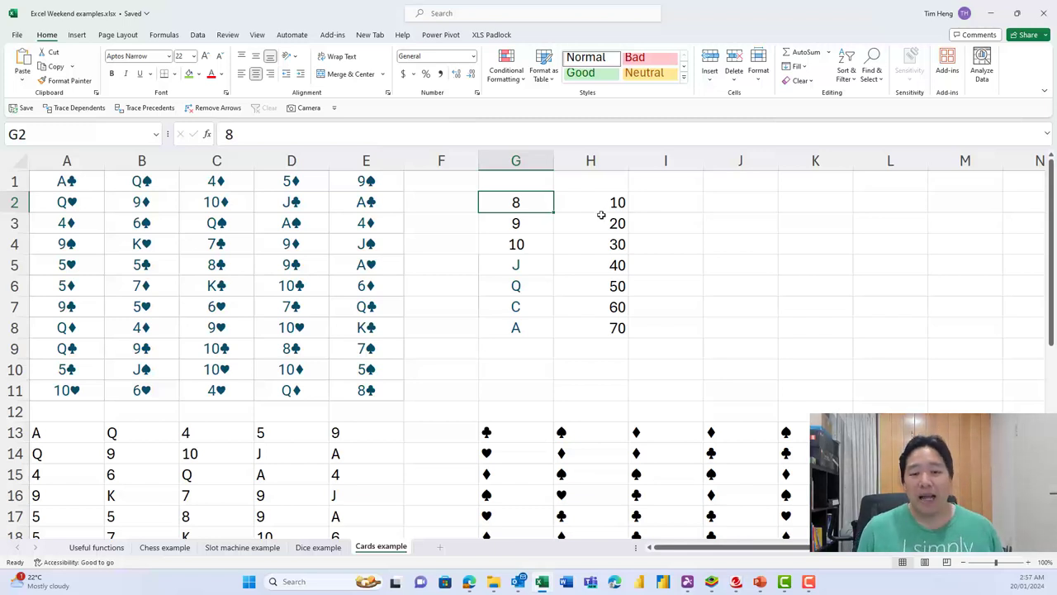
Prefix the ranks 8, 9 and 10 in G2:G4 with an apostrophe to store them as text.
drag(513, 202, 523, 247)
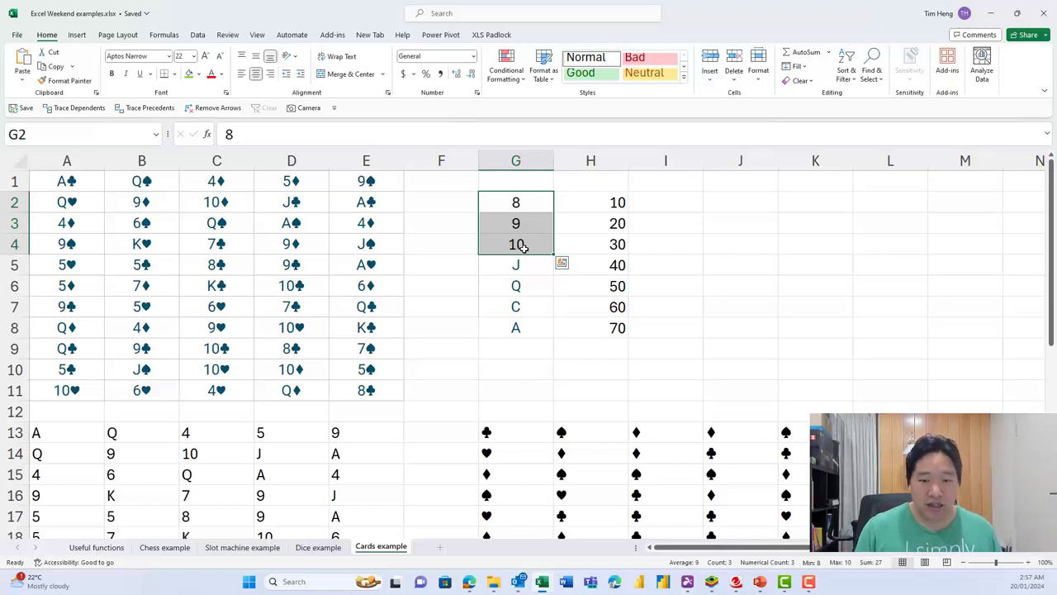
click(529, 205)
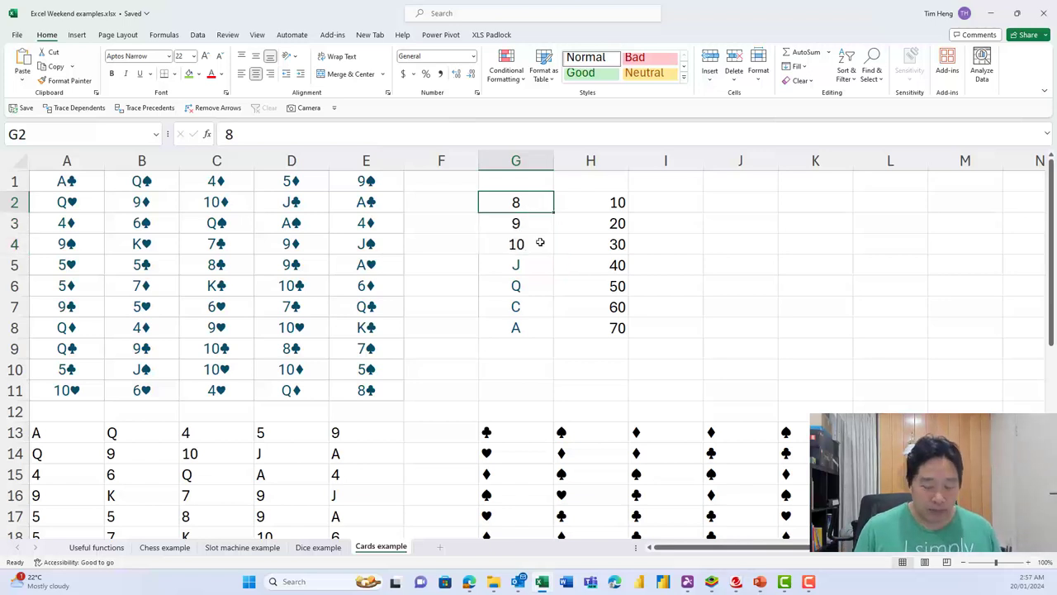
double_click(504, 200)
text(')
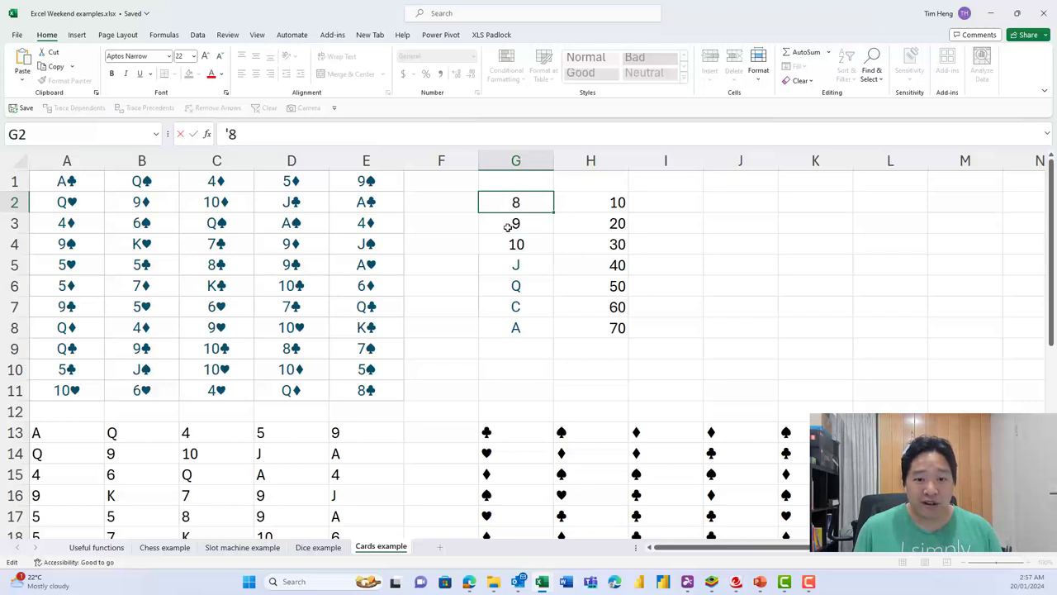
double_click(507, 226)
text(')
key(BackSpace)
key(Home)
text(')
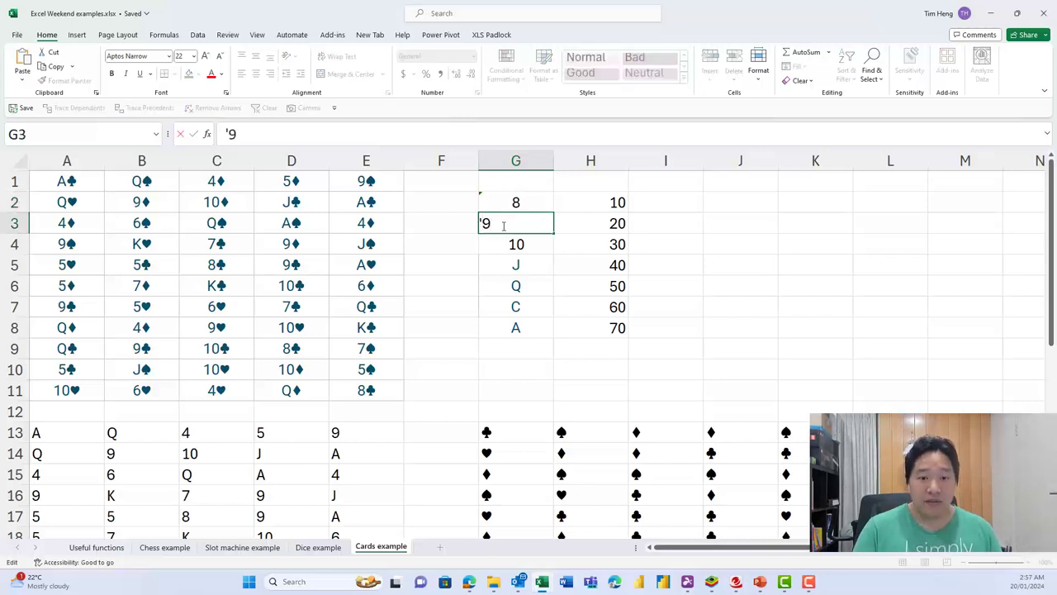
key(Return)
key(F2)
key(Home)
text(')
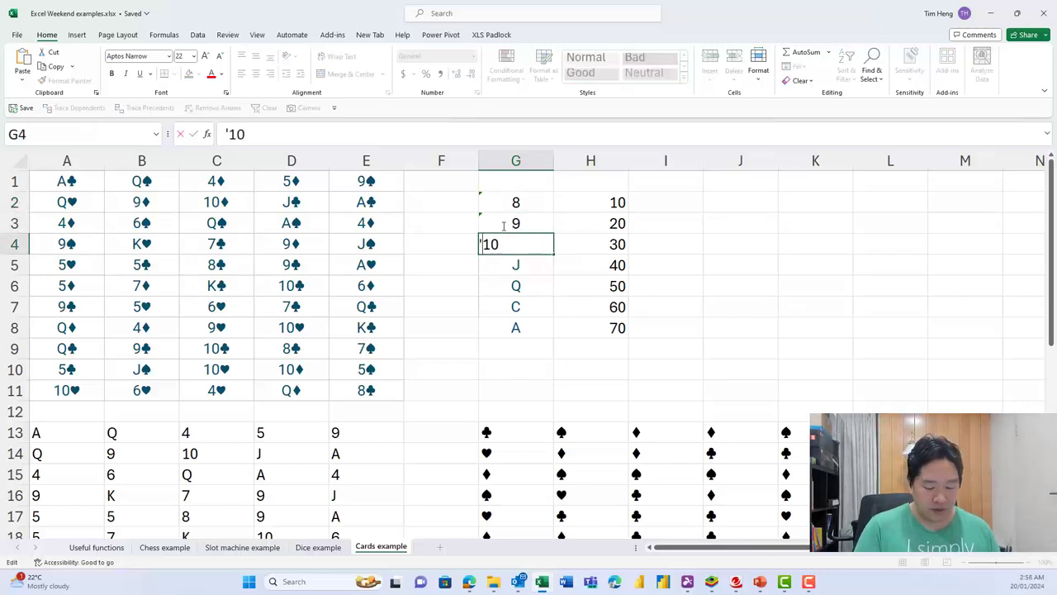
key(Return)
Check the updated XLOOKUP points grid, including E25, then reselect the table G2:H8.
scroll(437, 361, down, 5)
scroll(437, 361, down, 1)
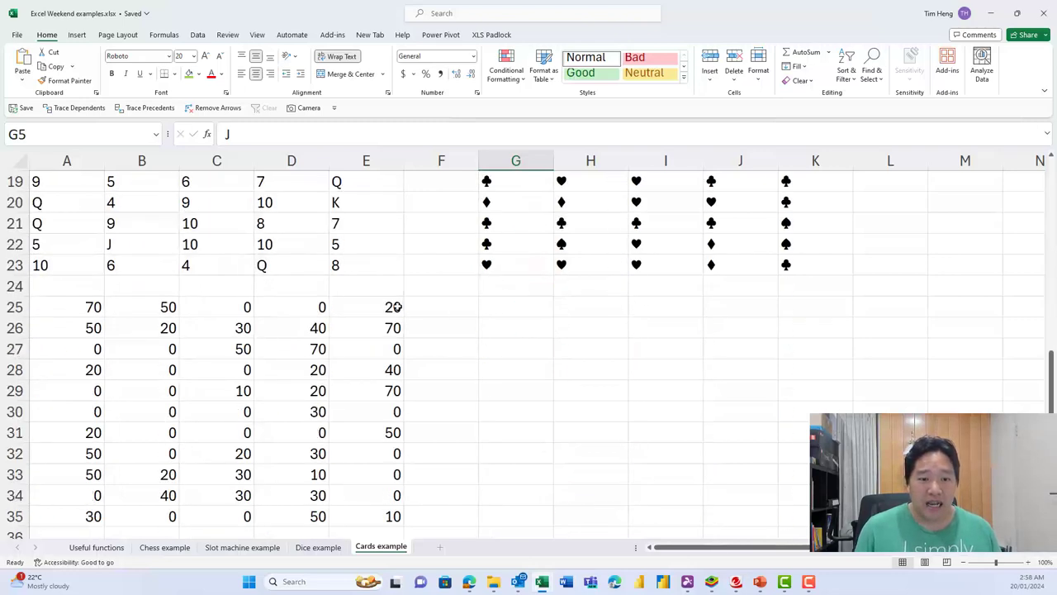
click(395, 307)
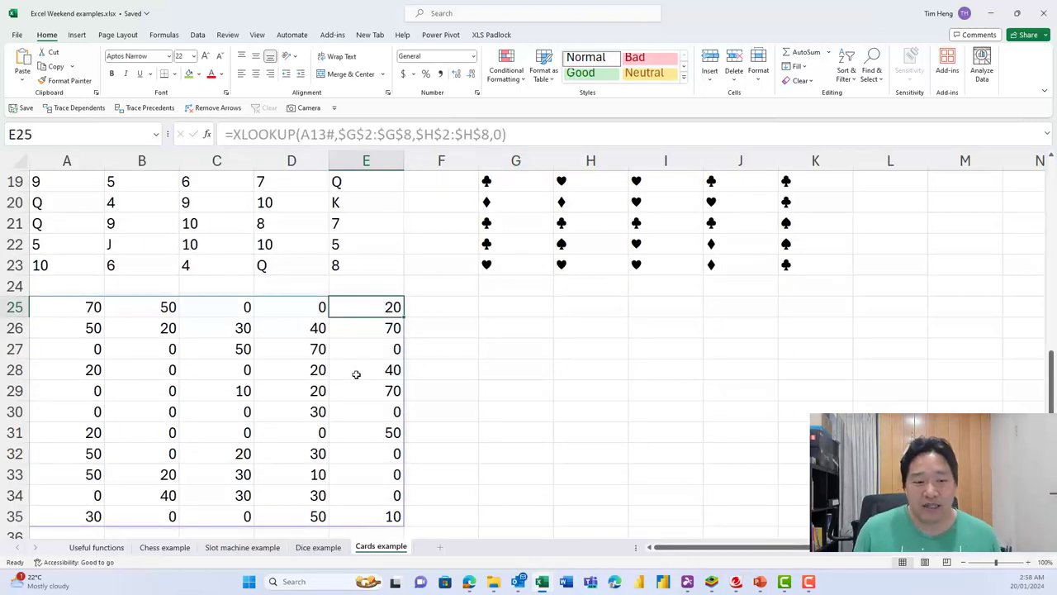
scroll(356, 374, up, 6)
drag(512, 203, 603, 328)
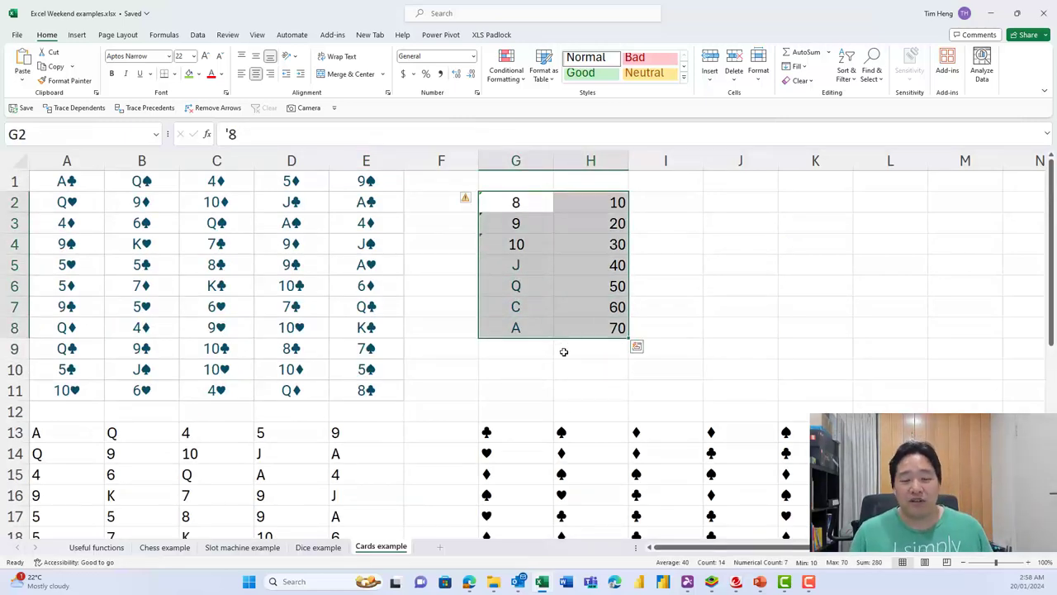
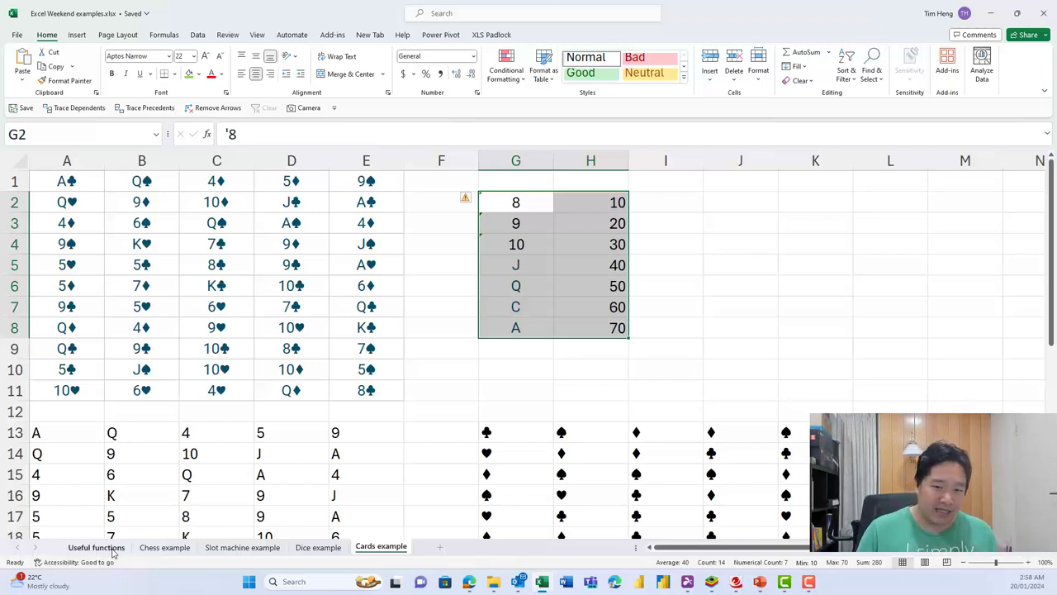
Re-enter 8 in cell G2 as a plain number.
click(516, 219)
click(515, 201)
click(516, 243)
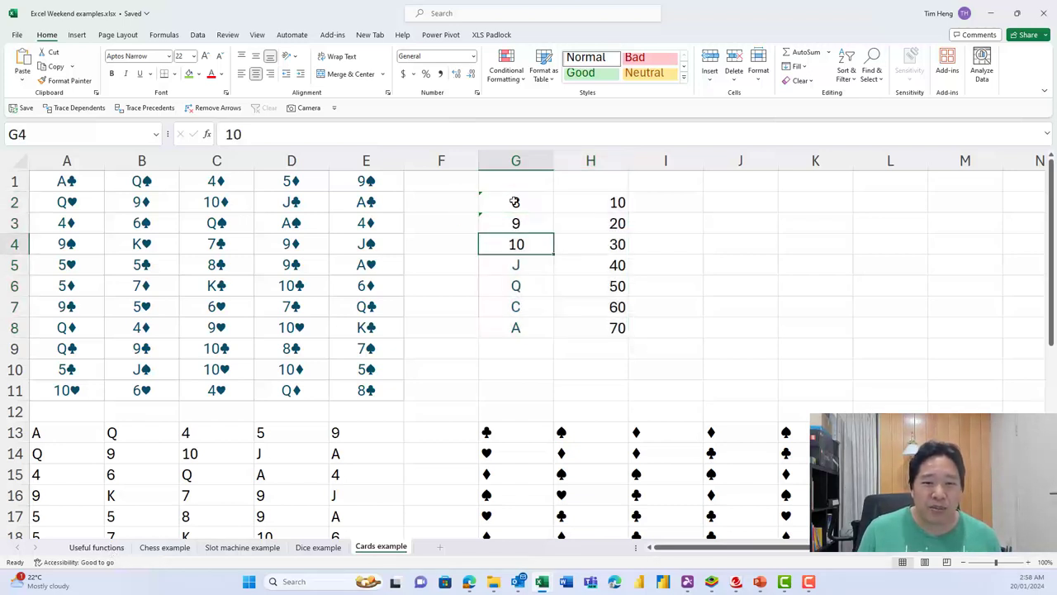
click(516, 223)
click(515, 202)
text(8)
key(ctrl+Return)
Copy the card ranks in G2:G8 into column I starting at I2.
drag(516, 202, 515, 327)
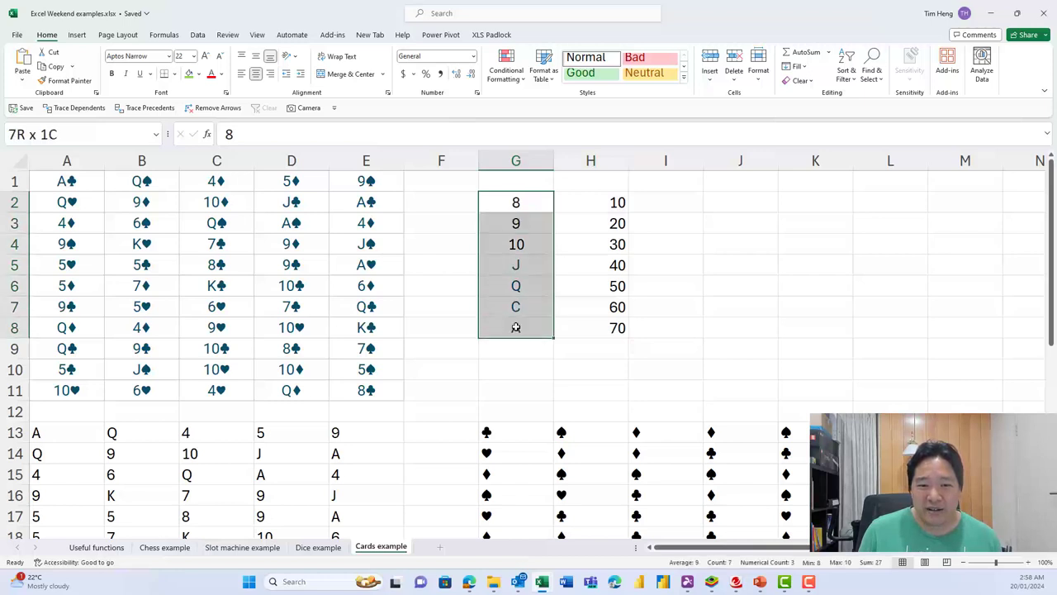
key(ctrl+c)
click(684, 204)
key(ctrl+v)
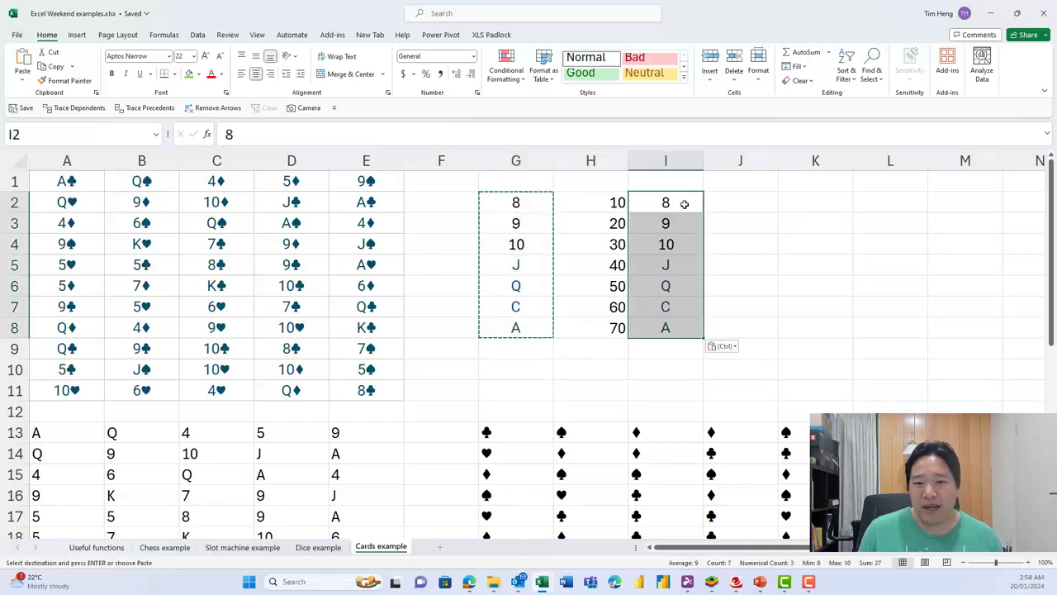
Re-enter the values 8, 9 and 10 in I2:I4.
click(684, 204)
double_click(684, 204)
key(Return)
key(F2)
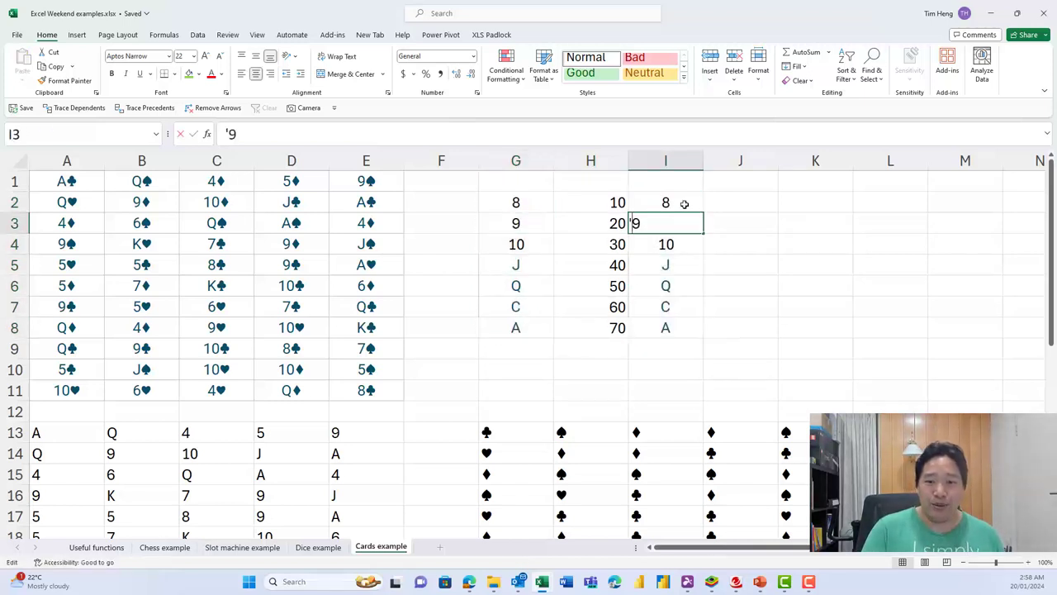
key(Return)
key(F2)
key(Return)
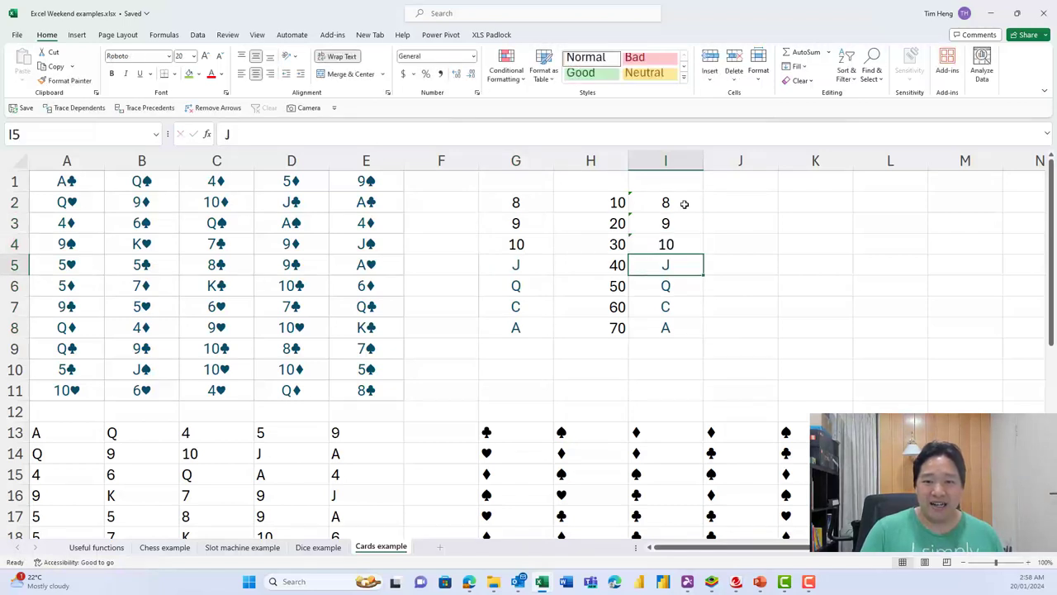
Reselect G2:G8 and switch to the Useful functions sheet.
key(Up)
key(Up)
key(Up)
key(Left)
key(Left)
key(ctrl+shift+Down)
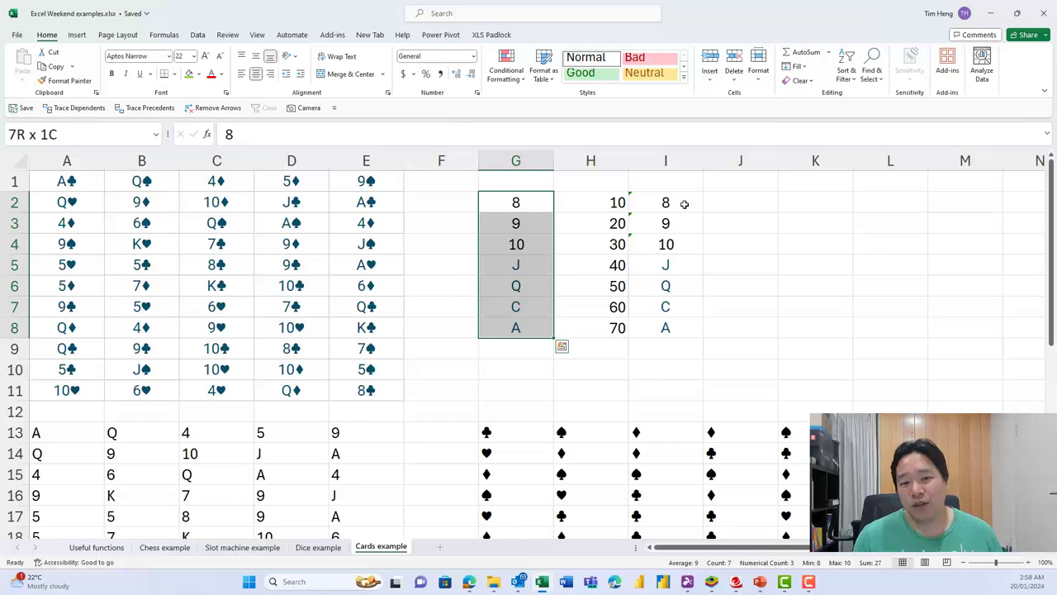
click(116, 550)
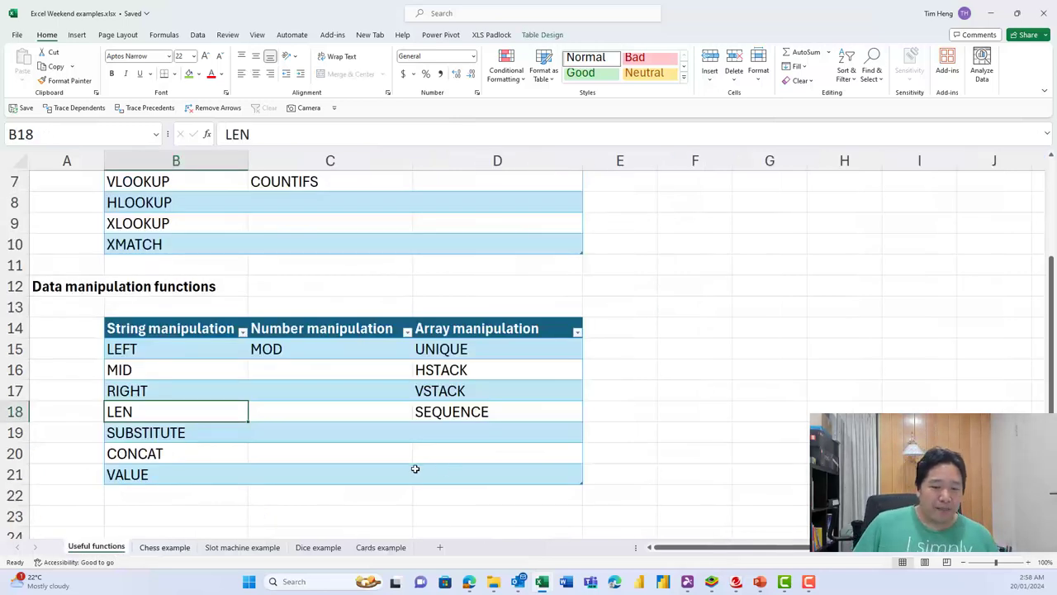
Select the UNIQUE entry in D15 of the Useful functions table.
click(489, 346)
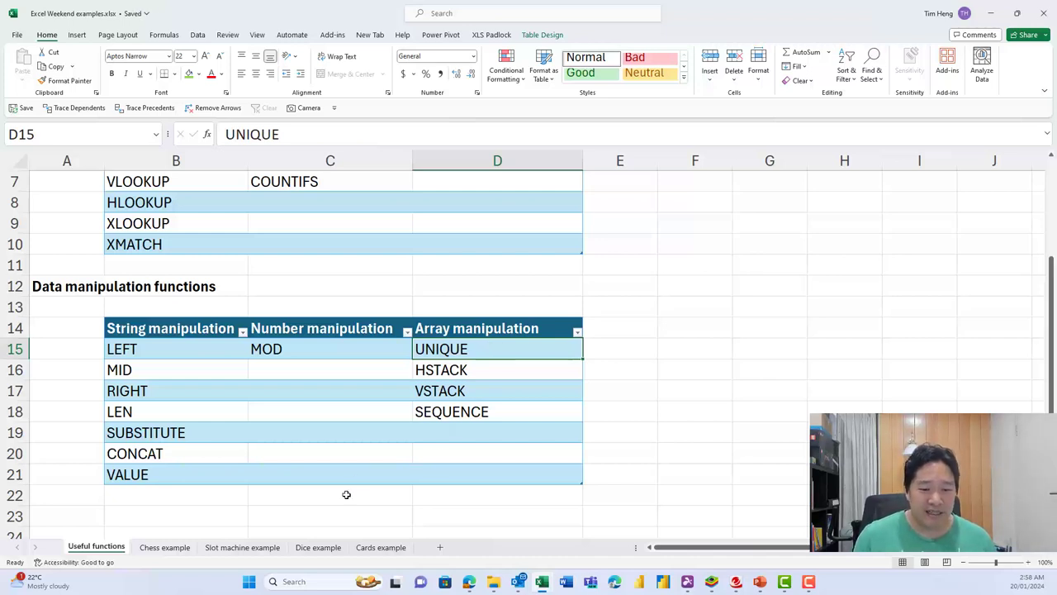
click(318, 548)
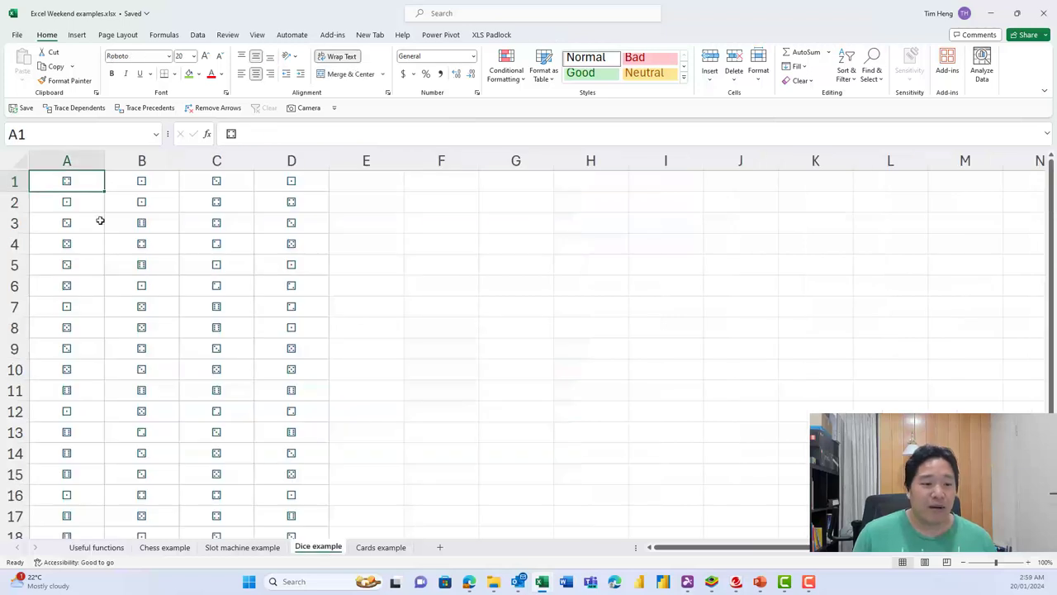
drag(87, 183, 295, 432)
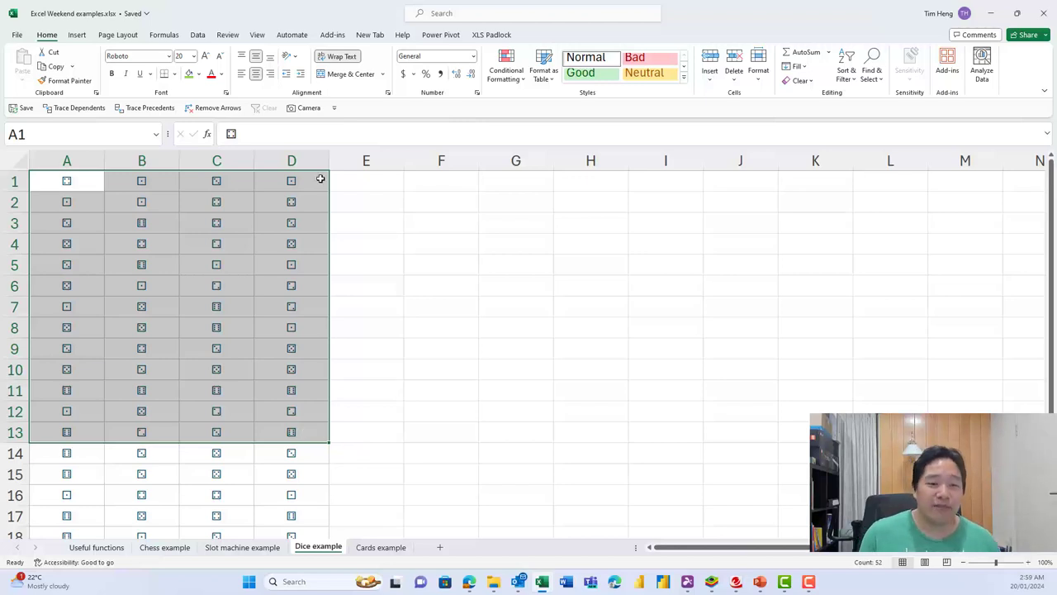
click(473, 180)
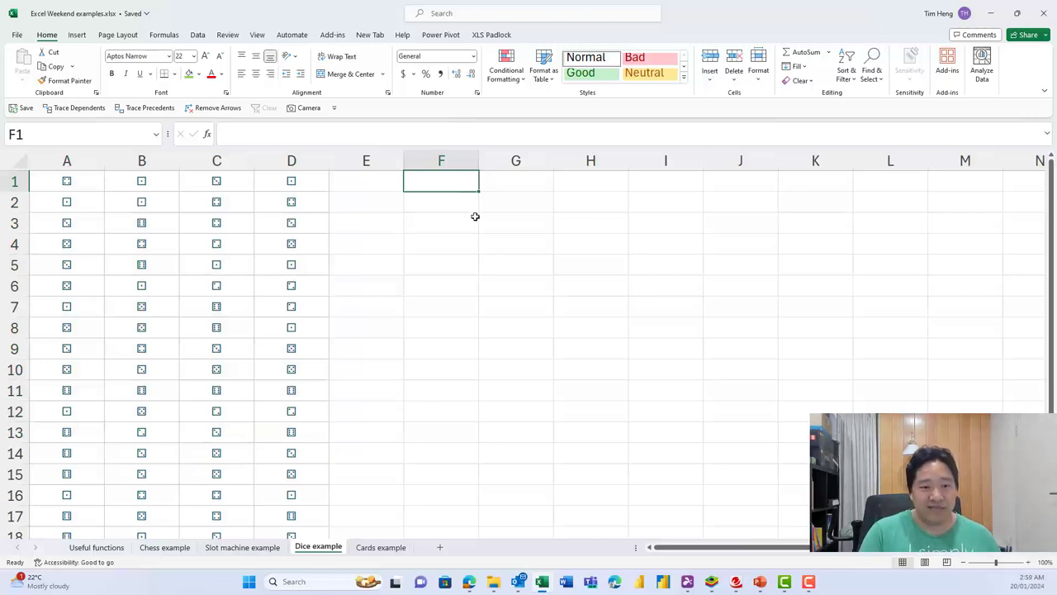
key(Right)
text(1 2 3 4 )
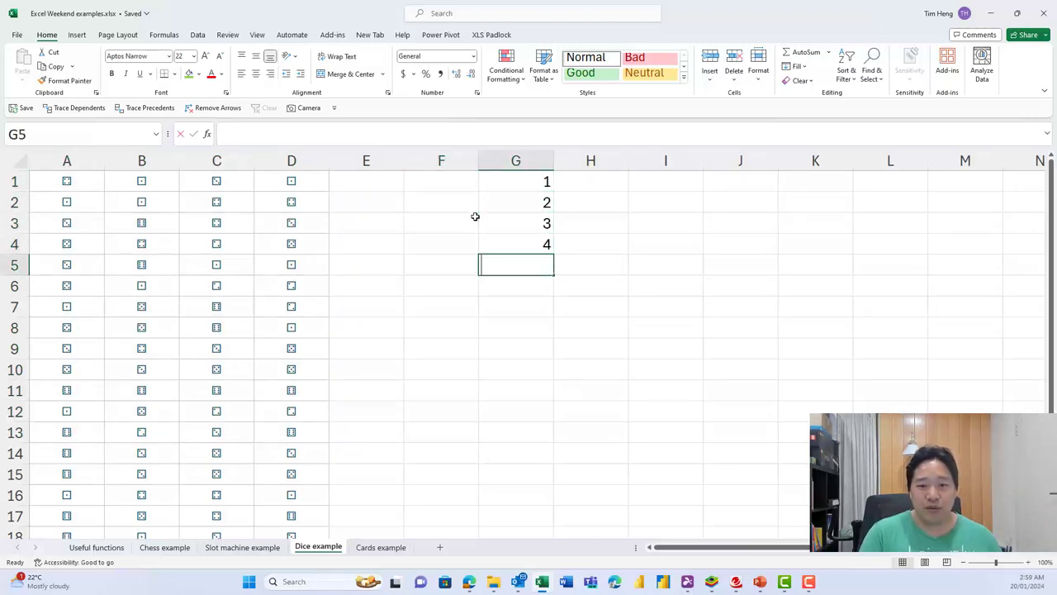
text(5 6)
click(527, 278)
click(276, 180)
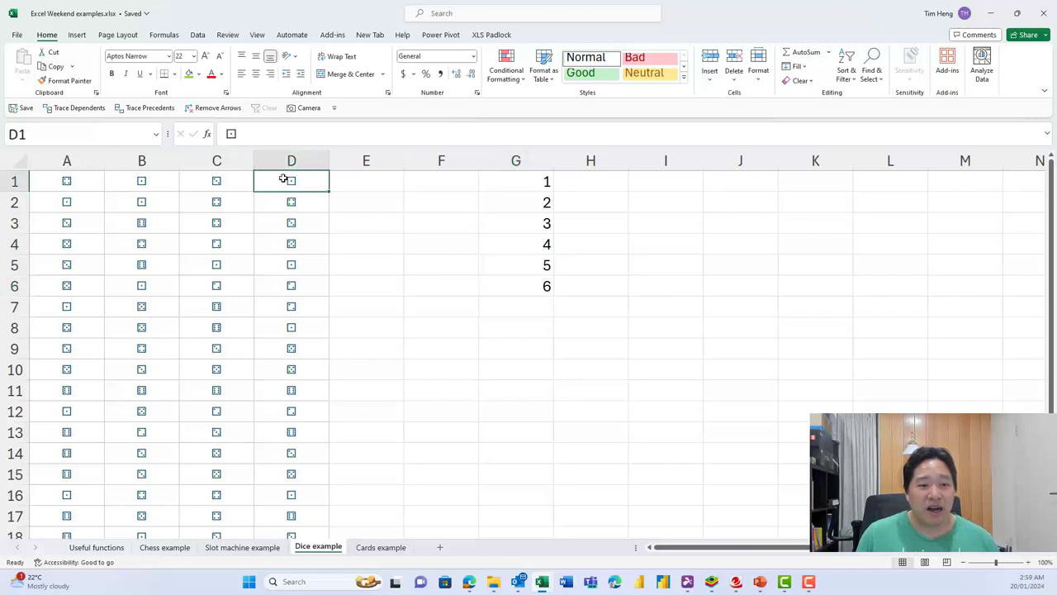
double_click(229, 136)
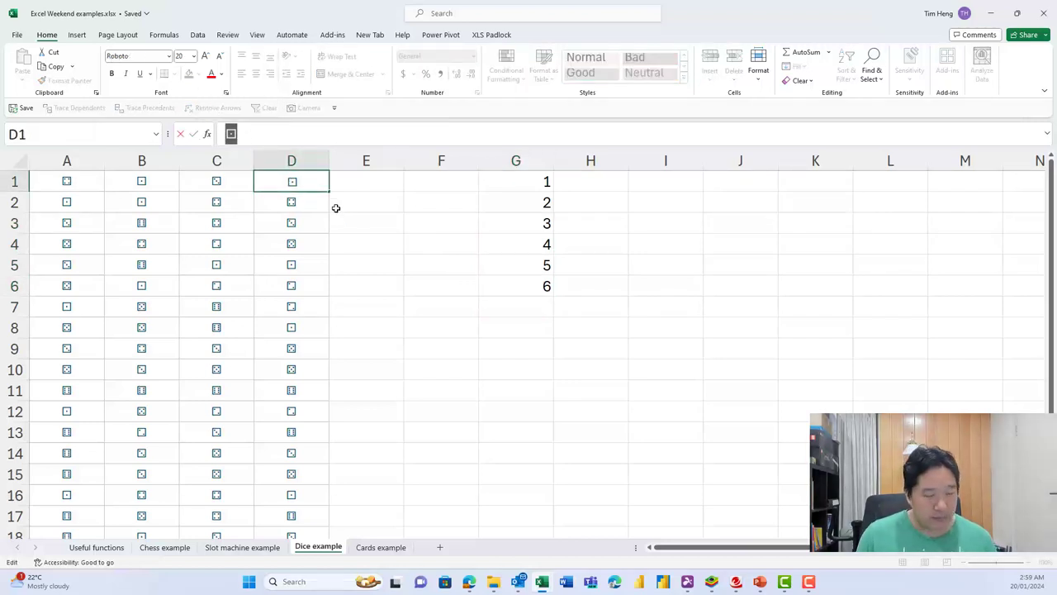
key(ctrl+c)
click(441, 182)
key(ctrl+v)
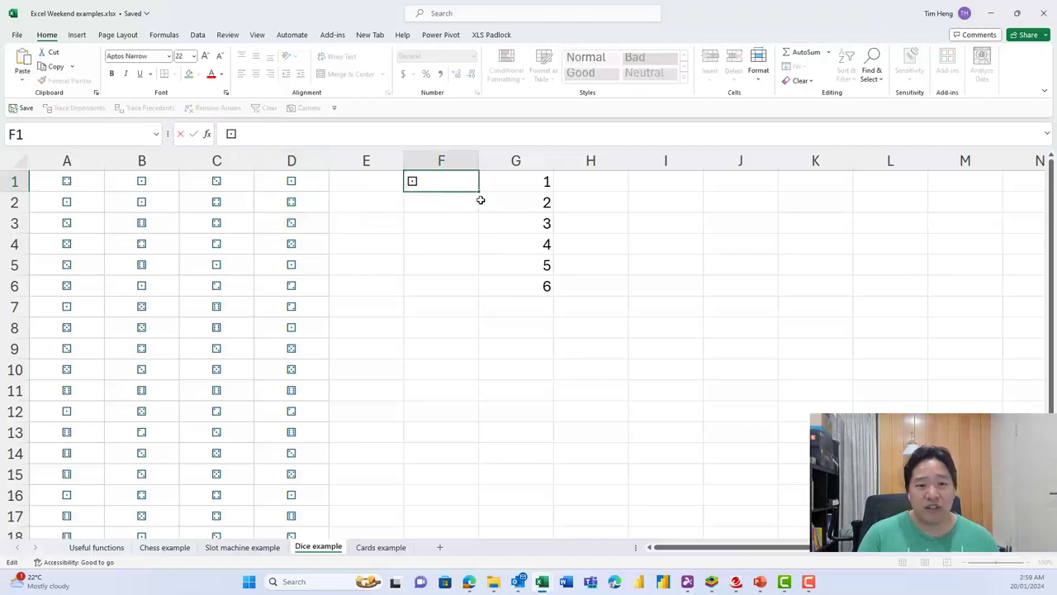
key(Return)
double_click(291, 203)
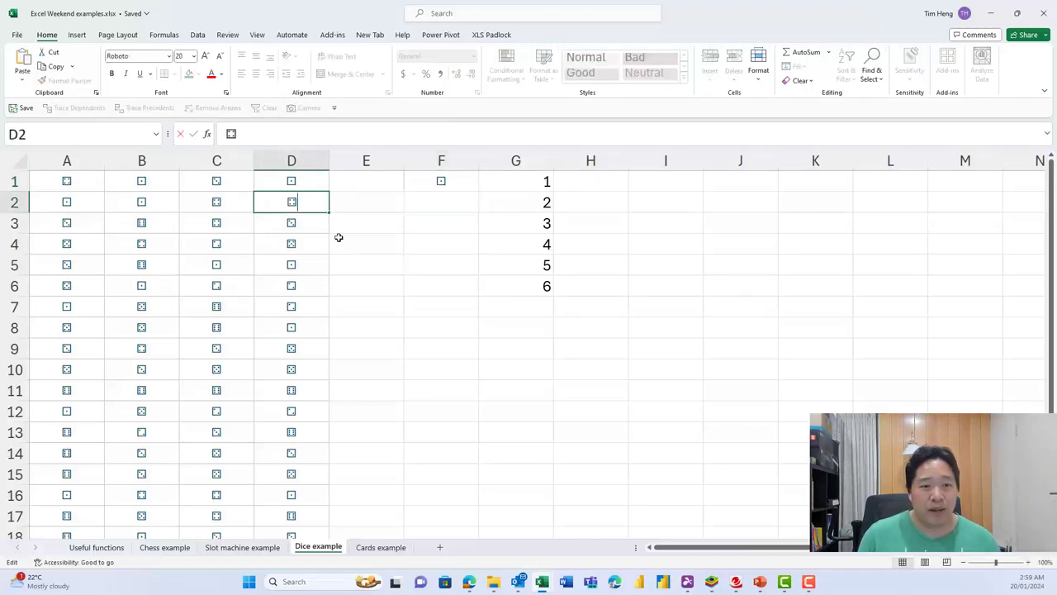
key(shift+Left)
key(ctrl+c)
key(Return)
key(Right)
key(Right)
key(Down)
key(ctrl+v)
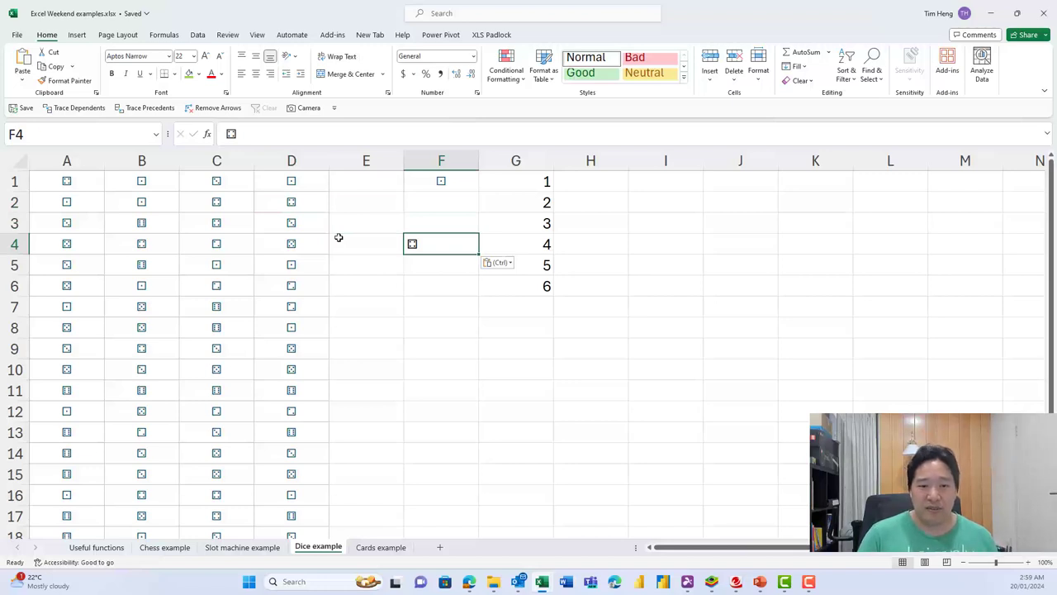
key(shift+Up)
key(shift+Up)
key(shift+Up)
key(Delete)
key(Left)
key(Left)
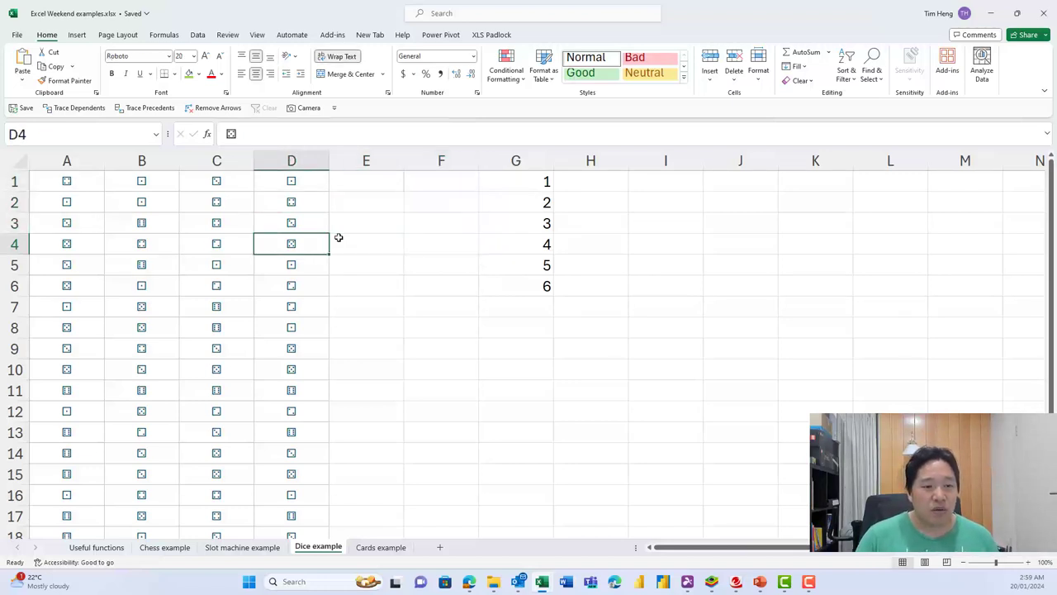
key(Up)
key(Up)
key(Right)
key(Right)
key(Right)
key(Up)
key(ctrl+shift+Down)
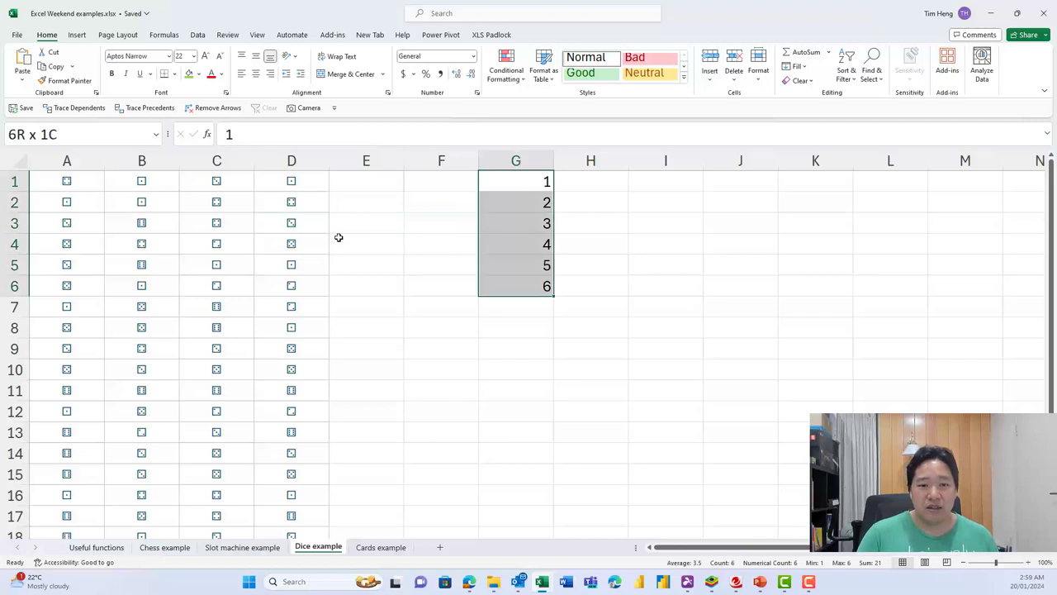
key(Delete)
key(Up)
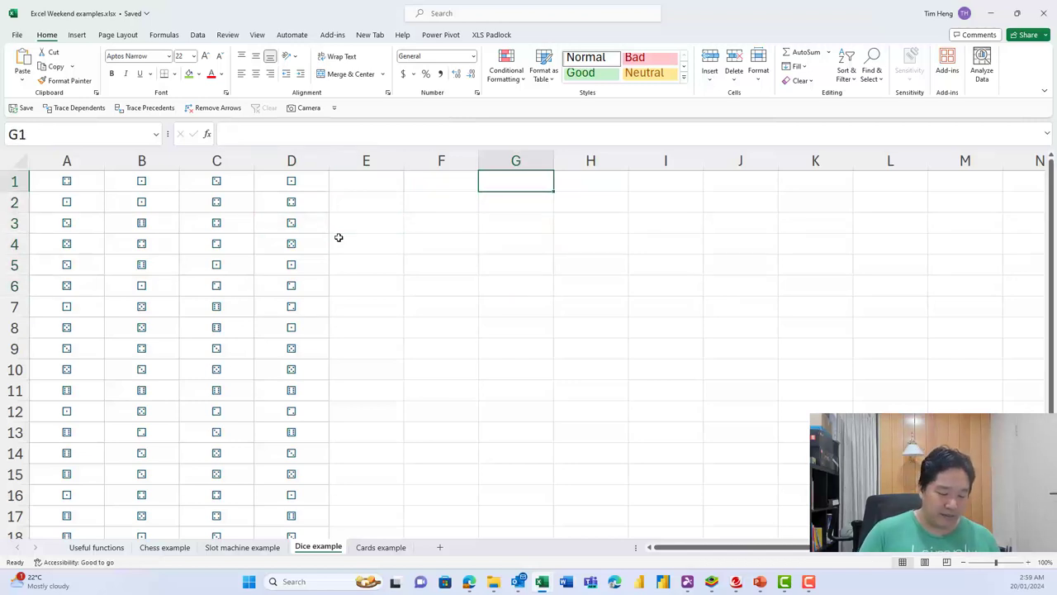
Stack the dice grid into column G with =TOCOL(A1:D20) in G1.
text(=)
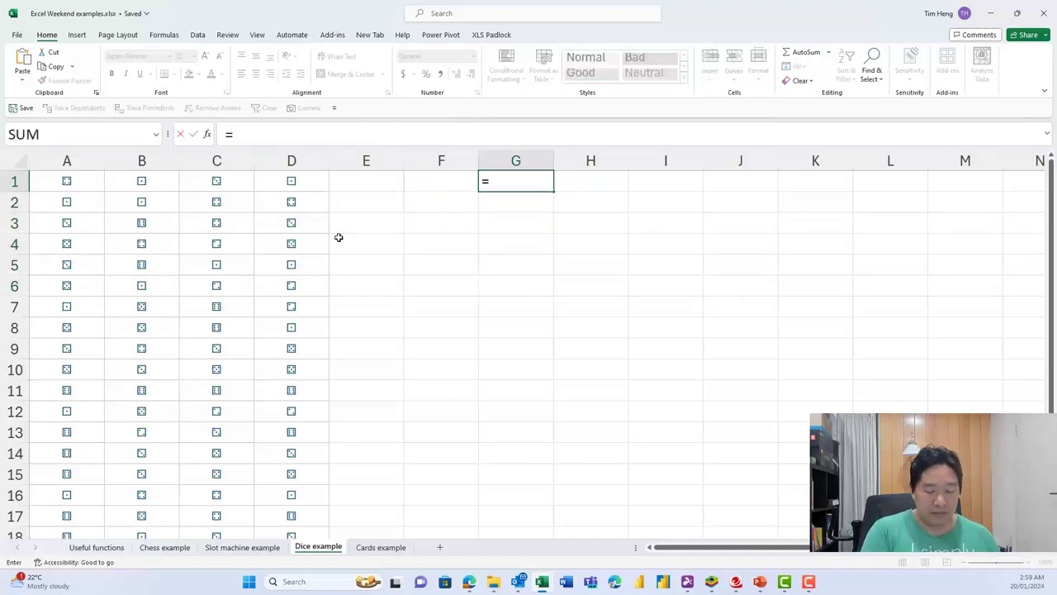
text(TOCOL()
key(Left)
key(Left)
key(Left)
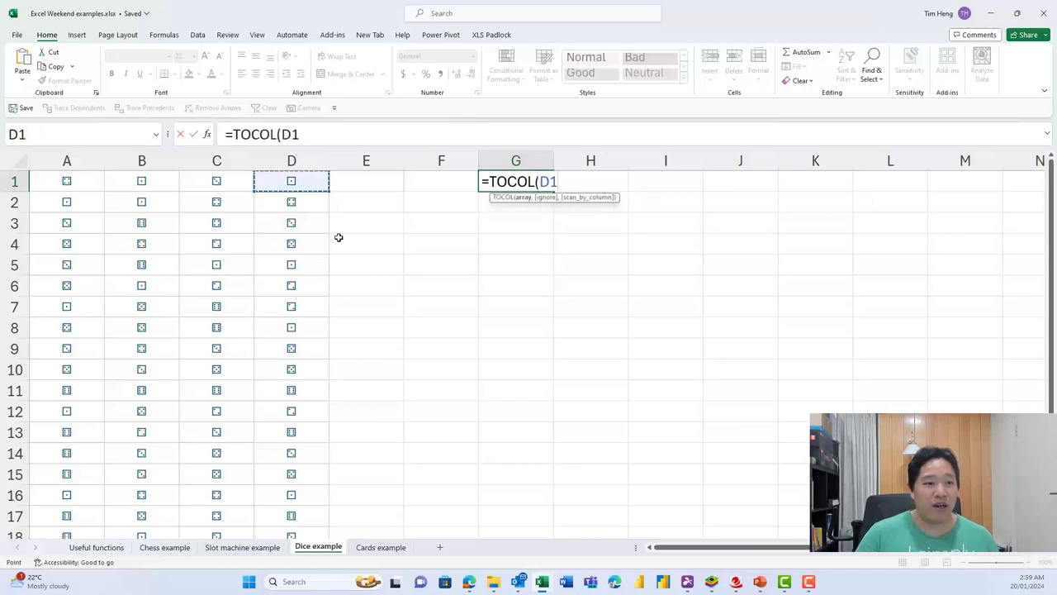
key(Left)
key(Left)
key(Left)
key(ctrl+shift+Right)
key(ctrl+shift+Down)
text())
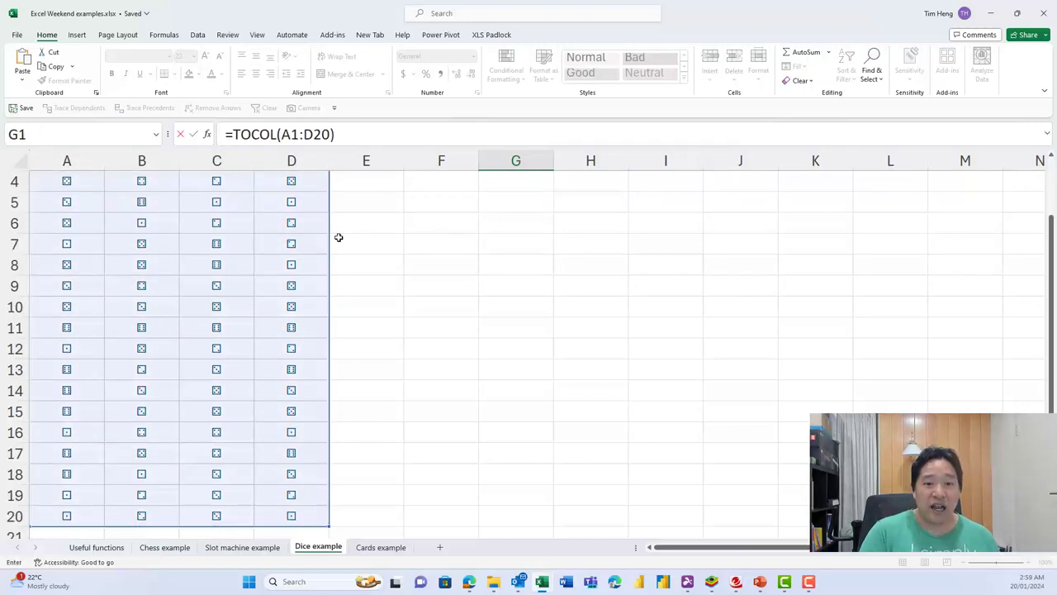
key(ctrl+Return)
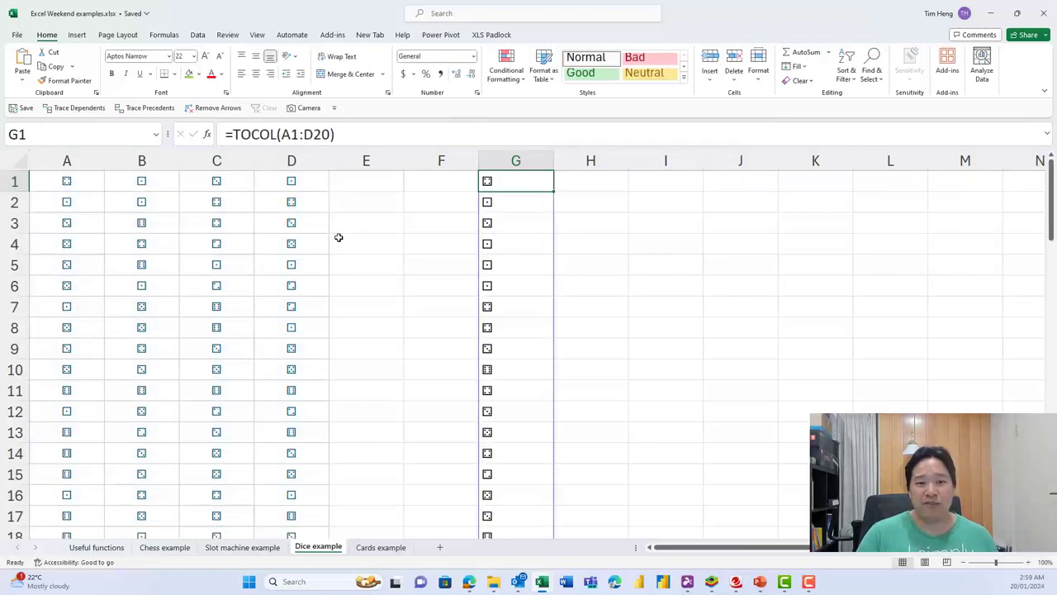
Extract the unique faces with =UNIQUE(G1#) in H1.
key(Right)
text(=UNIQUE()
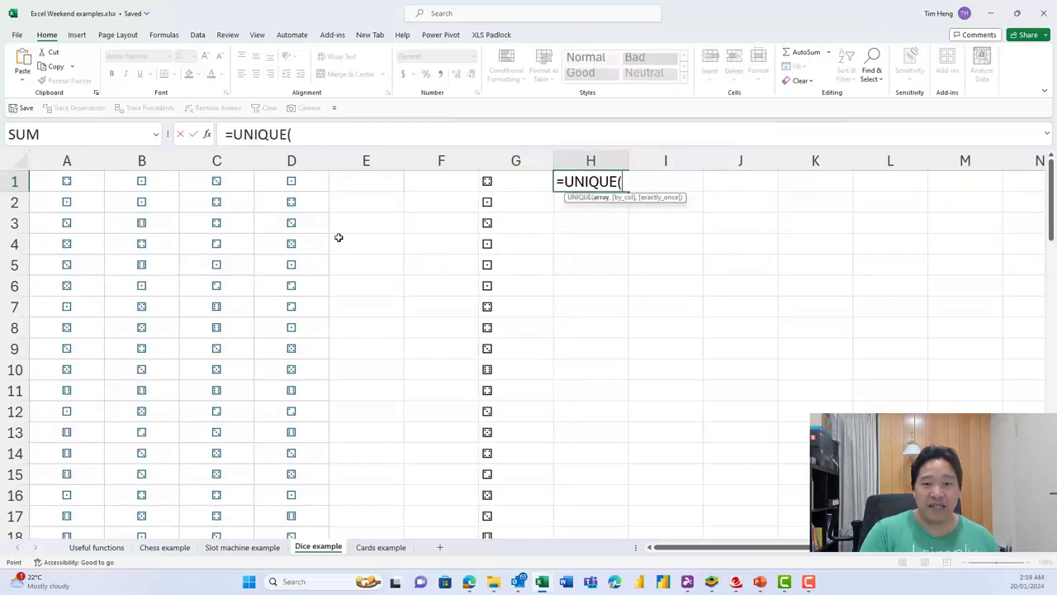
key(Left)
text())
key(ctrl+Return)
key(ctrl+shift+Down)
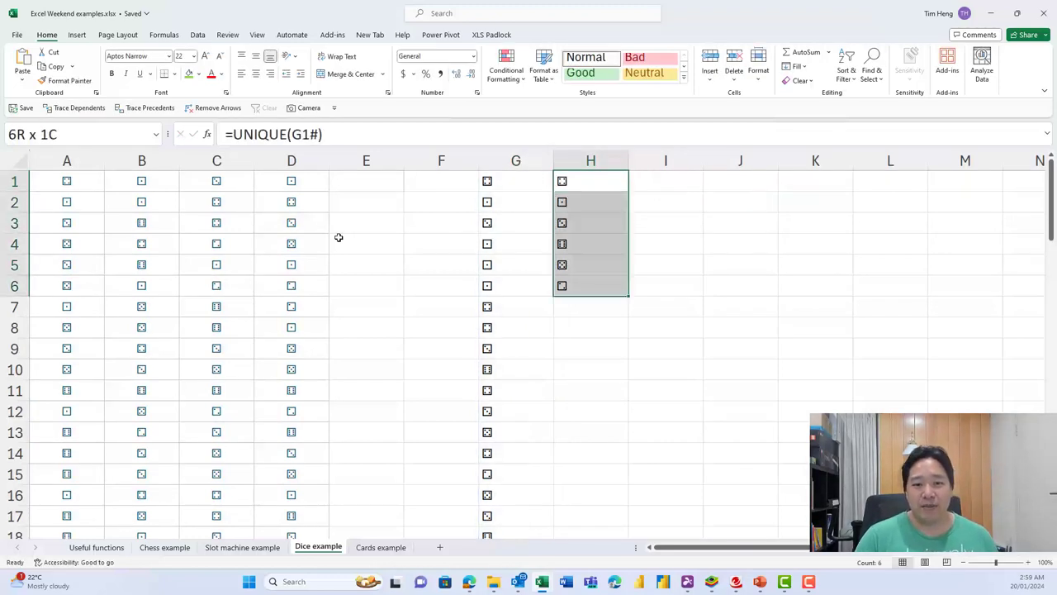
Sort the unique faces with =SORT(H1#) in I1.
key(Right)
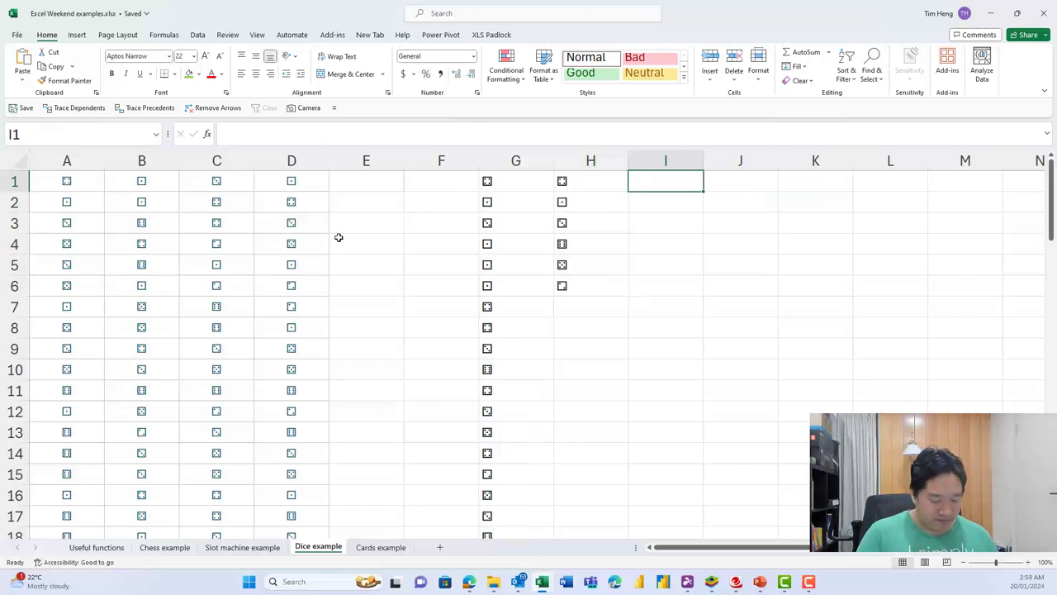
text(=SORT()
key(Left)
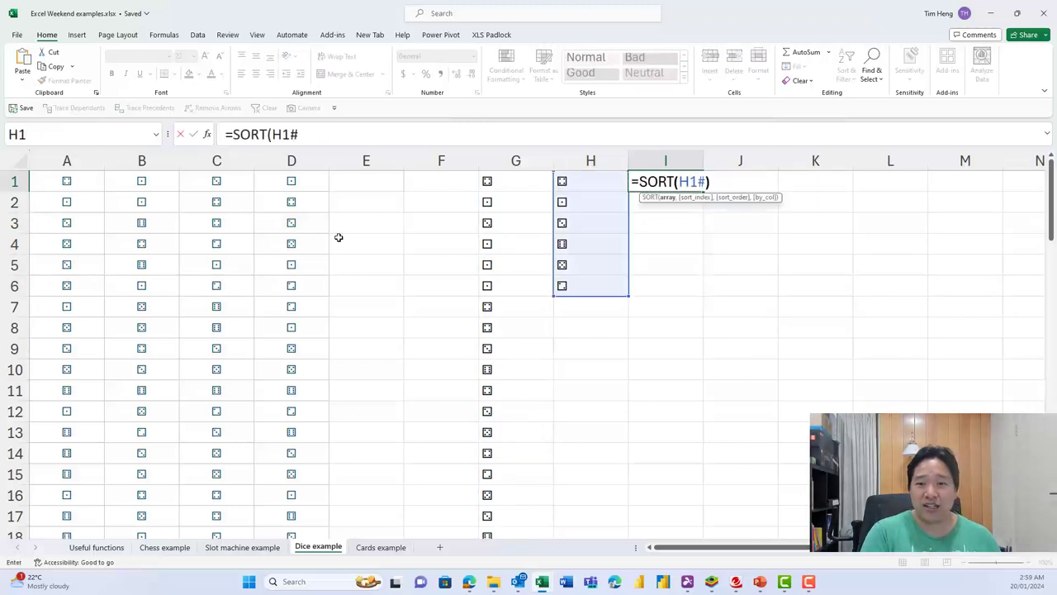
text())
key(ctrl+Return)
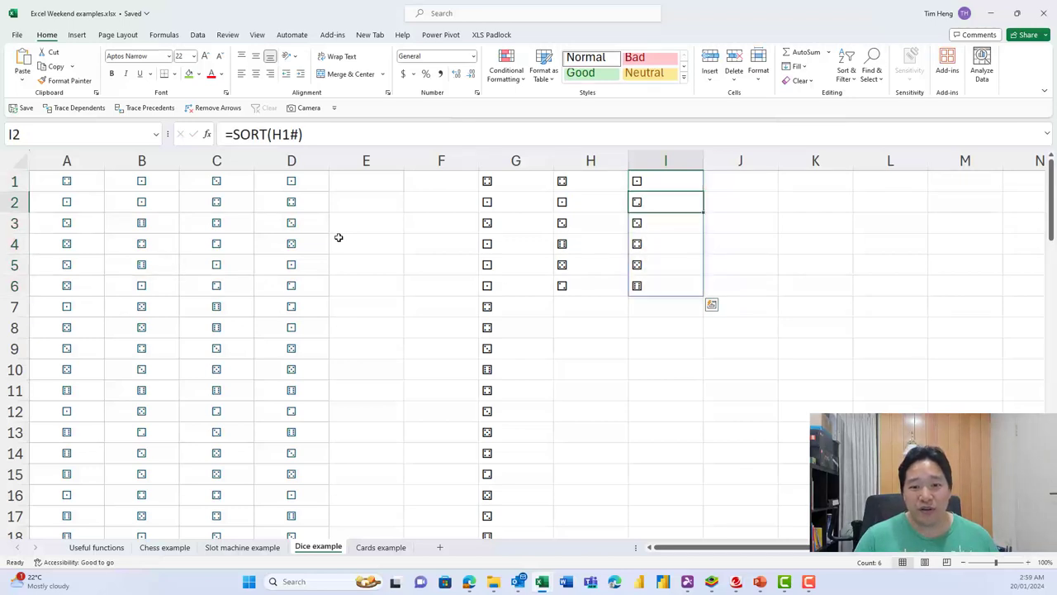
key(Right)
Number the faces in column J with =SEQUENCE(6) in J1.
text(=sequence(6))
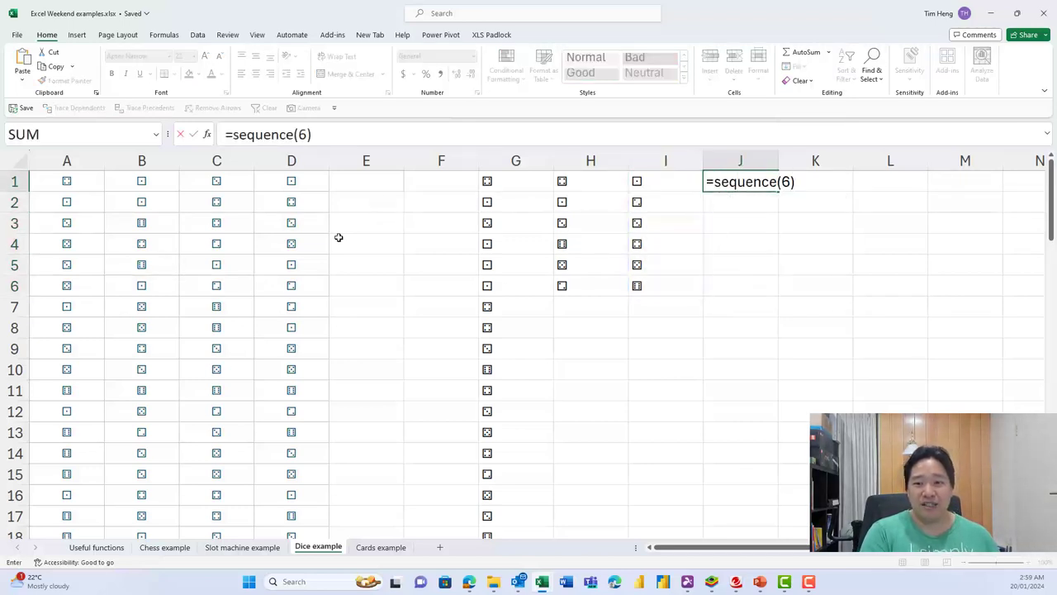
key(Return)
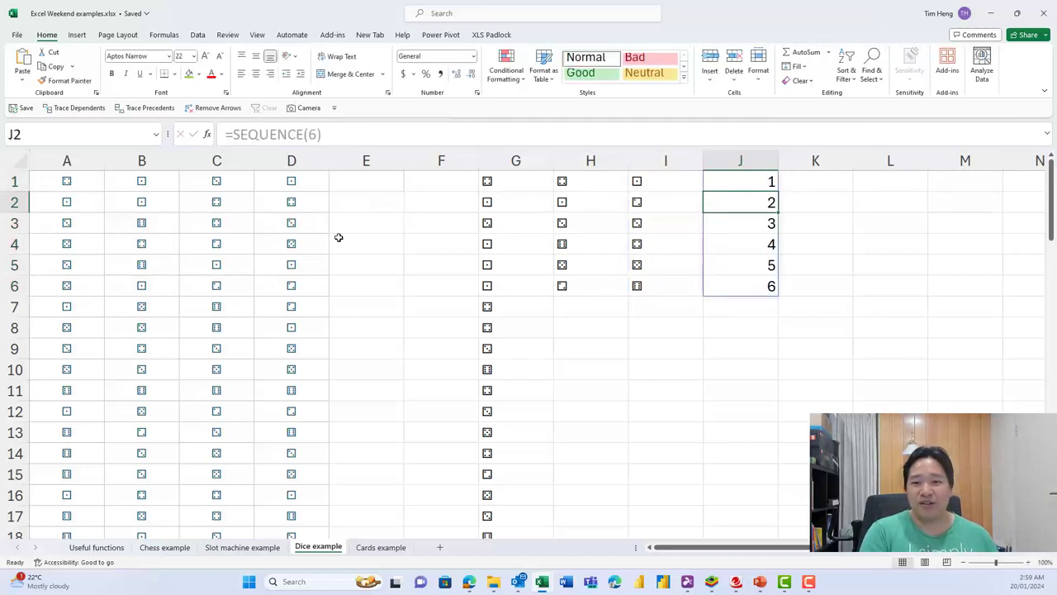
key(Up)
key(Left)
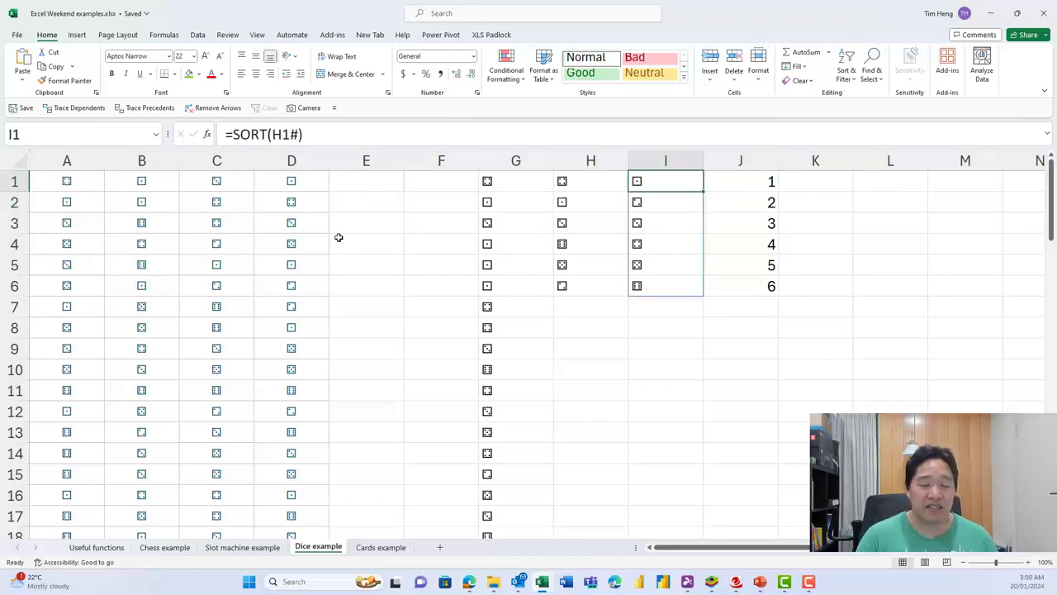
key(Right)
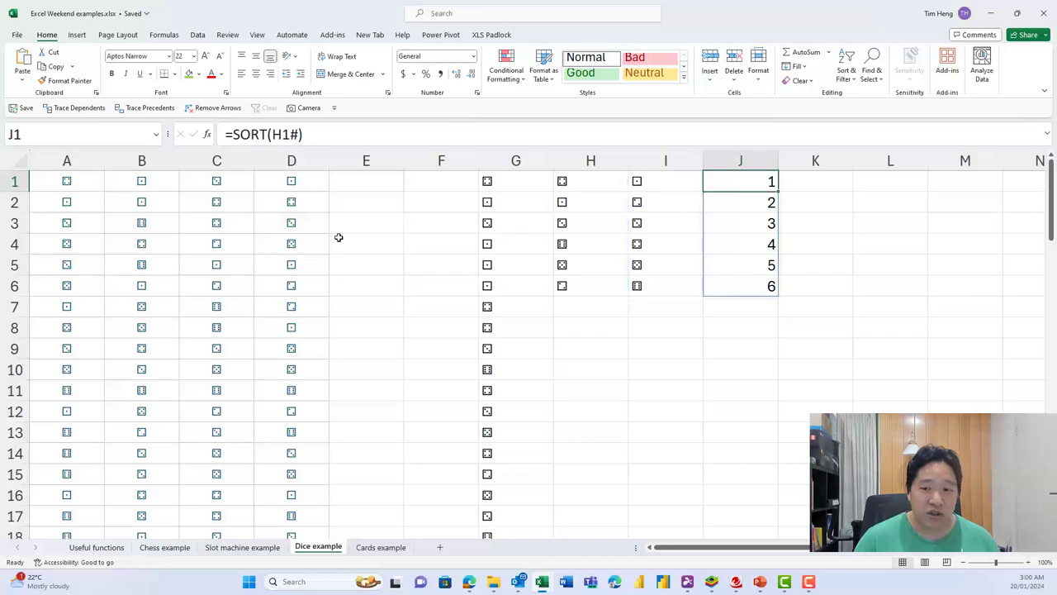
Replace the fixed count so J1 reads =SEQUENCE(COUNTA(I1#)).
key(F2)
key(Left)
key(BackSpace)
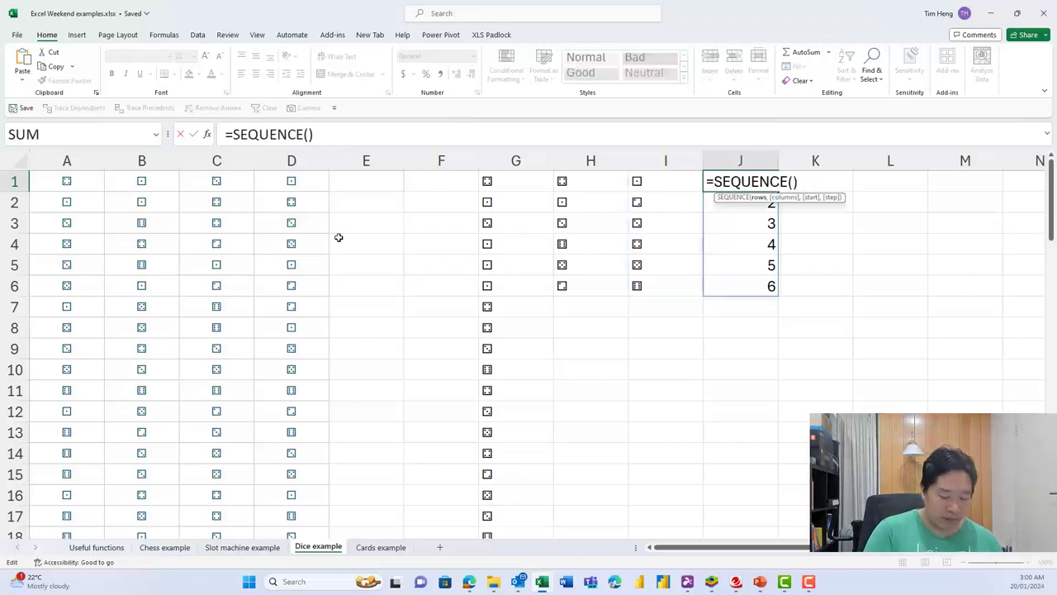
text(COUNTA()
key(Left)
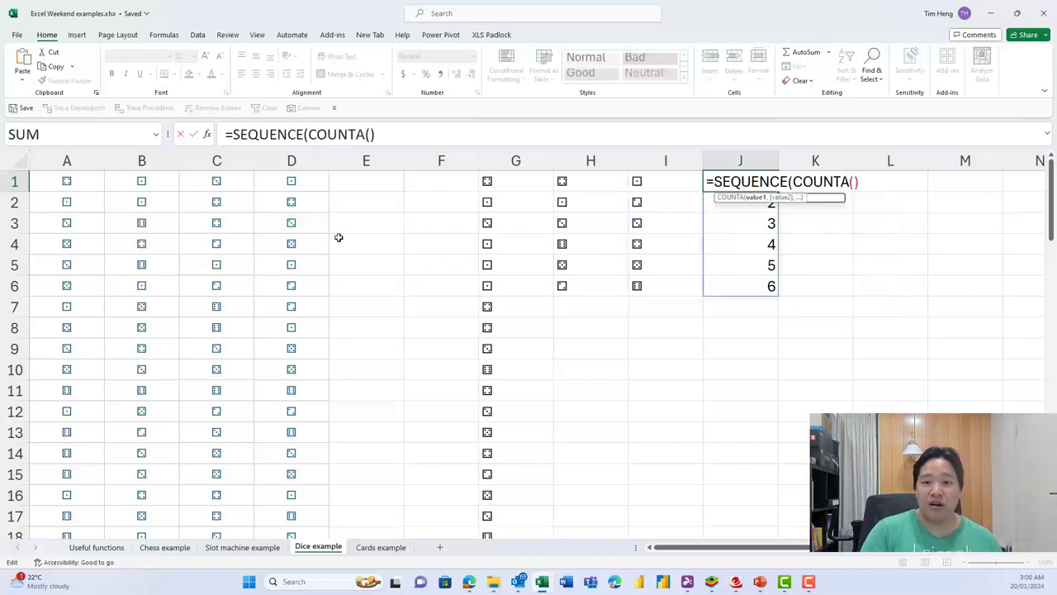
key(Right)
key(F2)
key(Left)
key(Left)
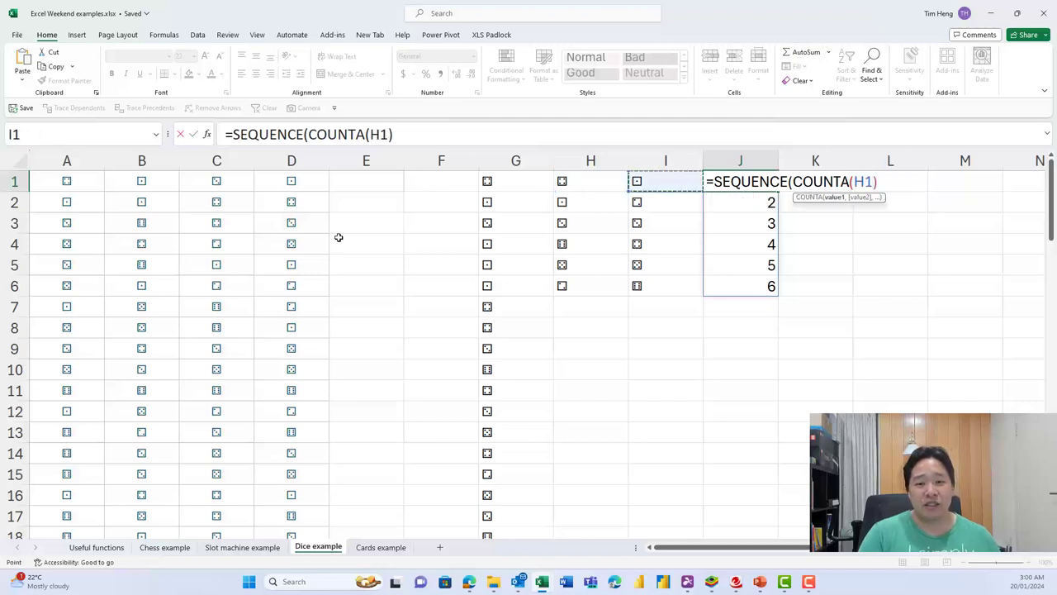
key(Right)
text(#)
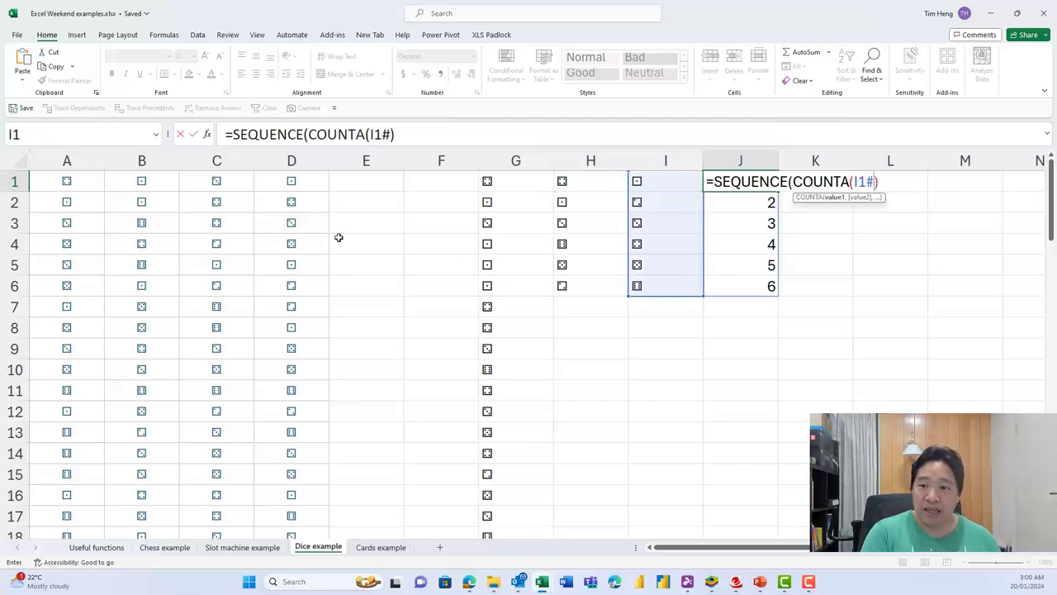
text())
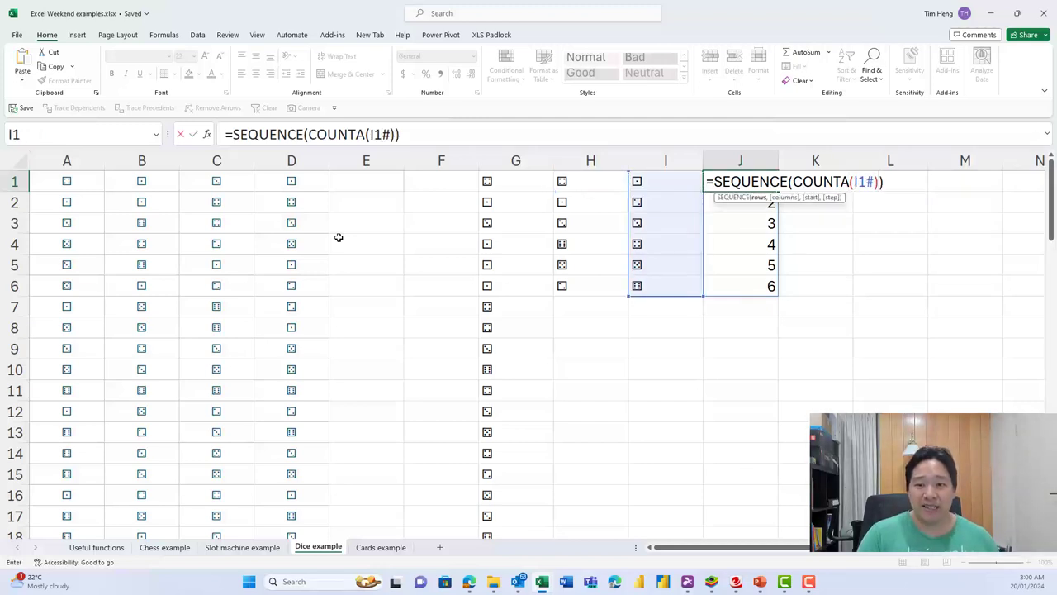
key(Return)
Review the TOCOL, UNIQUE, SORT and SEQUENCE formulas in G1:J1, then return to Useful functions.
key(Left)
key(Down)
key(Down)
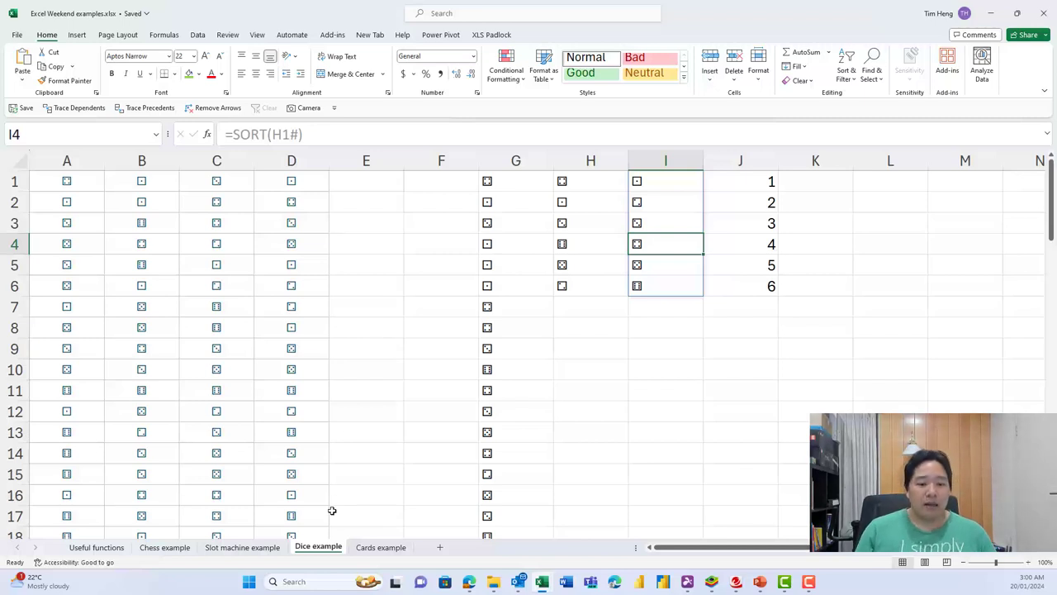
click(490, 183)
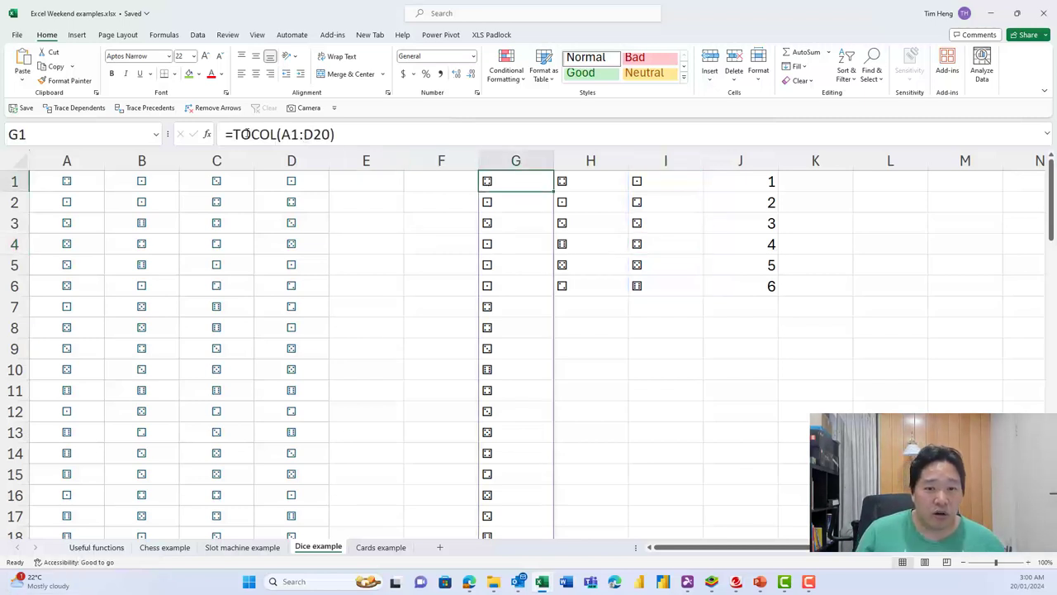
click(588, 178)
click(670, 183)
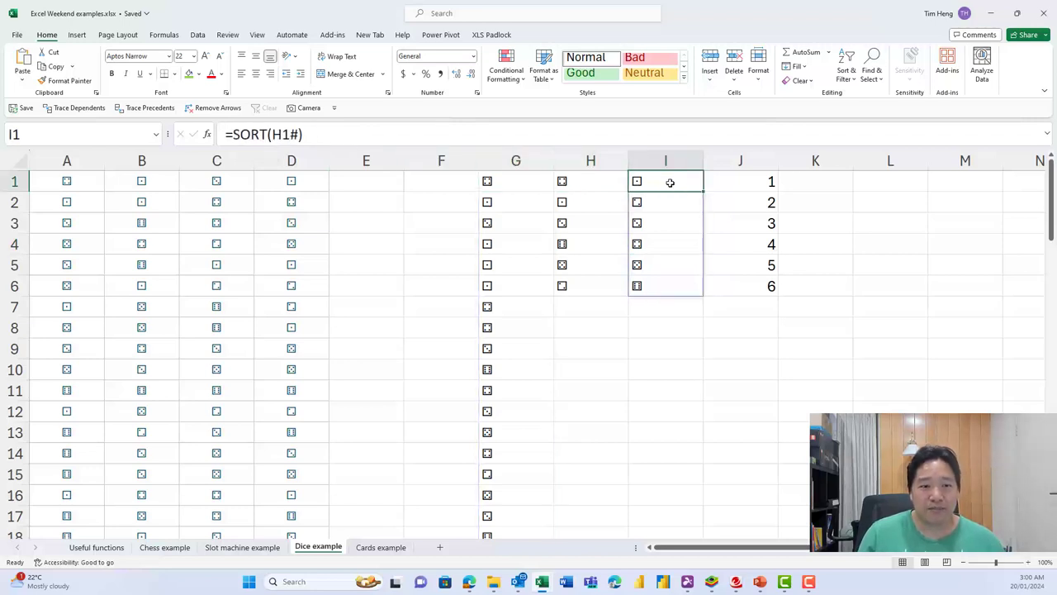
click(752, 182)
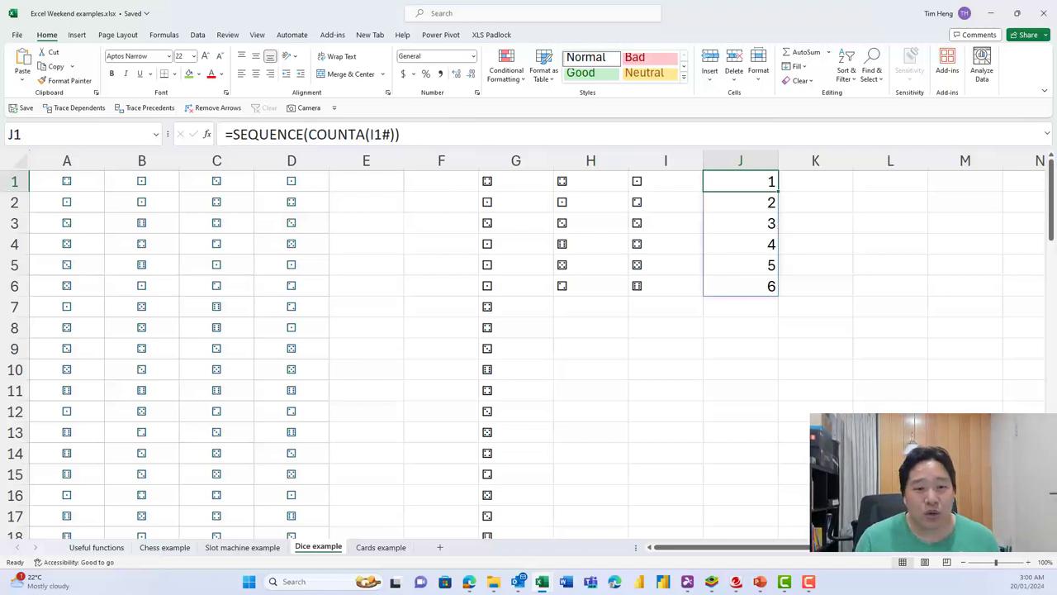
click(96, 547)
On Chess example, narrow B17 to =IFERROR(VALUE(LEFT(B2:K2,1)),0).
scroll(215, 382, up, 2)
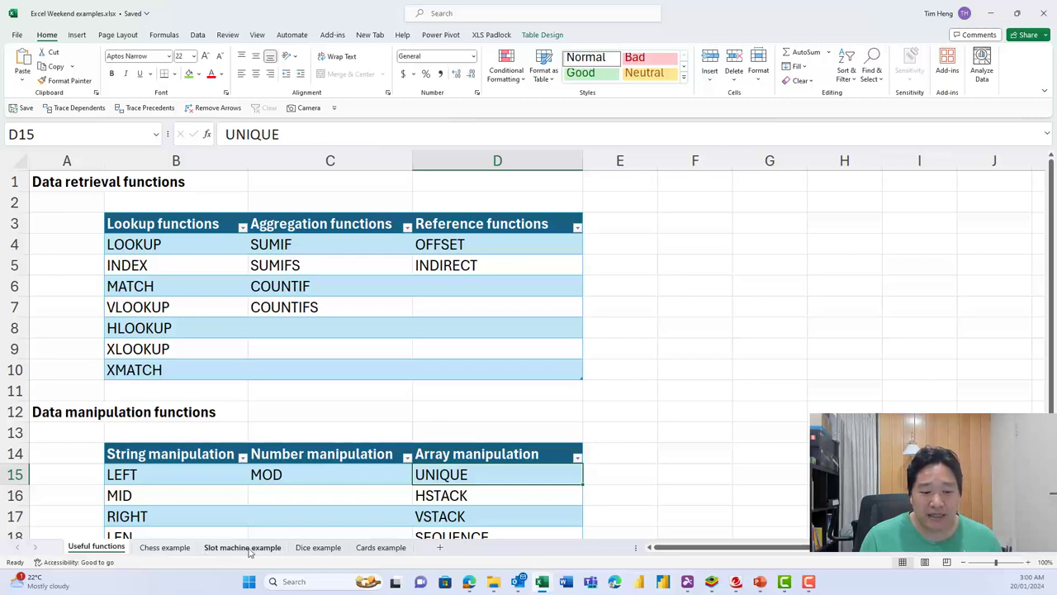
click(165, 547)
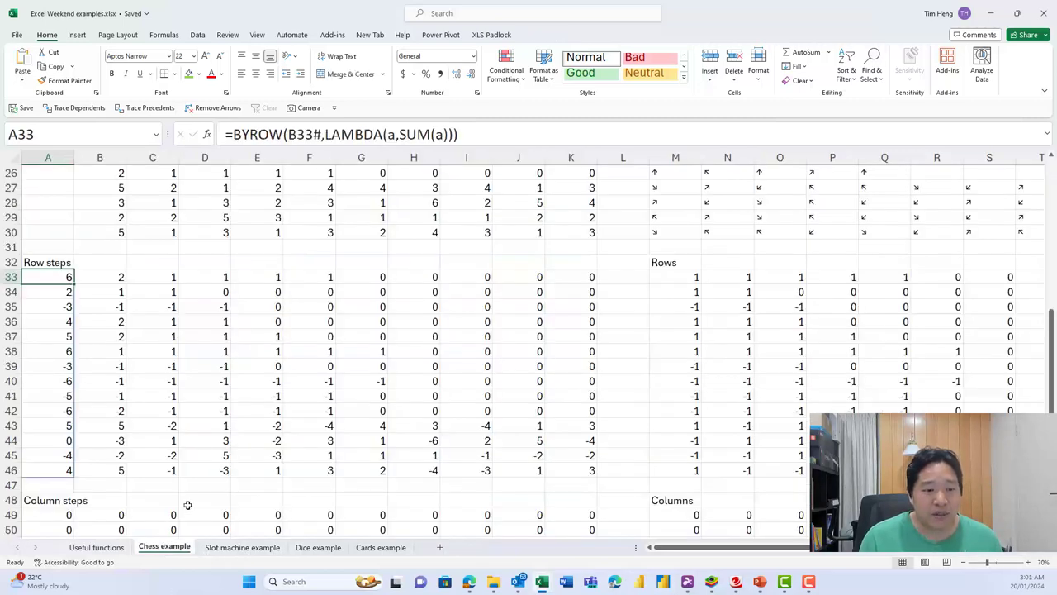
scroll(195, 412, up, 8)
click(110, 411)
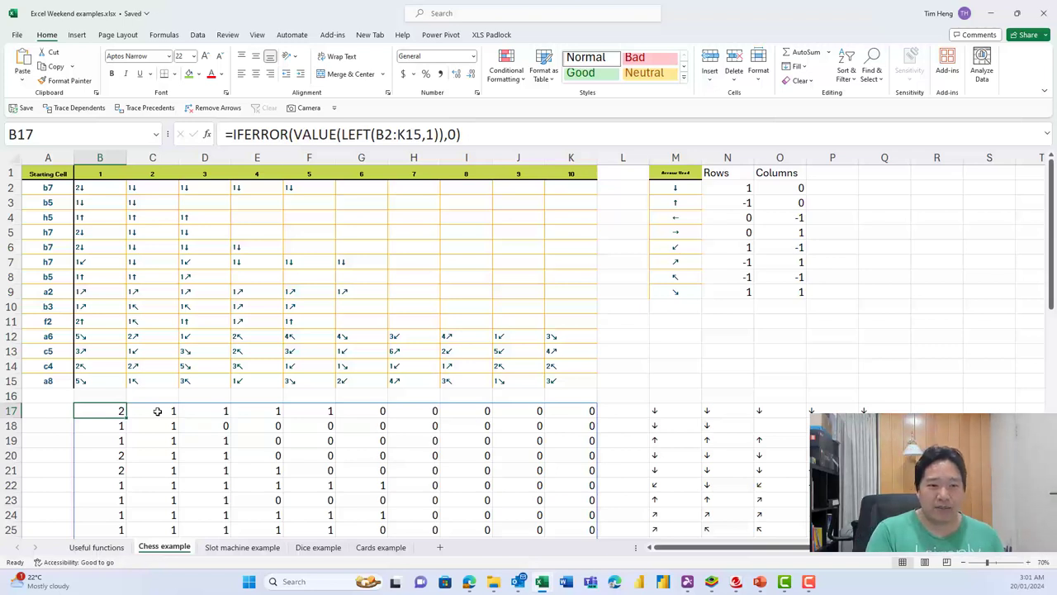
key(F2)
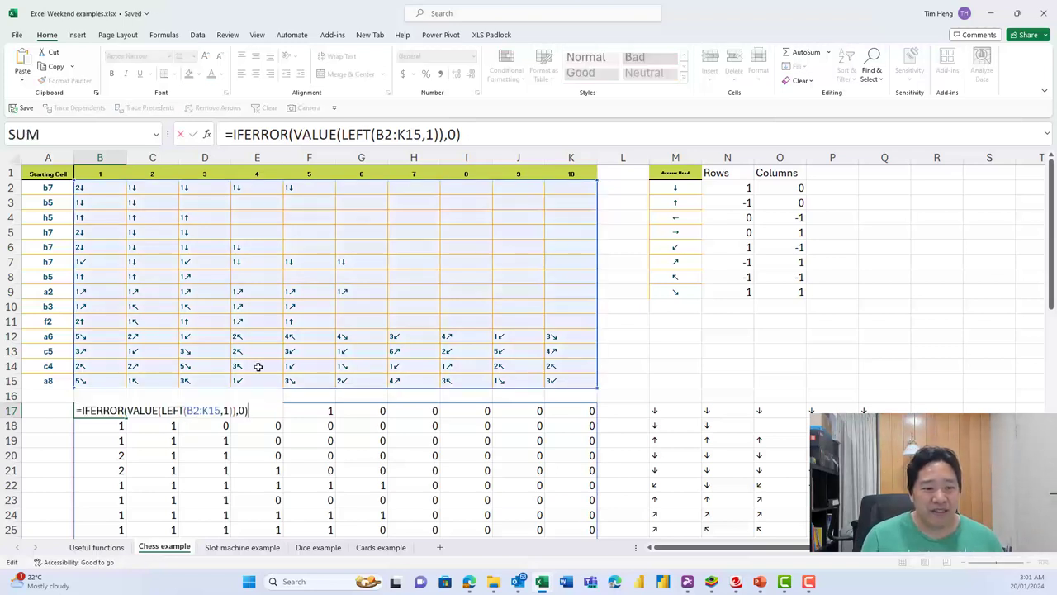
drag(599, 389, 584, 200)
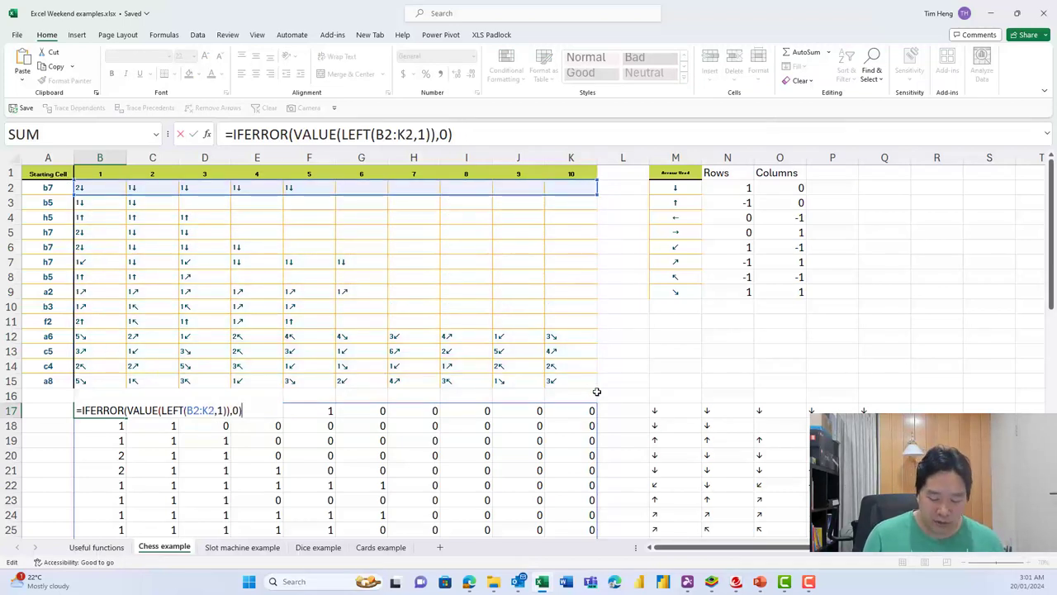
key(Return)
Narrow the arrow formula in M17 to =RIGHT(B2:K2,1).
key(Up)
key(ctrl+Right)
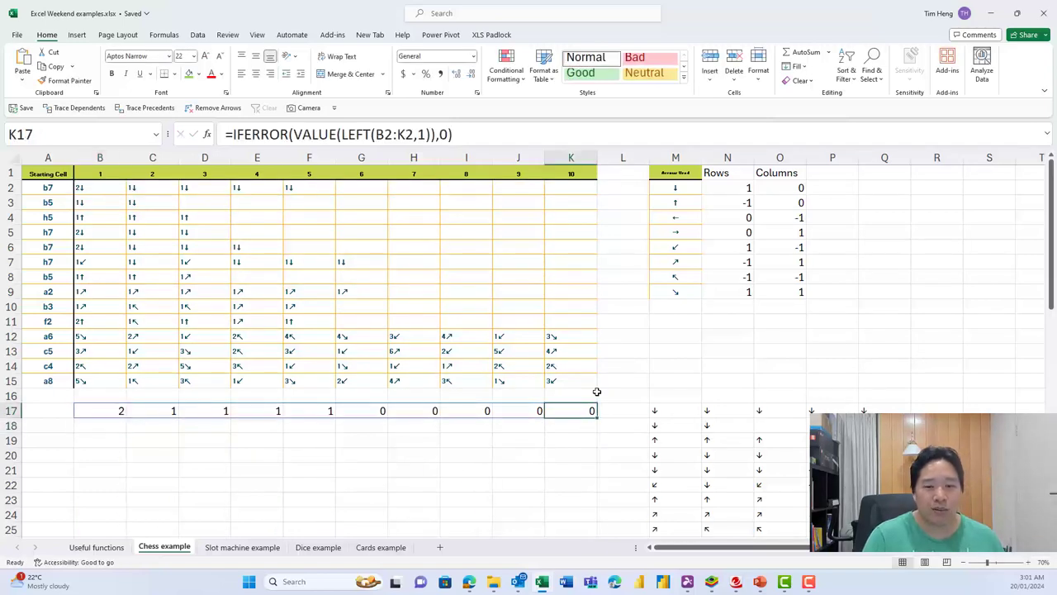
key(ctrl+Right)
key(F2)
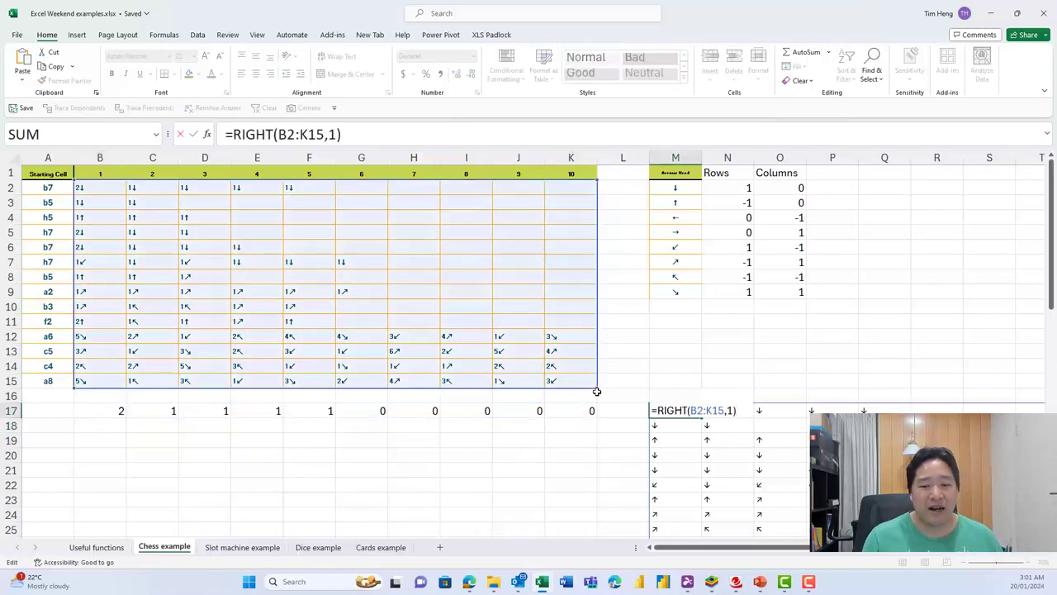
click(708, 411)
key(shift+Up)
key(shift+Up)
key(shift+Up)
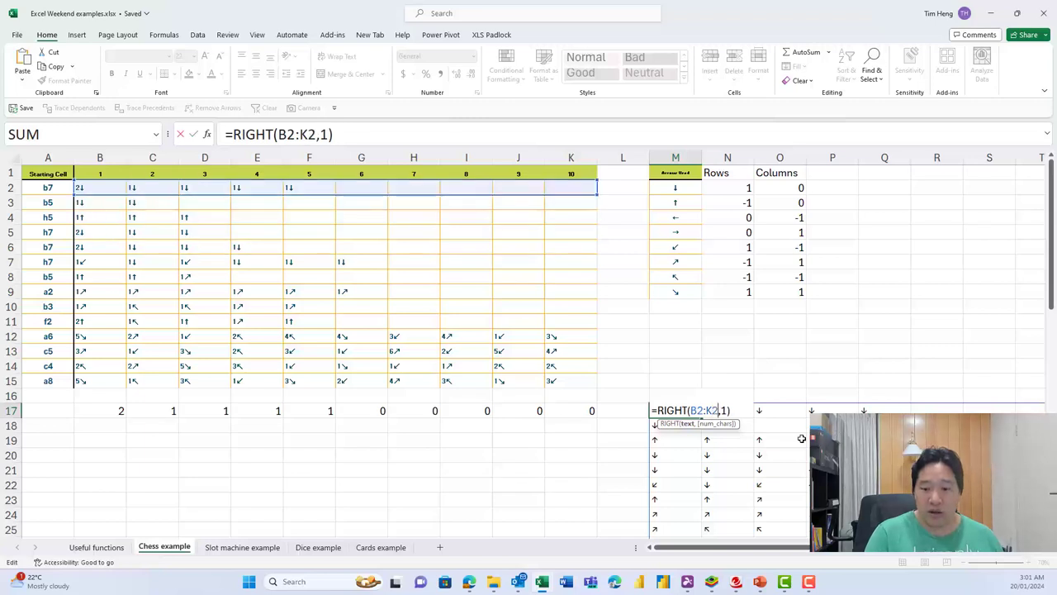
key(Return)
click(659, 410)
Review the row-17 results and the Row and Column step formulas and totals in rows 33 and 49.
scroll(649, 404, down, 4)
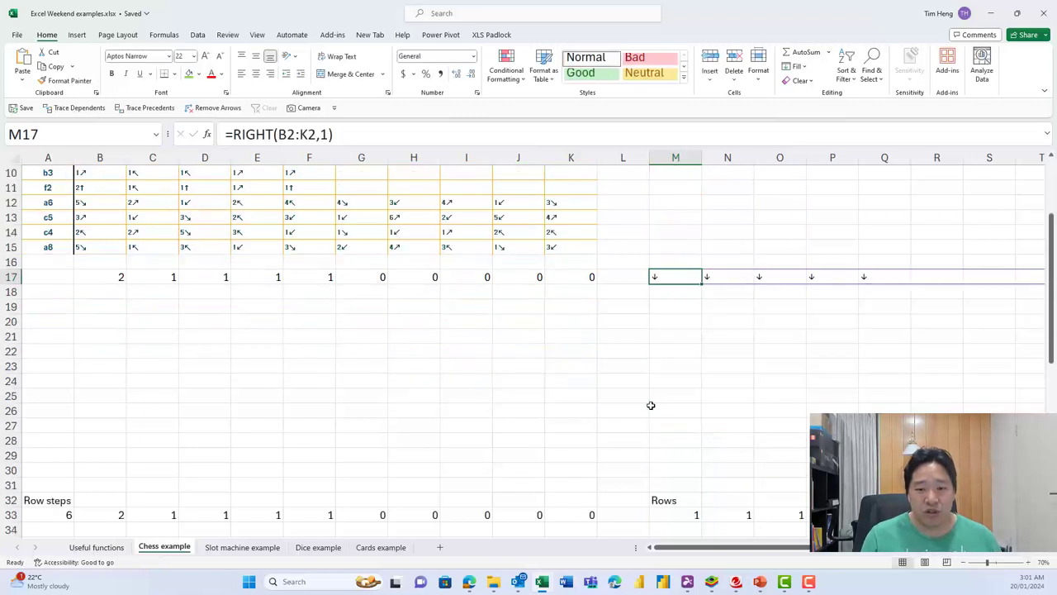
drag(121, 232, 592, 228)
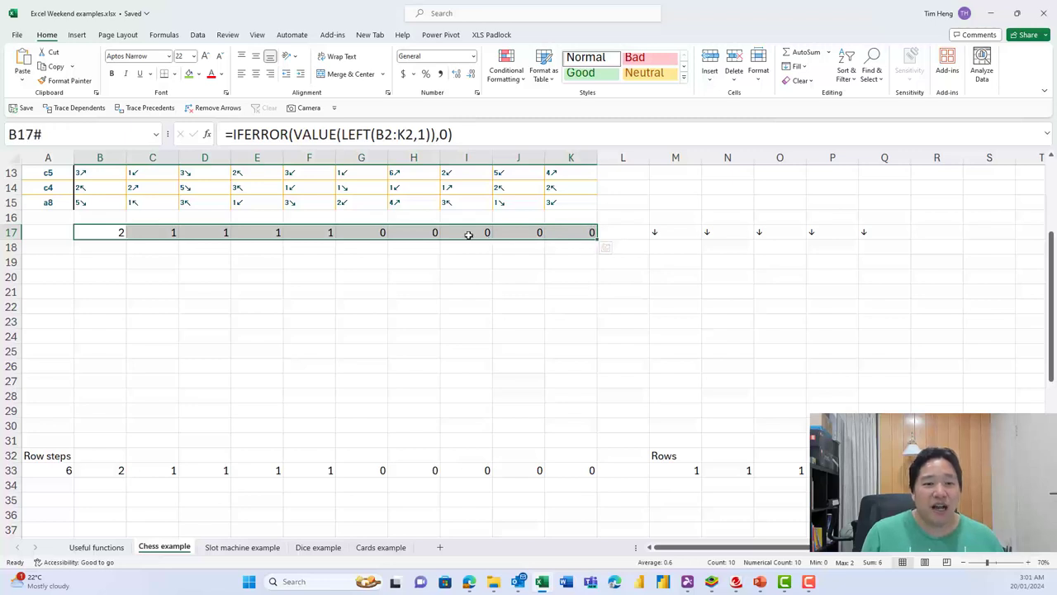
drag(679, 234, 723, 233)
drag(850, 233, 850, 233)
click(686, 470)
scroll(689, 468, down, 6)
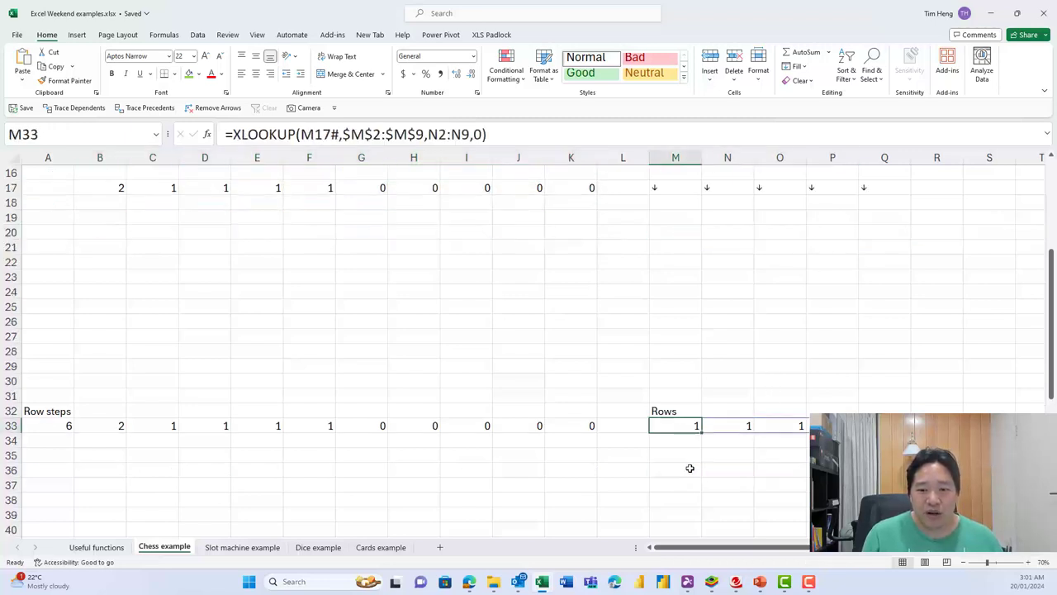
click(686, 440)
click(110, 440)
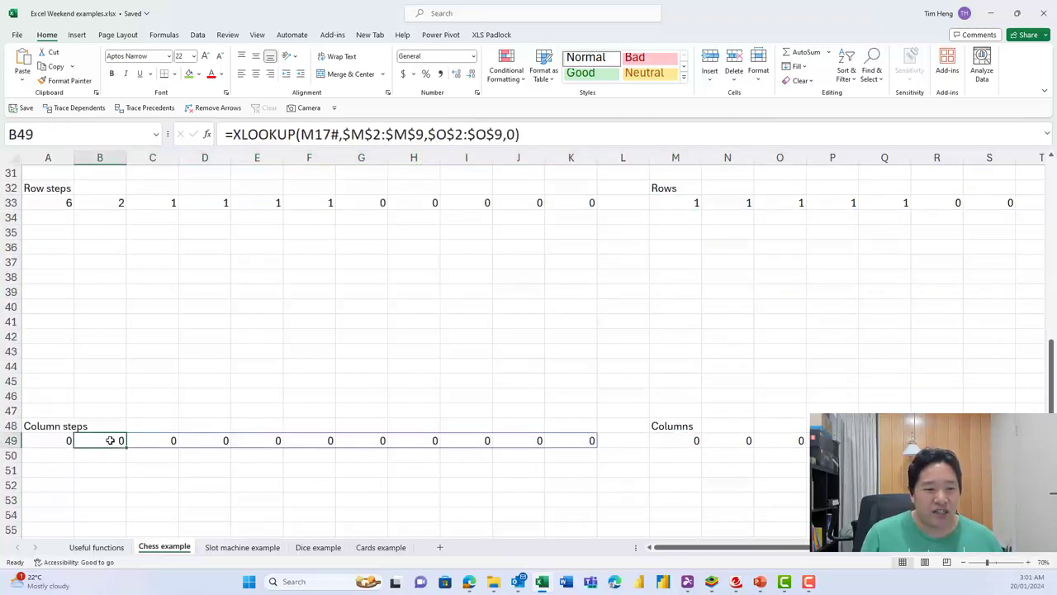
click(93, 200)
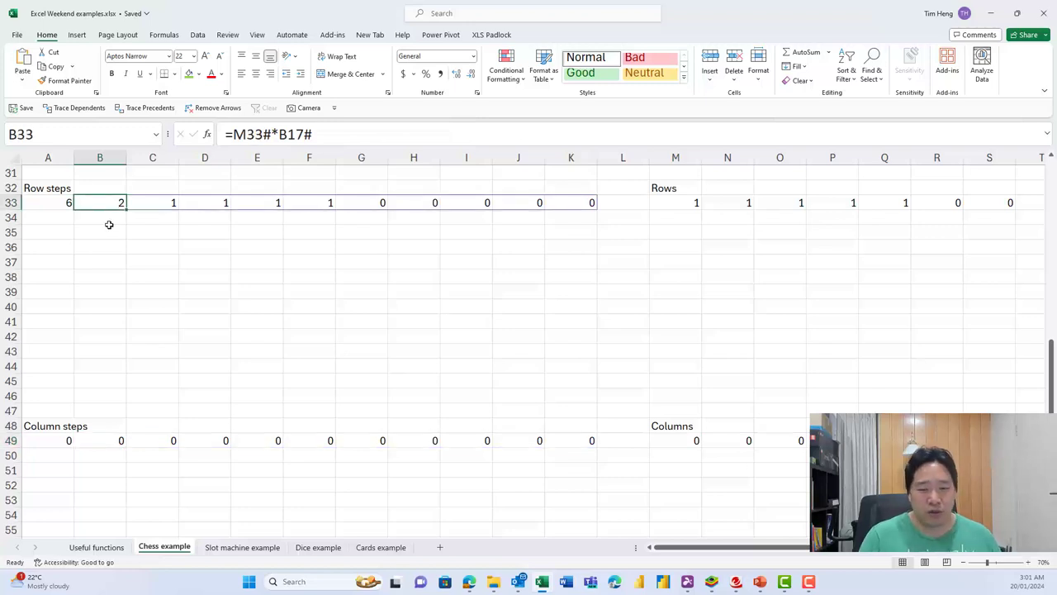
click(65, 438)
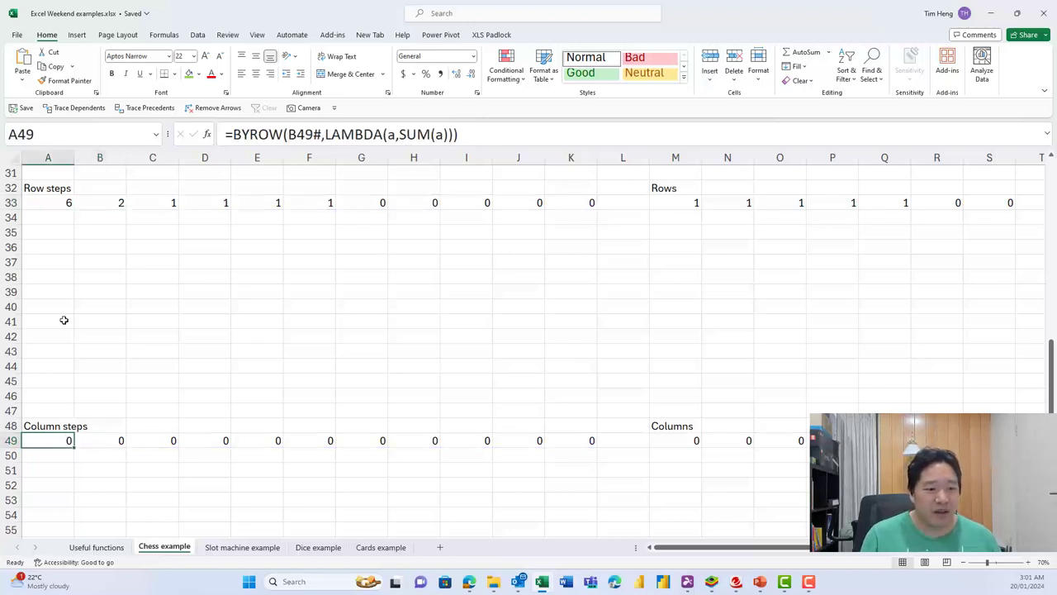
click(64, 204)
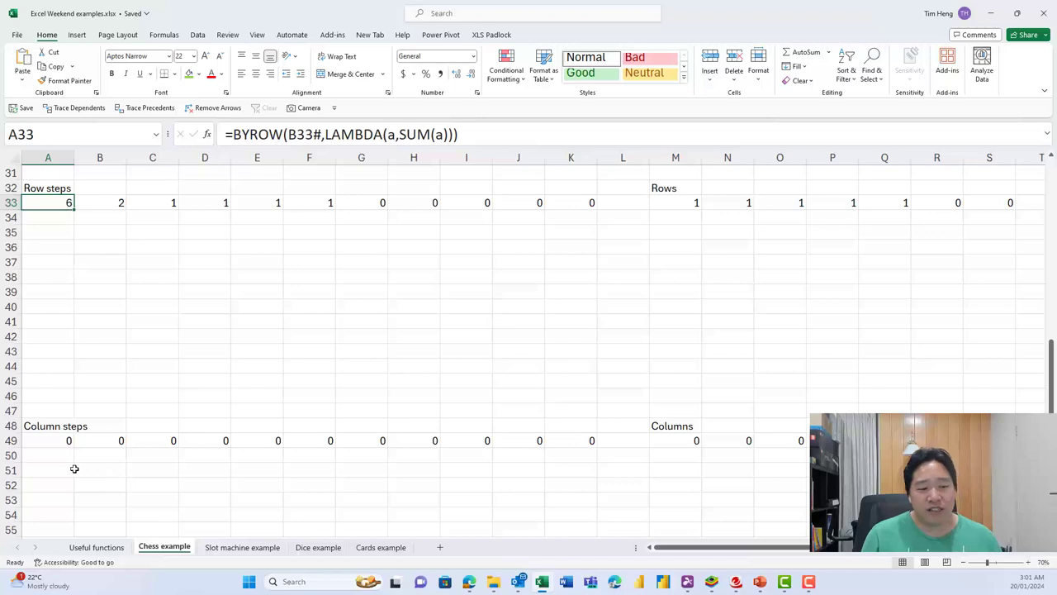
click(67, 440)
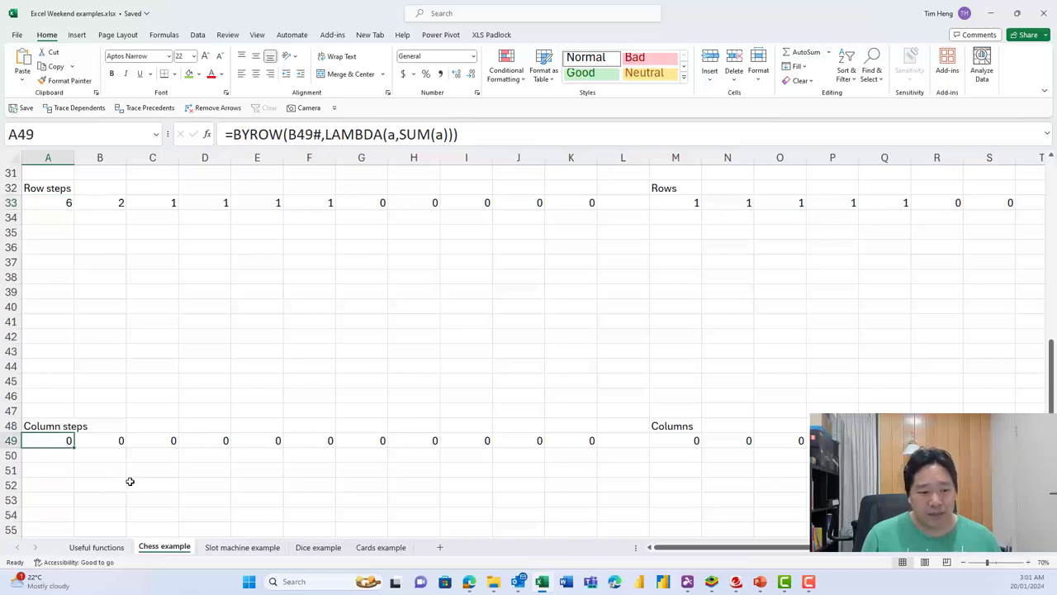
Enter the heading Scenario in B52 with 1 below it.
click(130, 481)
click(99, 498)
click(100, 485)
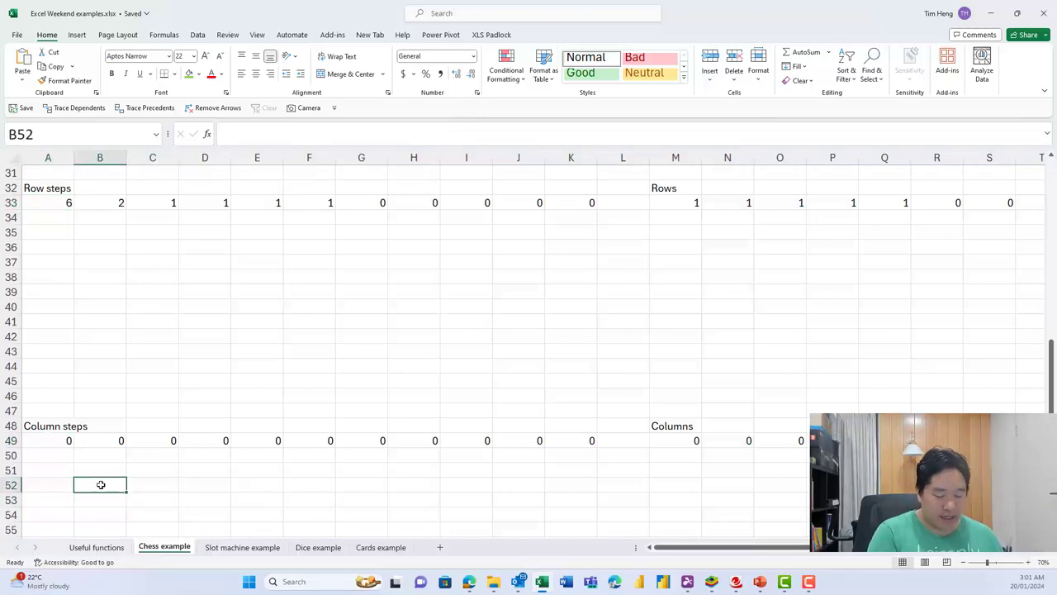
text(Scenario)
key(Return)
text(1)
key(Return)
key(Right)
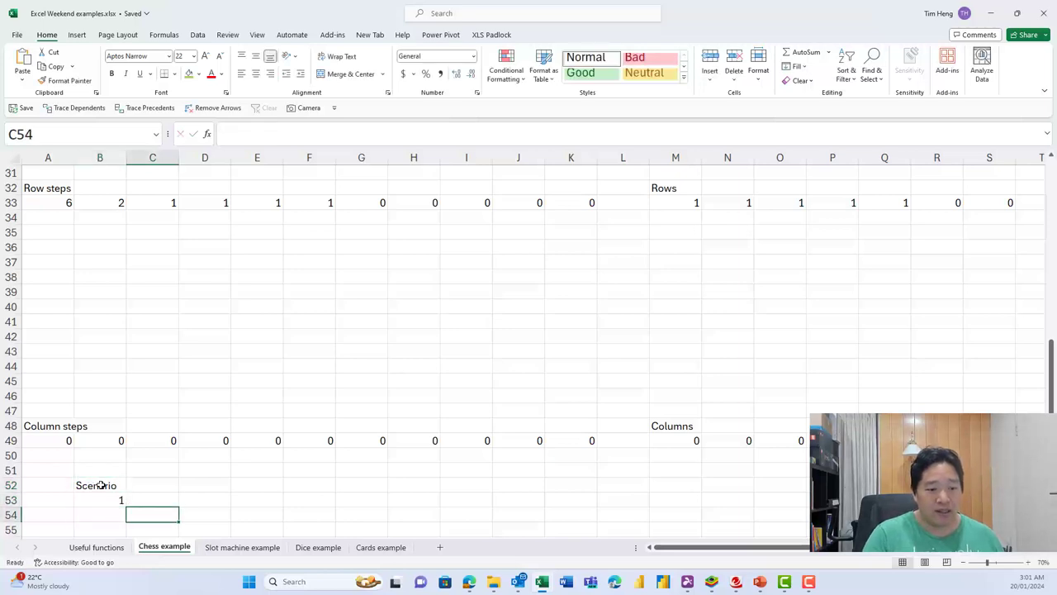
key(Up)
key(Up)
Add Row and Column headings in C52:D52 with values 6 and 0 beneath.
text(Row)
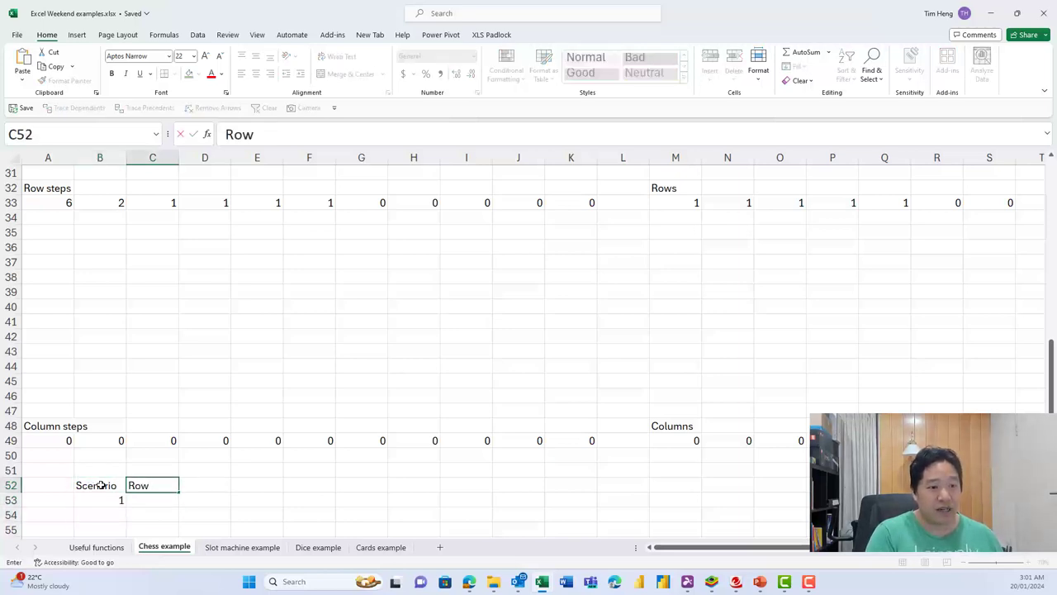
key(Return)
text(6)
key(Right)
key(Up)
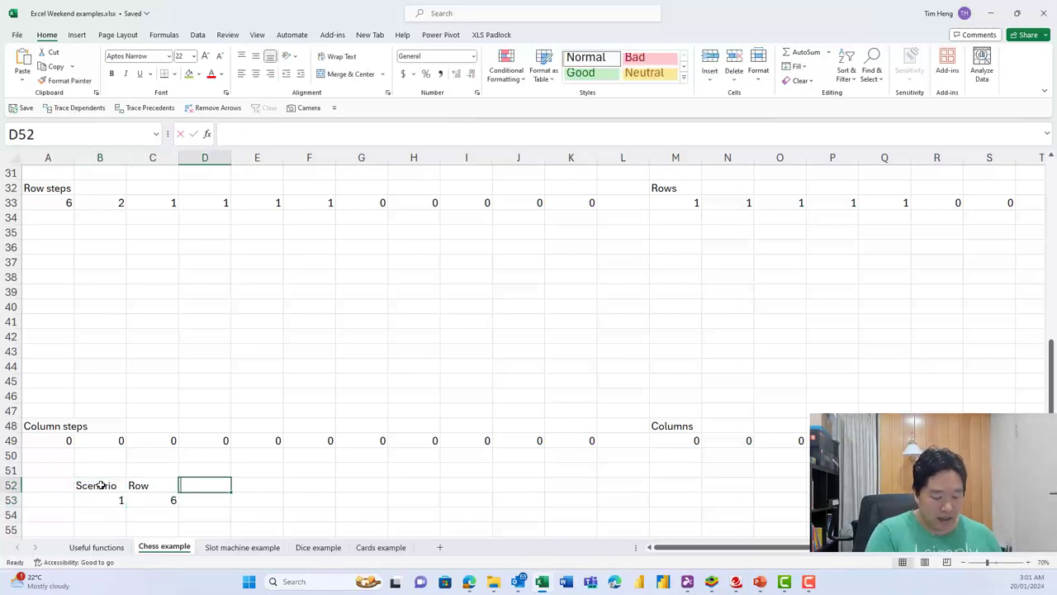
text(Column)
key(Return)
text(0)
key(Return)
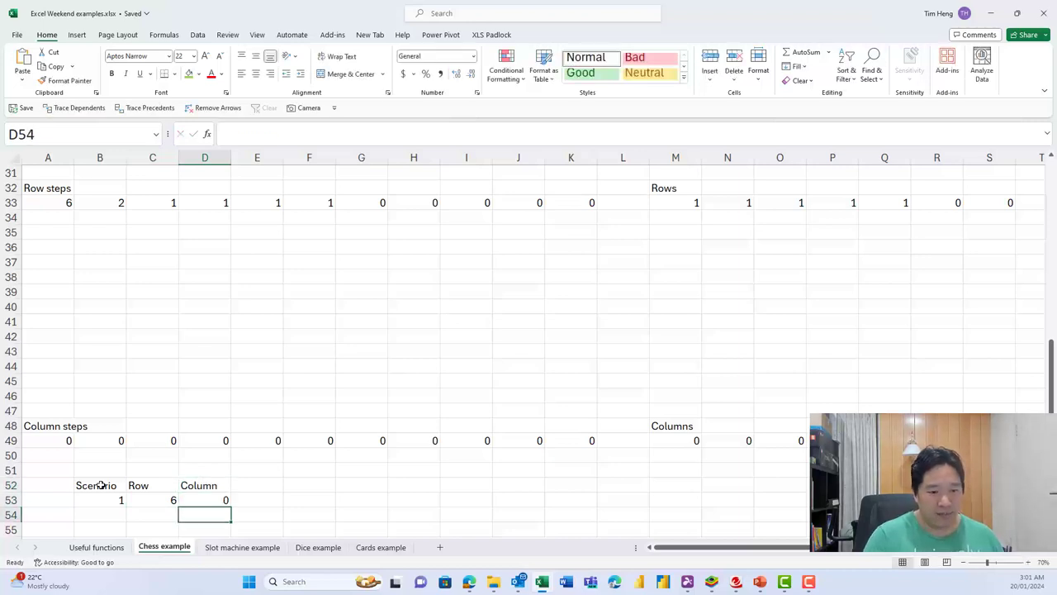
scroll(99, 485, up, 10)
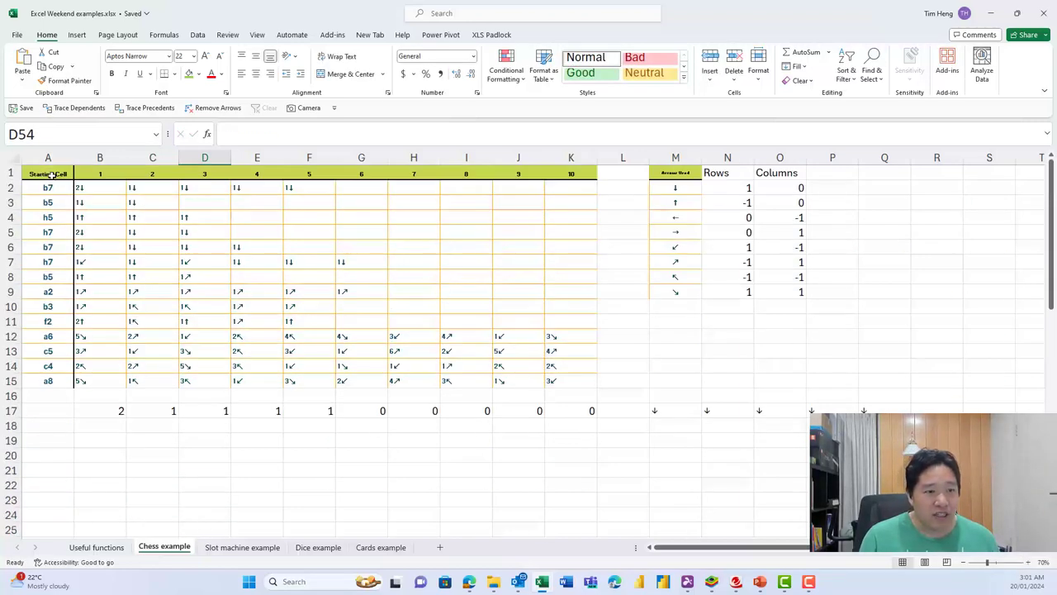
Inspect the B17 result formula and its B2:K2 reference, leaving it unchanged.
drag(52, 184, 62, 380)
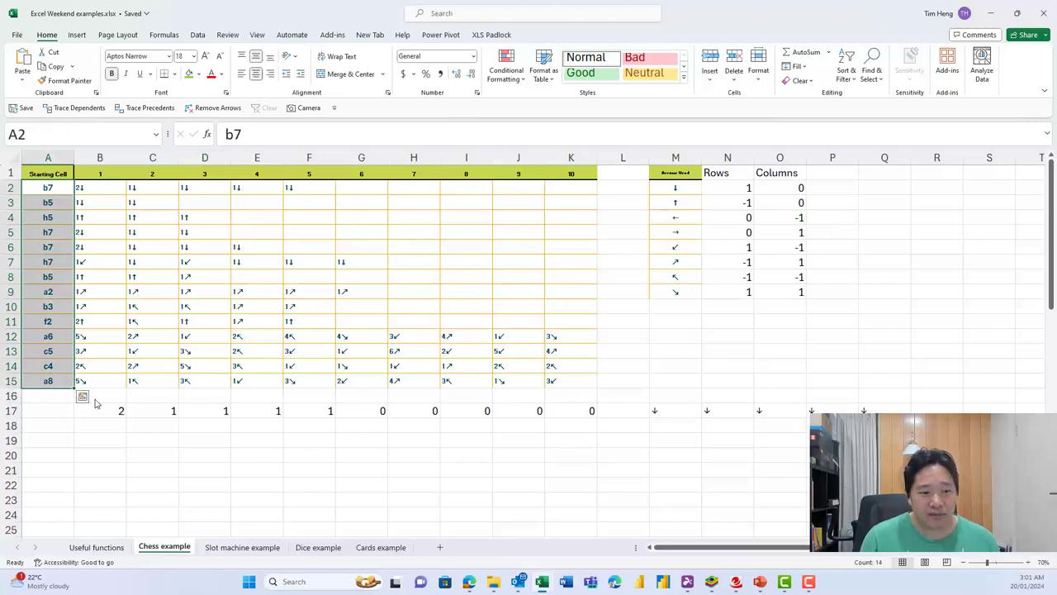
click(120, 411)
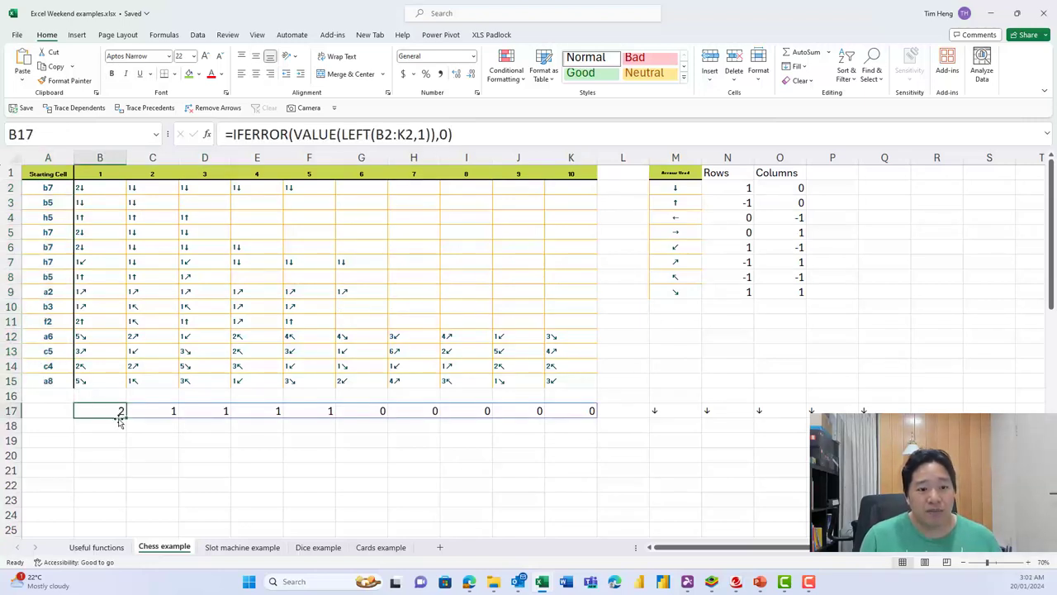
double_click(120, 417)
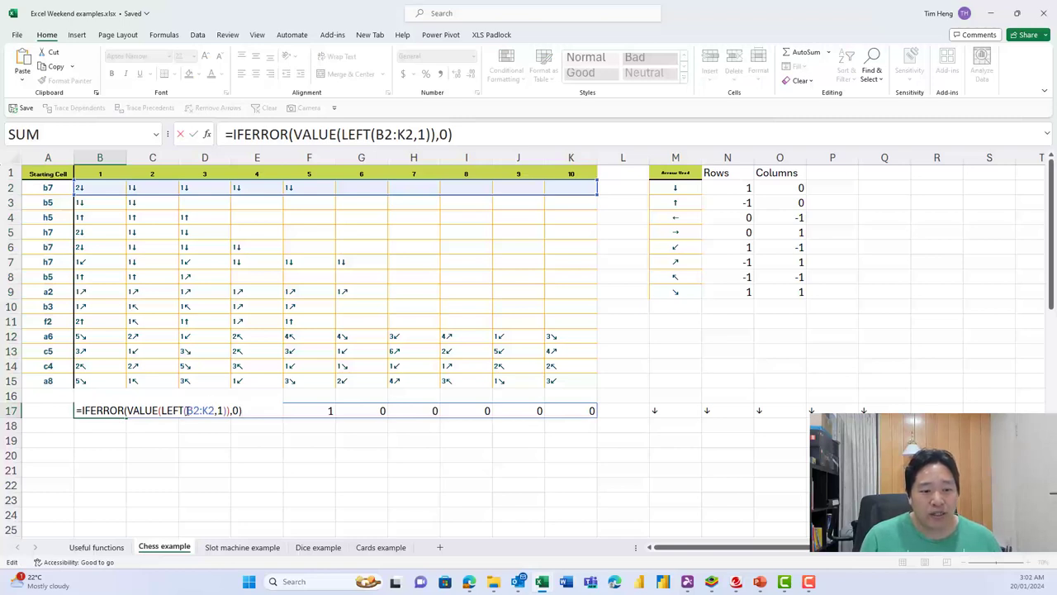
drag(187, 410, 216, 411)
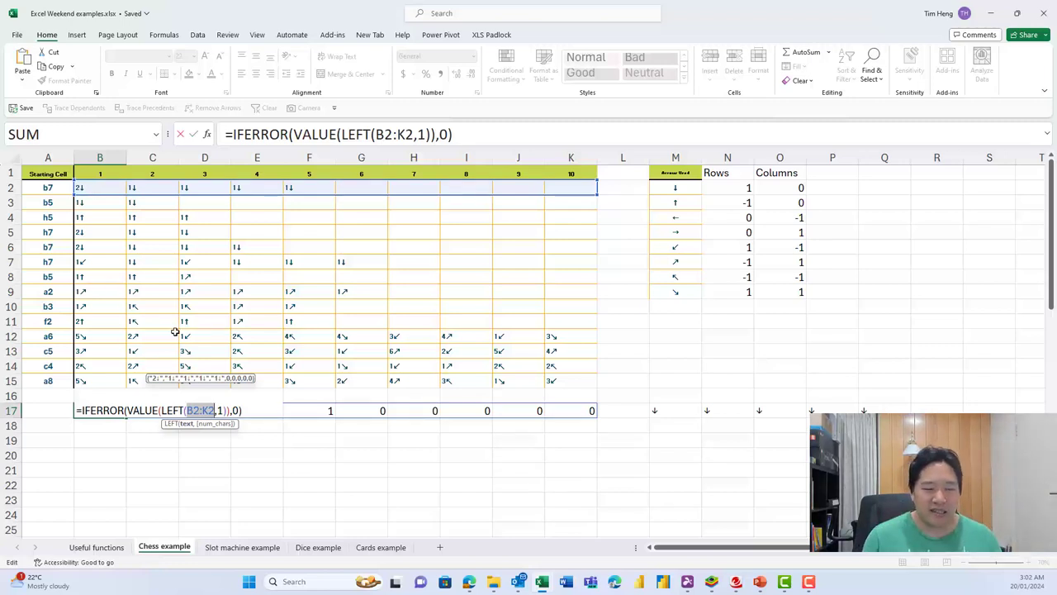
key(Return)
Insert four blank rows at rows 17 to 20 above the results.
key(shift+space)
key(shift+Down)
key(shift+Down)
key(shift+Down)
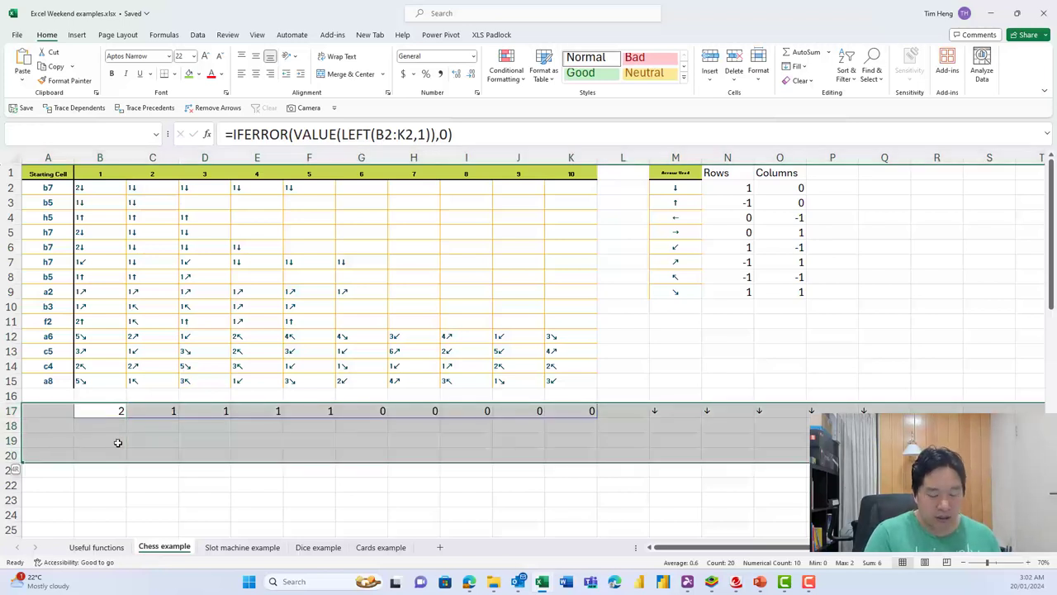
key(ctrl+shift+equal)
key(Up)
key(Down)
Copy the first scenario's arrows from B2:K2 into B17.
drag(100, 188, 587, 190)
key(ctrl+c)
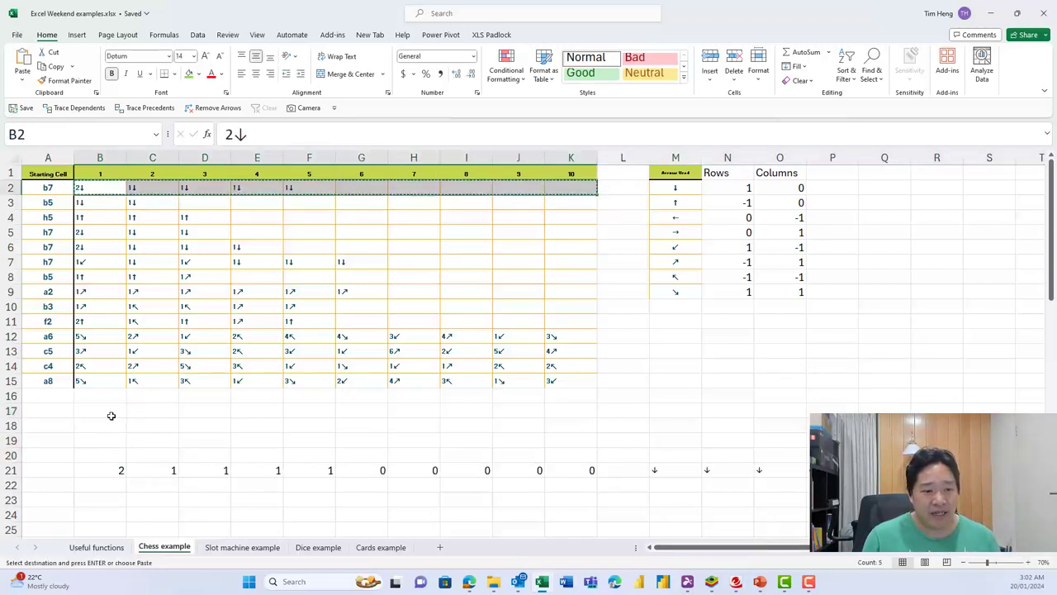
click(110, 411)
key(ctrl+v)
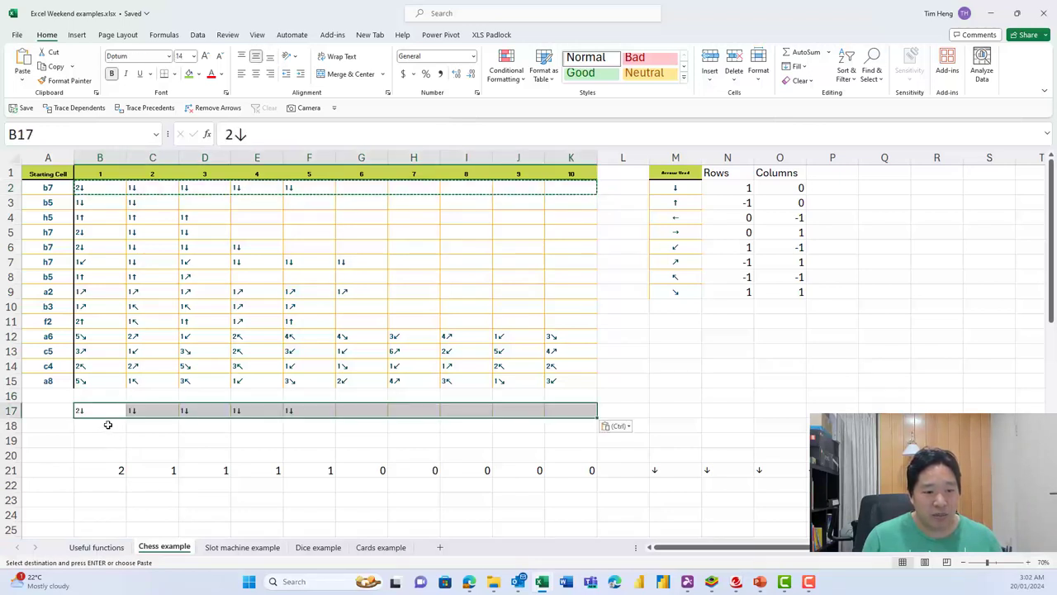
click(105, 410)
Change the B21 formula to reference B17:K17 instead of B2:K2.
double_click(119, 469)
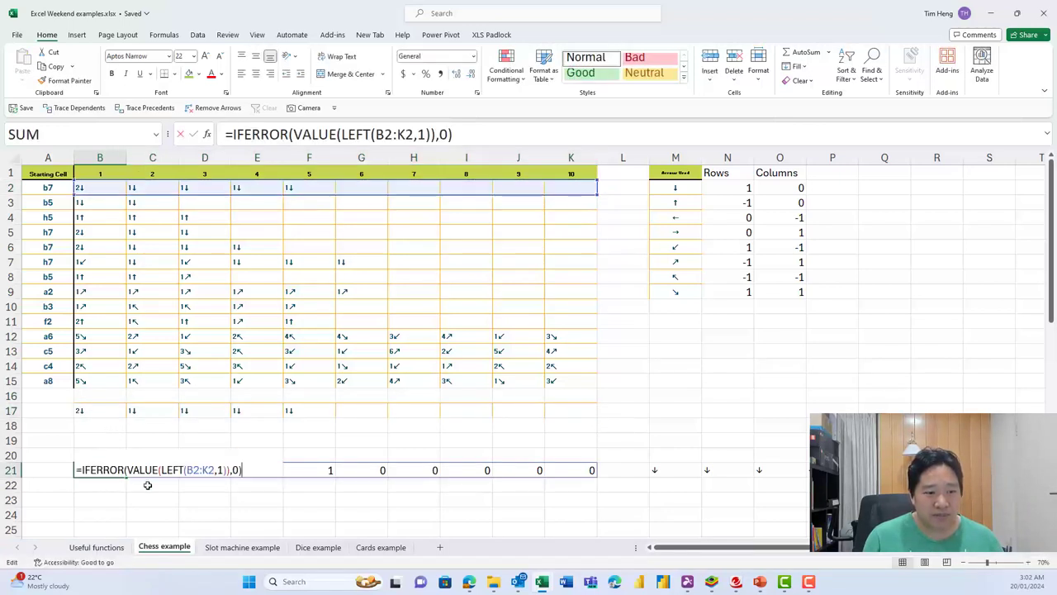
click(196, 470)
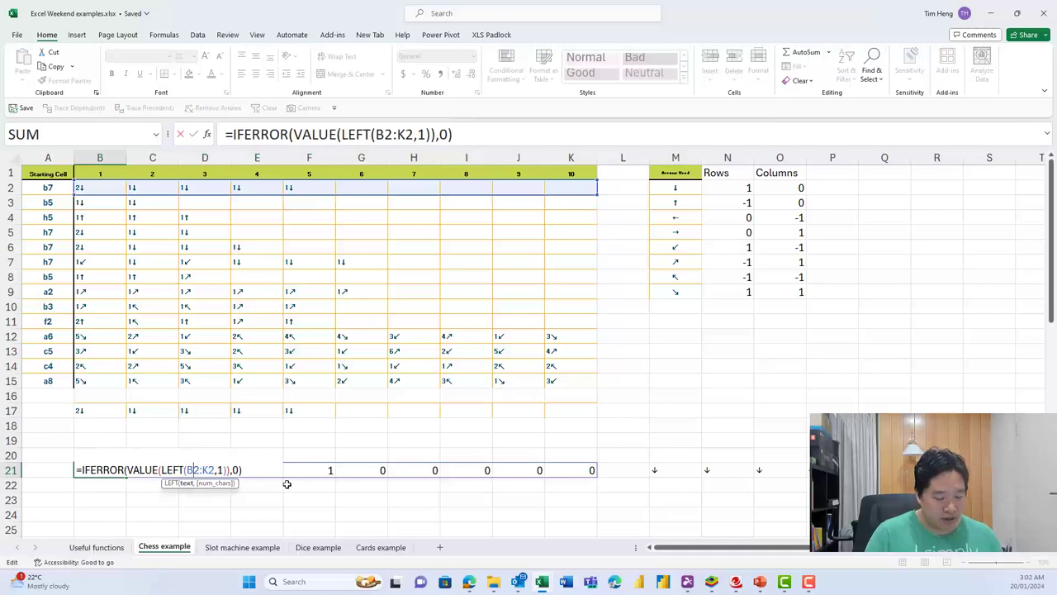
key(Delete)
text(17)
key(Right)
key(Right)
key(Right)
key(BackSpace)
text(17)
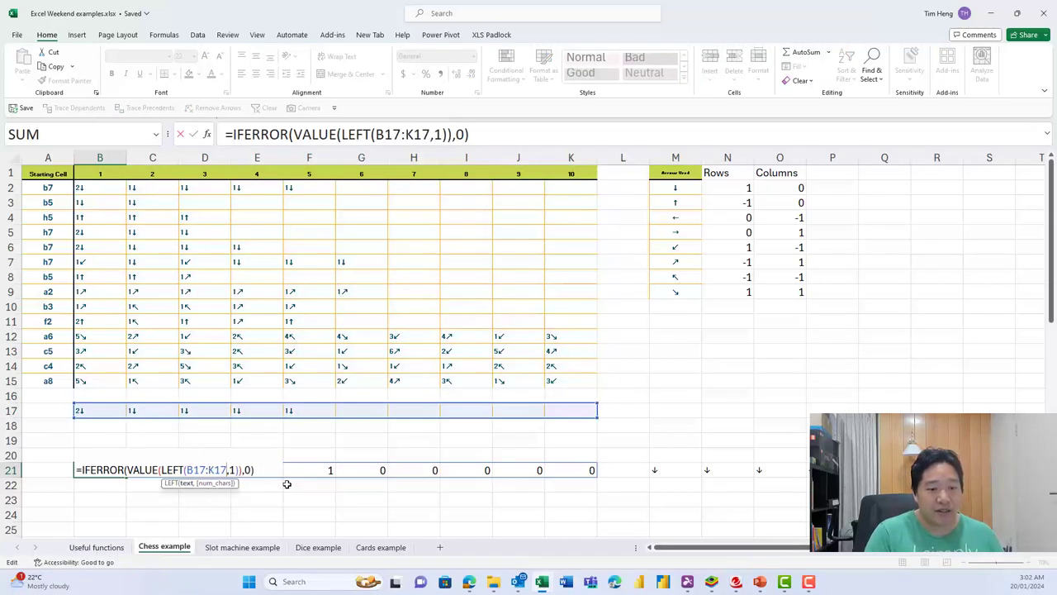
key(Return)
Point the M21 formula at B17:K17 as well, then select the pasted arrows B17:K17.
click(662, 480)
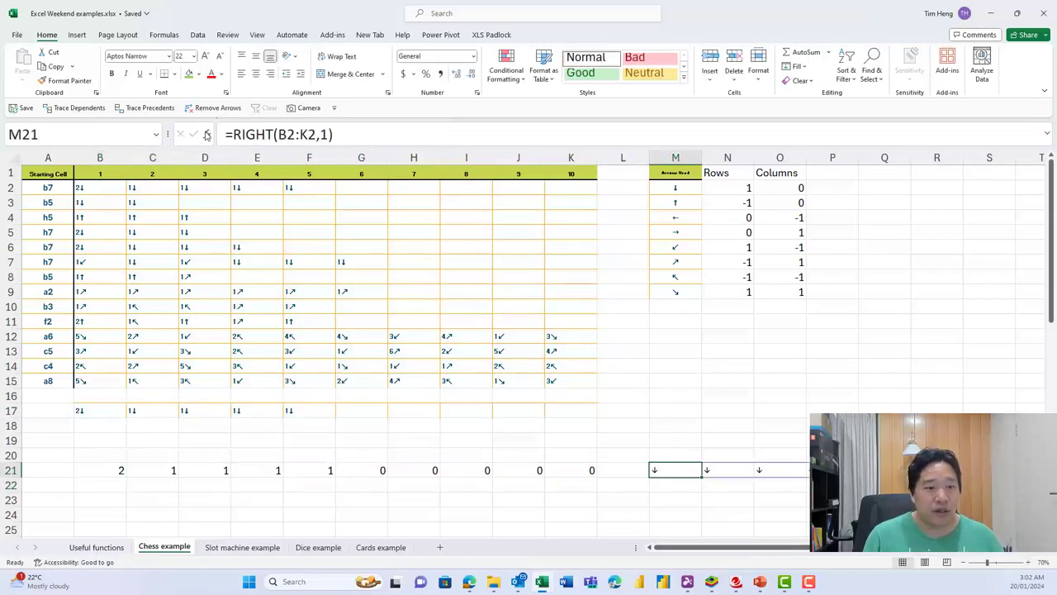
click(334, 135)
key(Left)
key(Left)
key(Left)
key(Left)
key(Left)
key(Left)
key(Left)
key(Delete)
text(17)
key(Right)
key(Right)
key(Right)
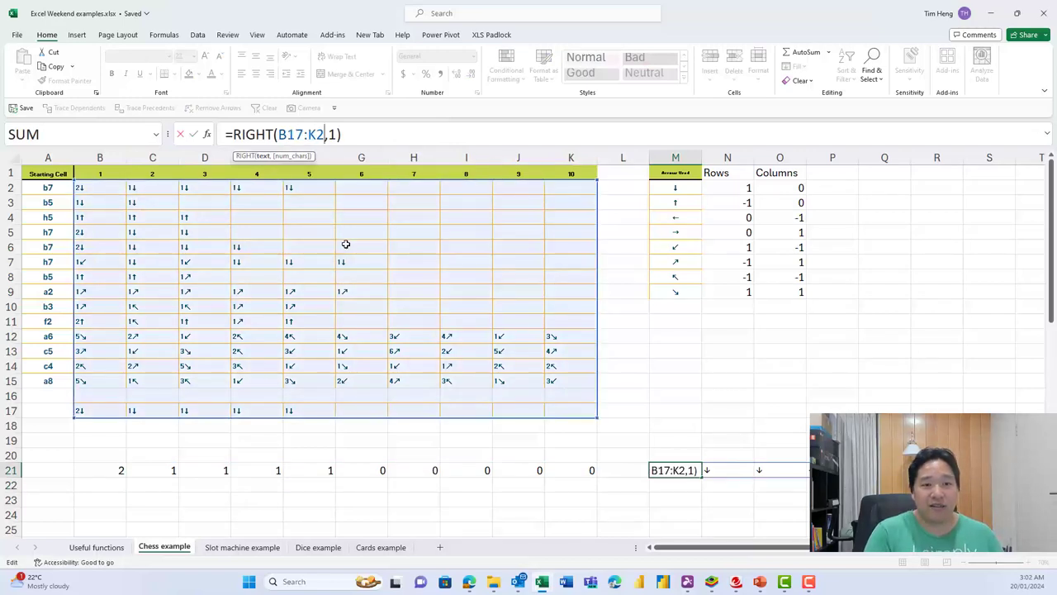
key(BackSpace)
text(17)
key(Return)
click(107, 403)
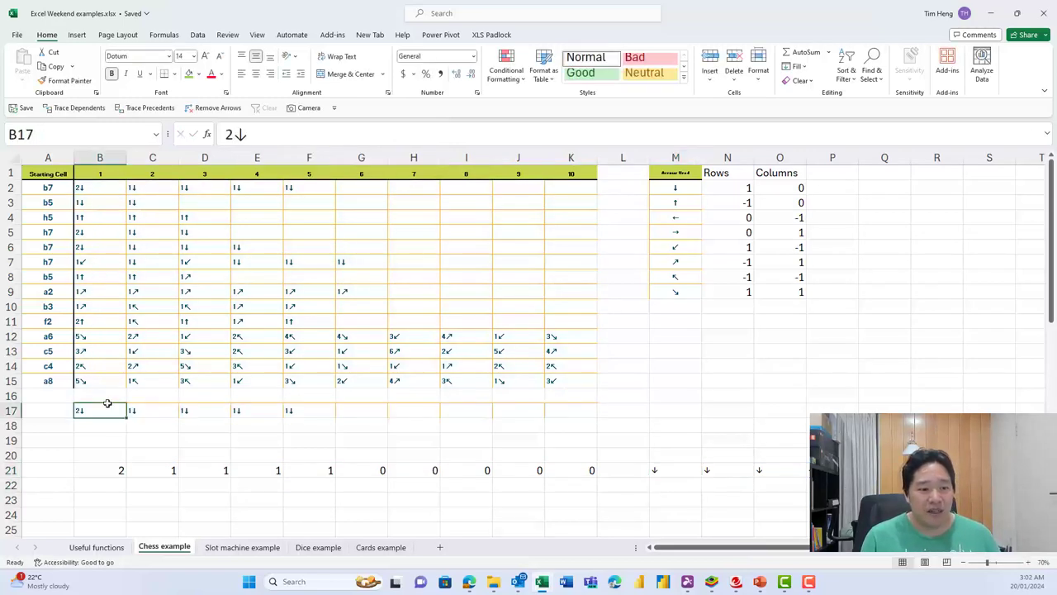
drag(111, 408, 589, 405)
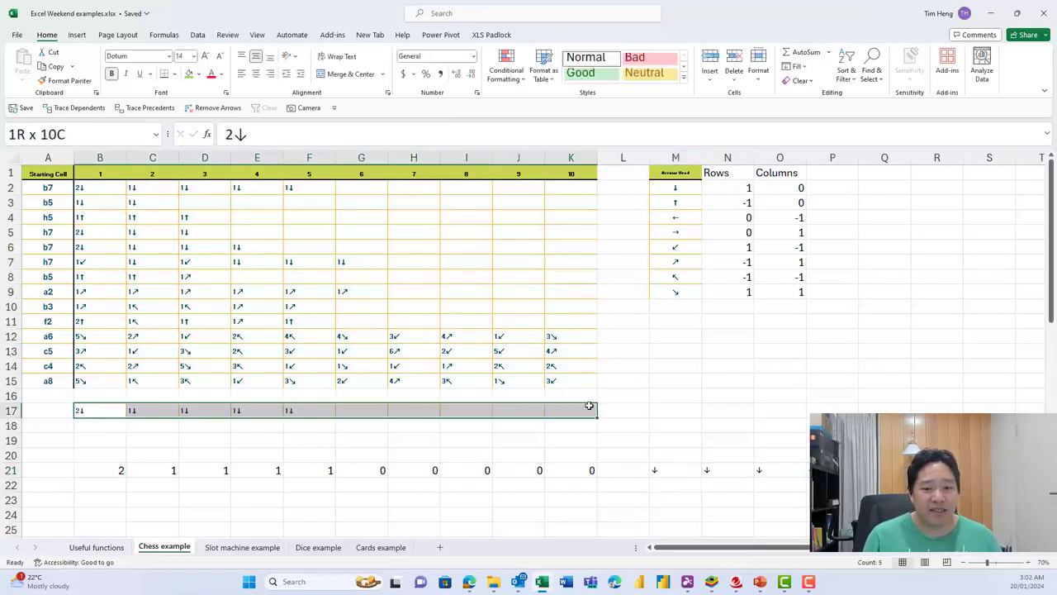
Enter scenario number 1 in cell A17.
click(69, 186)
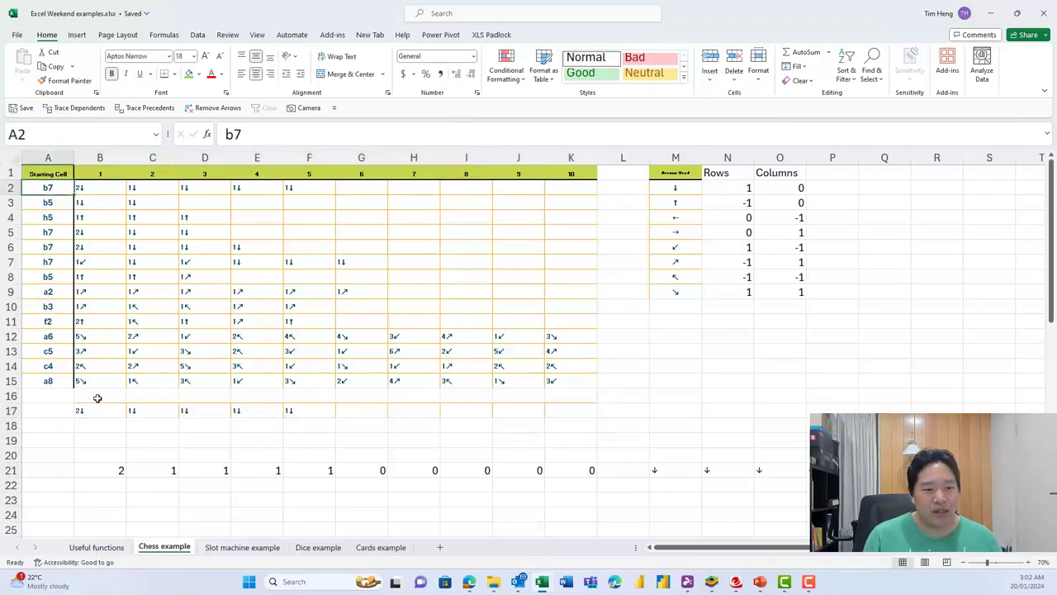
click(48, 411)
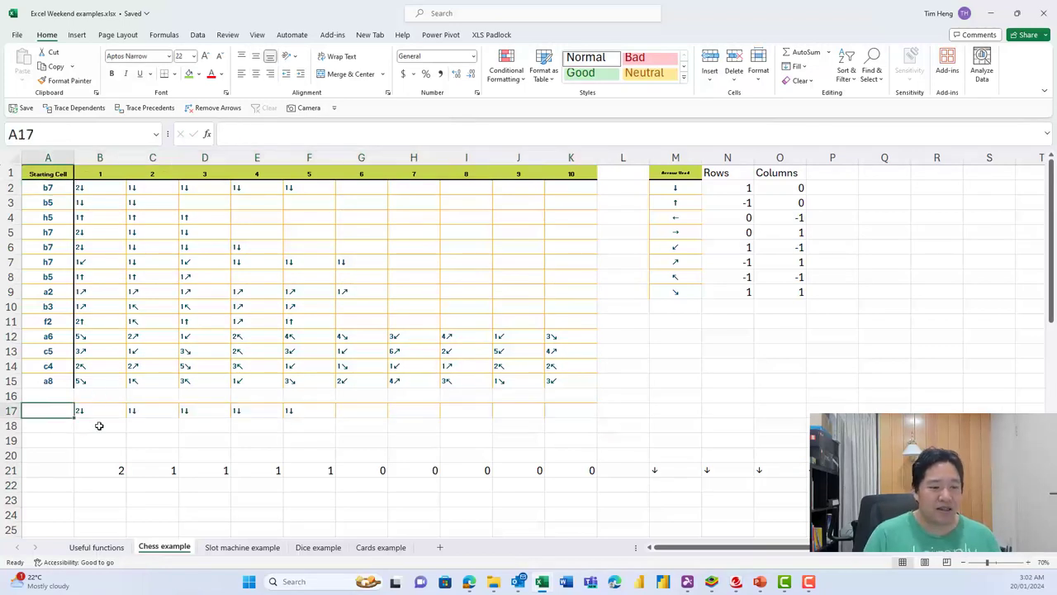
text(1)
key(Return)
key(Up)
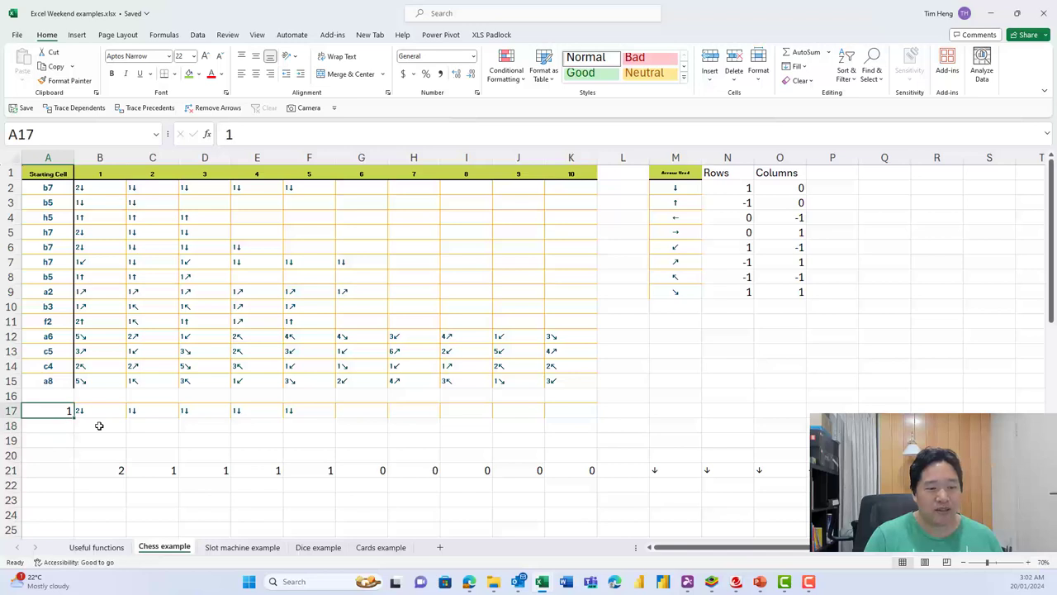
Enter =INDEX(B2:B15,$A$17) in B17 and fill it right across to K17.
key(Right)
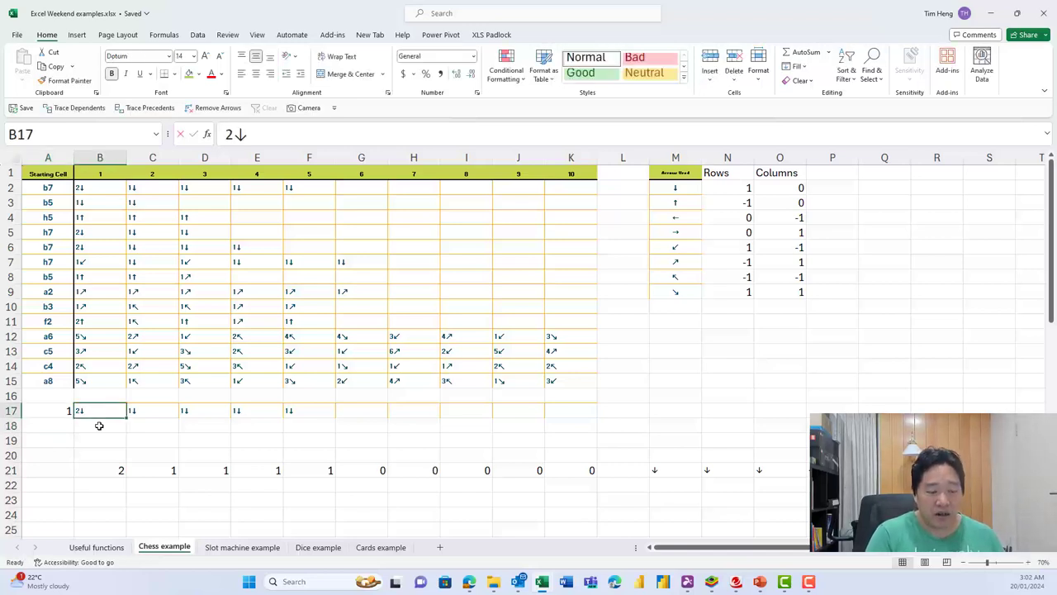
text(=l)
text(NEDX()
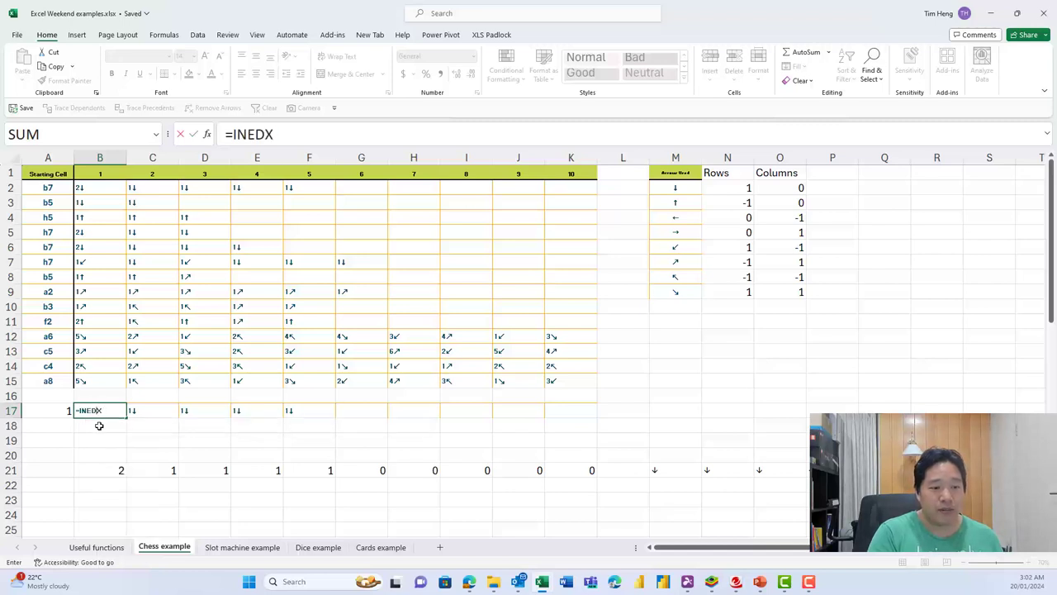
key(BackSpace)
key(BackSpace)
key(BackSpace)
text(DEX()
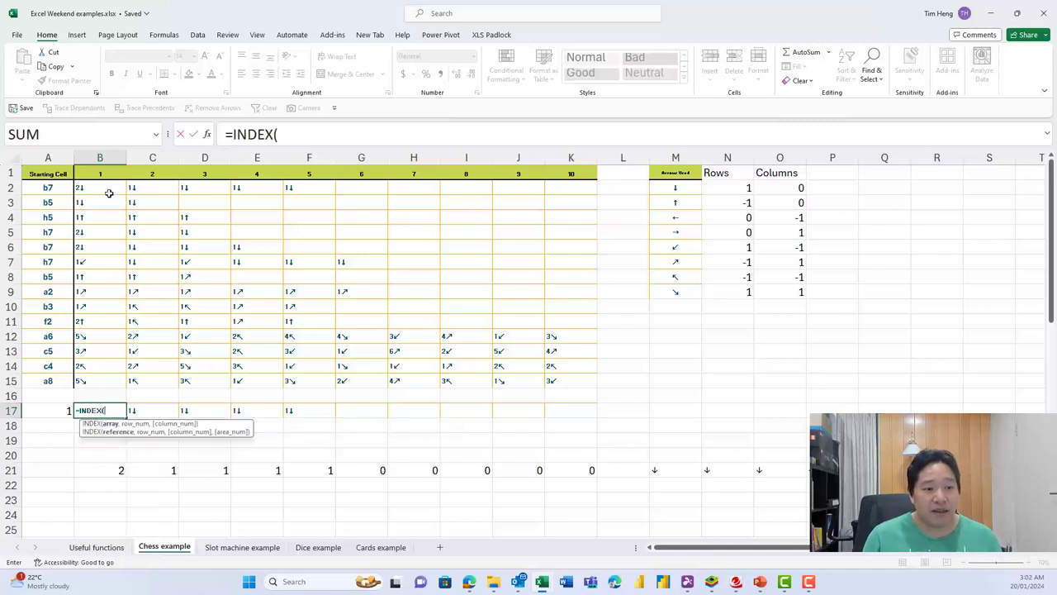
drag(108, 188, 102, 372)
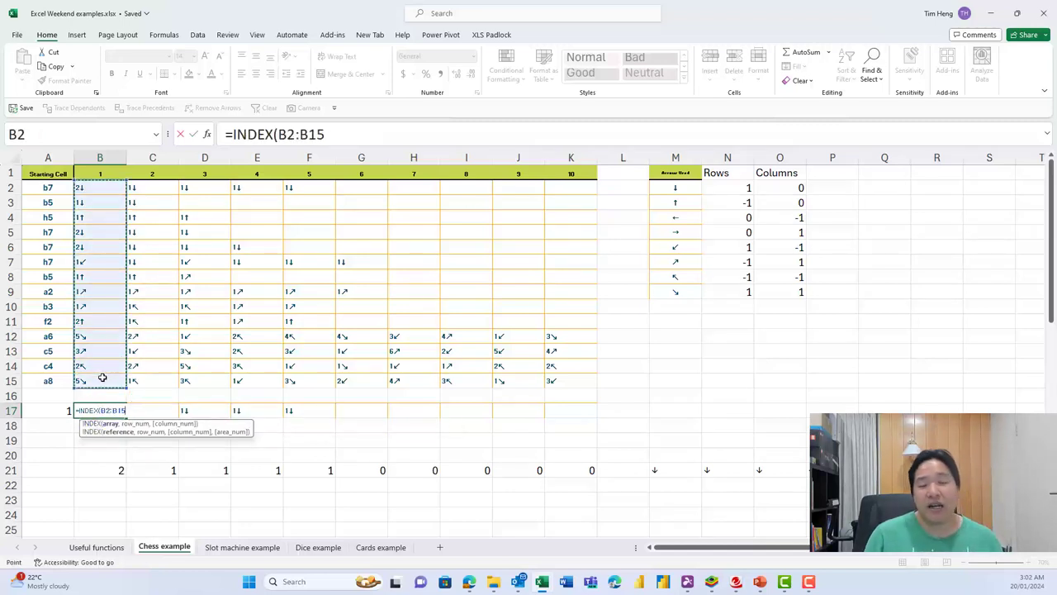
text(,)
click(45, 409)
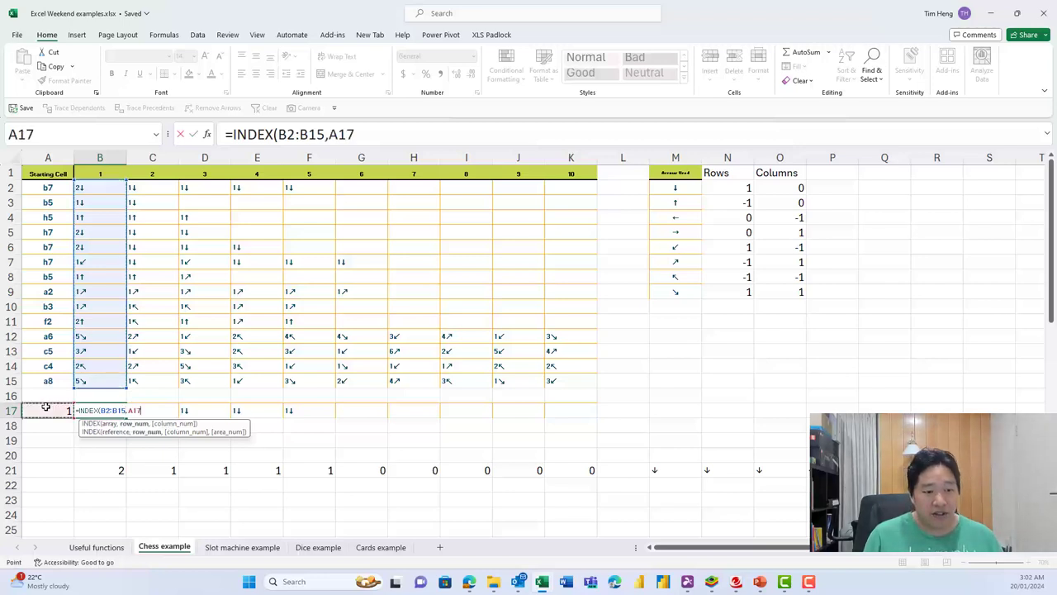
key(F4)
key(Return)
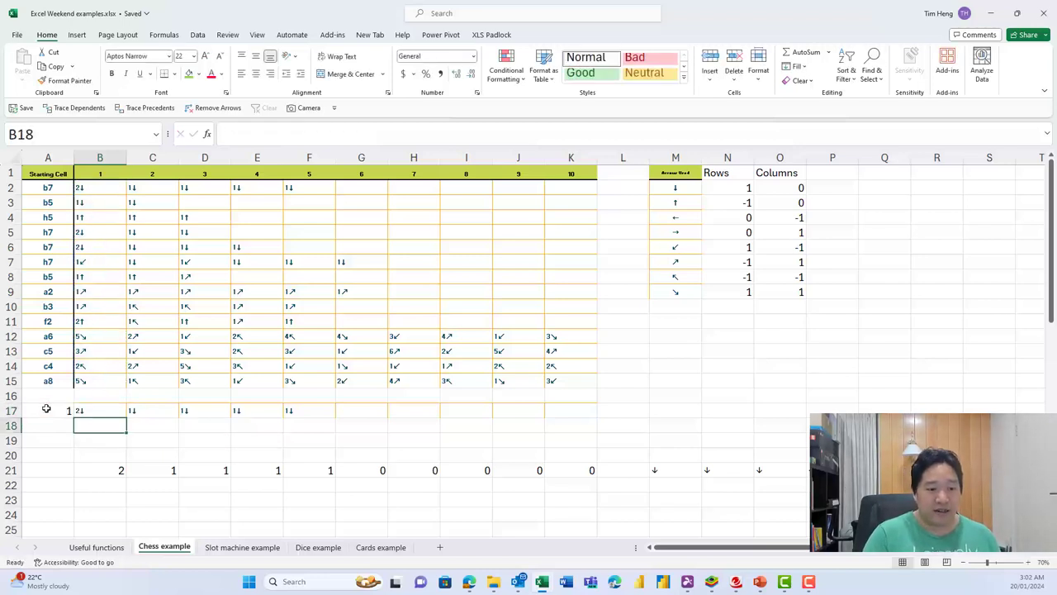
key(Up)
key(shift+Right)
key(shift+Right)
key(shift+Right)
key(shift+Right)
key(shift+Right)
key(shift+Right)
key(shift+Right)
key(shift+Right)
key(shift+Right)
key(ctrl+r)
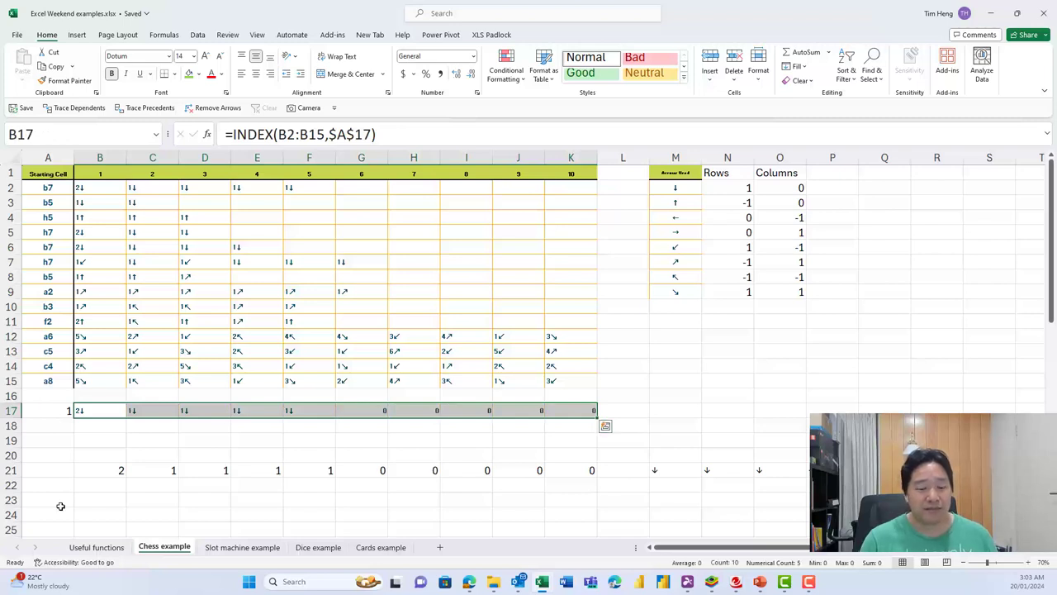
Review the G17 formula, the zero results in G21:J21, and the R21 and R37 formulas.
click(361, 413)
drag(375, 476, 521, 475)
scroll(472, 460, down, 7)
scroll(474, 448, up, 4)
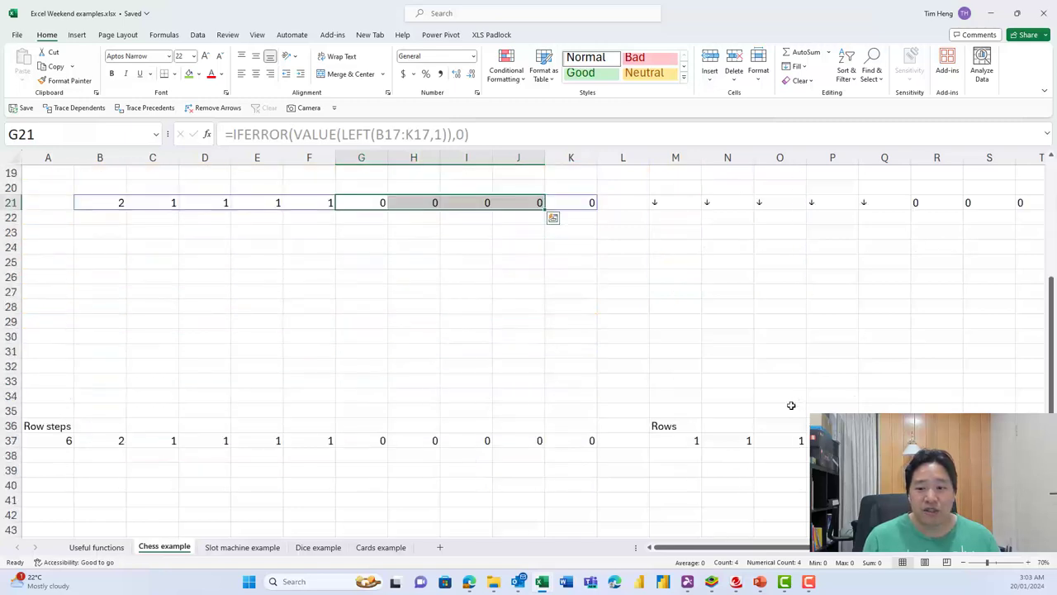
click(967, 336)
scroll(958, 347, down, 4)
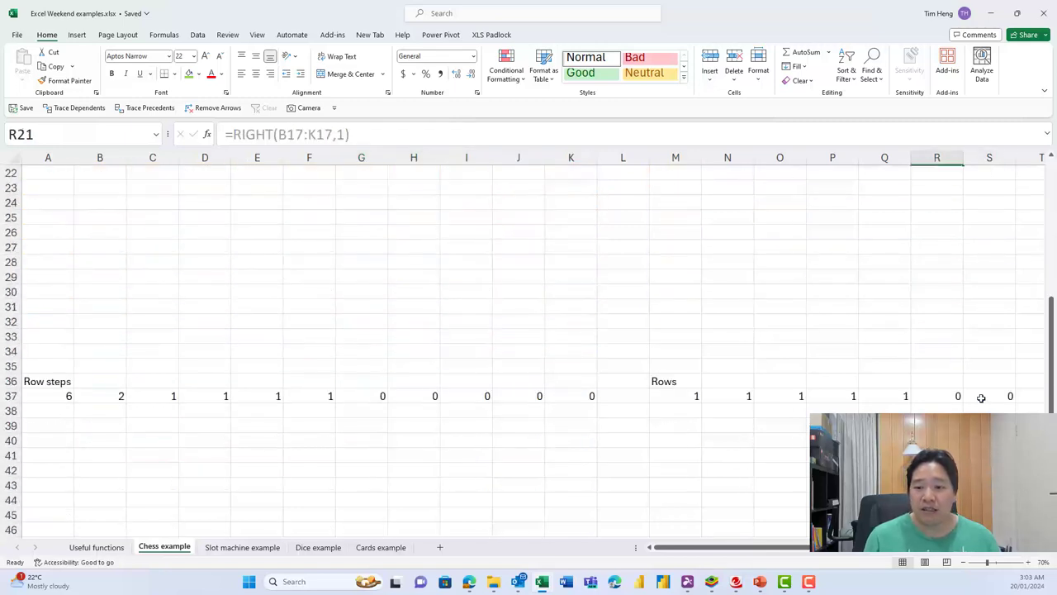
click(961, 394)
scroll(961, 394, down, 3)
scroll(673, 354, up, 9)
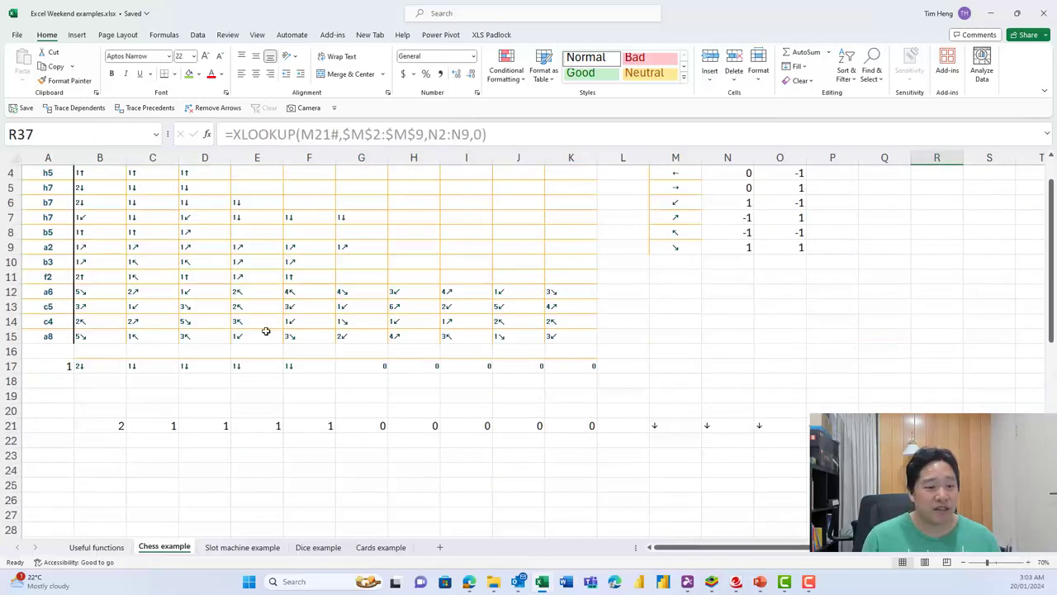
Check the H17, G17, B21 and B17 formulas, ending on scenario cell A17.
click(412, 366)
click(361, 366)
click(104, 423)
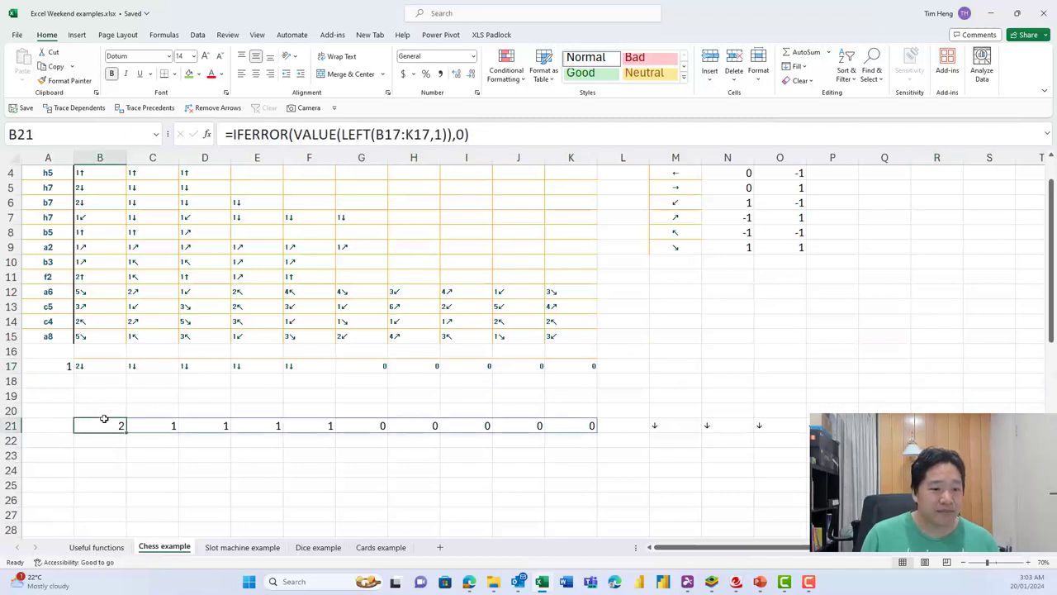
click(57, 366)
scroll(114, 360, up, 3)
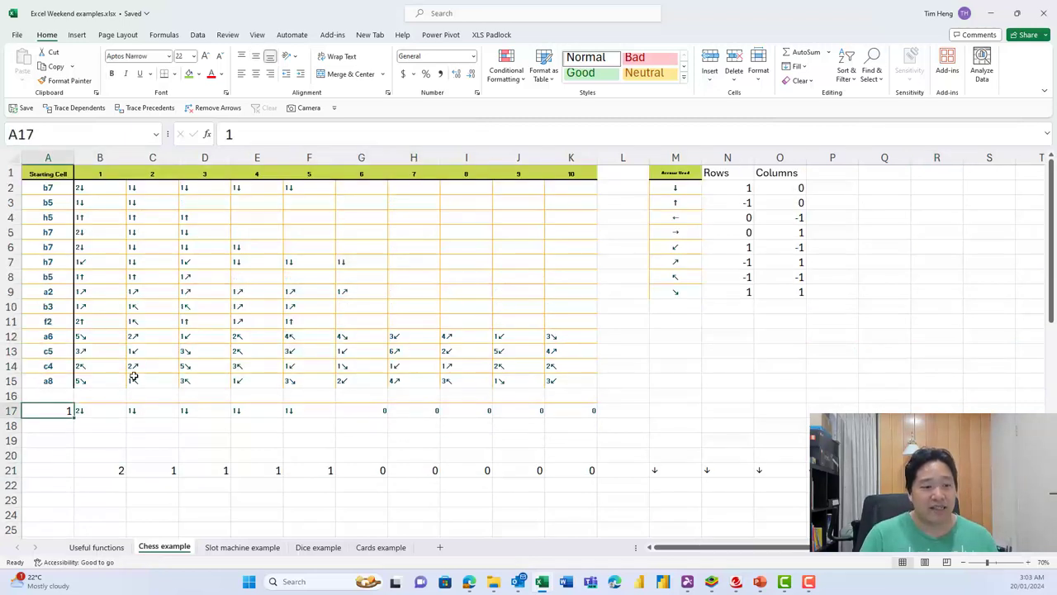
key(Right)
key(Left)
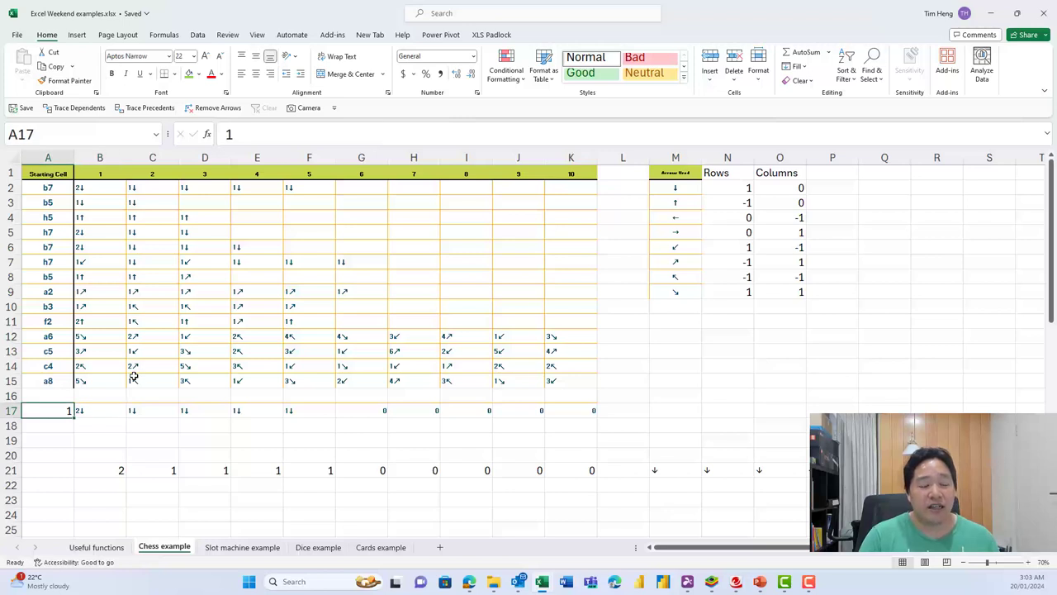
Fill A17 yellow as the input cell and enter 2 in it.
click(199, 73)
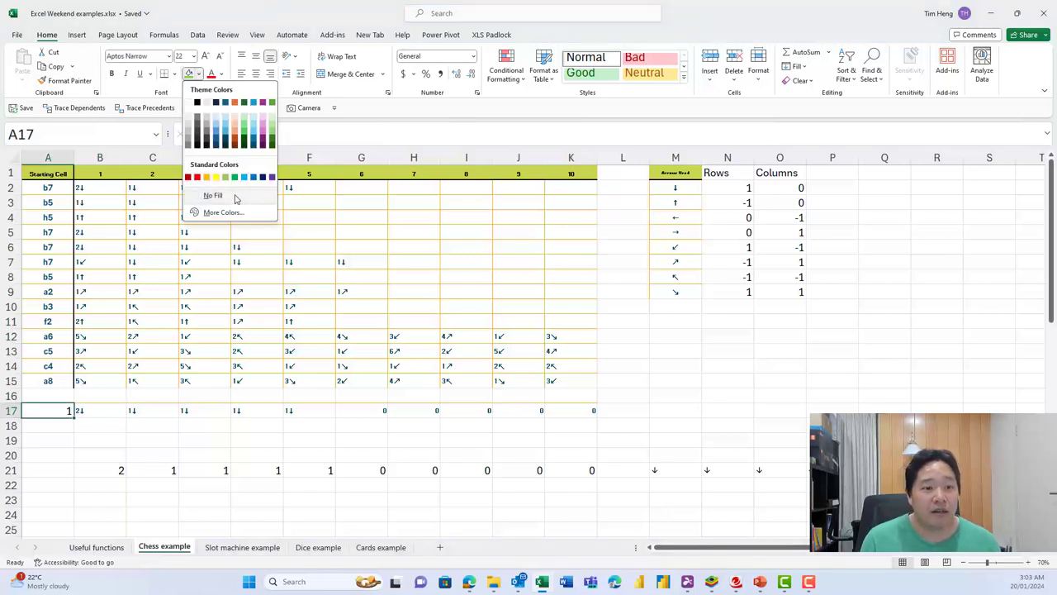
click(218, 179)
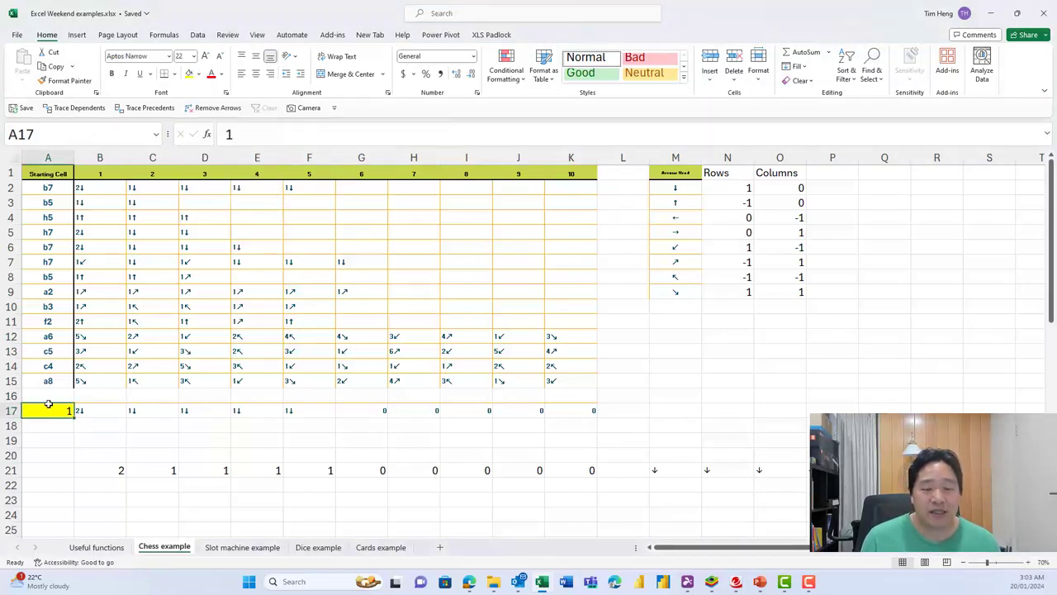
text(2)
key(Return)
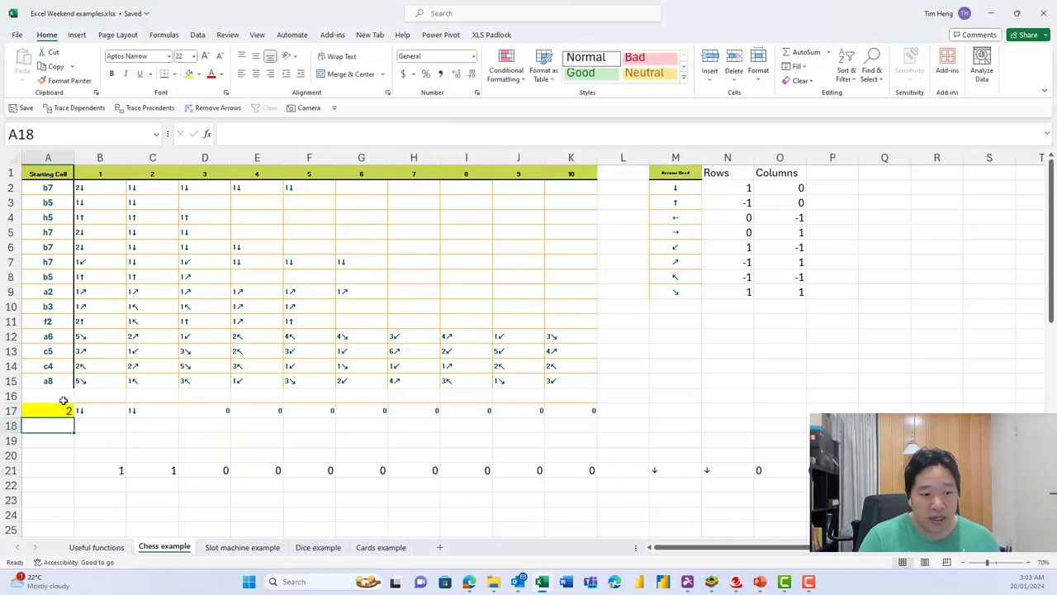
Set A17 to 14 and compare row 17 with the a8 moves in row 15.
drag(101, 203, 578, 202)
click(49, 410)
text(14)
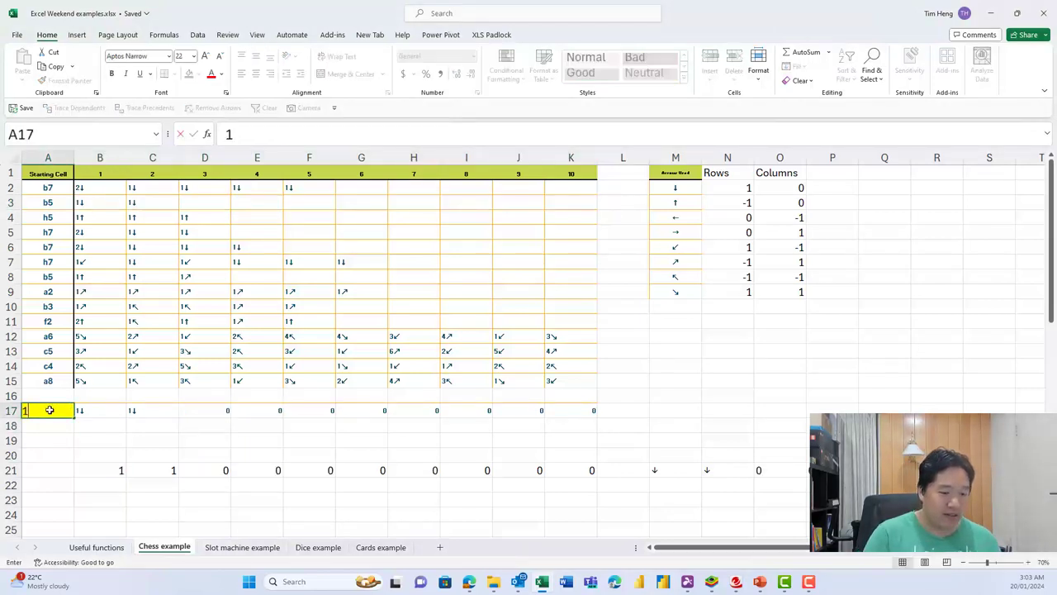
key(Return)
key(Up)
key(Right)
drag(85, 382, 574, 380)
Enter =A17 in Scenario cell B57, next to the Row and Column results.
scroll(88, 437, down, 10)
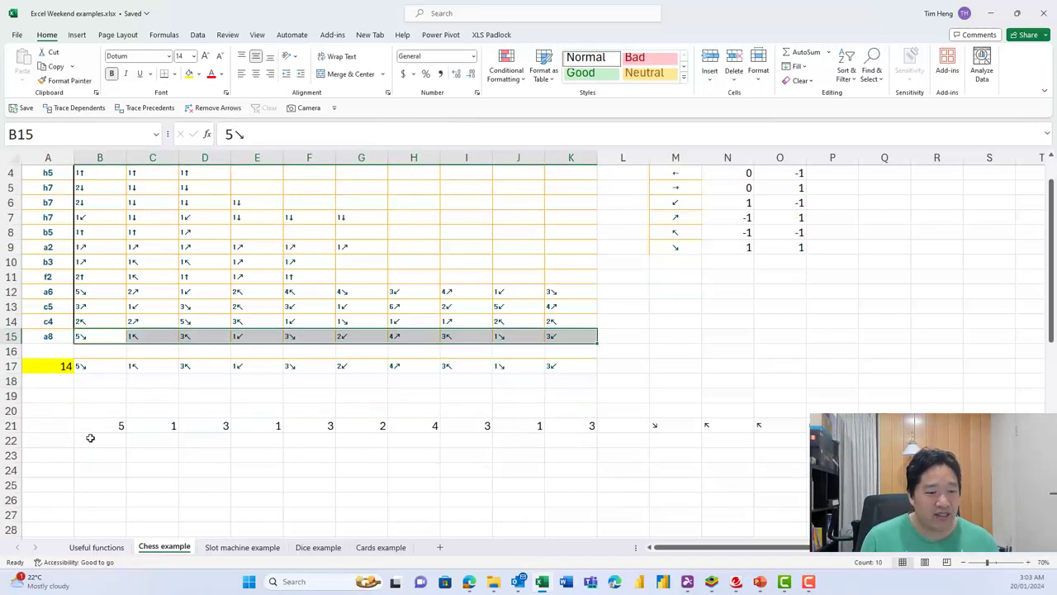
scroll(104, 512, down, 3)
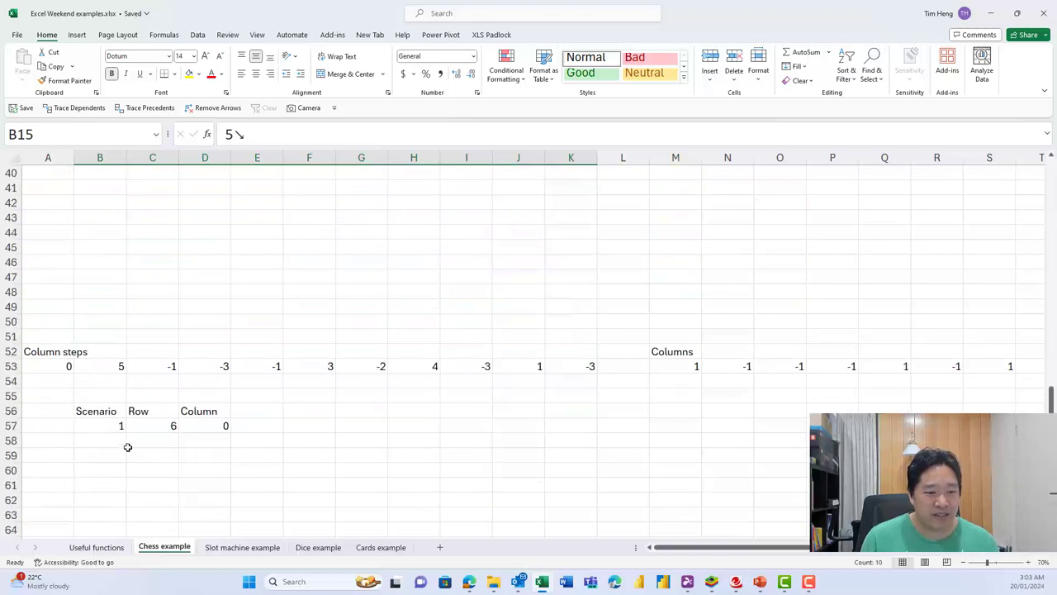
drag(116, 424, 213, 425)
click(163, 422)
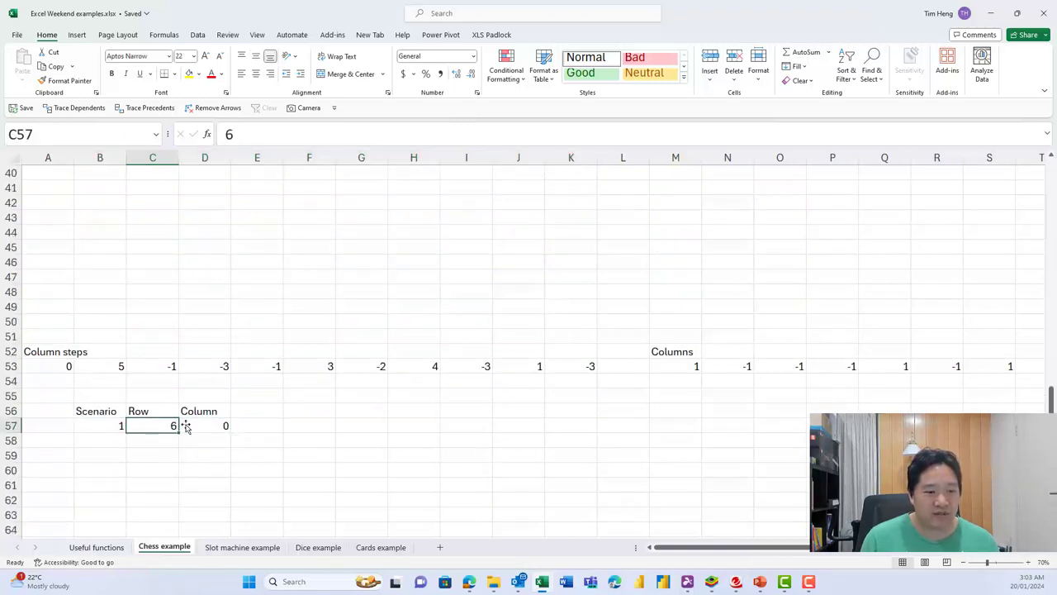
click(205, 424)
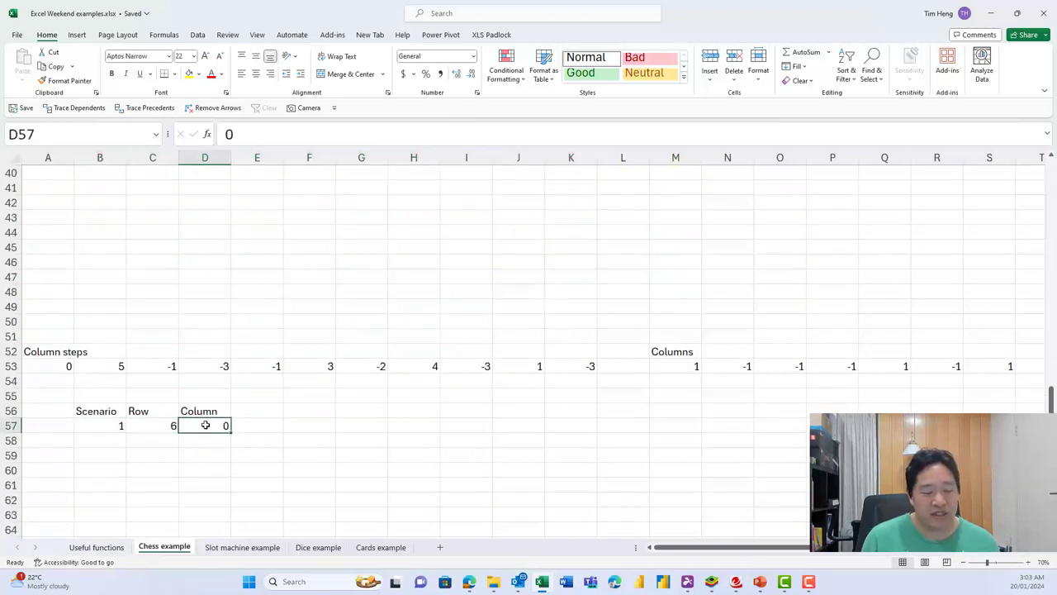
click(108, 427)
text(=)
scroll(110, 426, up, 10)
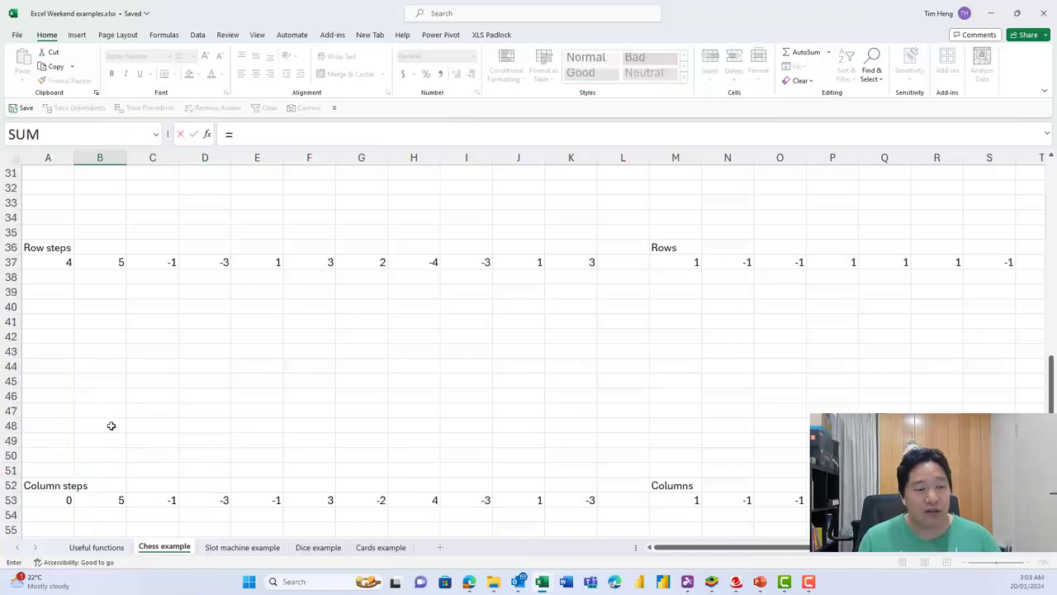
scroll(111, 425, up, 2)
click(58, 365)
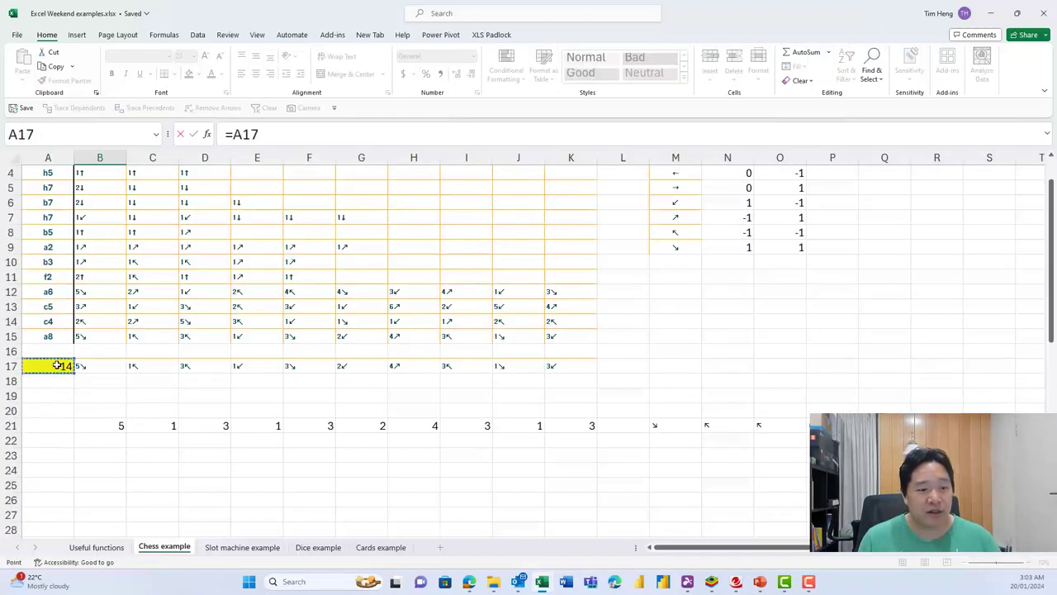
key(Return)
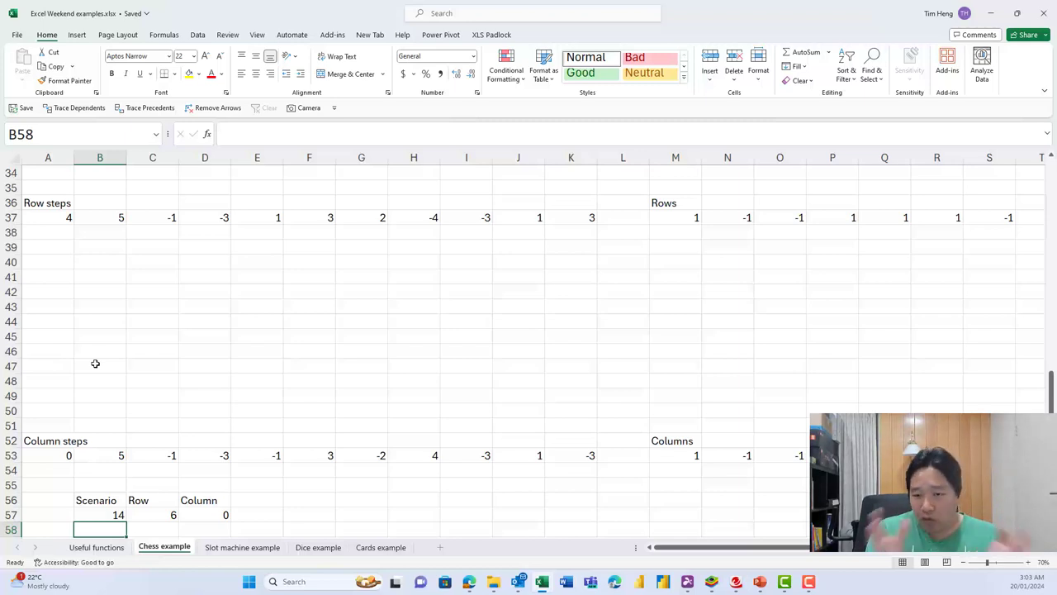
scroll(149, 396, down, 2)
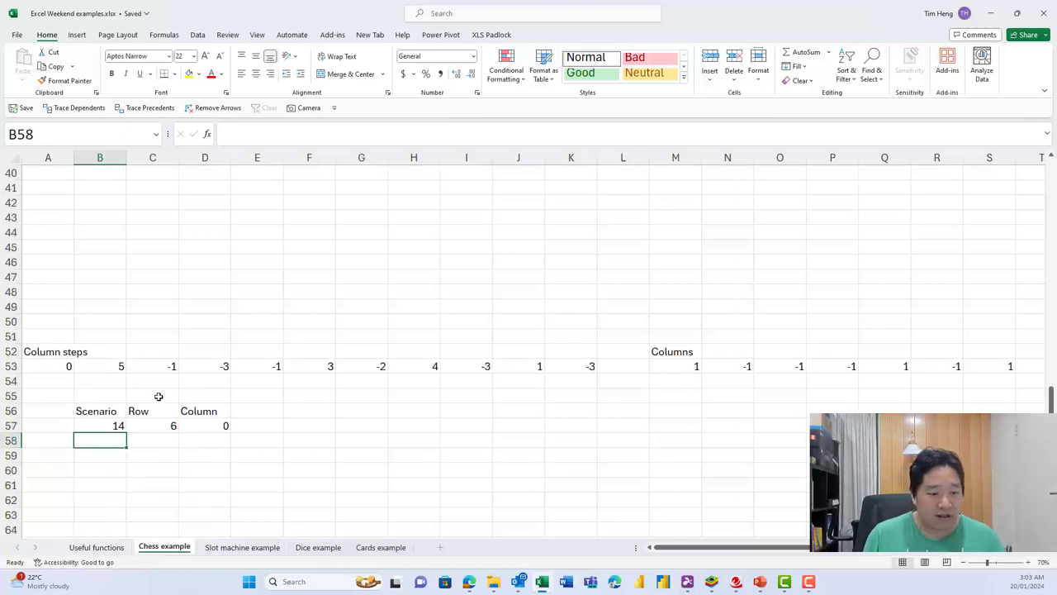
Enter =SEQUENCE(14) in B58 so 1 to 14 spill down.
text(=sequ)
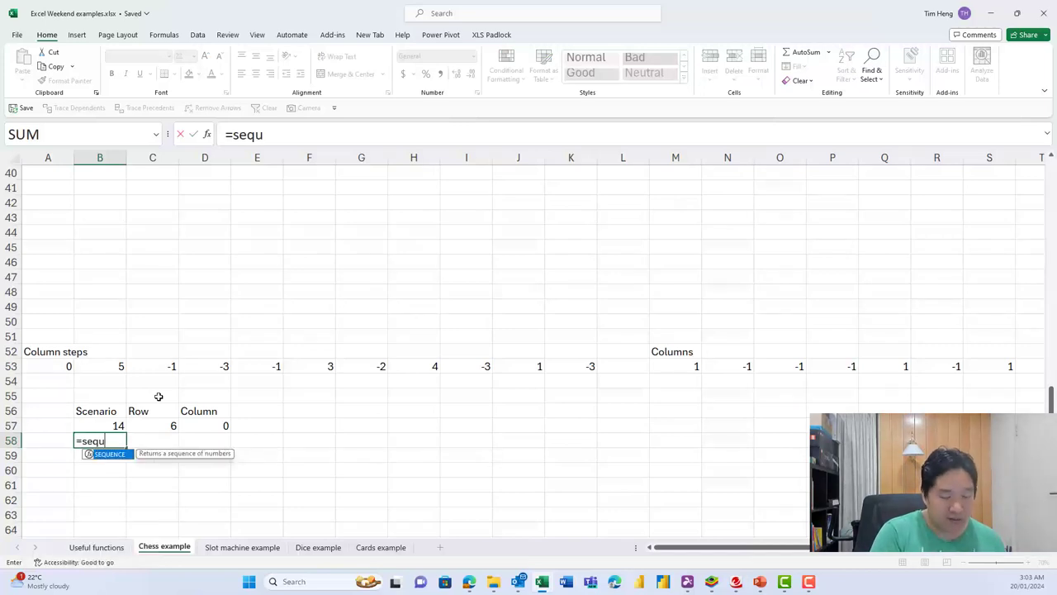
key(Tab)
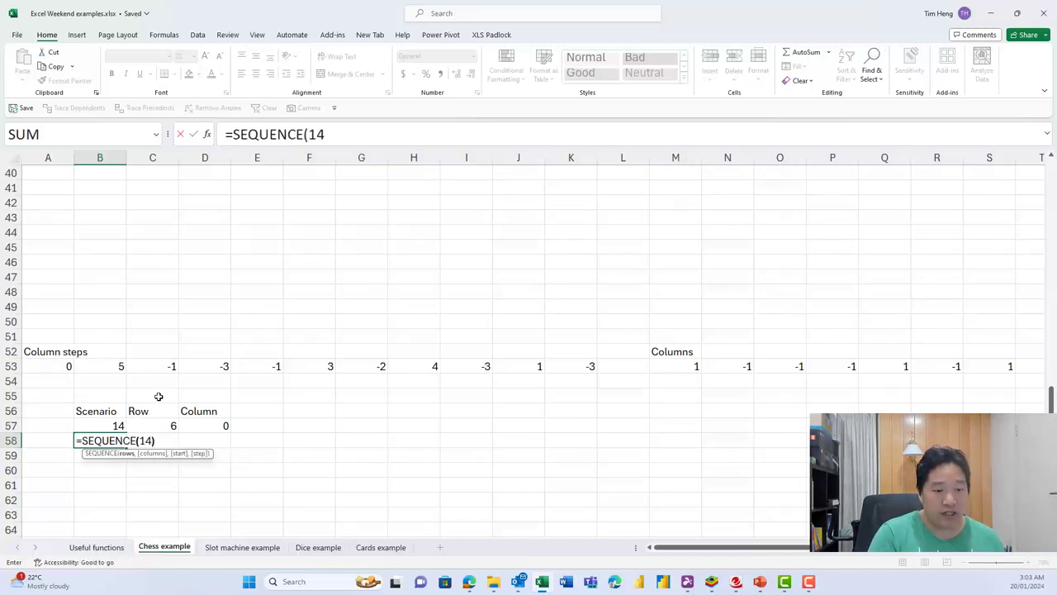
text(14))
key(Return)
Copy the spilled list and paste it back as values only.
scroll(159, 396, down, 3)
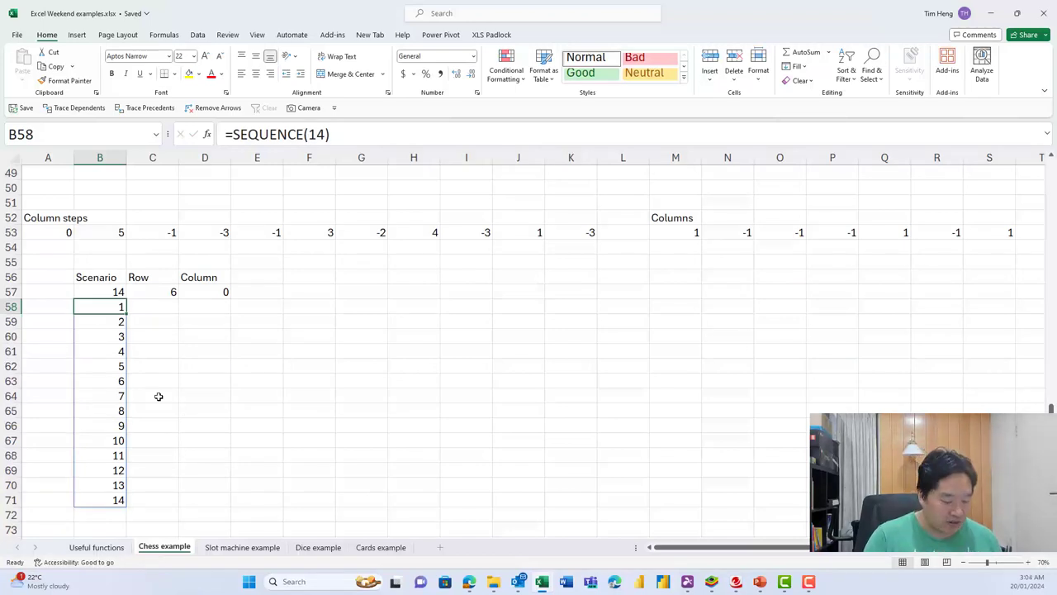
key(ctrl+shift+Down)
key(ctrl+c)
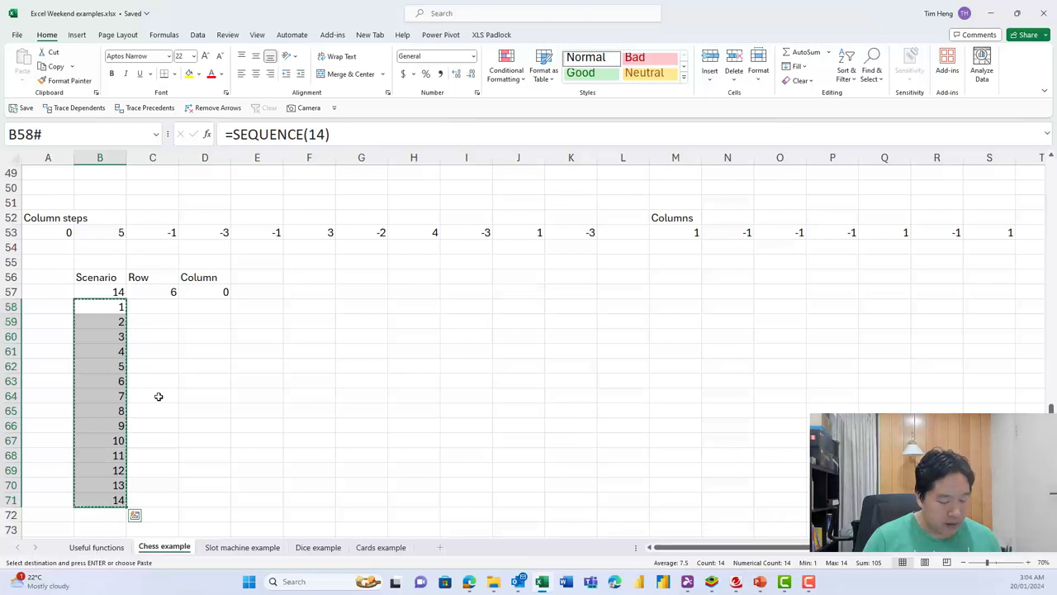
key(ctrl+alt+v)
key(v)
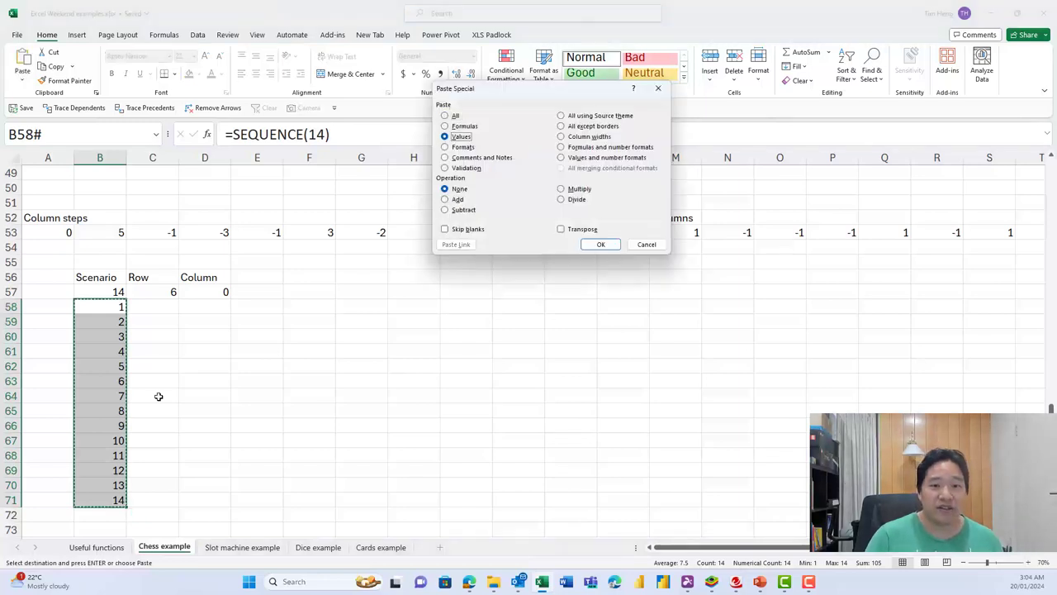
key(Return)
key(Escape)
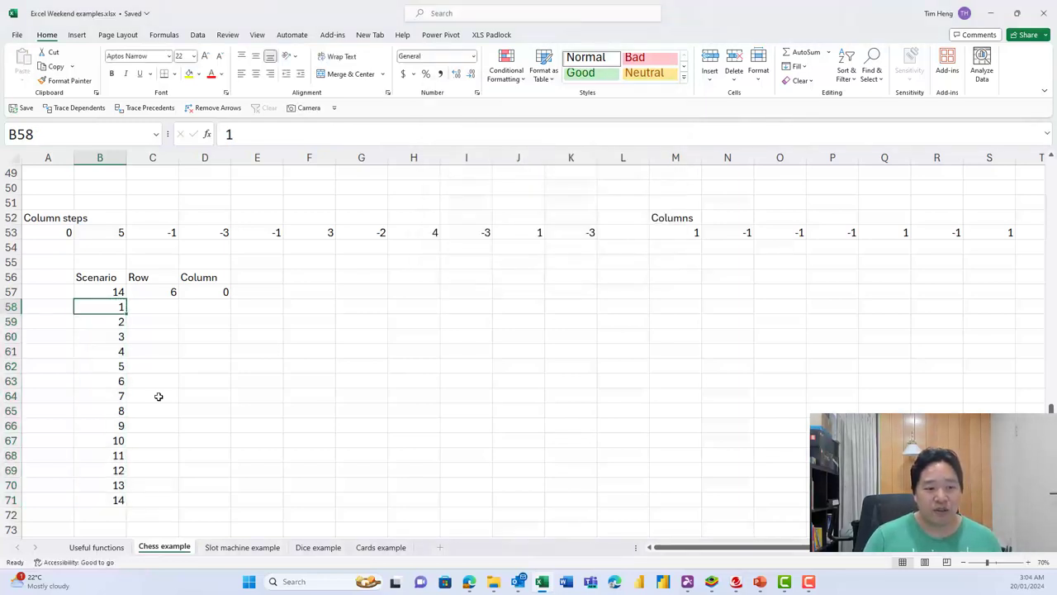
Select the table range B57:D71 including the Row and Column columns.
key(ctrl+Down)
key(ctrl+Up)
key(Down)
key(Down)
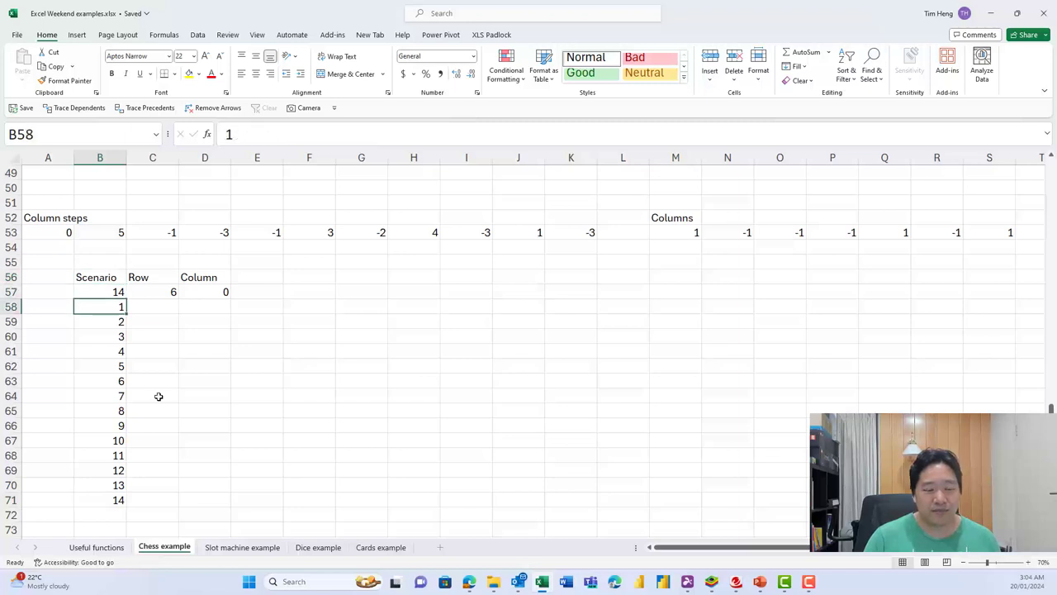
key(Up)
key(ctrl+shift+Down)
key(shift+Right)
key(shift+Right)
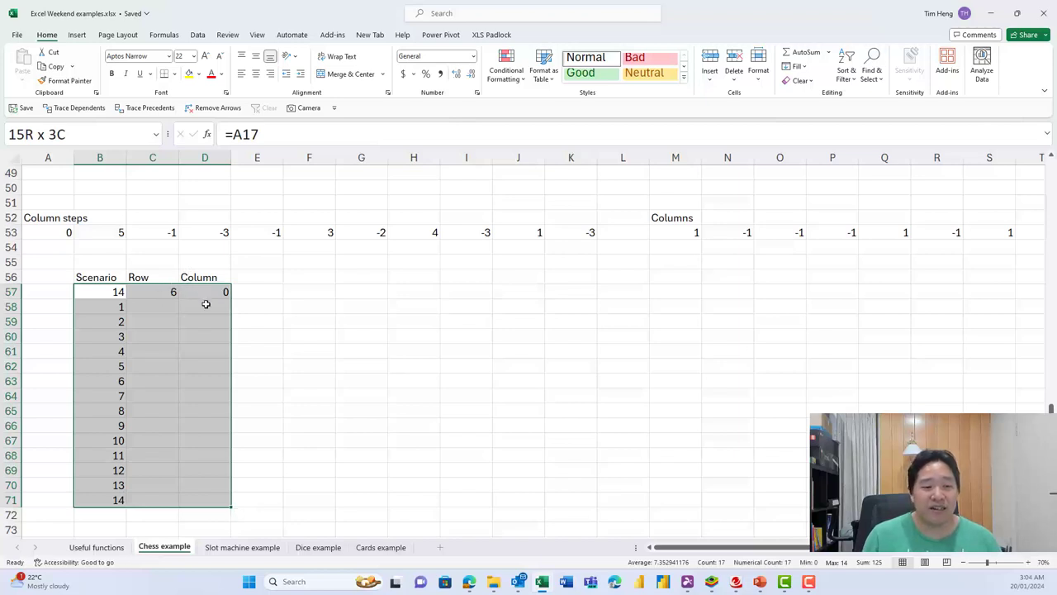
Create a What-If data table on B57:D71 with A17 as the column input cell.
click(198, 38)
click(889, 83)
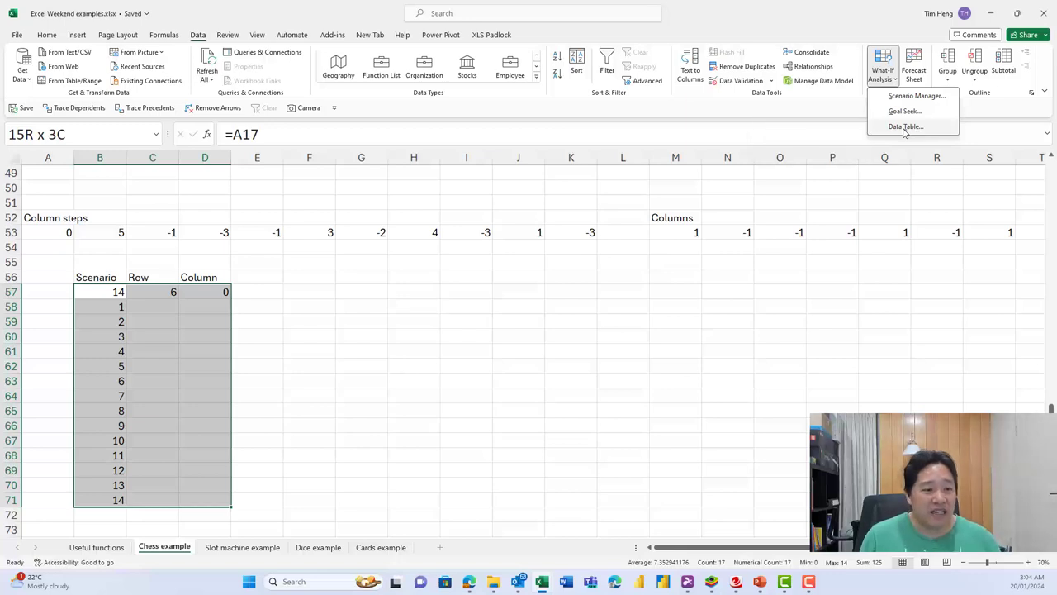
click(905, 127)
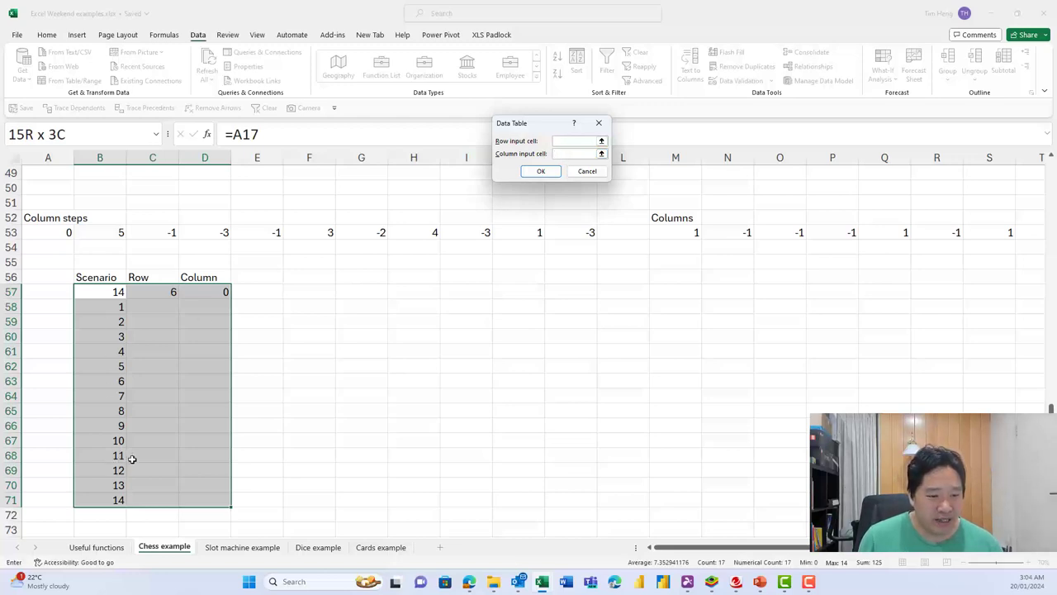
scroll(105, 387, up, 16)
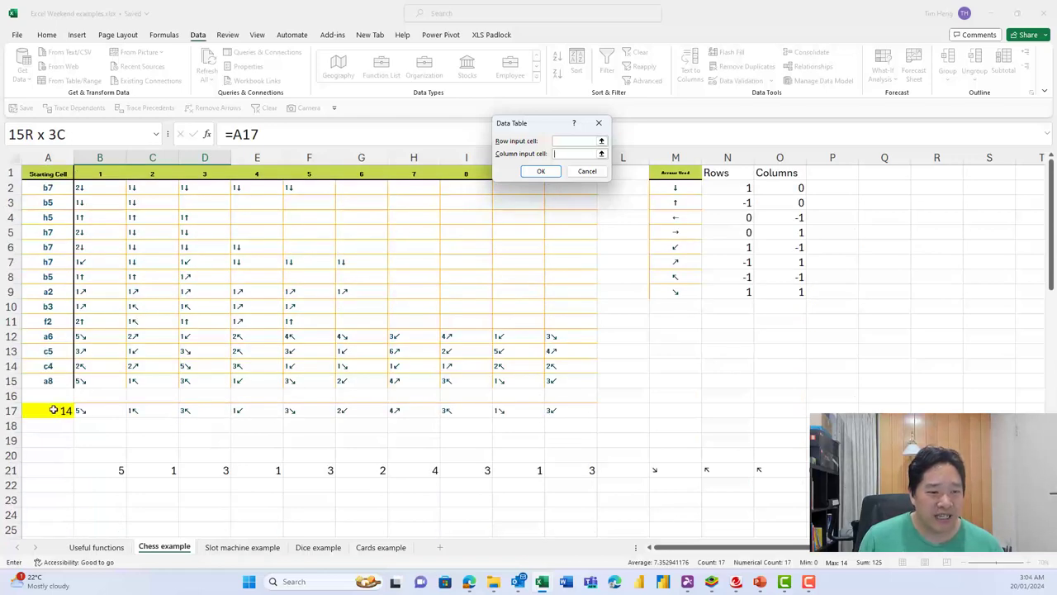
click(58, 412)
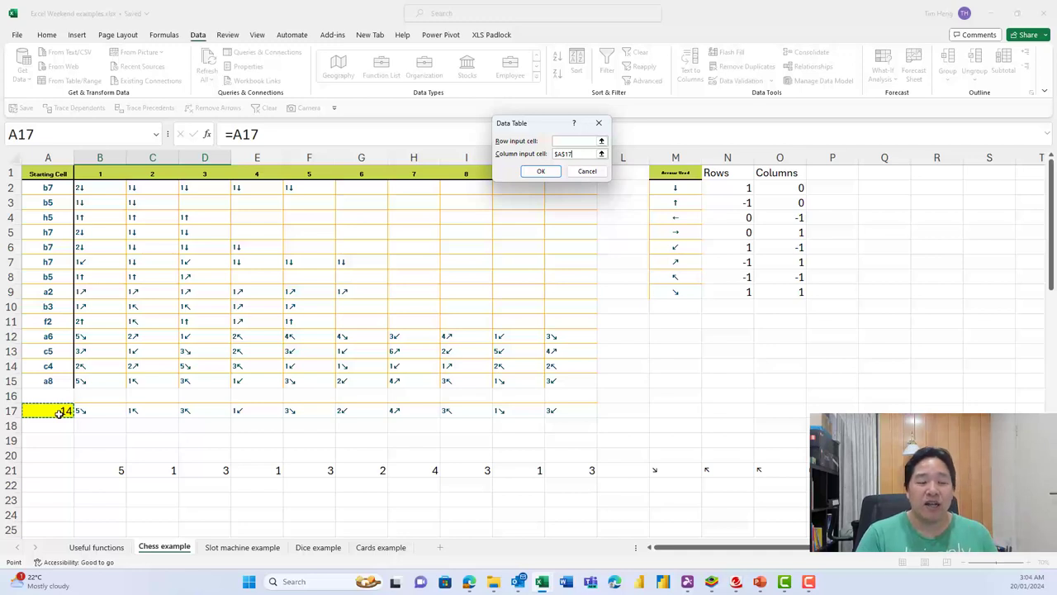
click(543, 173)
click(542, 172)
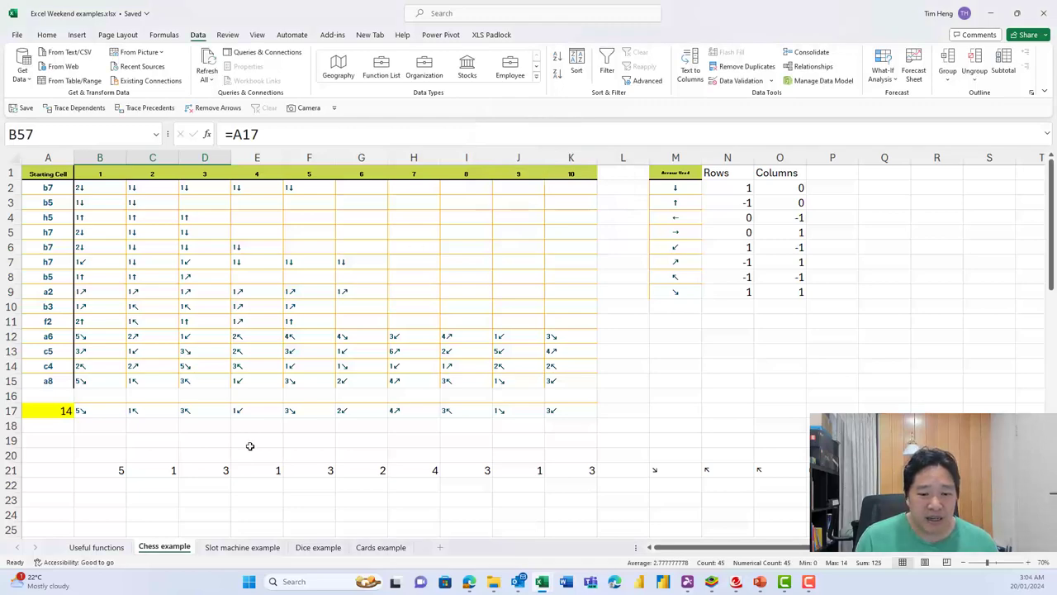
Check the {=TABLE(,A17)} formula in C58 and show the Formulas calculation options.
scroll(250, 446, down, 7)
scroll(251, 446, down, 10)
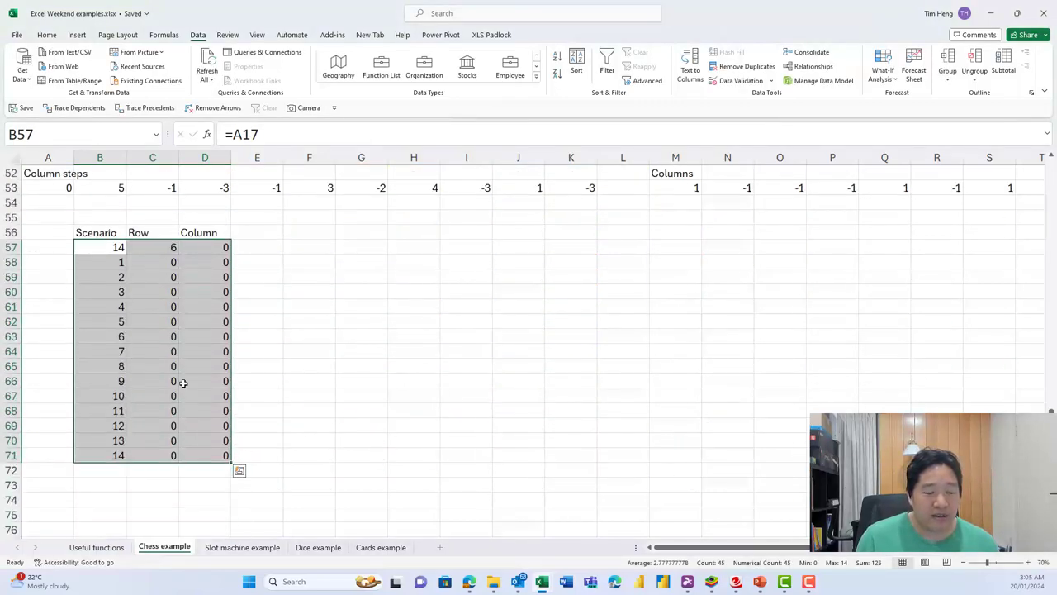
click(156, 263)
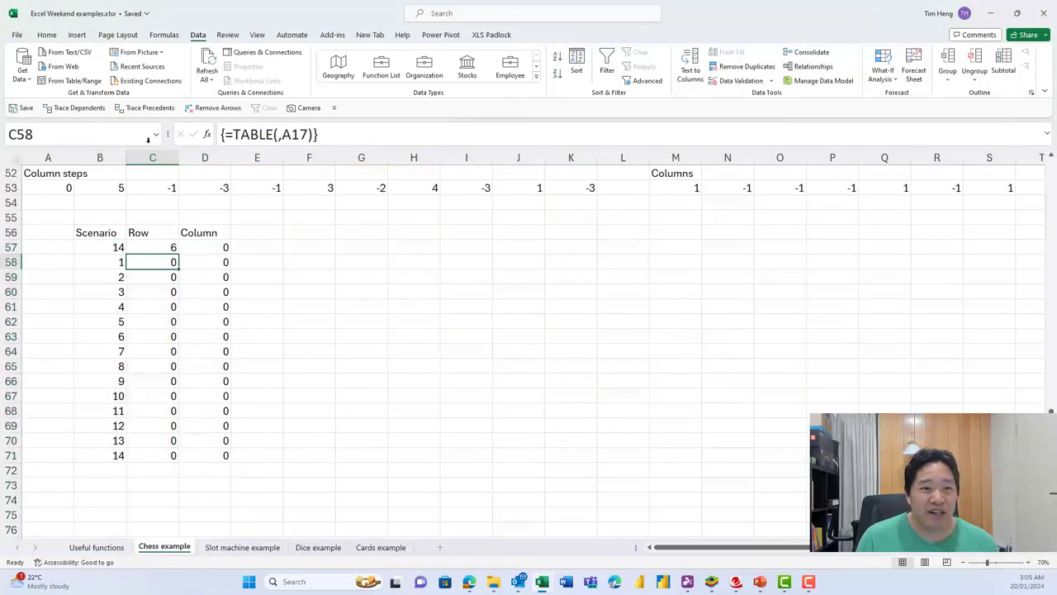
click(163, 35)
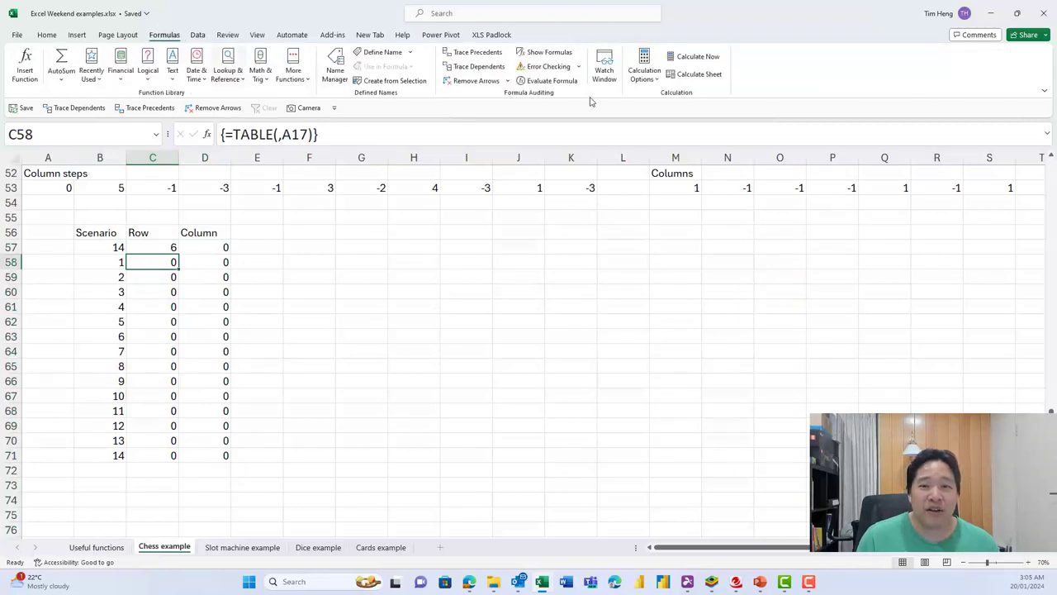
click(653, 74)
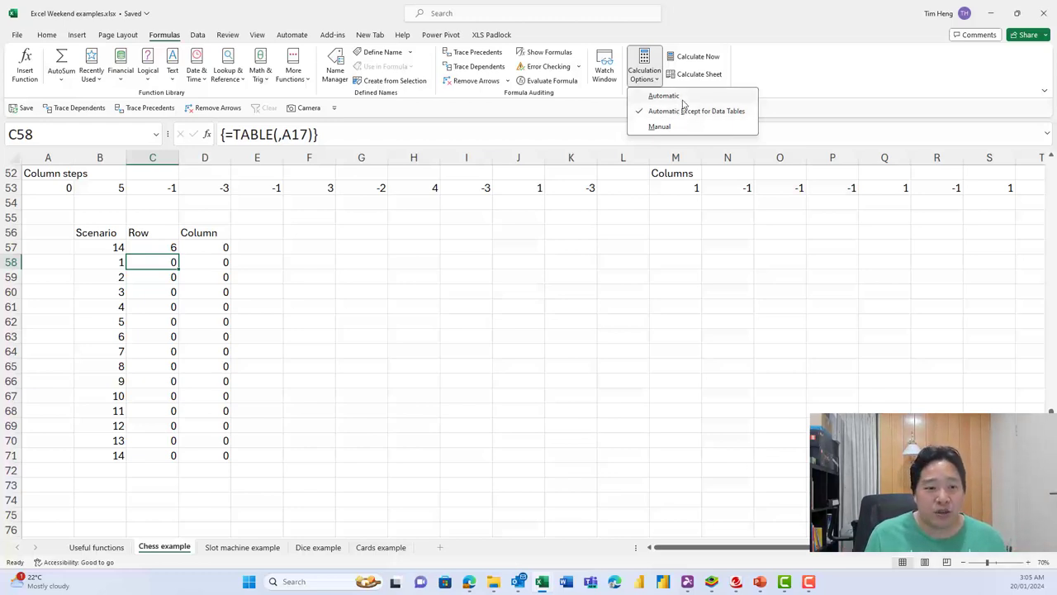
Switch calculation to Automatic and check the Row and Column cells around C57:D59.
click(664, 96)
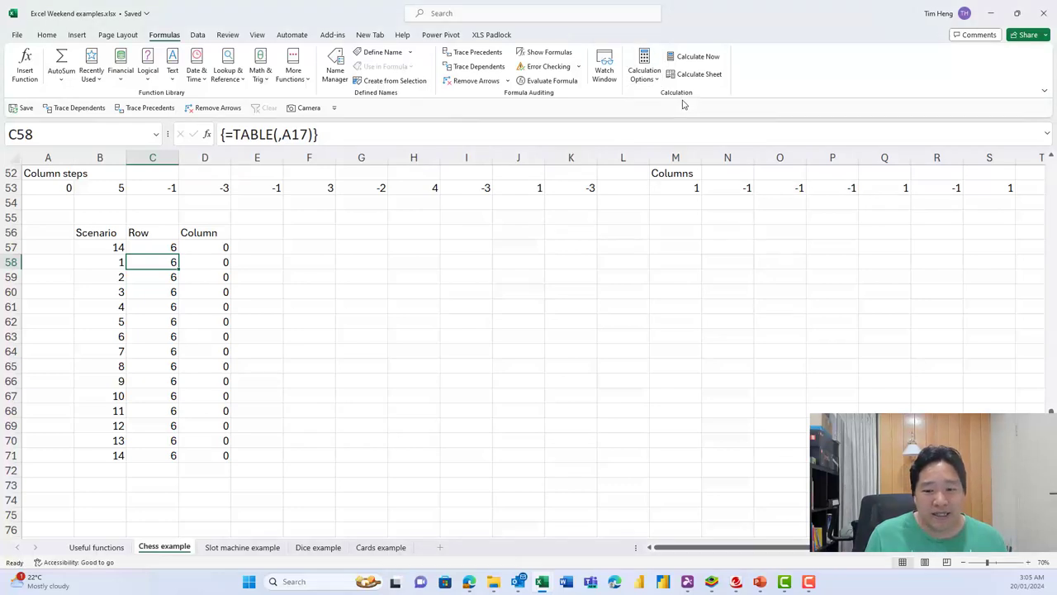
click(142, 281)
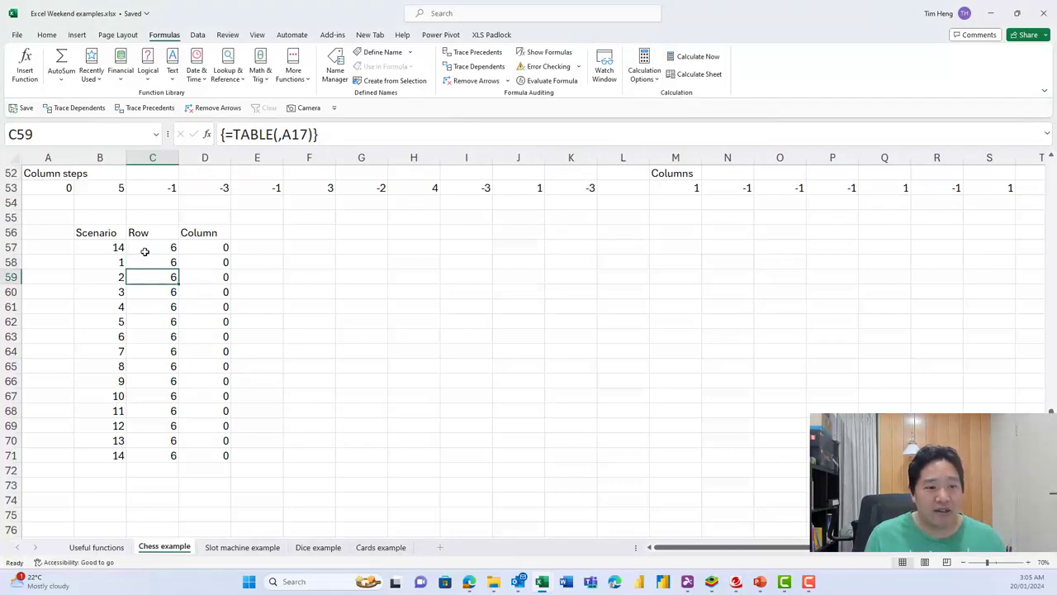
click(144, 249)
click(151, 262)
click(221, 245)
click(149, 247)
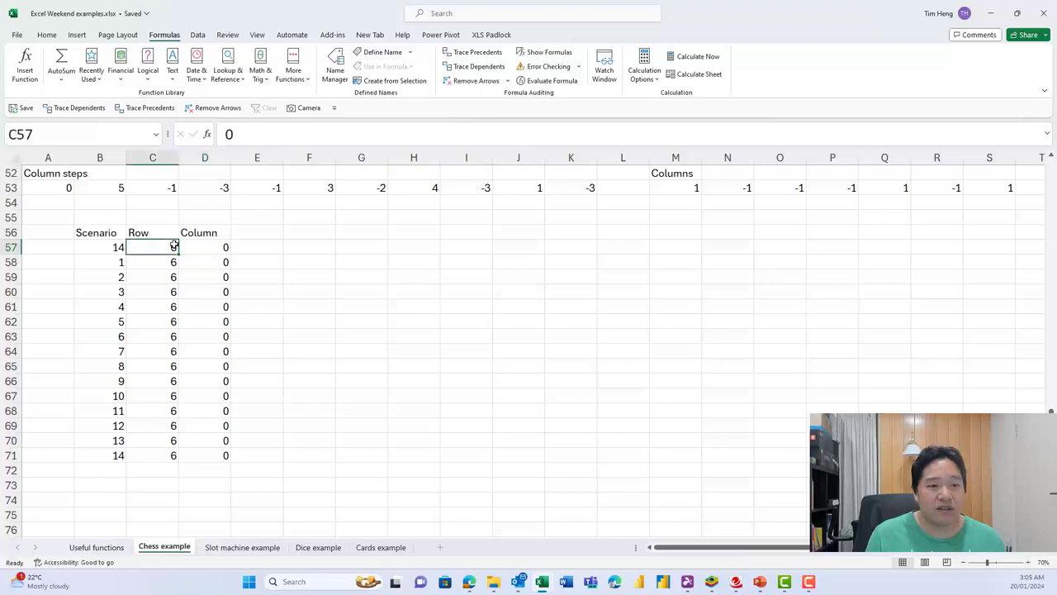
Set the Row header cell C57 to =A37.
scroll(153, 246, up, 2)
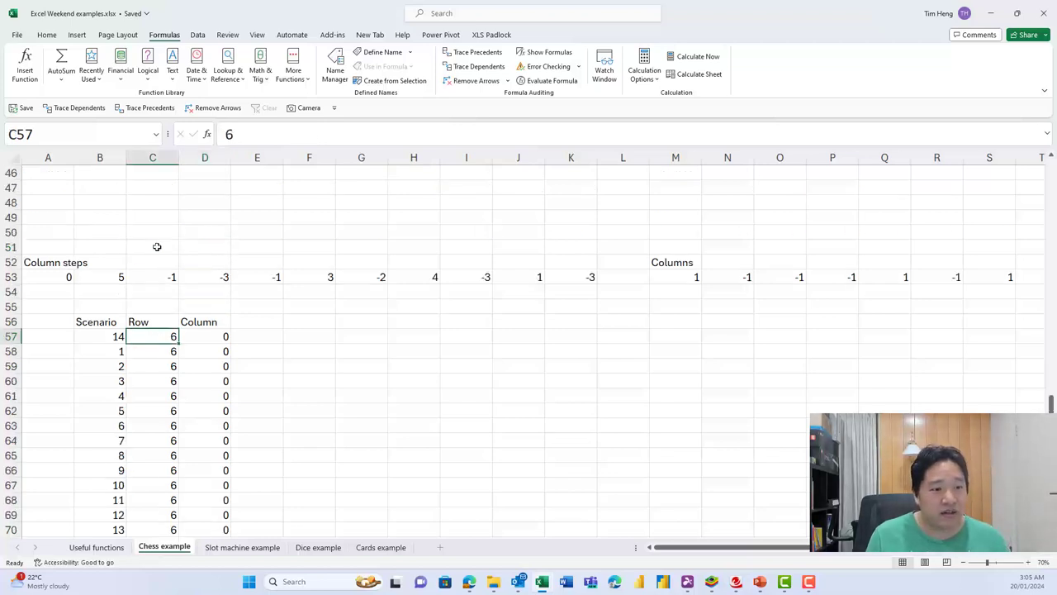
text(=)
scroll(132, 244, up, 4)
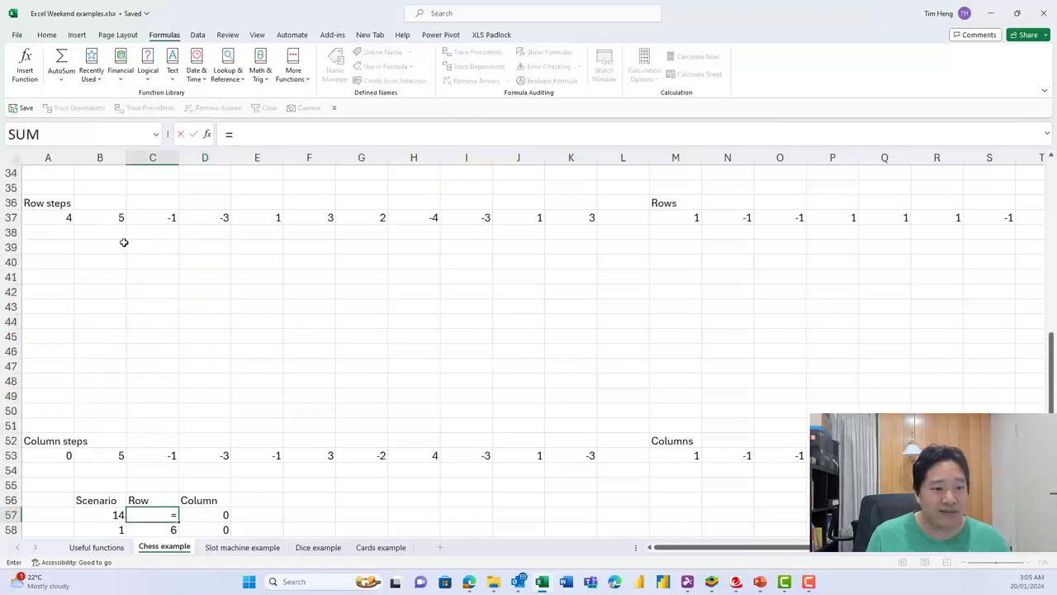
click(47, 213)
key(Return)
Set the Column header cell D57 to =A53 and select the scenario results to review.
click(197, 515)
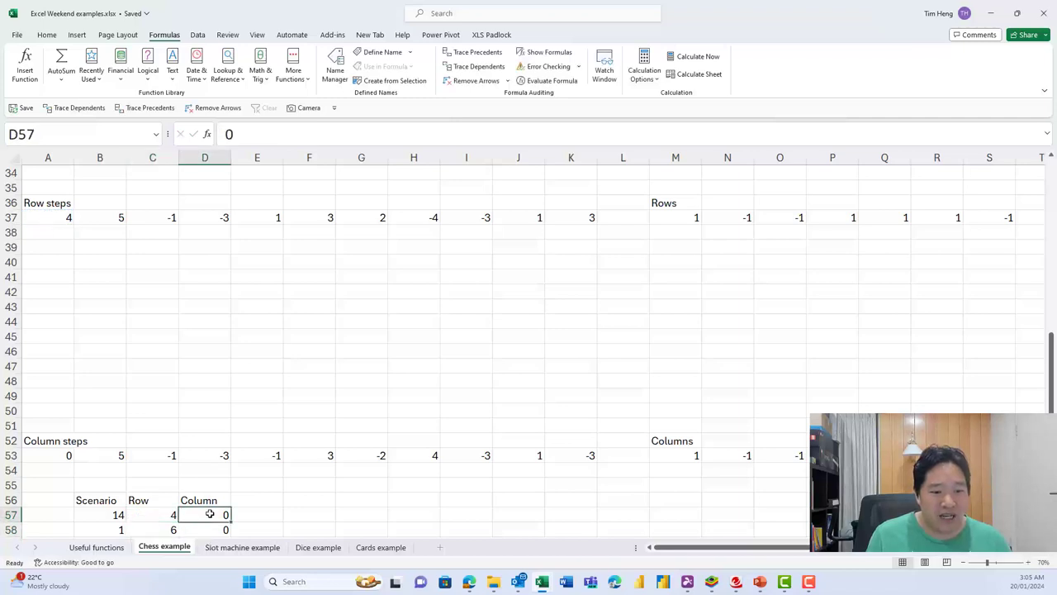
text(=)
click(50, 455)
key(Return)
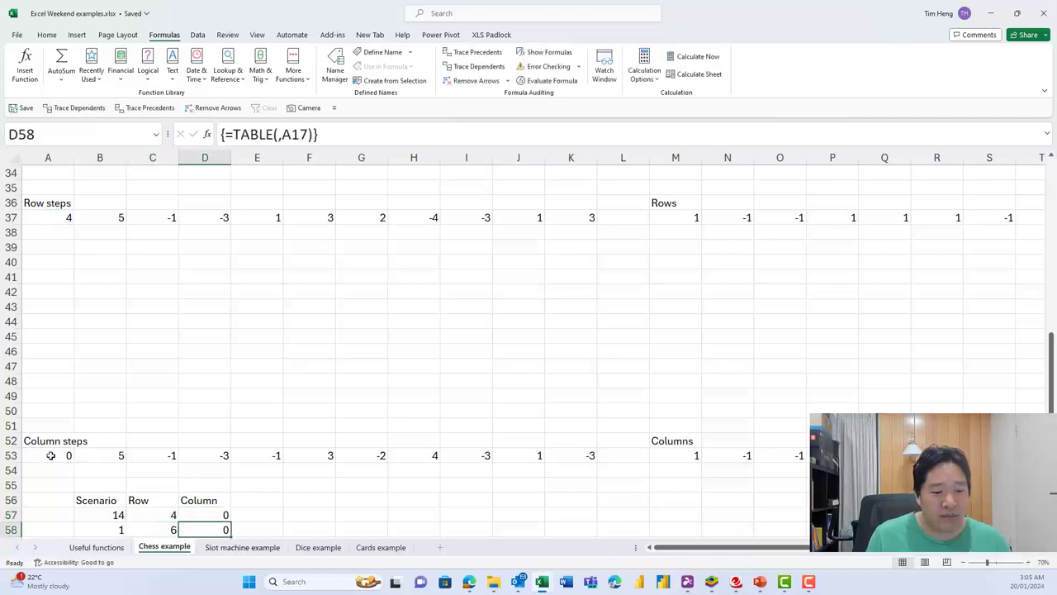
scroll(51, 455, down, 6)
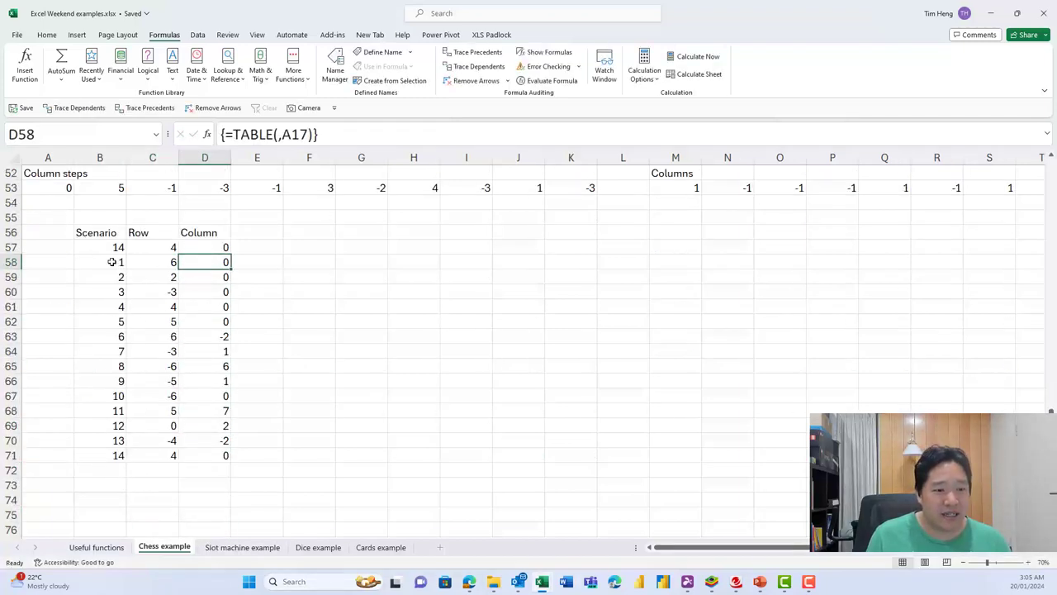
drag(113, 263, 218, 455)
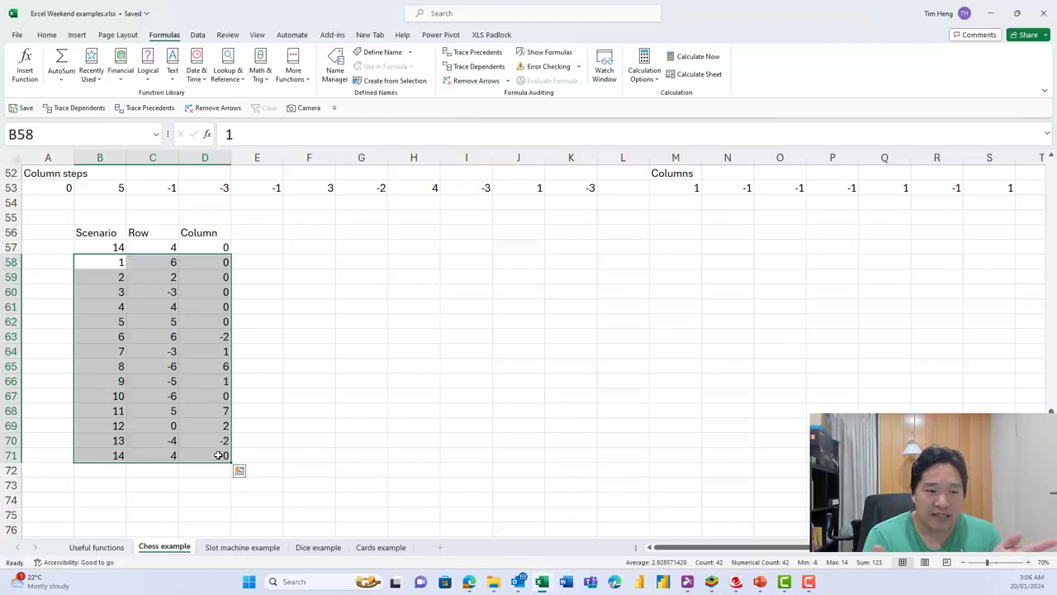
Enter scenario number 1 in cell A17.
scroll(207, 397, up, 13)
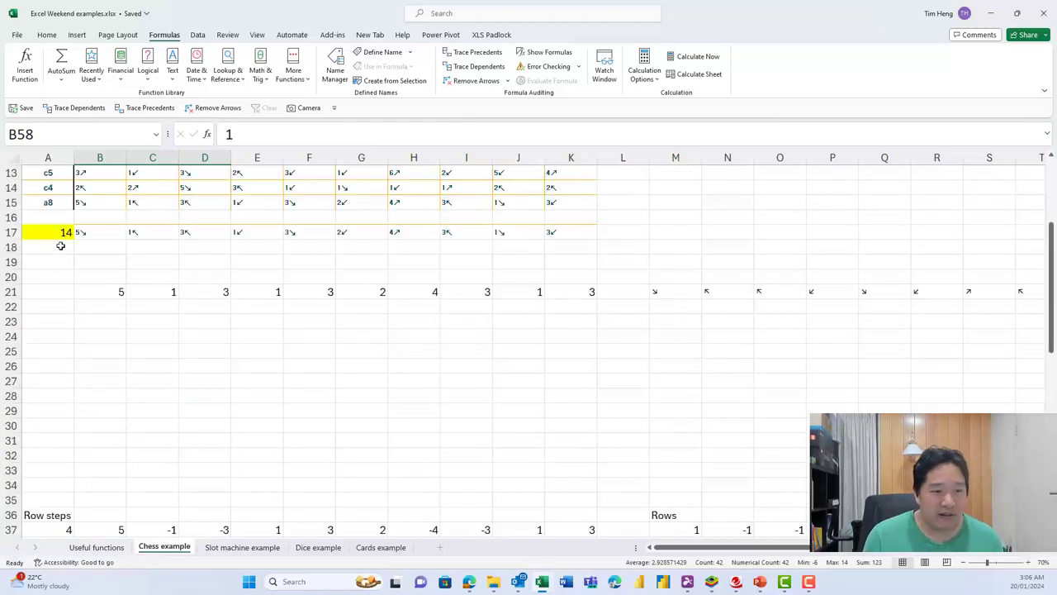
click(66, 232)
text(1)
key(Return)
Select the move row B17:K17 and then the data table range to review the recalculated results.
scroll(91, 320, up, 2)
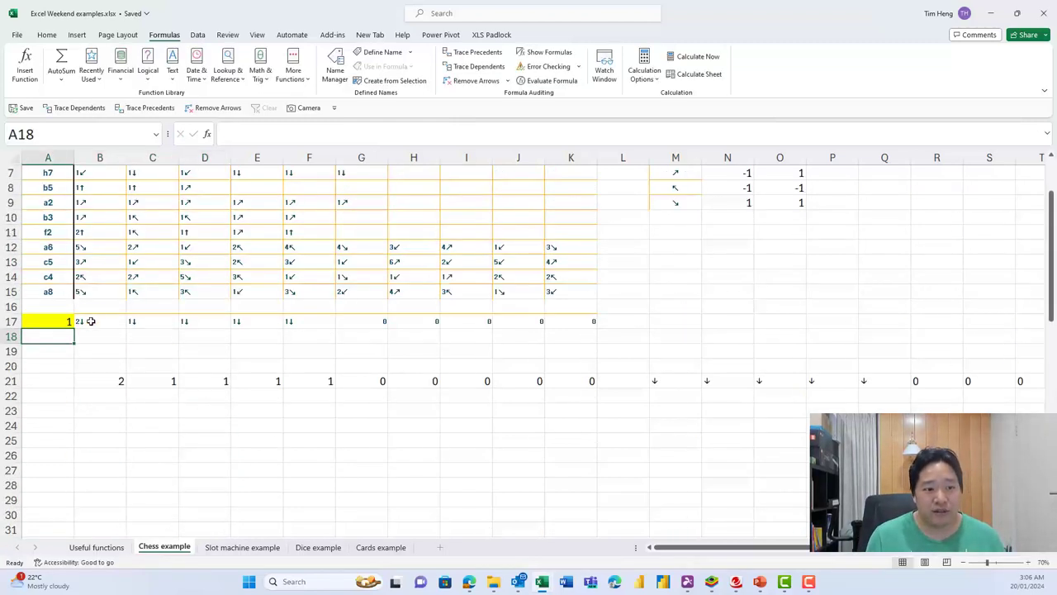
drag(91, 320, 584, 322)
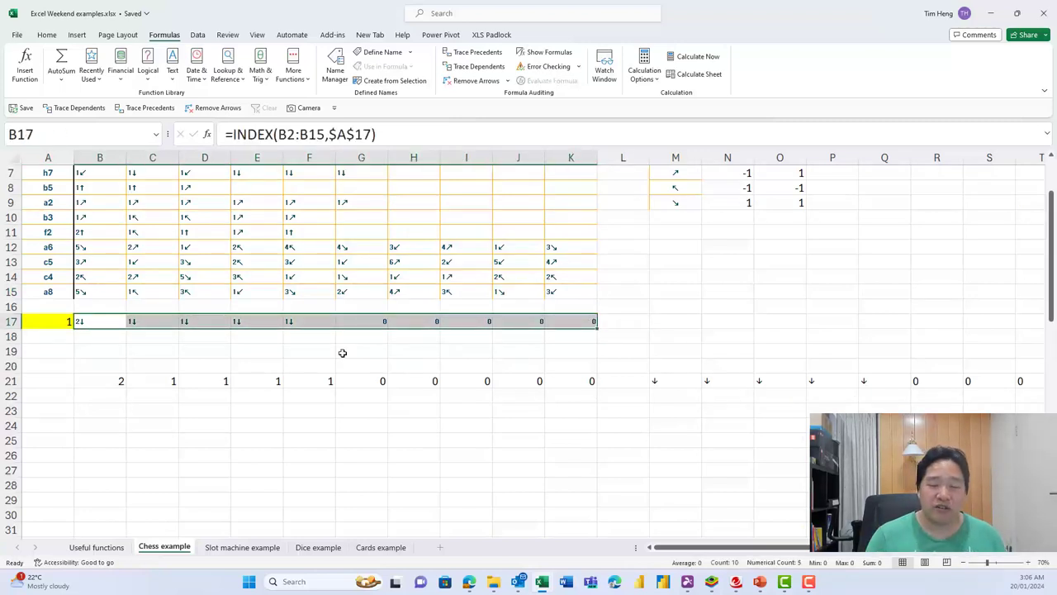
scroll(297, 379, down, 11)
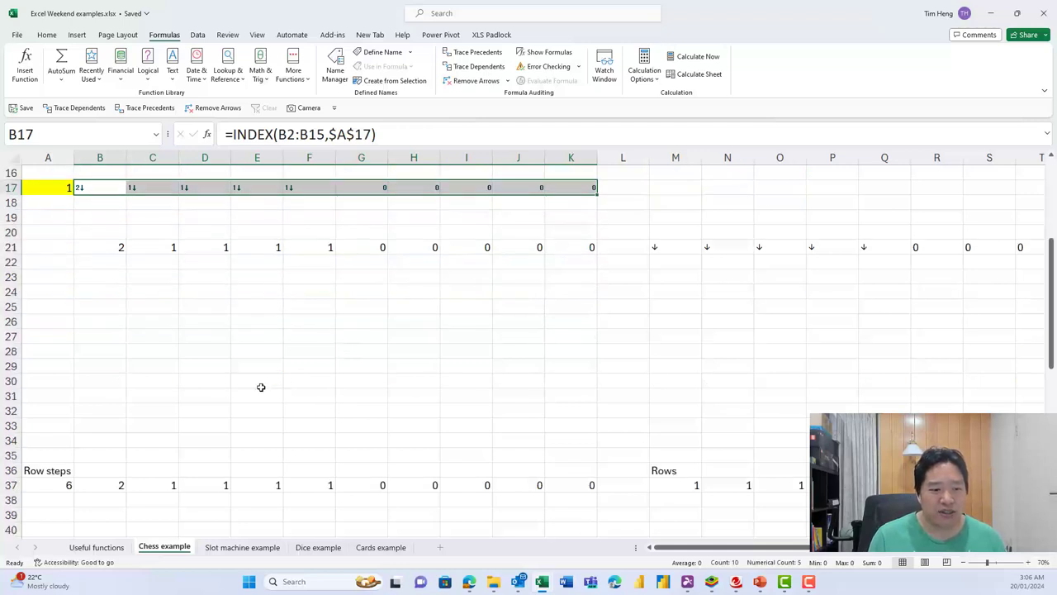
scroll(246, 407, down, 1)
drag(123, 396, 214, 514)
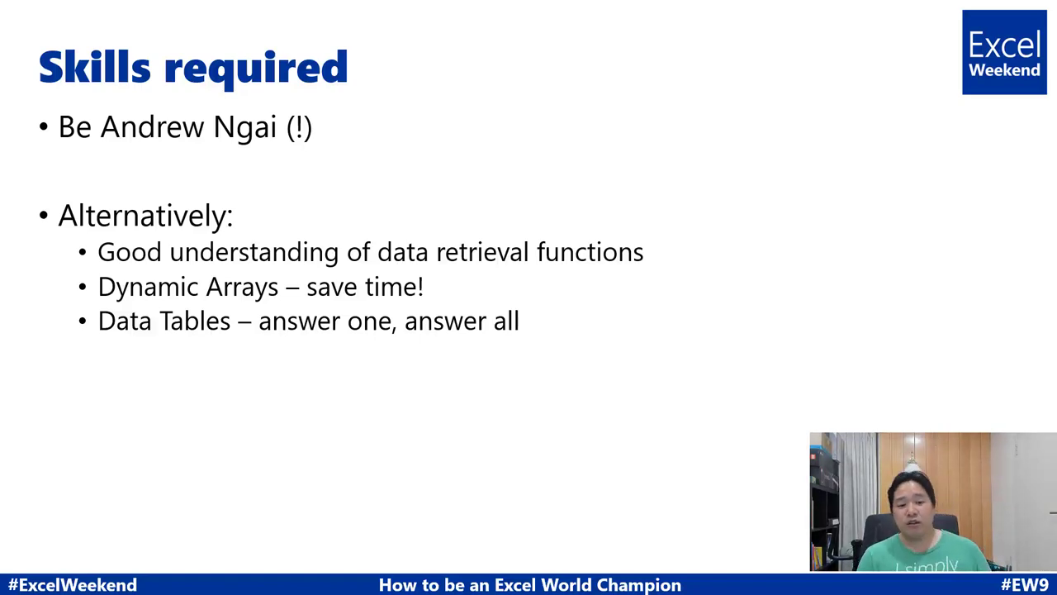
Advance the slideshow to the next slide, 'Performing under pressure'.
key(Right)
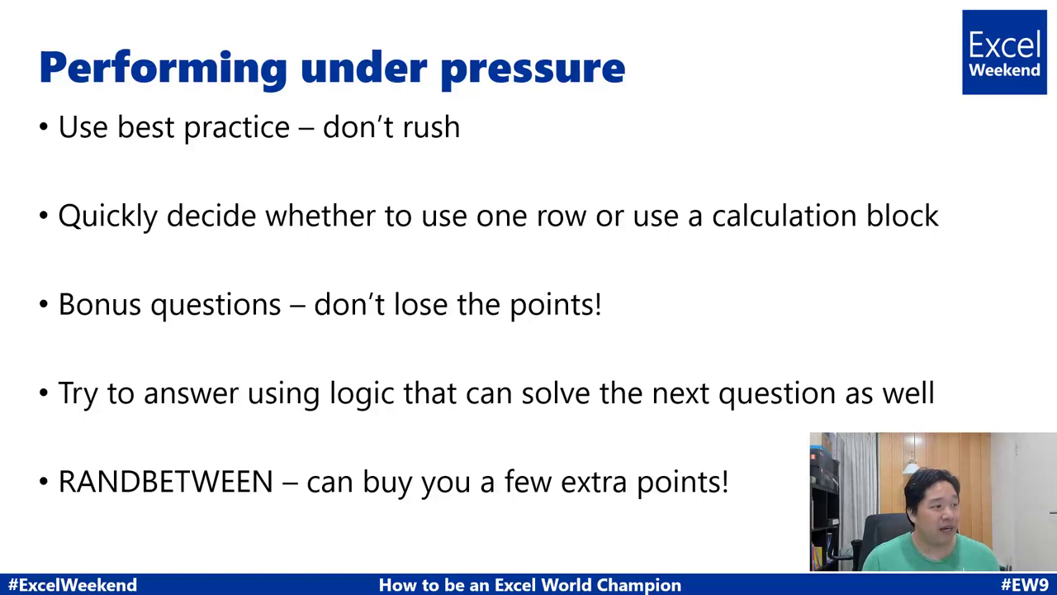
Back in Excel, select B21:K21 and M21:V21 to show the move-count and direction spill formulas.
key(alt+Tab)
scroll(241, 389, up, 14)
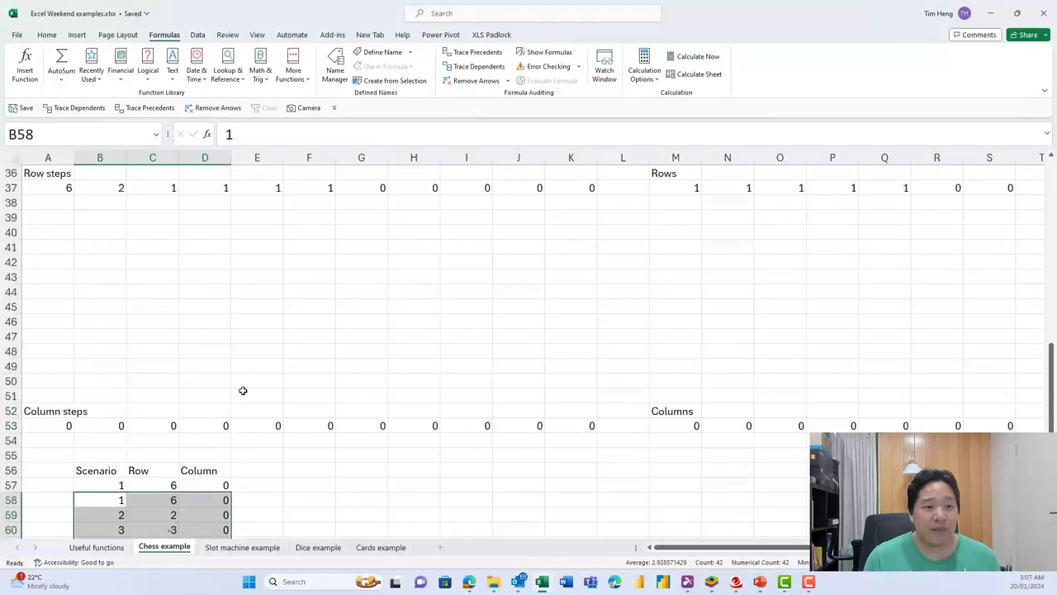
drag(100, 394, 582, 398)
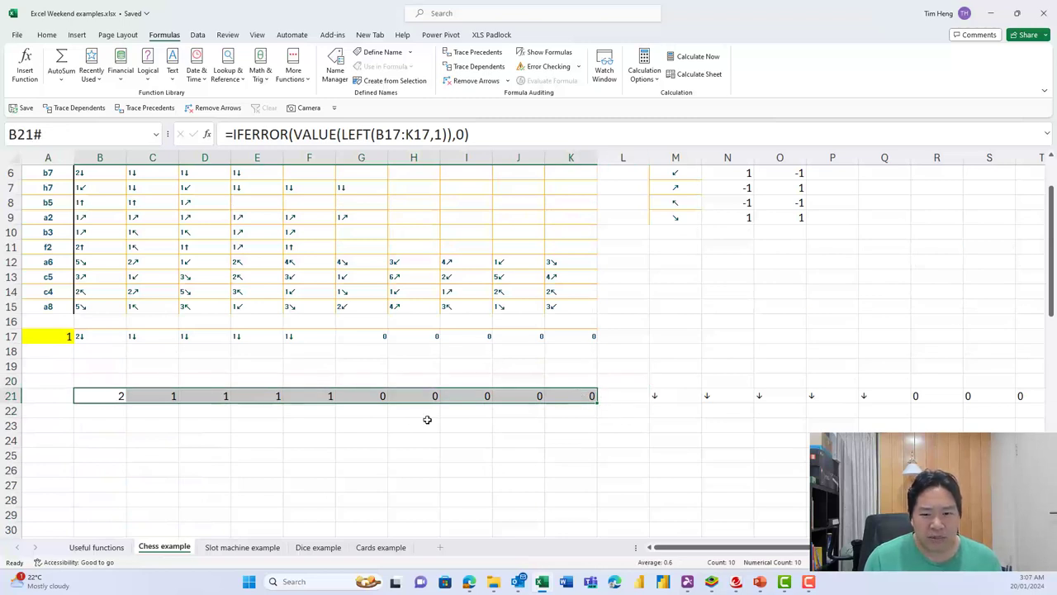
drag(666, 396, 954, 394)
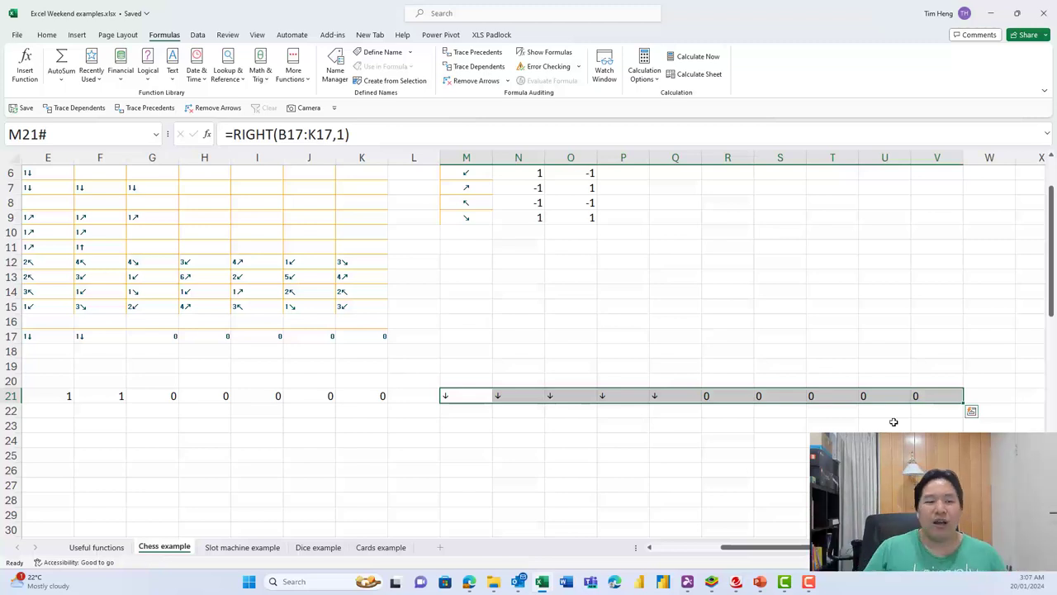
scroll(245, 336, up, 1)
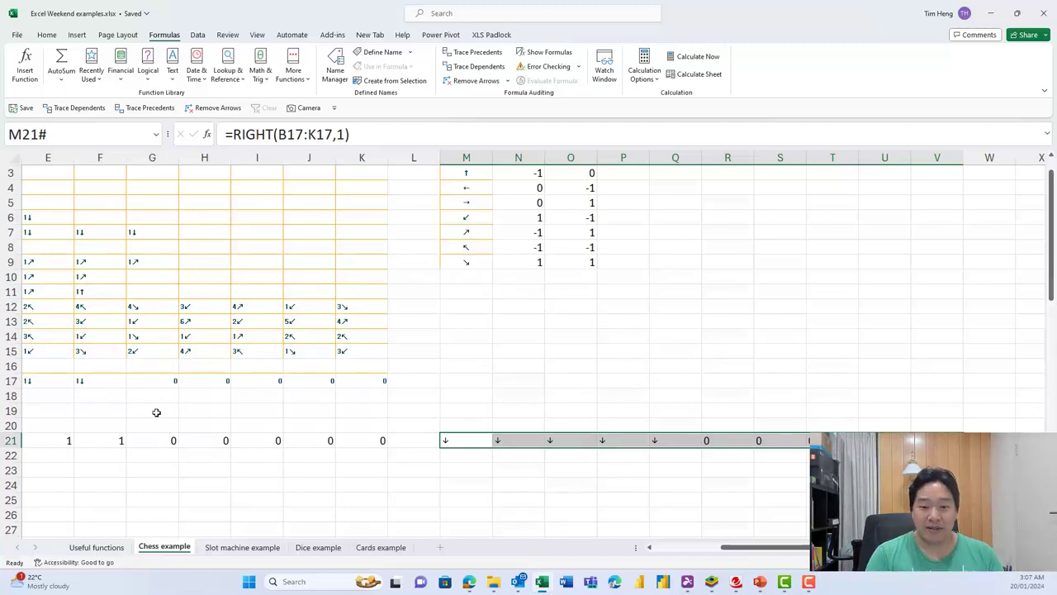
Delete the empty rows 22 to 35 below row 21.
key(Home)
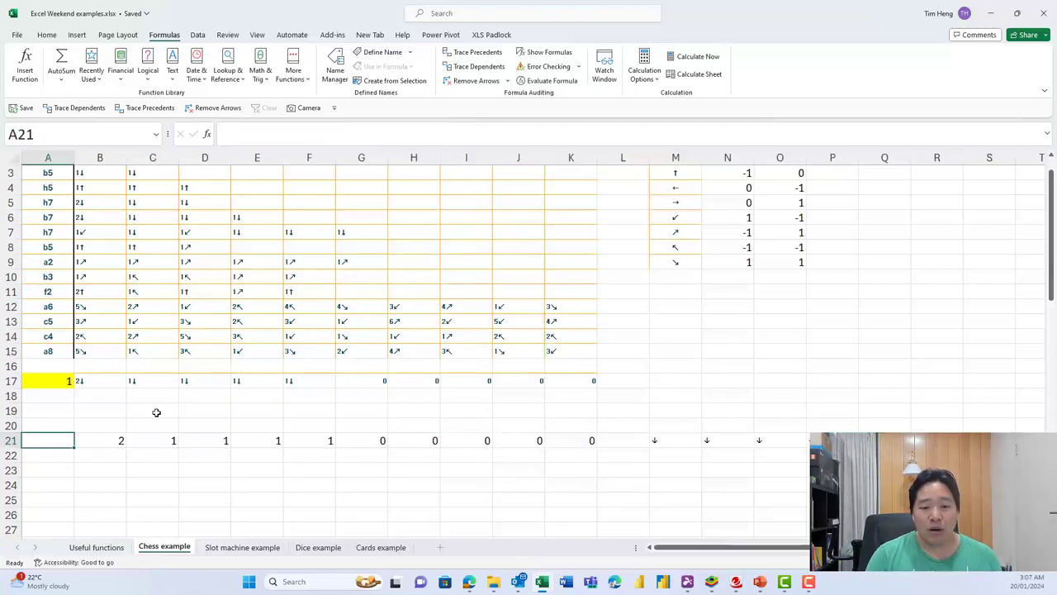
scroll(99, 331, down, 3)
click(104, 322)
drag(104, 322, 104, 507)
key(shift+space)
key(ctrl+minus)
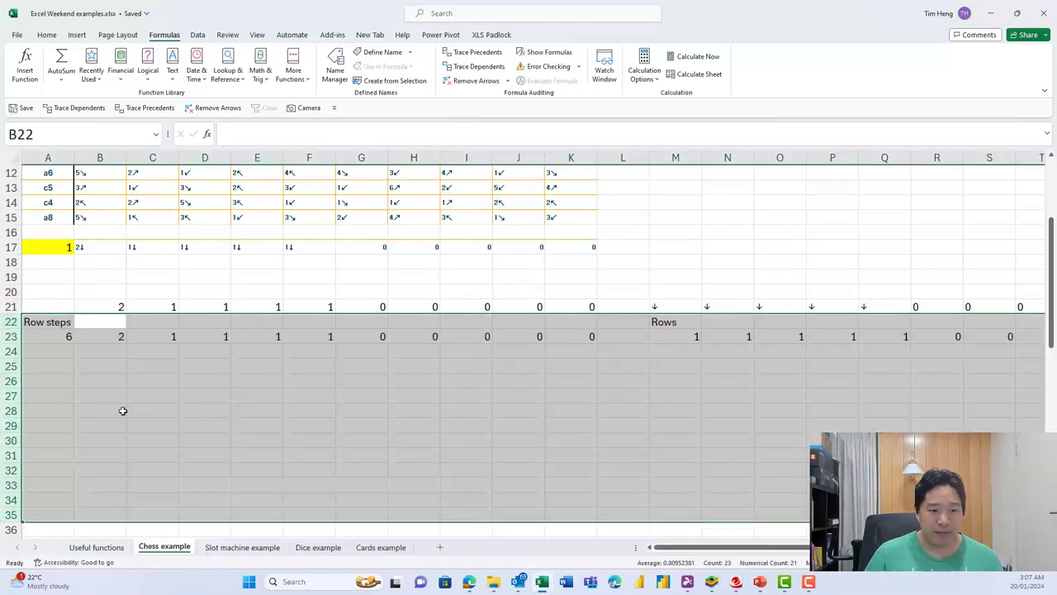
click(97, 351)
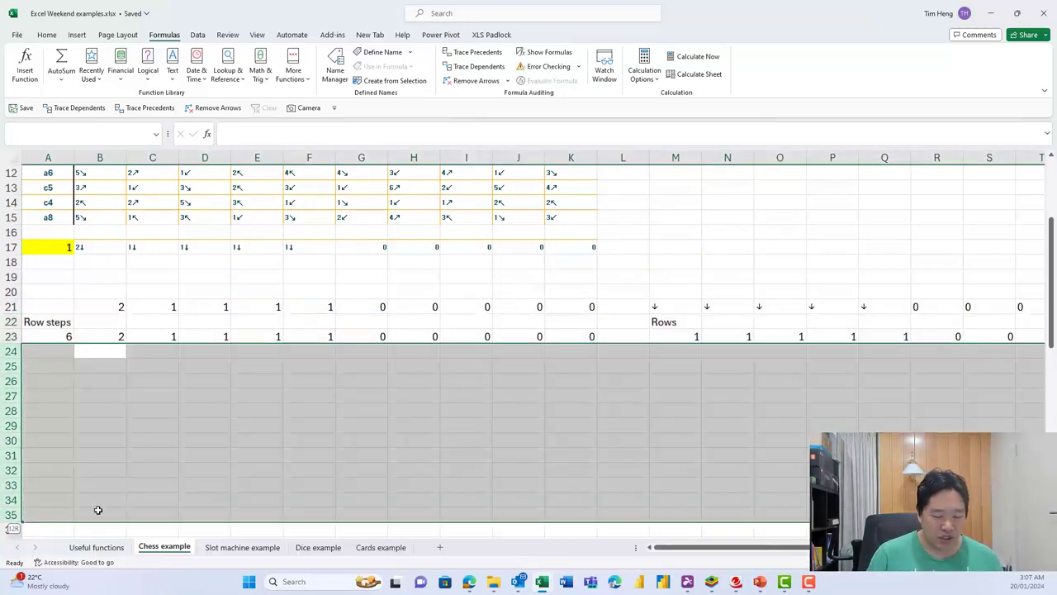
Inspect the move counts in row 21 and the formulas in M21, B23 and M23.
click(249, 281)
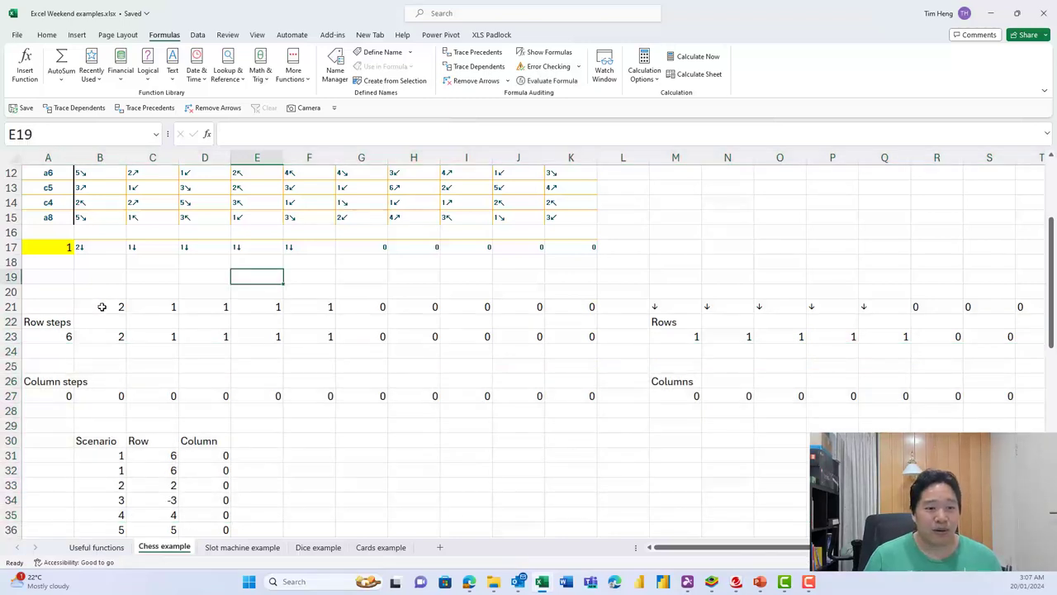
drag(102, 305, 632, 307)
click(676, 307)
click(118, 338)
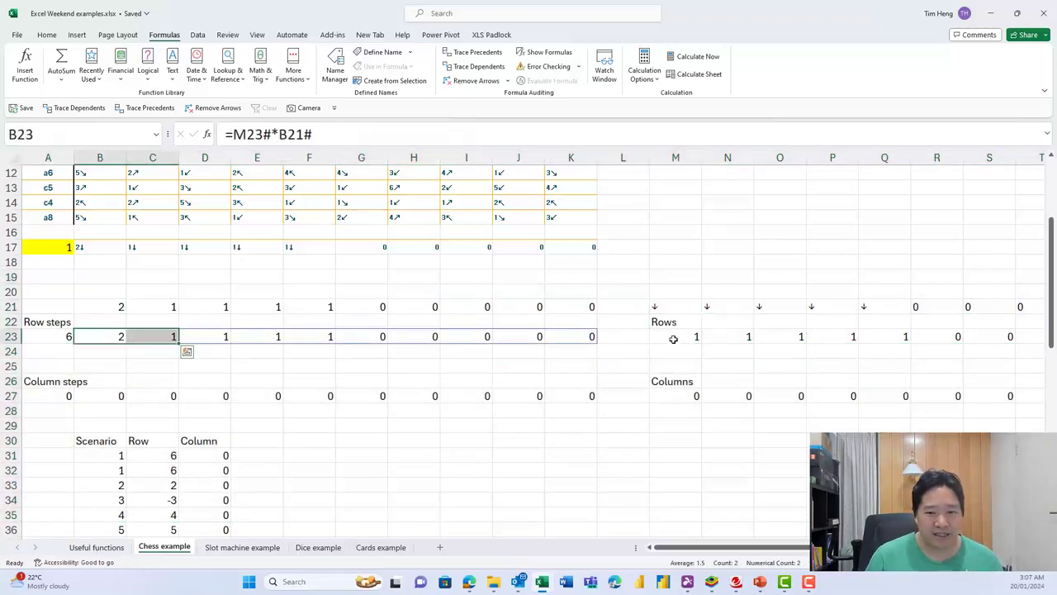
click(673, 337)
Select the scenario table and inspect its {=TABLE(,A17)} data table formula in C32.
scroll(121, 395, down, 1)
scroll(121, 395, down, 1)
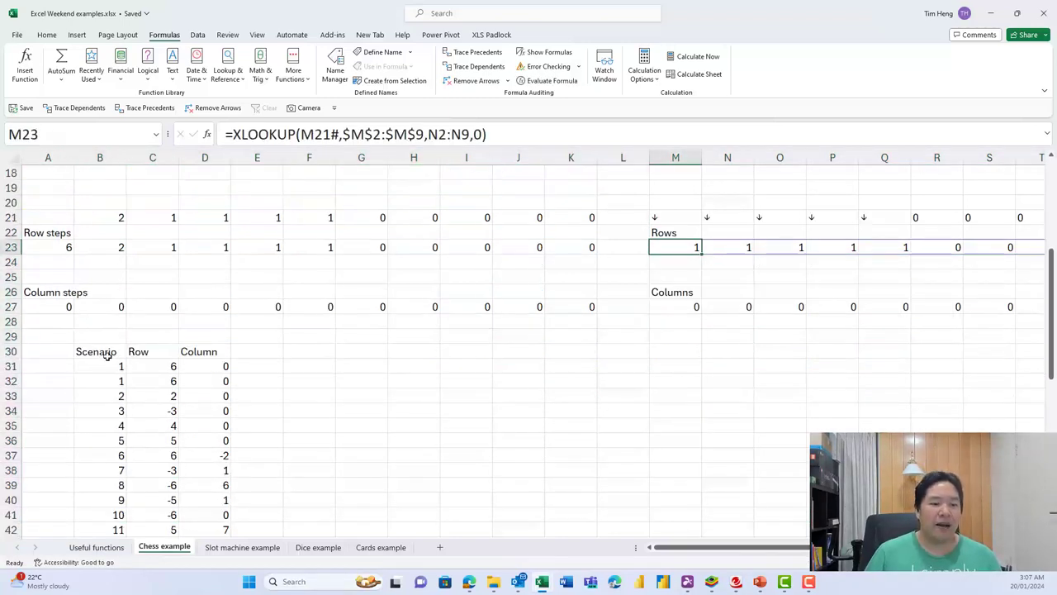
click(101, 352)
drag(100, 351, 225, 529)
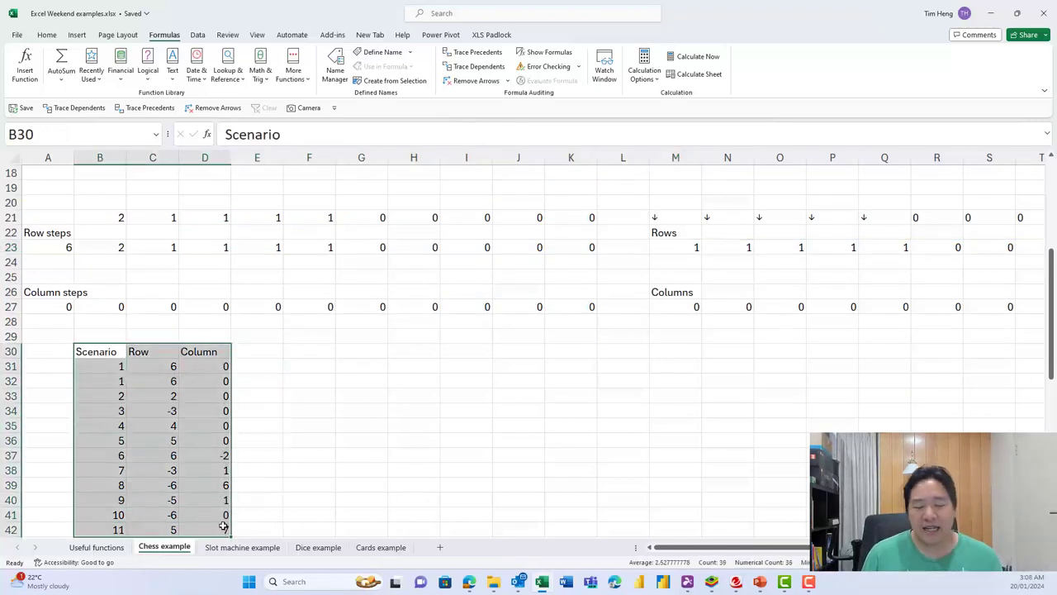
click(164, 376)
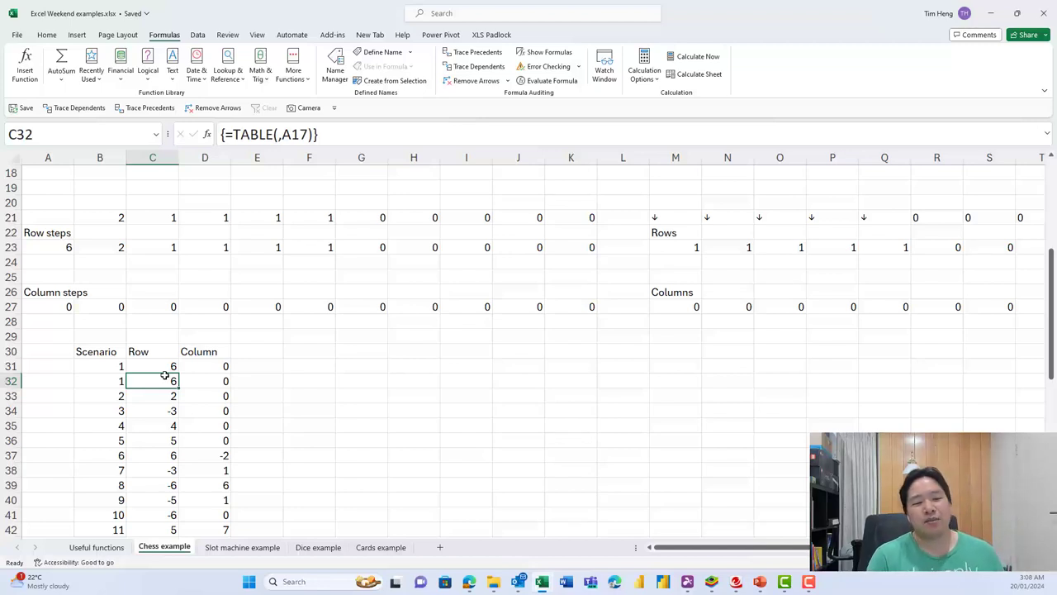
Switch to the Performing under pressure slideshow, then later return to the Excel workbook.
key(alt+Tab)
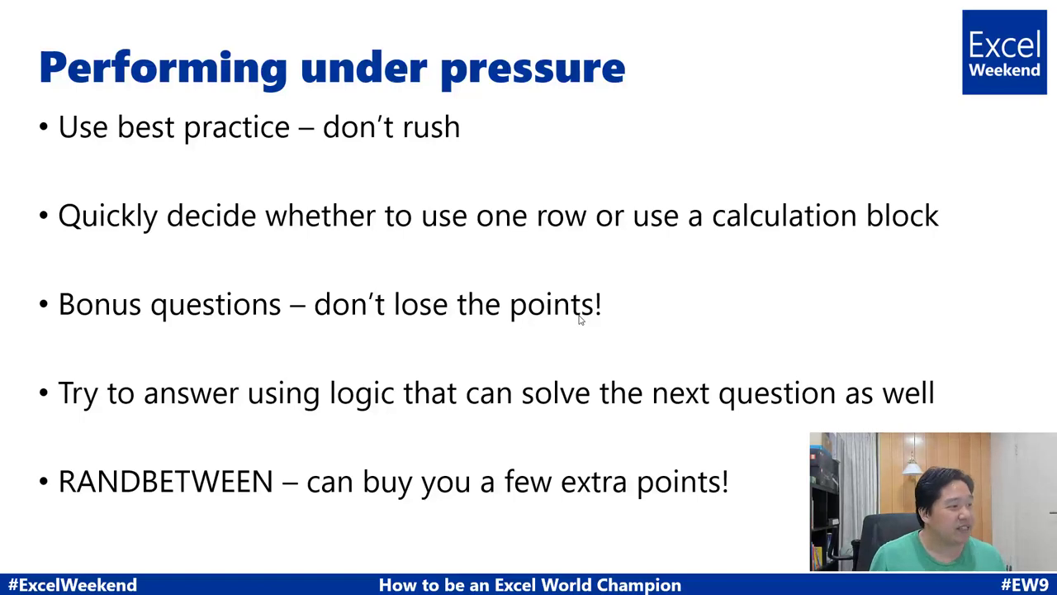
key(alt+Tab)
Enter =RANDBETWEEN(1,10) in G31, then select G31:G39.
click(347, 369)
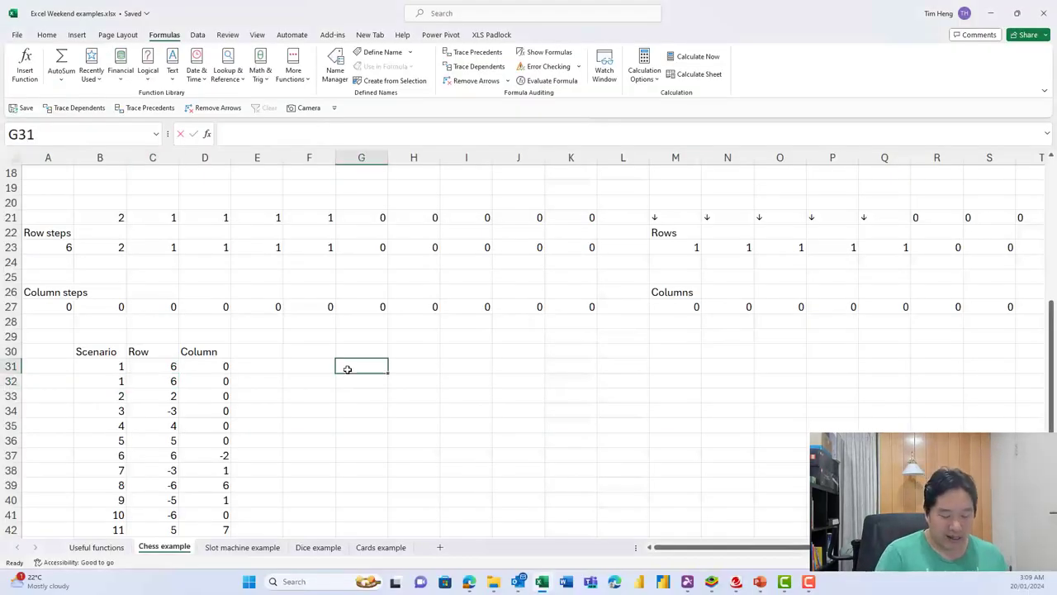
text(=randb)
key(Tab)
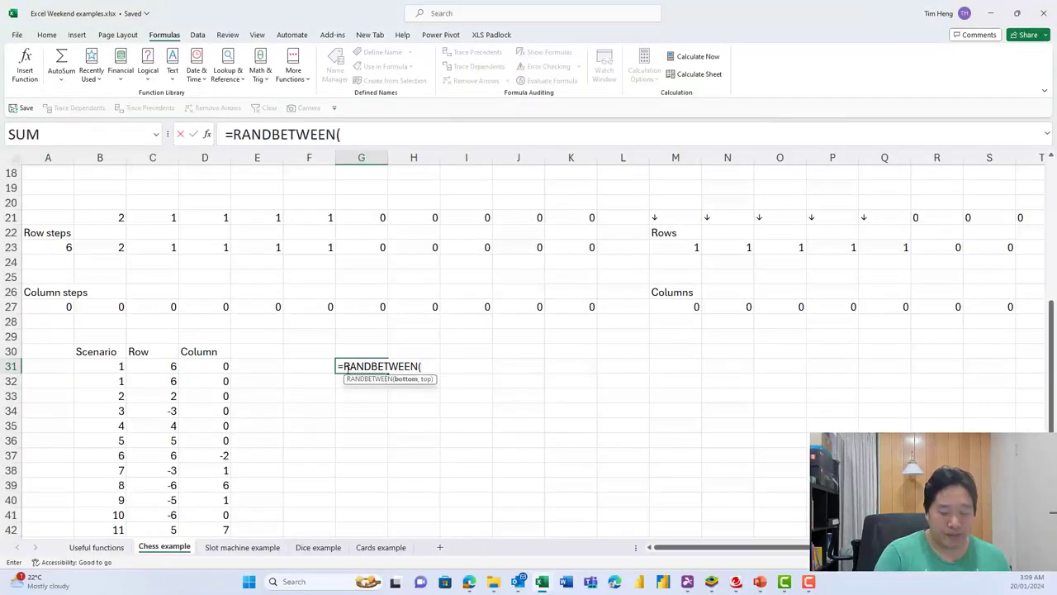
text(1,10)
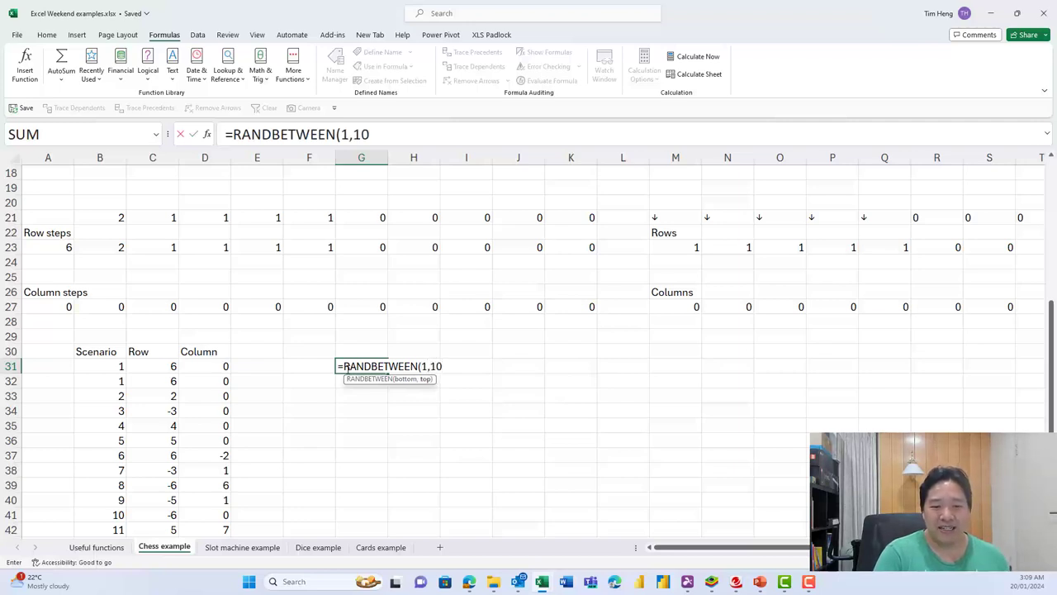
key(Return)
key(Up)
key(shift+Down)
key(shift+Down)
key(shift+Down)
key(shift+Down)
key(shift+Down)
key(shift+Down)
key(shift+Down)
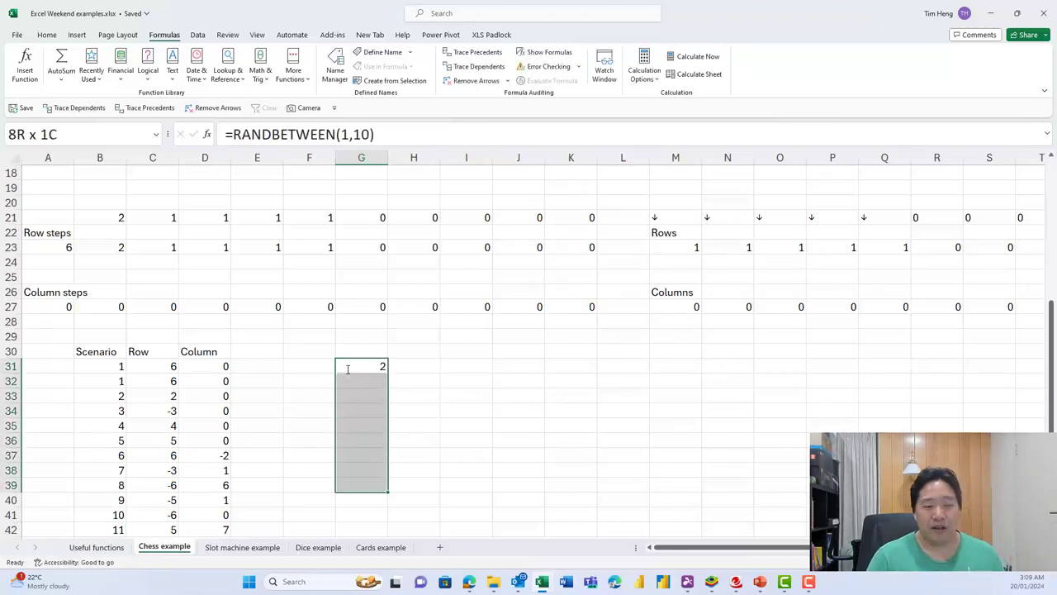